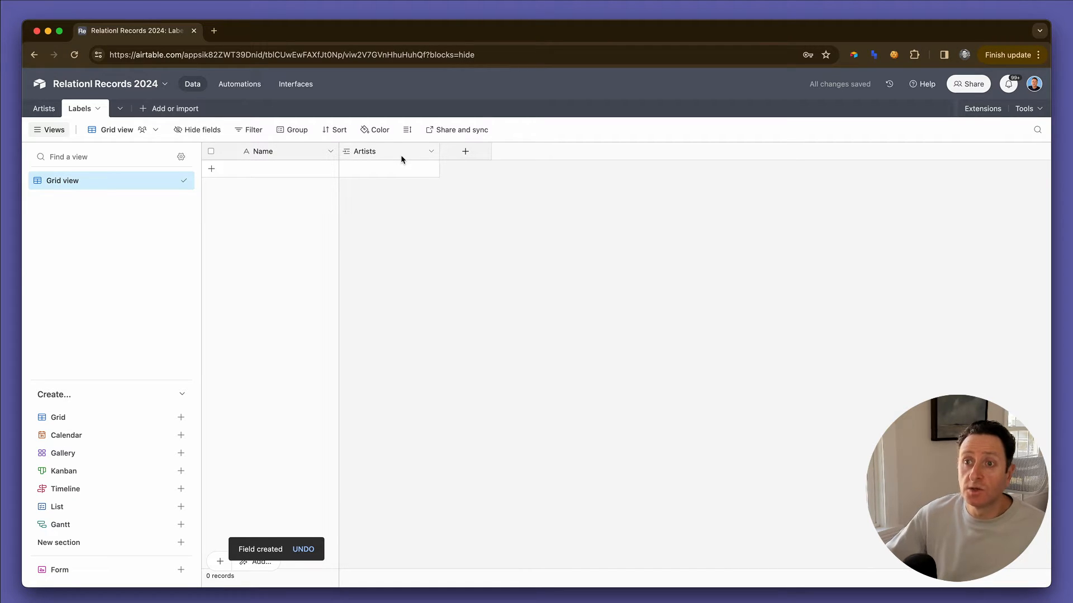
- In the Artists table, add a field named Release that links to a new table also named Release
{"action": "left_click", "coordinate": [43, 111]}
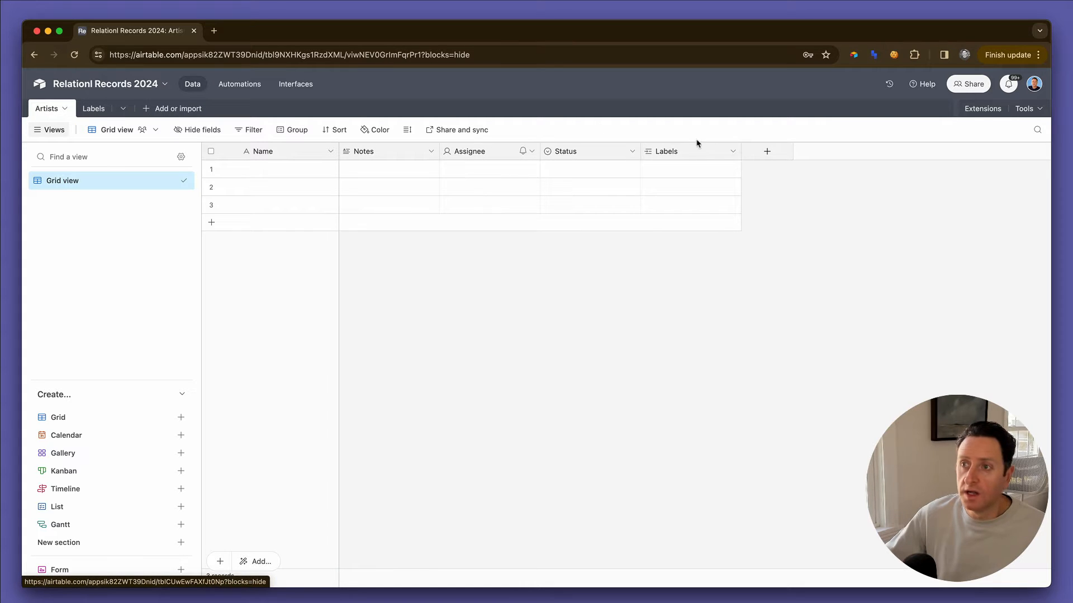
{"action": "left_click", "coordinate": [766, 153]}
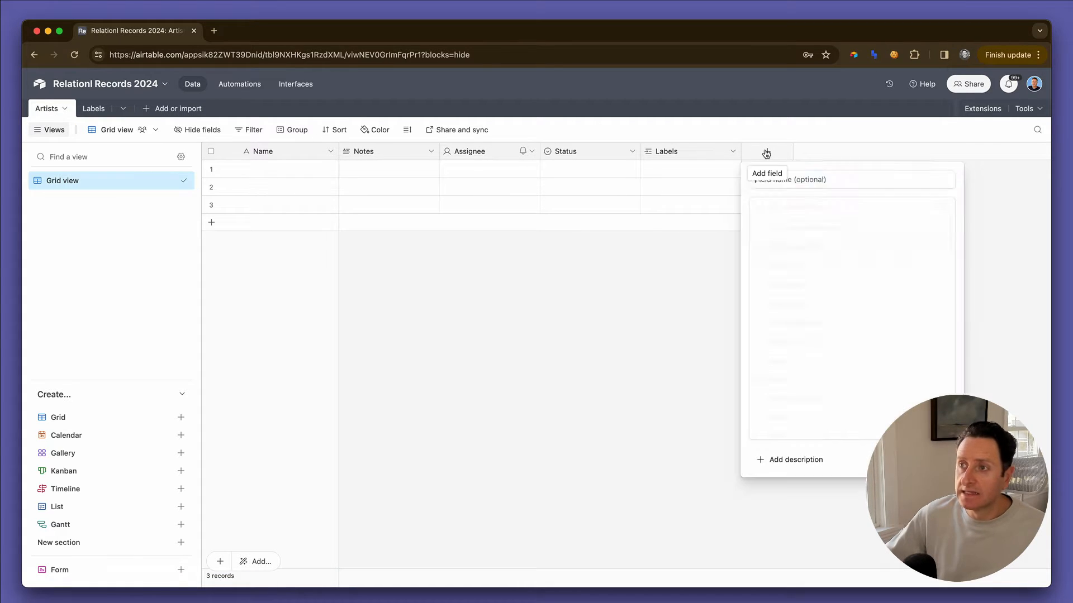
{"action": "type", "text": "Release"}
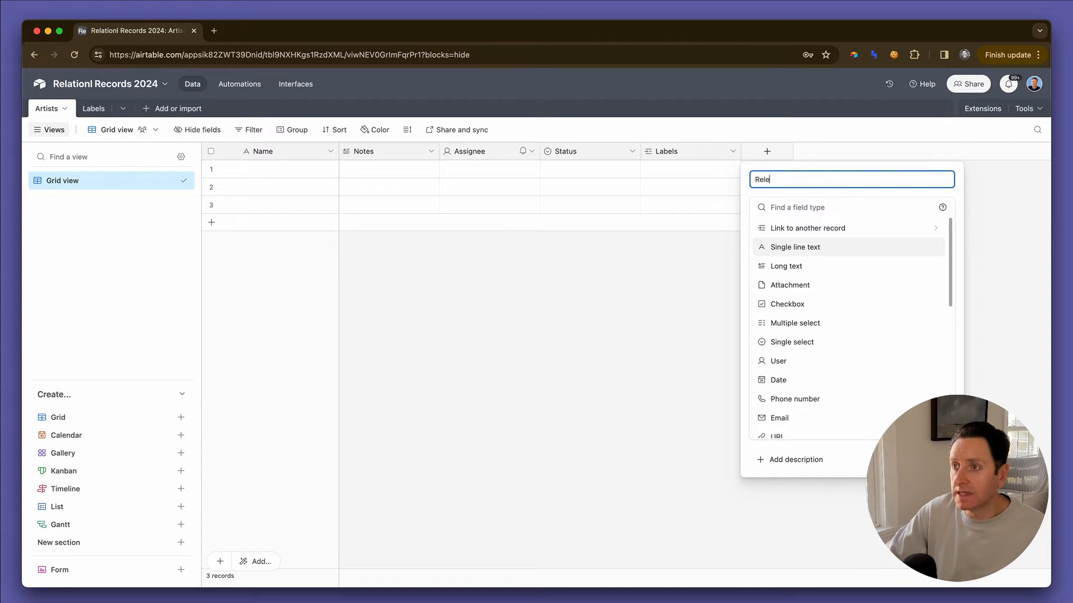
{"action": "left_click", "coordinate": [806, 228]}
{"action": "left_click", "coordinate": [803, 266]}
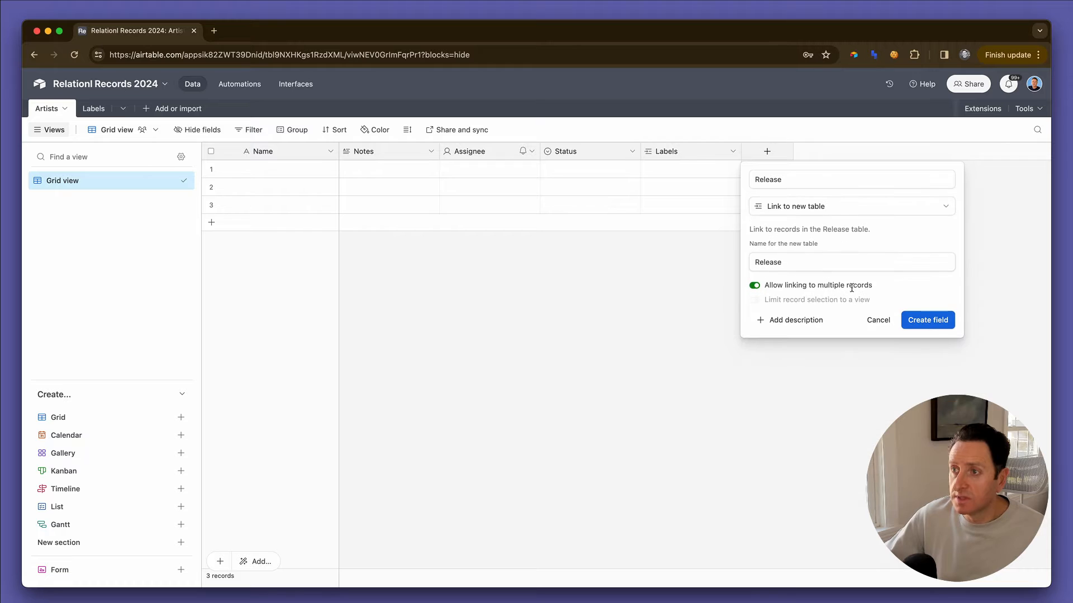
{"action": "left_click", "coordinate": [935, 326]}
- Rename the new Release table to Releases
{"action": "left_click", "coordinate": [131, 111]}
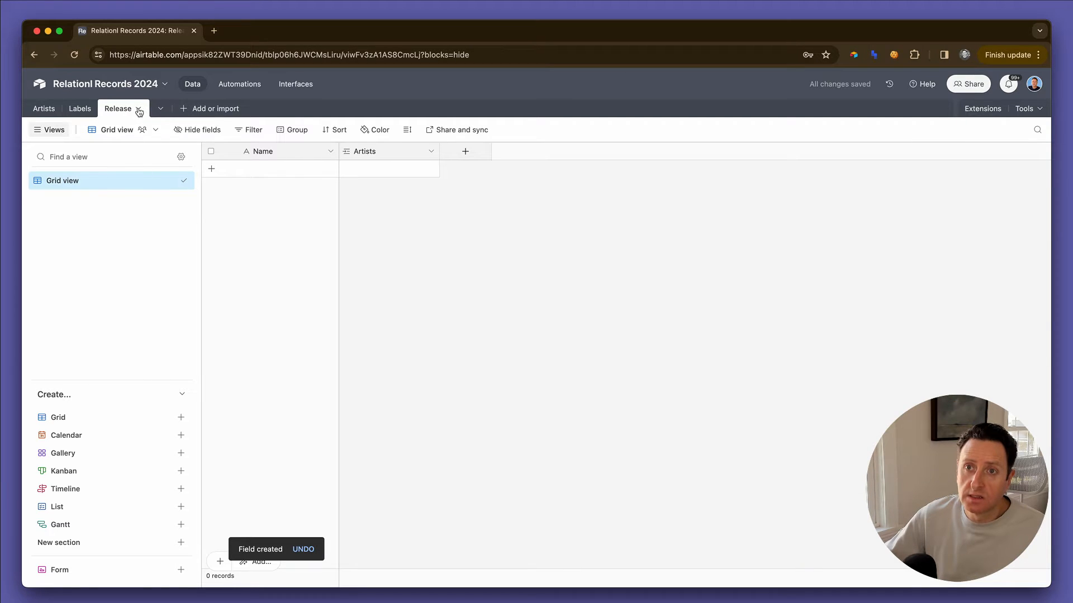
{"action": "left_click", "coordinate": [138, 110]}
{"action": "left_click", "coordinate": [149, 165]}
{"action": "key", "text": "Right"}
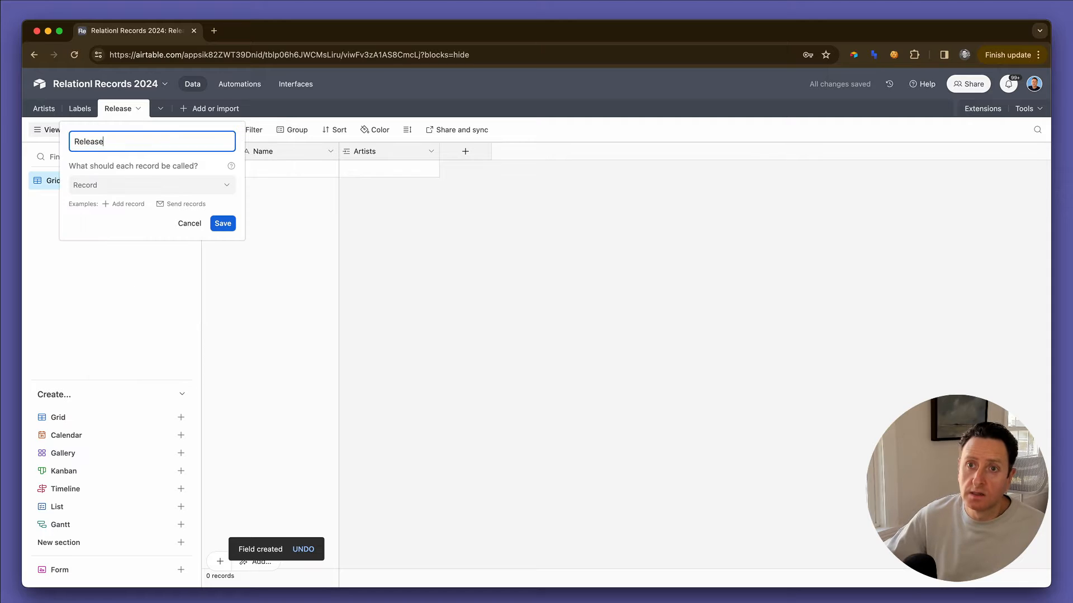
{"action": "type", "text": "s"}
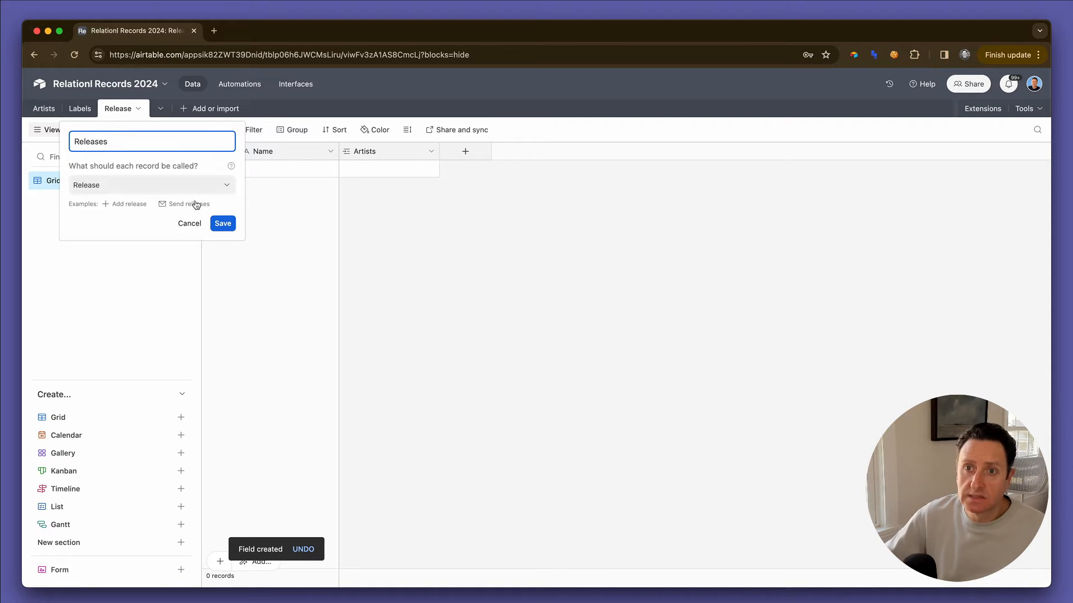
{"action": "left_click", "coordinate": [223, 223]}
- In the Artists table, rename the Release link field to Releases
{"action": "left_click", "coordinate": [45, 109]}
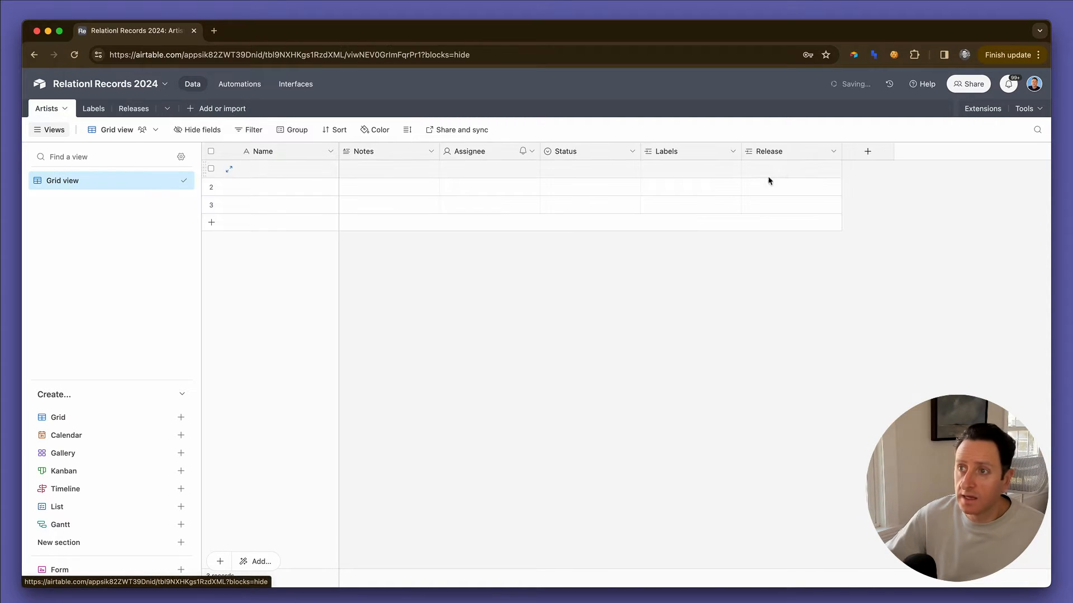
{"action": "left_click", "coordinate": [833, 151]}
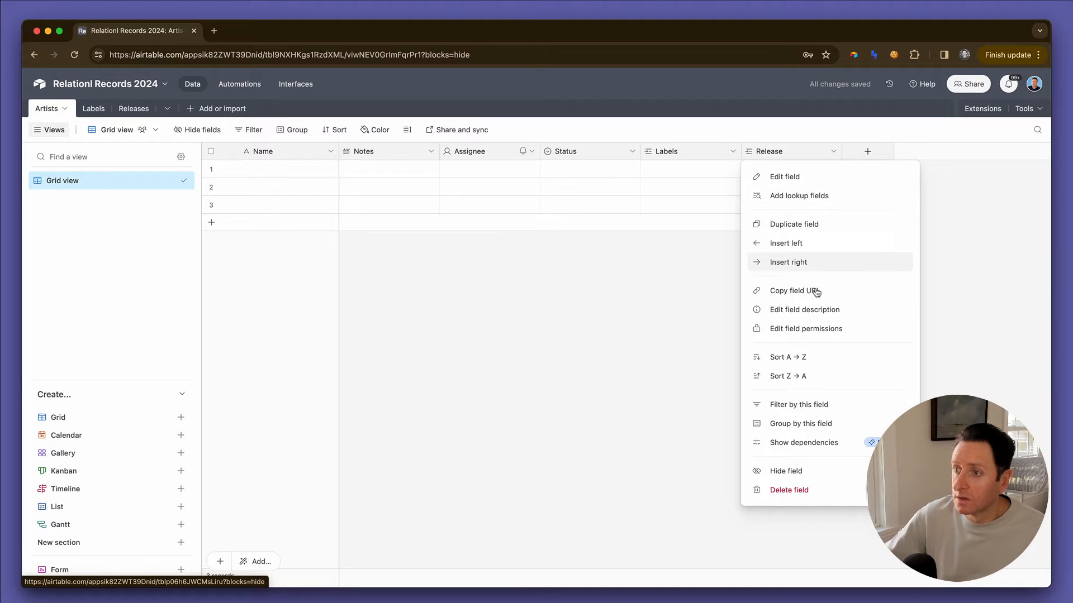
{"action": "left_click", "coordinate": [790, 177]}
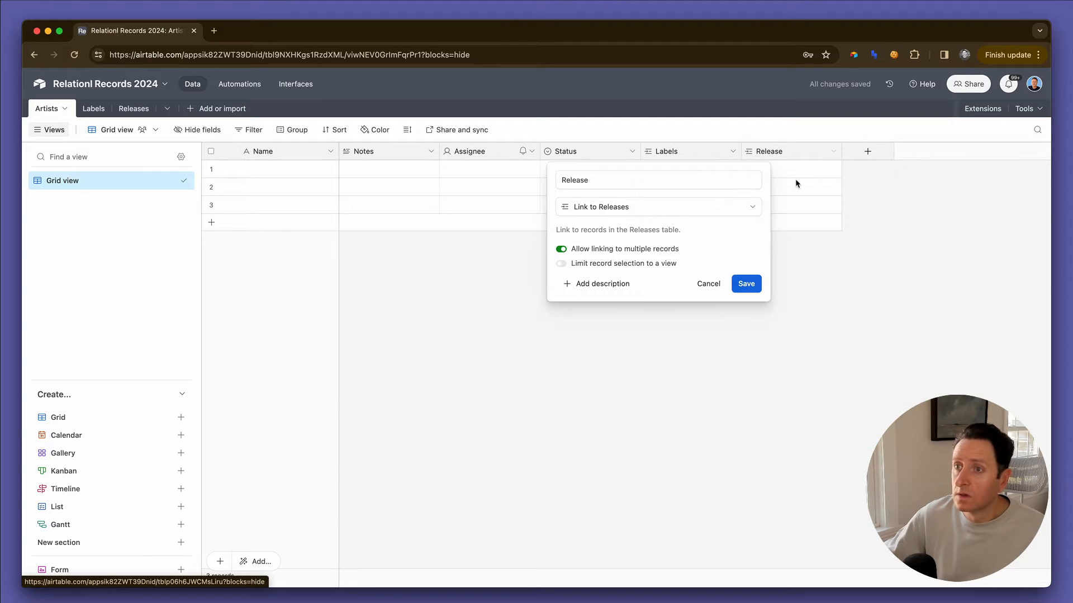
{"action": "left_click", "coordinate": [759, 184]}
{"action": "type", "text": "s"}
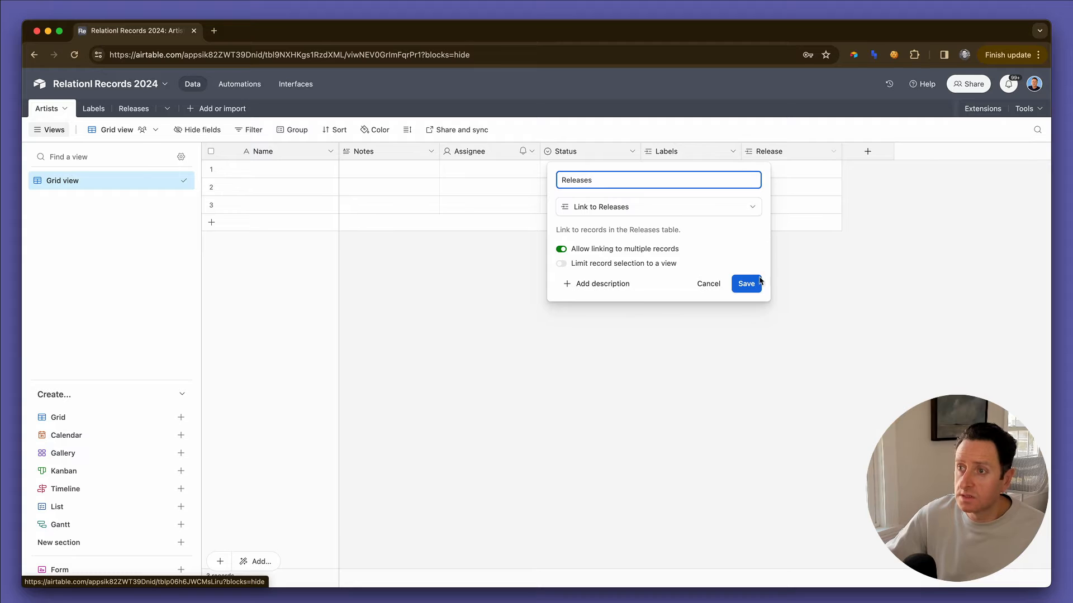
{"action": "left_click", "coordinate": [759, 283]}
- Add a single line text field named Title to the Releases table
{"action": "left_click", "coordinate": [130, 108]}
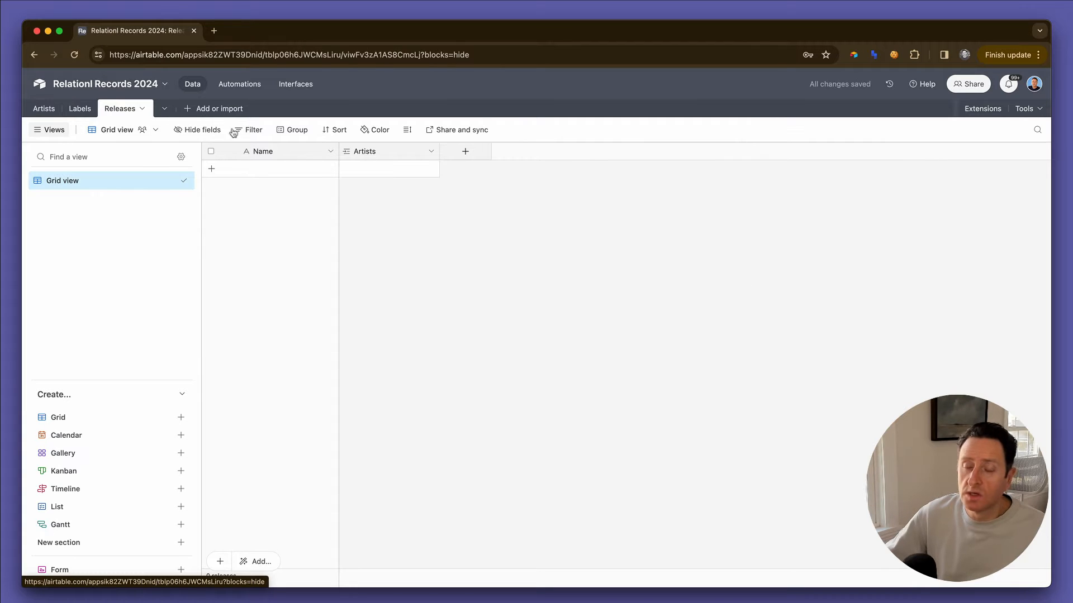
{"action": "left_click", "coordinate": [447, 155]}
{"action": "type", "text": "Title"}
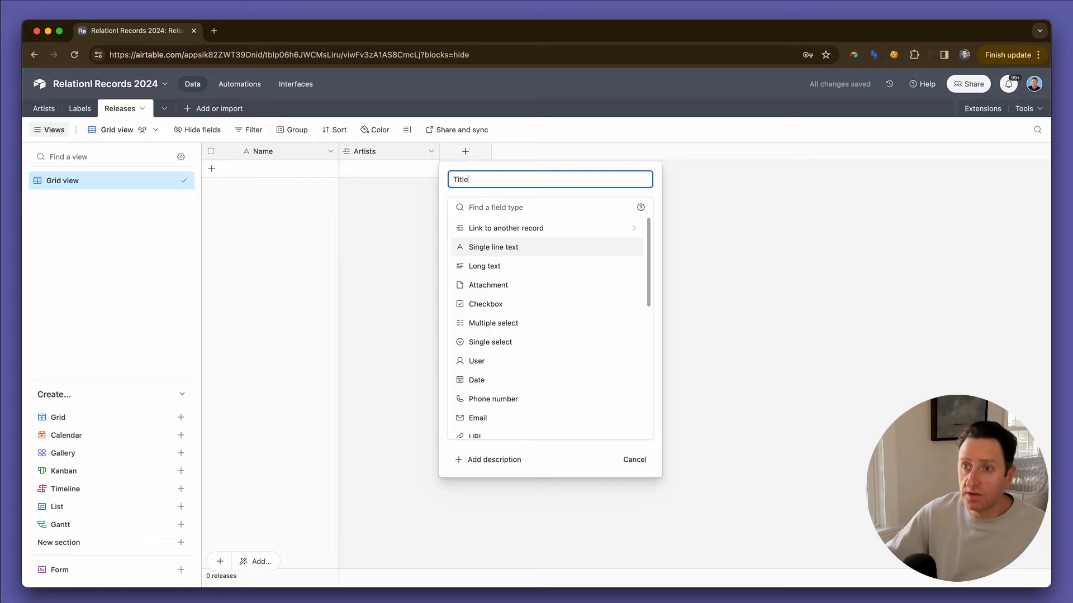
{"action": "left_click", "coordinate": [516, 247]}
{"action": "left_click", "coordinate": [628, 284]}
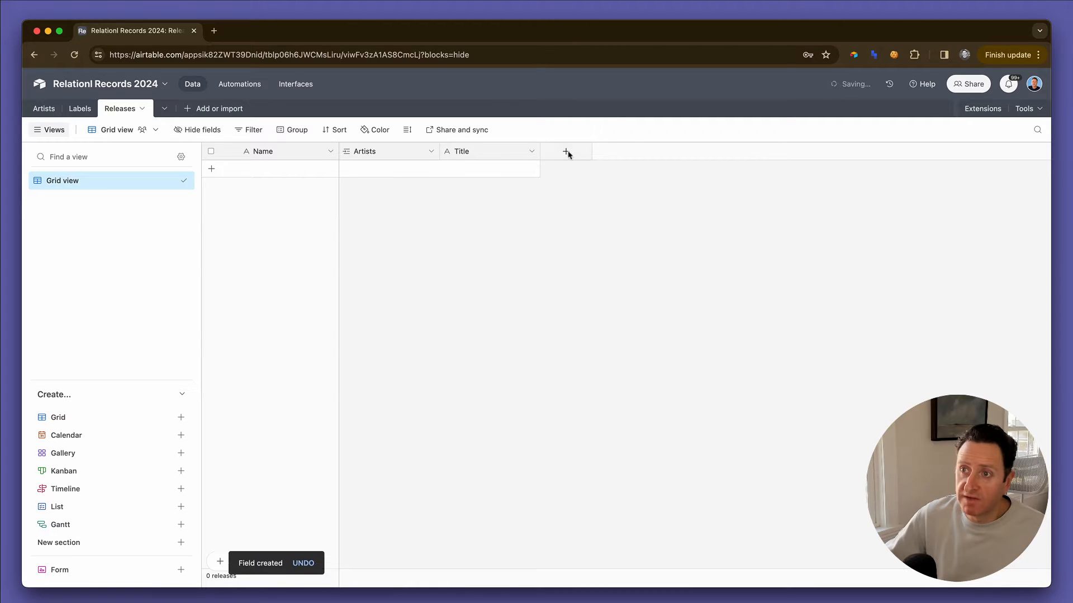
- Add a field named Release Date of type Date to the Releases table
{"action": "left_click", "coordinate": [566, 151]}
{"action": "type", "text": "Re"}
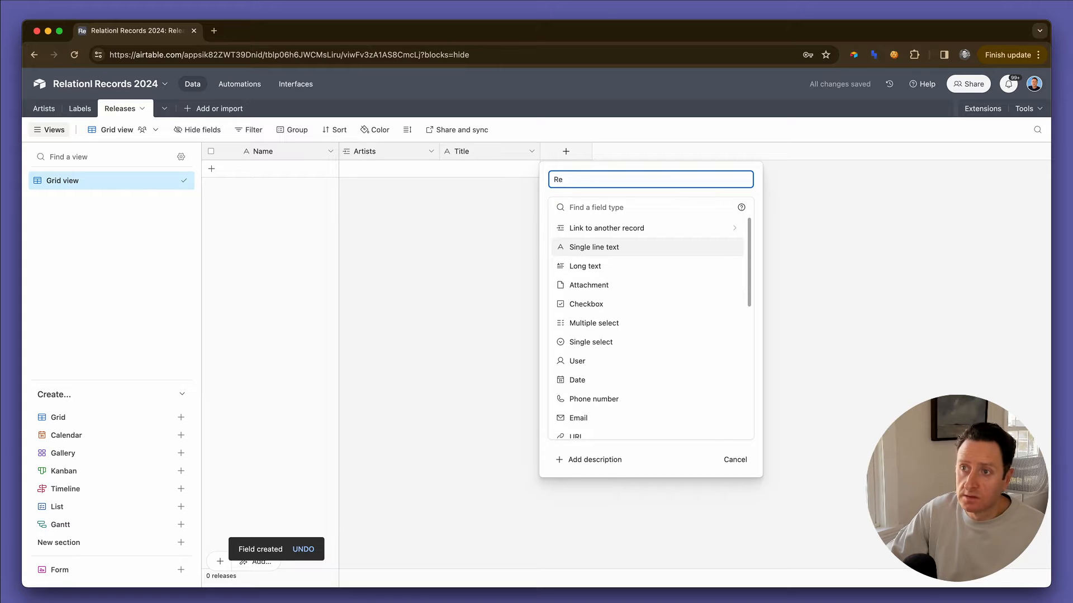
{"action": "type", "text": "eease Date"}
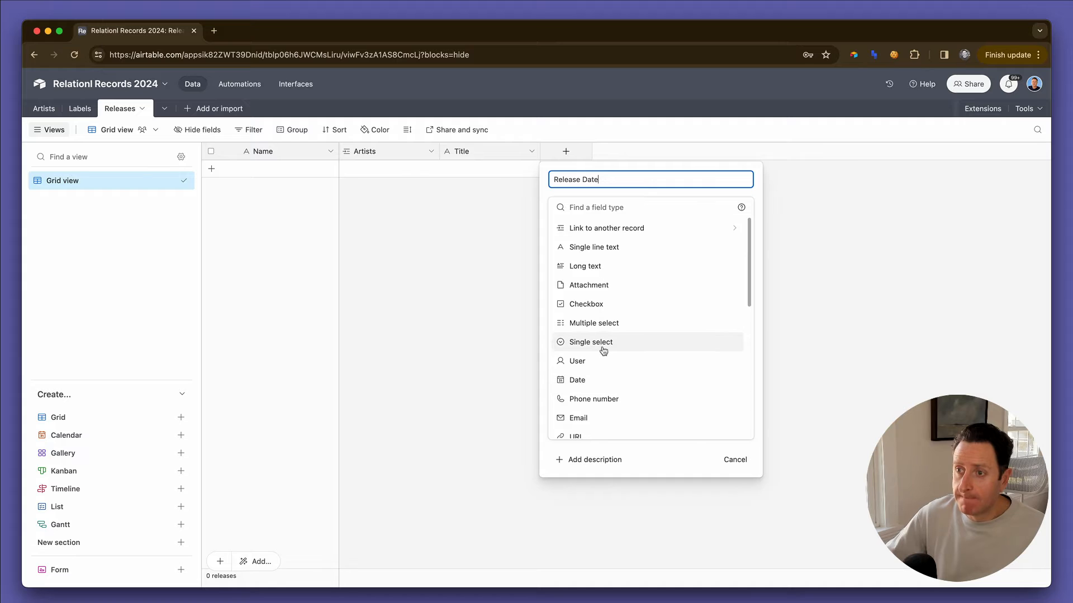
{"action": "scroll", "coordinate": [613, 398], "scroll_direction": "down", "scroll_amount": 5}
{"action": "scroll", "coordinate": [613, 398], "scroll_direction": "up", "scroll_amount": 5}
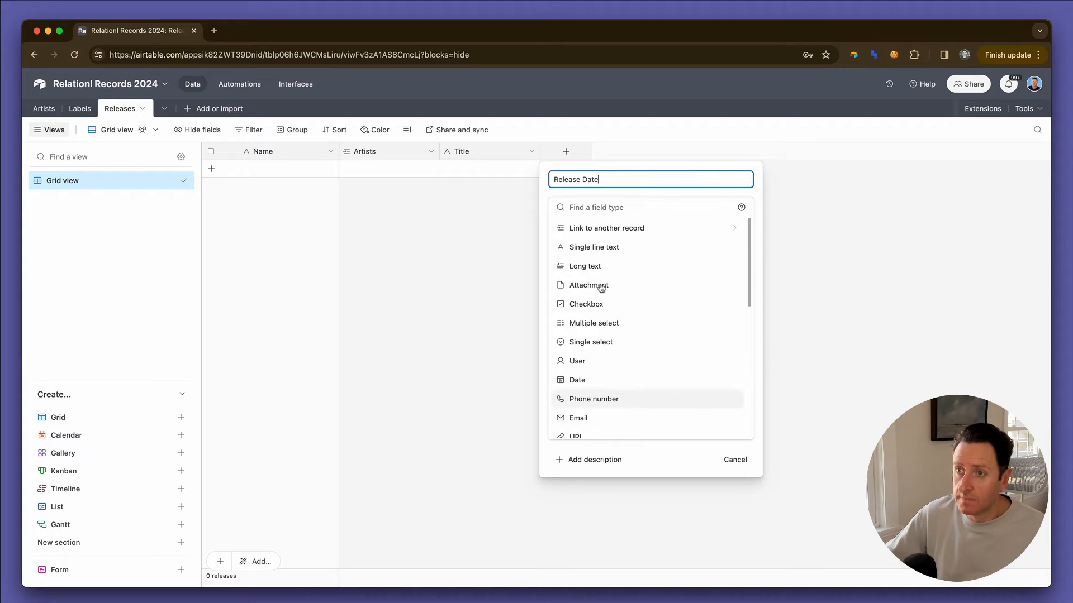
{"action": "left_click", "coordinate": [577, 207]}
{"action": "type", "text": "date"}
{"action": "left_click", "coordinate": [580, 238]}
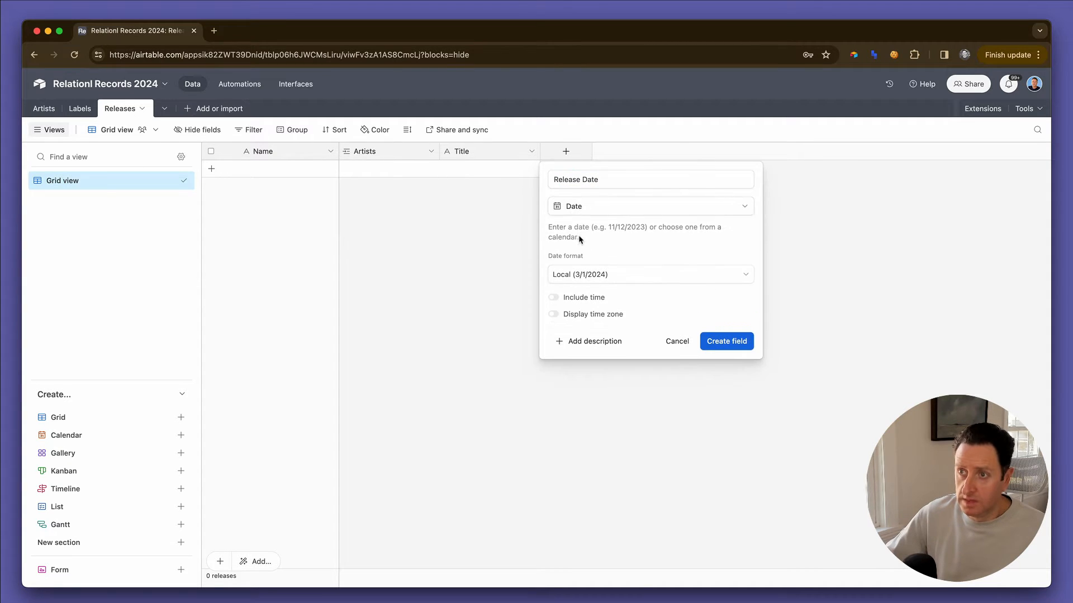
{"action": "left_click", "coordinate": [722, 339]}
- Add a single select field named Status to the Releases table with the options Planning, Scheduled and Archived
{"action": "left_click", "coordinate": [659, 159]}
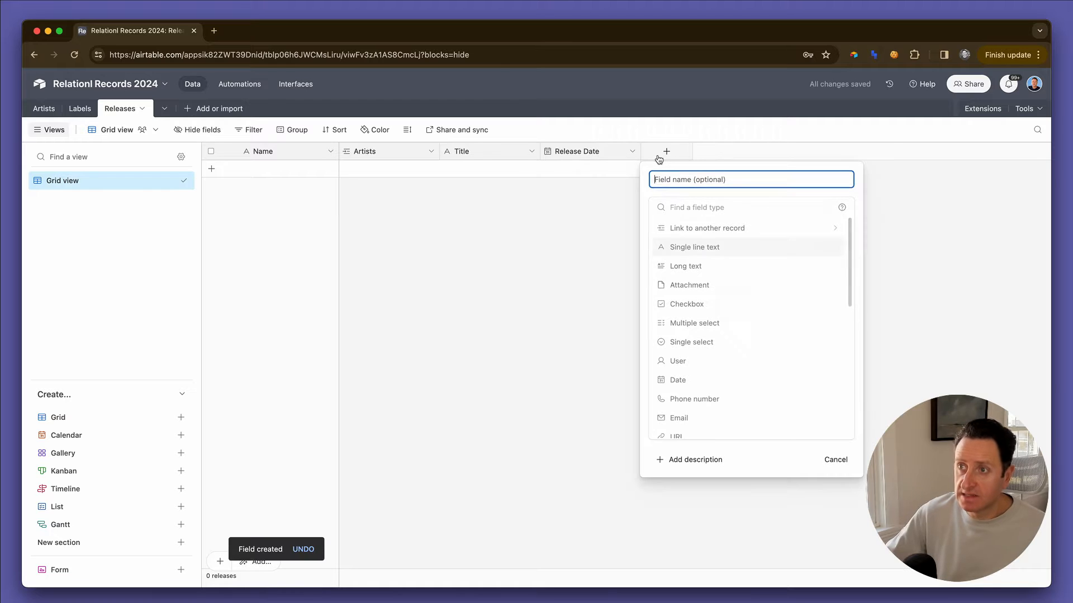
{"action": "type", "text": "Status"}
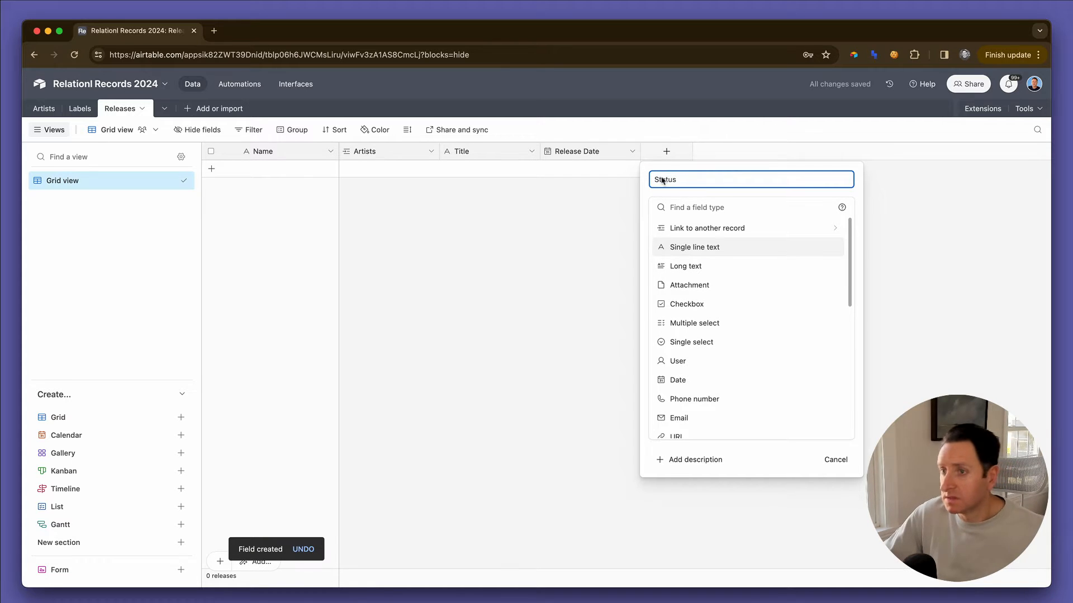
{"action": "left_click", "coordinate": [705, 341]}
{"action": "left_click", "coordinate": [700, 306]}
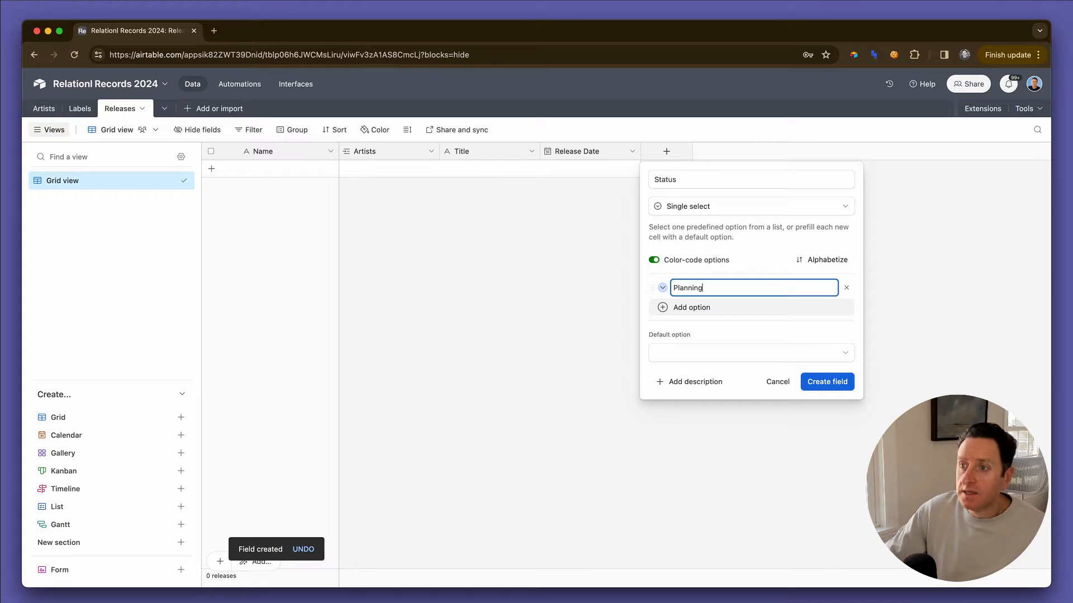
{"action": "left_click", "coordinate": [733, 312]}
{"action": "type", "text": "Scheduled"}
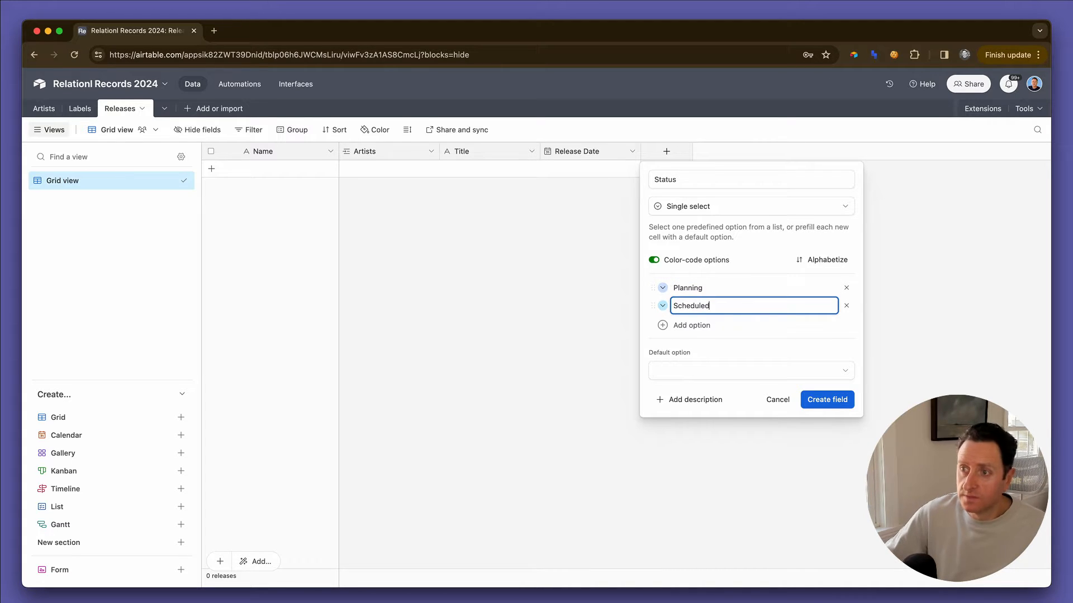
{"action": "left_click", "coordinate": [712, 326]}
{"action": "type", "text": "a"}
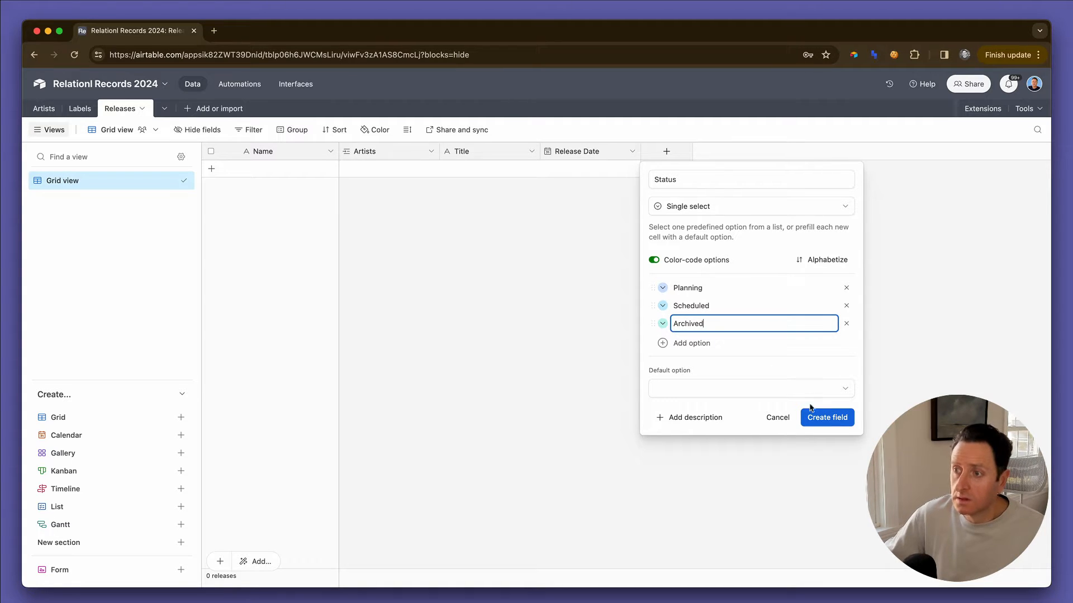
{"action": "left_click", "coordinate": [814, 414]}
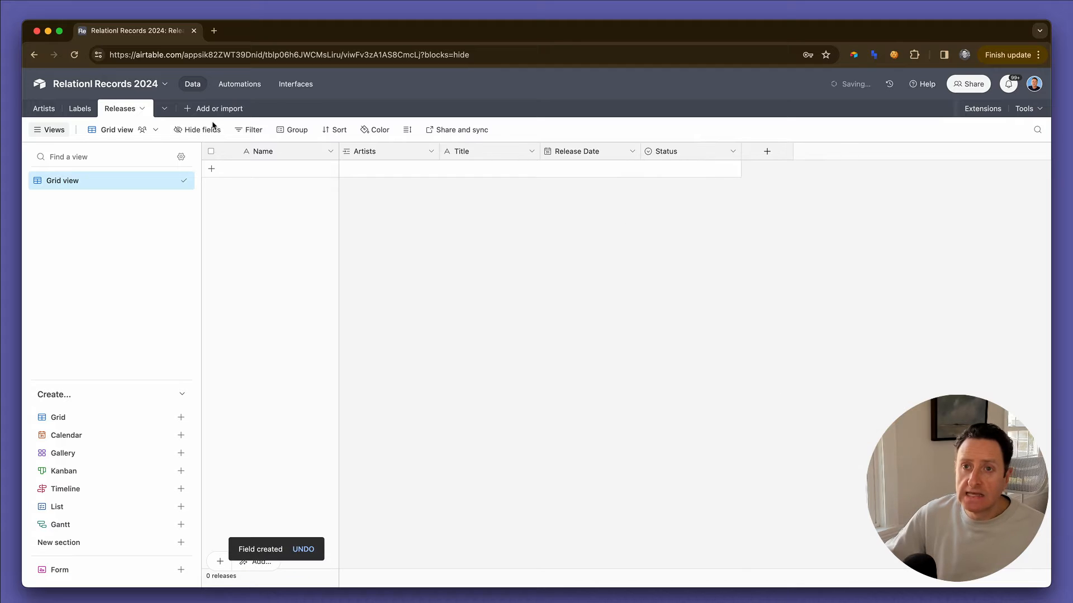
- Add a field named Budget Line Items to the Releases table that links to a new table with the same name
{"action": "left_click", "coordinate": [758, 152]}
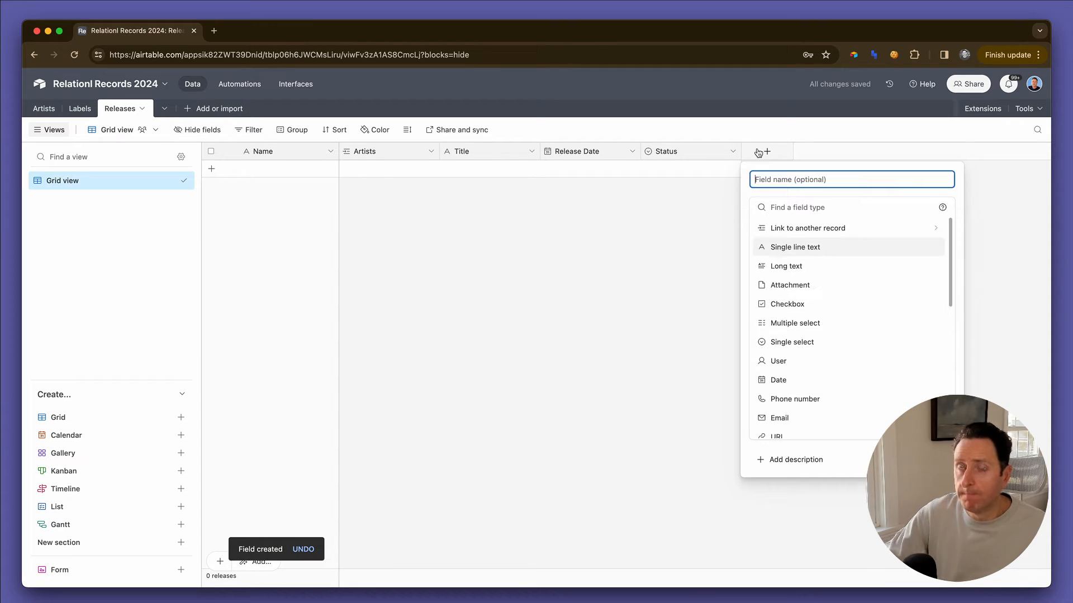
{"action": "type", "text": "Budget Line Items"}
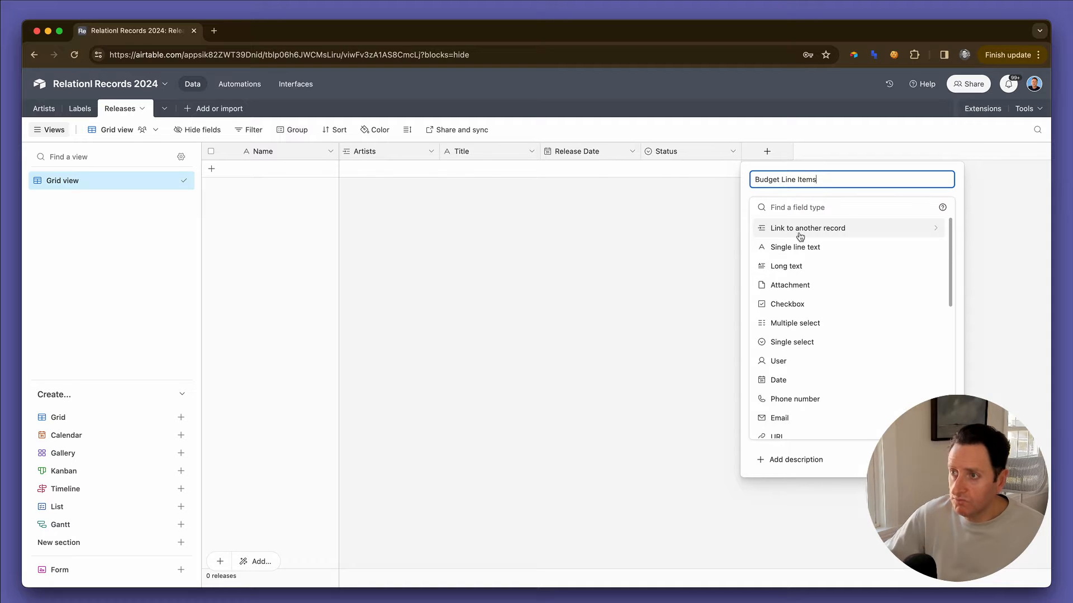
{"action": "left_click", "coordinate": [800, 230]}
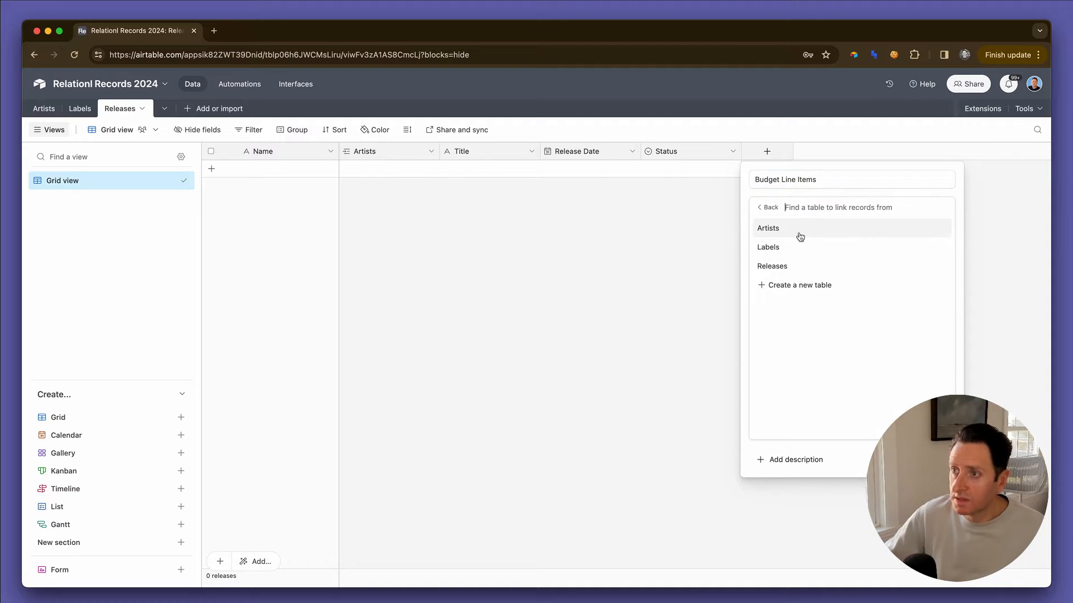
{"action": "left_click", "coordinate": [774, 283]}
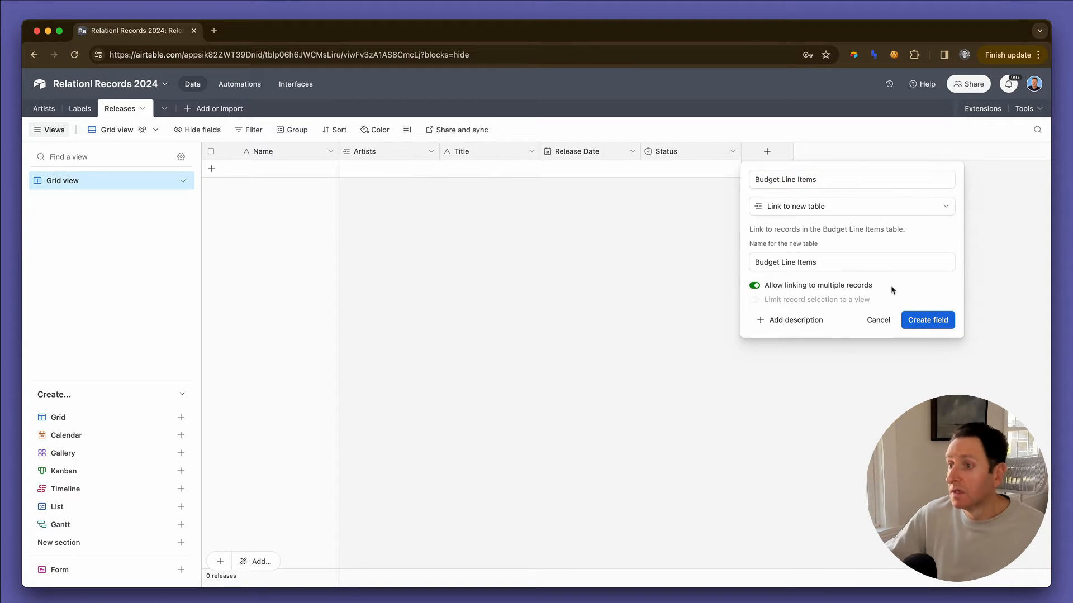
{"action": "left_click", "coordinate": [942, 321]}
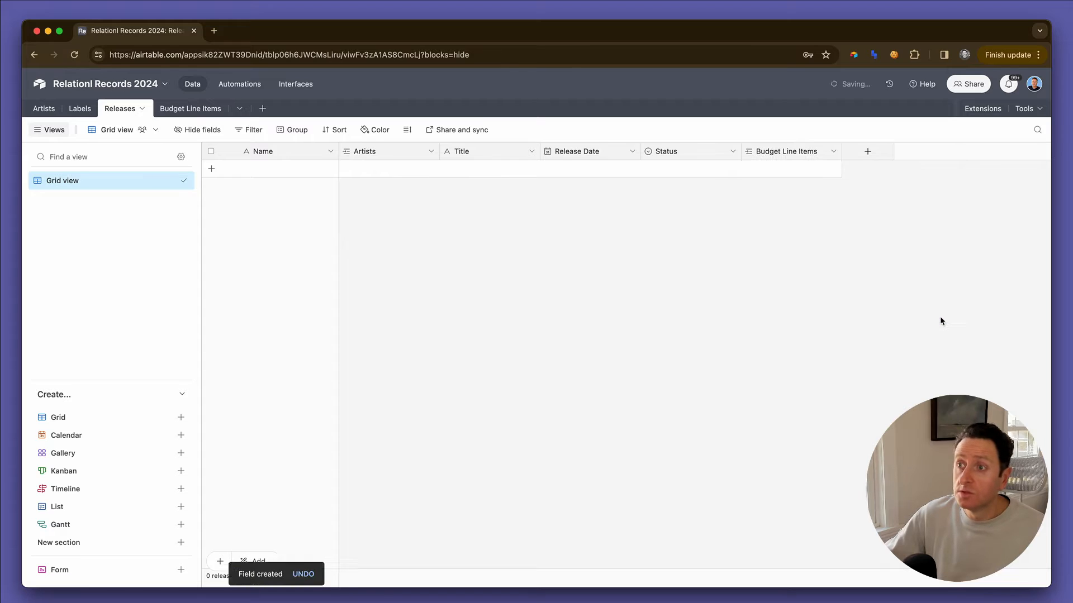
- In the Budget Line Items table, add a single line text field named Description
{"action": "left_click", "coordinate": [197, 110]}
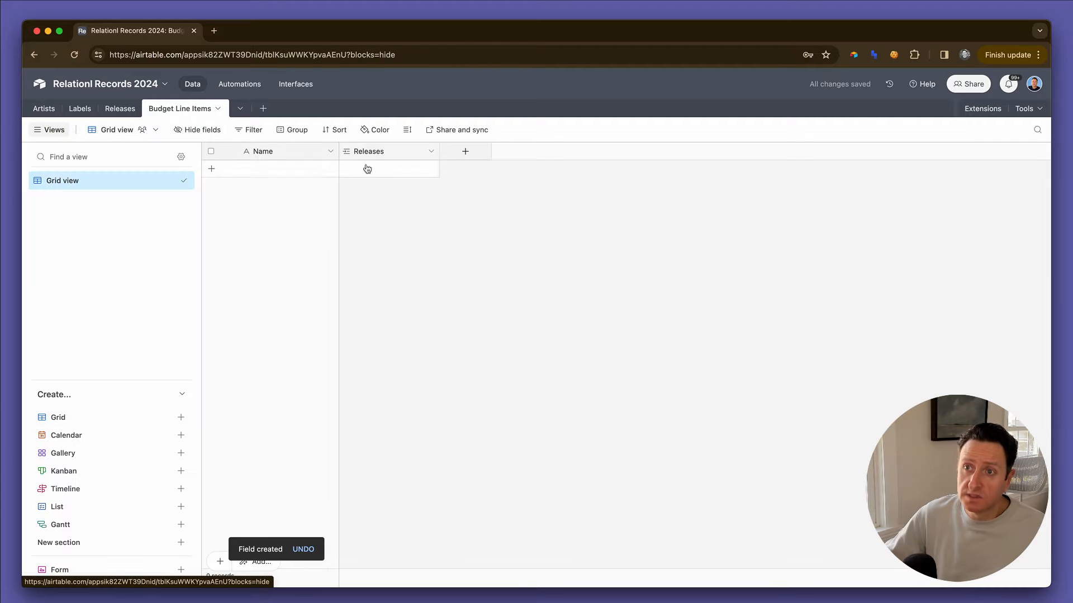
{"action": "left_click", "coordinate": [465, 151]}
{"action": "type", "text": "Description"}
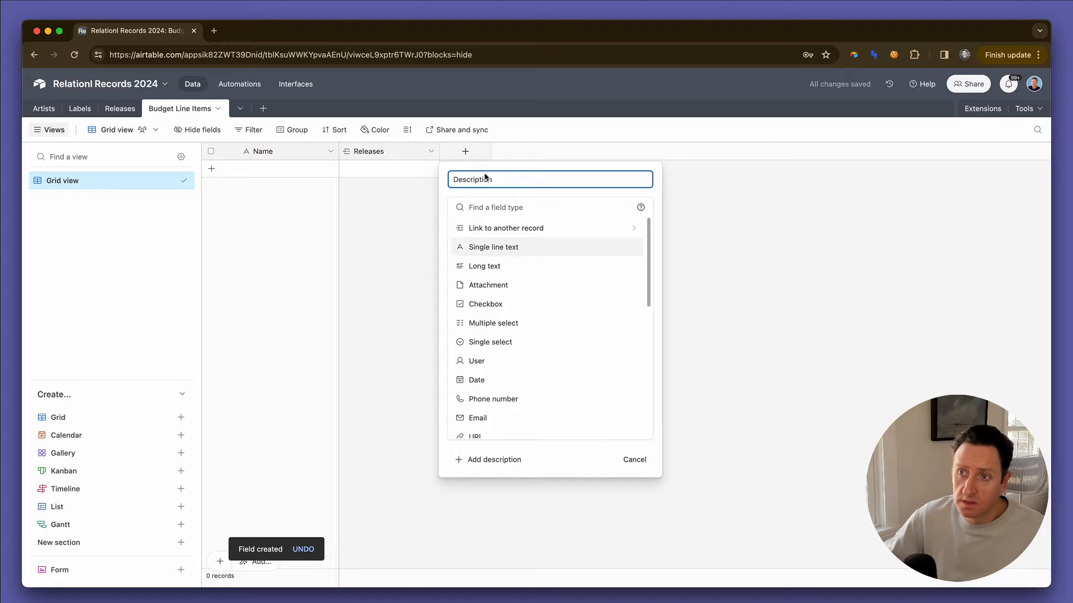
{"action": "left_click", "coordinate": [479, 247]}
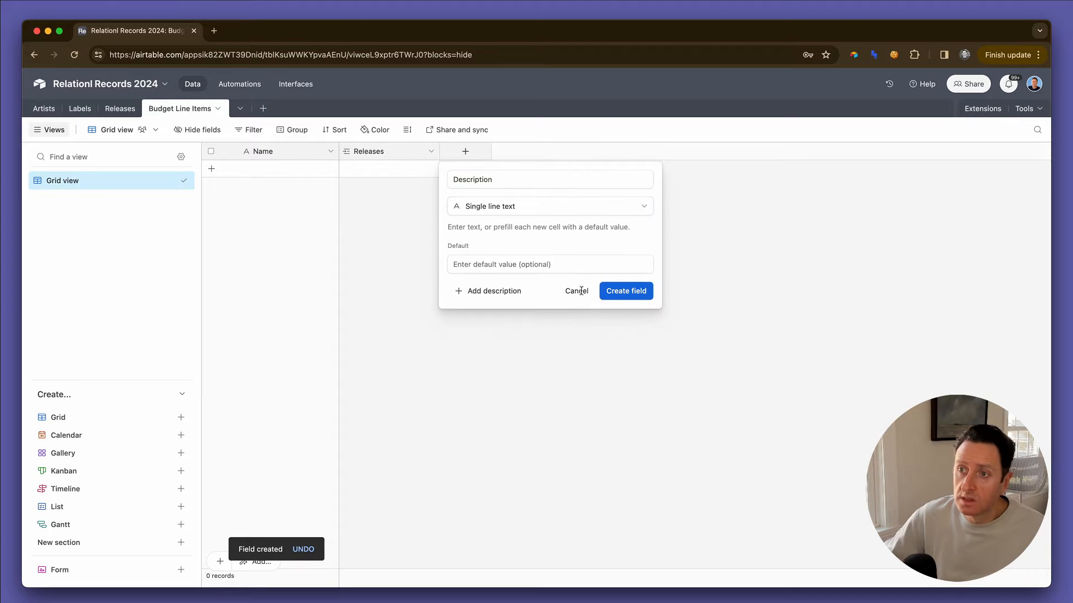
{"action": "left_click", "coordinate": [640, 292]}
- Add a currency field named Amount to the Budget Line Items table, keeping the default formatting
{"action": "left_click", "coordinate": [564, 151]}
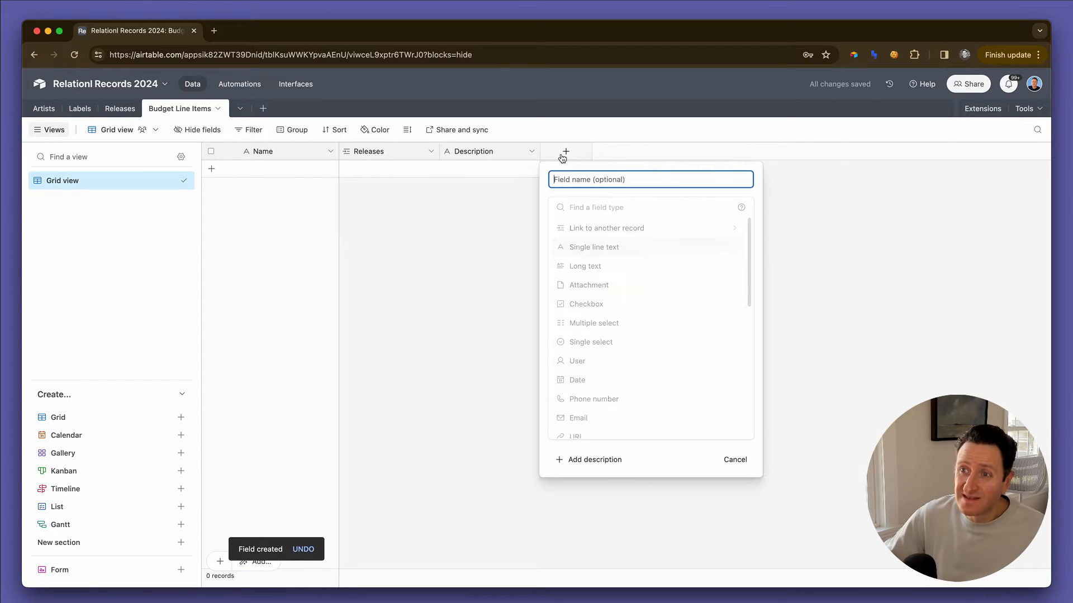
{"action": "type", "text": "Amount"}
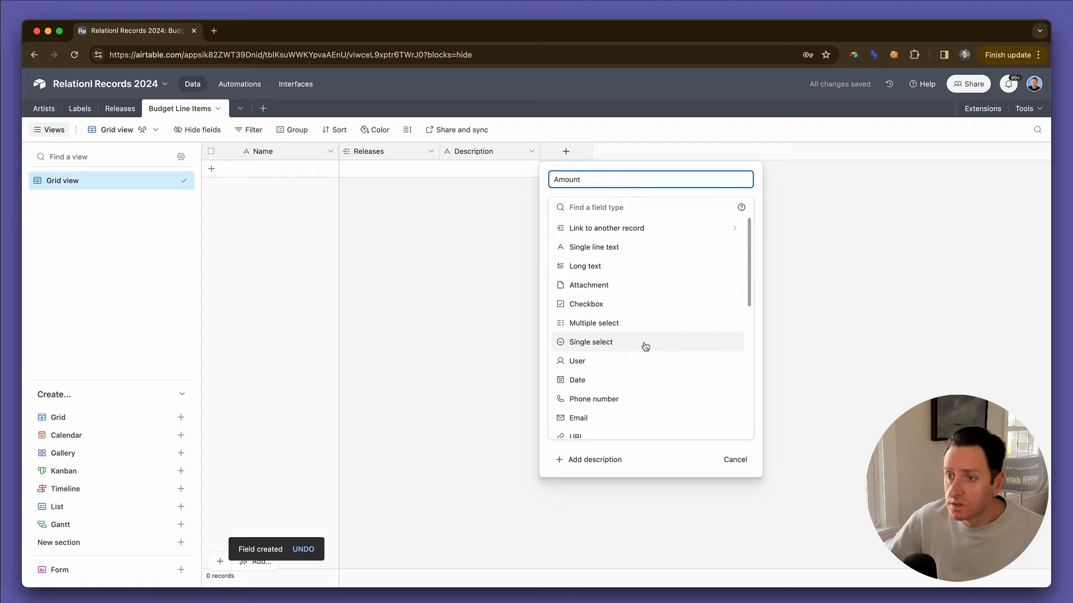
{"action": "scroll", "coordinate": [651, 390], "scroll_direction": "down", "scroll_amount": 3}
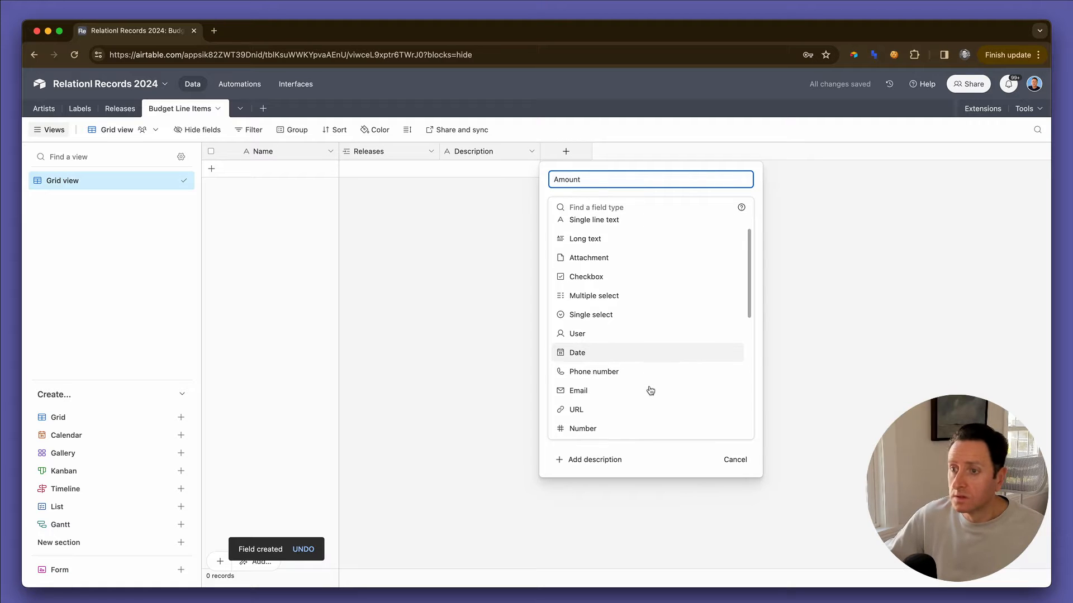
{"action": "left_click", "coordinate": [645, 372]}
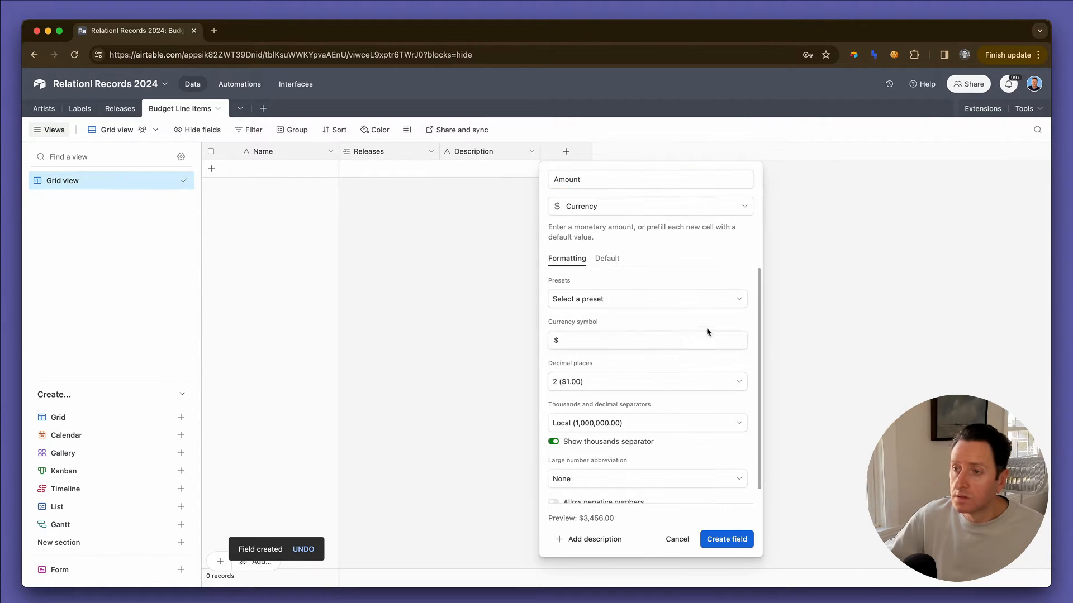
{"action": "left_click", "coordinate": [723, 539]}
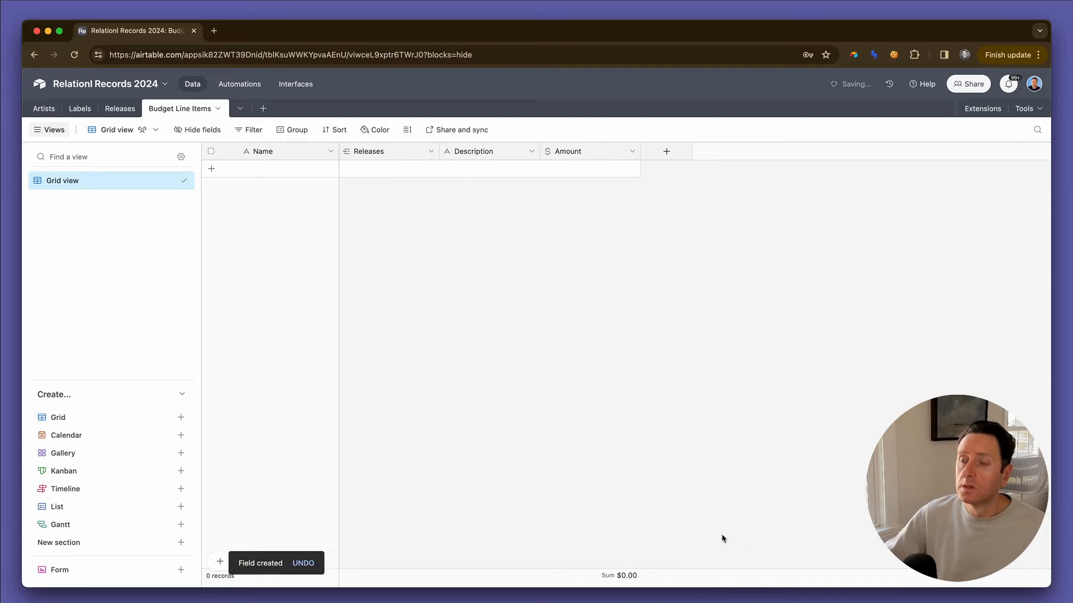
- Add a single select field named Status to the Budget Line Items table with the options Submitted and Paid
{"action": "left_click", "coordinate": [667, 152]}
{"action": "type", "text": "Status"}
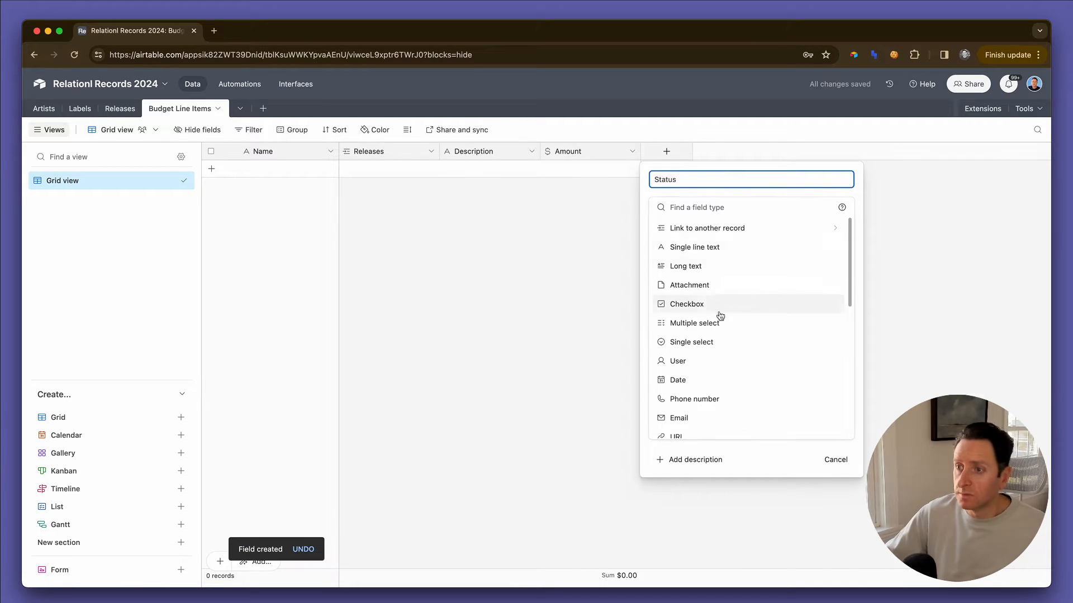
{"action": "left_click", "coordinate": [720, 342]}
{"action": "left_click", "coordinate": [692, 309]}
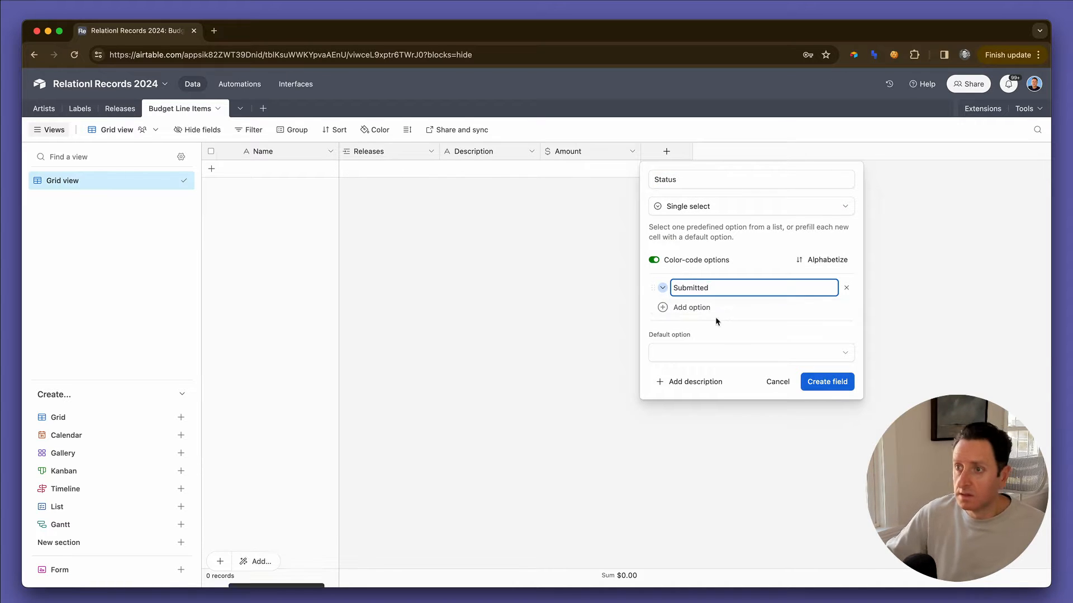
{"action": "left_click", "coordinate": [712, 309]}
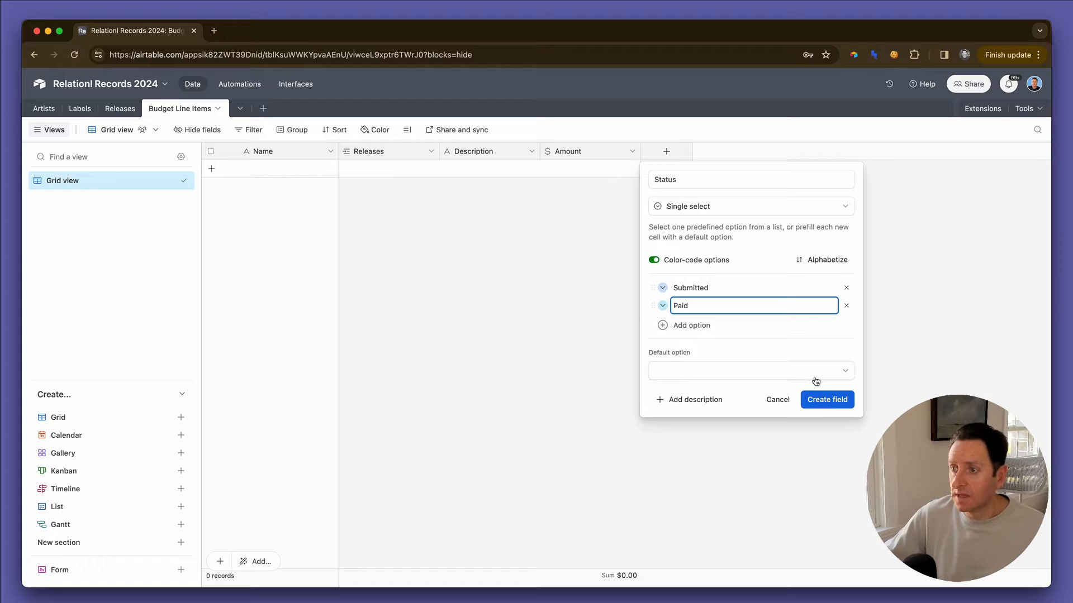
{"action": "left_click", "coordinate": [821, 400]}
- Add an attachment field named Invoice to the Budget Line Items table
{"action": "left_click", "coordinate": [766, 152]}
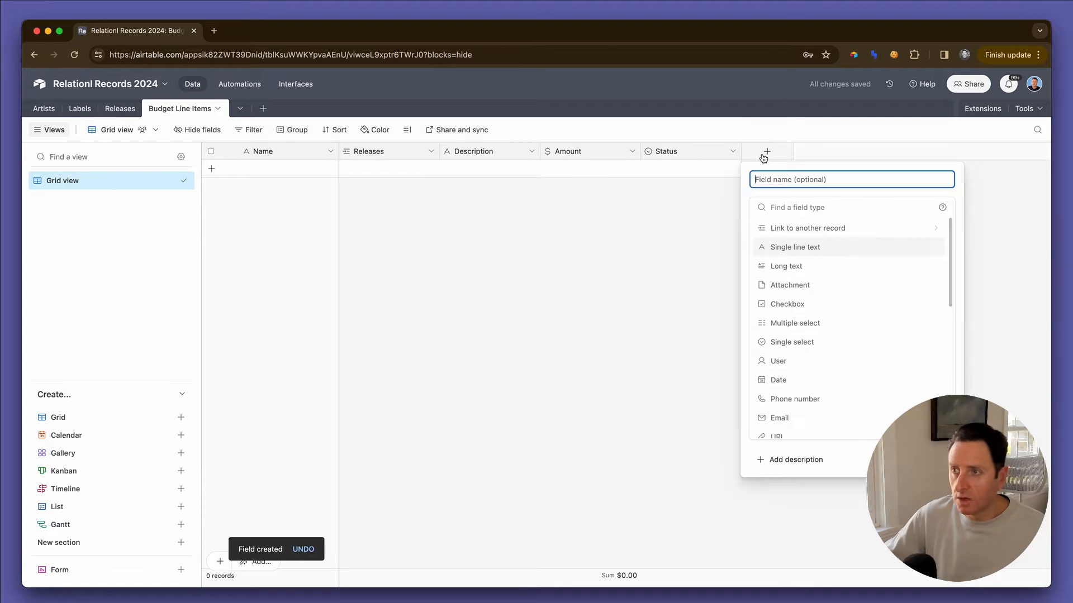
{"action": "type", "text": "Invoice"}
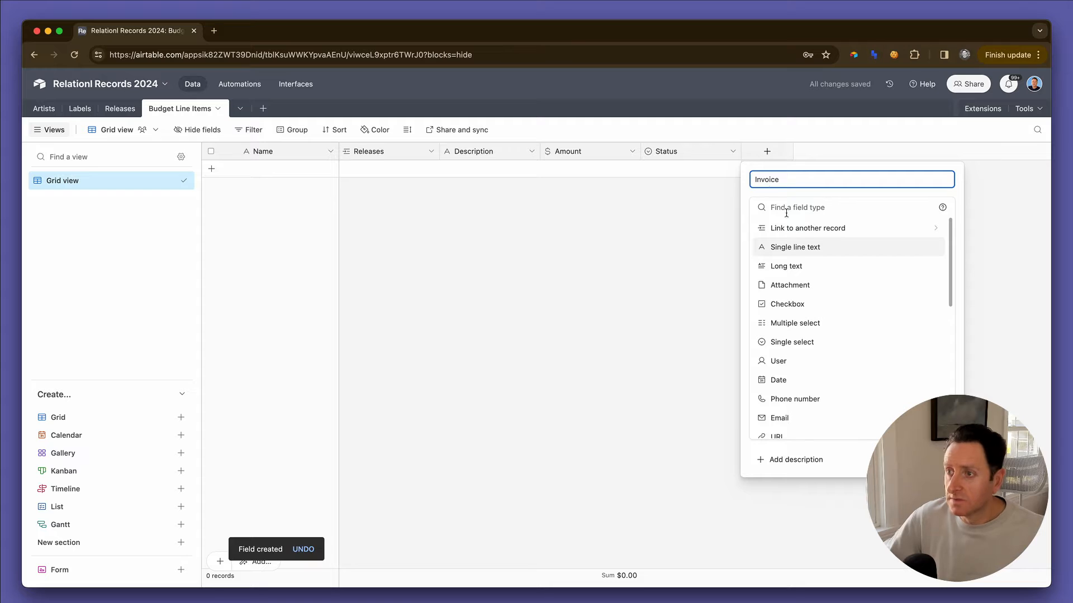
{"action": "left_click", "coordinate": [828, 285]}
{"action": "left_click", "coordinate": [916, 267]}
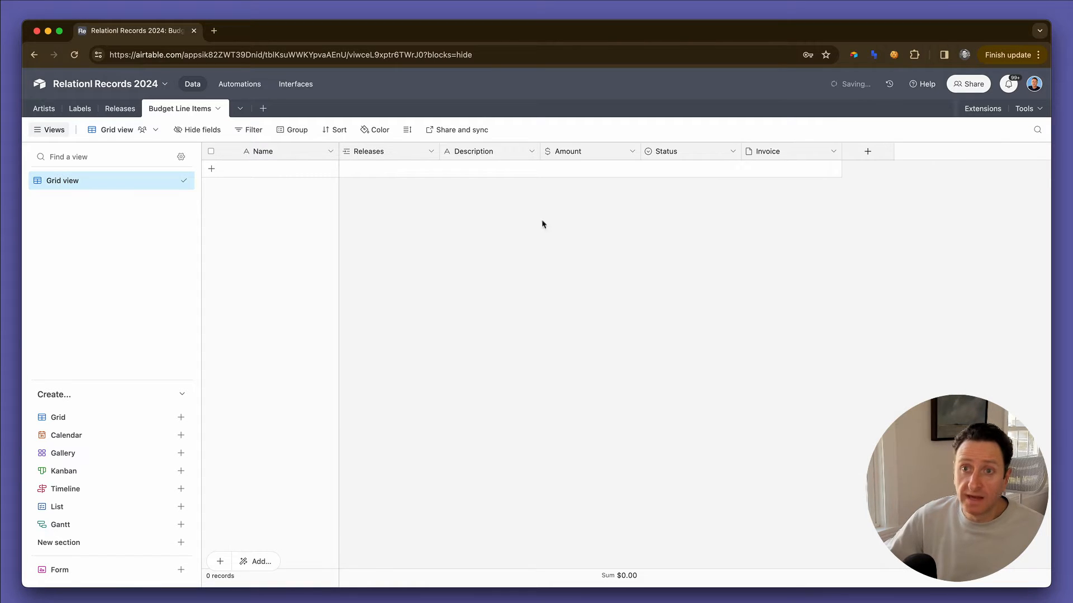
- Open the Artists table, and in a new browser tab ask ChatGPT "please create a list of the top 10 recordings artists of all time"
{"action": "left_click", "coordinate": [44, 109]}
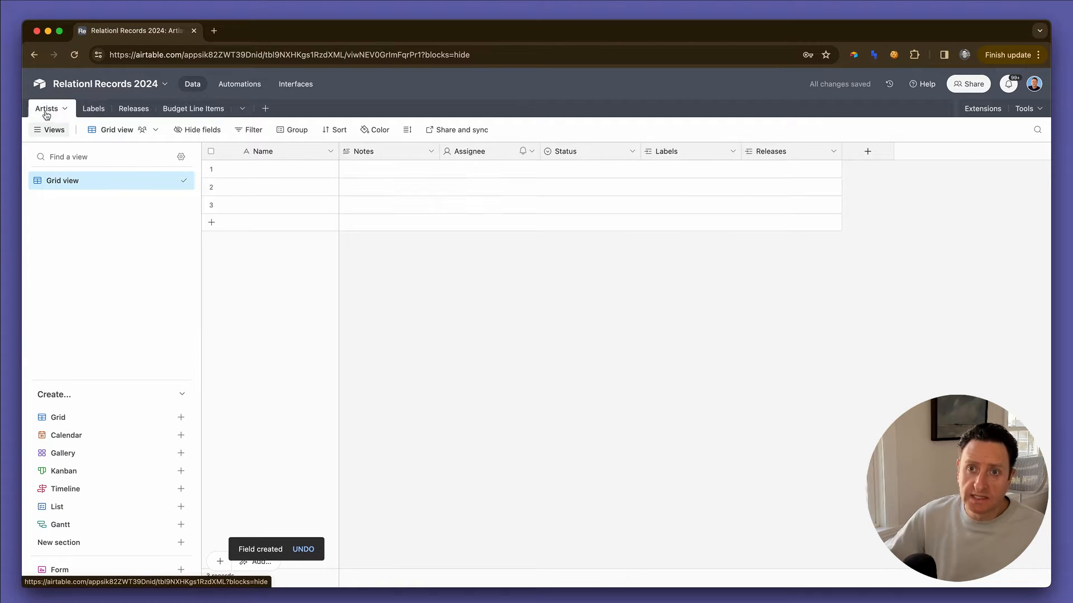
{"action": "left_click", "coordinate": [214, 31]}
{"action": "type", "text": "chat"}
{"action": "key", "text": "Return"}
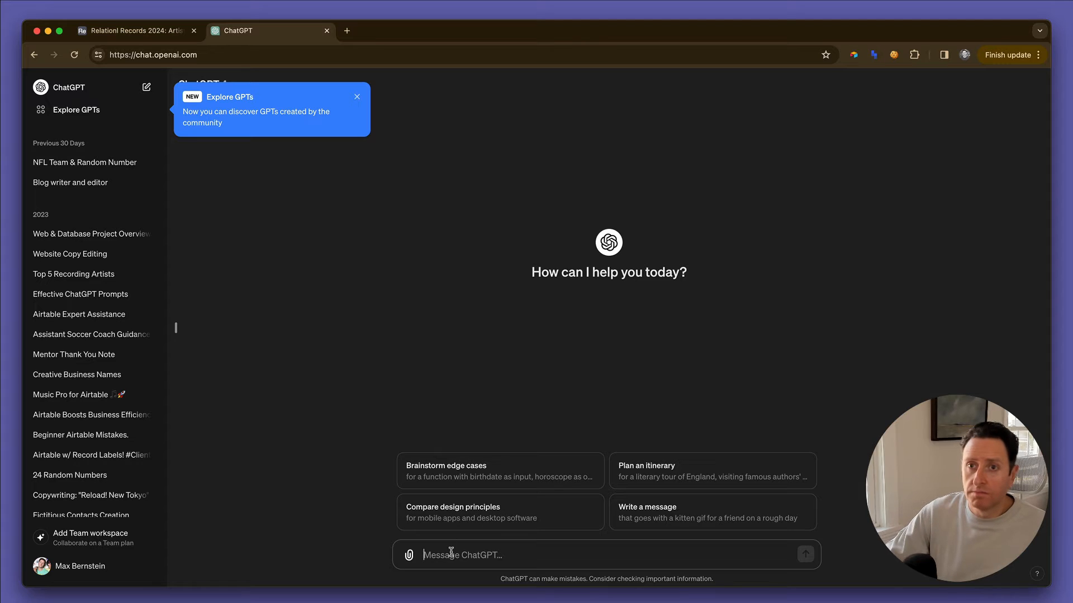
{"action": "type", "text": "p"}
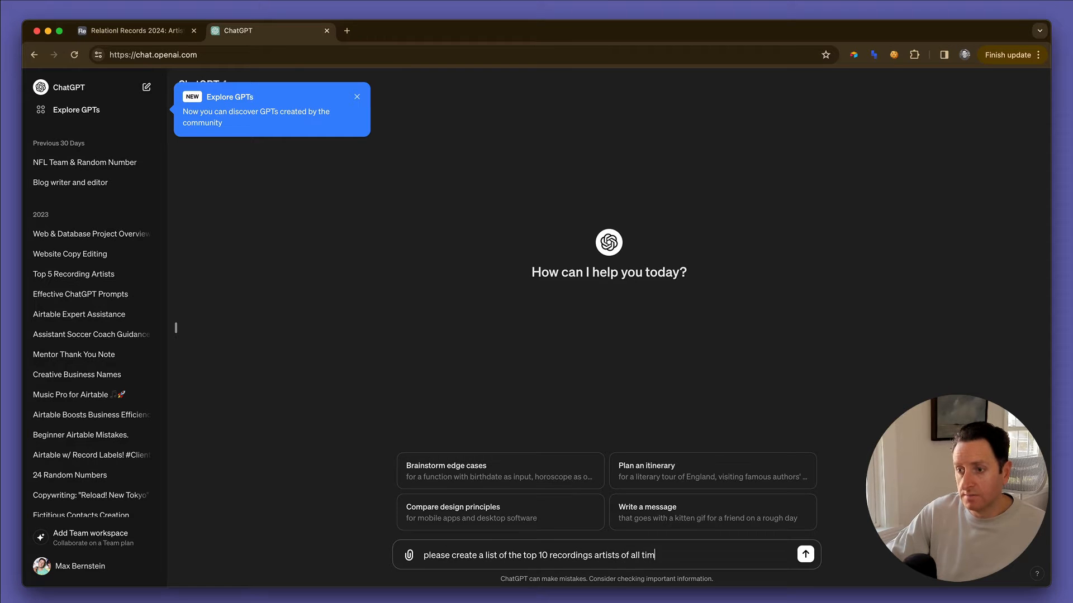
{"action": "type", "text": "e"}
{"action": "key", "text": "Return"}
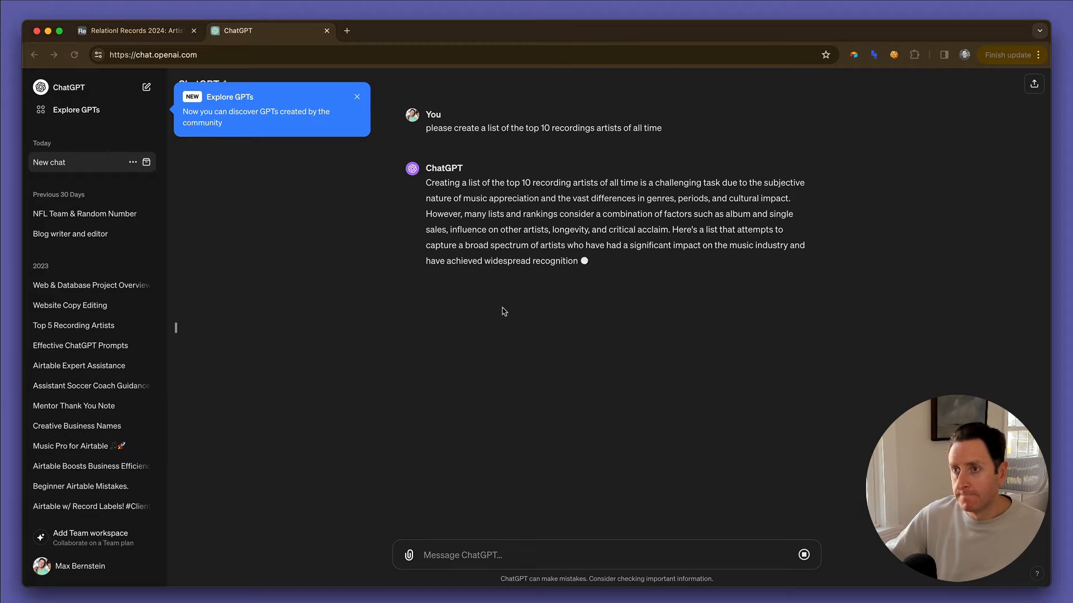
- Draft the message "please stop" and stop the reply that ChatGPT is generating
{"action": "left_click", "coordinate": [506, 517]}
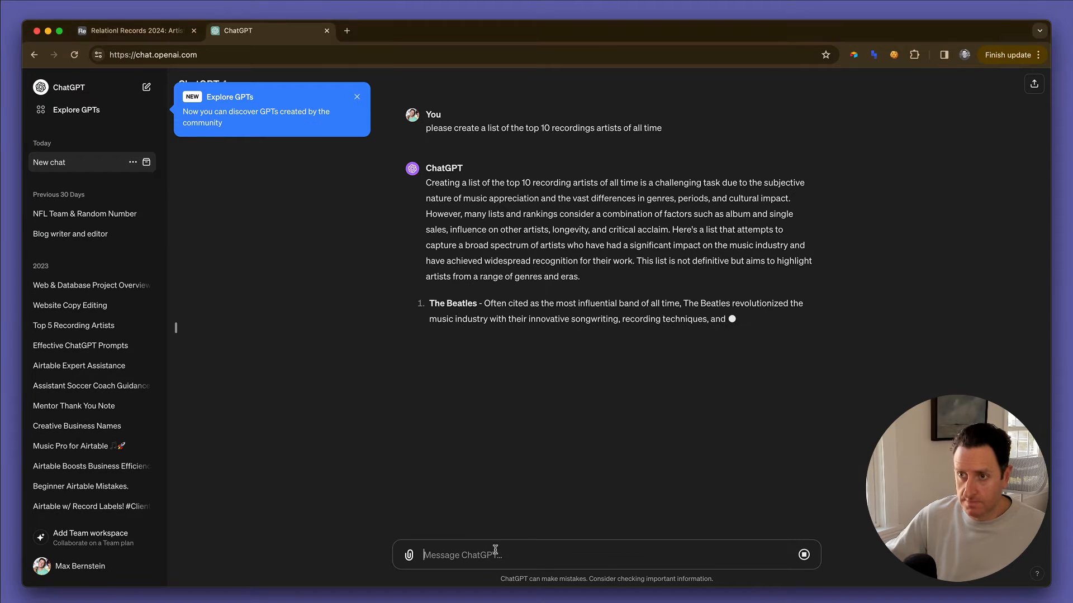
{"action": "type", "text": "p"}
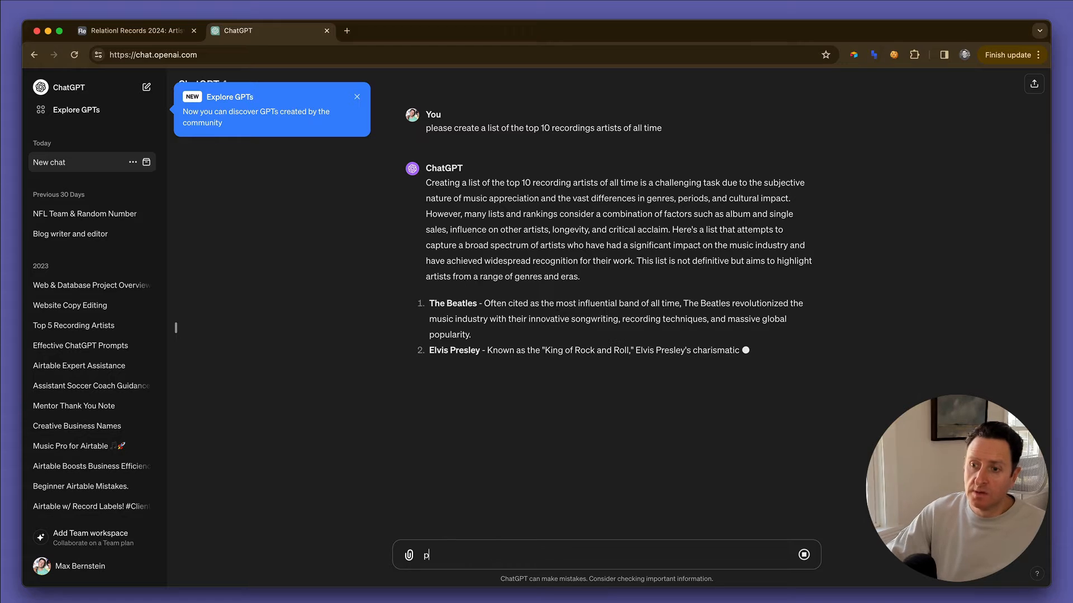
{"action": "type", "text": "lease stop"}
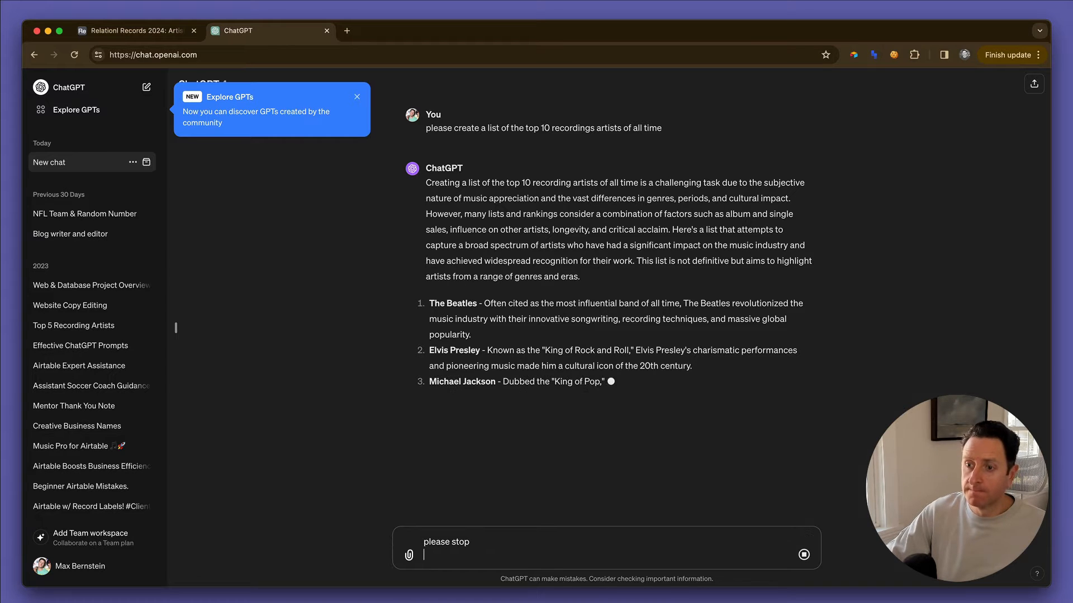
{"action": "key", "text": "Return"}
{"action": "key", "text": "BackSpace"}
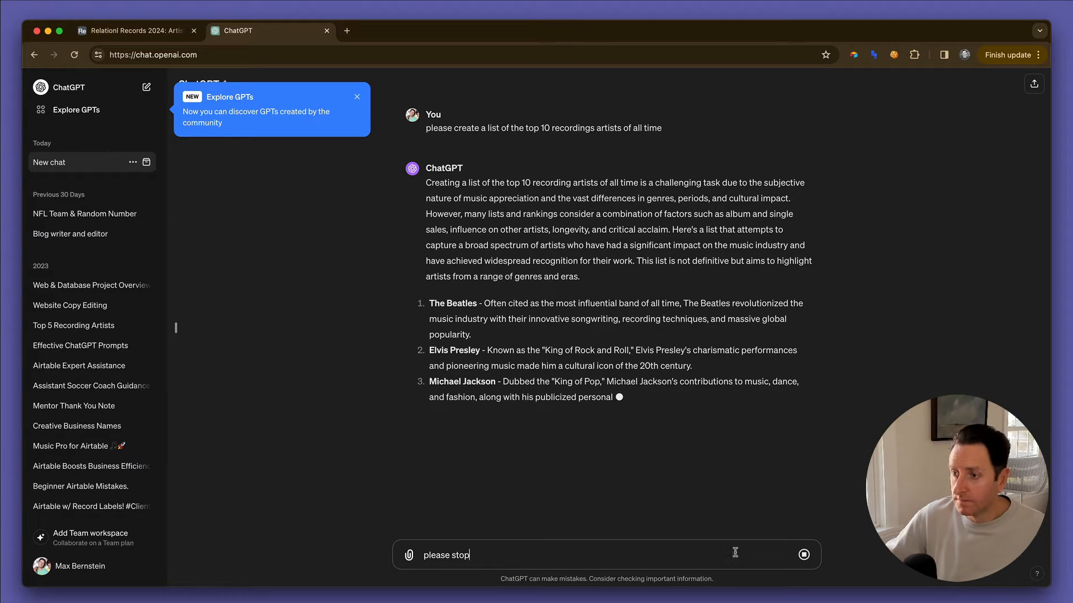
{"action": "left_click", "coordinate": [805, 555]}
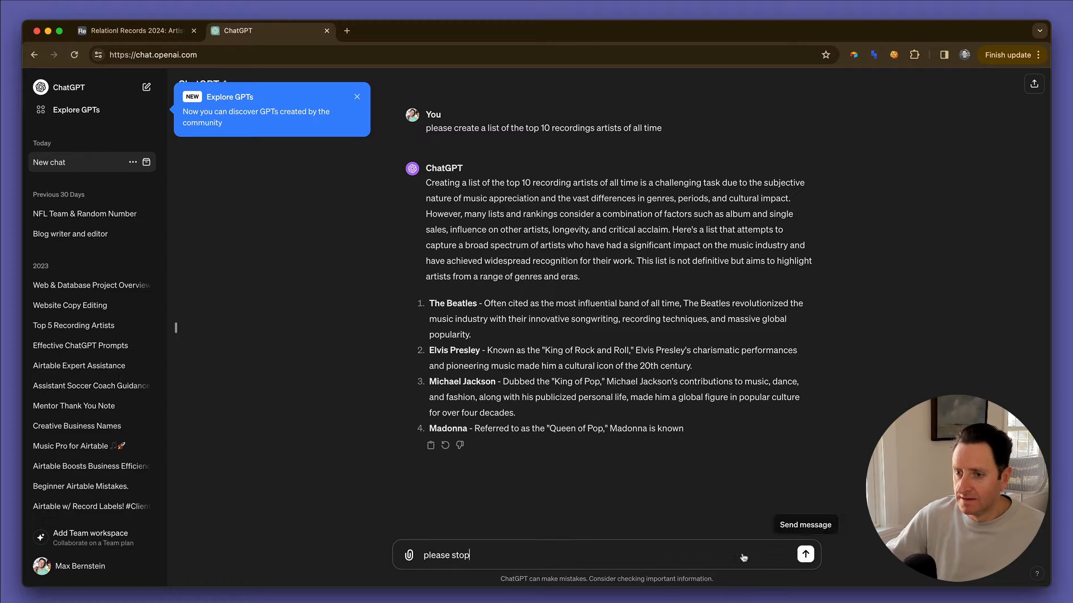
- Replace the drafted message with "resend this as a grid" and send it
{"action": "key", "text": "super+a"}
{"action": "type", "text": "re"}
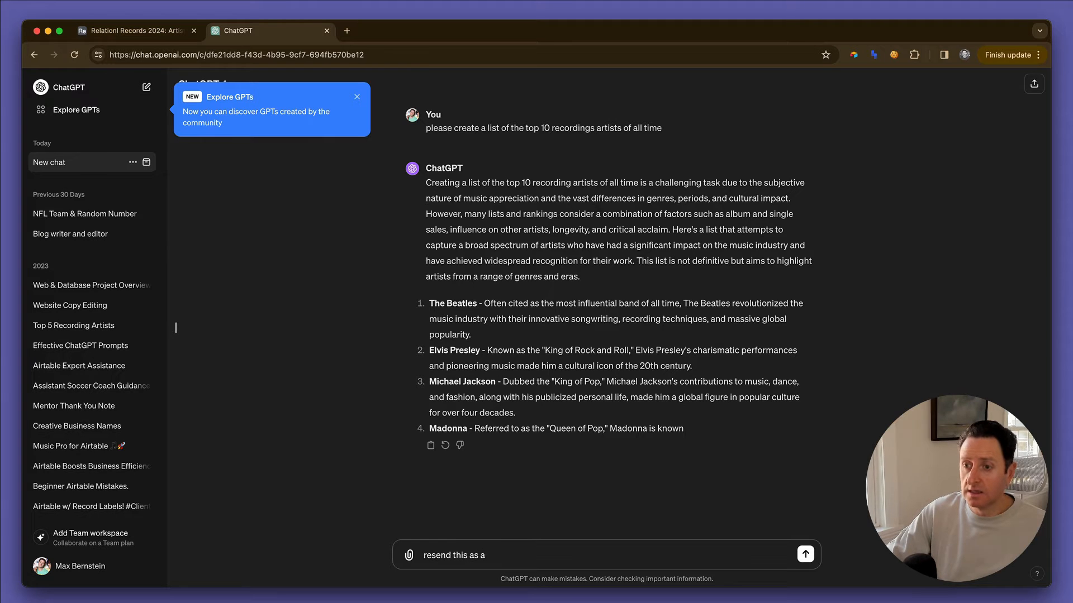
{"action": "type", "text": "send this as a g"}
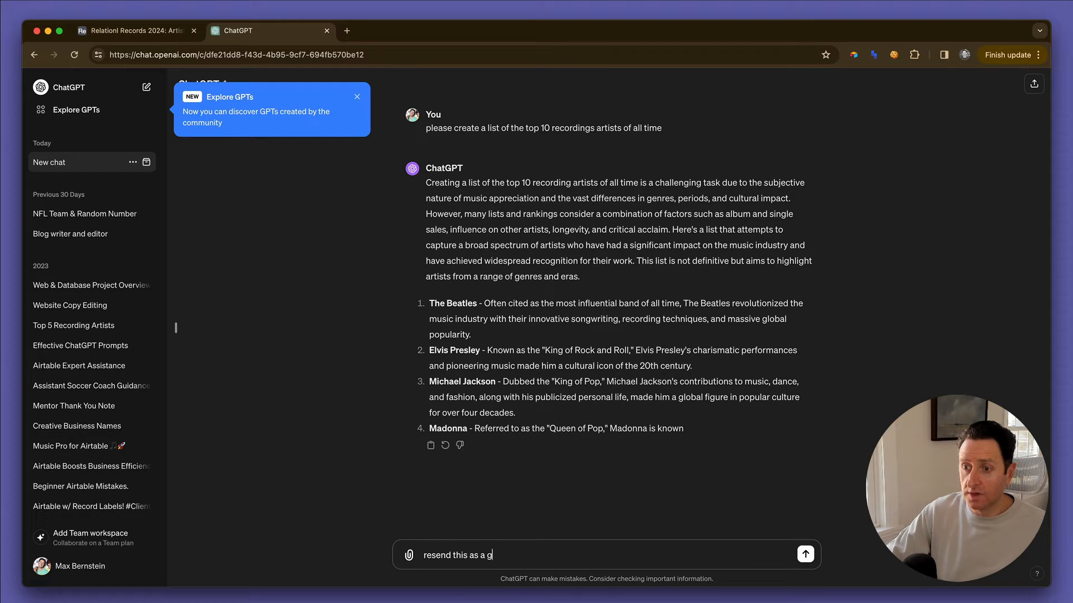
{"action": "type", "text": "rid"}
{"action": "key", "text": "Return"}
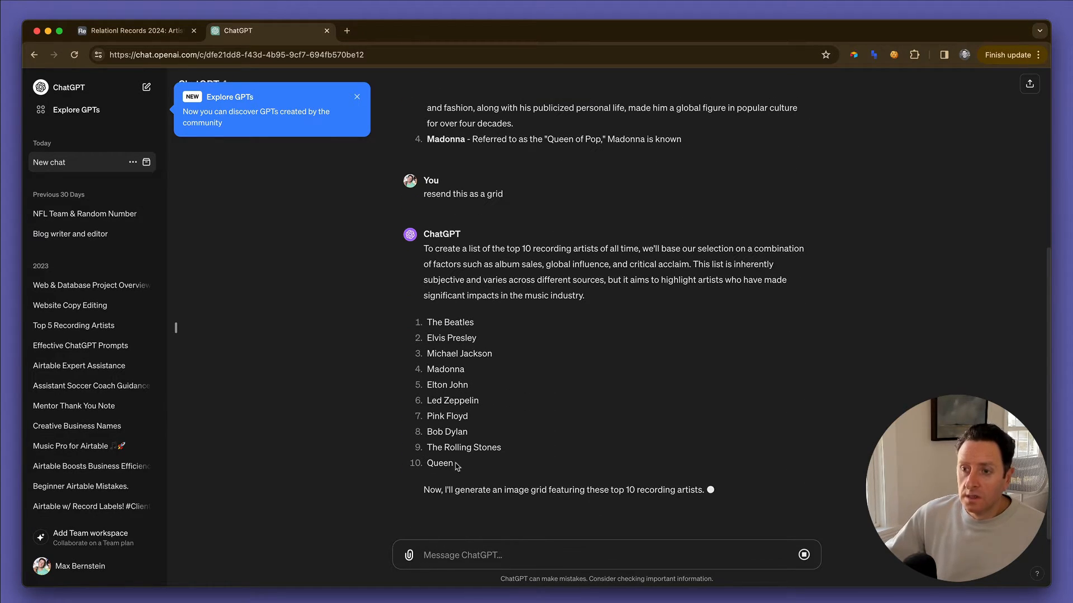
- Copy the ten artist names into the Name field of Airtable's Artists table, expanding the table to fit, and move the Labels field beside Name
{"action": "left_click_drag", "start_coordinate": [458, 468], "coordinate": [421, 324]}
{"action": "key", "text": "super+c"}
{"action": "key", "text": "super+1"}
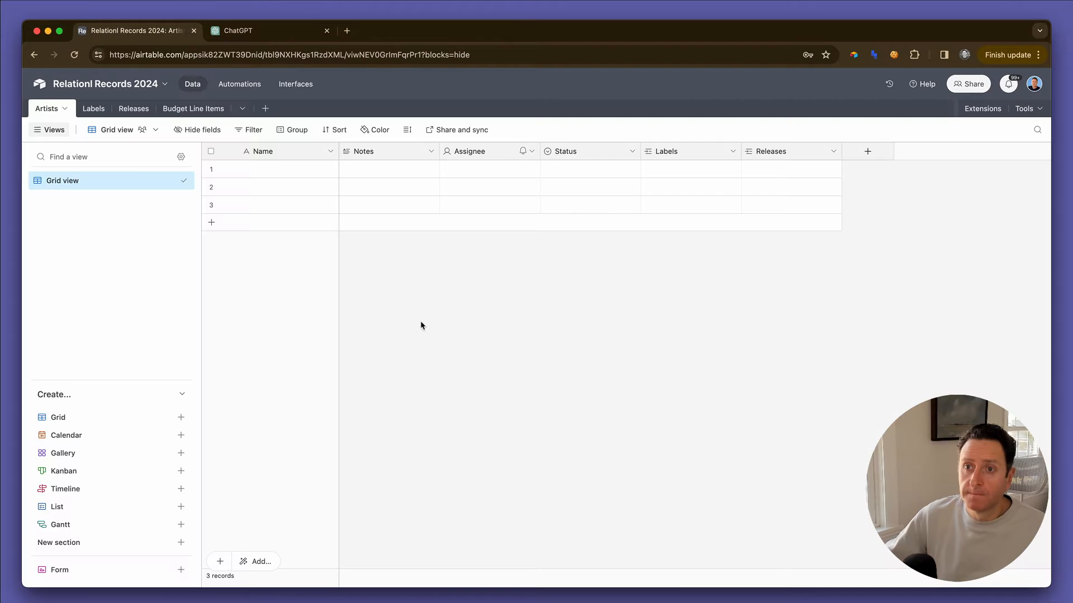
{"action": "left_click", "coordinate": [275, 169]}
{"action": "key", "text": "super+v"}
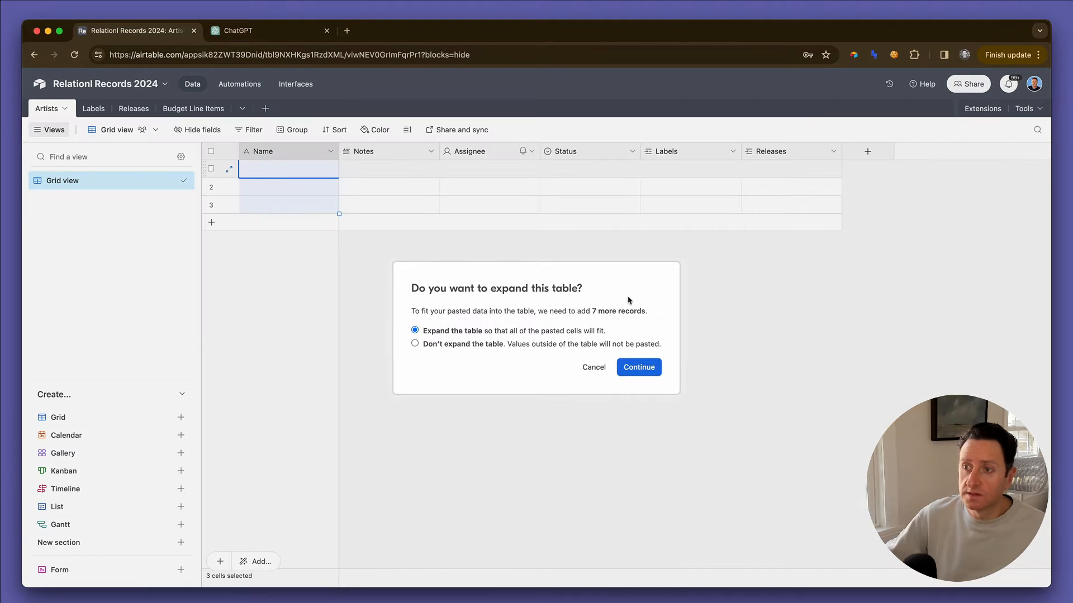
{"action": "left_click", "coordinate": [639, 367]}
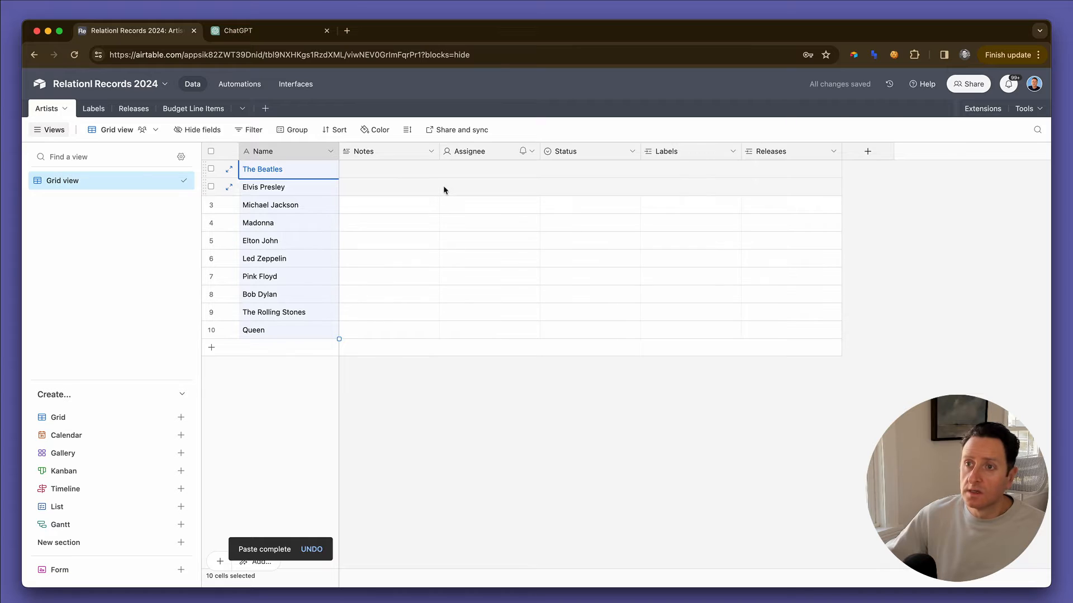
{"action": "left_click_drag", "start_coordinate": [656, 152], "coordinate": [366, 154]}
- Back in ChatGPT, send "please list a second column in the grid showing which record label they are from"
{"action": "key", "text": "ctrl+Tab"}
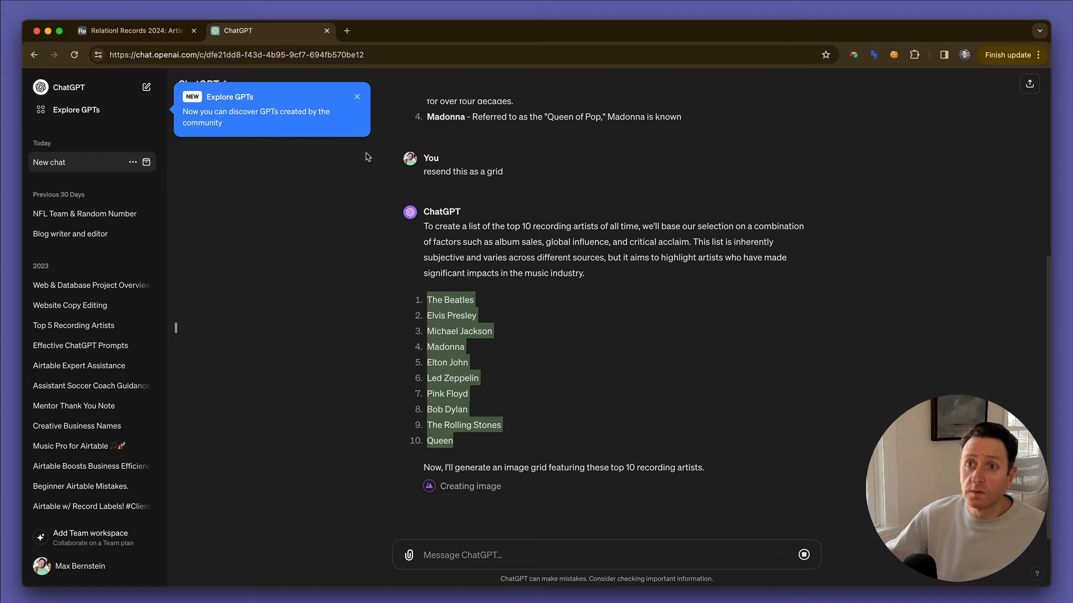
{"action": "left_click", "coordinate": [521, 555]}
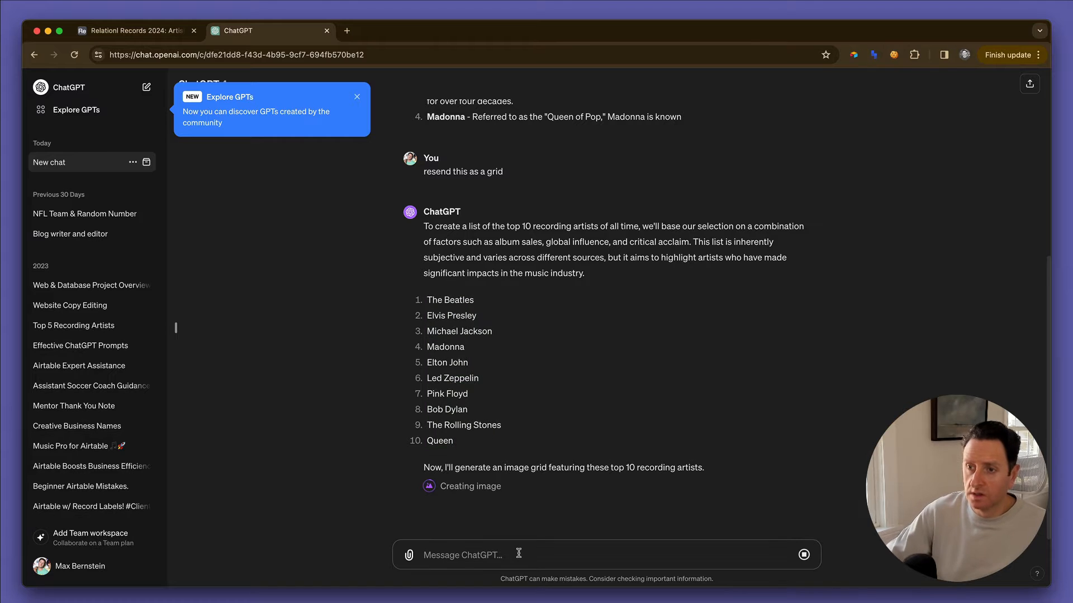
{"action": "type", "text": "please li"}
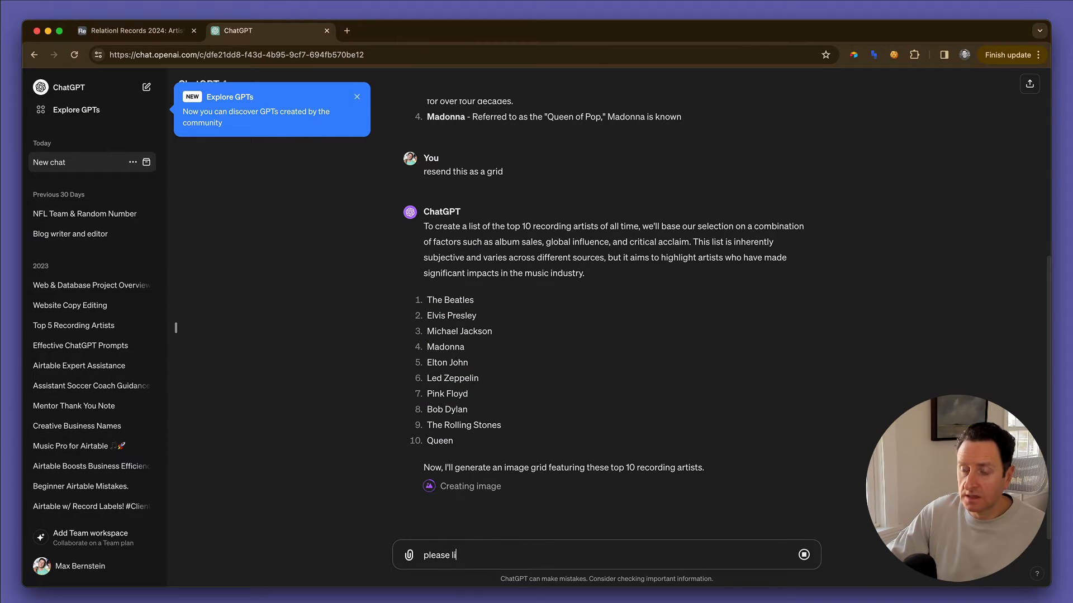
{"action": "type", "text": "second "}
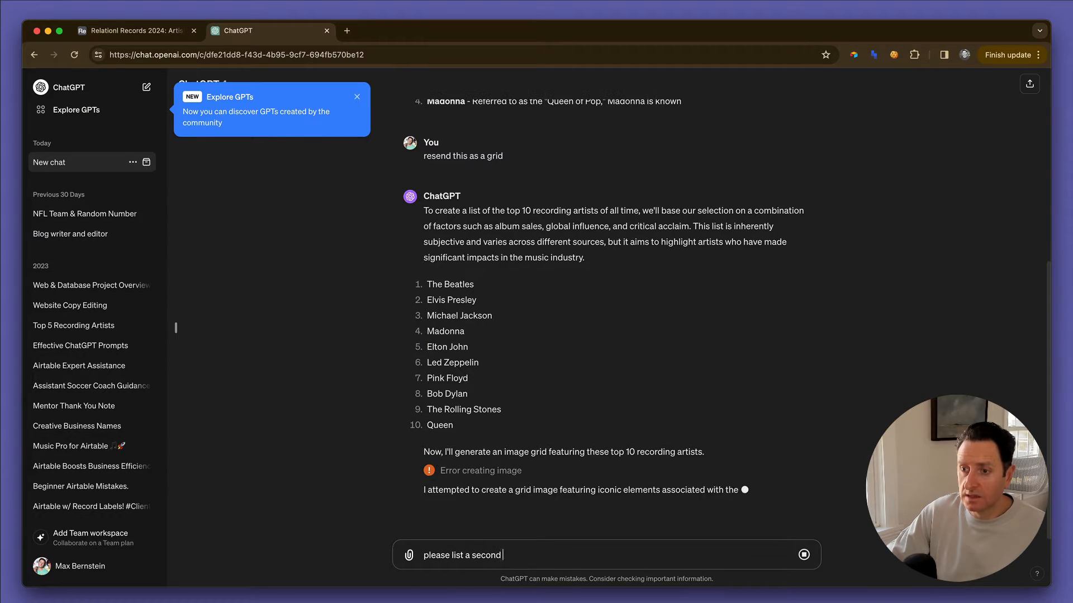
{"action": "type", "text": "column in the"}
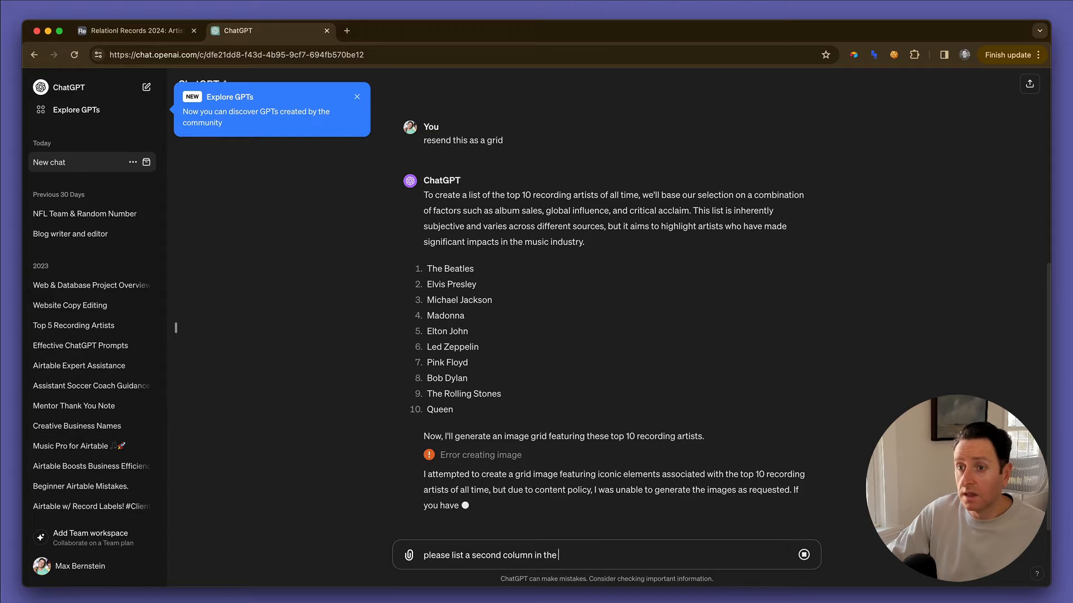
{"action": "type", "text": " grid showing which record label they are"}
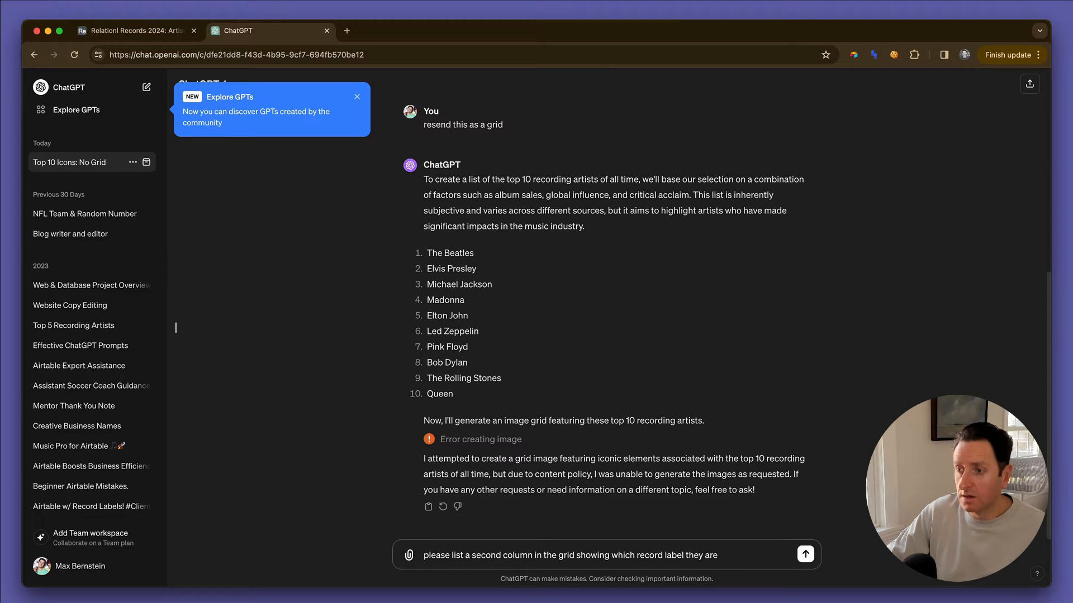
{"action": "type", "text": "m"}
{"action": "key", "text": "Return"}
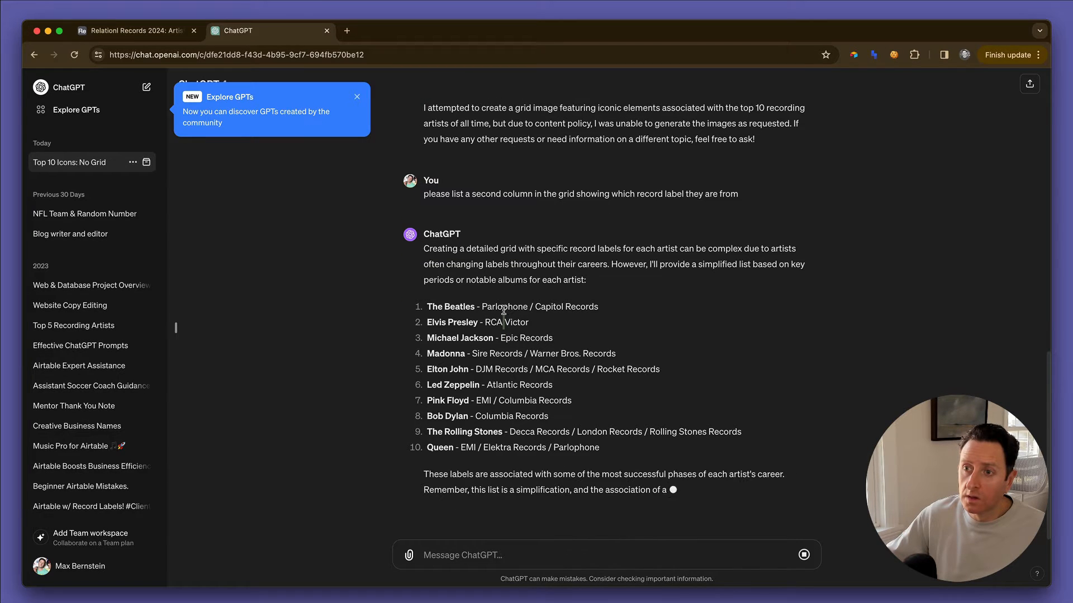
- Copy the label name Parlophone from the ChatGPT reply into the Labels field of The Beatles in Airtable's Artists table
{"action": "double_click", "coordinate": [503, 310]}
{"action": "key", "text": "super+1"}
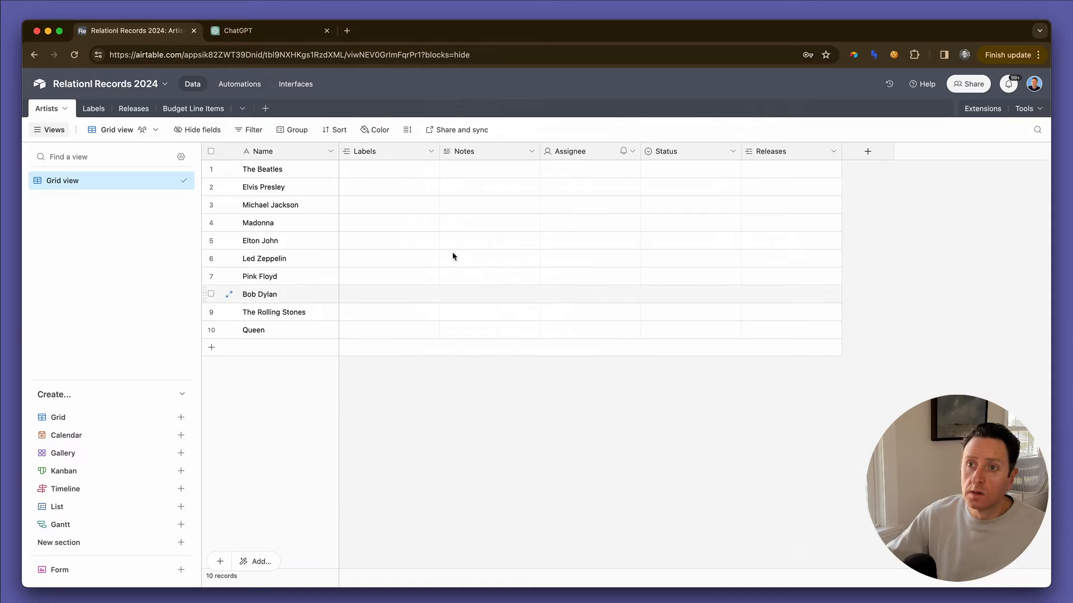
{"action": "left_click", "coordinate": [405, 173]}
{"action": "key", "text": "super+v"}
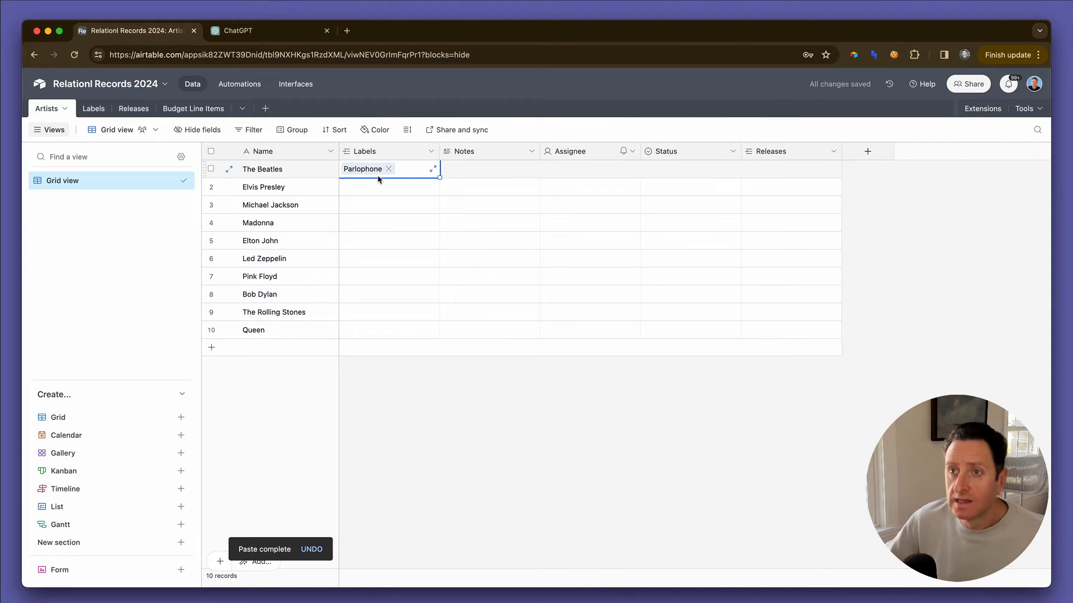
- Copy the label name RCA from the ChatGPT reply into the Labels field of Elvis Presley in Airtable's Artists table
{"action": "key", "text": "super+2"}
{"action": "double_click", "coordinate": [496, 306]}
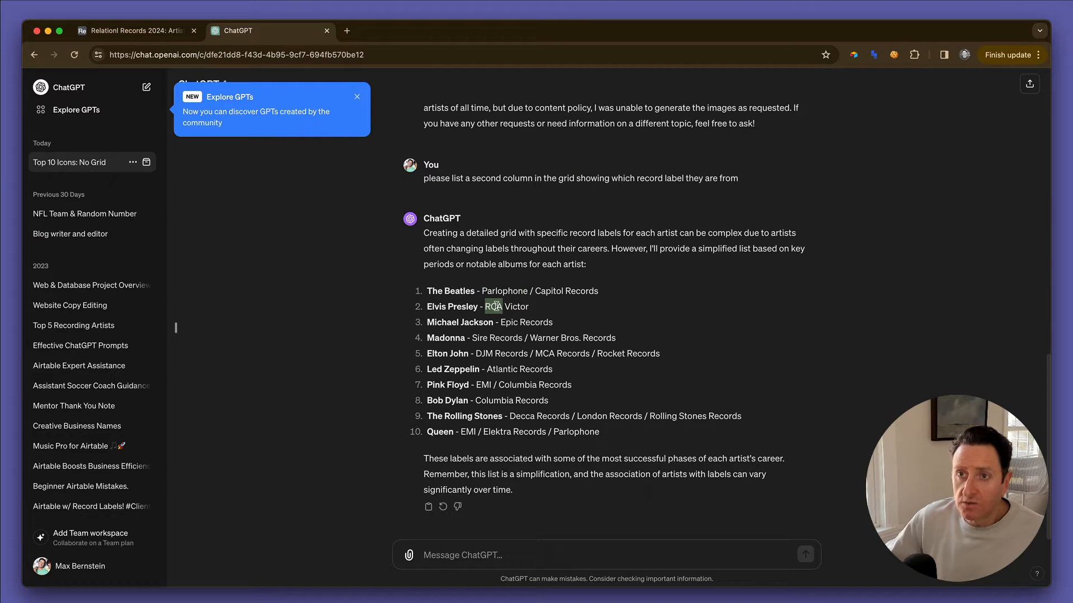
{"action": "key", "text": "super+1"}
{"action": "left_click", "coordinate": [402, 194]}
{"action": "key", "text": "super+v"}
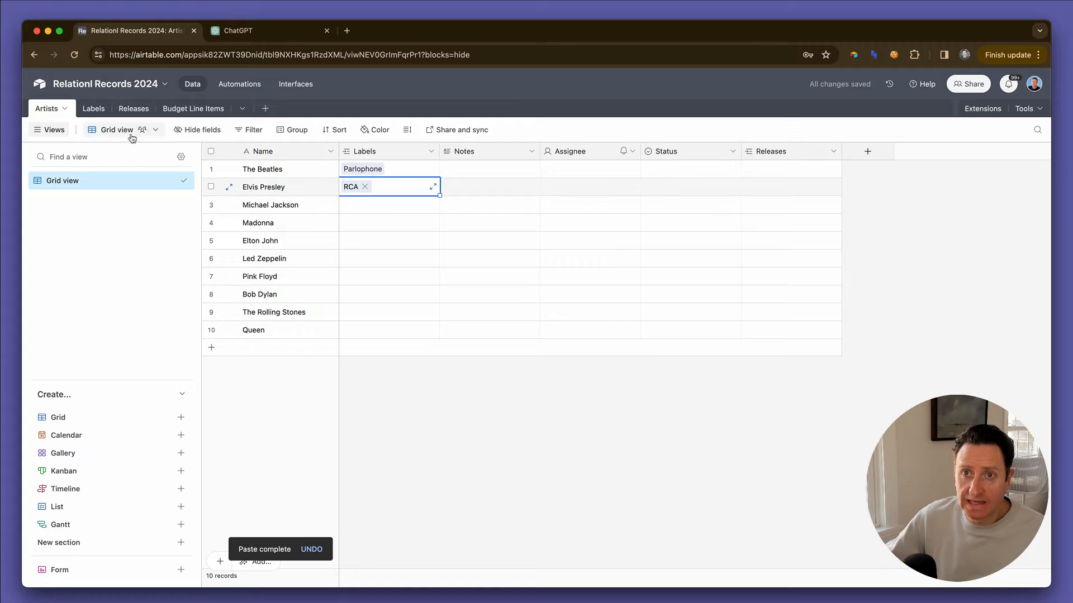
- Compare the Labels table with the Artists table to check how the pasted labels are linked to their artists
{"action": "left_click", "coordinate": [99, 110]}
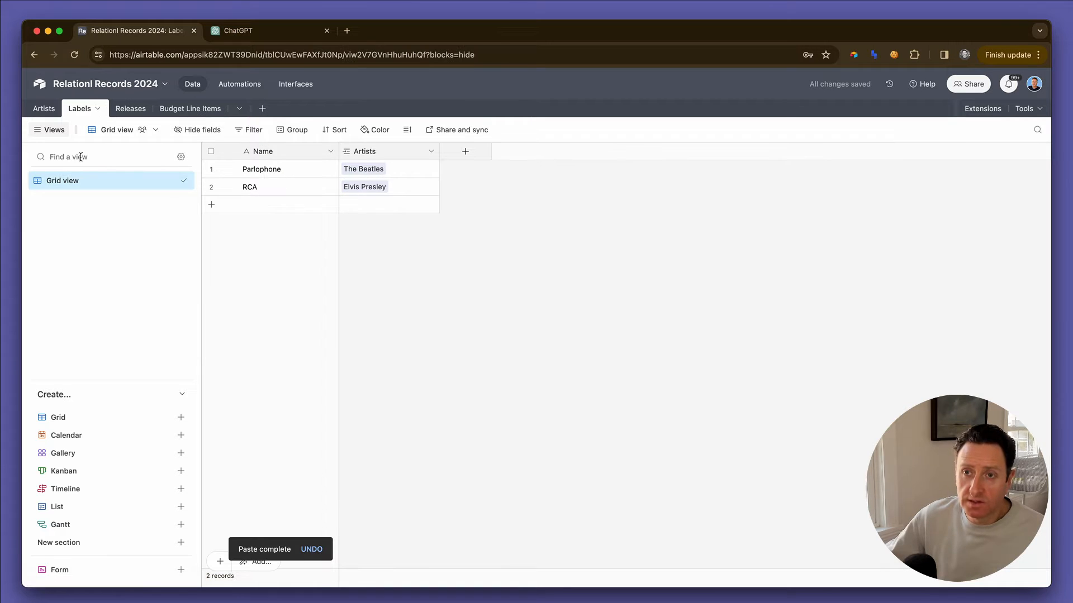
{"action": "left_click", "coordinate": [45, 108]}
{"action": "left_click", "coordinate": [99, 107]}
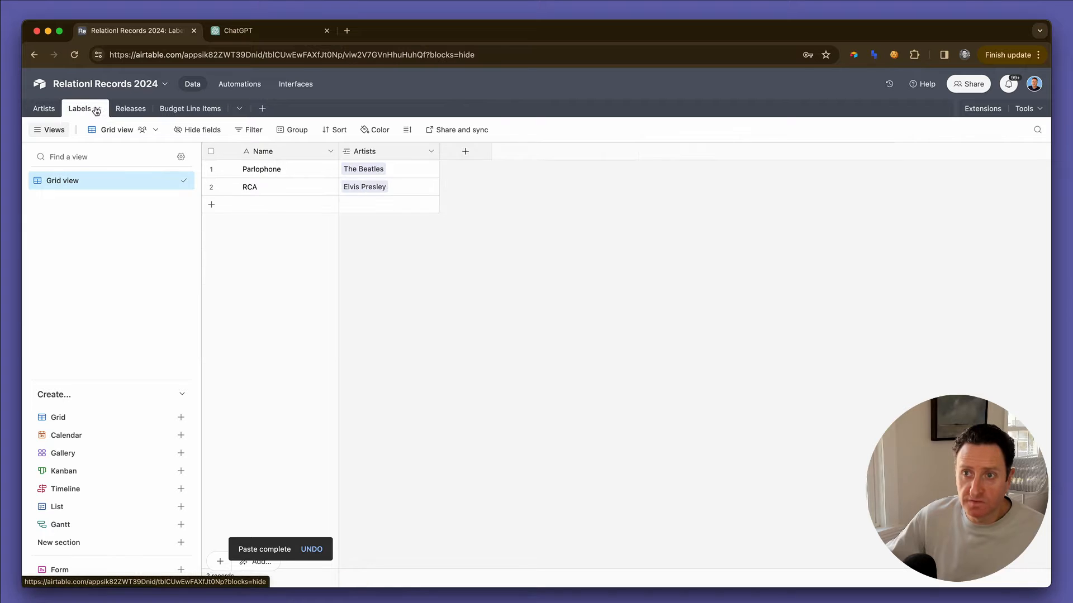
- Copy the label name Epic from the ChatGPT reply into the Labels field of Michael Jackson in Airtable's Artists table
{"action": "key", "text": "ctrl+Tab"}
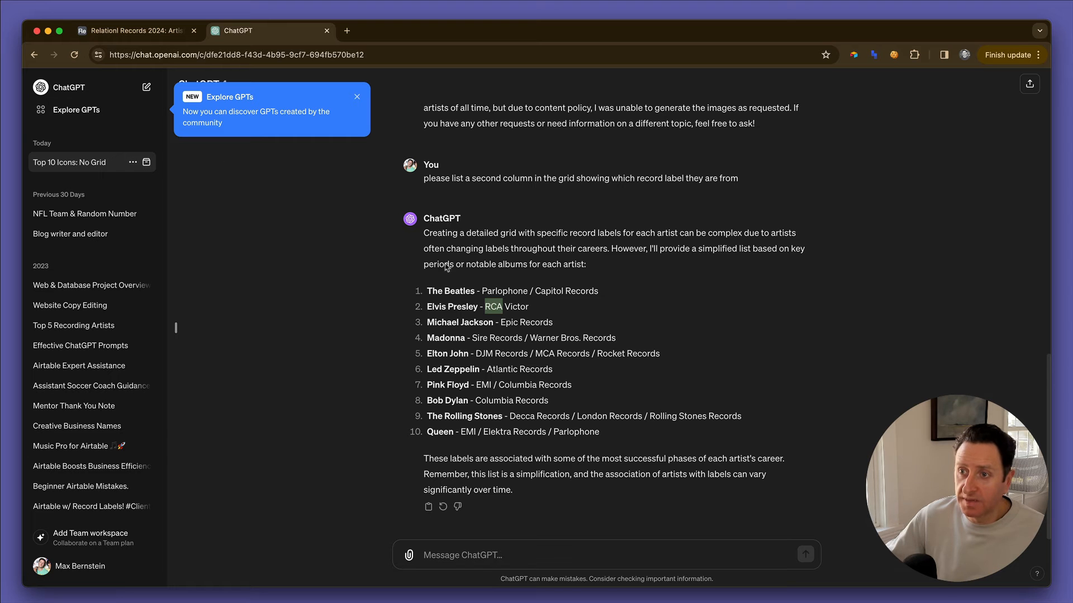
{"action": "double_click", "coordinate": [513, 322]}
{"action": "key", "text": "ctrl+Tab"}
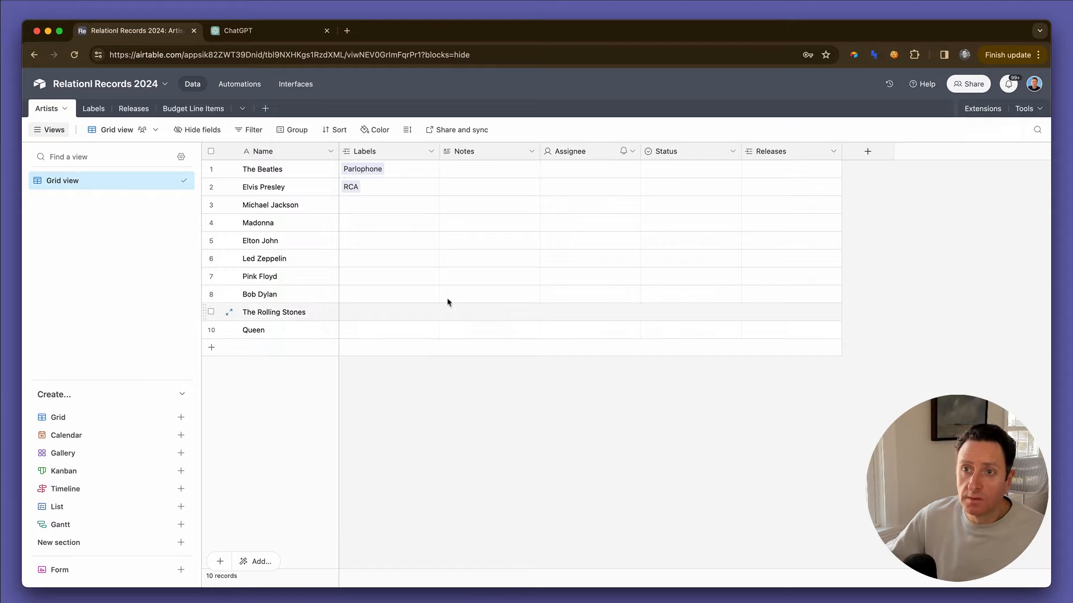
{"action": "left_click", "coordinate": [378, 205]}
{"action": "key", "text": "ctrl+v"}
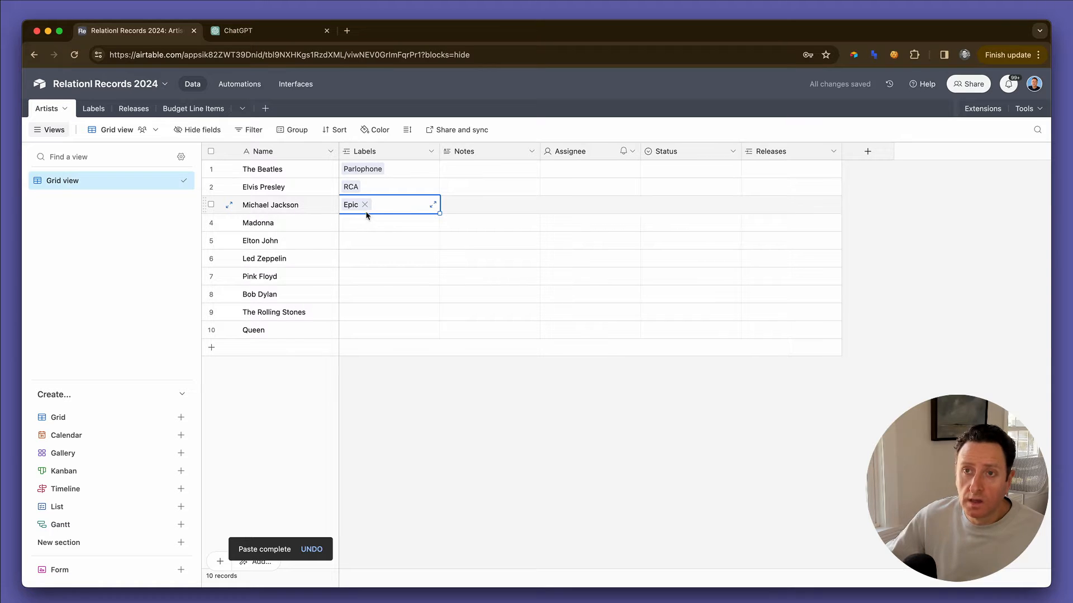
- Copy the label name Sire Records from the ChatGPT reply into Madonna's Labels field in Airtable's Artists table
{"action": "key", "text": "ctrl+Tab"}
{"action": "double_click", "coordinate": [481, 338]}
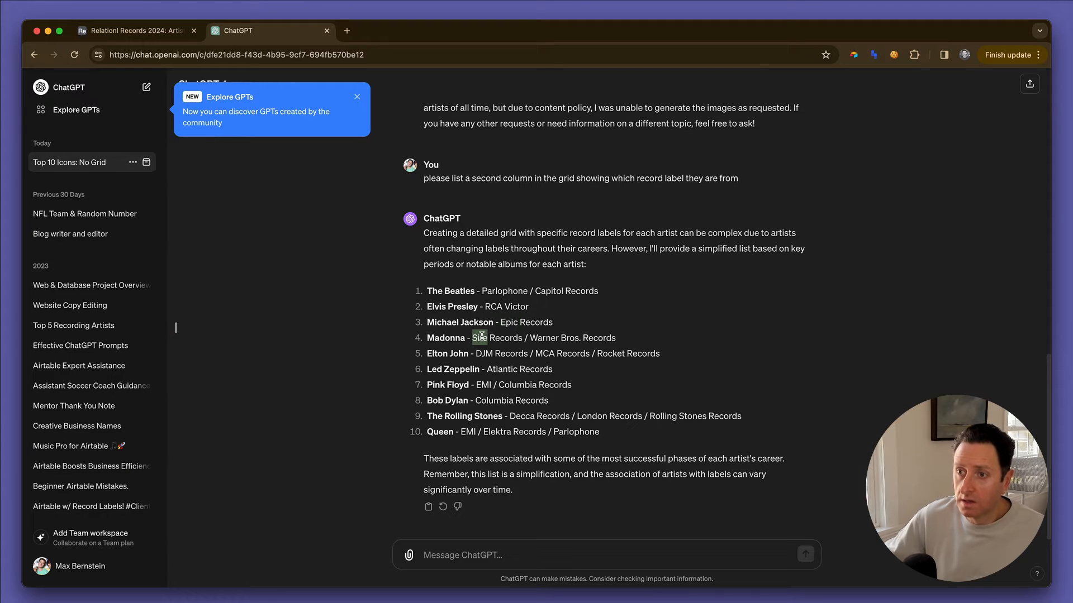
{"action": "key", "text": "shift+Right"}
{"action": "key", "text": "shift+Right"}
{"action": "key", "text": "shift+Right"}
{"action": "key", "text": "shift+Right"}
{"action": "key", "text": "shift+Right"}
{"action": "key", "text": "shift+Right"}
{"action": "key", "text": "shift+Right"}
{"action": "key", "text": "shift+Right"}
{"action": "key", "text": "ctrl+Tab"}
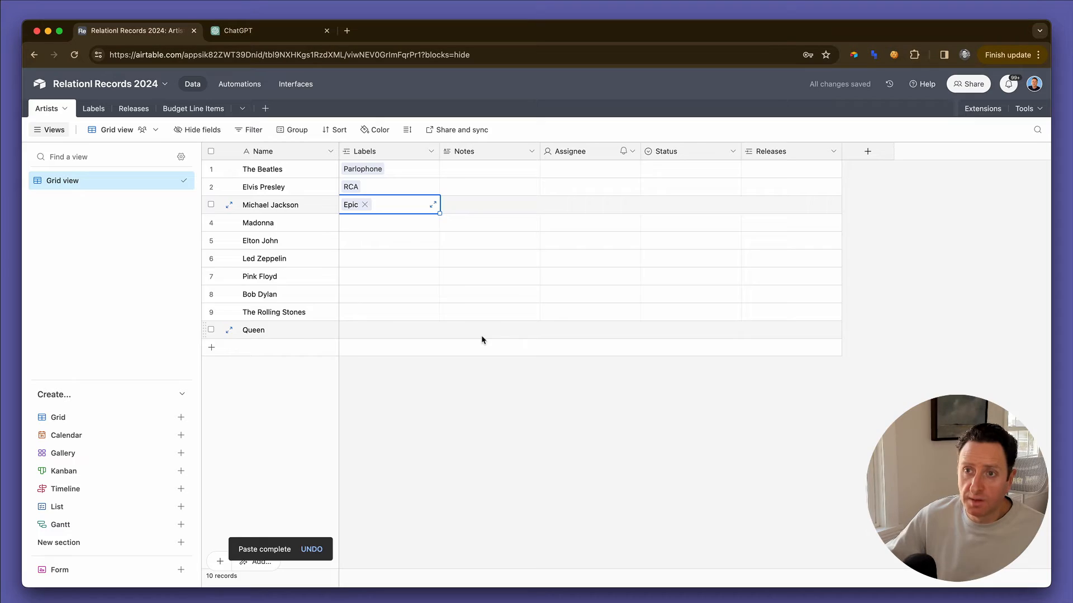
{"action": "left_click", "coordinate": [369, 229]}
{"action": "key", "text": "ctrl+v"}
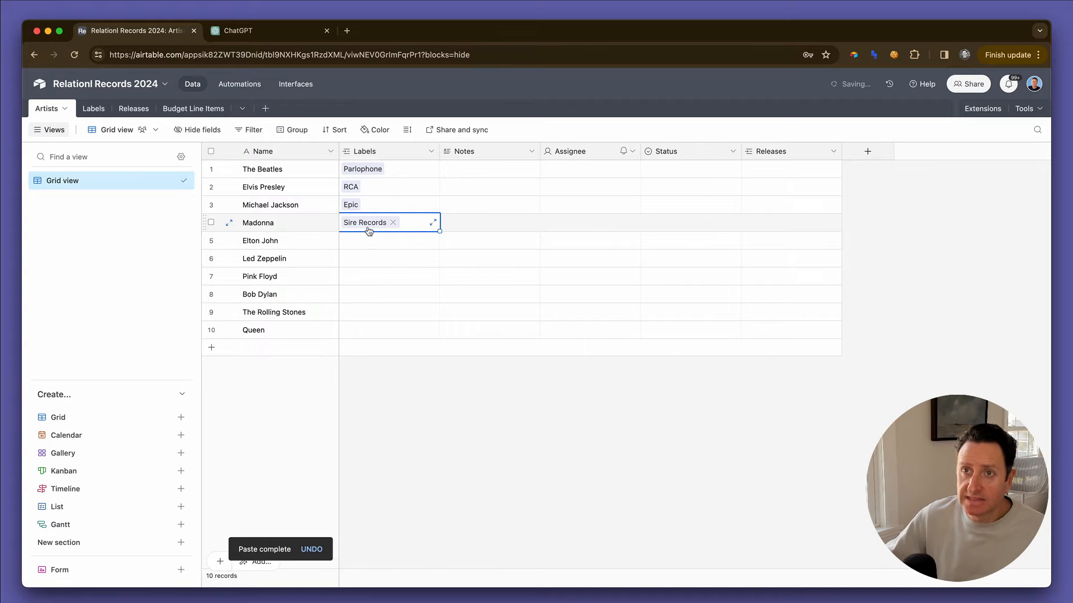
- Copy the label name DJM Records from the ChatGPT reply into Elton John's Labels field in Airtable's Artists table
{"action": "key", "text": "ctrl+Tab"}
{"action": "double_click", "coordinate": [489, 352]}
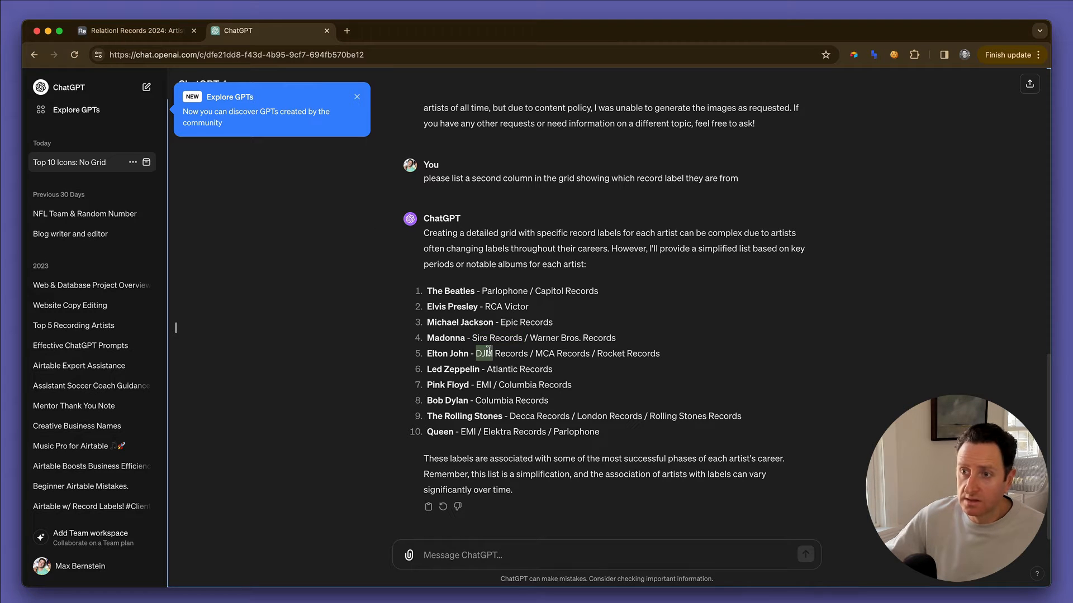
{"action": "key", "text": "shift+Right"}
{"action": "key", "text": "shift+Right"}
{"action": "key", "text": "shift+Right"}
{"action": "key", "text": "shift+Right"}
{"action": "key", "text": "shift+Right"}
{"action": "key", "text": "shift+Right"}
{"action": "key", "text": "shift+Right"}
{"action": "key", "text": "shift+Right"}
{"action": "key", "text": "ctrl+c"}
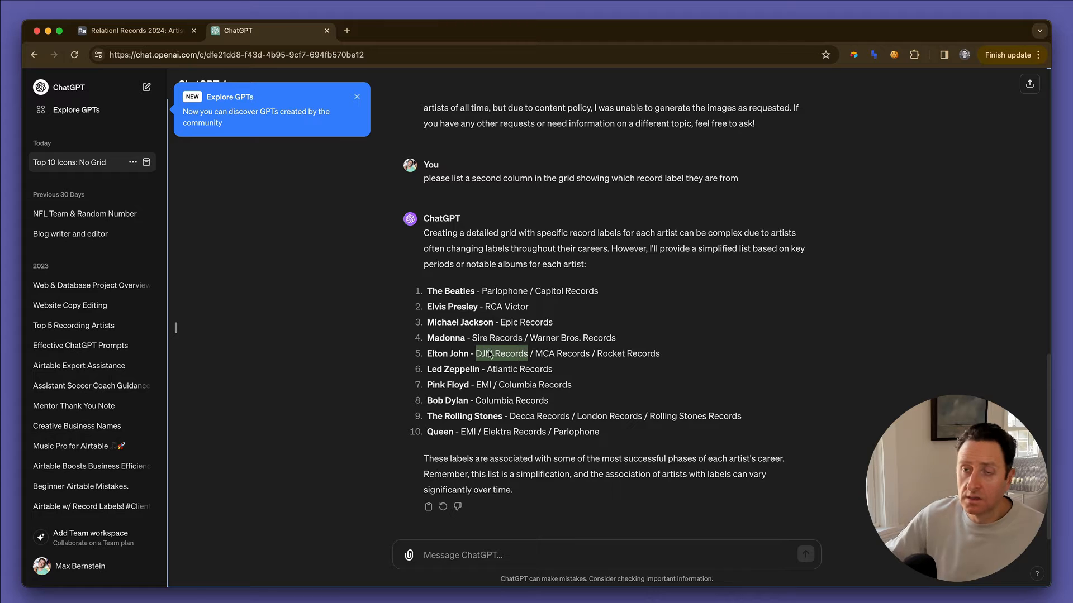
{"action": "key", "text": "ctrl+Tab"}
{"action": "left_click", "coordinate": [363, 242]}
{"action": "key", "text": "ctrl+v"}
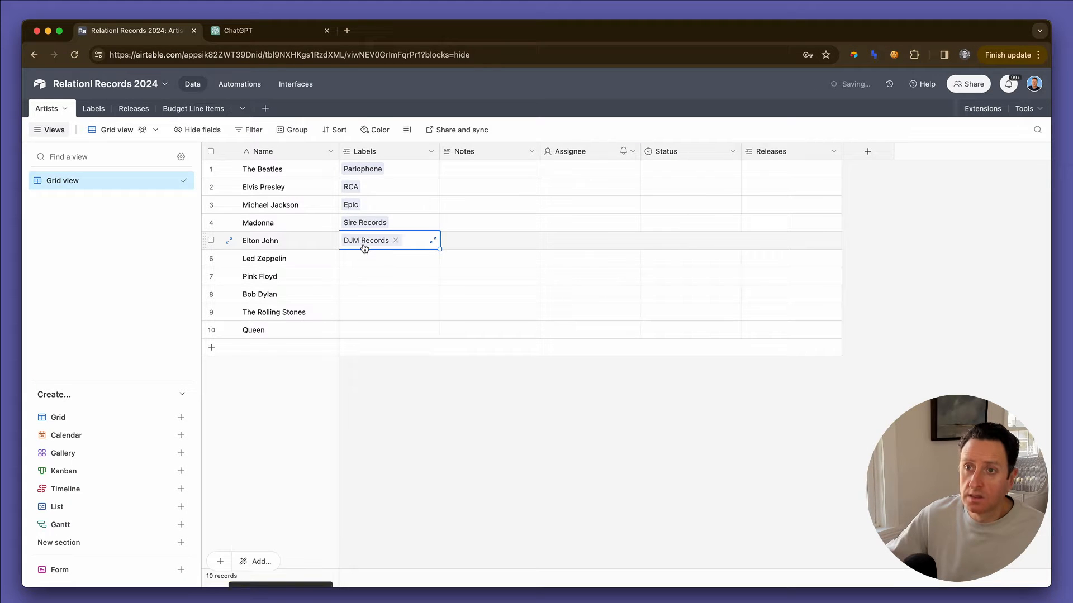
- Copy the label name Atlantic from the ChatGPT reply into Led Zeppelin's Labels field in Airtable's Artists table
{"action": "key", "text": "ctrl+Tab"}
{"action": "double_click", "coordinate": [505, 370]}
{"action": "key", "text": "ctrl+c"}
{"action": "key", "text": "ctrl+Tab"}
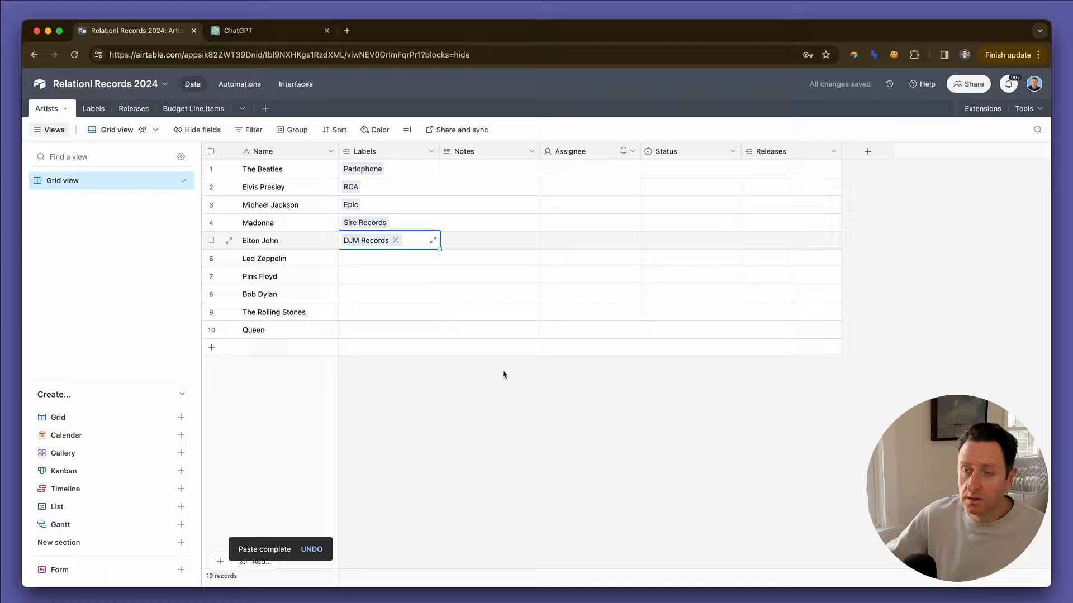
{"action": "left_click", "coordinate": [383, 262]}
{"action": "key", "text": "ctrl+v"}
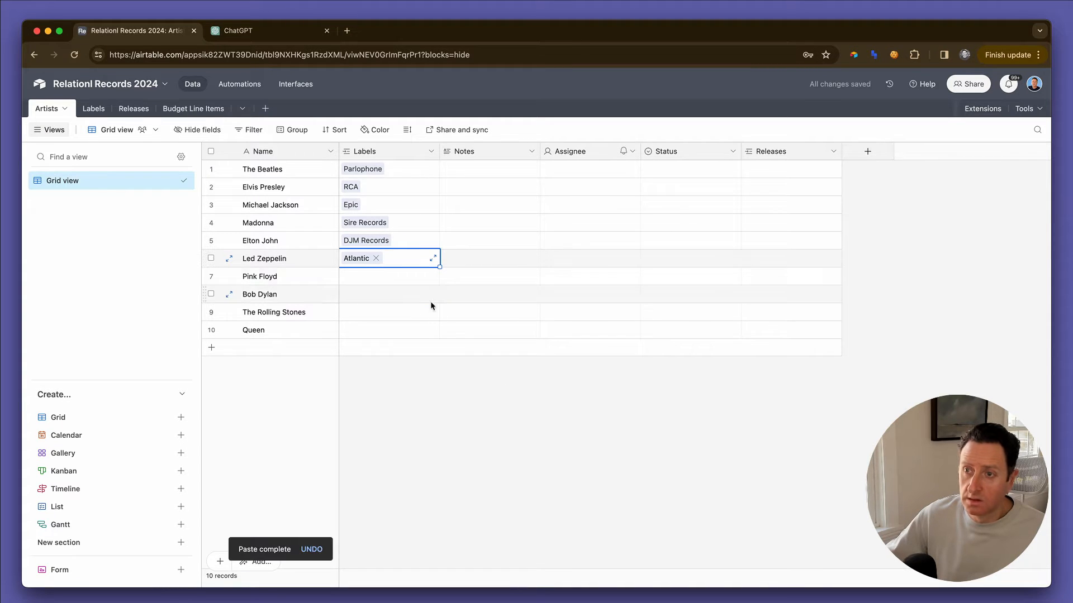
- Copy the label name EMI from the ChatGPT reply into Pink Floyd's Labels field in Airtable's Artists table
{"action": "key", "text": "ctrl+Tab"}
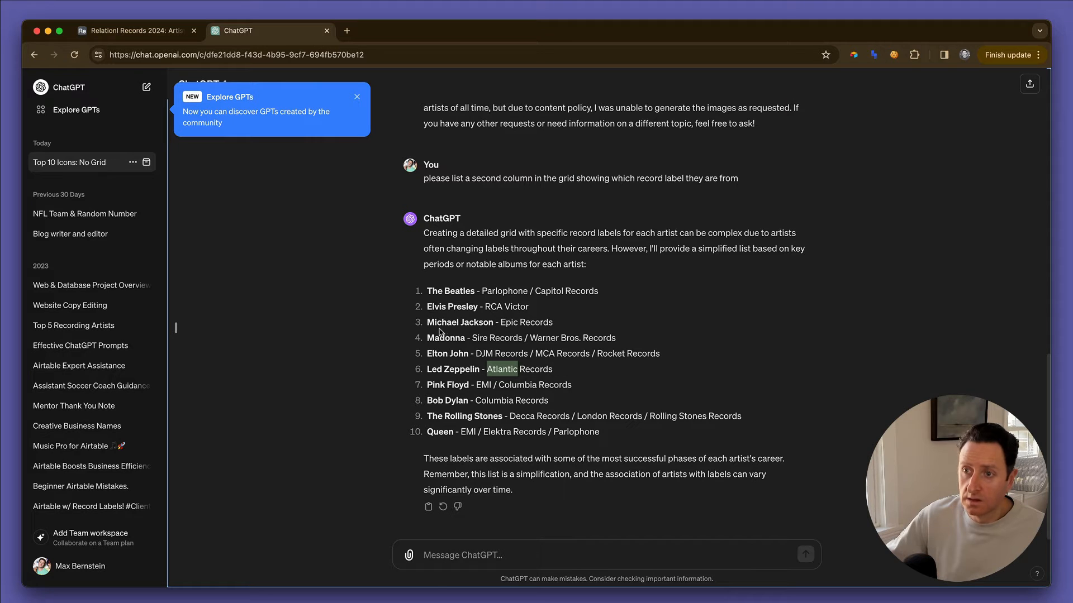
{"action": "double_click", "coordinate": [484, 385]}
{"action": "key", "text": "ctrl+Tab"}
{"action": "left_click", "coordinate": [400, 278]}
{"action": "type", "text": "EMI"}
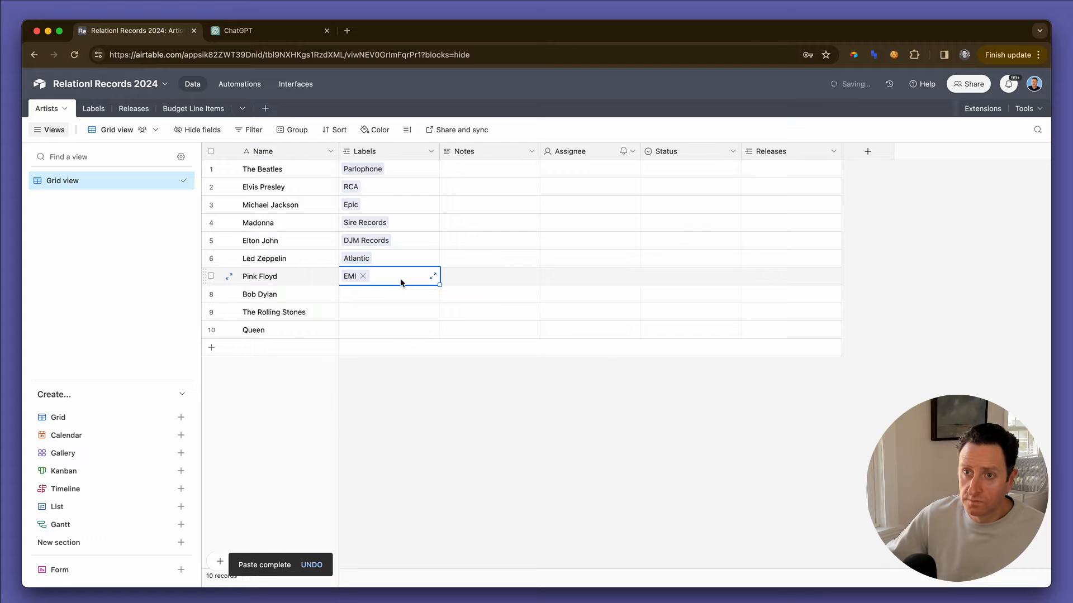
- Copy the label name Columbia from the ChatGPT reply into Bob Dylan's Labels field in Airtable's Artists table
{"action": "key", "text": "ctrl+Tab"}
{"action": "double_click", "coordinate": [490, 401]}
{"action": "key", "text": "ctrl+c"}
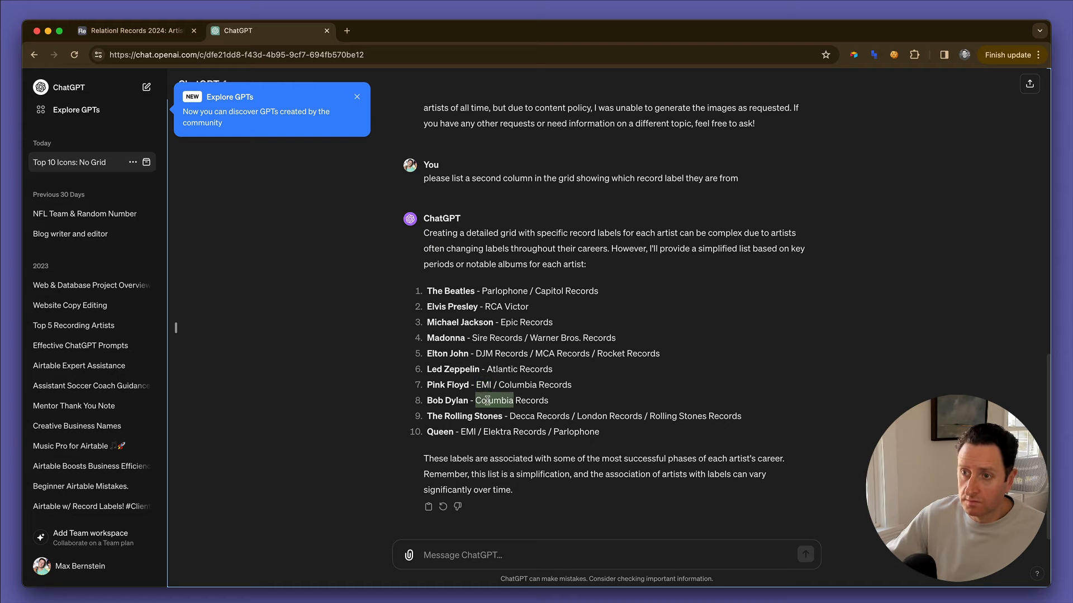
{"action": "key", "text": "ctrl+Tab"}
{"action": "left_click", "coordinate": [378, 294]}
{"action": "key", "text": "ctrl+v"}
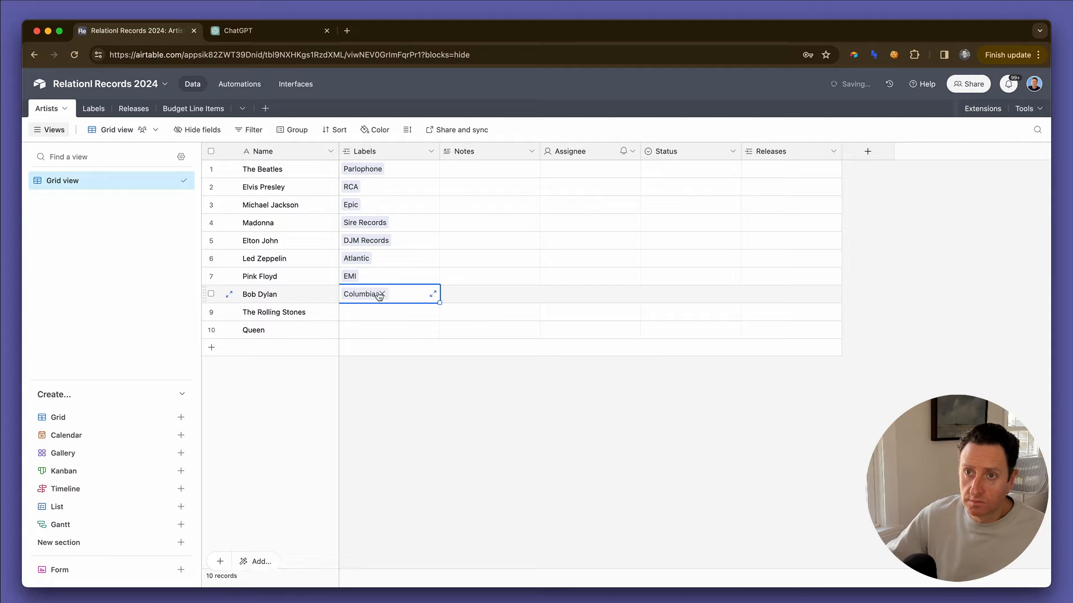
- Look up The Rolling Stones' label in the ChatGPT reply and enter Decca Records in their Labels field in Airtable's Artists table
{"action": "key", "text": "ctrl+Tab"}
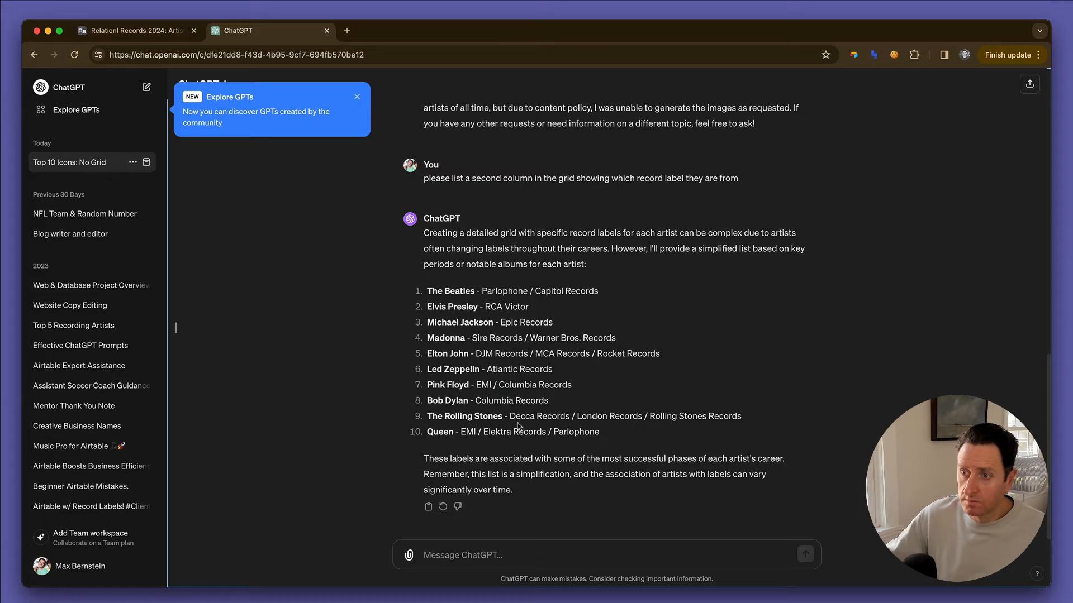
{"action": "double_click", "coordinate": [518, 430]}
{"action": "double_click", "coordinate": [521, 416]}
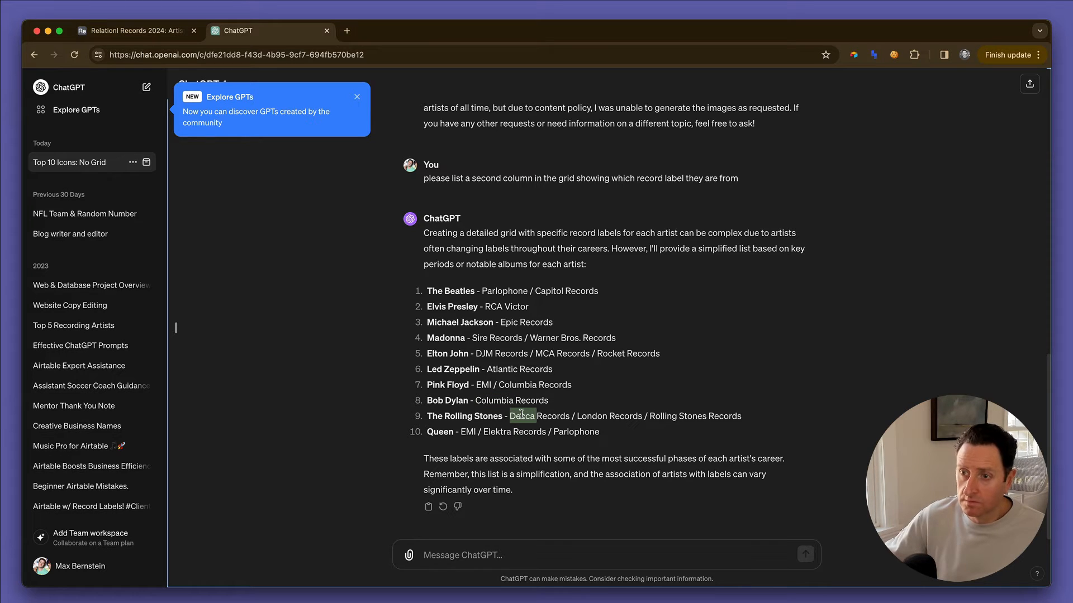
{"action": "key", "text": "ctrl+Tab"}
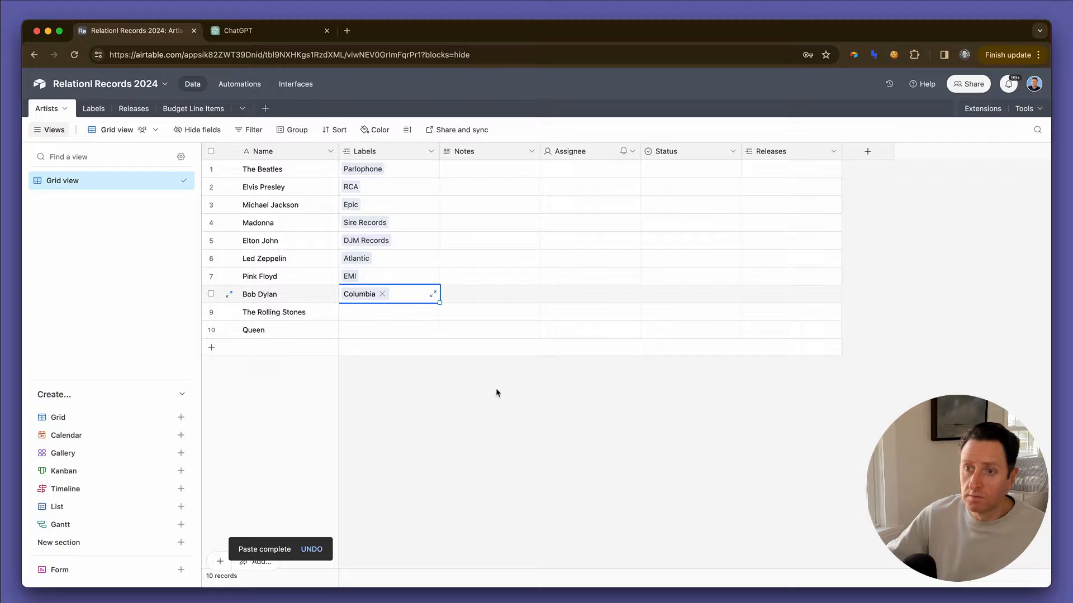
{"action": "left_click", "coordinate": [395, 314]}
- Create a new label record named Elektra from Queen's Labels field and link it to Queen
{"action": "left_click", "coordinate": [426, 328]}
{"action": "type", "text": "Elektra"}
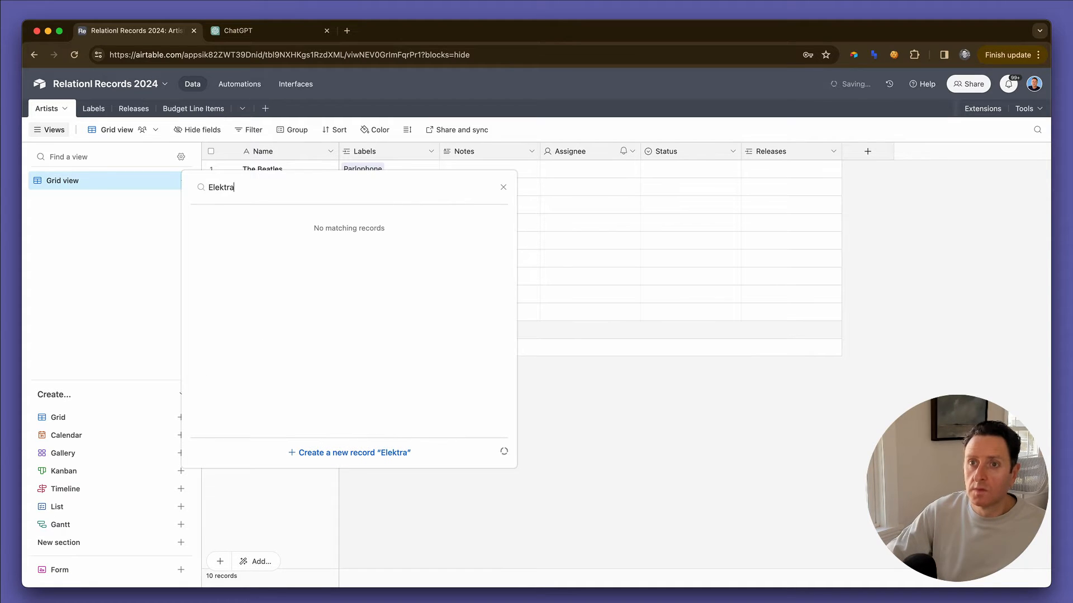
{"action": "key", "text": "Return"}
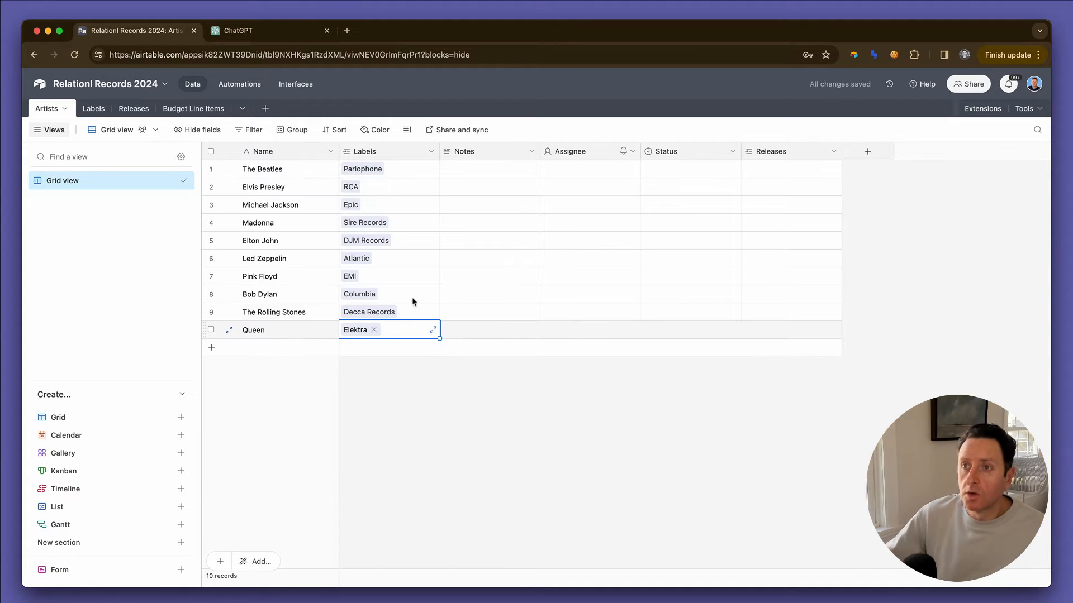
{"action": "left_click", "coordinate": [512, 204]}
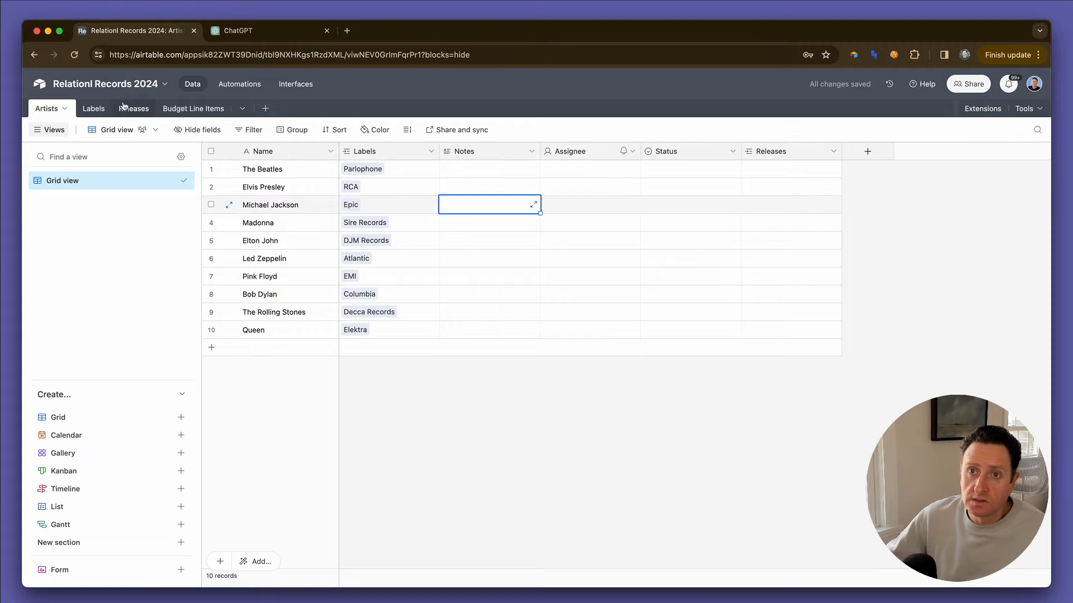
- Check the linked artists in the Labels table and add a blank record to the Releases table
{"action": "left_click", "coordinate": [100, 111]}
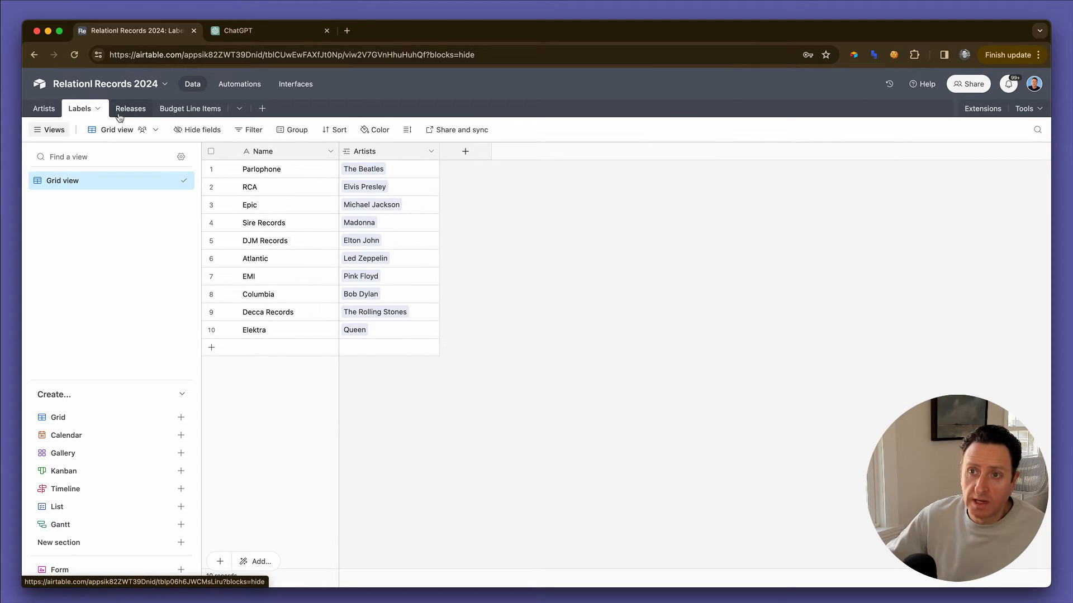
{"action": "left_click", "coordinate": [147, 111]}
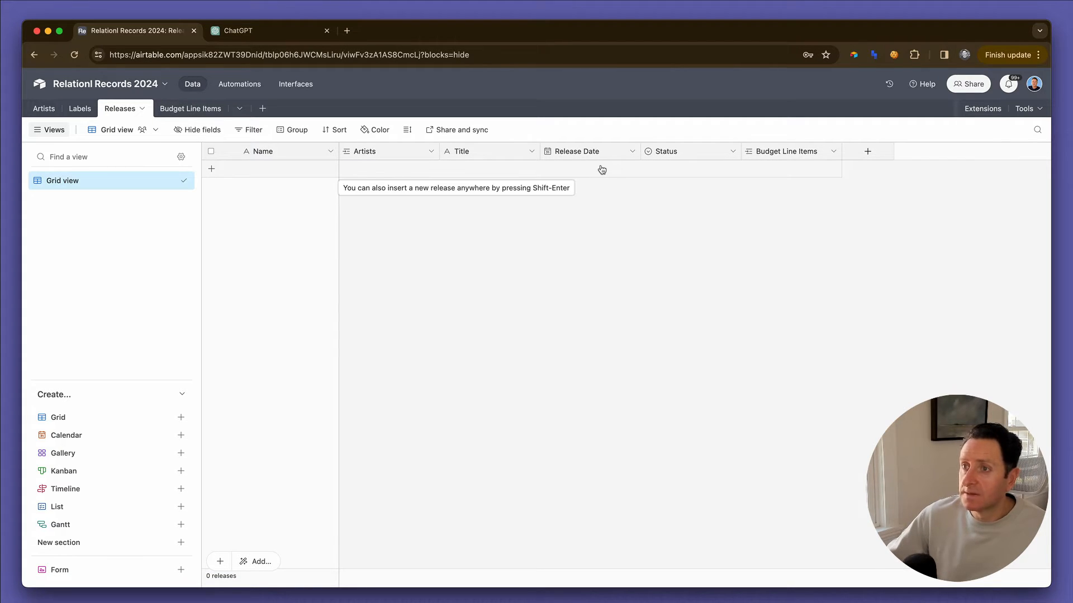
{"action": "left_click", "coordinate": [386, 171]}
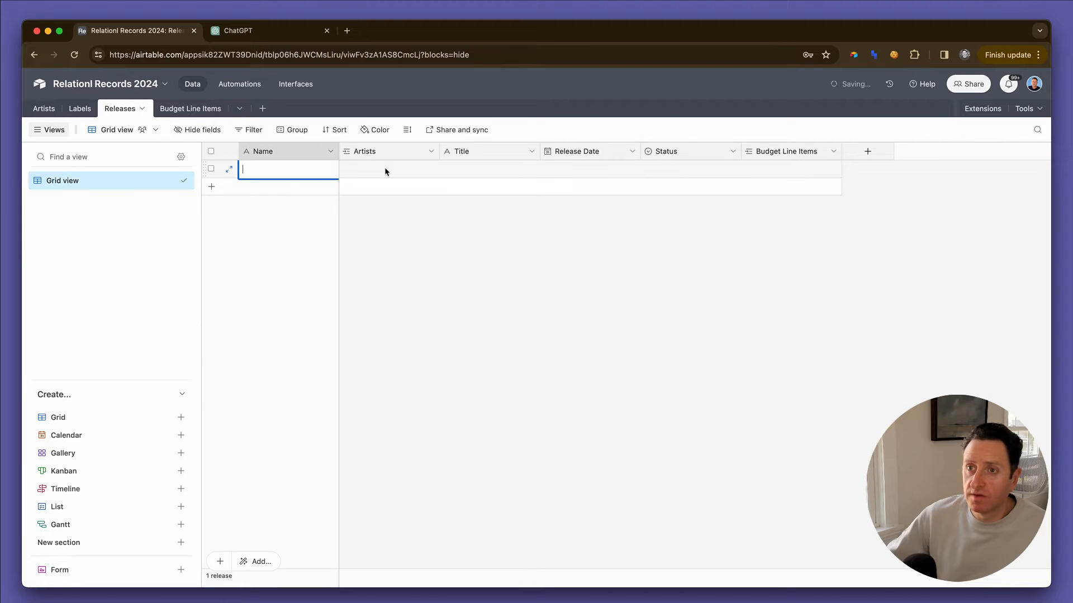
- Copy the ten artist names from the Artists table into the Artists field of Releases, expanding the table to fit
{"action": "left_click", "coordinate": [49, 109]}
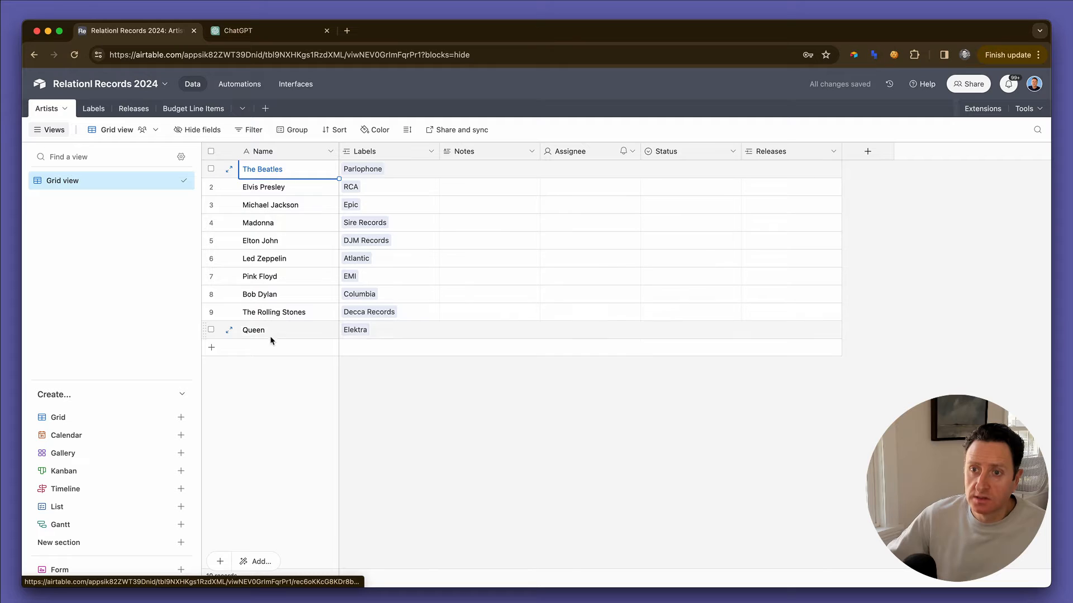
{"action": "left_click", "coordinate": [271, 330]}
{"action": "left_click", "coordinate": [259, 174], "text": "shift"}
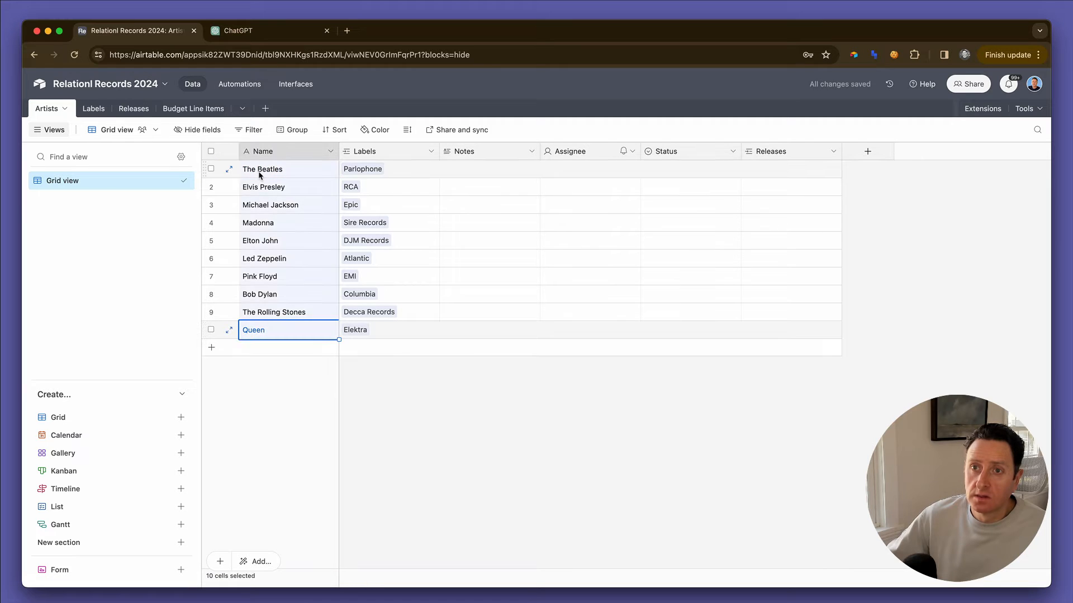
{"action": "key", "text": "super+c"}
{"action": "left_click", "coordinate": [81, 108]}
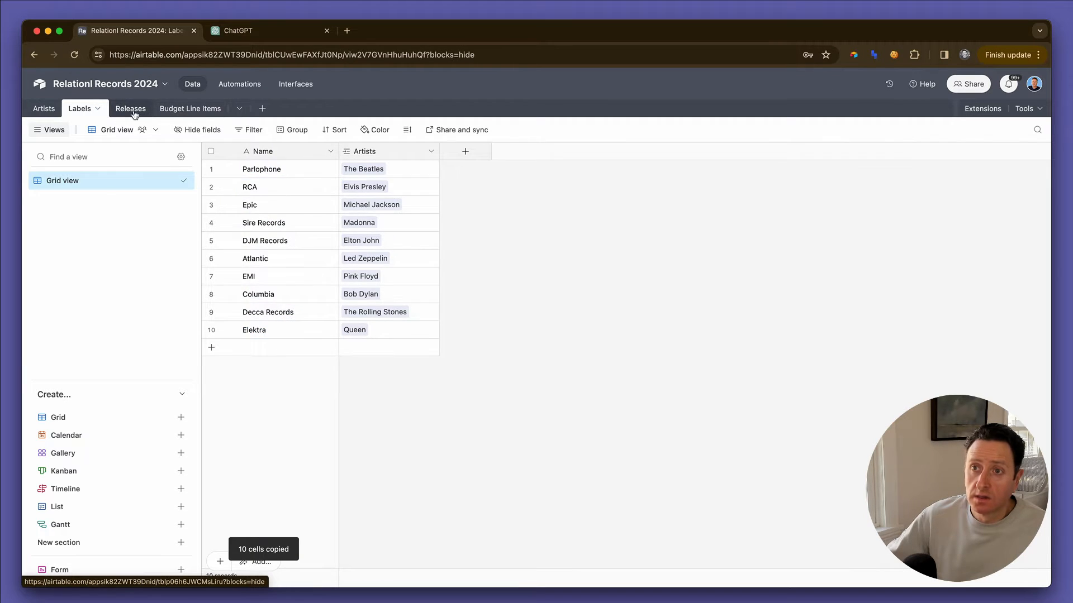
{"action": "left_click", "coordinate": [133, 110]}
{"action": "left_click", "coordinate": [383, 168]}
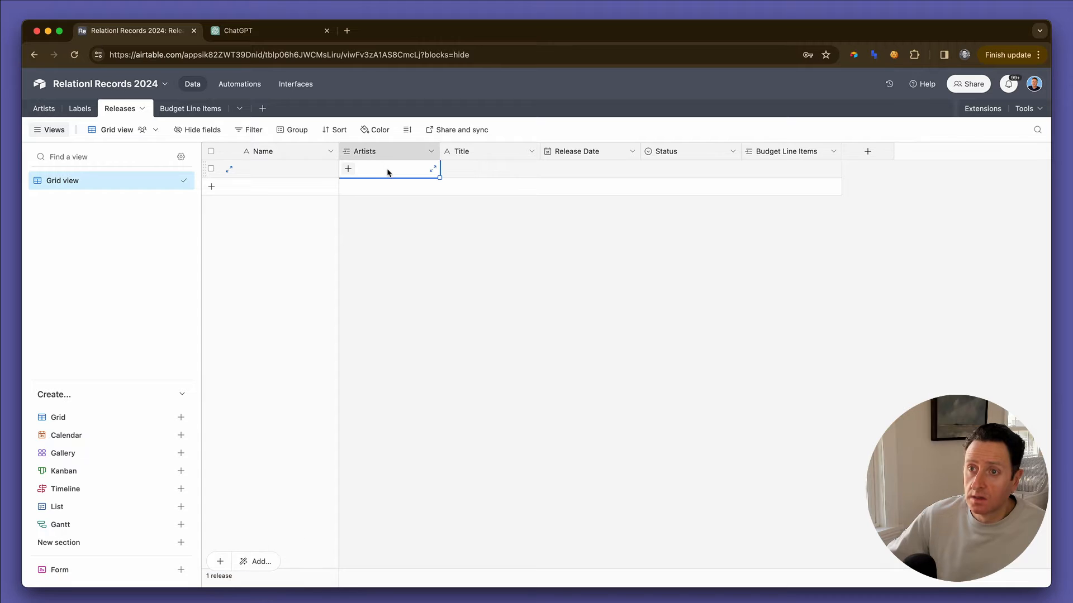
{"action": "key", "text": "super+v"}
{"action": "left_click", "coordinate": [638, 367]}
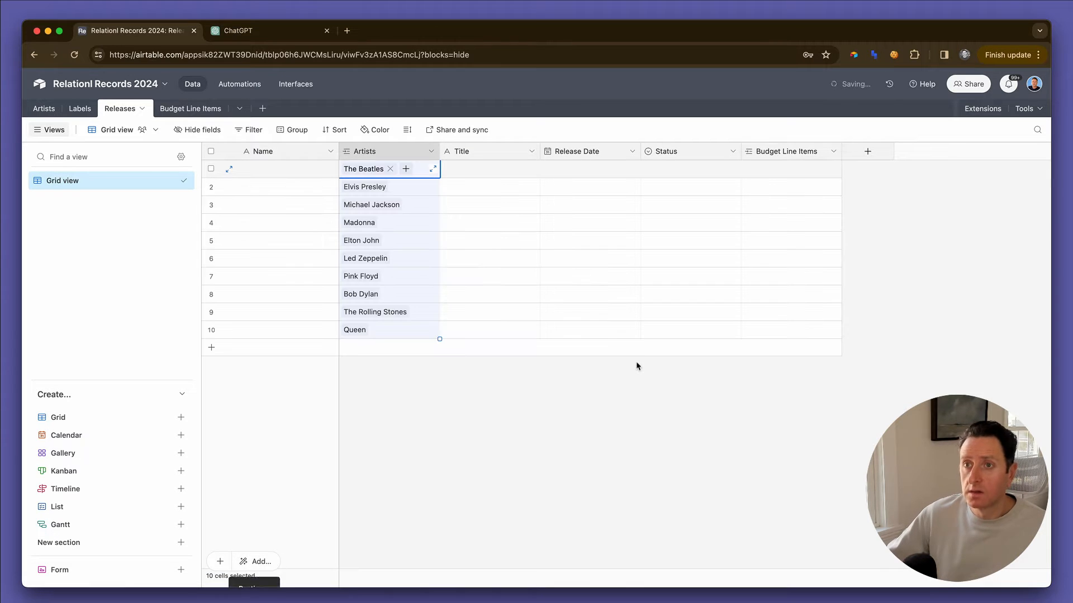
- In the Releases table, enter the titles Yellow Brick Road for The Beatles and Hound Dog for Elvis Presley
{"action": "left_click", "coordinate": [473, 170]}
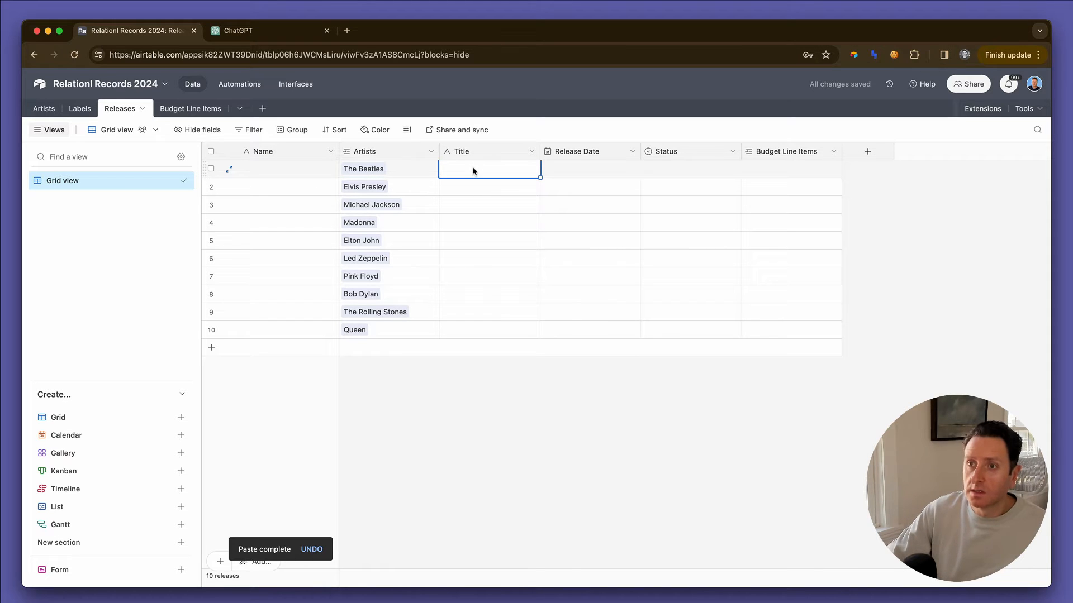
{"action": "type", "text": "Yellow Brick Road"}
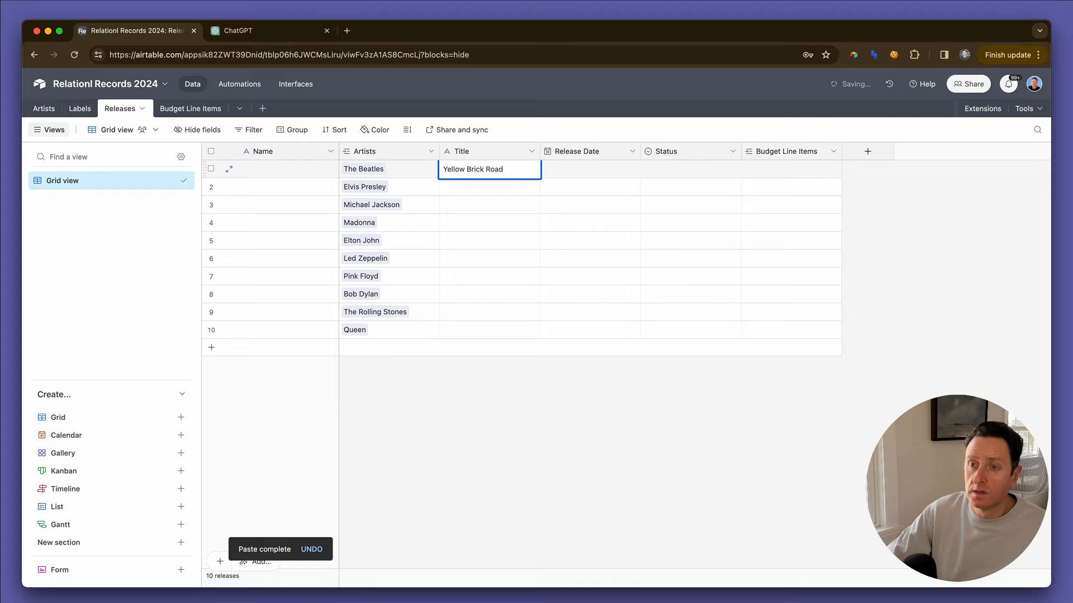
{"action": "key", "text": "Return"}
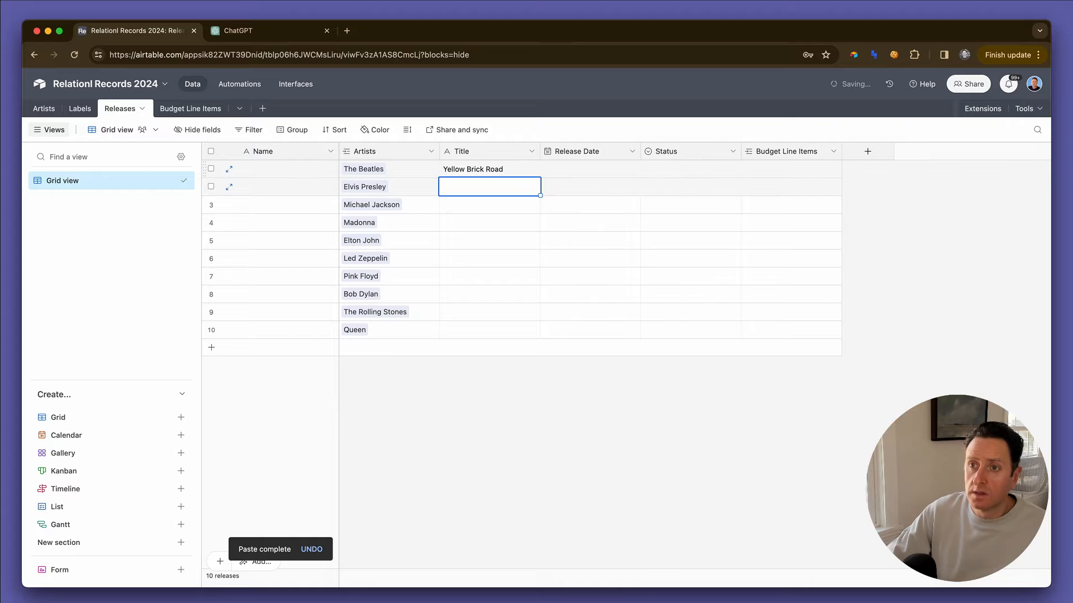
{"action": "type", "text": "Hound G"}
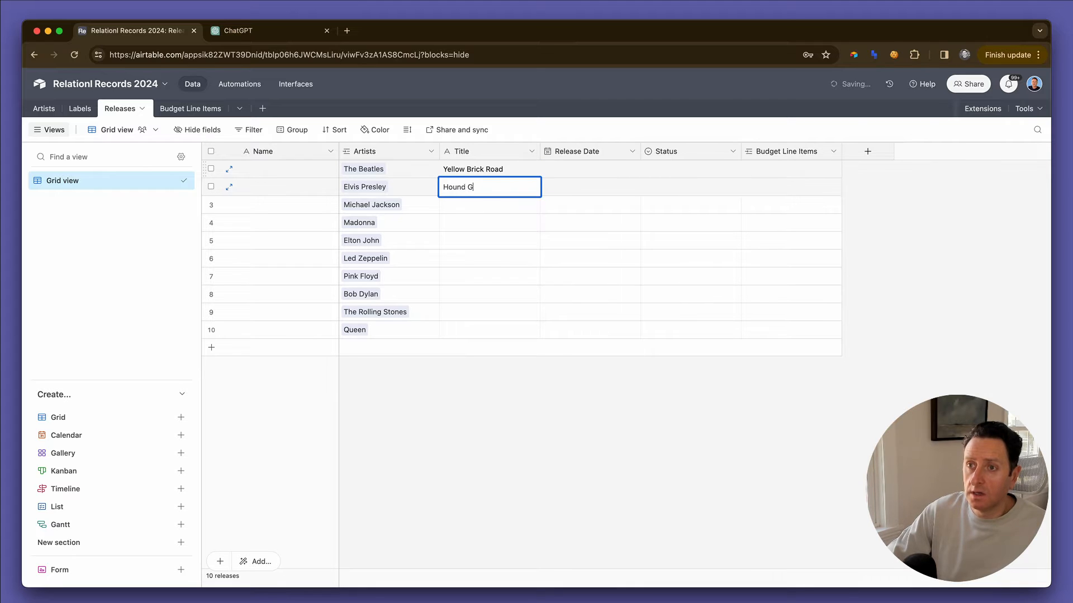
{"action": "key", "text": "BackSpace"}
{"action": "type", "text": "Dog"}
{"action": "key", "text": "Return"}
- Enter the release titles Thriller for Michael Jackson and Like A Prayer for Madonna
{"action": "type", "text": "Thri"}
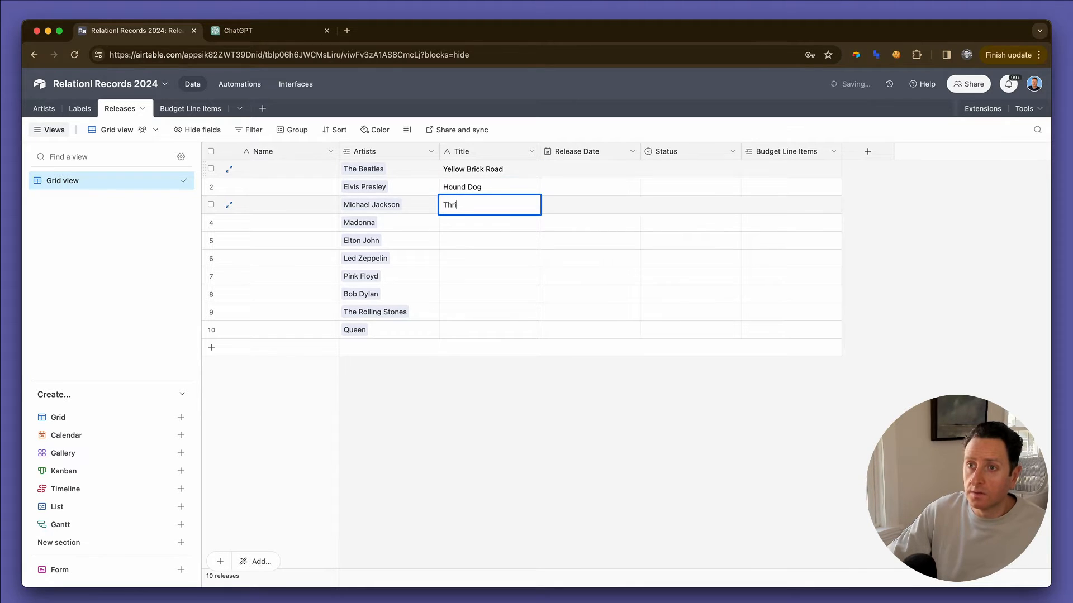
{"action": "type", "text": "ller"}
{"action": "key", "text": "Return"}
{"action": "type", "text": "Like A Prayer"}
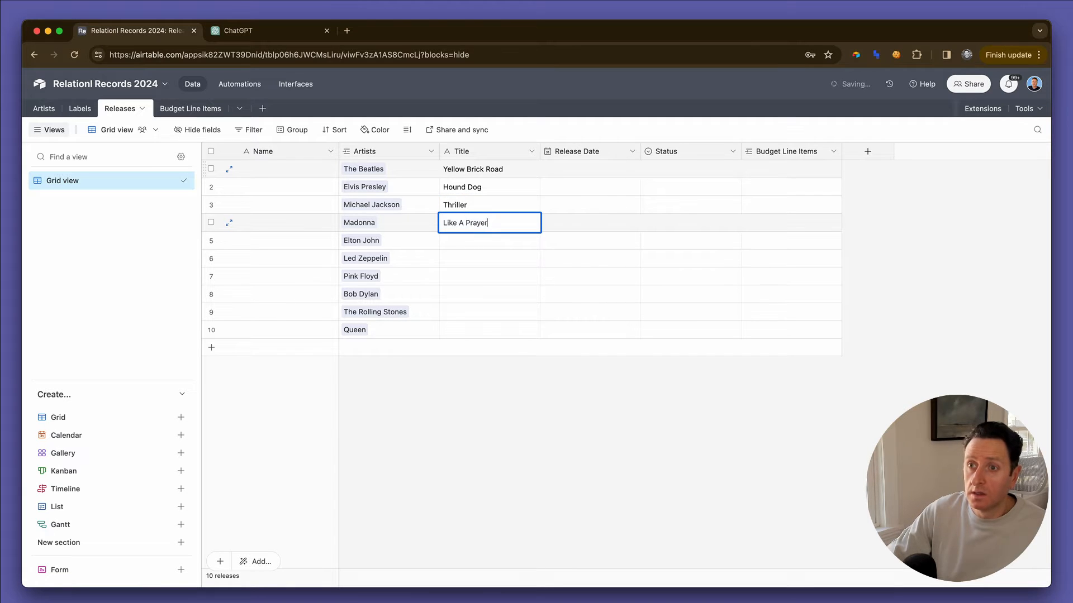
{"action": "key", "text": "Return"}
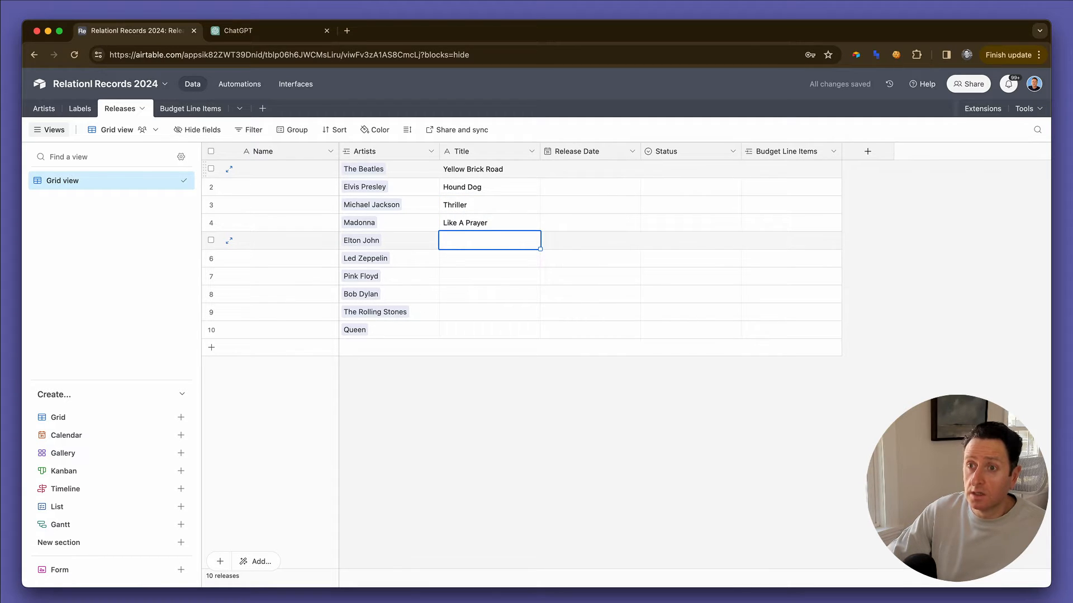
- Enter the release titles Amoreena for Elton John, IV for Led Zeppelin and Dark Side of the Moon for Pink Floyd
{"action": "type", "text": "Amoreena"}
{"action": "key", "text": "Return"}
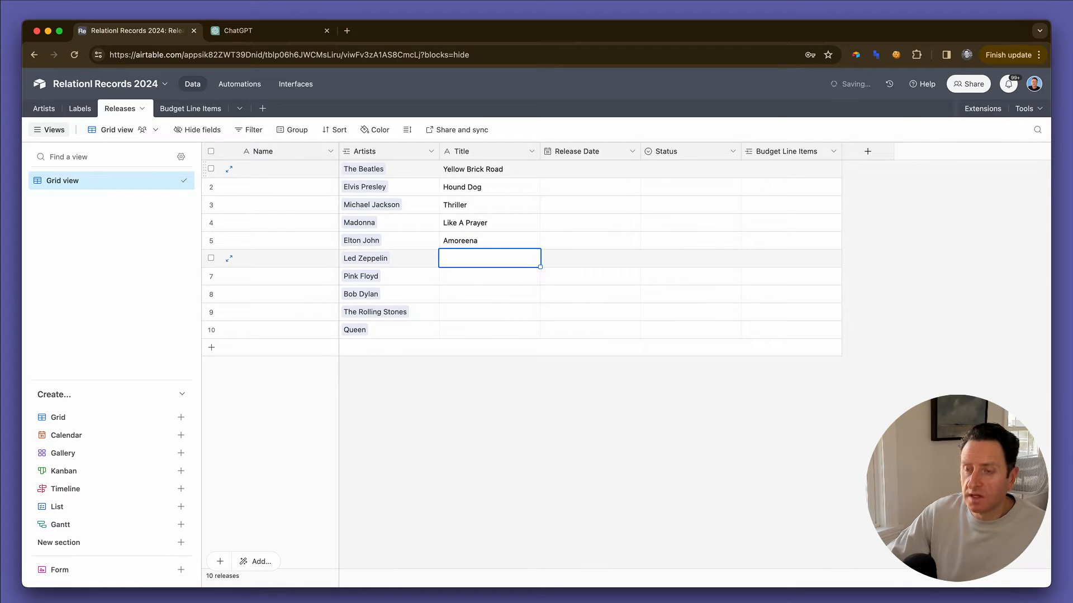
{"action": "type", "text": "IV"}
{"action": "key", "text": "Return"}
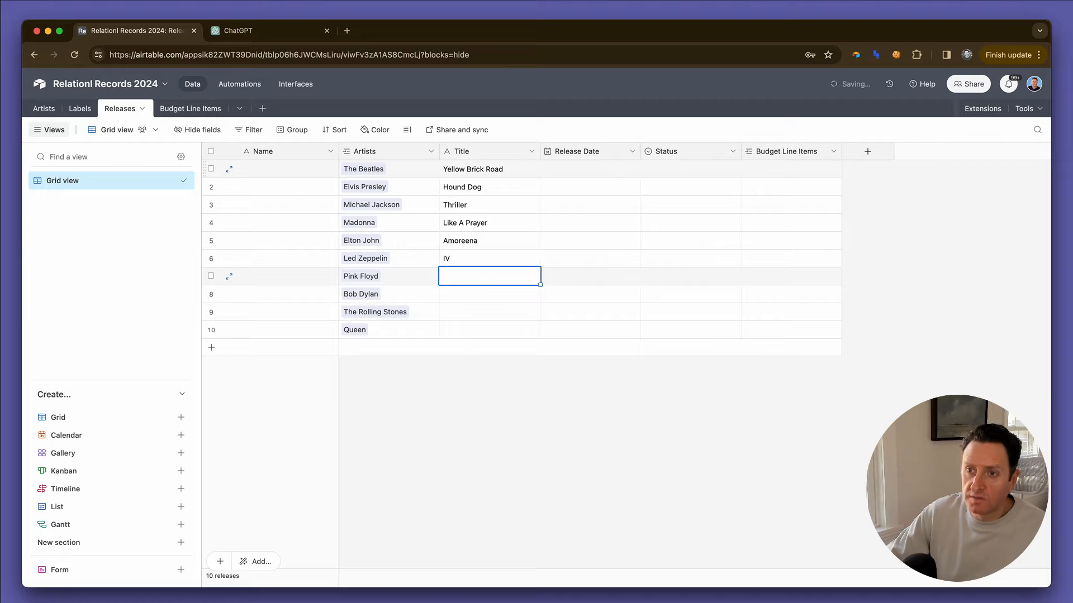
{"action": "type", "text": "Dark Side"}
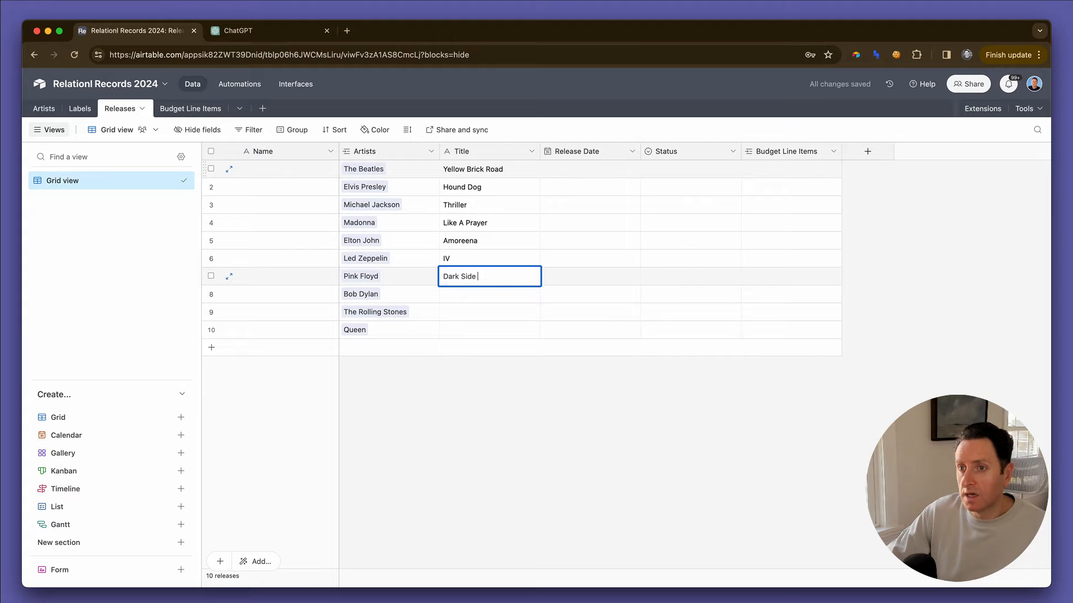
{"action": "type", "text": " of the Moon"}
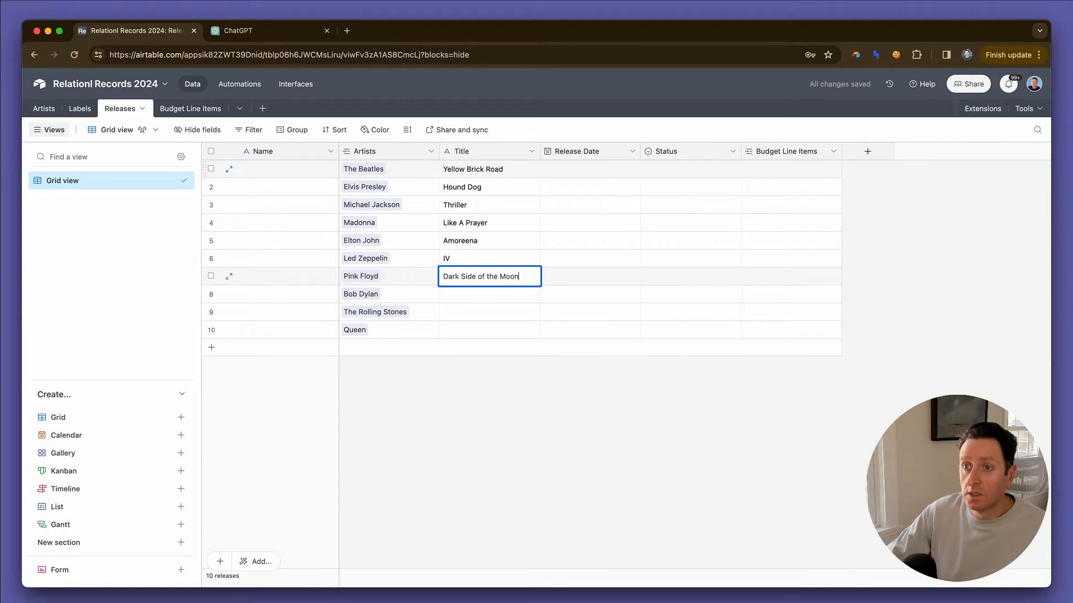
{"action": "key", "text": "Return"}
- Enter the release titles Blood on the Tracks for Bob Dylan and Can You Hear Me Knocking for The Rolling Stones
{"action": "type", "text": "Blood on"}
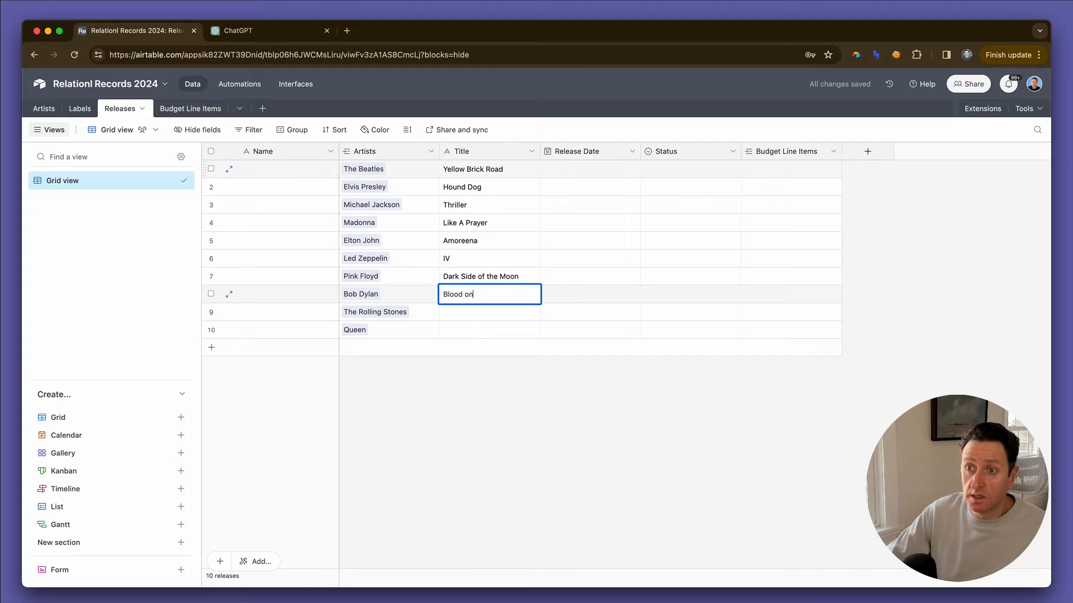
{"action": "type", "text": " the Tracks"}
{"action": "key", "text": "Return"}
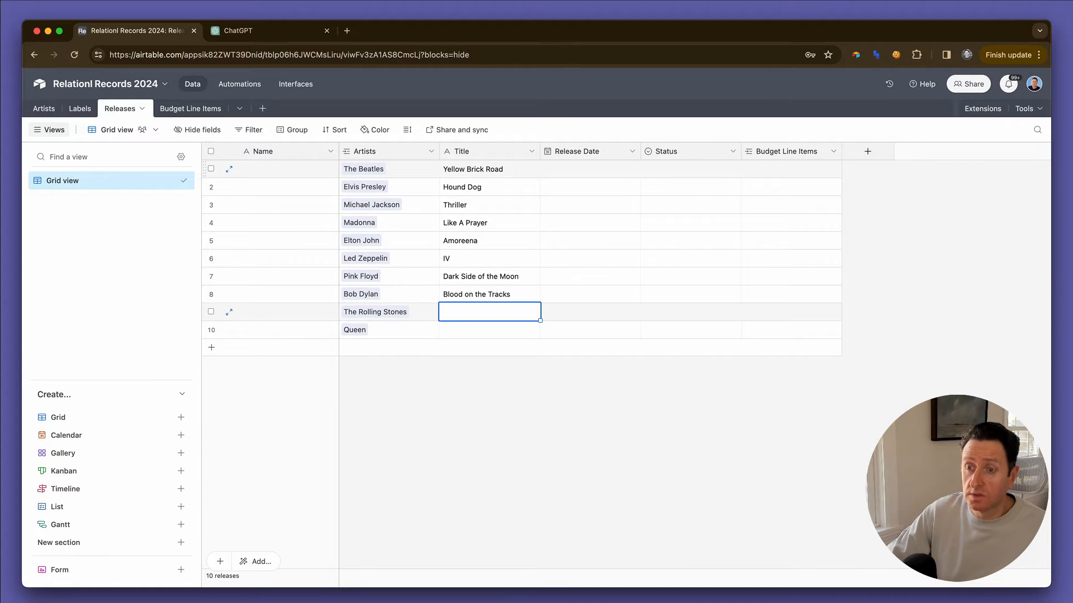
{"action": "type", "text": "Can You Hear Me Knocking"}
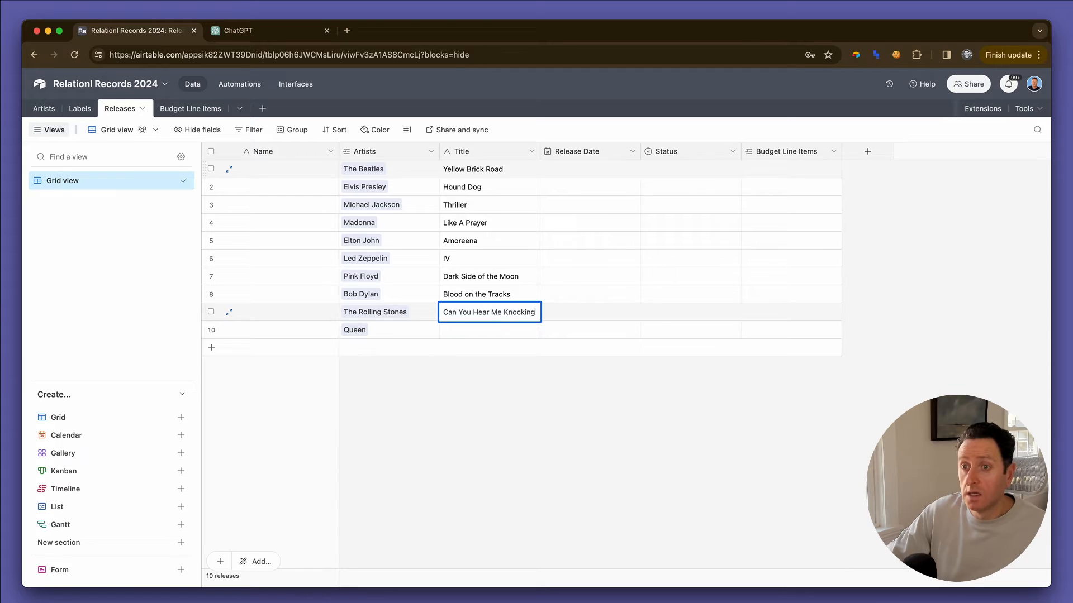
{"action": "key", "text": "Return"}
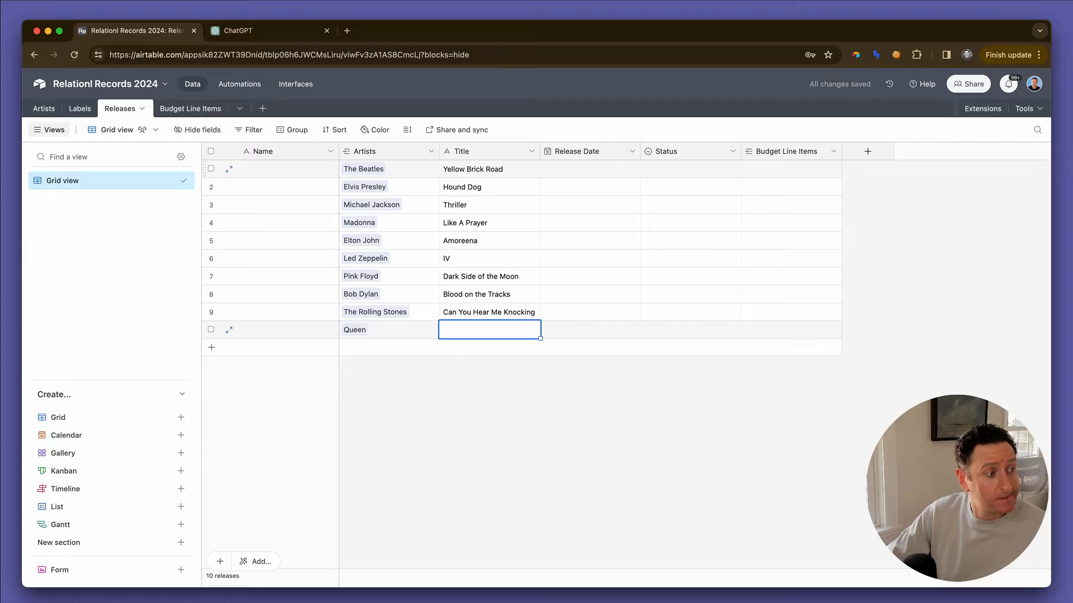
- Search Google in a new browser tab for "top queen album"
{"action": "key", "text": "ctrl+t"}
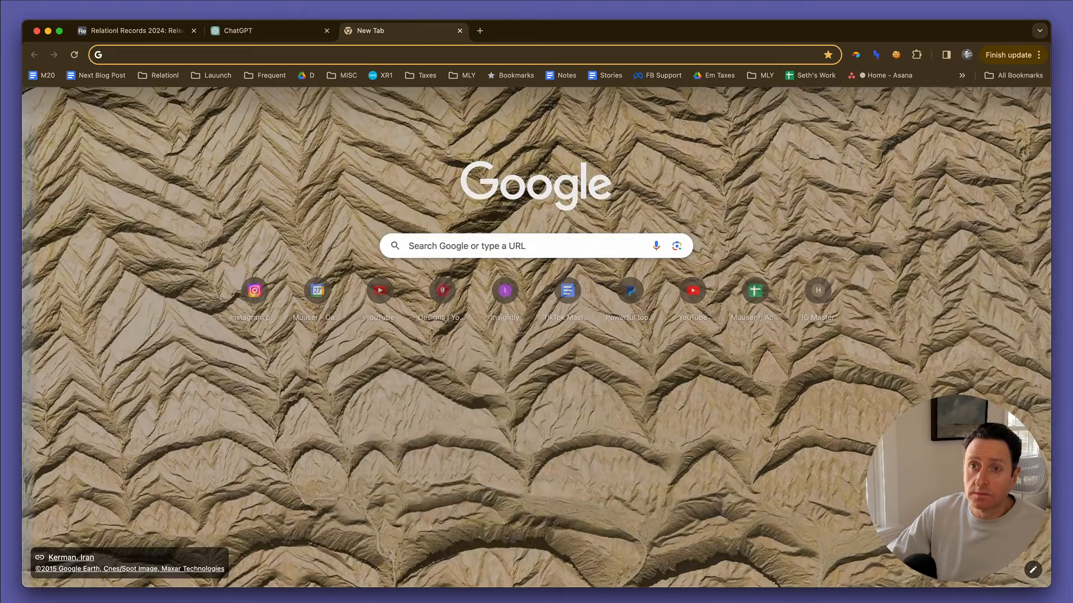
{"action": "type", "text": "top queen album"}
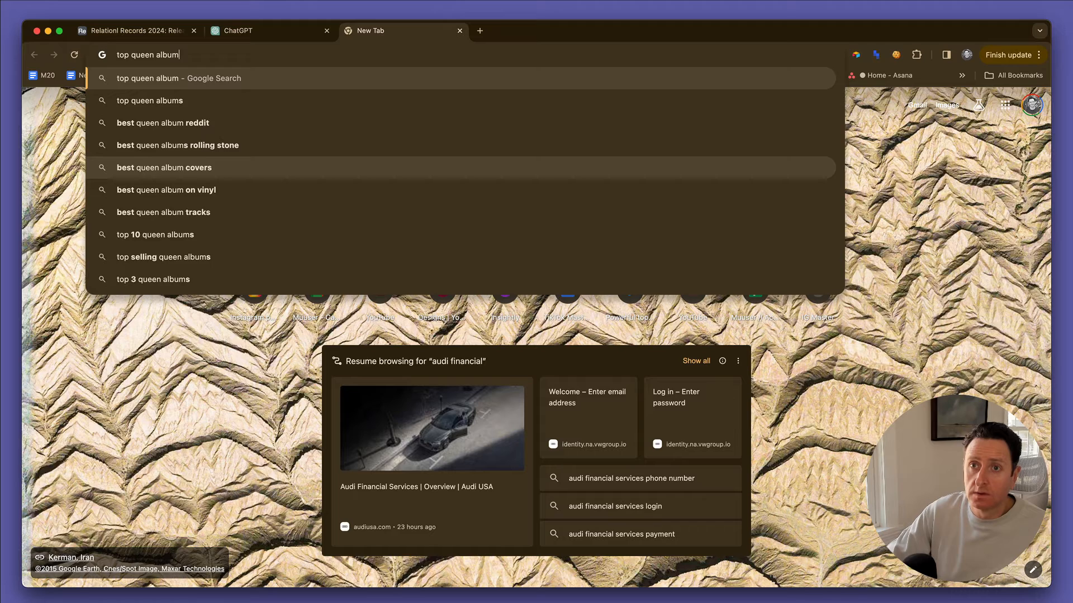
{"action": "key", "text": "Return"}
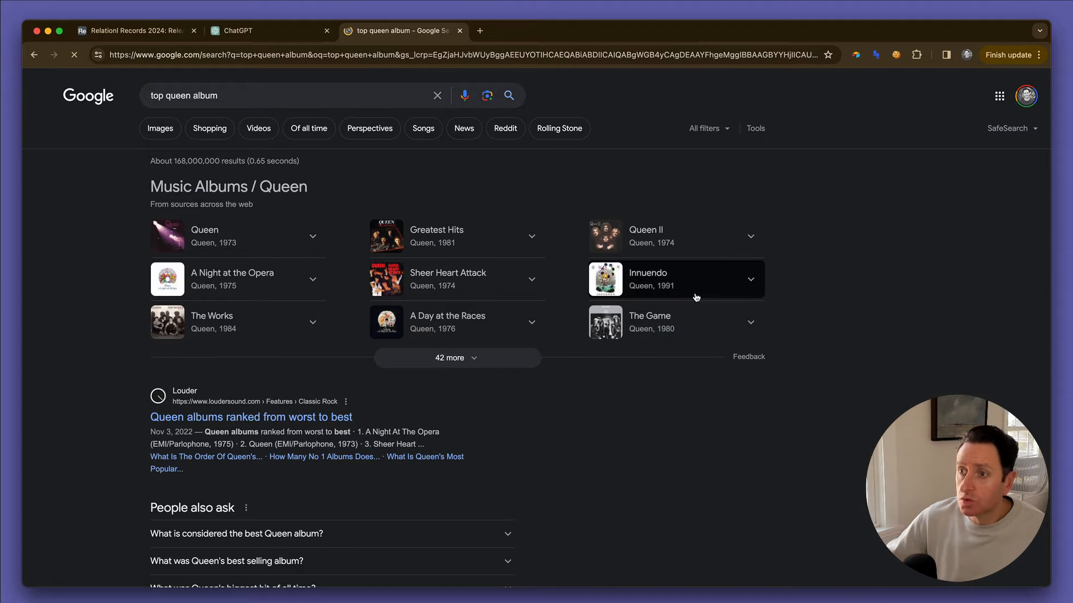
- Return to Airtable and enter Innuendo as Queen's release title, checking its spelling against the Google results
{"action": "key", "text": "super+1"}
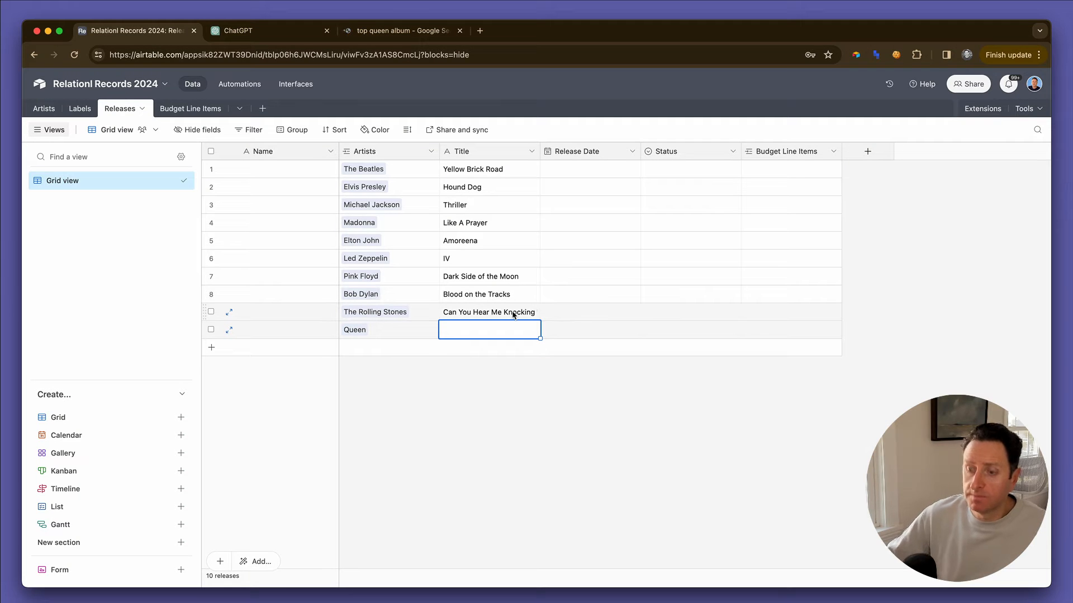
{"action": "type", "text": "Inuendo"}
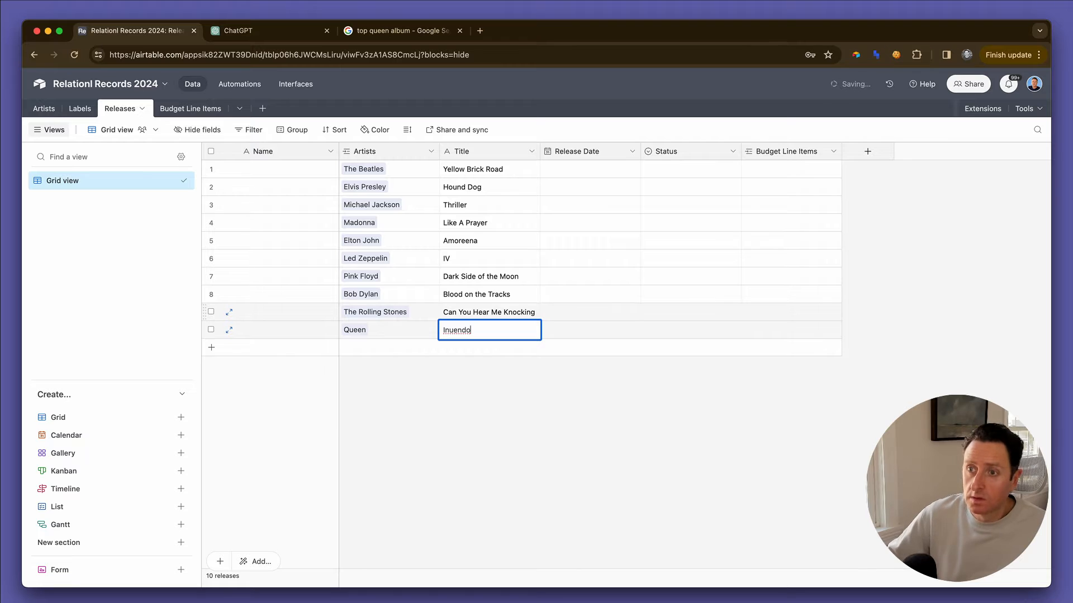
{"action": "left_click", "coordinate": [409, 32]}
{"action": "key", "text": "super+1"}
{"action": "type", "text": "endo"}
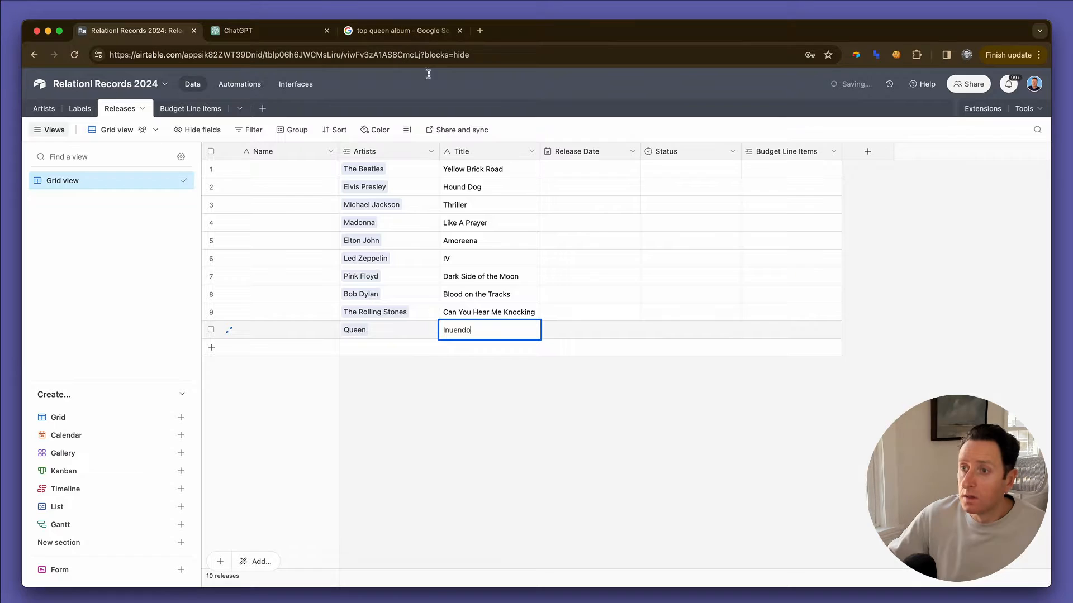
{"action": "type", "text": "n"}
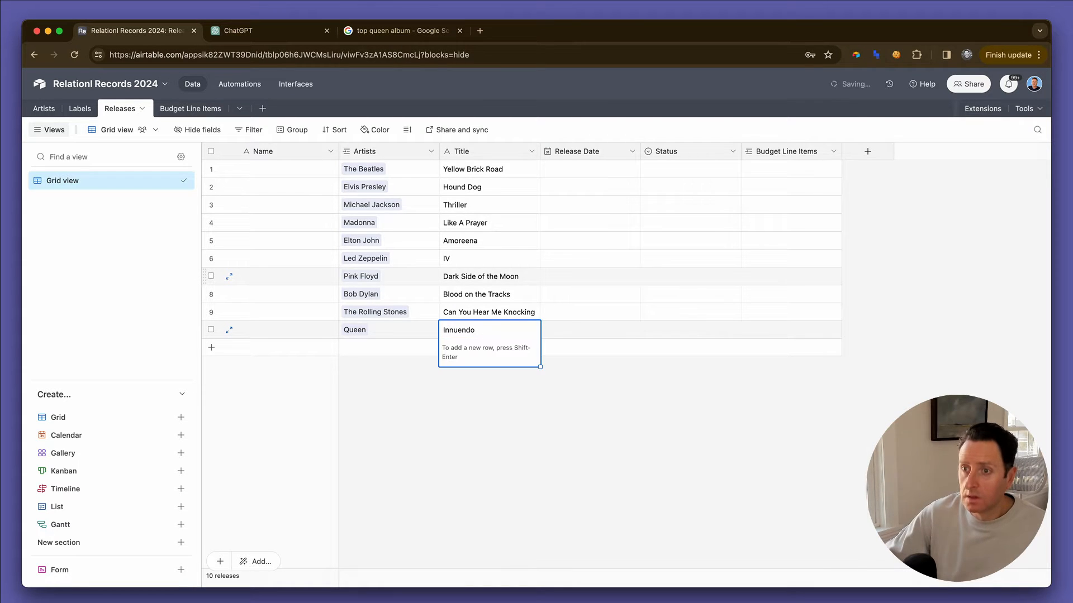
- Enter 3/1/2024 as the release date of The Beatles' Yellow Brick Road
{"action": "key", "text": "Tab"}
{"action": "key", "text": "Up"}
{"action": "key", "text": "Up"}
{"action": "key", "text": "Up"}
{"action": "key", "text": "Up"}
{"action": "key", "text": "Up"}
{"action": "key", "text": "Up"}
{"action": "key", "text": "Up"}
{"action": "key", "text": "Up"}
{"action": "key", "text": "Up"}
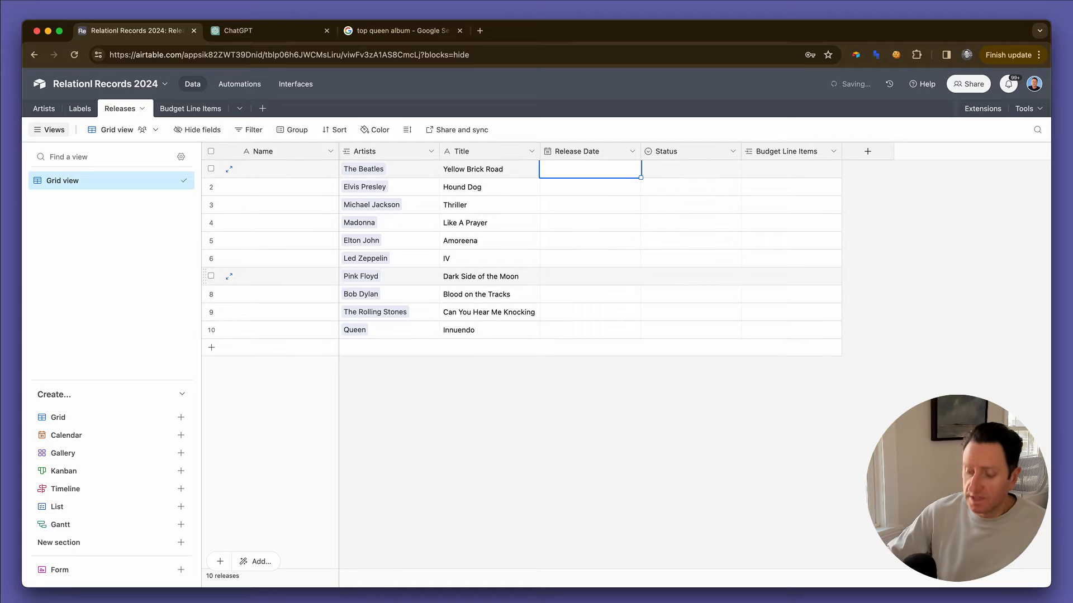
{"action": "type", "text": "3/1/2024"}
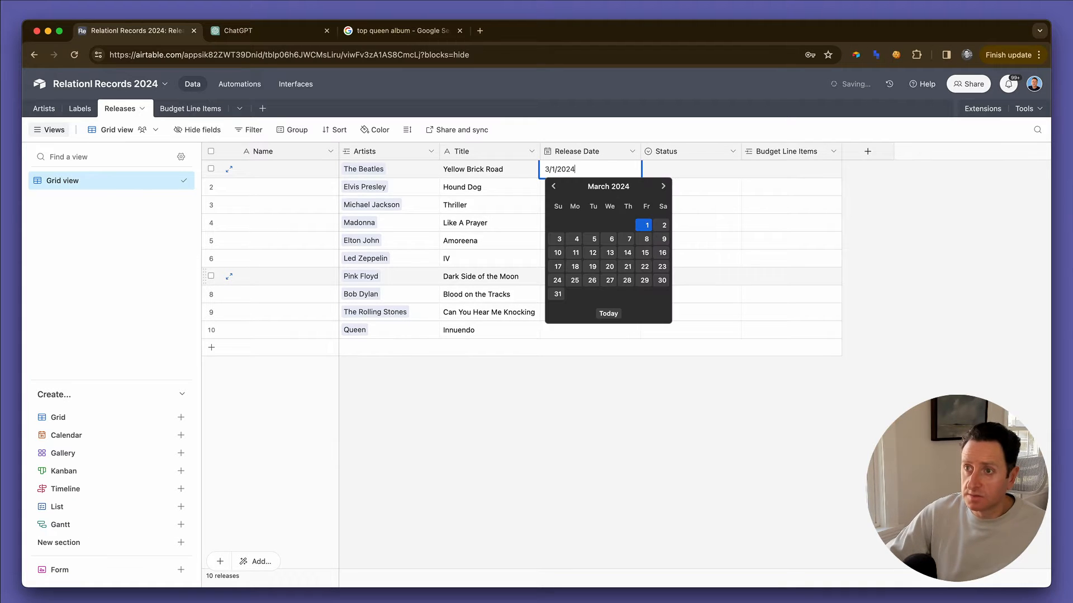
{"action": "key", "text": "Return"}
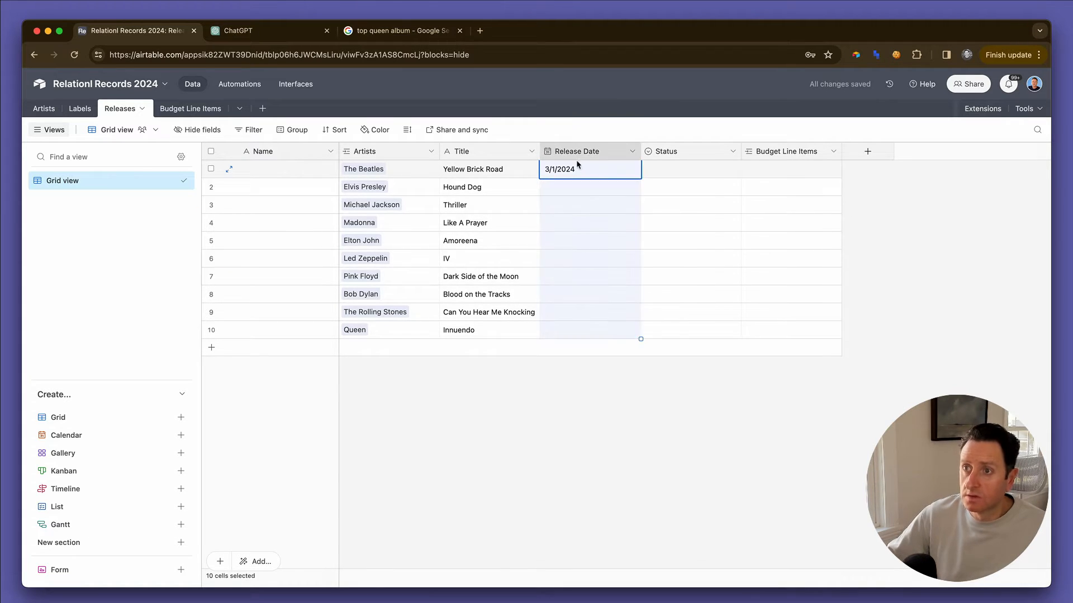
- Set the release dates of Yellow Brick Road to 3/5/2024, Hound Dog to 3/12/2024 and Thriller to 3/15/2024
{"action": "left_click", "coordinate": [567, 170]}
{"action": "left_click", "coordinate": [594, 239]}
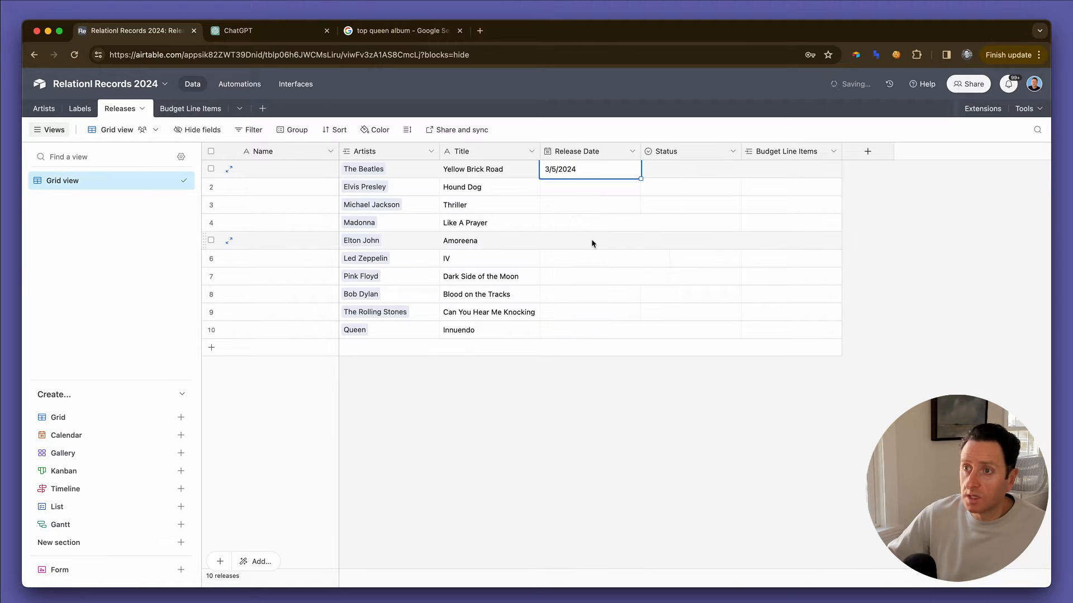
{"action": "double_click", "coordinate": [567, 189]}
{"action": "left_click", "coordinate": [594, 271]}
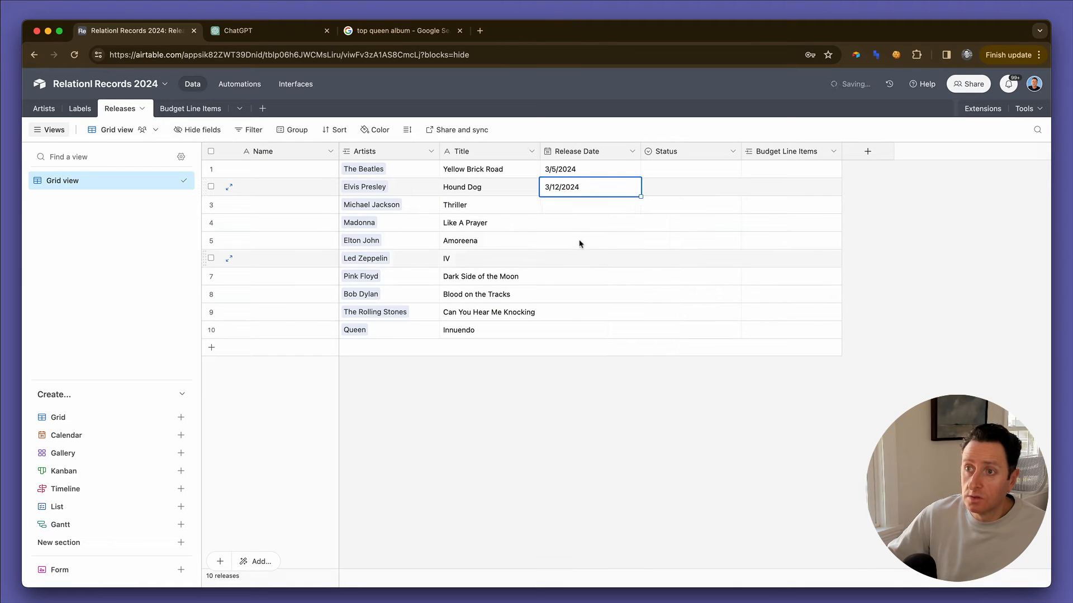
{"action": "double_click", "coordinate": [568, 206]}
{"action": "left_click", "coordinate": [644, 288]}
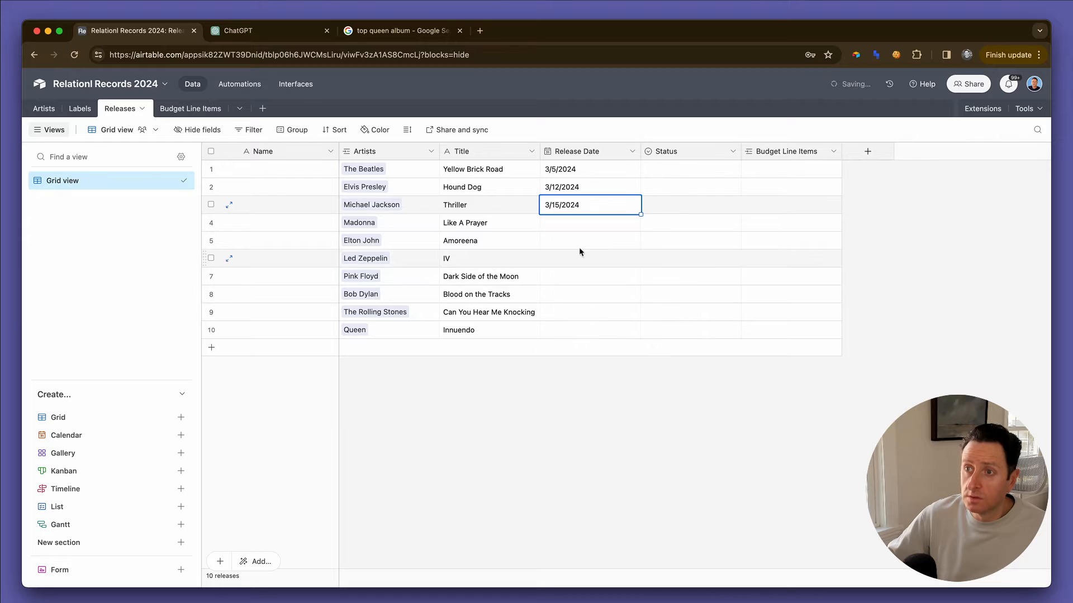
- Set the release dates of Like A Prayer to 3/22/2024, Amoreena to 3/14/2024 and IV to 3/28/2024
{"action": "double_click", "coordinate": [568, 224]}
{"action": "left_click", "coordinate": [645, 321]}
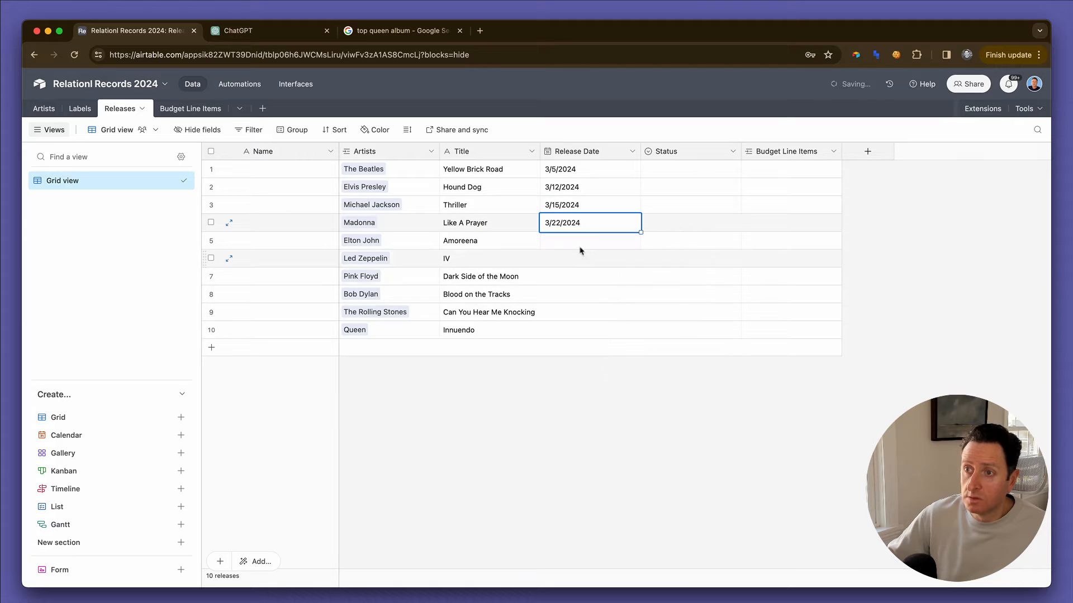
{"action": "double_click", "coordinate": [568, 241]}
{"action": "left_click", "coordinate": [627, 324]}
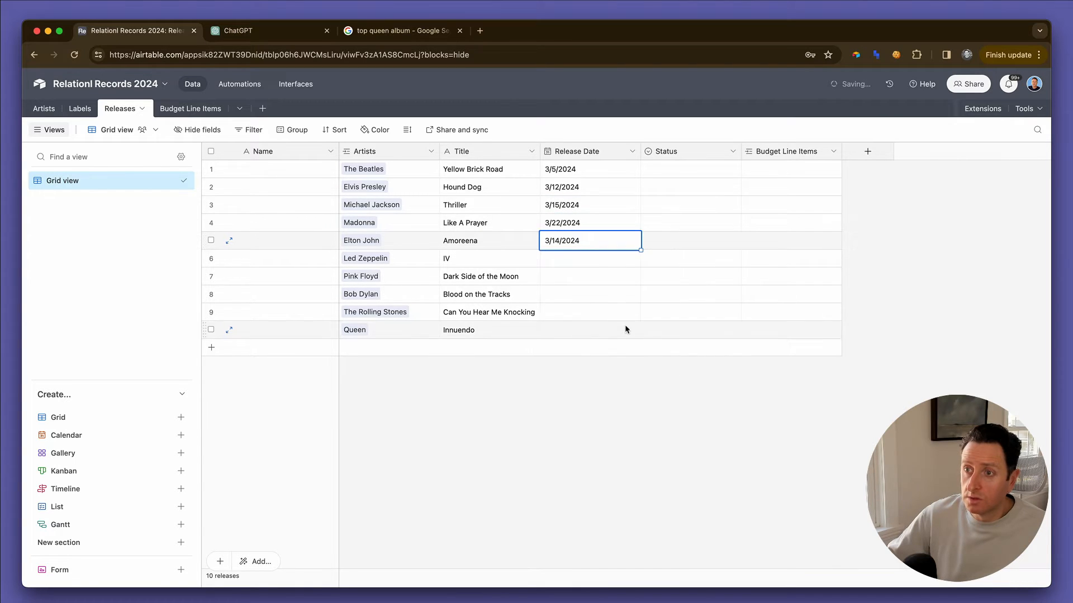
{"action": "double_click", "coordinate": [567, 259]}
{"action": "left_click", "coordinate": [627, 370]}
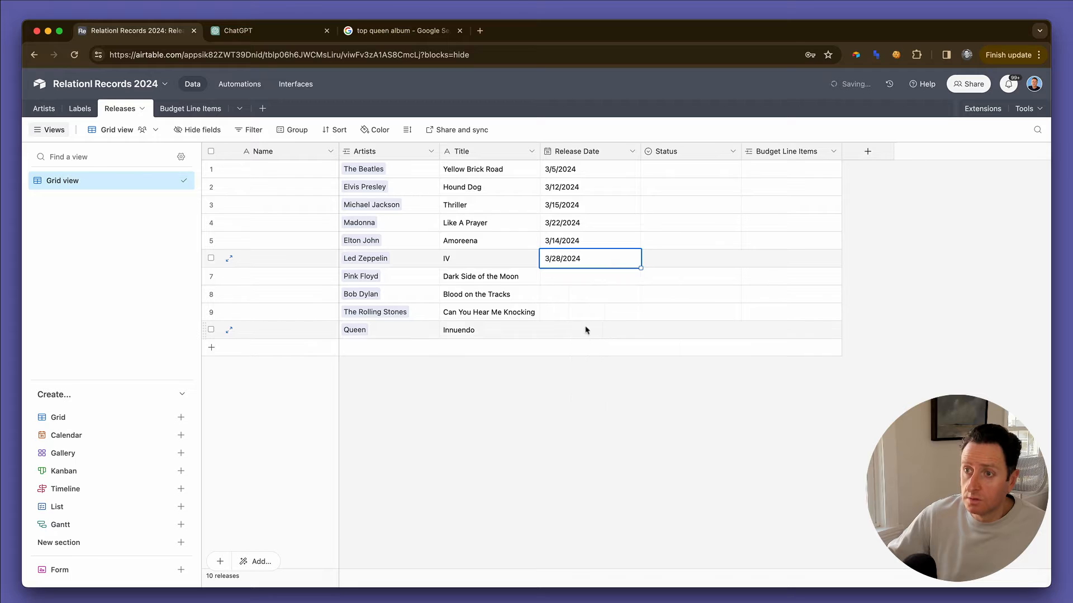
- Set the release dates of Dark Side of the Moon to 3/20/2024 and Blood on the Tracks to 3/14/2024
{"action": "left_click", "coordinate": [565, 276]}
{"action": "left_click", "coordinate": [565, 276]}
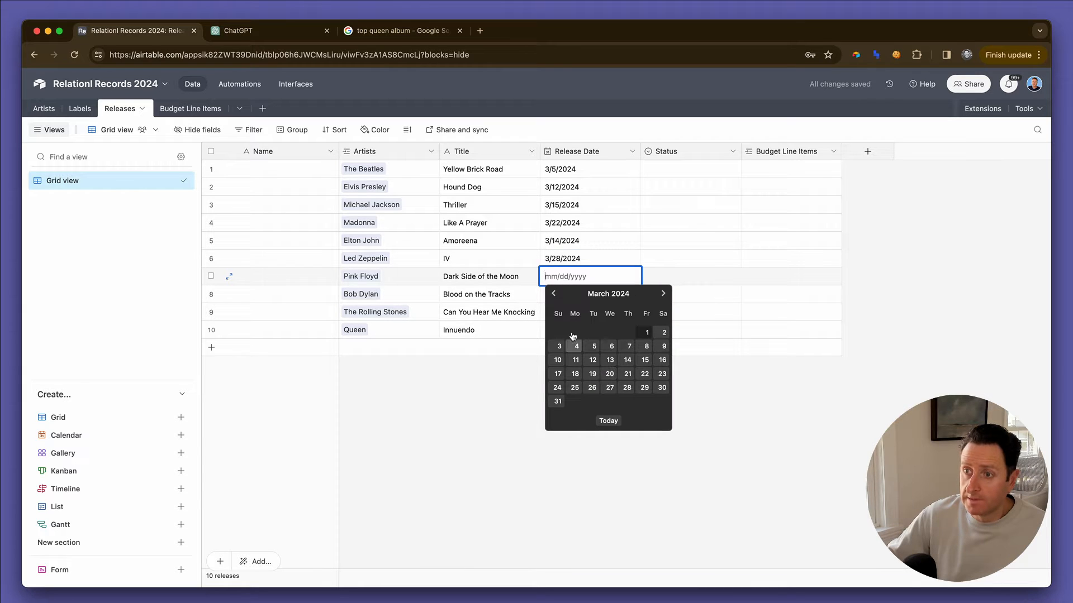
{"action": "left_click", "coordinate": [609, 373]}
{"action": "left_click", "coordinate": [562, 295]}
{"action": "left_click", "coordinate": [563, 296]}
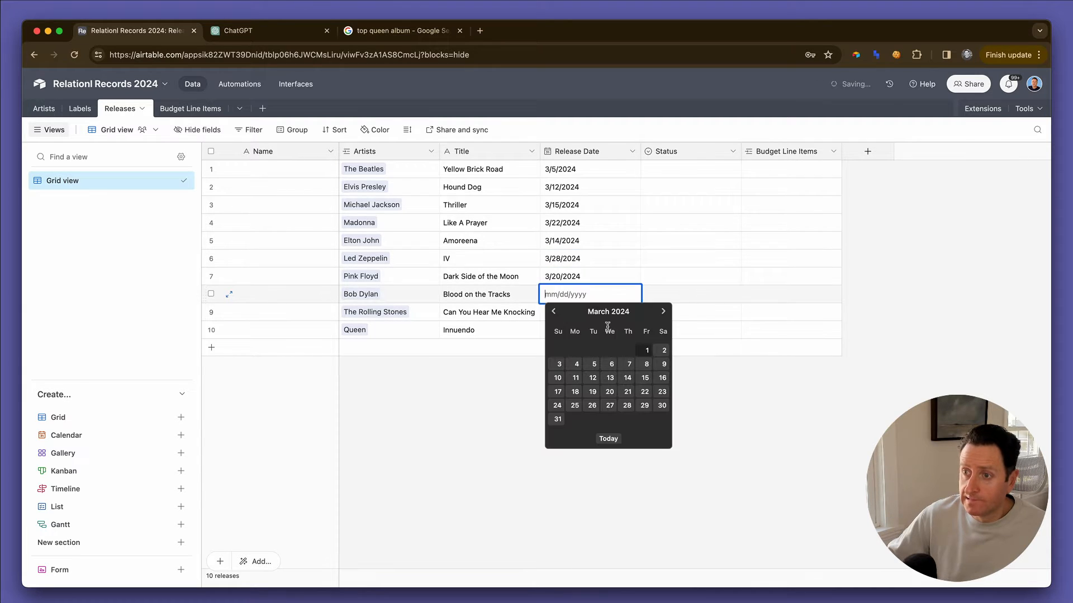
{"action": "left_click", "coordinate": [626, 377]}
- Set the release dates of Can You Hear Me Knocking to 4/4/2024 and Innuendo to 3/21/2024
{"action": "left_click", "coordinate": [569, 320]}
{"action": "left_click", "coordinate": [570, 319]}
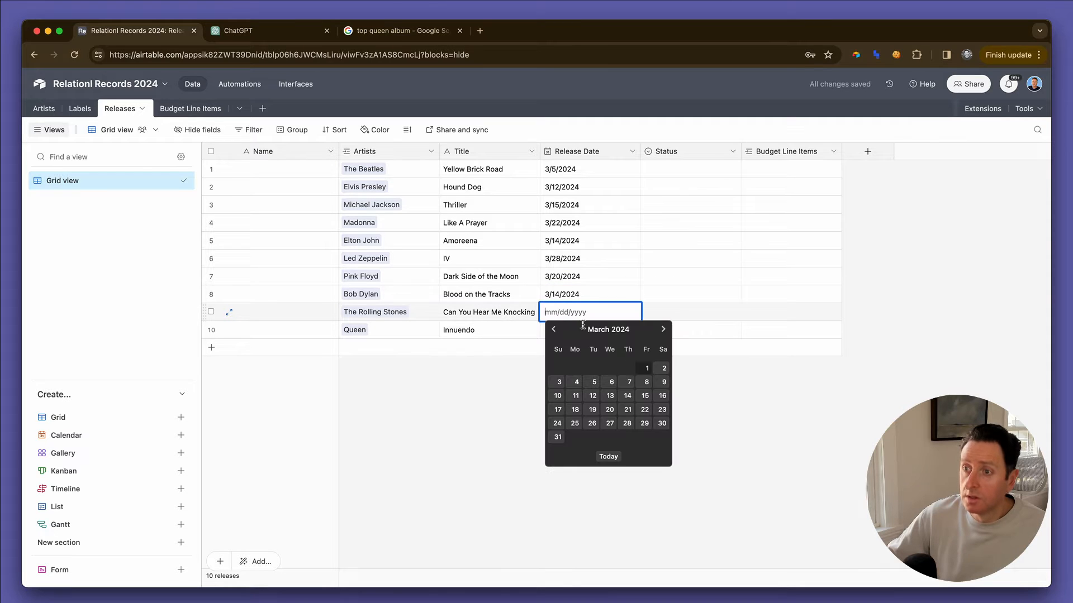
{"action": "left_click", "coordinate": [665, 330]}
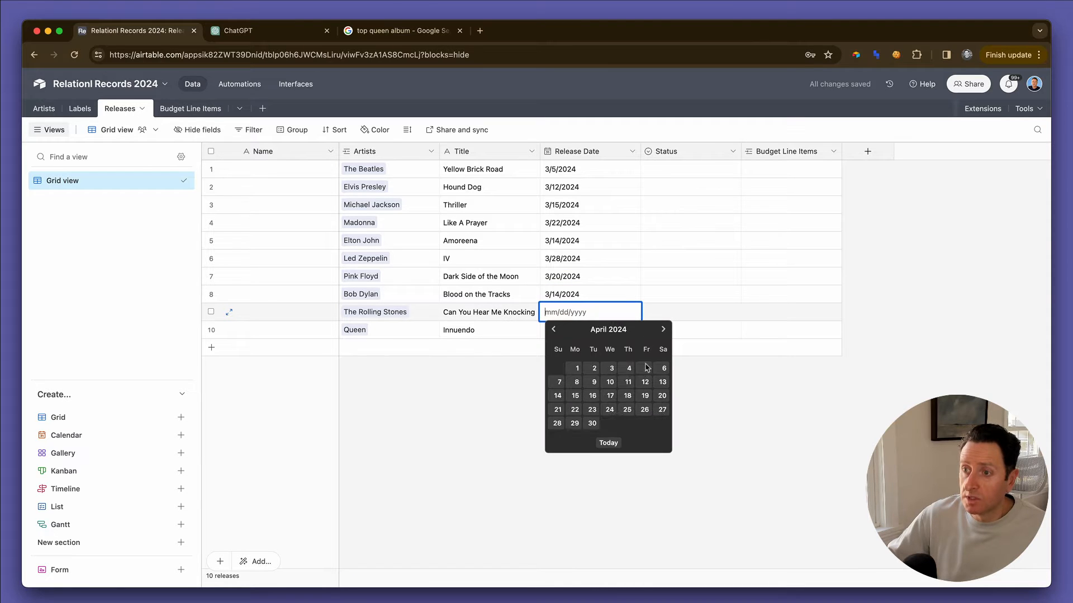
{"action": "left_click", "coordinate": [628, 368]}
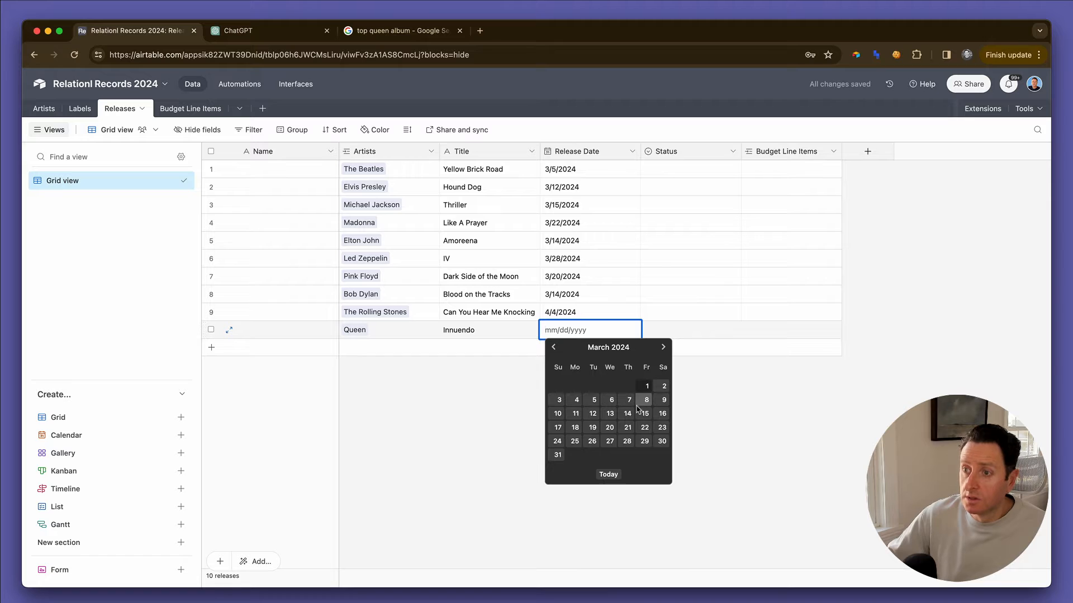
{"action": "left_click", "coordinate": [627, 427]}
- Set the status of Yellow Brick Road to Scheduled and copy it to all the other releases
{"action": "left_click", "coordinate": [663, 169]}
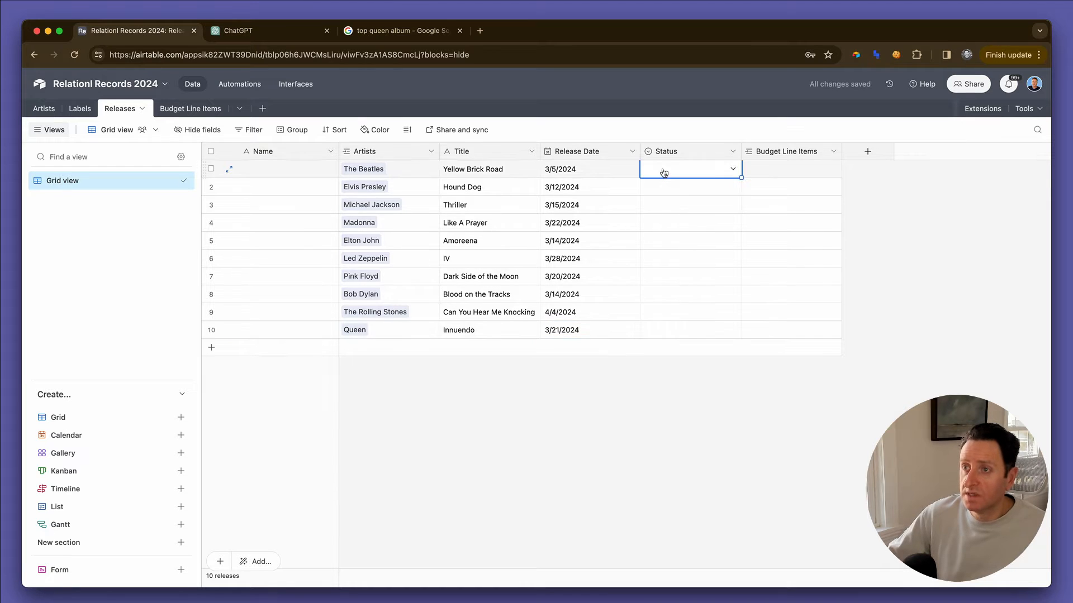
{"action": "left_click", "coordinate": [665, 169]}
{"action": "left_click", "coordinate": [679, 250]}
{"action": "key", "text": "super+c"}
{"action": "key", "text": "Down"}
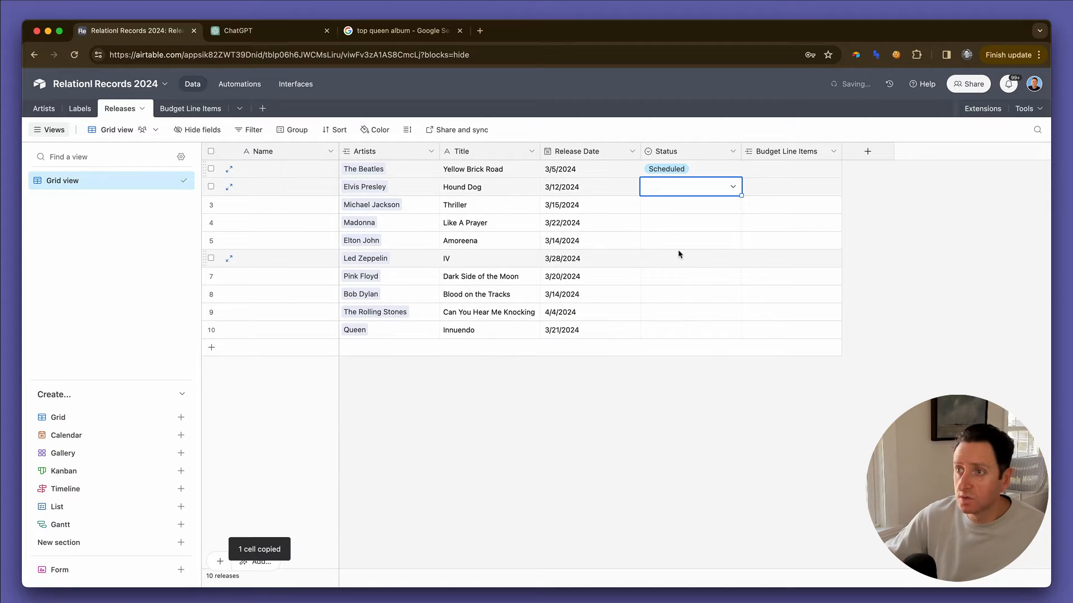
{"action": "key", "text": "shift+super+Down"}
{"action": "key", "text": "super+v"}
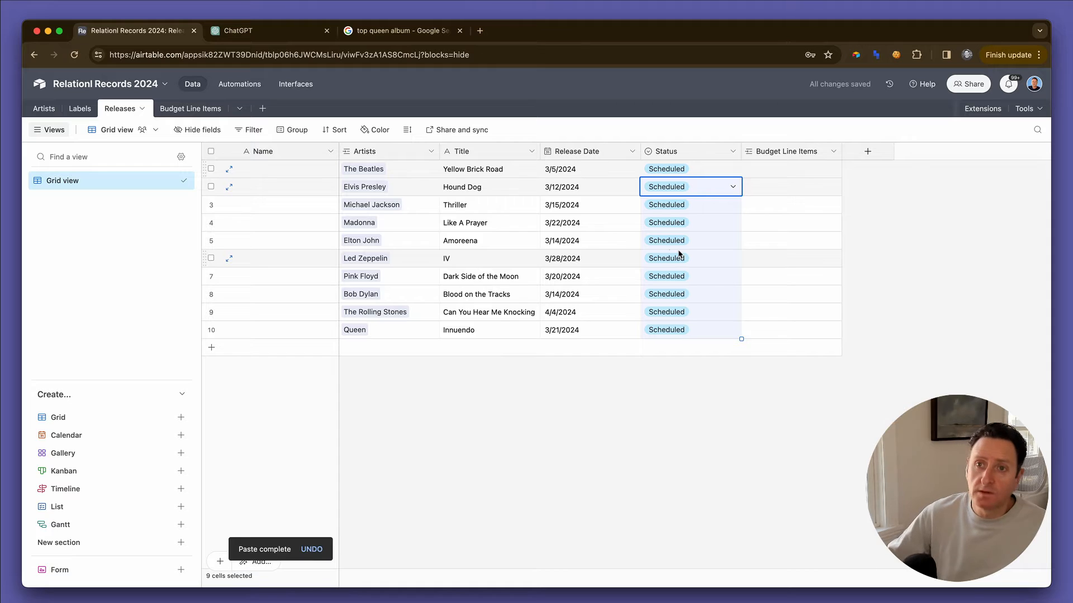
- Change the field type of the Releases table's primary Name field to Formula
{"action": "left_click", "coordinate": [187, 111]}
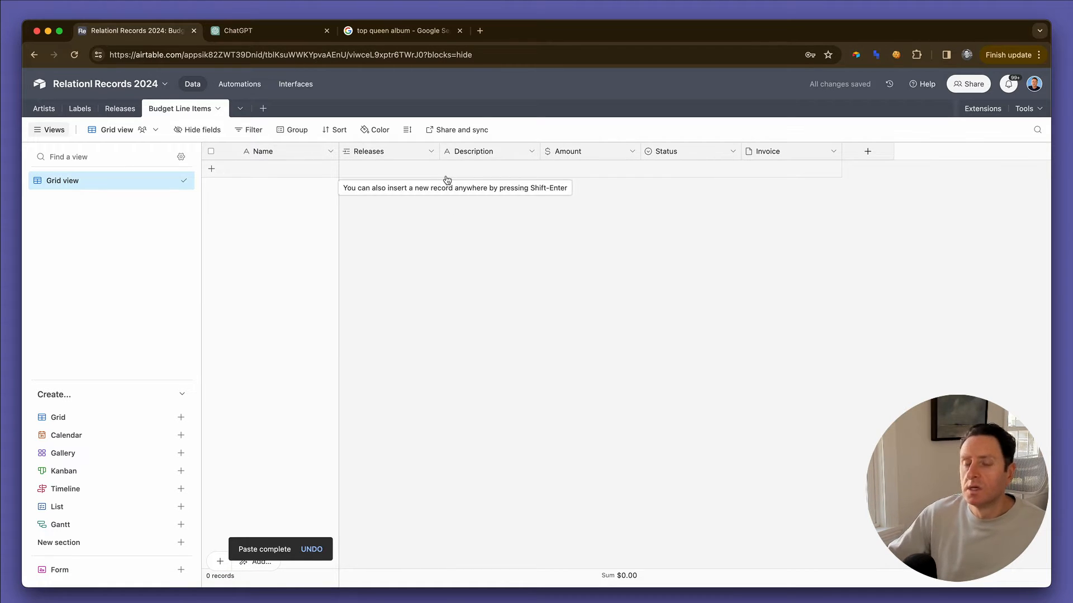
{"action": "left_click", "coordinate": [120, 109]}
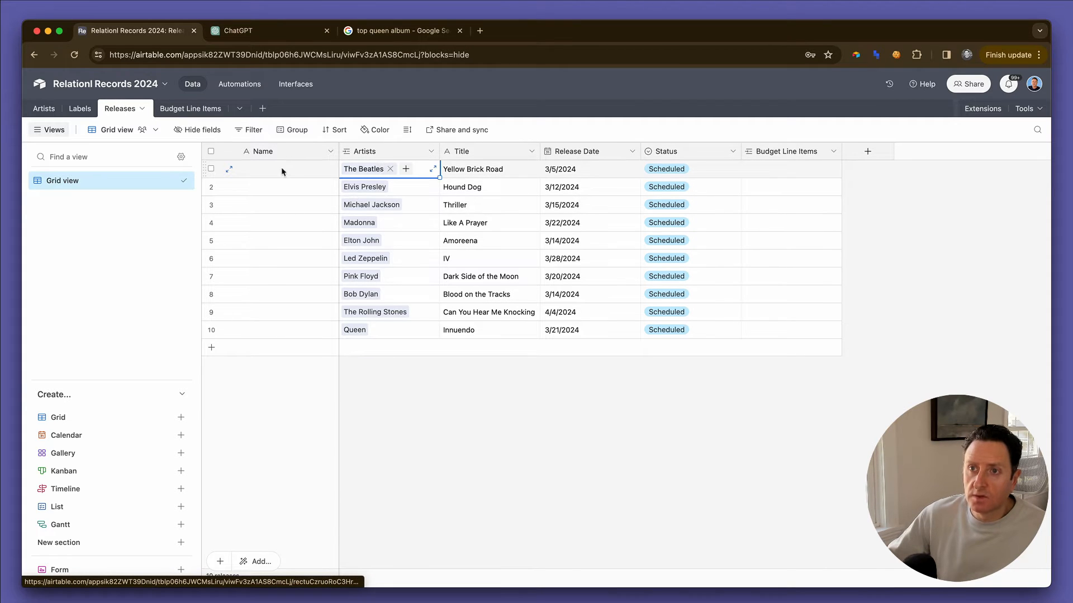
{"action": "double_click", "coordinate": [280, 151]}
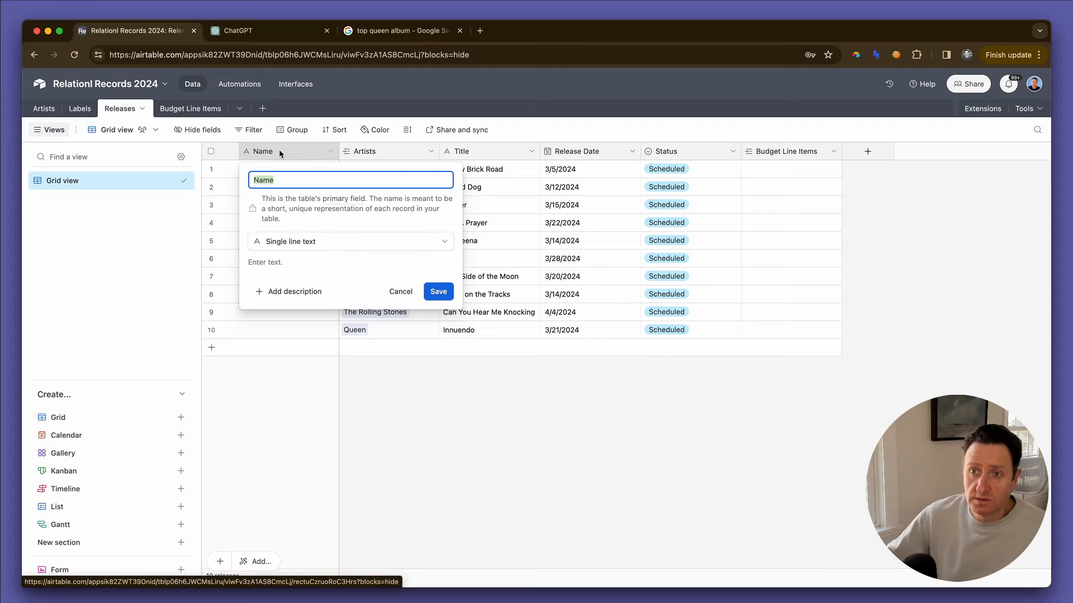
{"action": "left_click", "coordinate": [358, 242]}
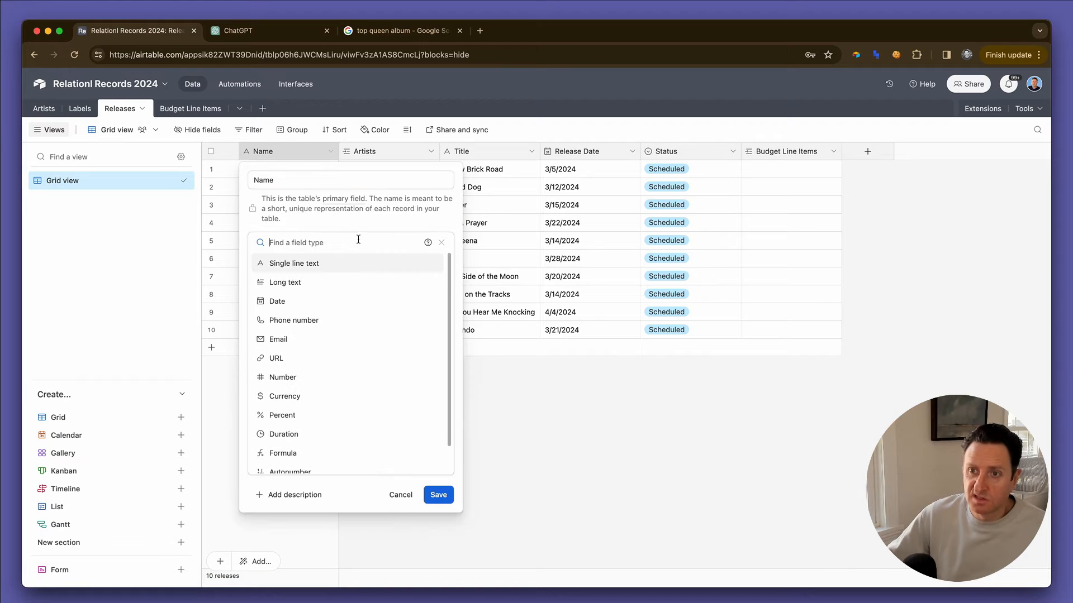
{"action": "type", "text": "f"}
{"action": "left_click", "coordinate": [327, 263]}
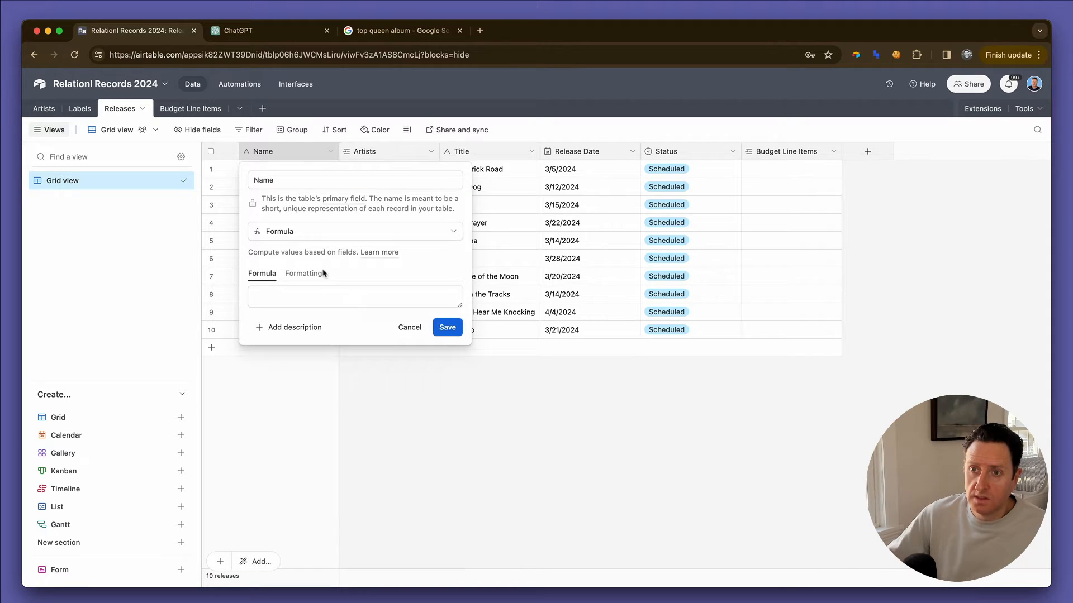
- Enter the Name formula Artists&" - "&Title, save the field and confirm the change to its dependencies
{"action": "left_click", "coordinate": [312, 300]}
{"action": "type", "text": "Artists"}
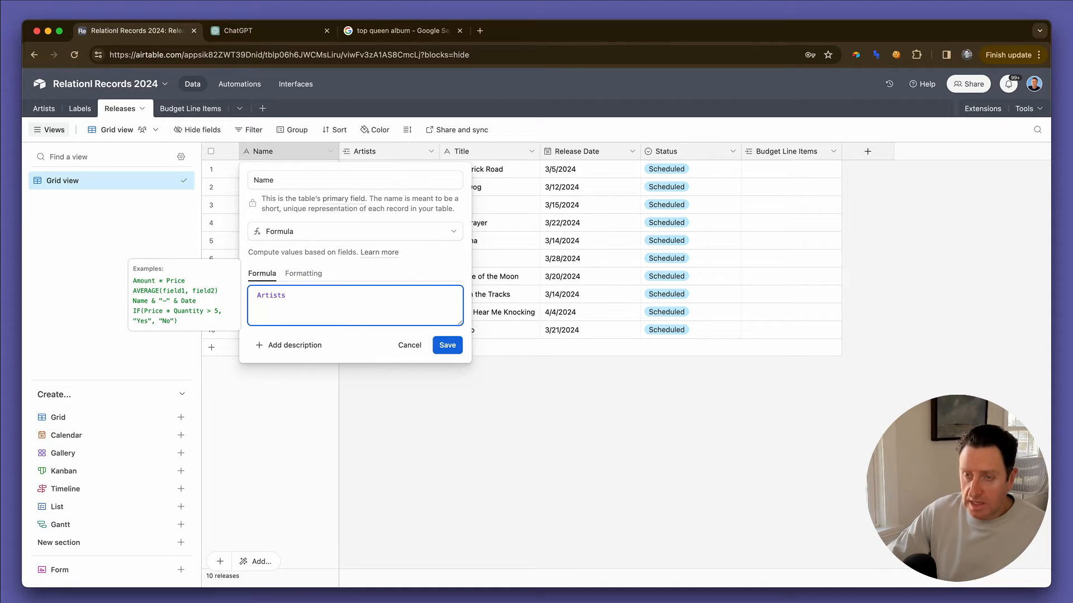
{"action": "type", "text": "&\" "}
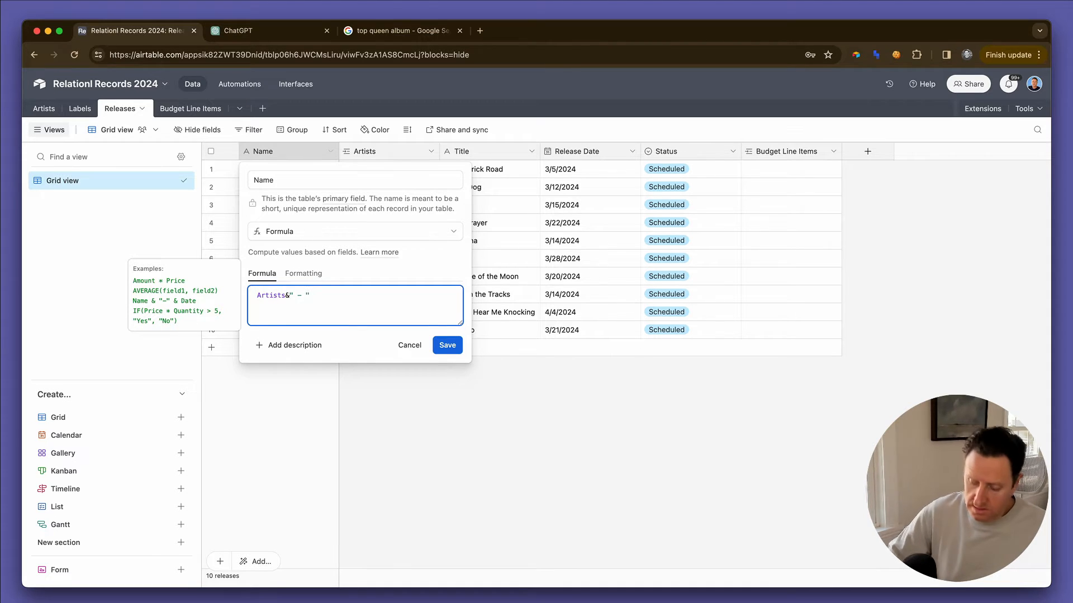
{"action": "type", "text": "- \"&Title"}
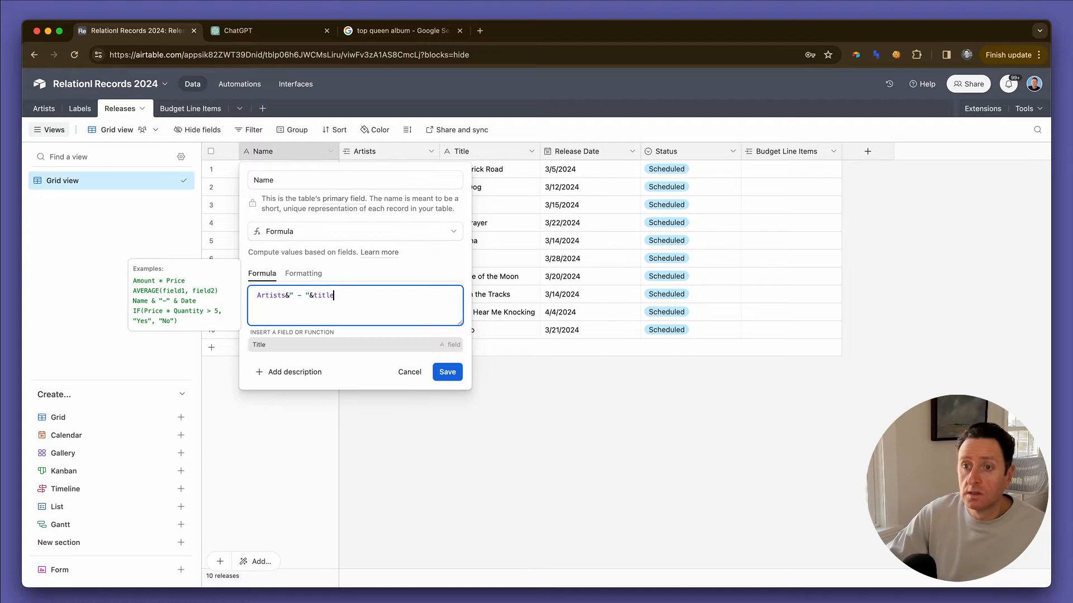
{"action": "left_click", "coordinate": [444, 346]}
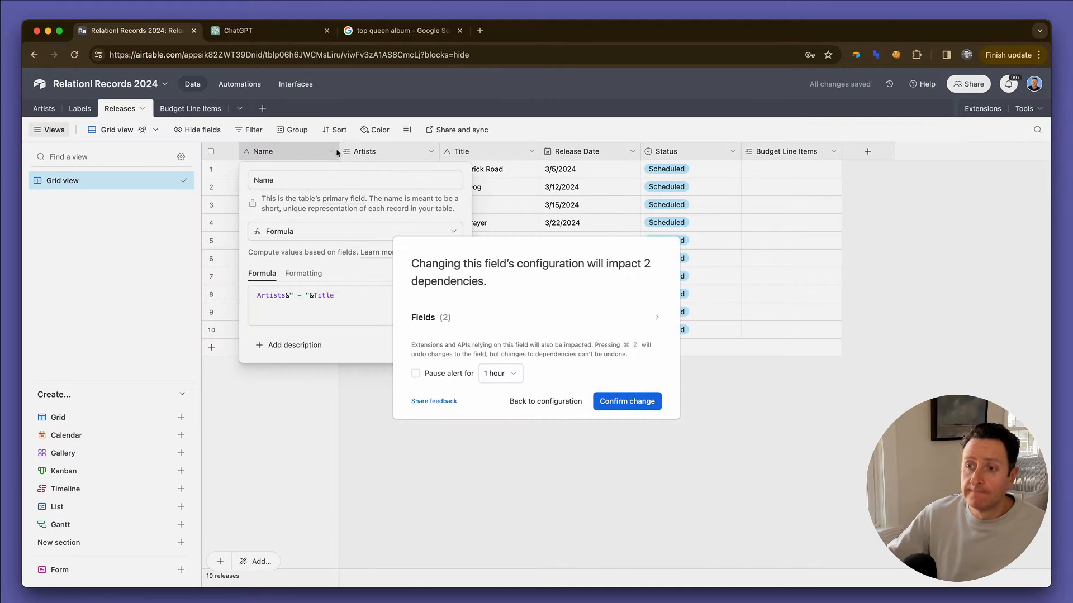
{"action": "left_click", "coordinate": [600, 401]}
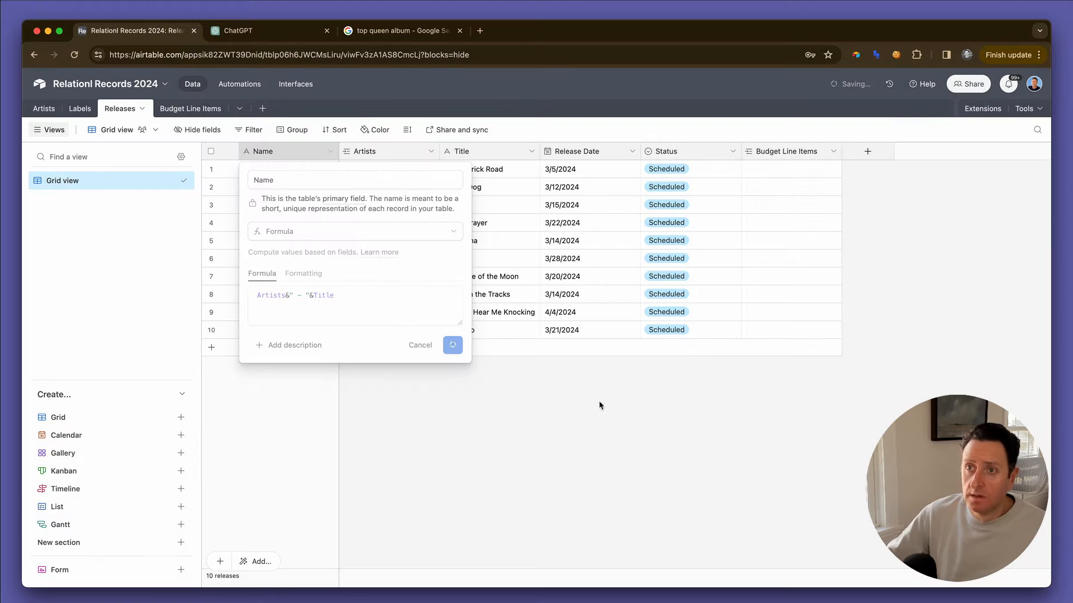
- Start a new single select field named Format in the Releases table
{"action": "left_click", "coordinate": [867, 151]}
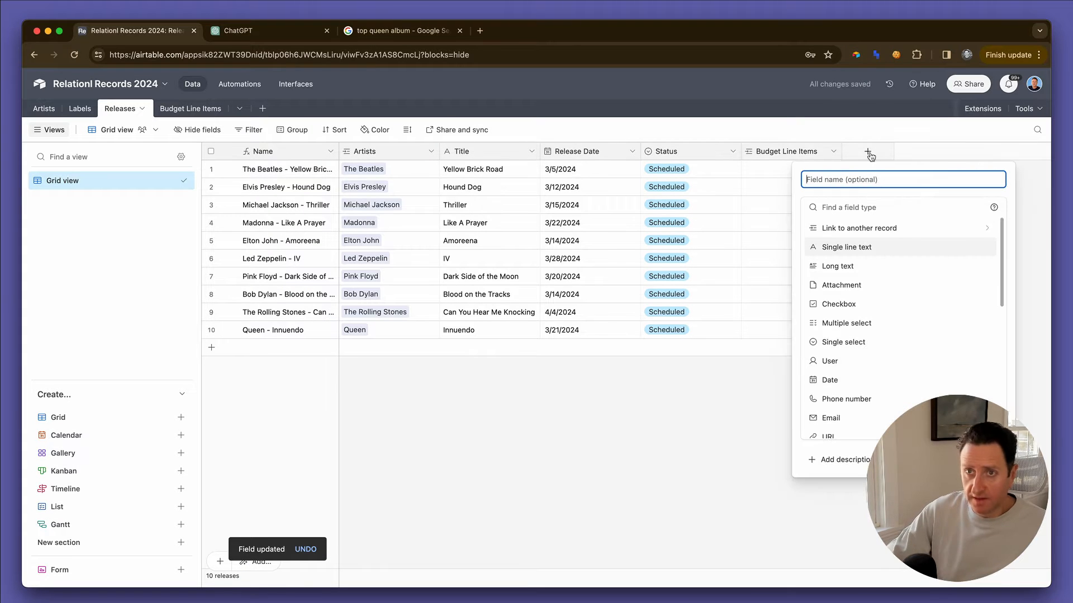
{"action": "type", "text": "For"}
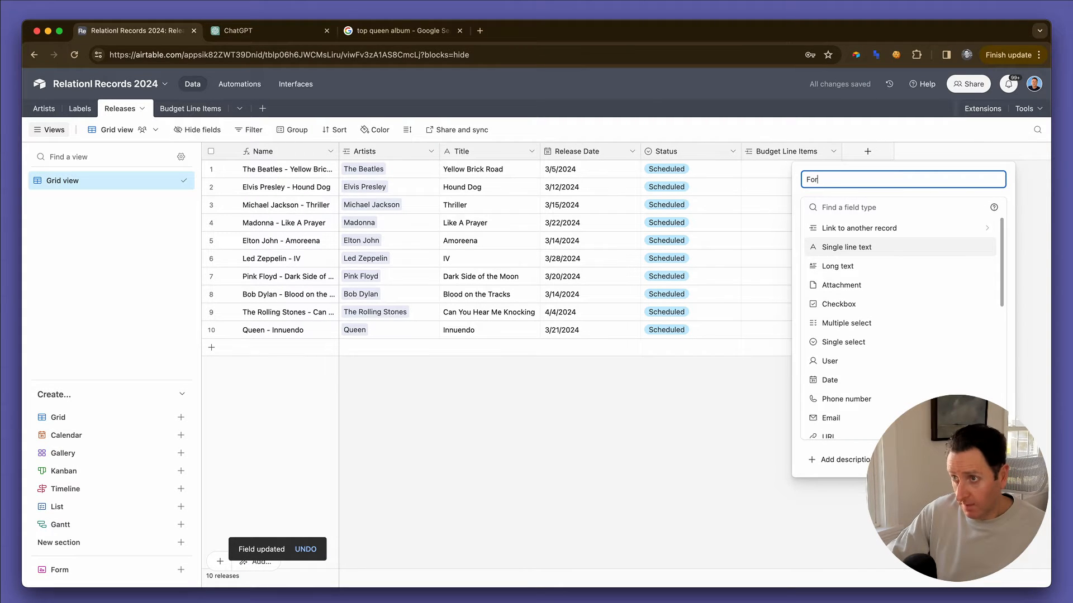
{"action": "type", "text": "mat"}
{"action": "left_click", "coordinate": [876, 343]}
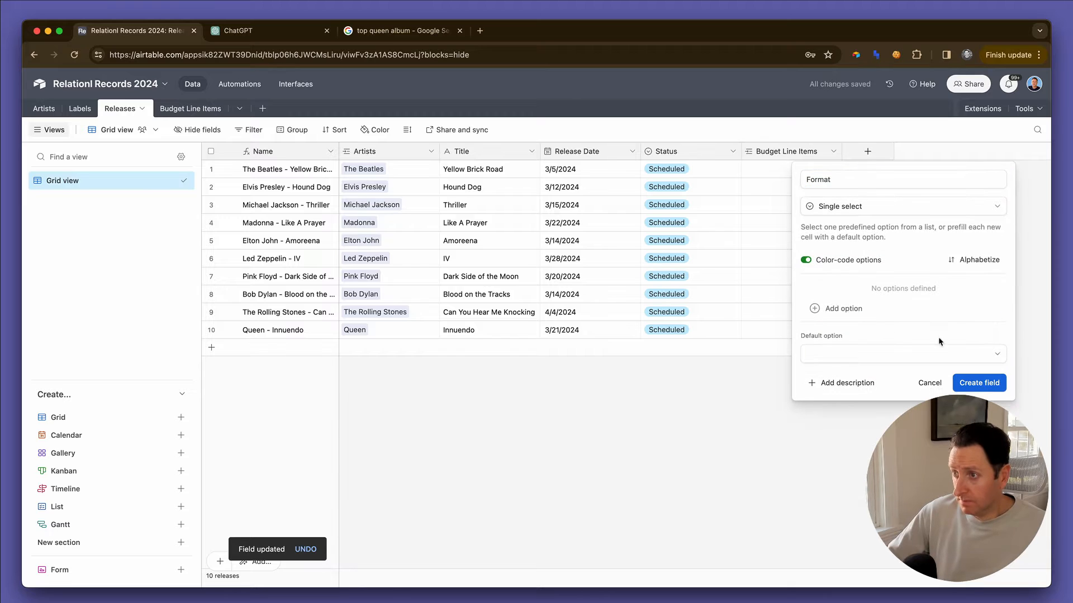
- Give the Format field the options Single, Album, EP, Remix and Mixtape, and create the field
{"action": "left_click", "coordinate": [836, 308]}
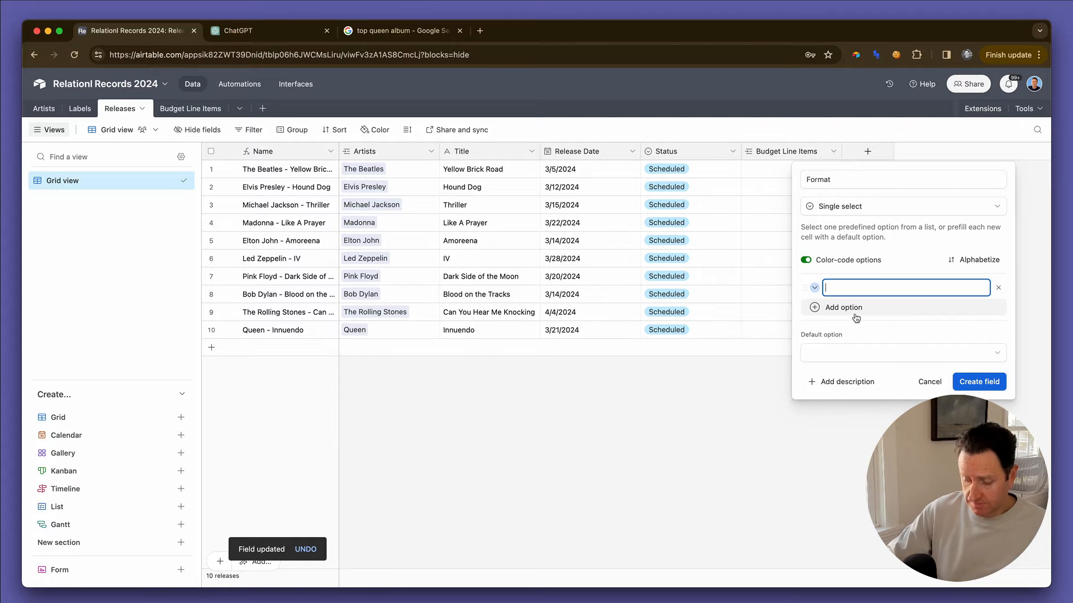
{"action": "type", "text": "Single"}
{"action": "left_click", "coordinate": [848, 313]}
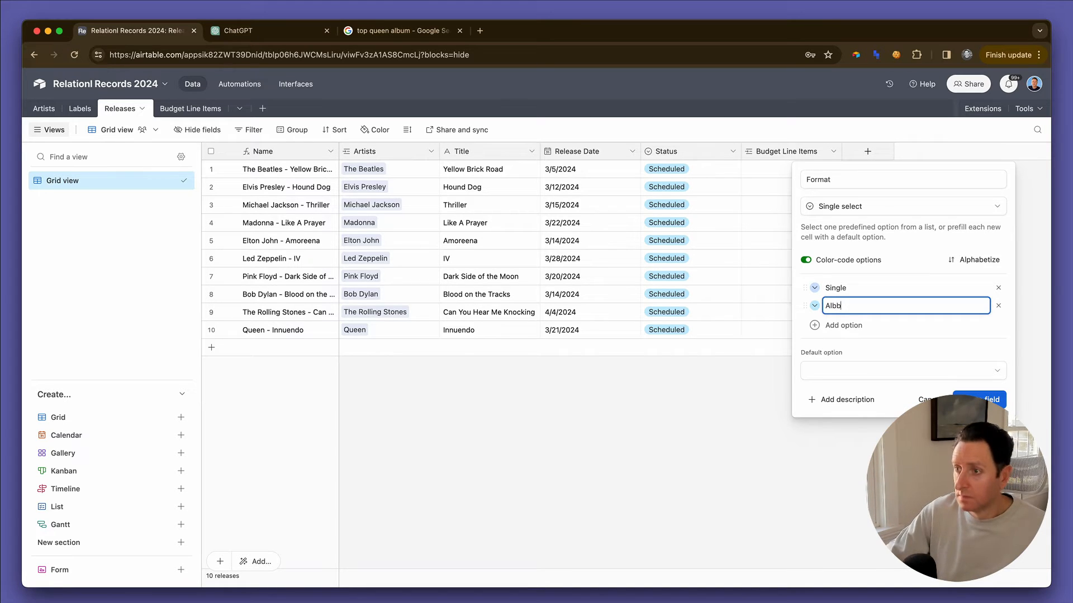
{"action": "type", "text": "Album"}
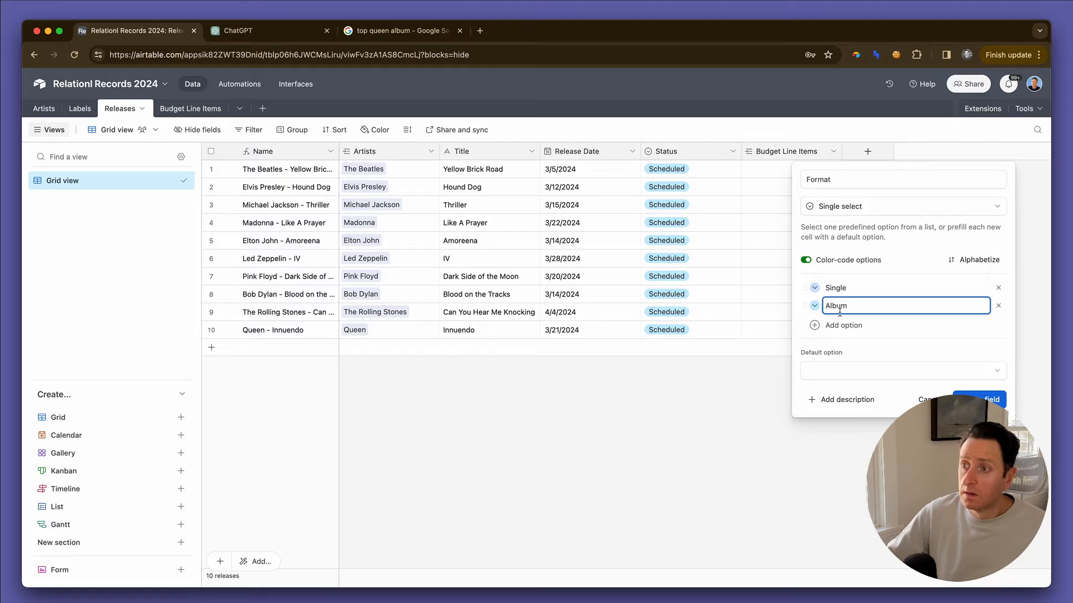
{"action": "key", "text": "Return"}
{"action": "type", "text": "EP"}
{"action": "left_click", "coordinate": [843, 344]}
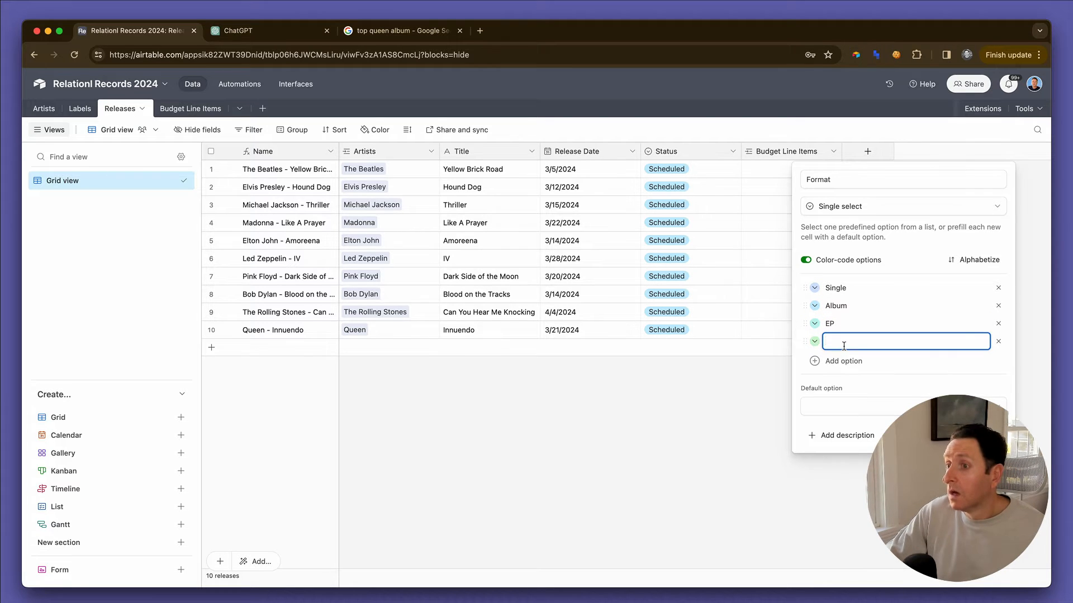
{"action": "type", "text": "Remi"}
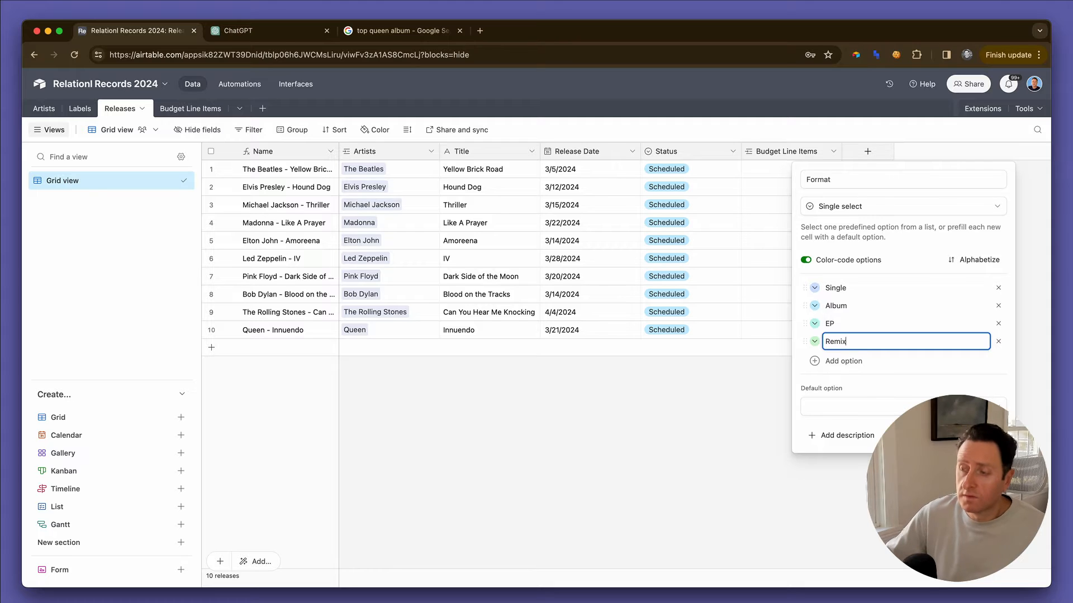
{"action": "type", "text": "x"}
{"action": "key", "text": "Return"}
{"action": "type", "text": "Mixtap"}
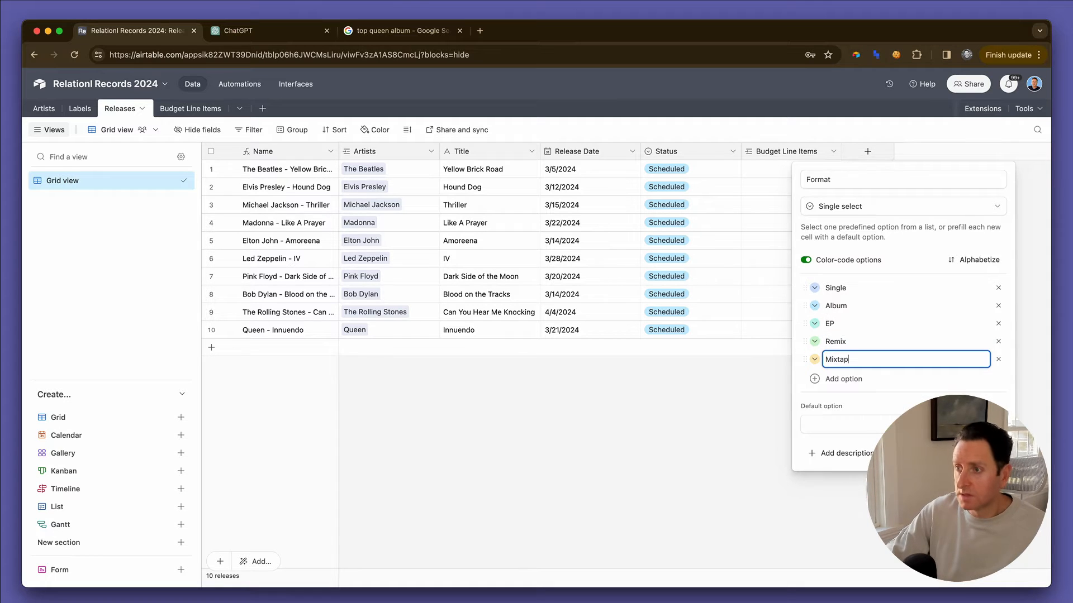
{"action": "left_click", "coordinate": [978, 453]}
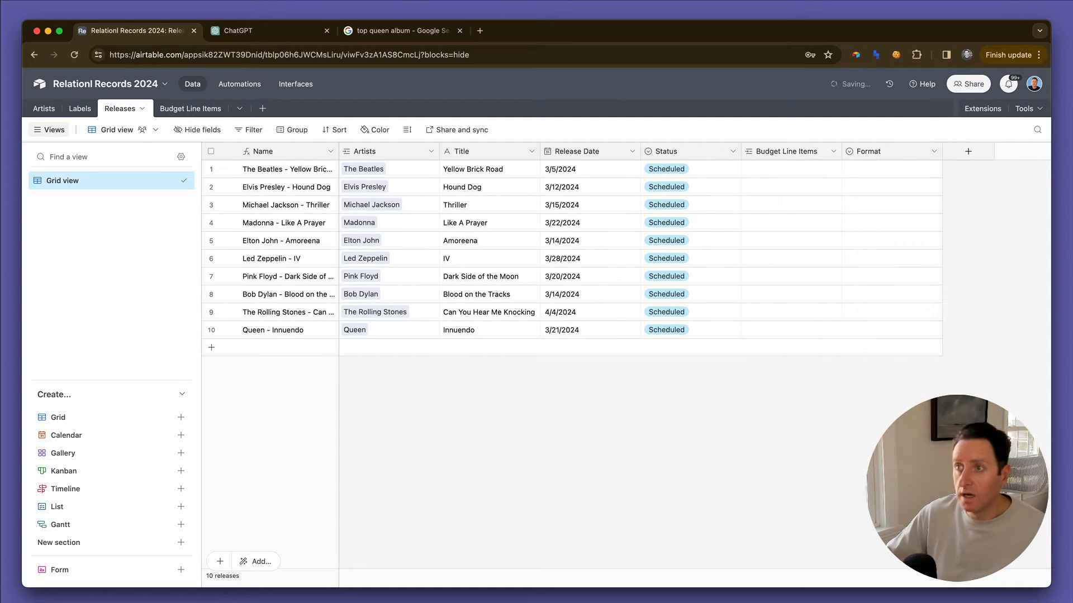
- Set the format of Yellow Brick Road to Single and copy it to Hound Dog and Thriller
{"action": "left_click", "coordinate": [871, 176]}
{"action": "left_click", "coordinate": [872, 175]}
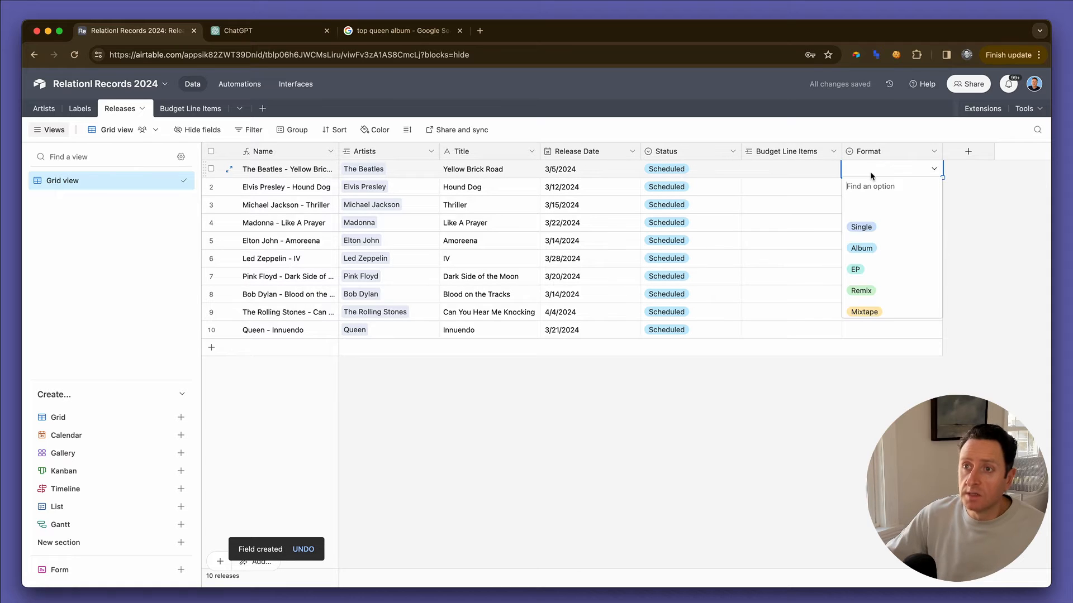
{"action": "left_click", "coordinate": [872, 228]}
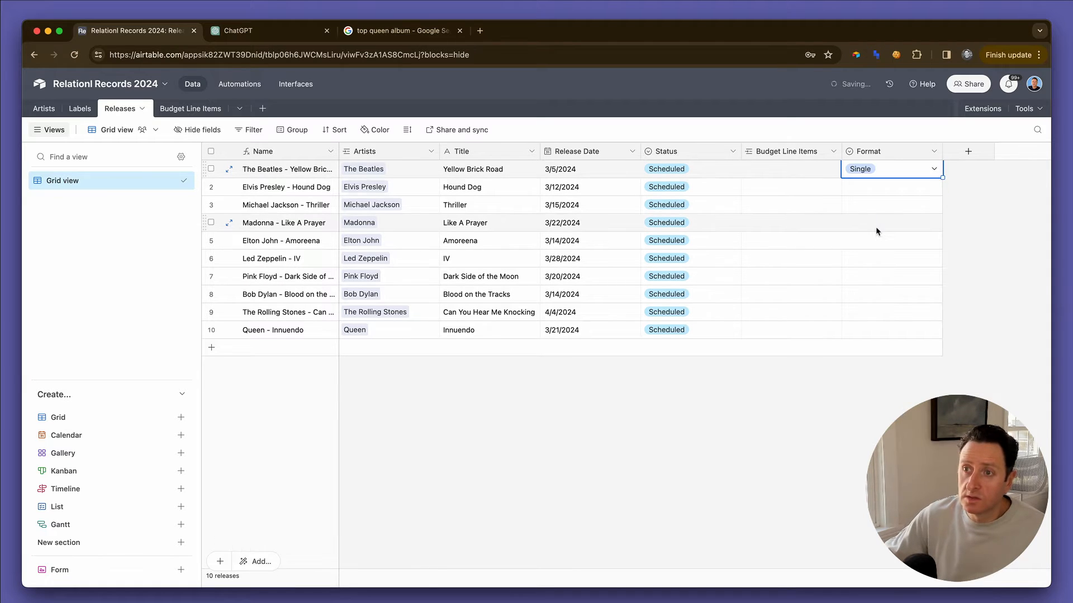
{"action": "key", "text": "ctrl+c"}
{"action": "key", "text": "Down"}
{"action": "key", "text": "ctrl+v"}
{"action": "key", "text": "Down"}
{"action": "key", "text": "ctrl+v"}
- Set the format of Queen's Innuendo to Album
{"action": "key", "text": "Down"}
{"action": "key", "text": "Down"}
{"action": "key", "text": "Down"}
{"action": "key", "text": "Down"}
{"action": "key", "text": "Down"}
{"action": "key", "text": "Down"}
{"action": "key", "text": "Down"}
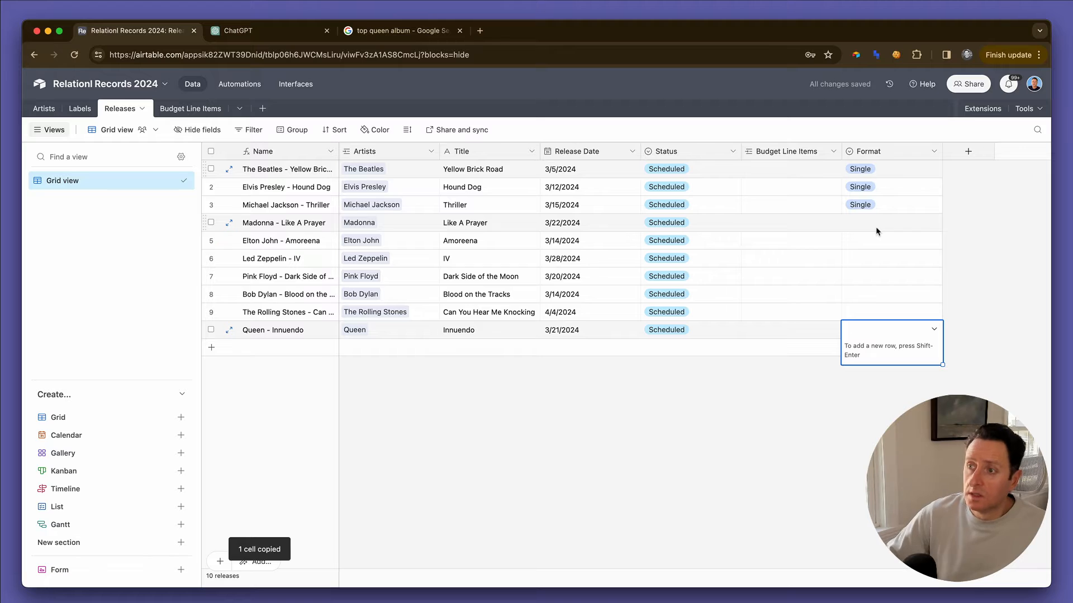
{"action": "type", "text": "albu"}
{"action": "key", "text": "Return"}
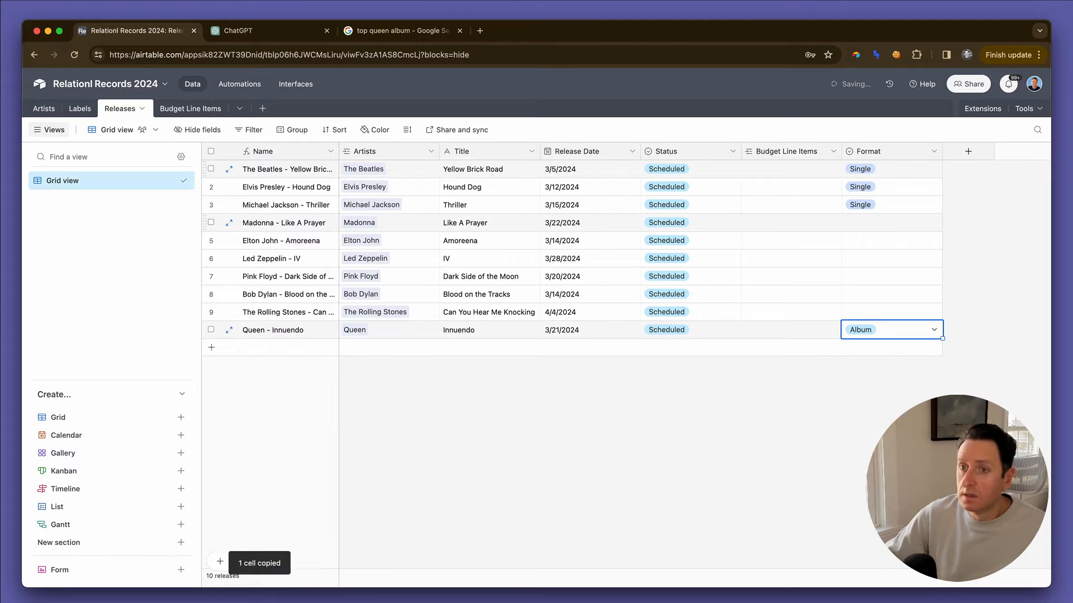
- Paste the Album format into Led Zeppelin's IV
{"action": "key", "text": "Up"}
{"action": "key", "text": "Up"}
{"action": "key", "text": "Up"}
{"action": "key", "text": "Up"}
{"action": "key", "text": "Up"}
{"action": "key", "text": "Down"}
{"action": "key", "text": "ctrl+v"}
- Set the format of Elton John's Amoreena to Single
{"action": "key", "text": "Up"}
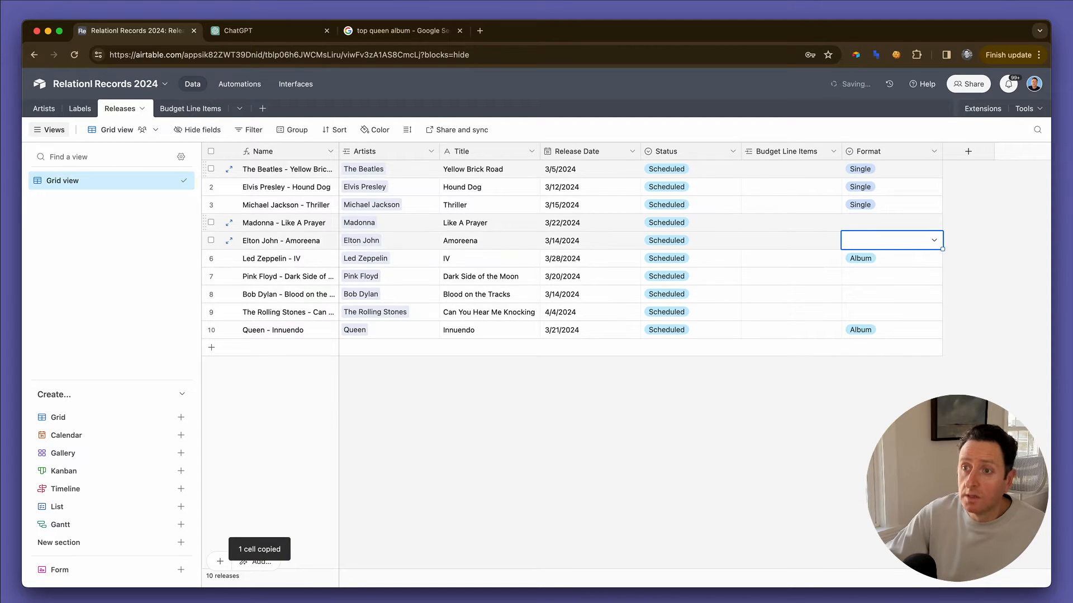
{"action": "type", "text": "sin"}
{"action": "key", "text": "Return"}
- Copy the Album format from IV to Dark Side of the Moon and Blood on the Tracks
{"action": "key", "text": "Down"}
{"action": "key", "text": "ctrl+c"}
{"action": "key", "text": "Down"}
{"action": "key", "text": "ctrl+v"}
{"action": "key", "text": "Down"}
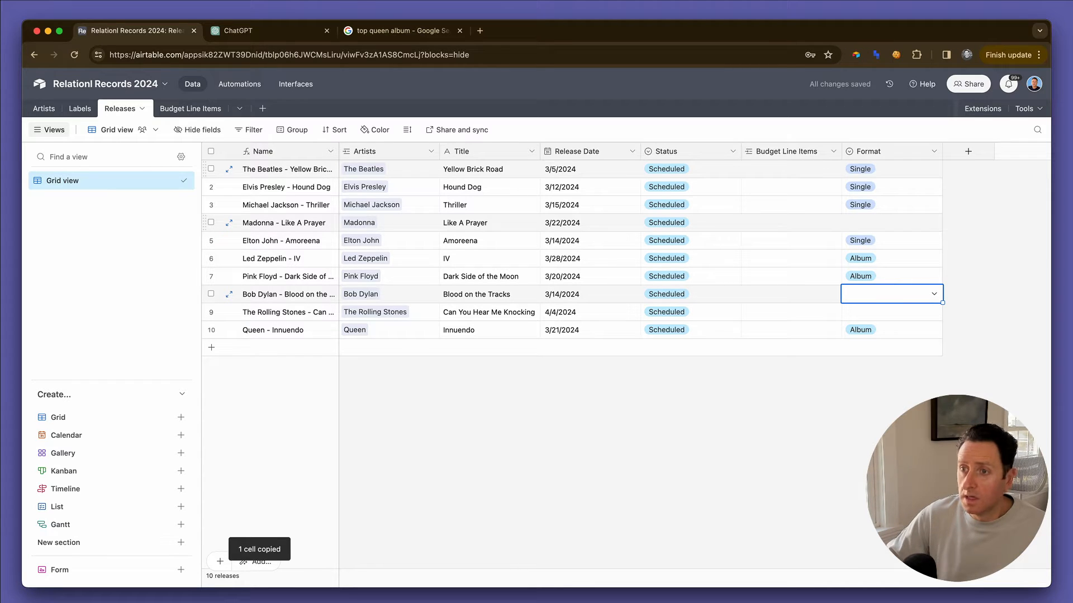
{"action": "key", "text": "ctrl+v"}
- Set the format of Can You Hear Me Knocking to Single and copy it to Madonna's Like A Prayer
{"action": "key", "text": "Down"}
{"action": "type", "text": "sin"}
{"action": "key", "text": "Return"}
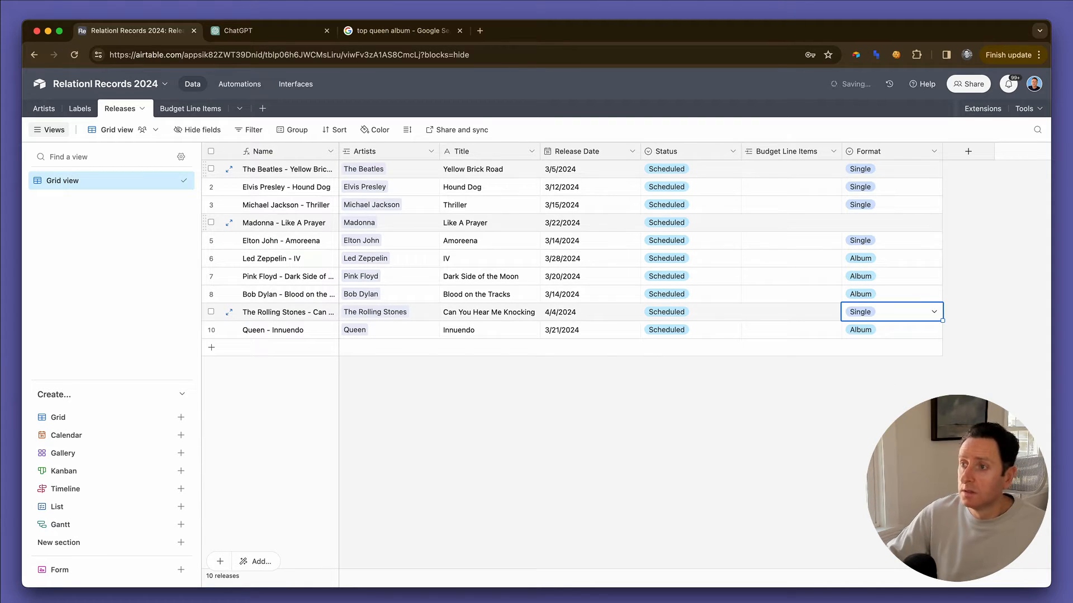
{"action": "key", "text": "super+c"}
{"action": "key", "text": "Up"}
{"action": "key", "text": "Up"}
{"action": "key", "text": "Up"}
{"action": "key", "text": "Up"}
{"action": "key", "text": "Up"}
{"action": "key", "text": "super+v"}
{"action": "key", "text": "Down"}
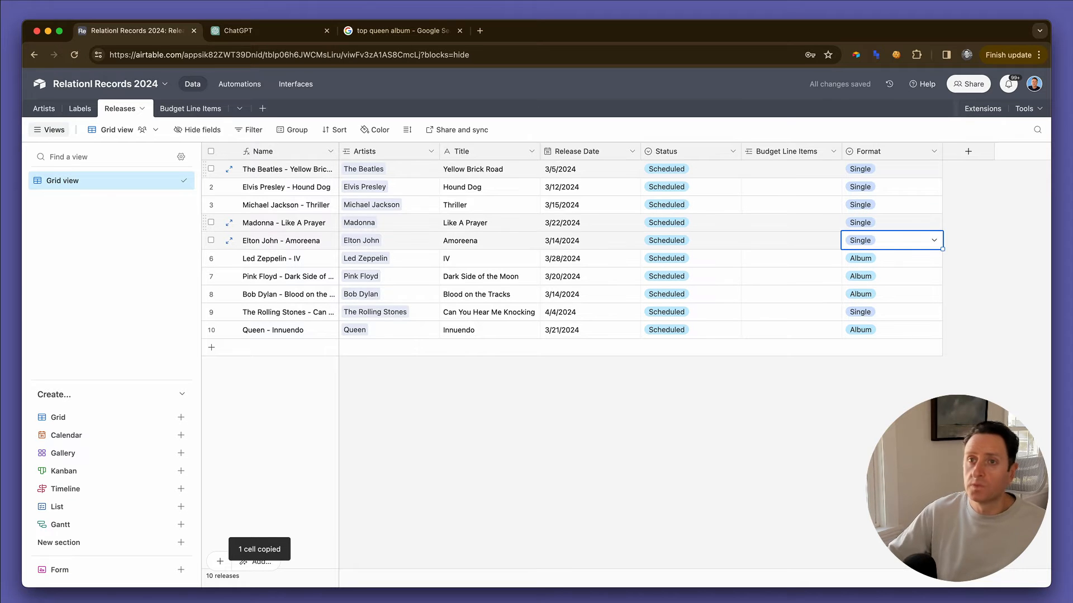
{"action": "key", "text": "ctrl+Tab"}
{"action": "key", "text": "ctrl+shift+Tab"}
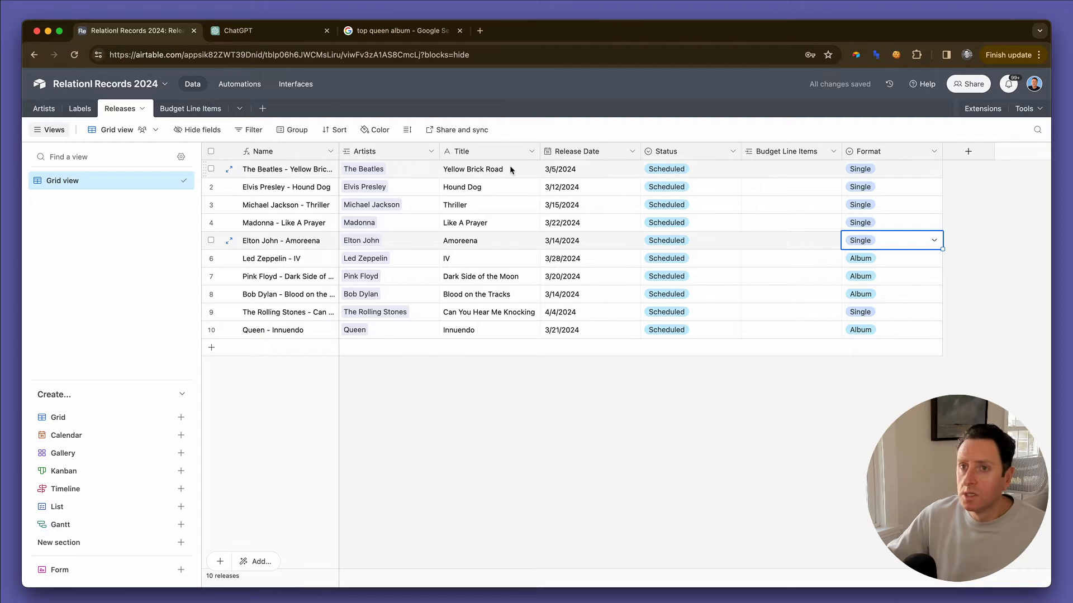
- Copy the names of all ten releases from the Releases table
{"action": "left_click", "coordinate": [197, 114]}
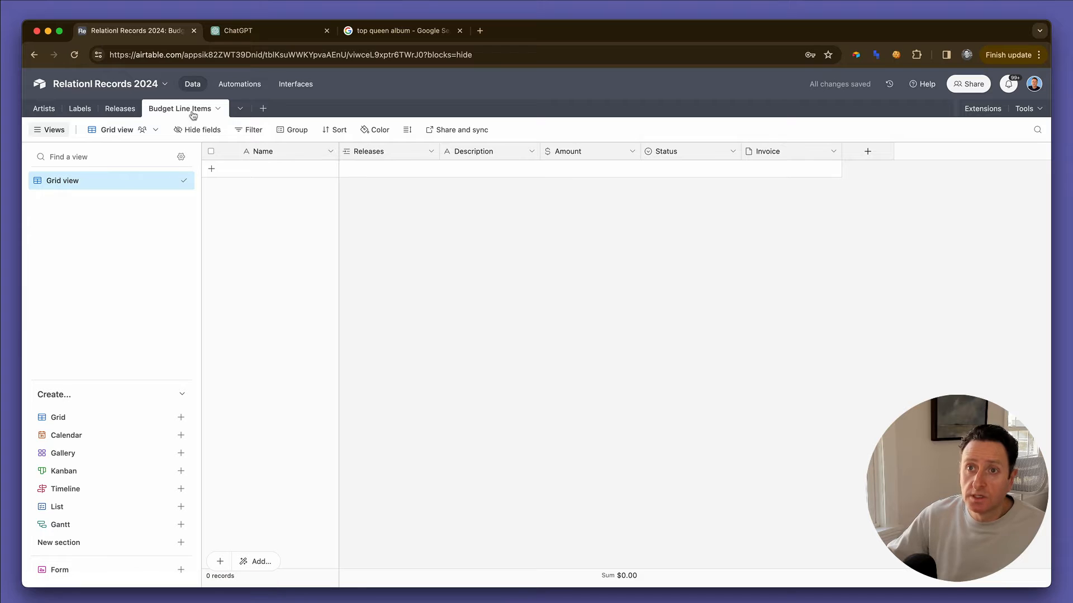
{"action": "left_click", "coordinate": [279, 34]}
{"action": "left_click", "coordinate": [351, 37]}
{"action": "left_click", "coordinate": [134, 31]}
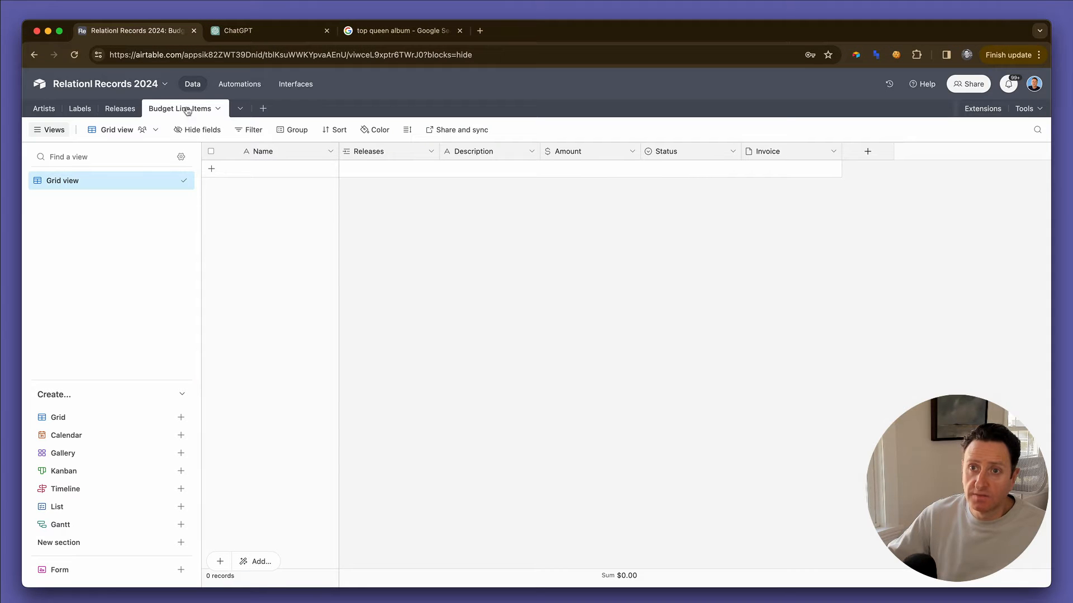
{"action": "left_click", "coordinate": [119, 108]}
{"action": "left_click", "coordinate": [278, 177]}
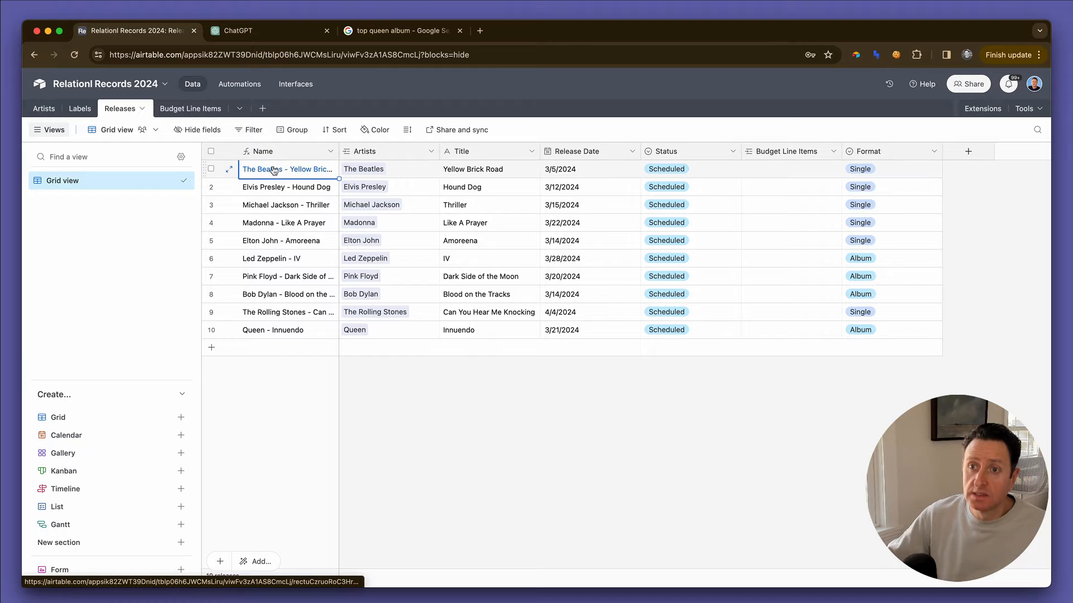
{"action": "left_click", "coordinate": [297, 330], "text": "shift"}
{"action": "key", "text": "super+c"}
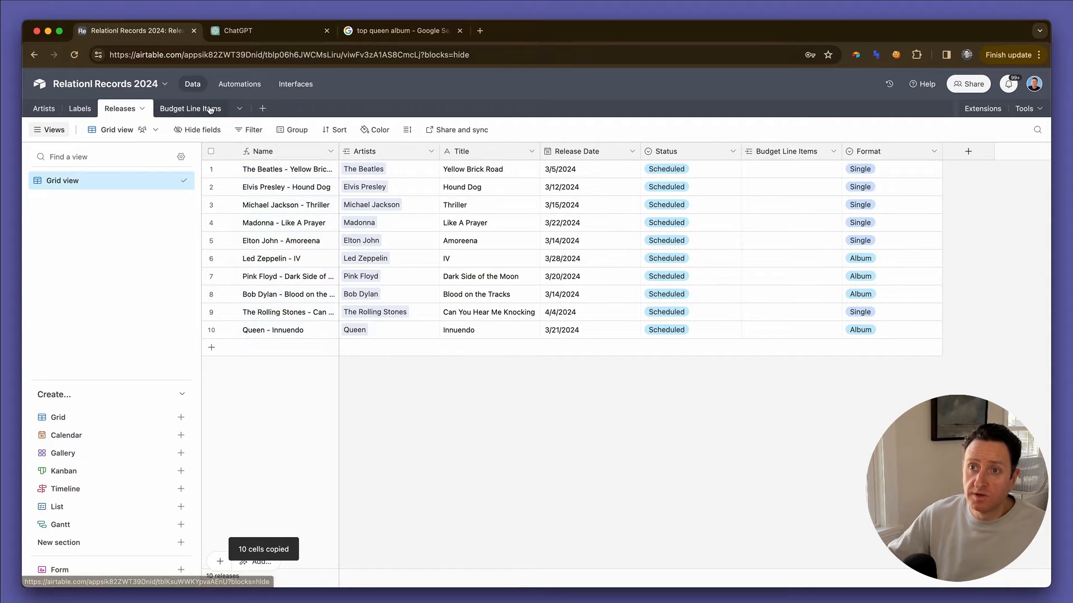
- Paste the copied release names into the Releases field of Budget Line Items, expanding the table to fit all of them
{"action": "left_click", "coordinate": [187, 109]}
{"action": "left_click", "coordinate": [358, 167]}
{"action": "left_click", "coordinate": [364, 169]}
{"action": "key", "text": "super+v"}
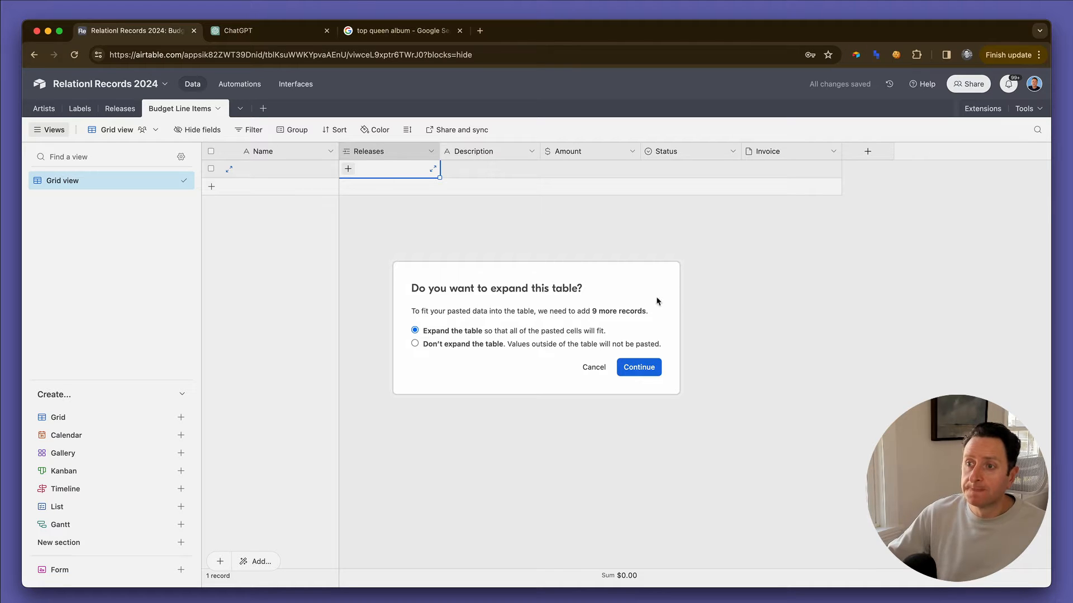
{"action": "left_click", "coordinate": [648, 367]}
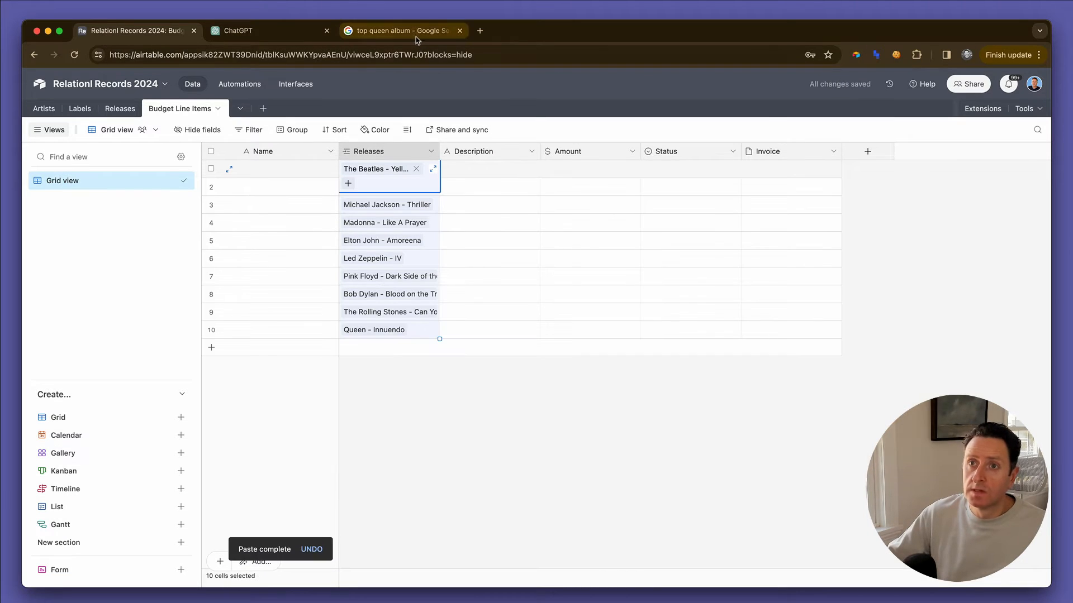
- In ChatGPT, send "please list 10 things you would spend money on at a record label. list as a grid so i can copy and paste."
{"action": "left_click", "coordinate": [300, 38]}
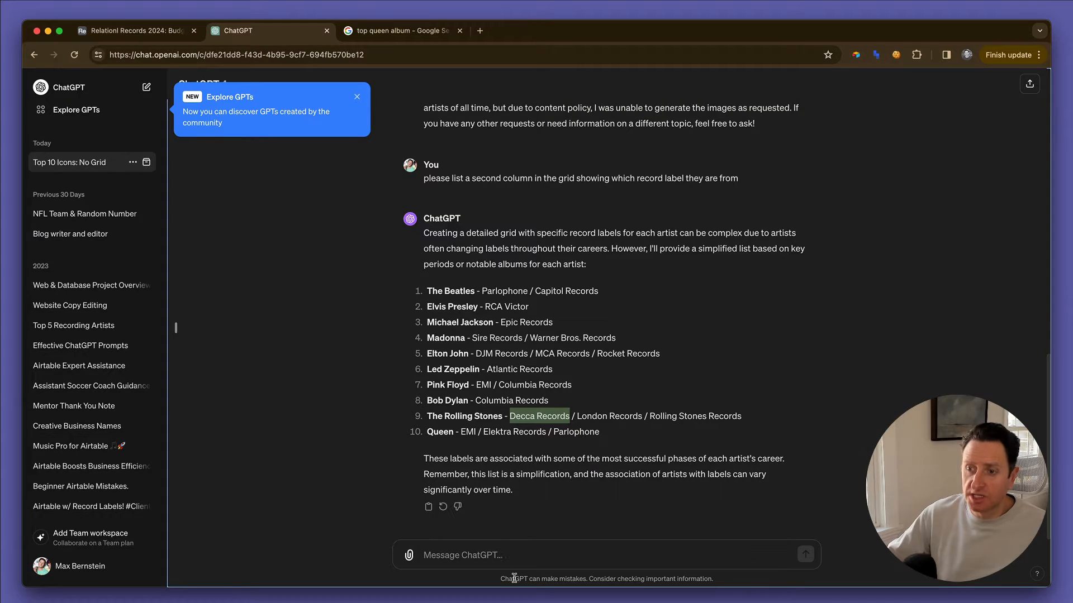
{"action": "left_click", "coordinate": [507, 560]}
{"action": "type", "text": "please lis"}
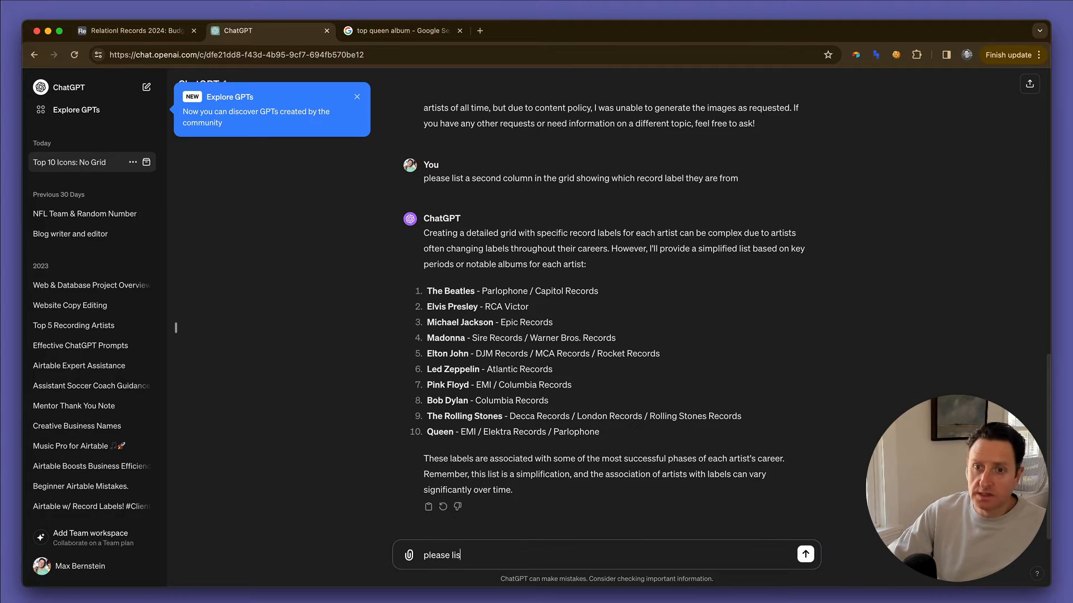
{"action": "type", "text": "t 10 "}
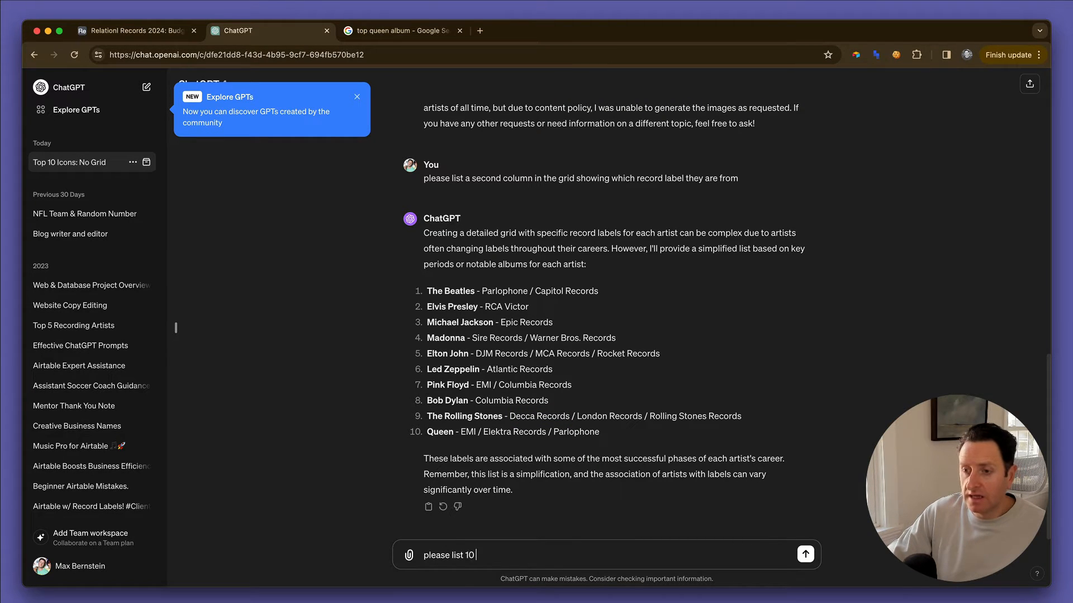
{"action": "type", "text": "things you would s"}
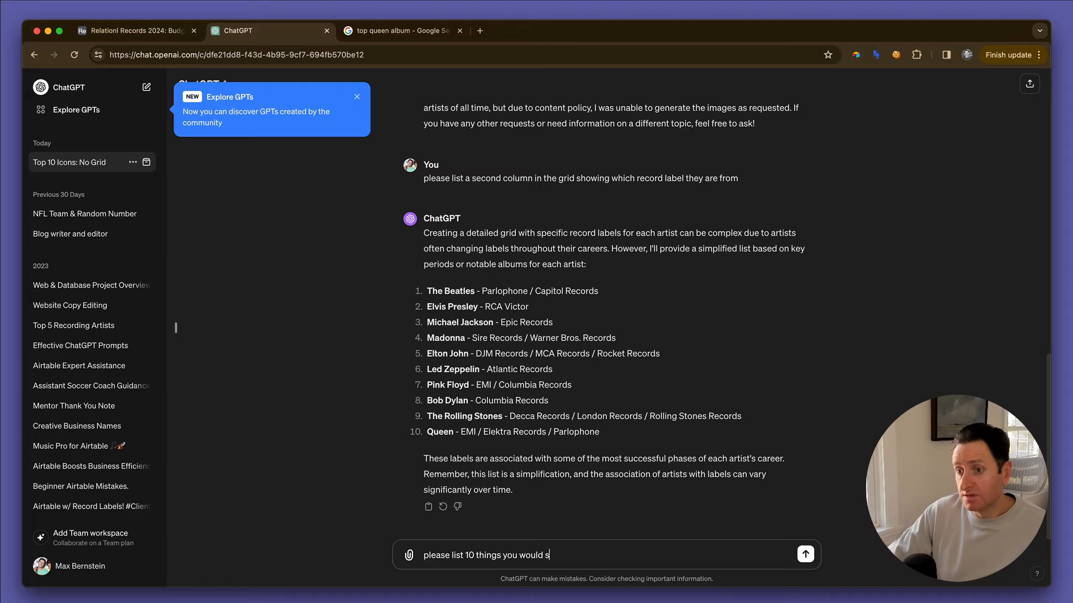
{"action": "type", "text": "pend mon"}
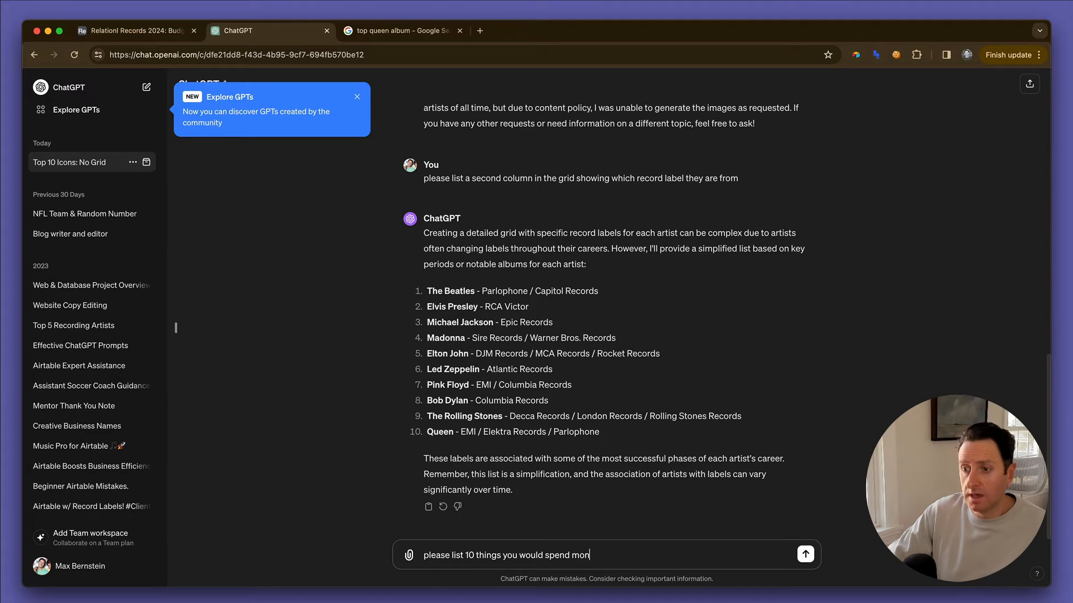
{"action": "type", "text": "ey on "}
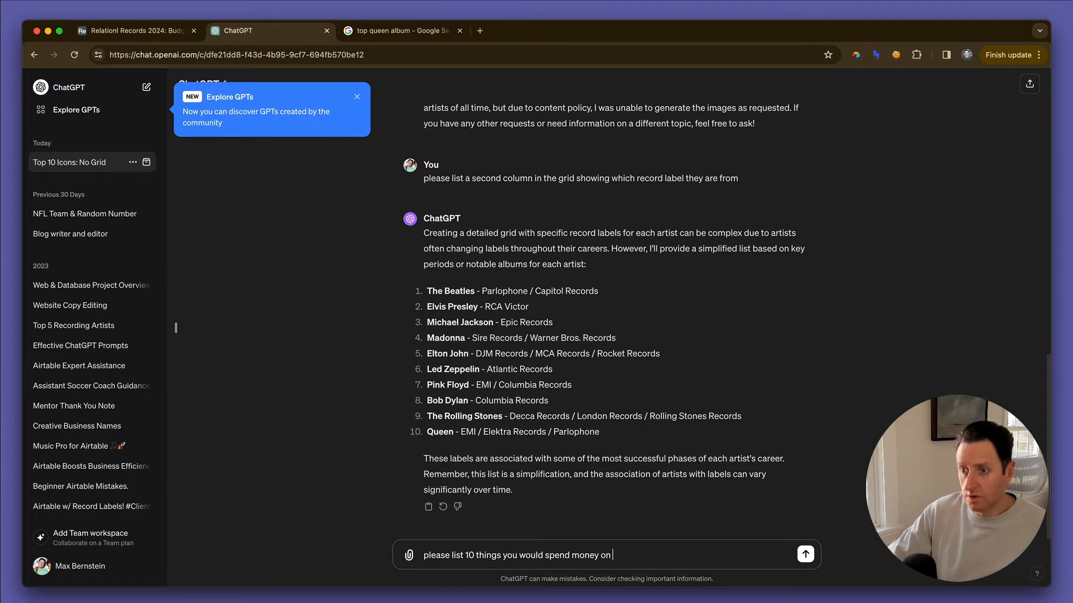
{"action": "type", "text": "at a record"}
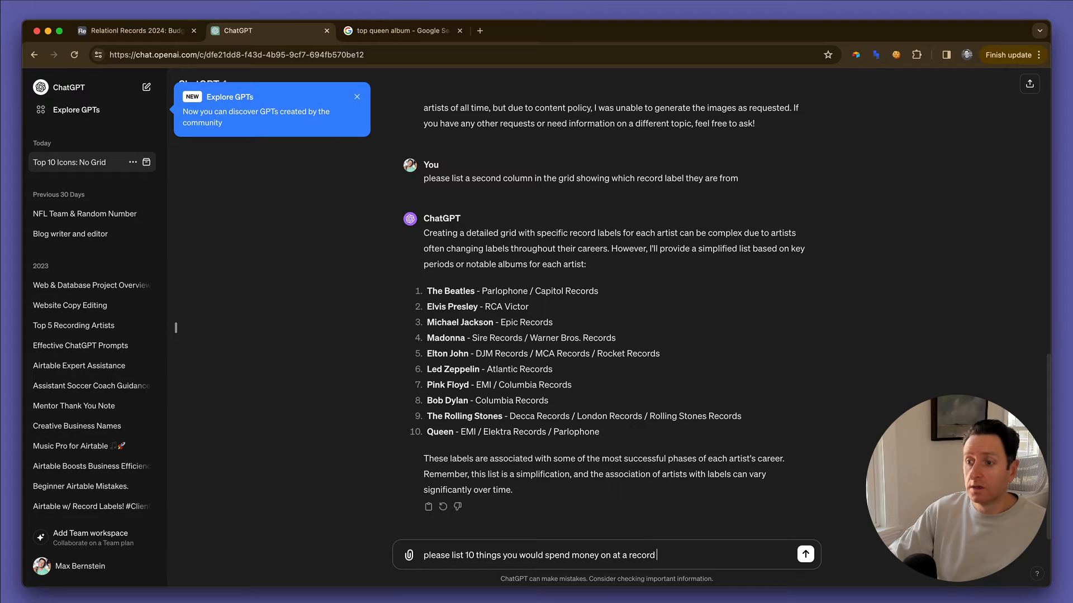
{"action": "type", "text": " label"}
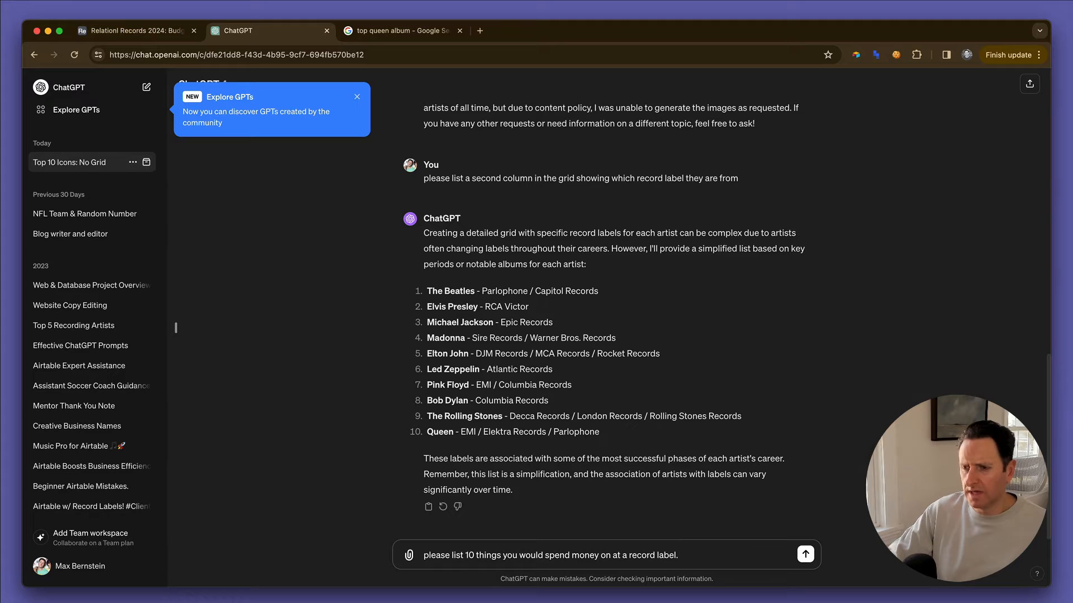
{"action": "type", "text": ". list as a"}
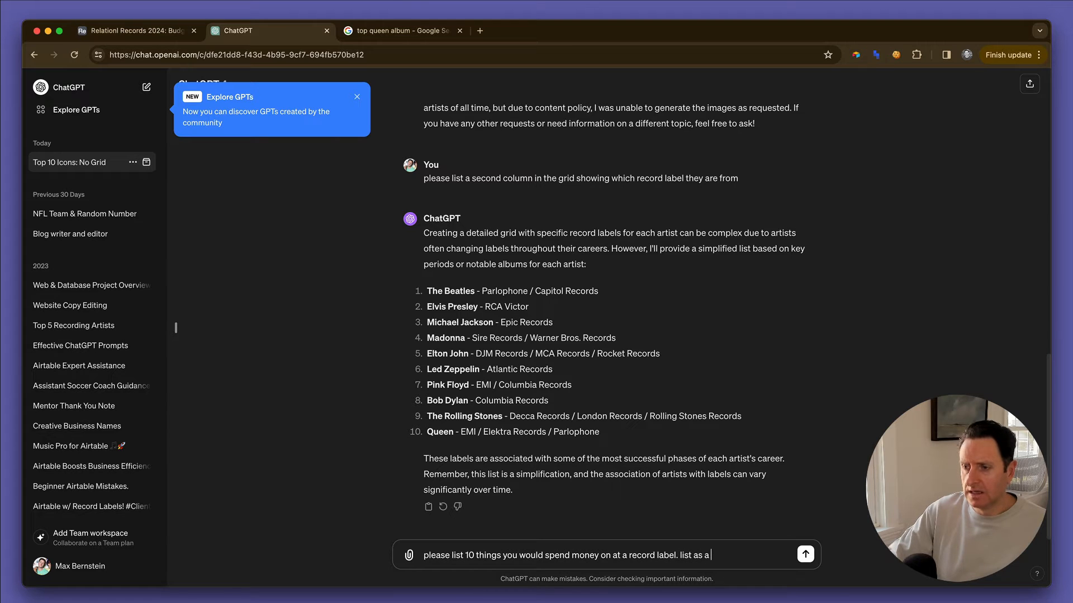
{"action": "type", "text": " g"}
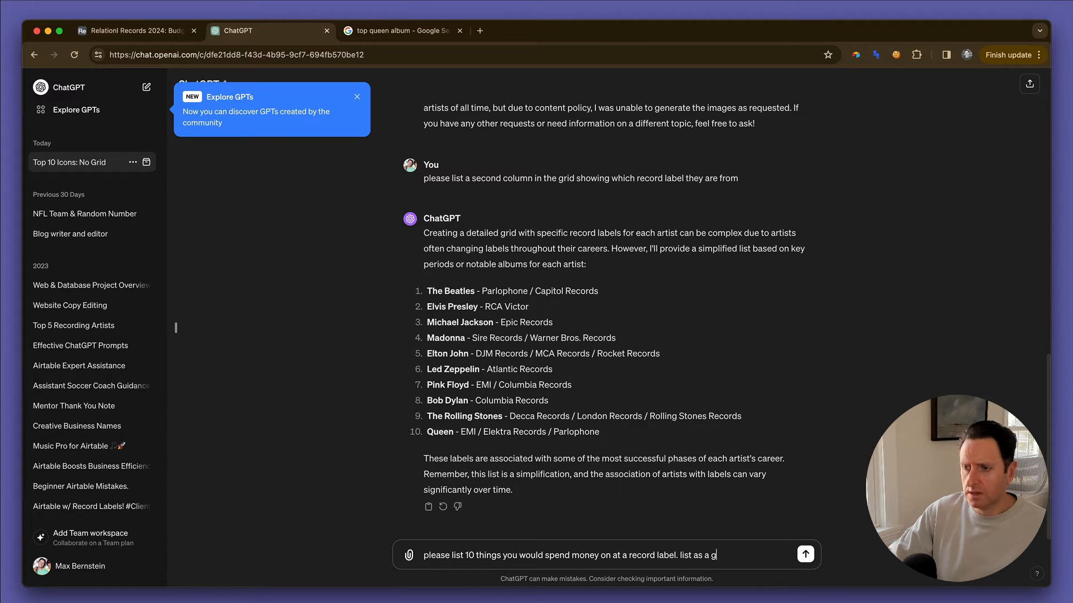
{"action": "type", "text": "rid so i can copy and paste."}
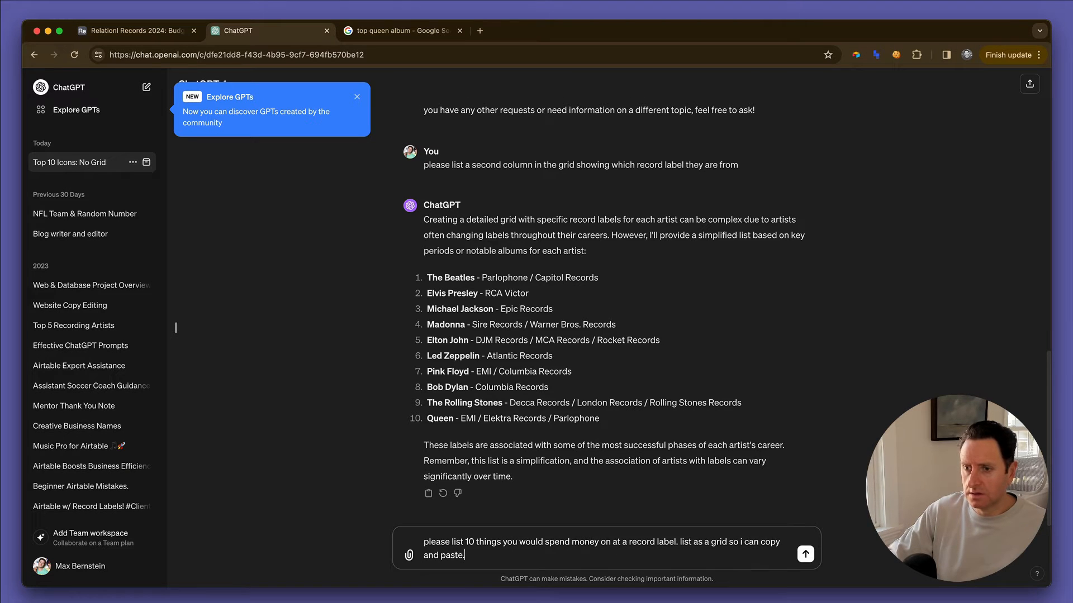
{"action": "key", "text": "Return"}
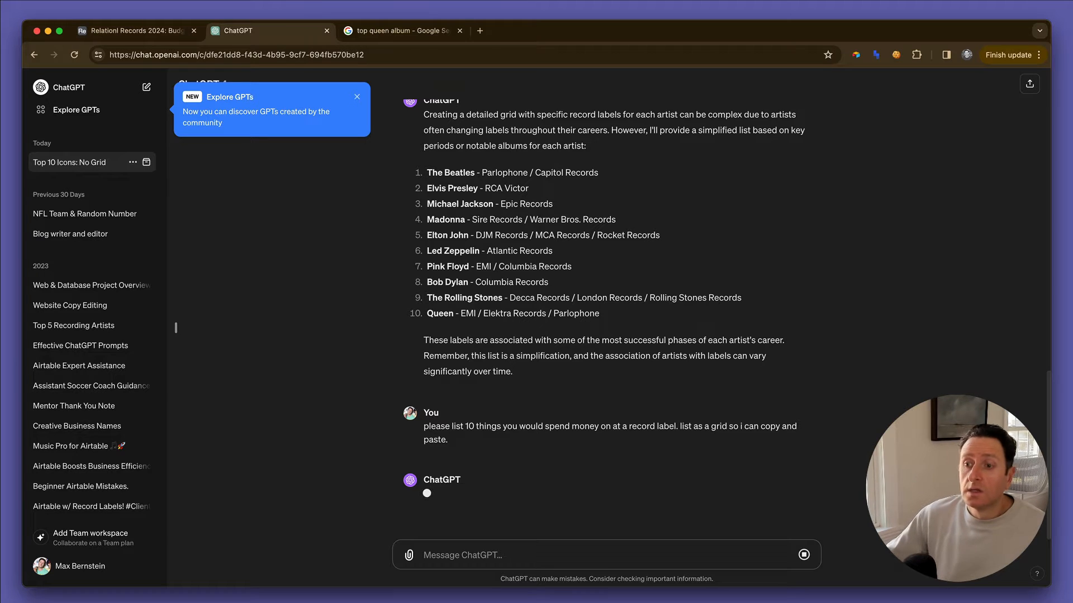
- Back in Airtable, set the budget amounts to $5,500 for Yellow Brick Road, $25,000 for Hound Dog and $85,759 for Thriller
{"action": "key", "text": "ctrl+shift+Tab"}
{"action": "left_click", "coordinate": [513, 331]}
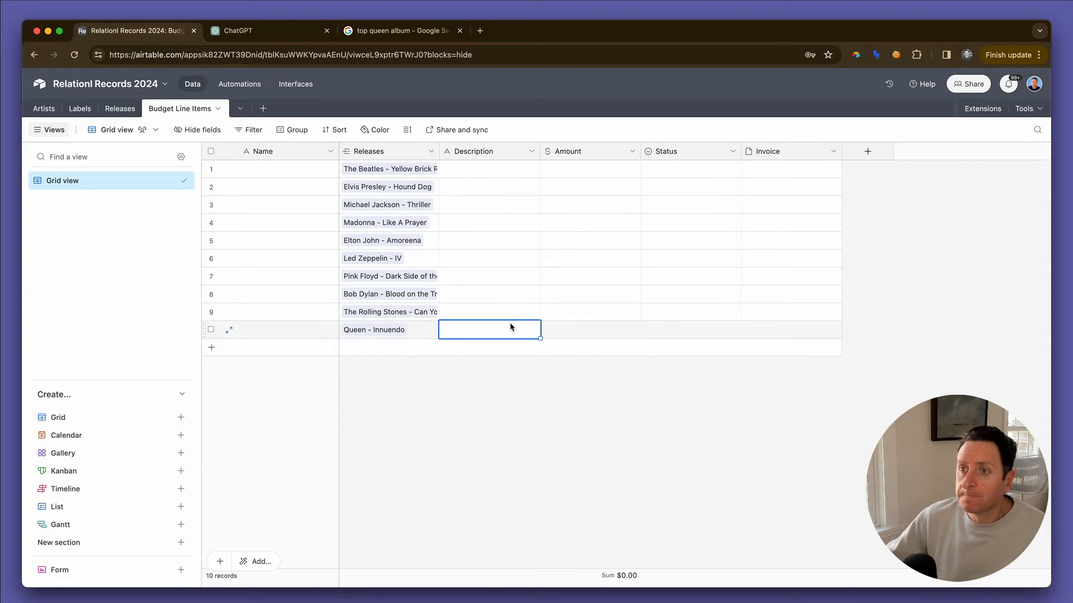
{"action": "left_click", "coordinate": [567, 173]}
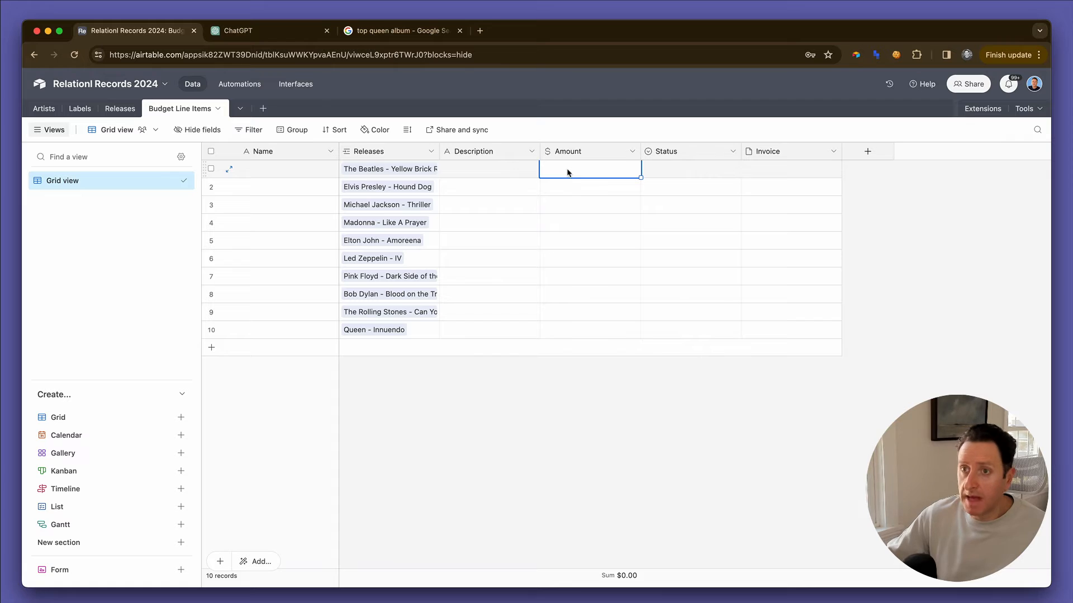
{"action": "type", "text": "5500"}
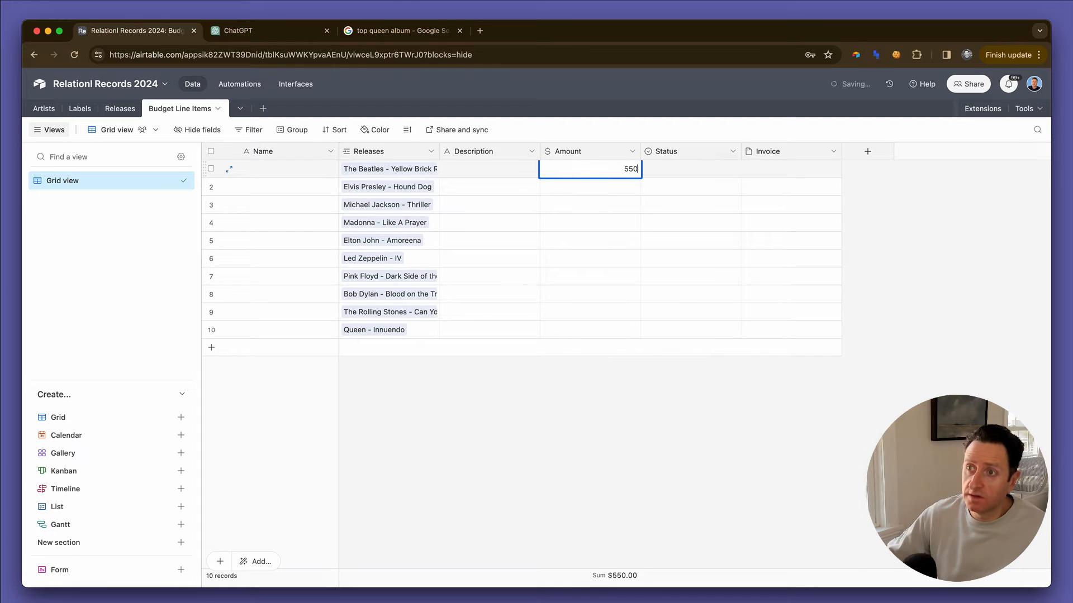
{"action": "key", "text": "Return"}
{"action": "type", "text": "250000"}
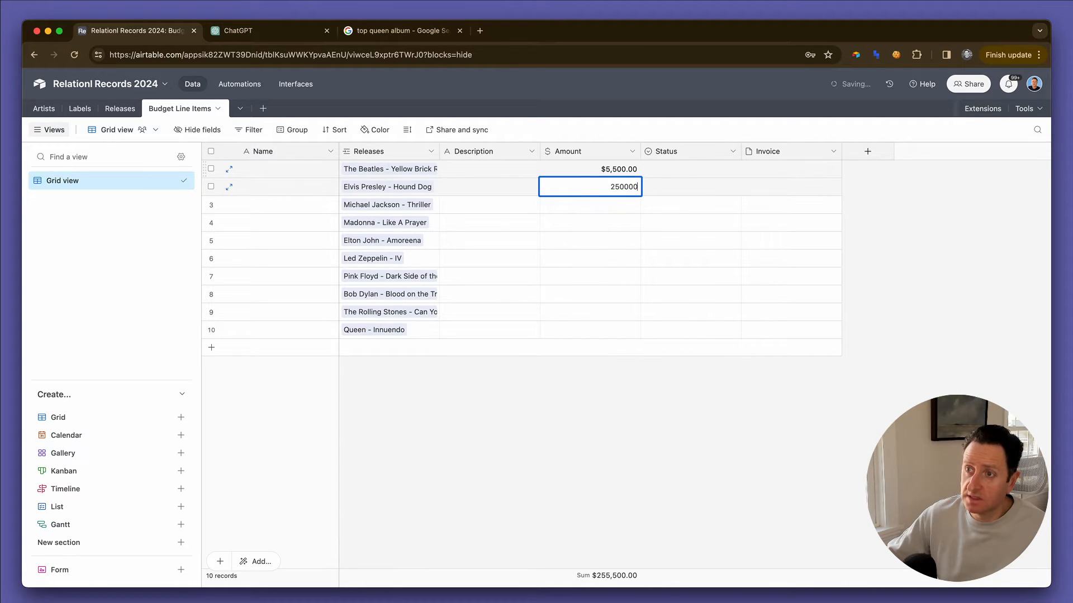
{"action": "key", "text": "BackSpace"}
{"action": "key", "text": "Return"}
{"action": "type", "text": "8"}
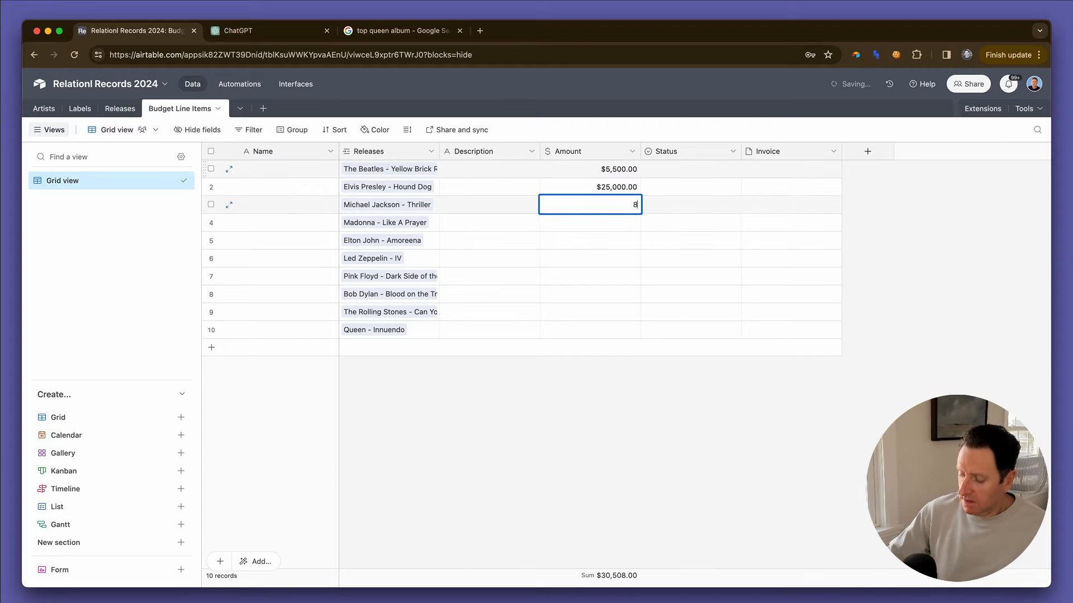
{"action": "type", "text": "5,759"}
{"action": "key", "text": "Return"}
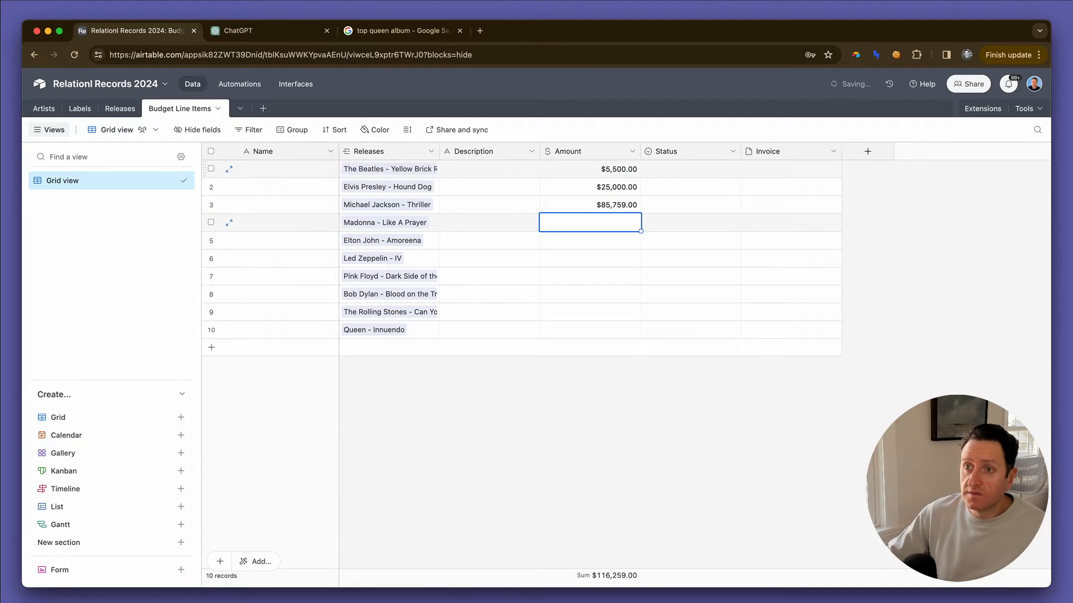
- Set the budget amounts to $5,246 for Like A Prayer, $525 for Amoreena and $8,459 for Led Zeppelin's IV
{"action": "type", "text": "5246"}
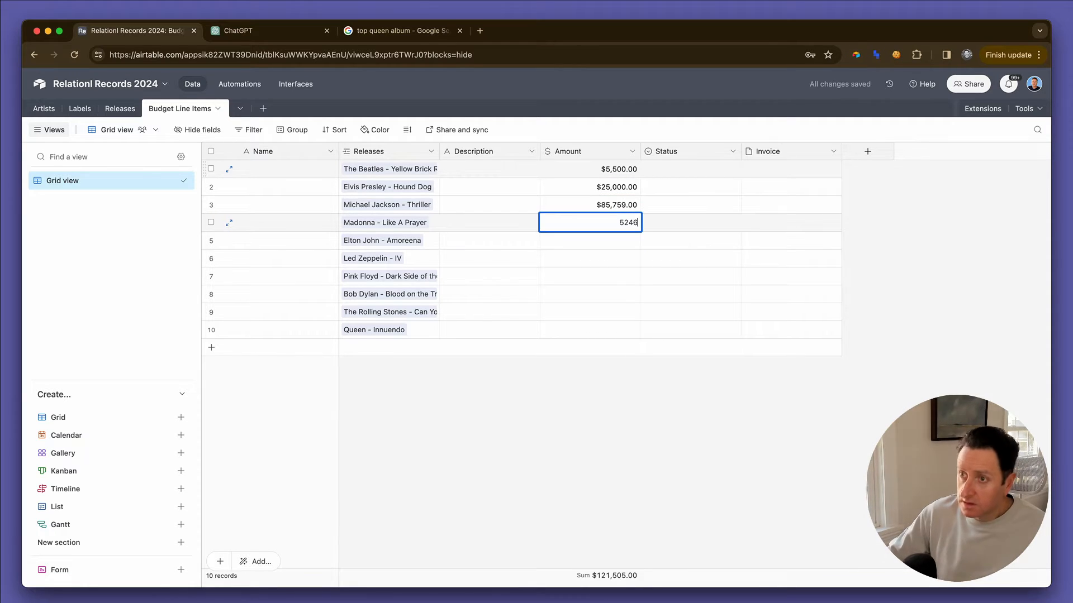
{"action": "key", "text": "Return"}
{"action": "type", "text": "525"}
{"action": "key", "text": "Return"}
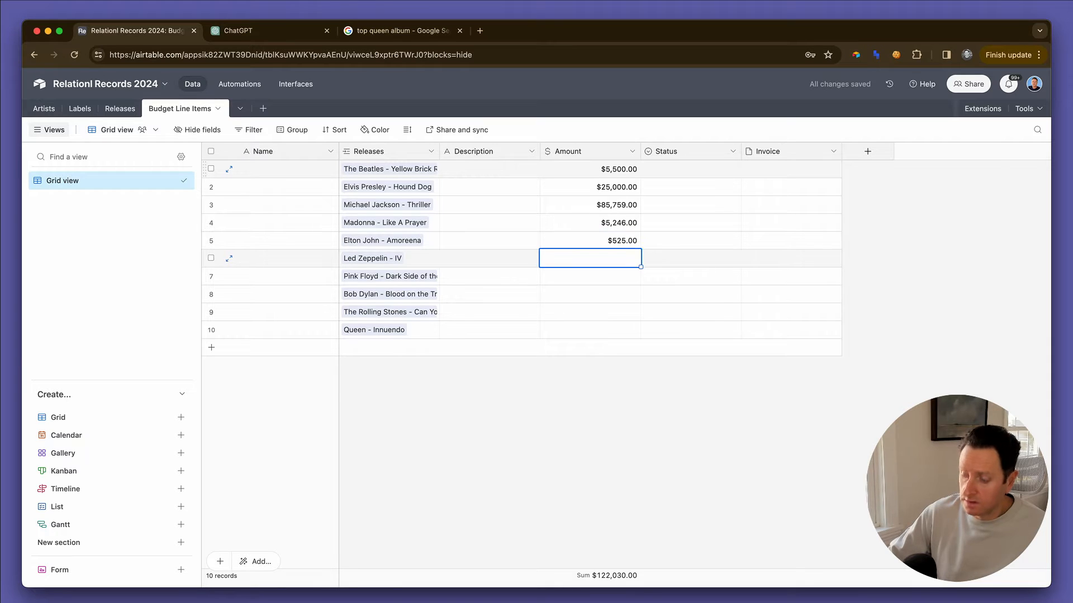
{"action": "type", "text": "8459"}
{"action": "key", "text": "Return"}
- Set the amounts of the Pink Floyd, Bob Dylan, Rolling Stones and Queen line items to $9,800, $6,532, $2,585 and $5,200
{"action": "type", "text": "9,8"}
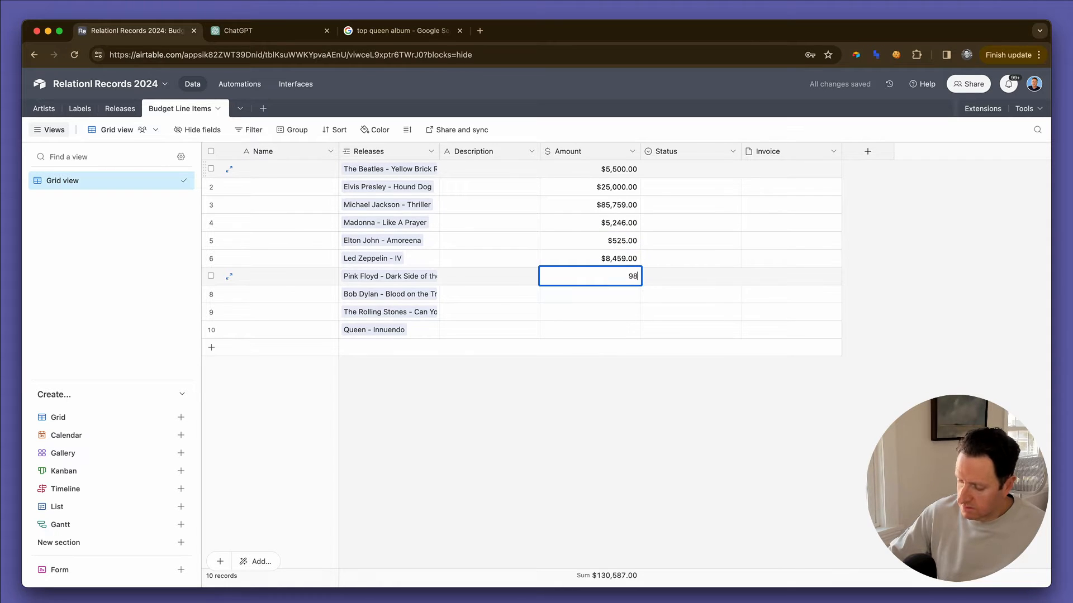
{"action": "type", "text": "00"}
{"action": "key", "text": "Return"}
{"action": "type", "text": "6532"}
{"action": "key", "text": "Return"}
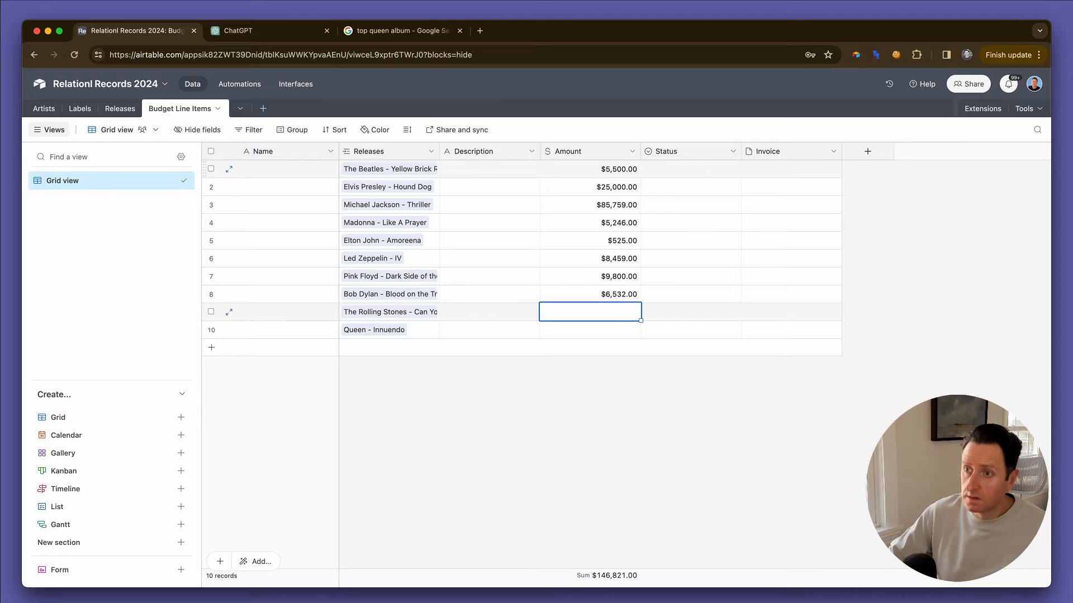
{"action": "type", "text": "2585"}
{"action": "key", "text": "Return"}
{"action": "type", "text": "52"}
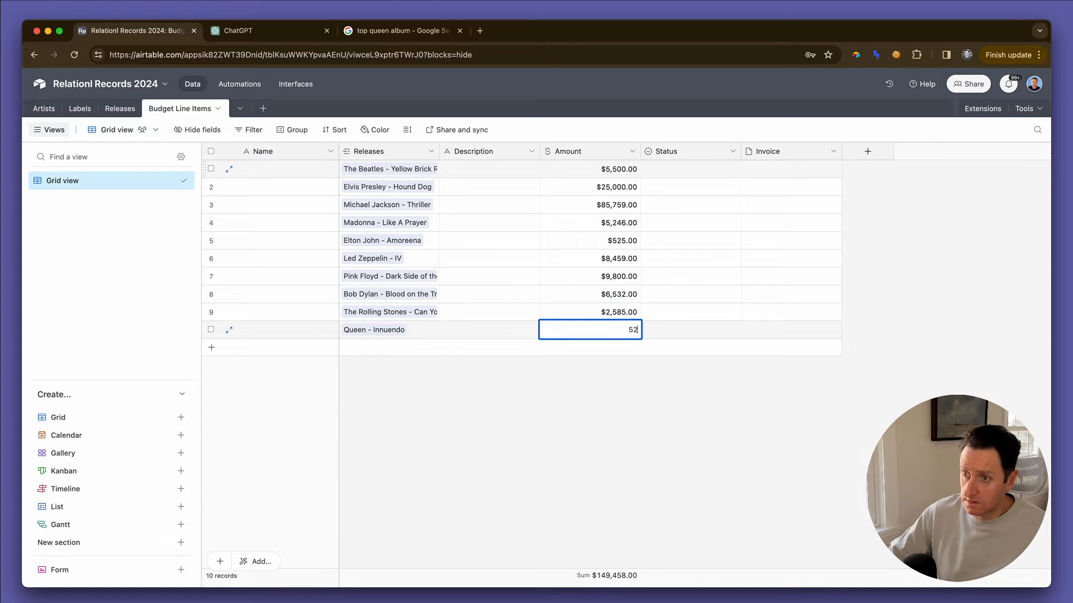
{"action": "type", "text": "50"}
{"action": "key", "text": "Return"}
- Switch to ChatGPT and try to select only the Investment Area entries of its record label grid
{"action": "key", "text": "ctrl+Tab"}
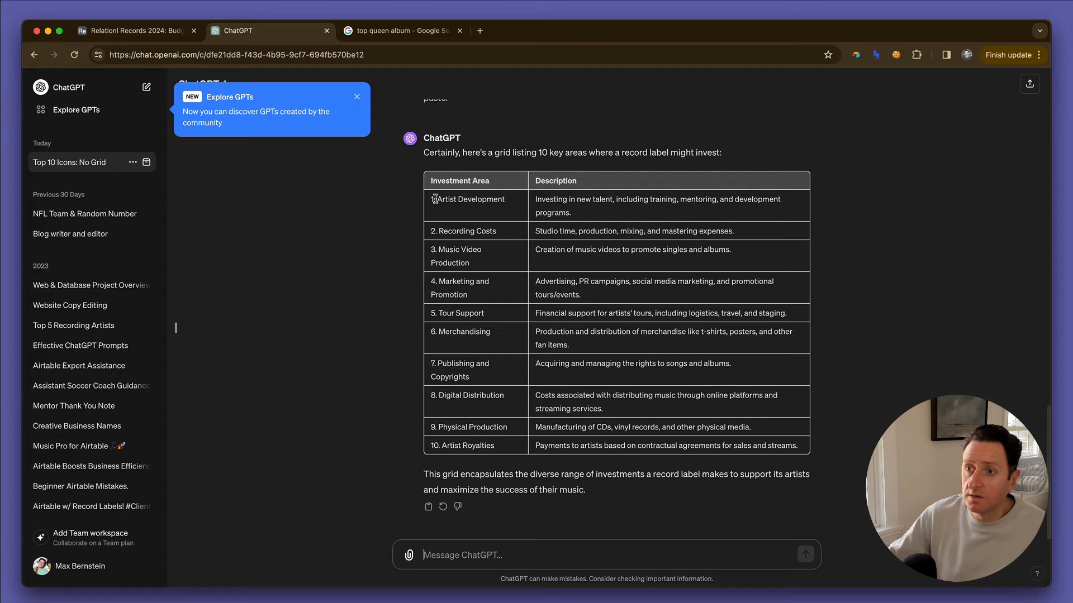
{"action": "left_click_drag", "start_coordinate": [435, 199], "coordinate": [513, 445]}
{"action": "left_click", "coordinate": [515, 447]}
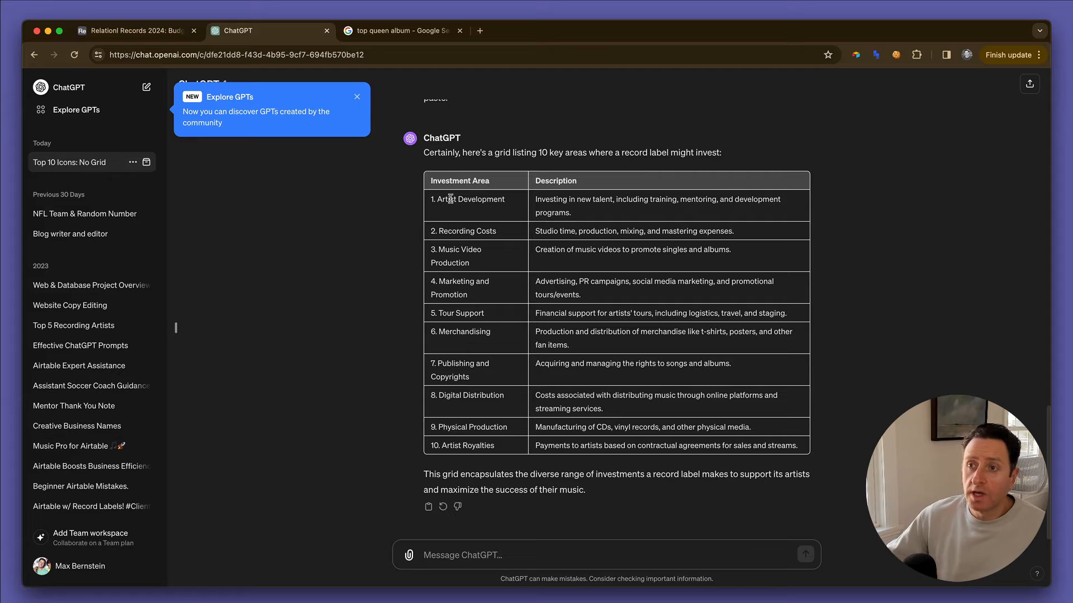
- Return to Airtable and describe the Yellow Brick Road budget line item as "Influencer marketing"
{"action": "key", "text": "ctrl+shift+Tab"}
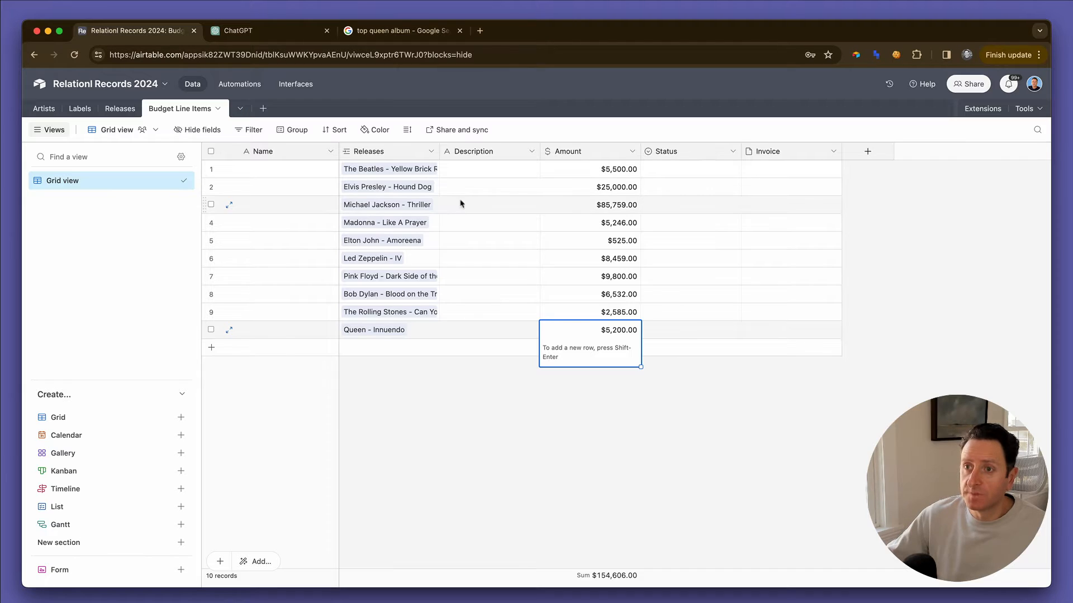
{"action": "left_click", "coordinate": [475, 176]}
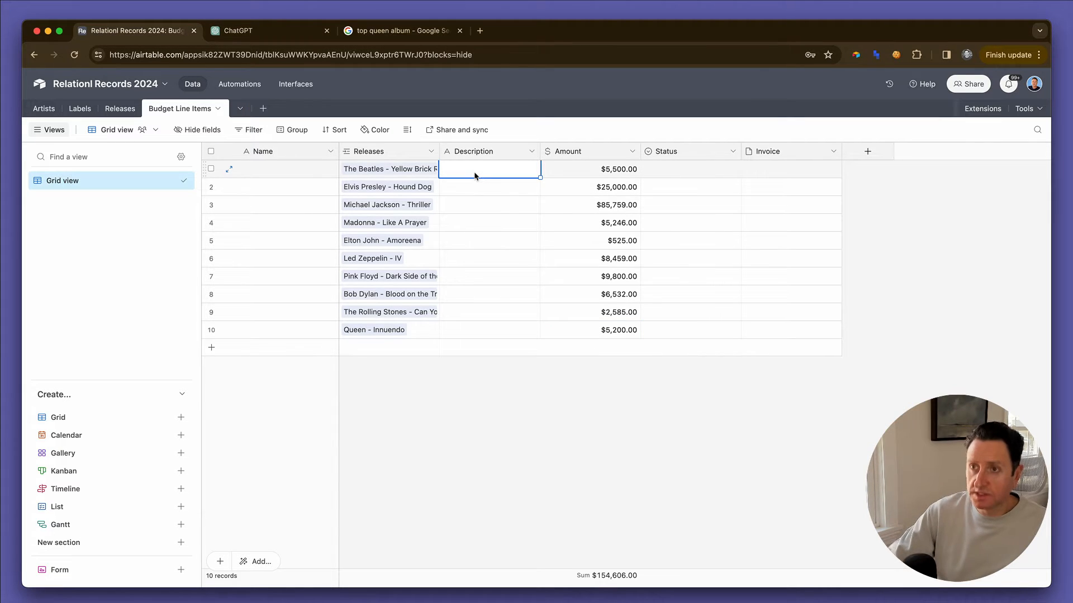
{"action": "type", "text": "Influenver"}
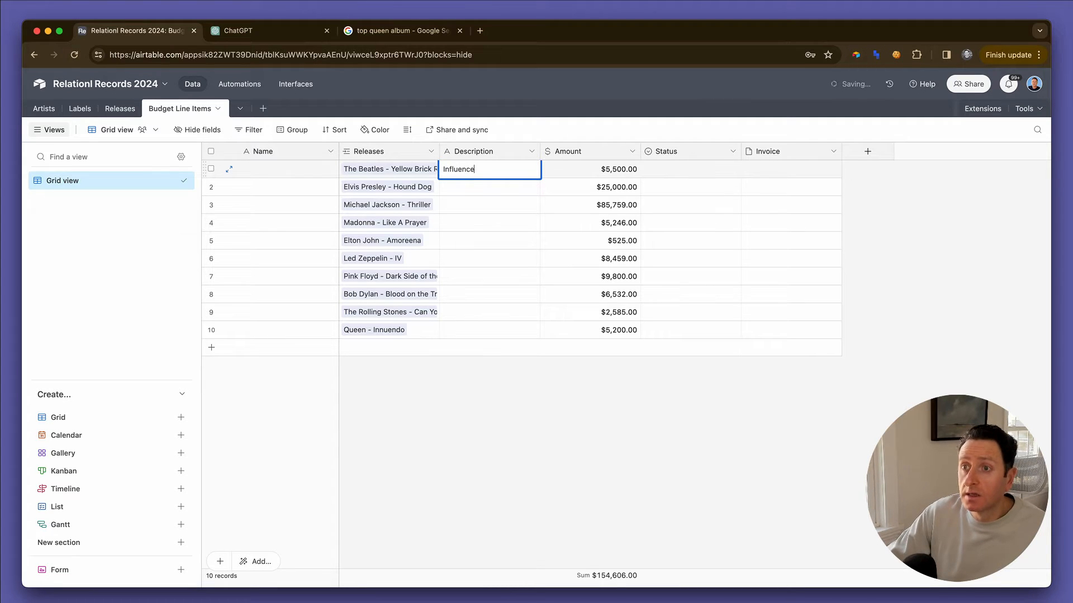
{"action": "type", "text": " marketing"}
{"action": "key", "text": "Return"}
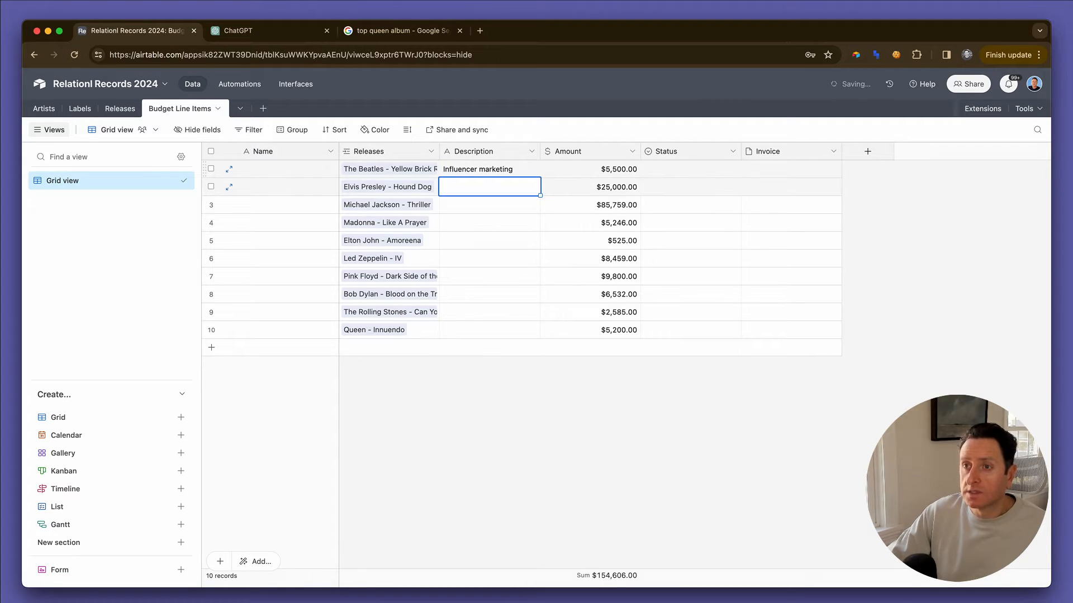
- Describe the Hound Dog budget line item as "Roadside billboard"
{"action": "type", "text": "OOH"}
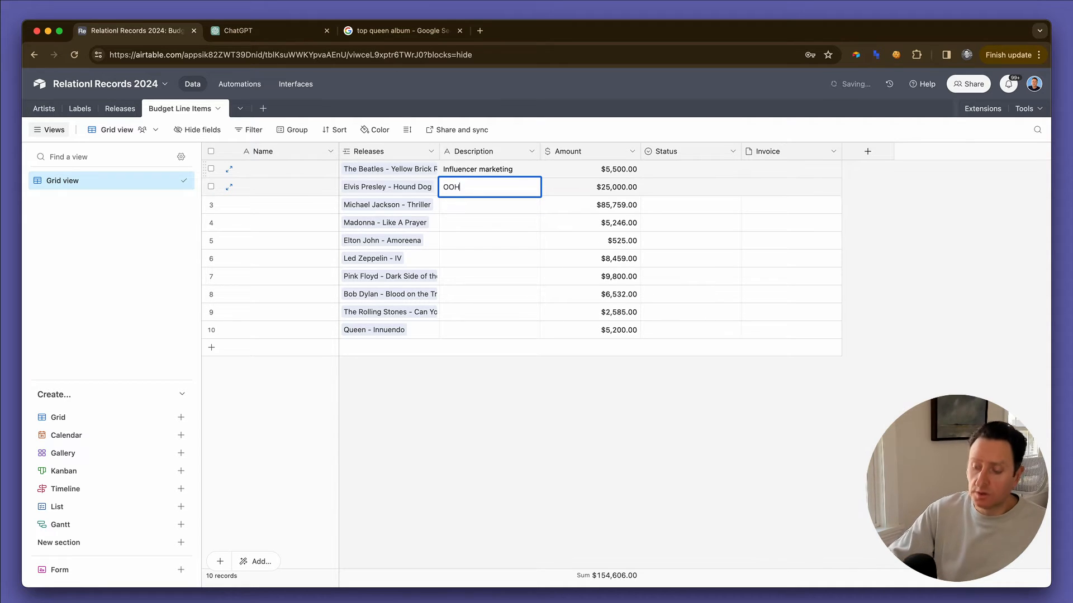
{"action": "key", "text": "BackSpace"}
{"action": "key", "text": "BackSpace"}
{"action": "key", "text": "BackSpace"}
{"action": "type", "text": "Roadsi"}
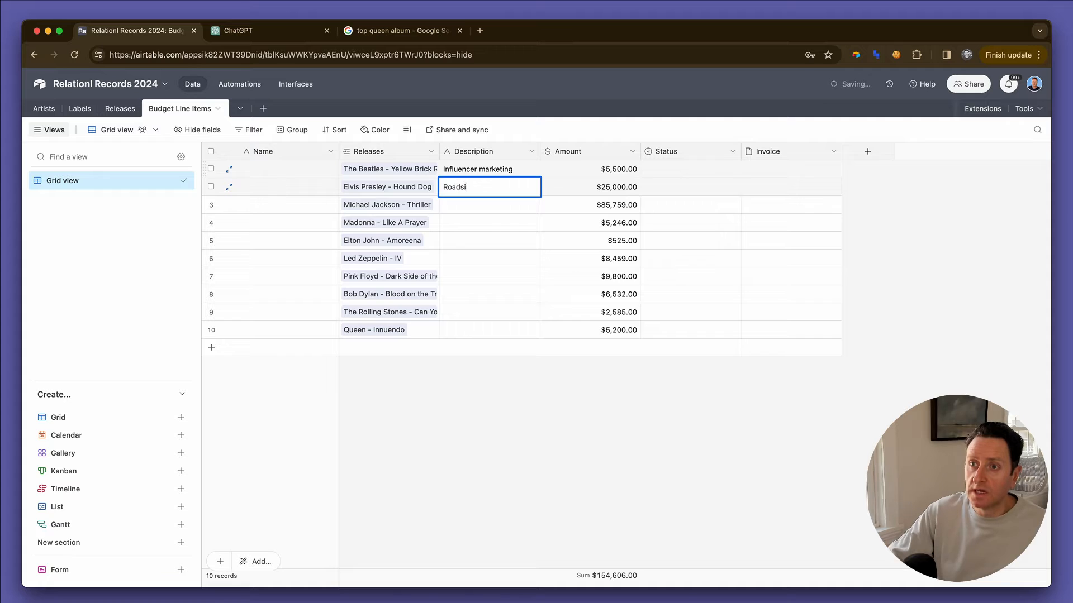
{"action": "type", "text": "de billboa"}
{"action": "key", "text": "BackSpace"}
{"action": "type", "text": "boa"}
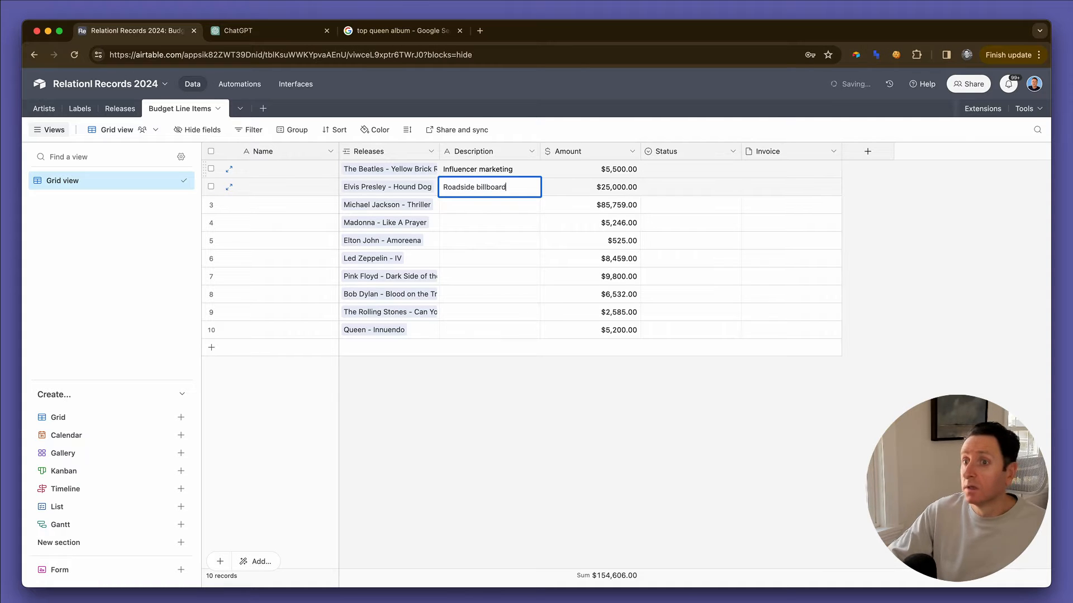
{"action": "key", "text": "Return"}
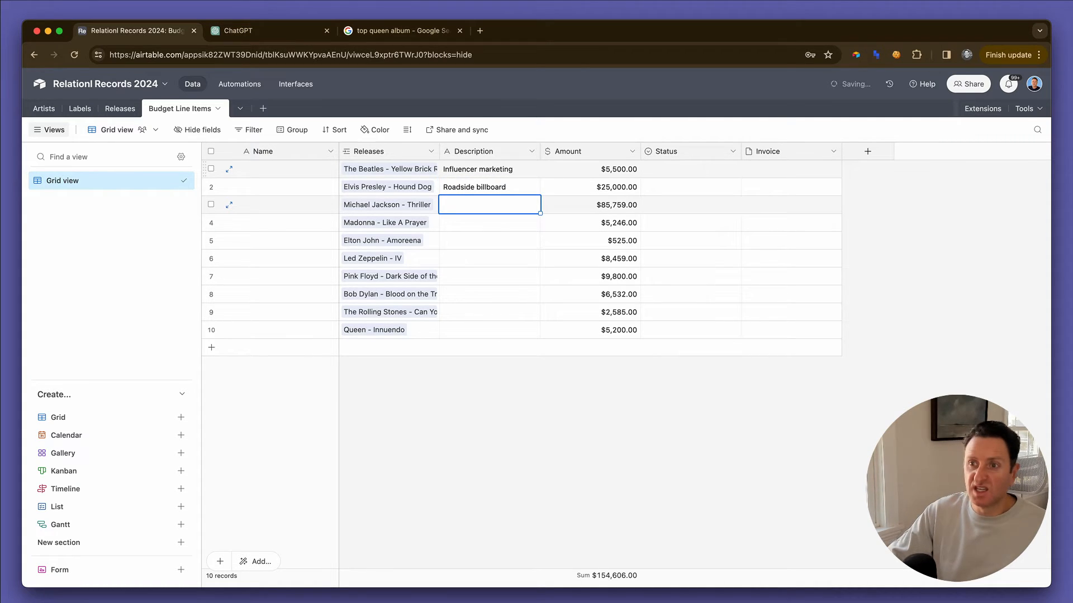
- Describe the Thriller line item as "Indie publicist" and the Like A Prayer line item as "Digital ads"
{"action": "type", "text": "Indie p"}
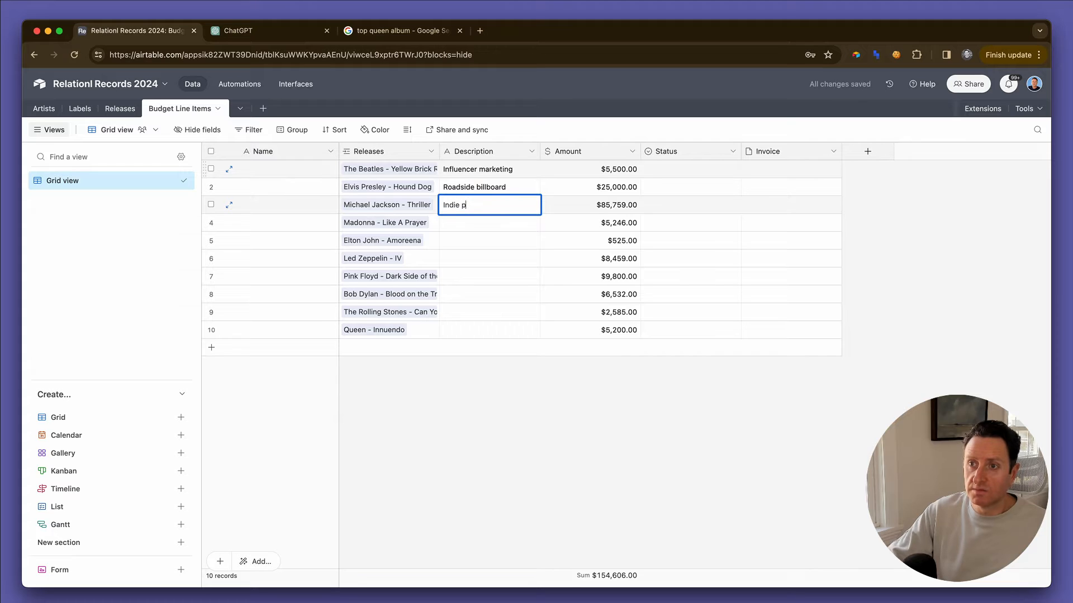
{"action": "type", "text": "ublicist"}
{"action": "key", "text": "Return"}
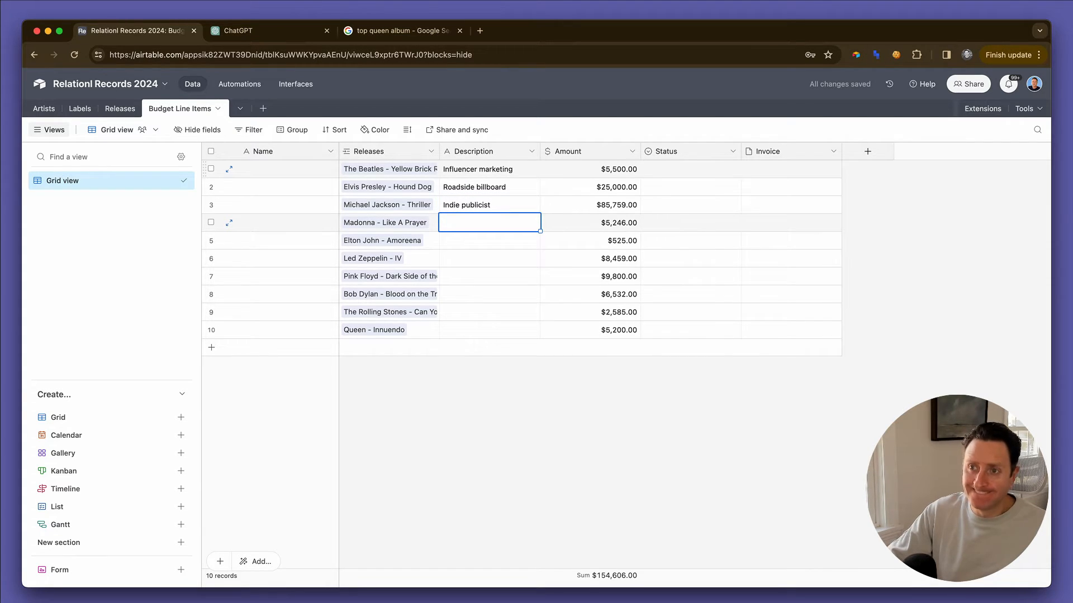
{"action": "type", "text": "Digi"}
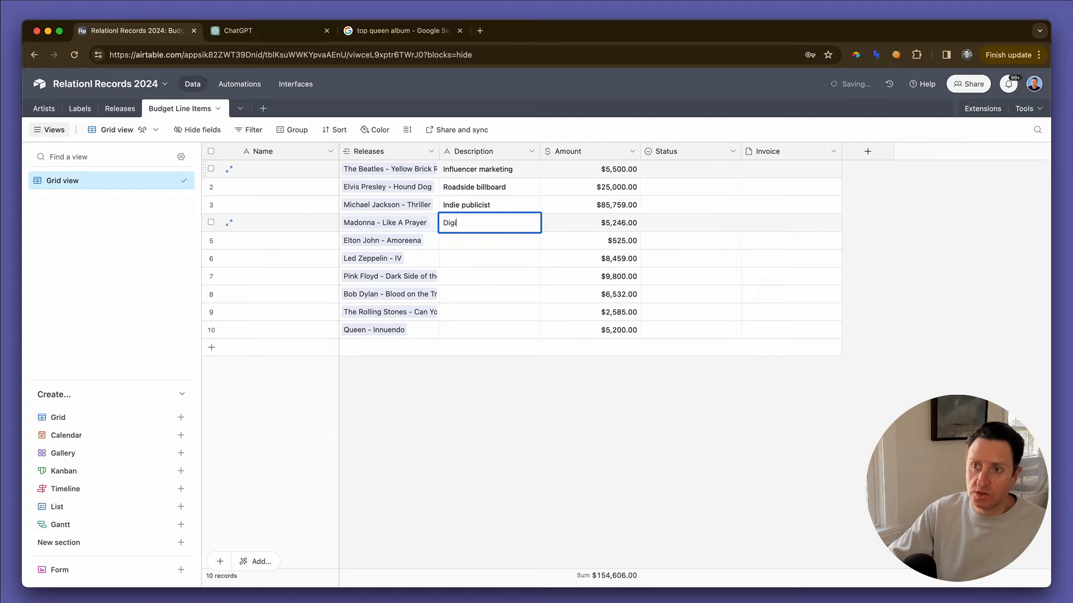
{"action": "type", "text": "tal asd"}
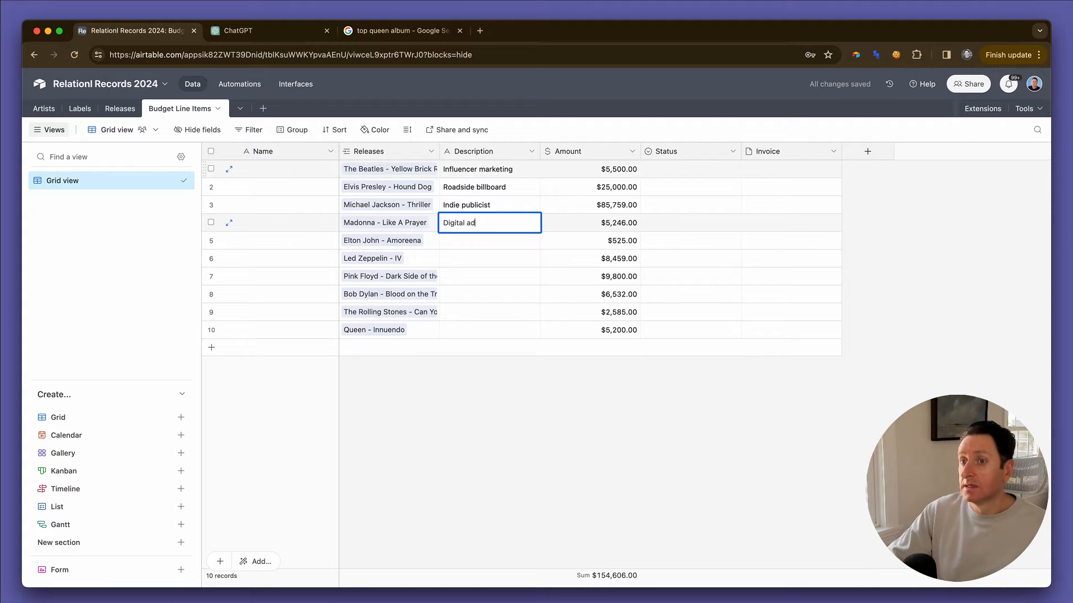
{"action": "key", "text": "Return"}
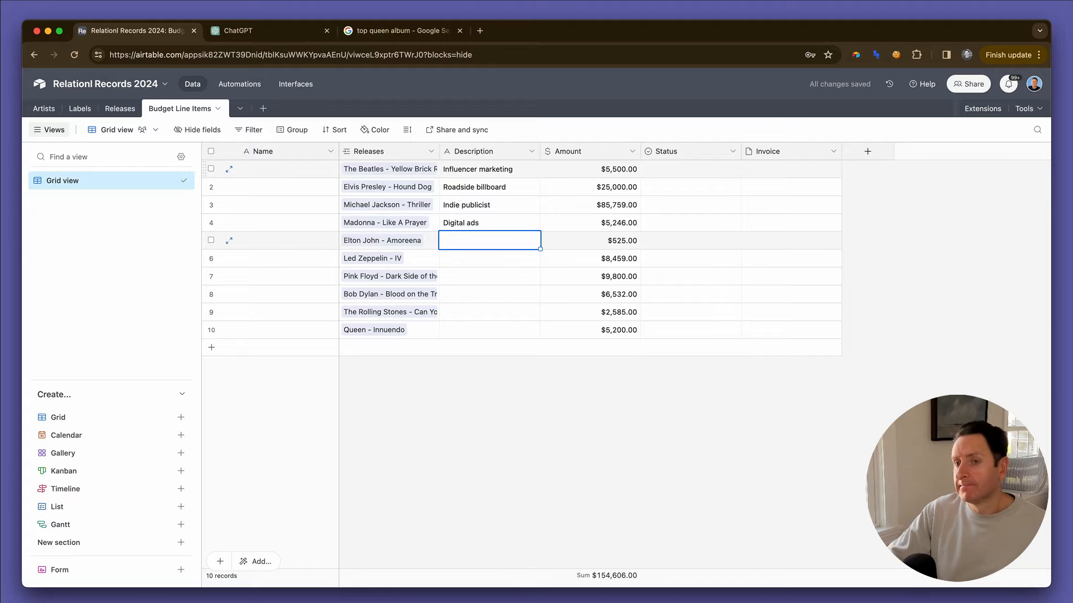
- Describe the Amoreena line item as "Website design" and the Led Zeppelin IV line item as "Street team activation"
{"action": "type", "text": "Web"}
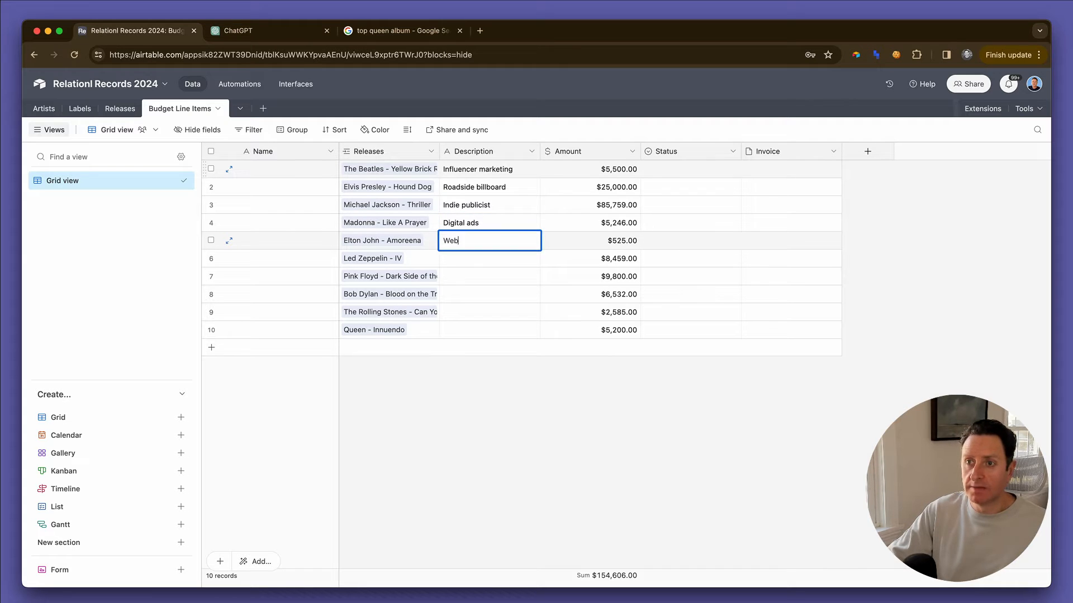
{"action": "type", "text": "site design"}
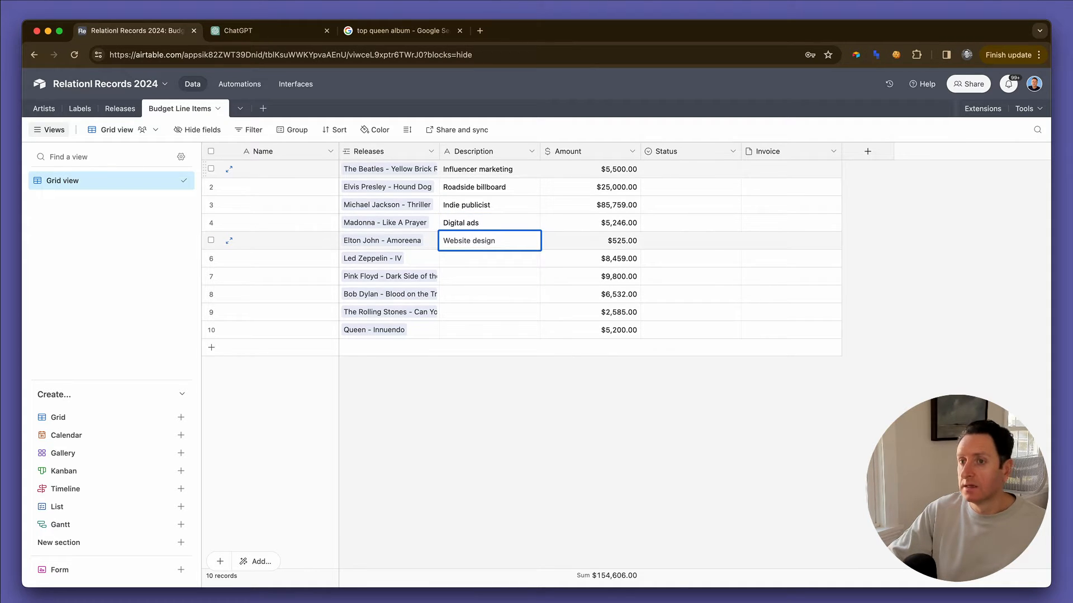
{"action": "key", "text": "Return"}
{"action": "type", "text": "Stree"}
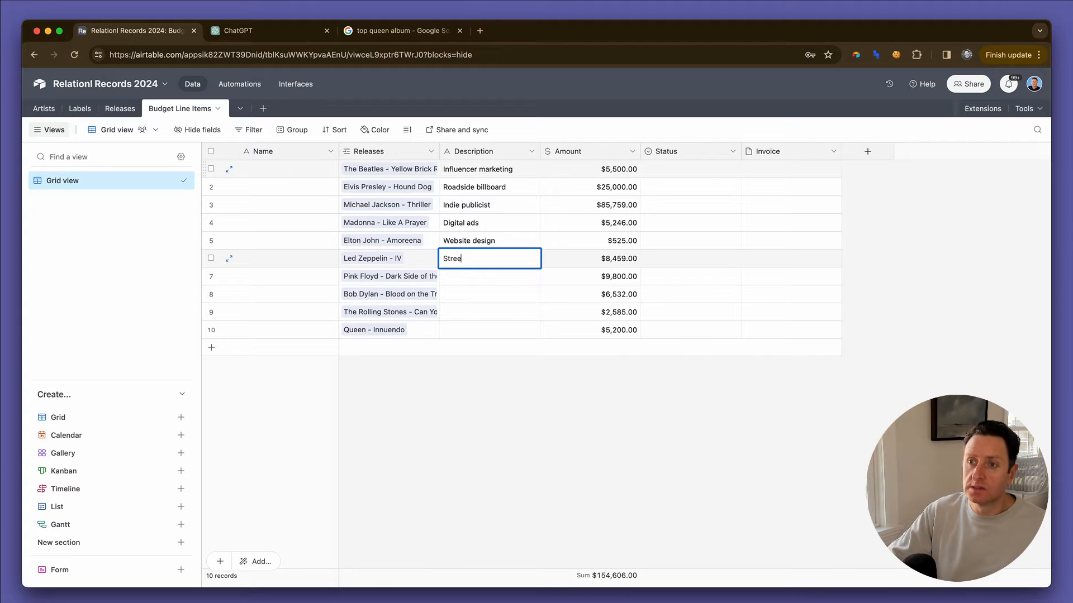
{"action": "type", "text": "vation"}
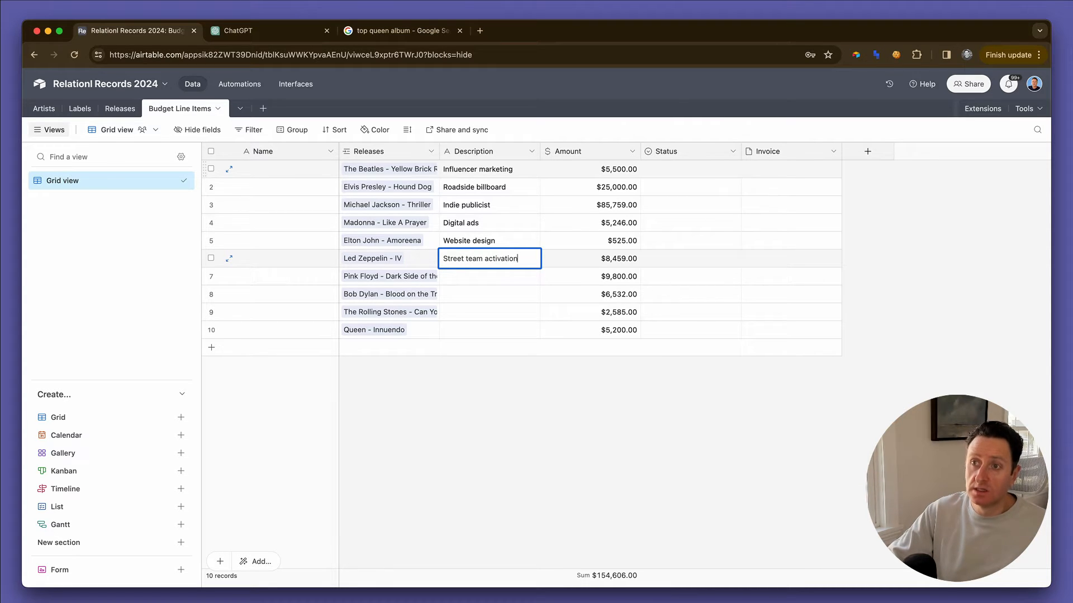
{"action": "key", "text": "Return"}
- Describe the Pink Floyd line item as "Misc digital marketing"
{"action": "type", "text": "Influie"}
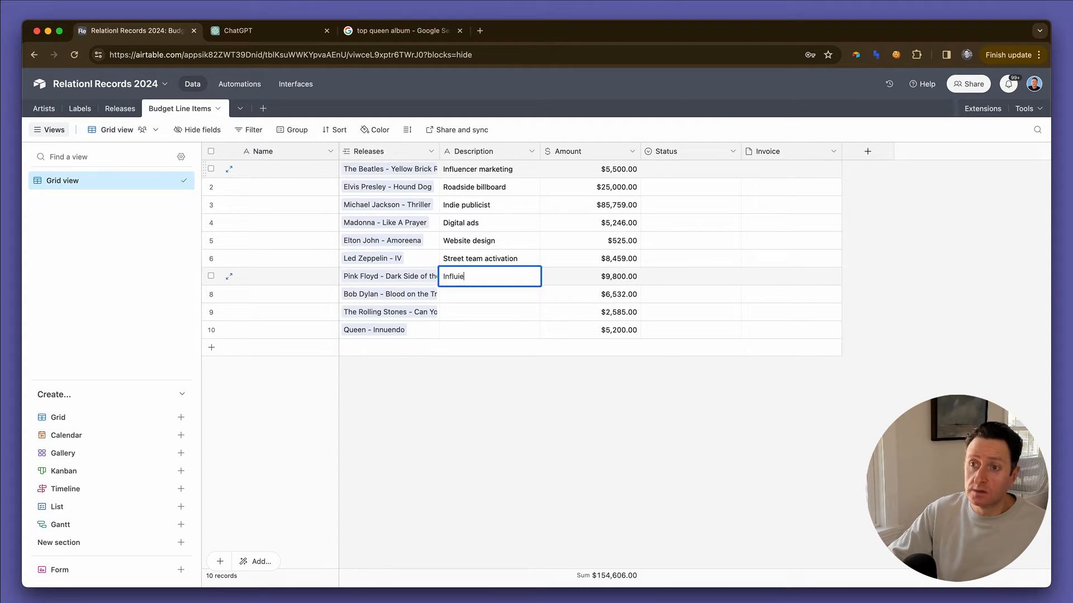
{"action": "key", "text": "BackSpace"}
{"action": "key", "text": "BackSpace"}
{"action": "key", "text": "BackSpace"}
{"action": "key", "text": "BackSpace"}
{"action": "key", "text": "BackSpace"}
{"action": "type", "text": "D"}
{"action": "key", "text": "BackSpace"}
{"action": "type", "text": "Mis"}
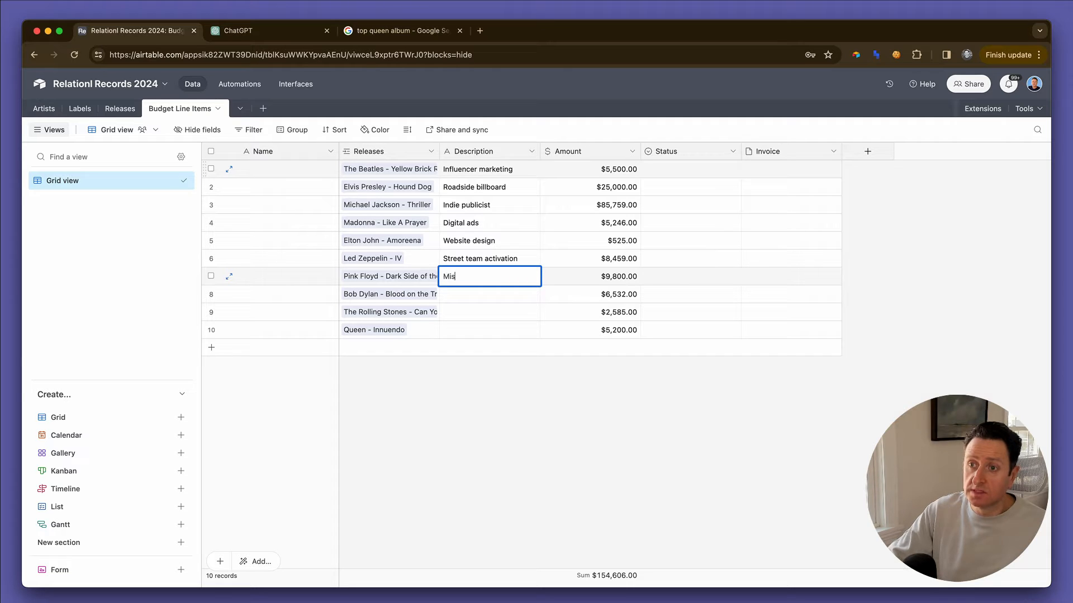
{"action": "type", "text": "c digital marketing"}
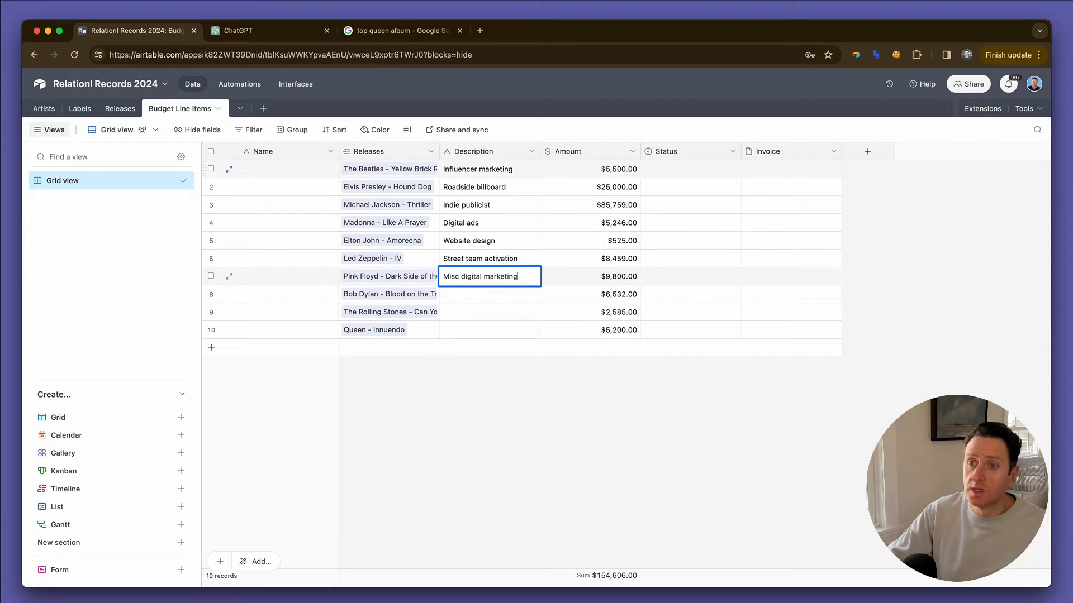
{"action": "key", "text": "Return"}
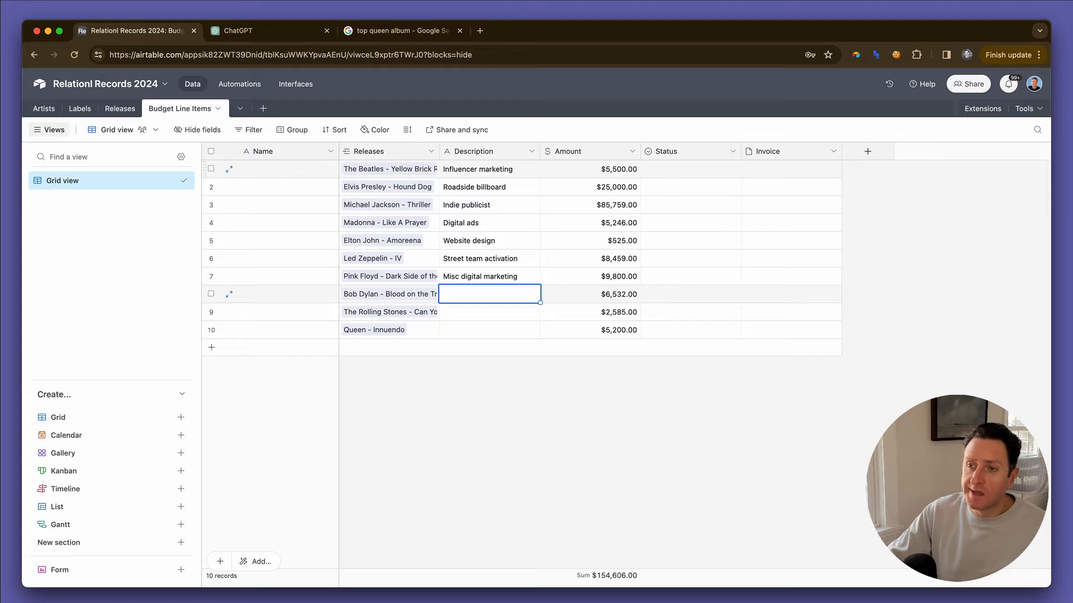
- Describe the Bob Dylan line item as "Radio promo" and the Rolling Stones line item as "Influencer marketing"
{"action": "type", "text": "Radio promo"}
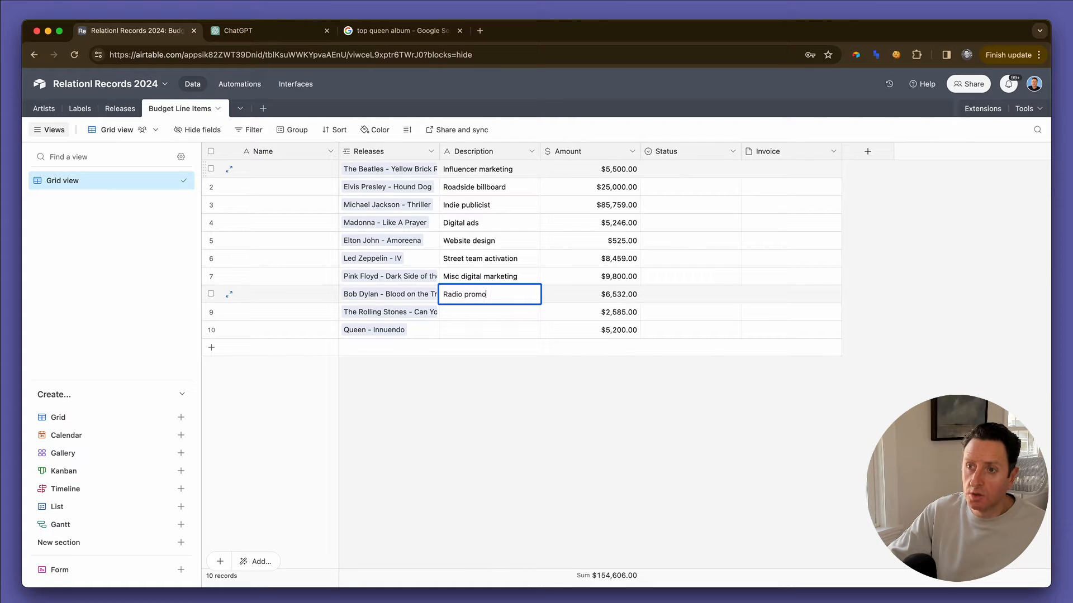
{"action": "key", "text": "Return"}
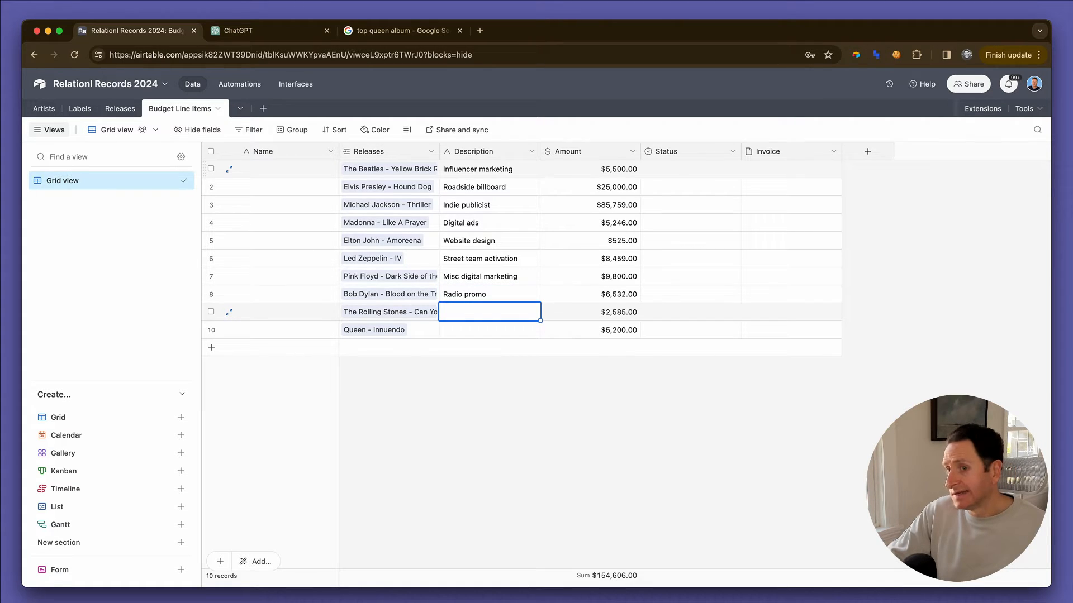
{"action": "type", "text": "Sut"}
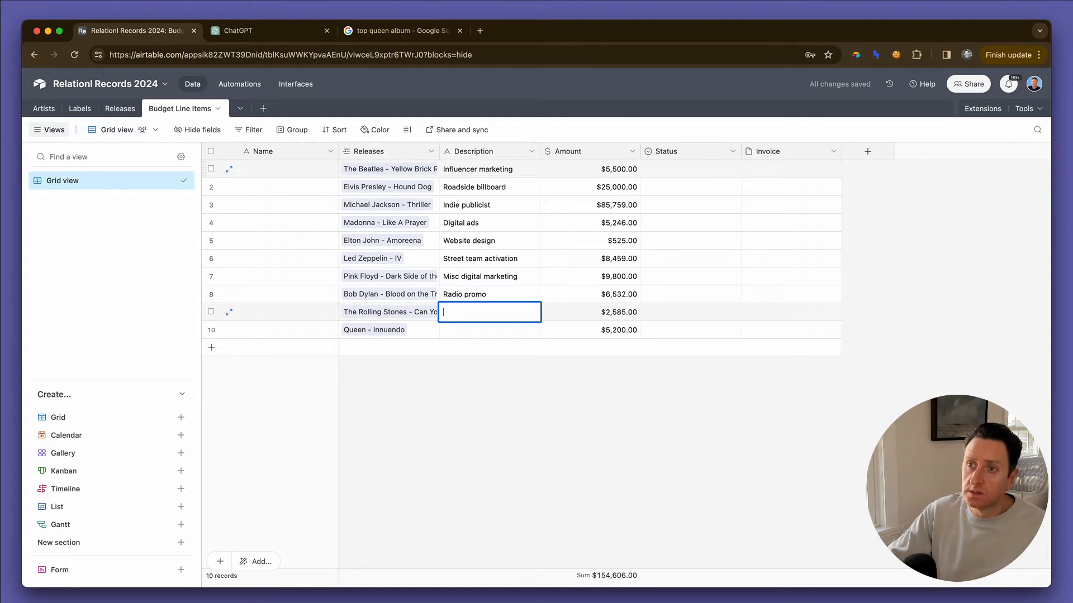
{"action": "type", "text": "Infl"}
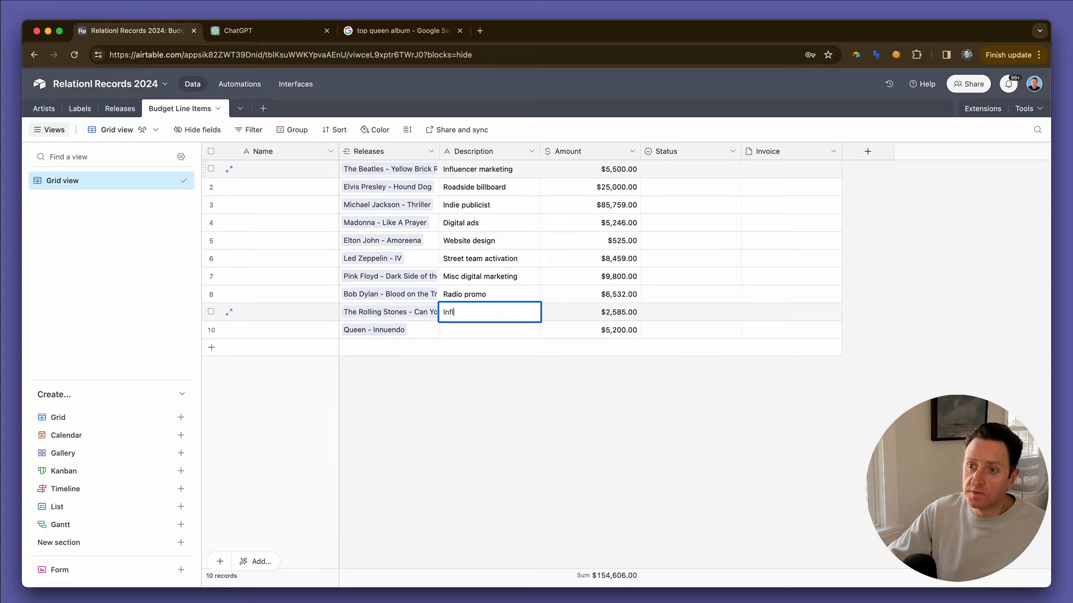
{"action": "type", "text": "uencer marketing"}
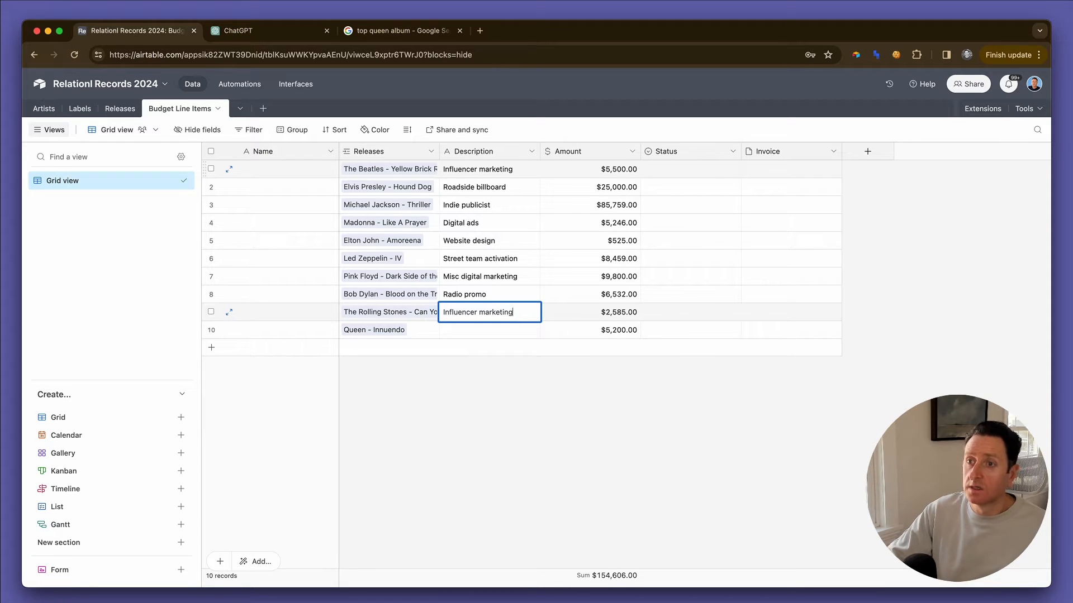
{"action": "key", "text": "Return"}
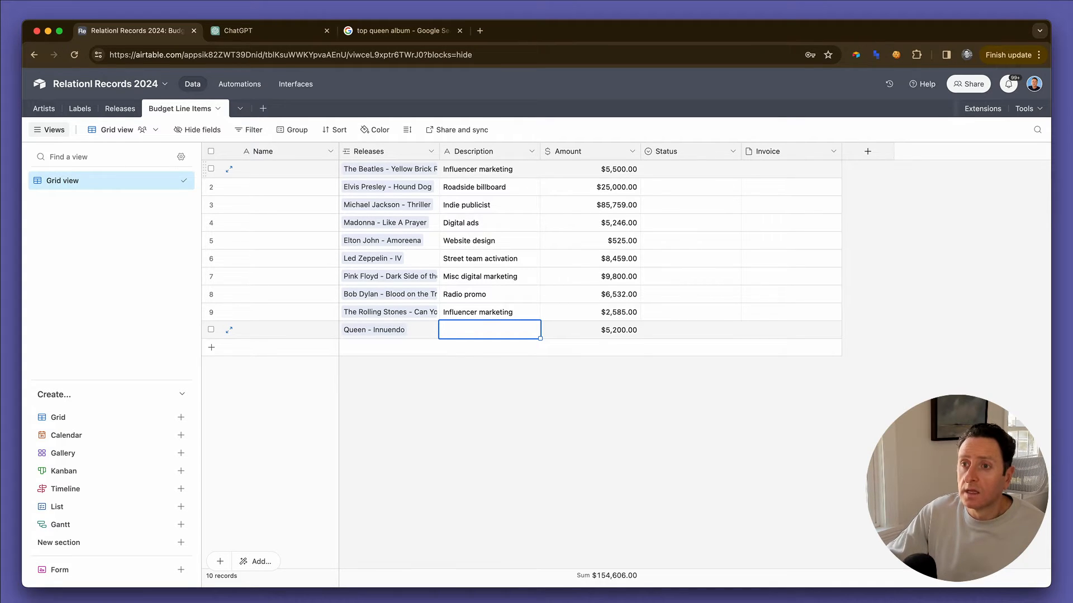
- Describe the Queen - Innuendo line item as "Pop-up shop activation"
{"action": "type", "text": "Pop"}
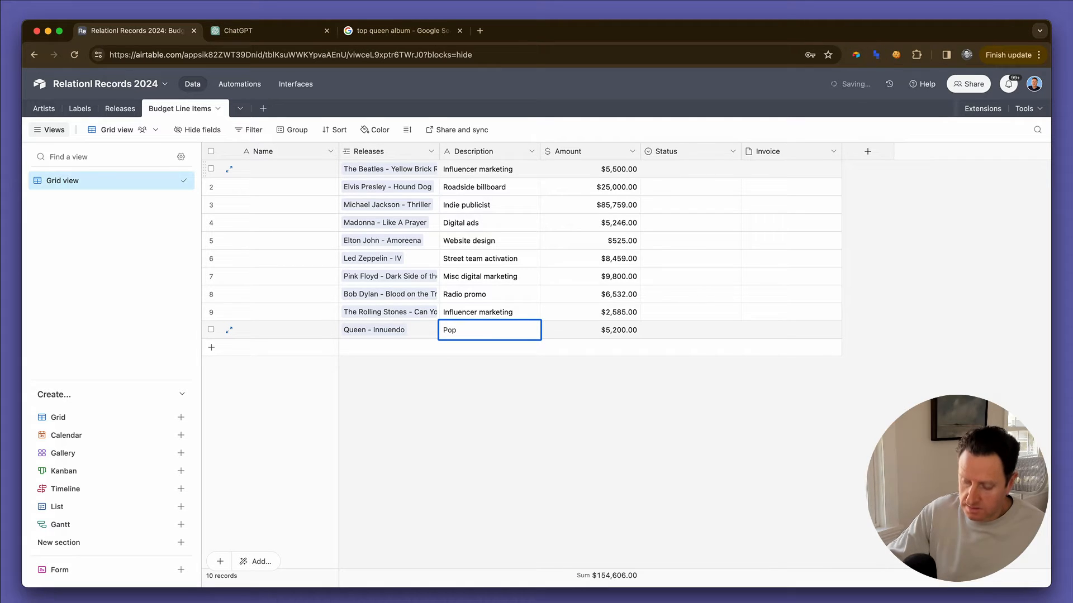
{"action": "type", "text": "=uup shop ac"}
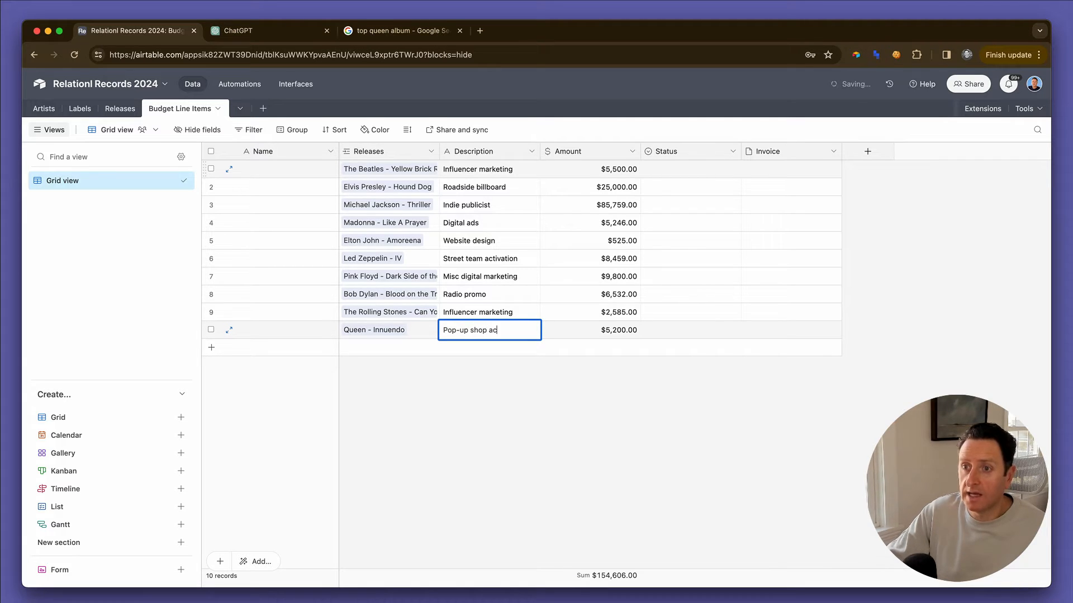
{"action": "type", "text": "tivation"}
{"action": "key", "text": "Tab"}
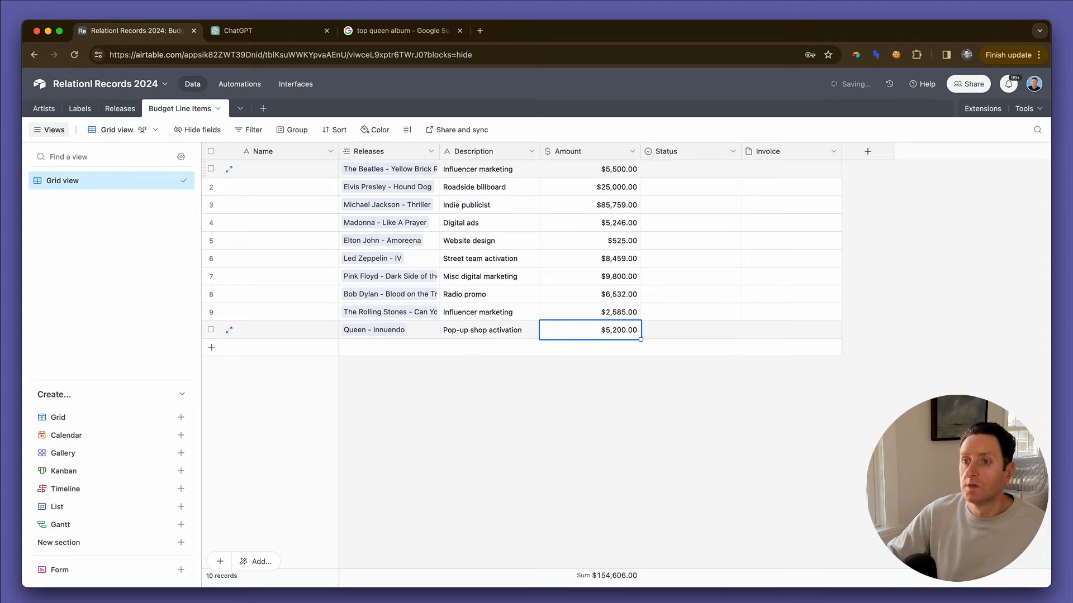
- Start a new single select field named Type after the Invoice field of the Budget Line Items table
{"action": "key", "text": "Up"}
{"action": "key", "text": "Up"}
{"action": "key", "text": "Up"}
{"action": "key", "text": "Up"}
{"action": "key", "text": "Up"}
{"action": "key", "text": "Up"}
{"action": "key", "text": "Up"}
{"action": "key", "text": "Up"}
{"action": "key", "text": "Up"}
{"action": "key", "text": "Right"}
{"action": "key", "text": "Right"}
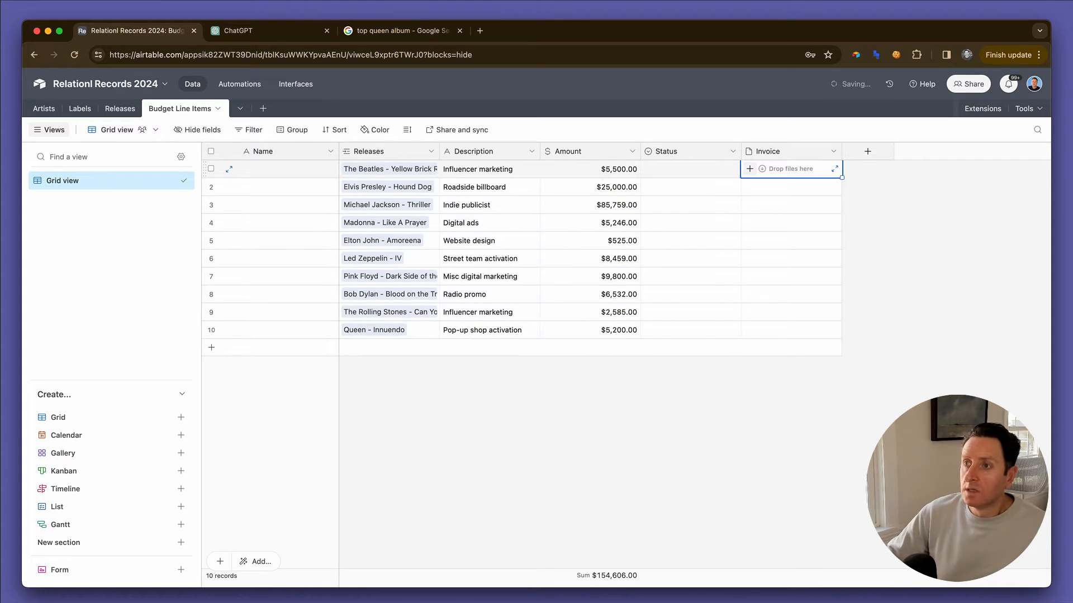
{"action": "left_click", "coordinate": [868, 152]}
{"action": "type", "text": "Type"}
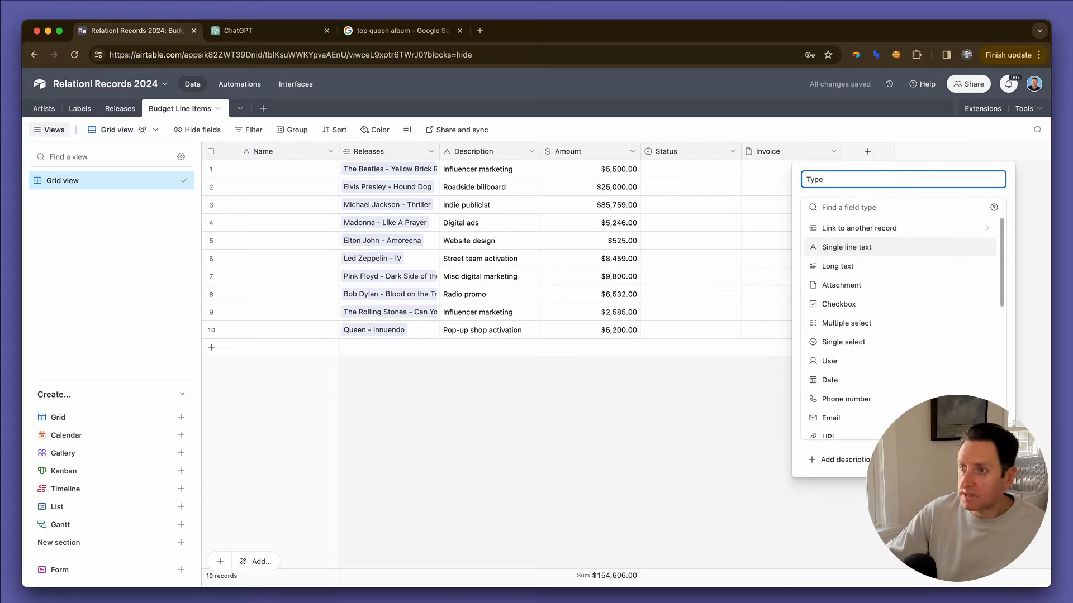
{"action": "left_click", "coordinate": [874, 342]}
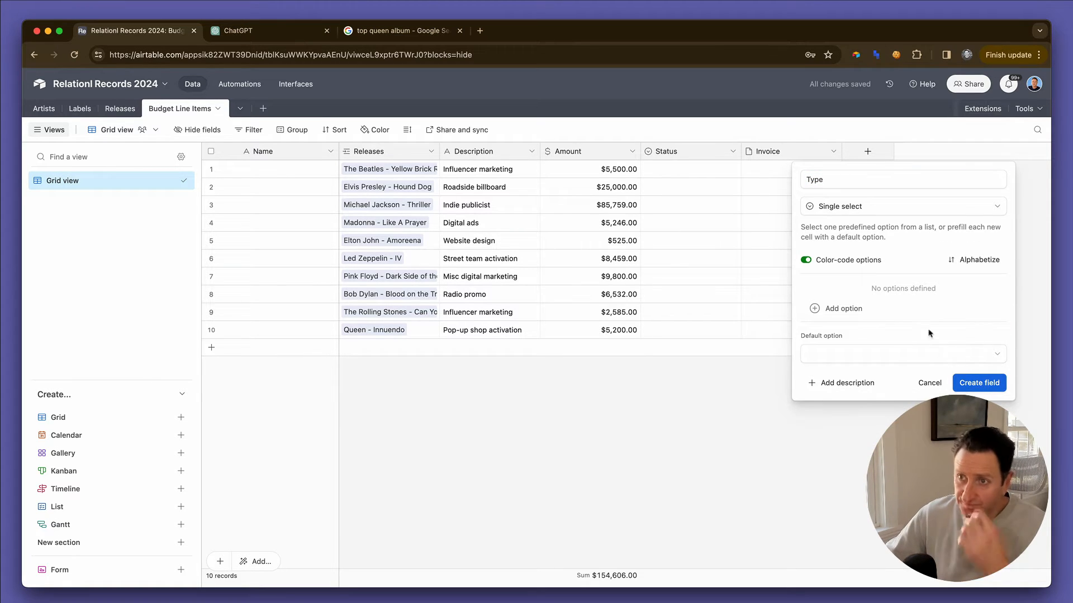
- Add Digital as the first option of the Type field
{"action": "left_click", "coordinate": [844, 308]}
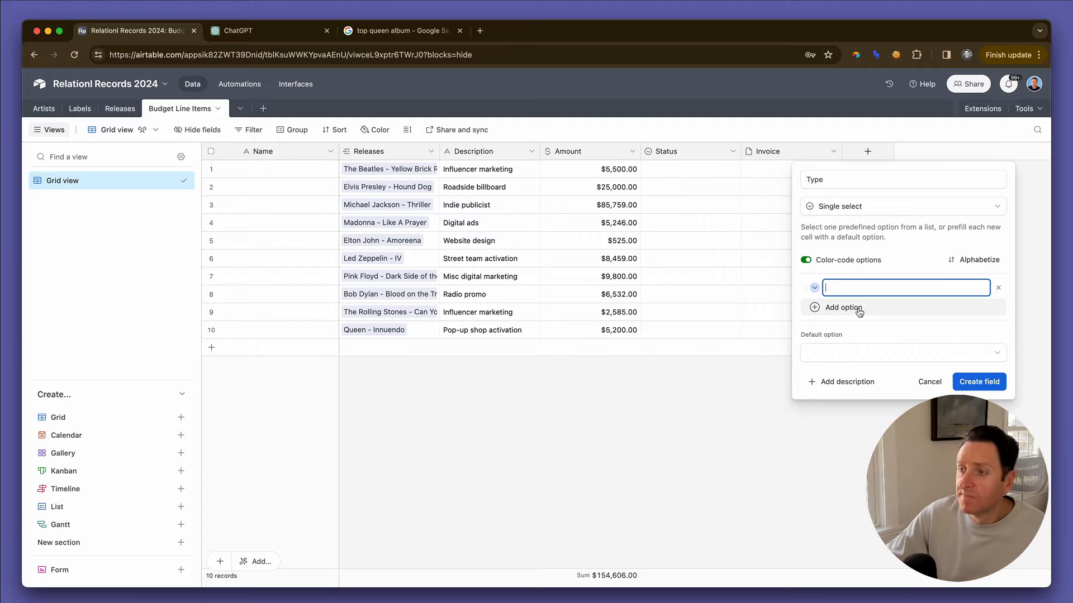
{"action": "type", "text": "Influencer"}
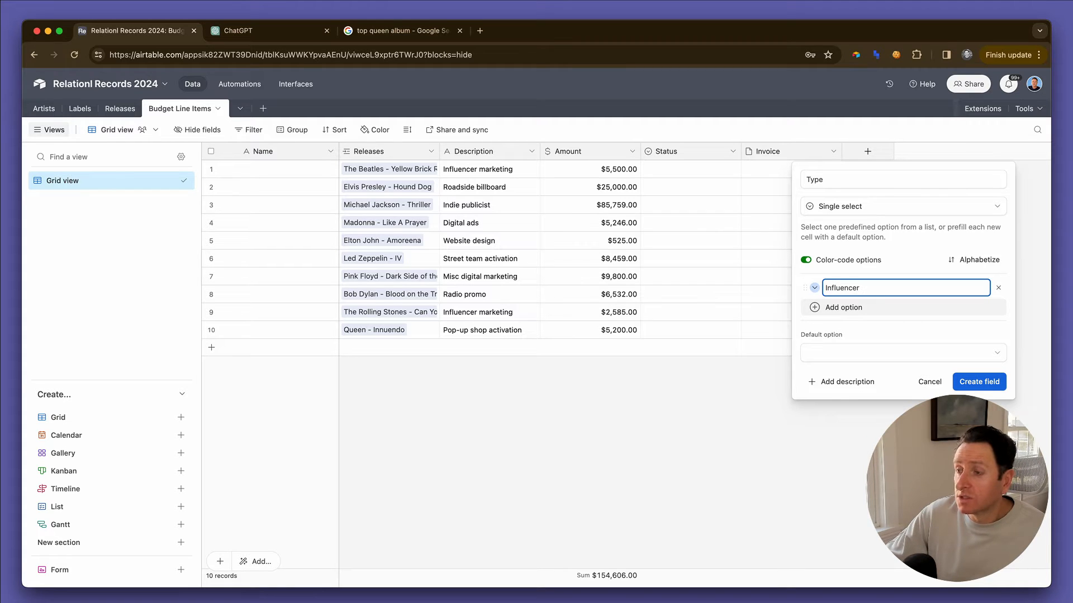
{"action": "key", "text": "BackSpace"}
{"action": "key", "text": "BackSpace"}
{"action": "key", "text": "BackSpace"}
{"action": "key", "text": "BackSpace"}
{"action": "key", "text": "BackSpace"}
{"action": "key", "text": "BackSpace"}
{"action": "key", "text": "BackSpace"}
{"action": "key", "text": "BackSpace"}
{"action": "key", "text": "BackSpace"}
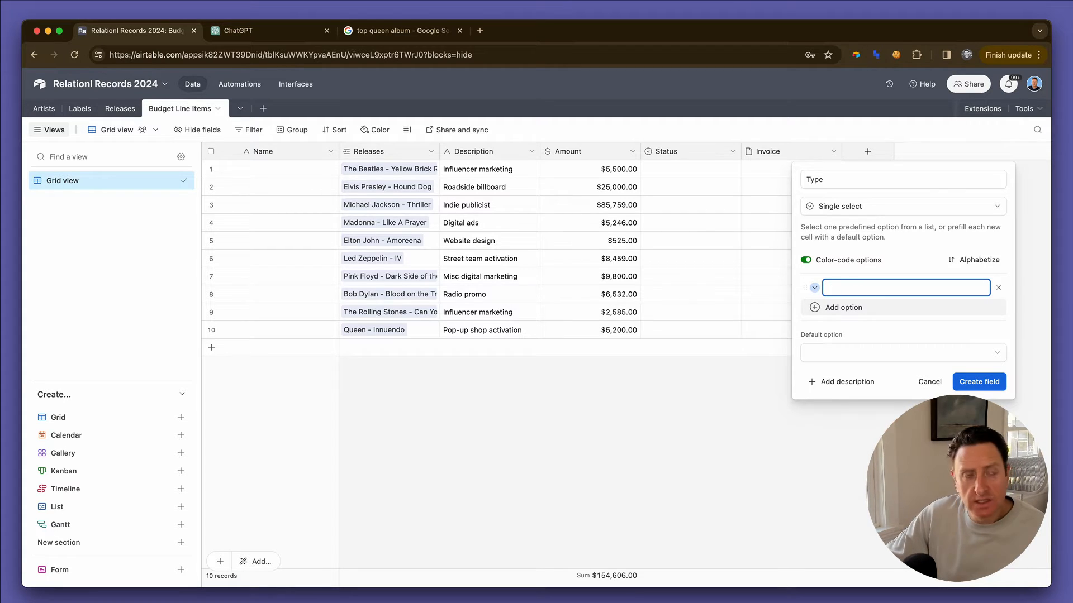
{"action": "type", "text": "Digital"}
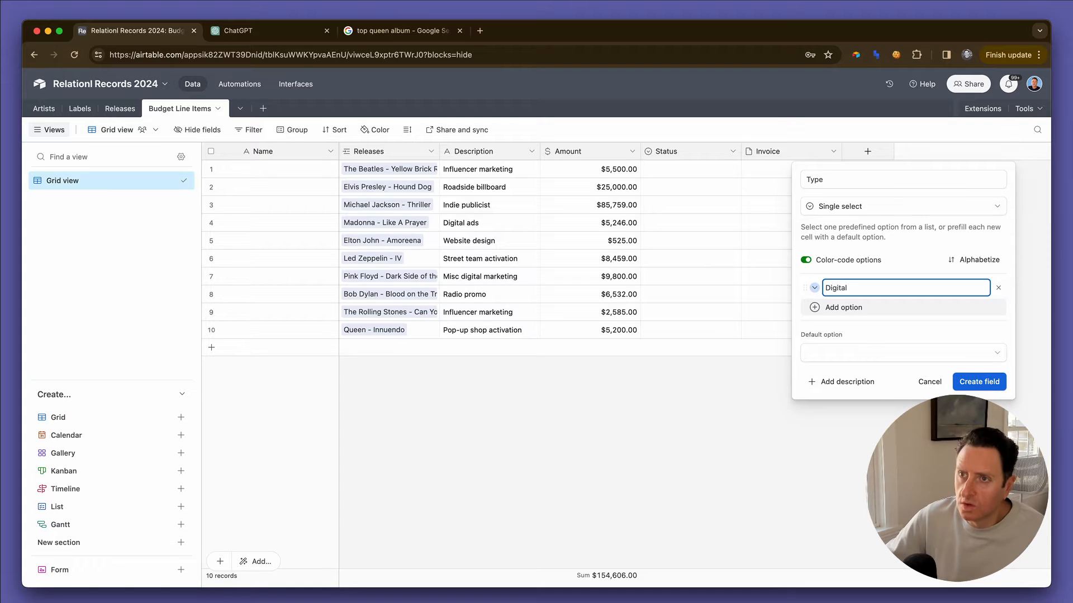
- Add OOH and Press as the second and third options of the Type field
{"action": "left_click", "coordinate": [863, 308]}
{"action": "type", "text": "OOH"}
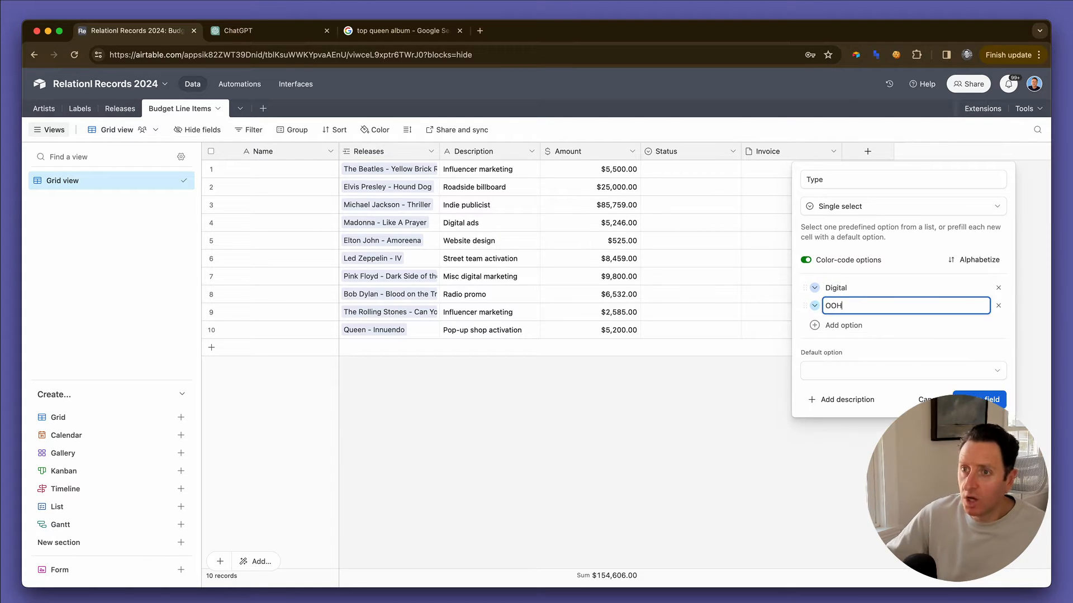
{"action": "left_click", "coordinate": [857, 324]}
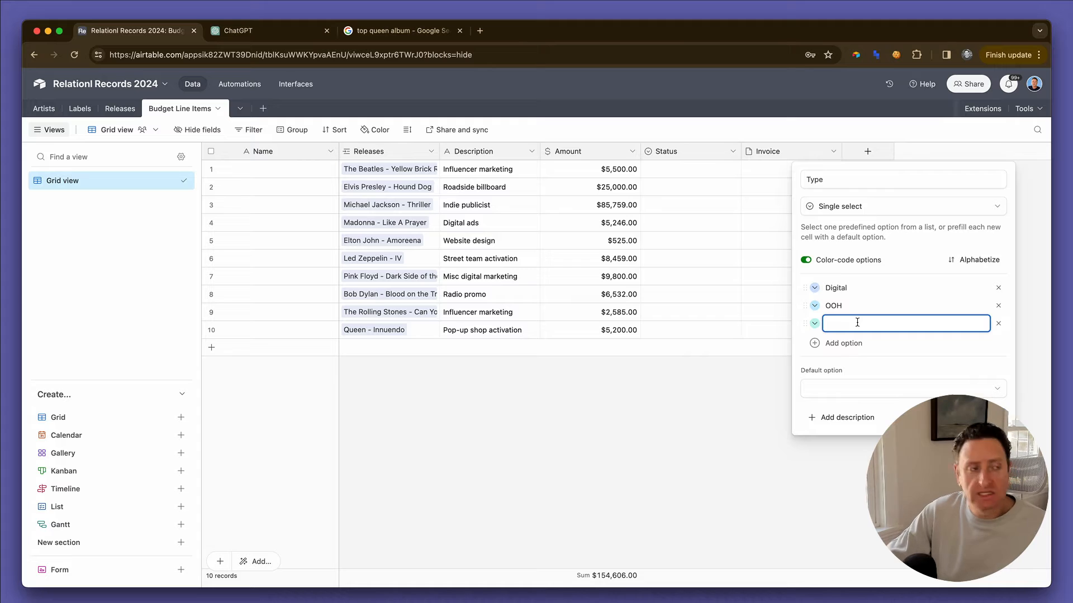
{"action": "type", "text": "Press"}
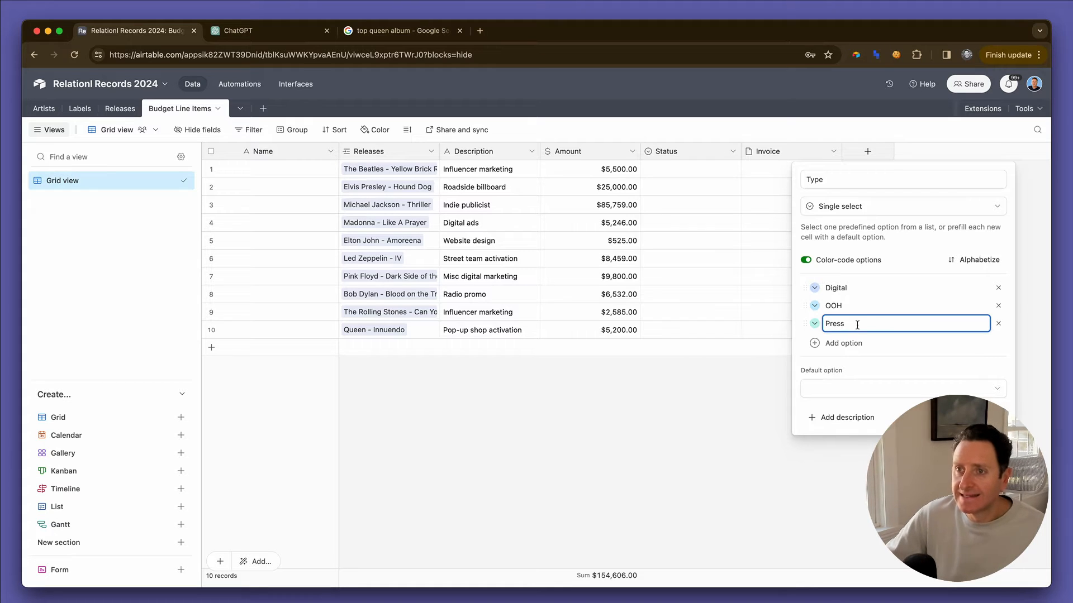
{"action": "left_click", "coordinate": [837, 343]}
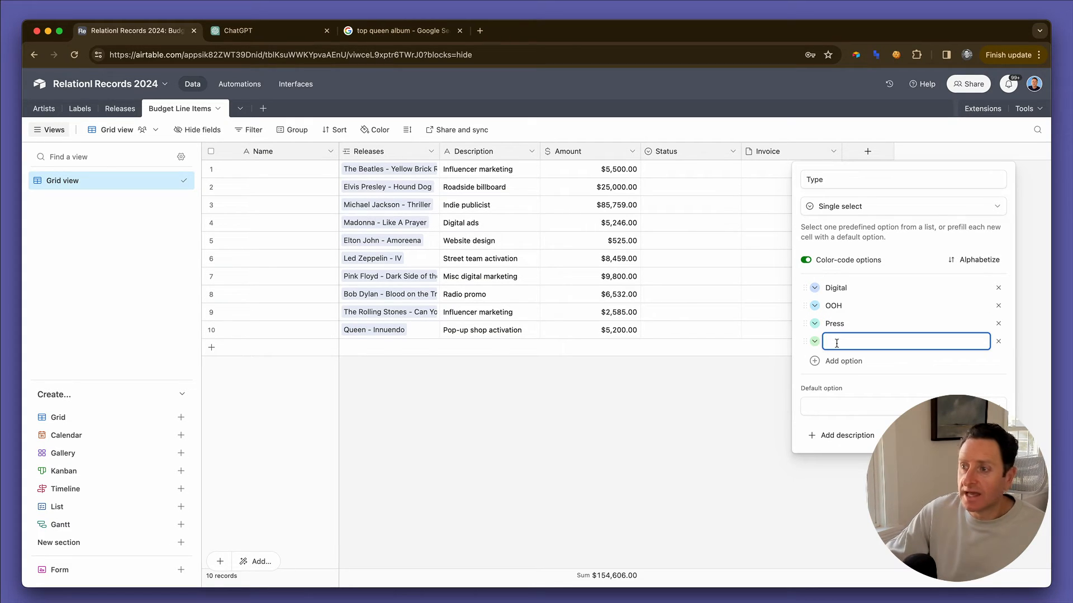
{"action": "type", "text": "Dig"}
{"action": "key", "text": "BackSpace"}
{"action": "key", "text": "BackSpace"}
{"action": "key", "text": "BackSpace"}
{"action": "key", "text": "BackSpace"}
{"action": "key", "text": "BackSpace"}
{"action": "key", "text": "BackSpace"}
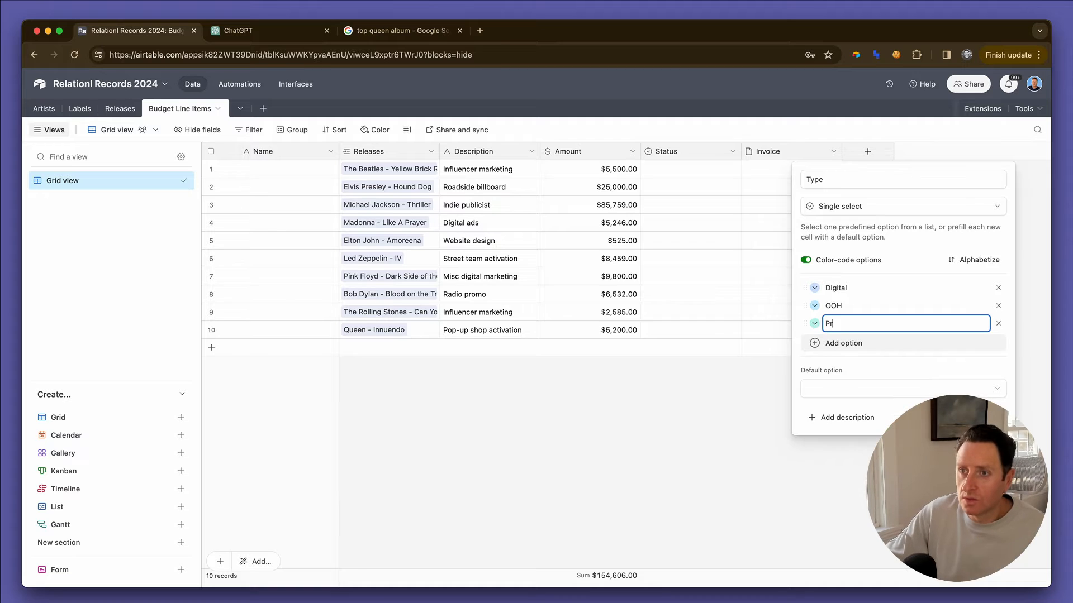
{"action": "type", "text": "ess"}
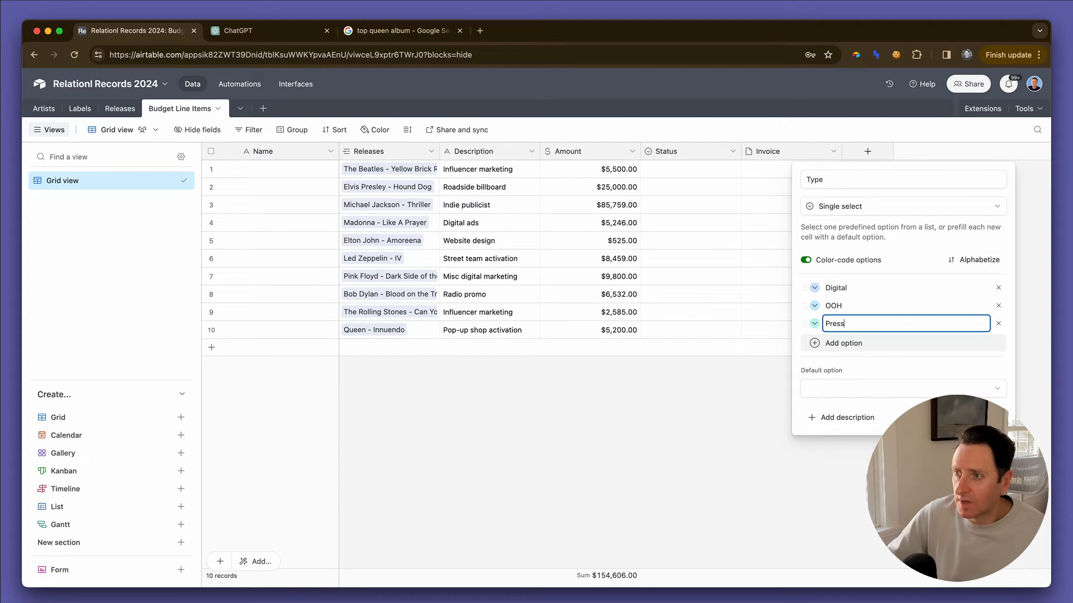
- Add Creative as the fourth option of the Type field
{"action": "left_click", "coordinate": [853, 342]}
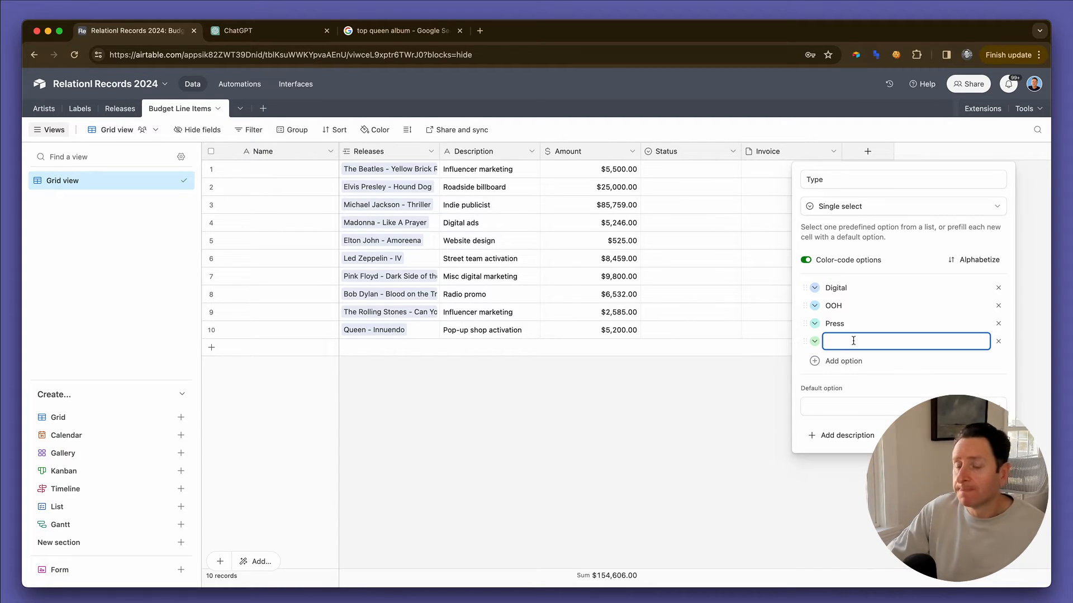
{"action": "type", "text": "Marketing"}
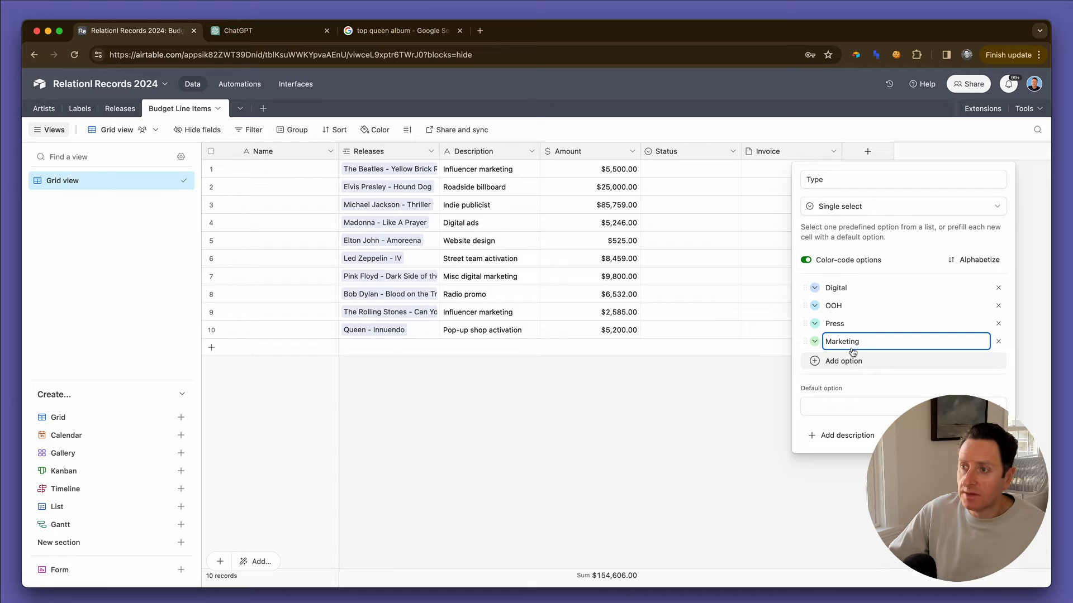
{"action": "double_click", "coordinate": [849, 342]}
{"action": "type", "text": "Creative"}
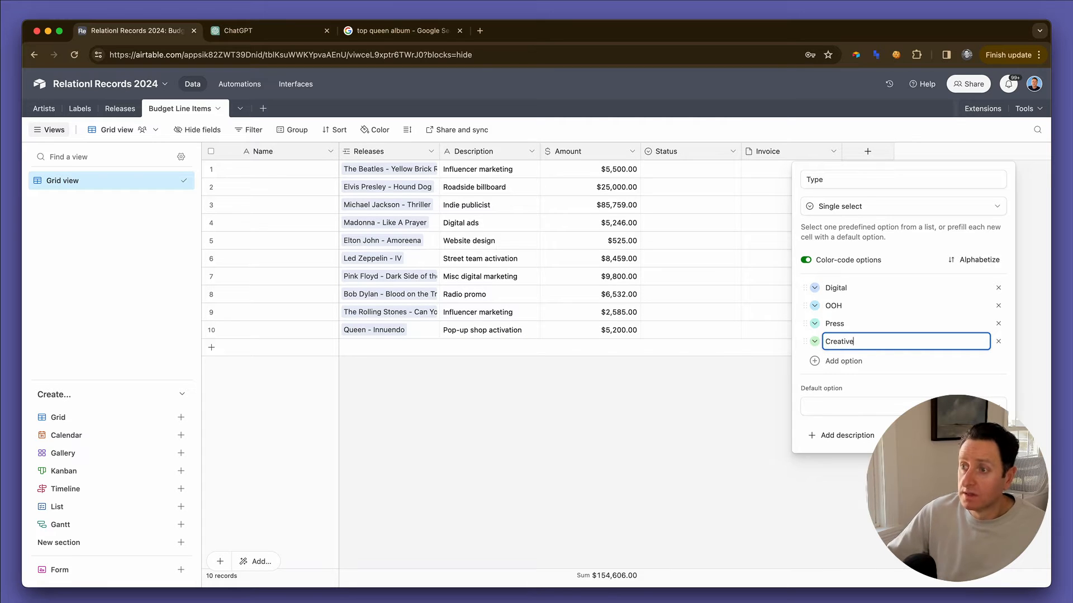
- Add Promo as the fifth option and create the Type field
{"action": "left_click", "coordinate": [846, 360]}
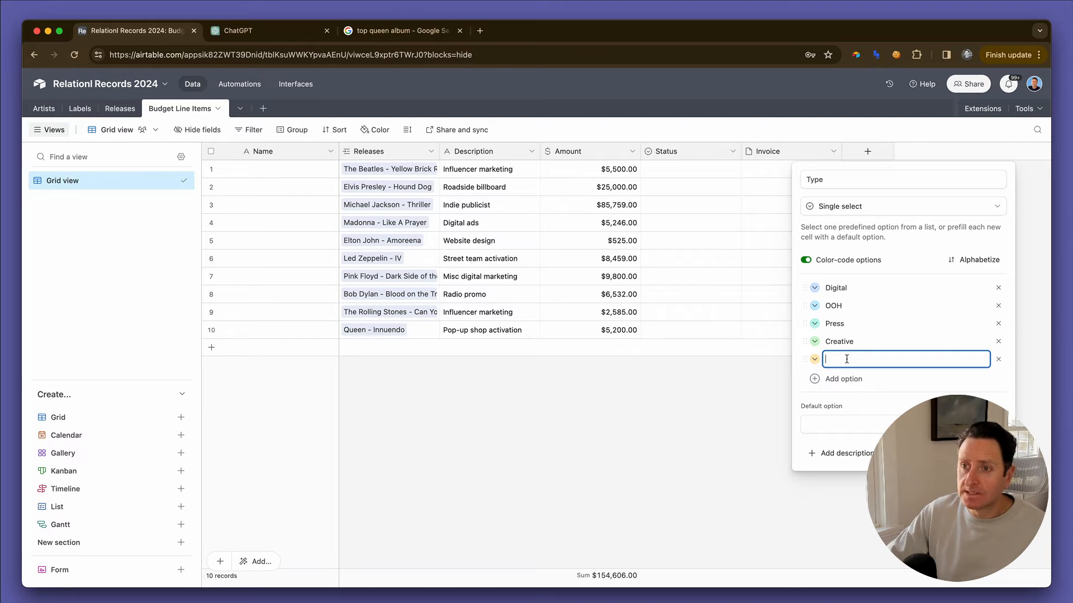
{"action": "type", "text": "Radi"}
{"action": "key", "text": "BackSpace"}
{"action": "key", "text": "BackSpace"}
{"action": "key", "text": "BackSpace"}
{"action": "key", "text": "BackSpace"}
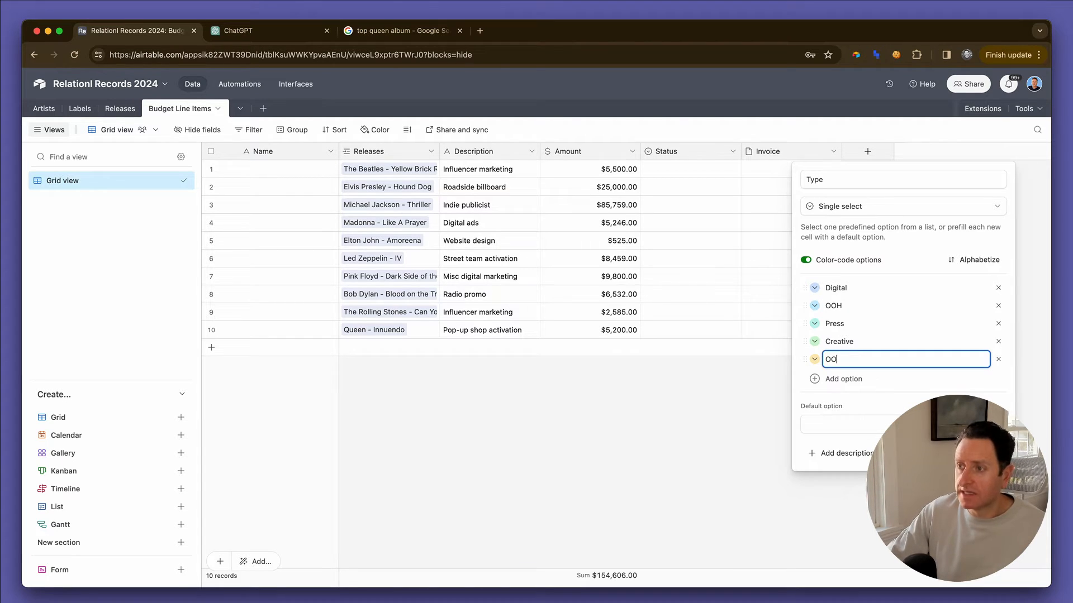
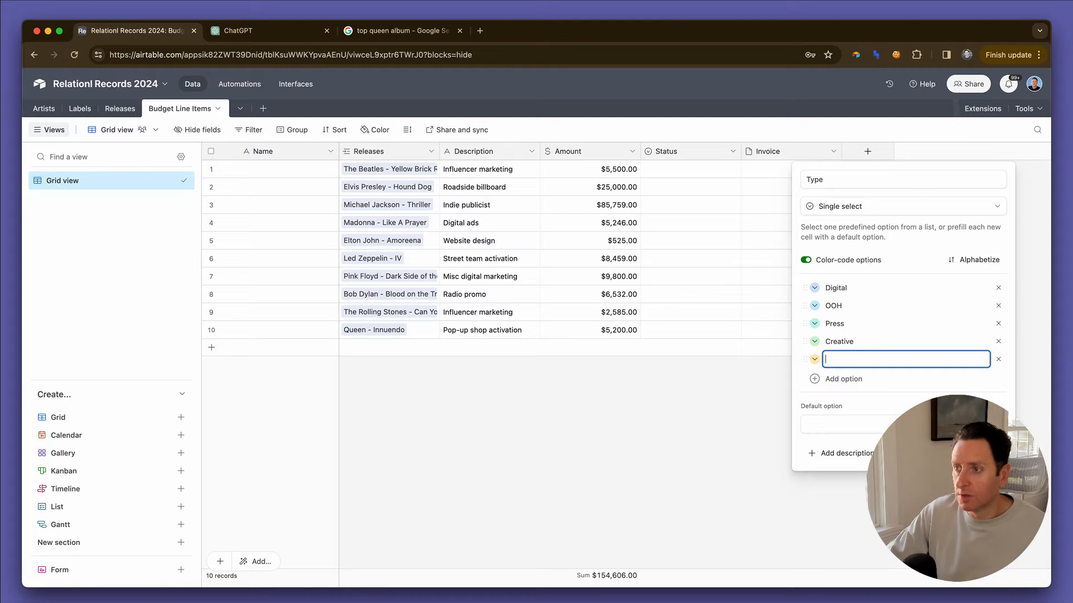
{"action": "type", "text": "Promo"}
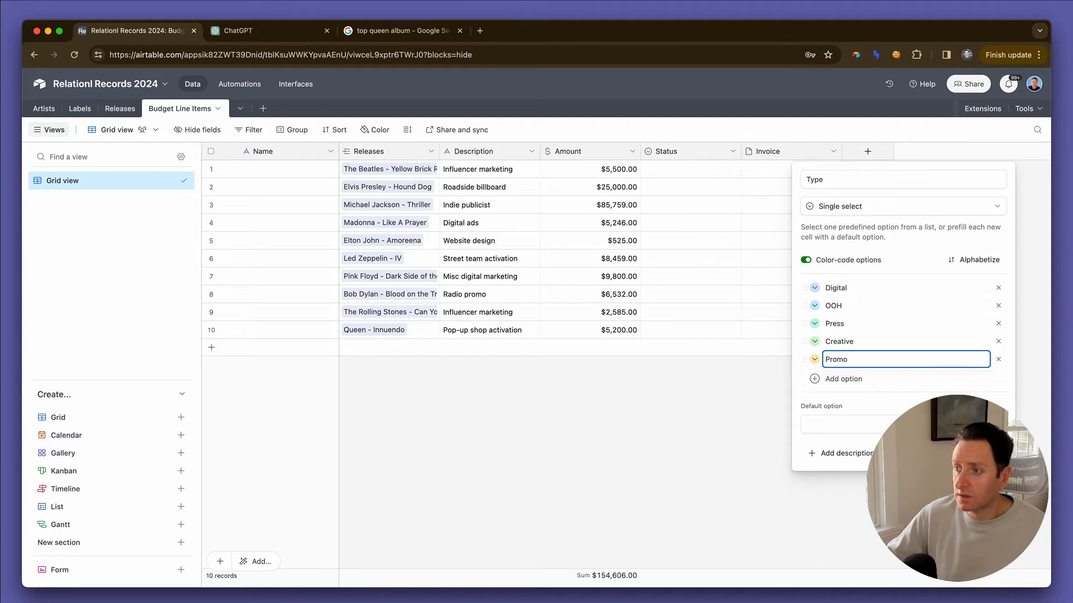
{"action": "left_click", "coordinate": [978, 453]}
- Set the Type of The Beatles line item to Digital and copy it to the Madonna line item
{"action": "double_click", "coordinate": [879, 171]}
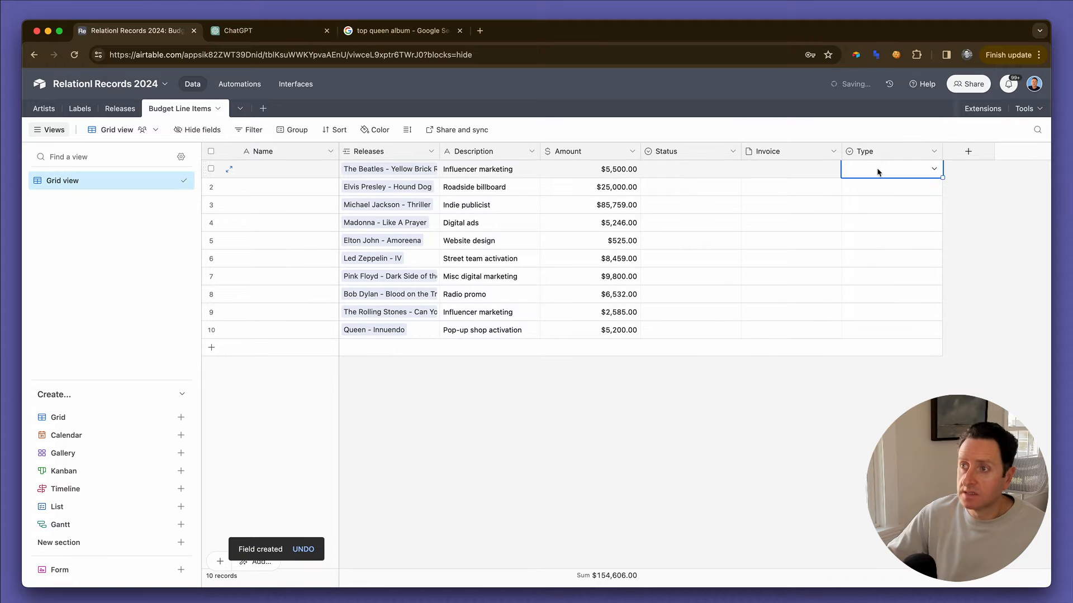
{"action": "left_click", "coordinate": [865, 238]}
{"action": "key", "text": "cmd+c"}
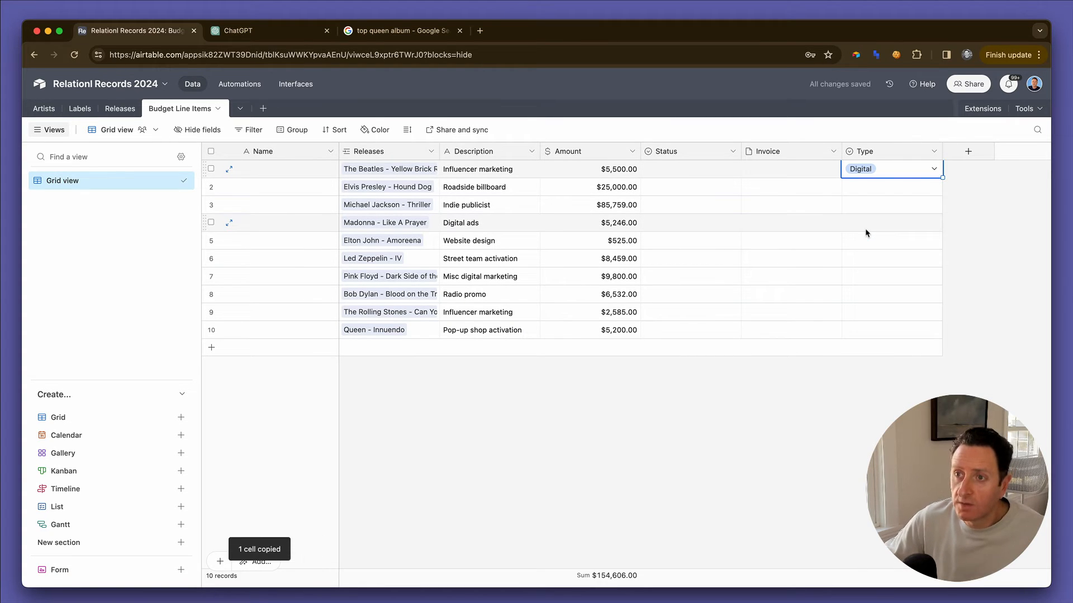
{"action": "left_click", "coordinate": [866, 228]}
{"action": "key", "text": "cmd+v"}
- Set the Type of the Elton John line item to Creative and the Led Zeppelin line item to OOH
{"action": "left_click", "coordinate": [866, 235]}
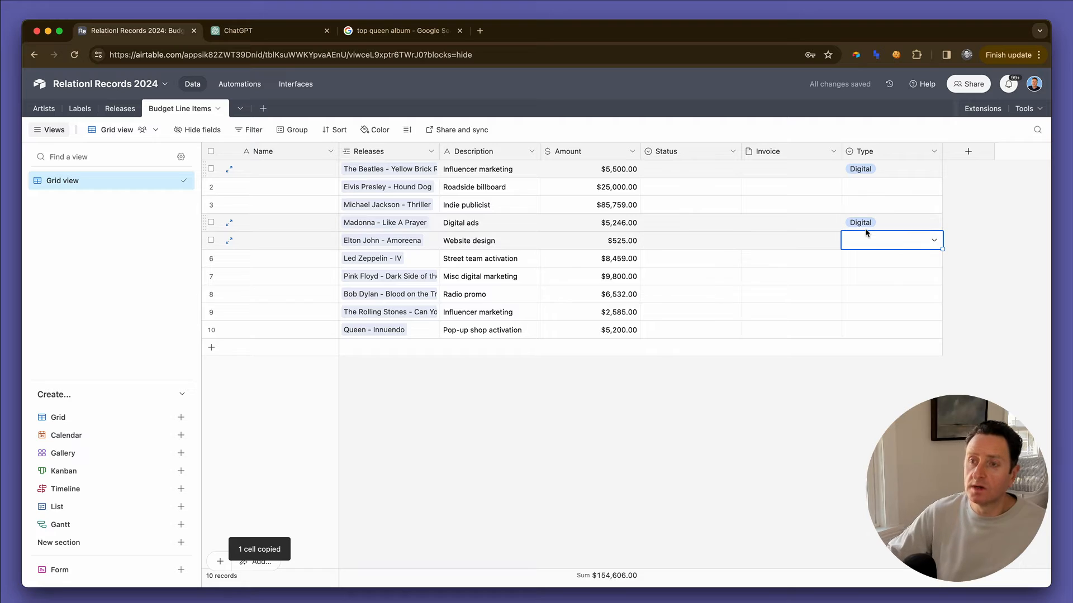
{"action": "type", "text": "crea"}
{"action": "key", "text": "Return"}
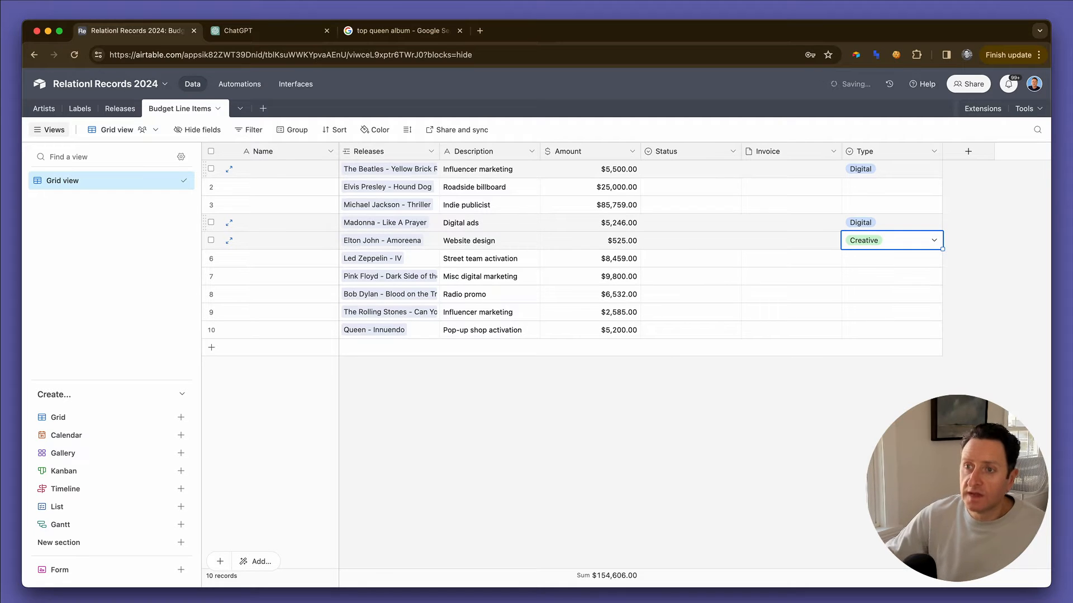
{"action": "key", "text": "Down"}
{"action": "type", "text": "ooh"}
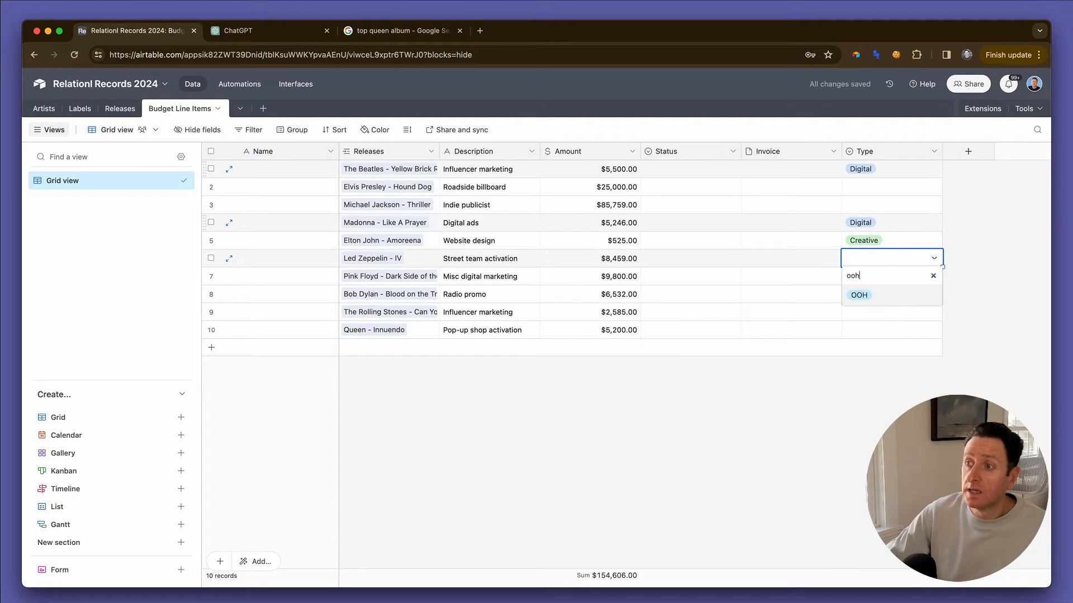
{"action": "key", "text": "Return"}
- Copy the Digital type from an existing line item into the Pink Floyd line item's Type
{"action": "key", "text": "Down"}
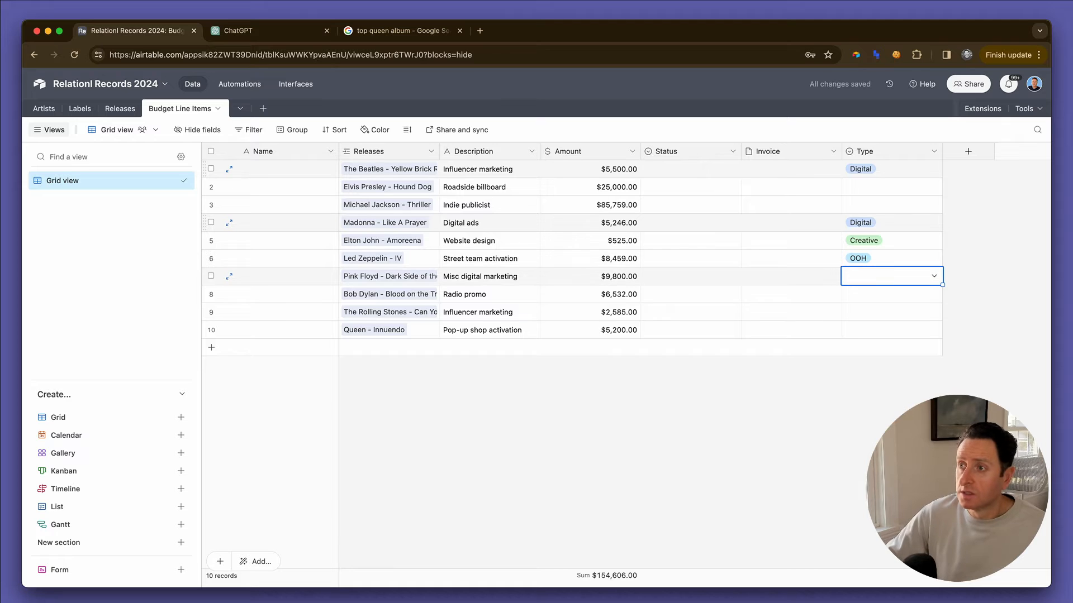
{"action": "key", "text": "Up"}
{"action": "key", "text": "super+c"}
{"action": "key", "text": "super+Down"}
{"action": "key", "text": "Up"}
{"action": "key", "text": "Up"}
{"action": "key", "text": "Up"}
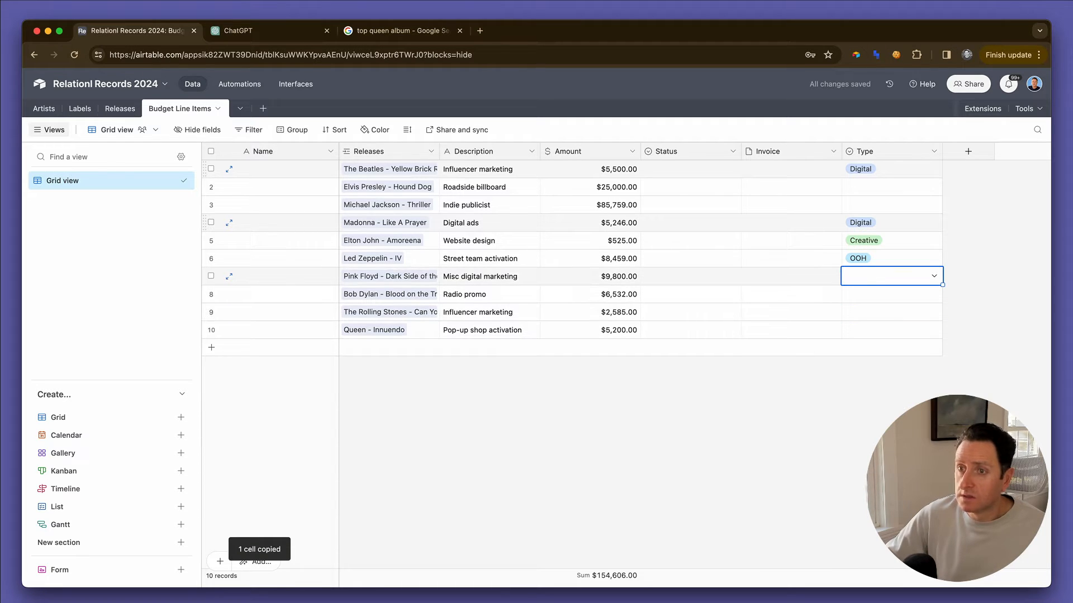
{"action": "key", "text": "super+v"}
- Set the Type of the Bob Dylan radio promo line item to Promo
{"action": "key", "text": "Down"}
{"action": "key", "text": "Down"}
{"action": "key", "text": "Up"}
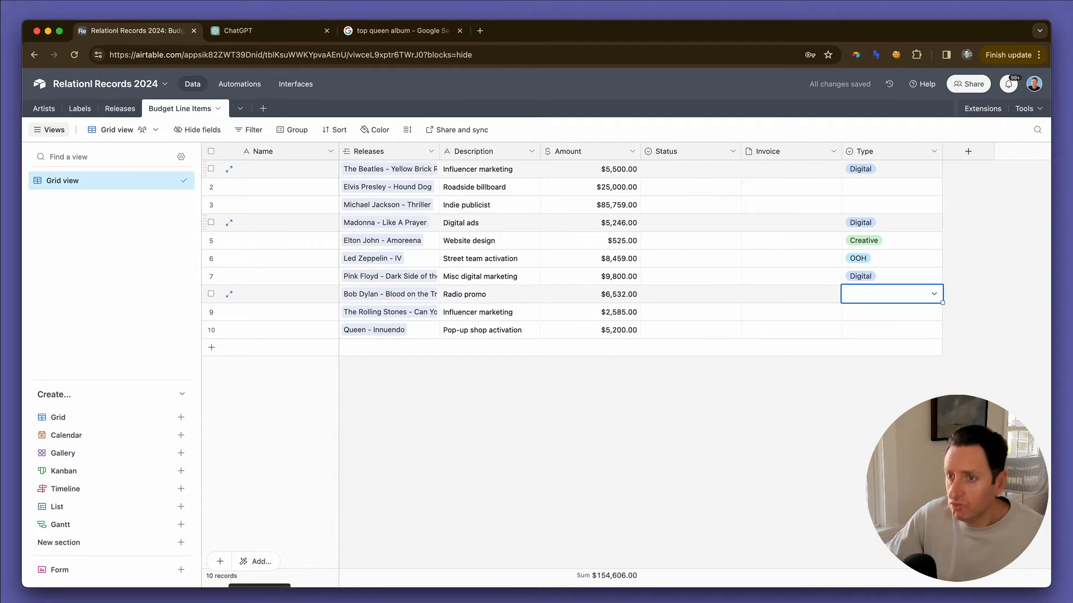
{"action": "key", "text": "Return"}
{"action": "type", "text": "pro"}
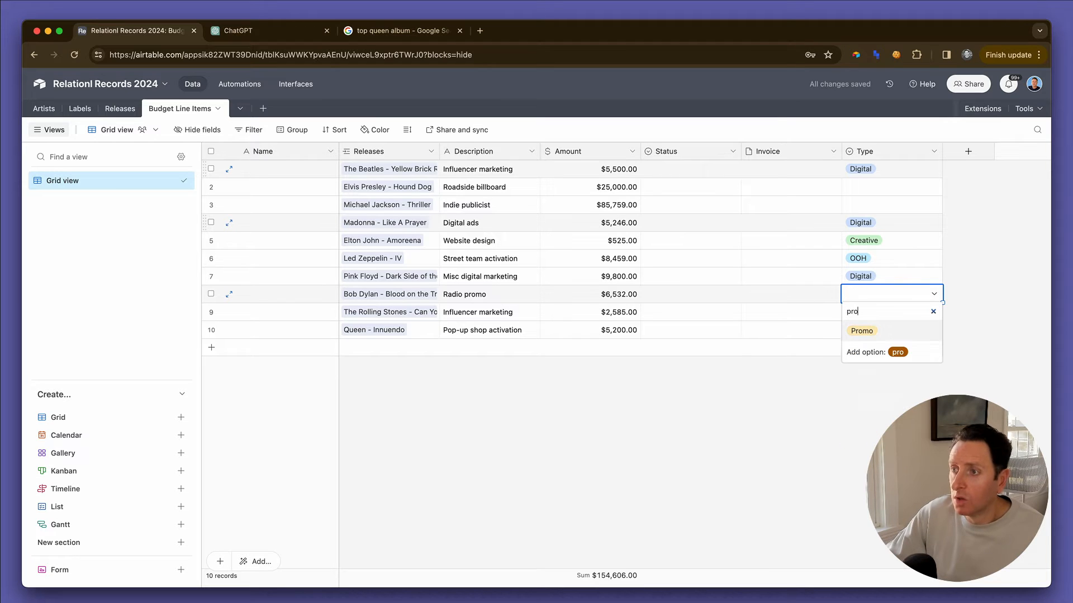
{"action": "key", "text": "Return"}
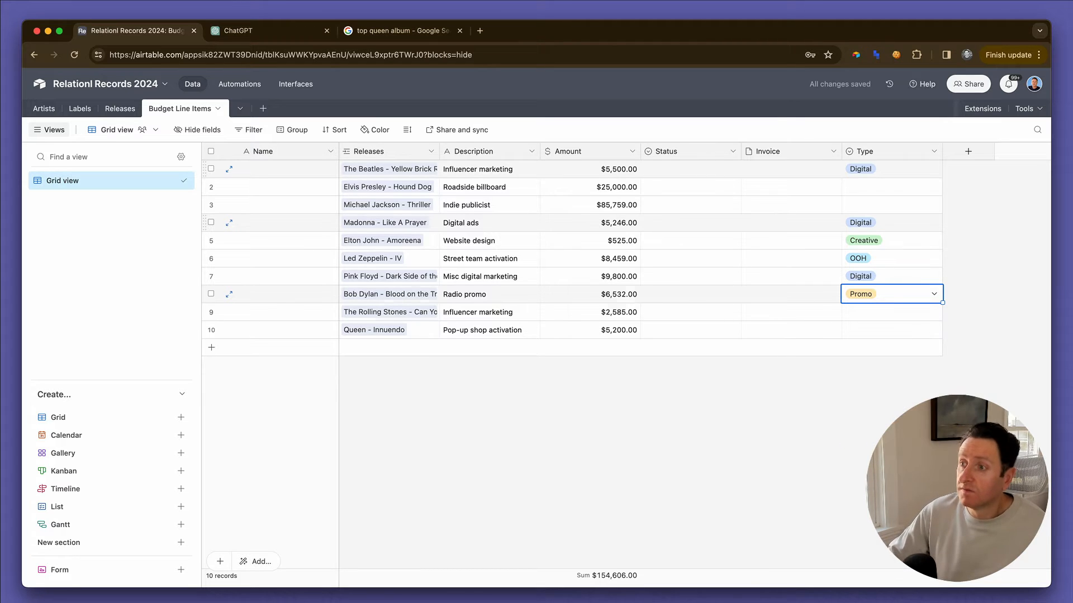
- Copy the Digital type into The Rolling Stones influencer marketing line item
{"action": "key", "text": "Down"}
{"action": "key", "text": "Up"}
{"action": "key", "text": "Up"}
{"action": "key", "text": "Up"}
{"action": "key", "text": "Up"}
{"action": "key", "text": "Up"}
{"action": "key", "text": "super+c"}
{"action": "key", "text": "super+Down"}
{"action": "key", "text": "Up"}
{"action": "key", "text": "Up"}
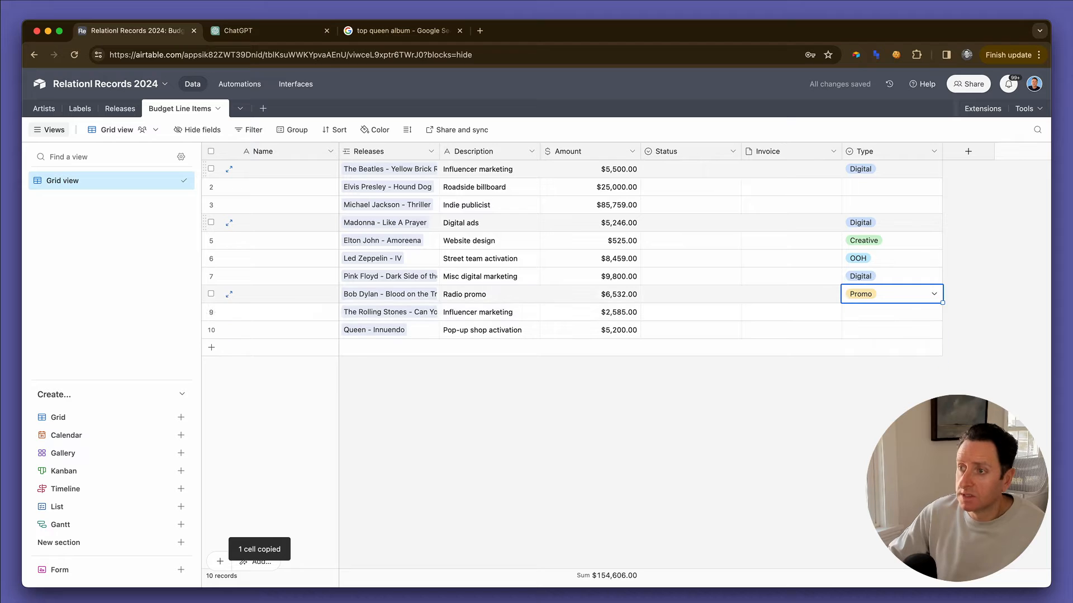
{"action": "key", "text": "Down"}
{"action": "key", "text": "super+v"}
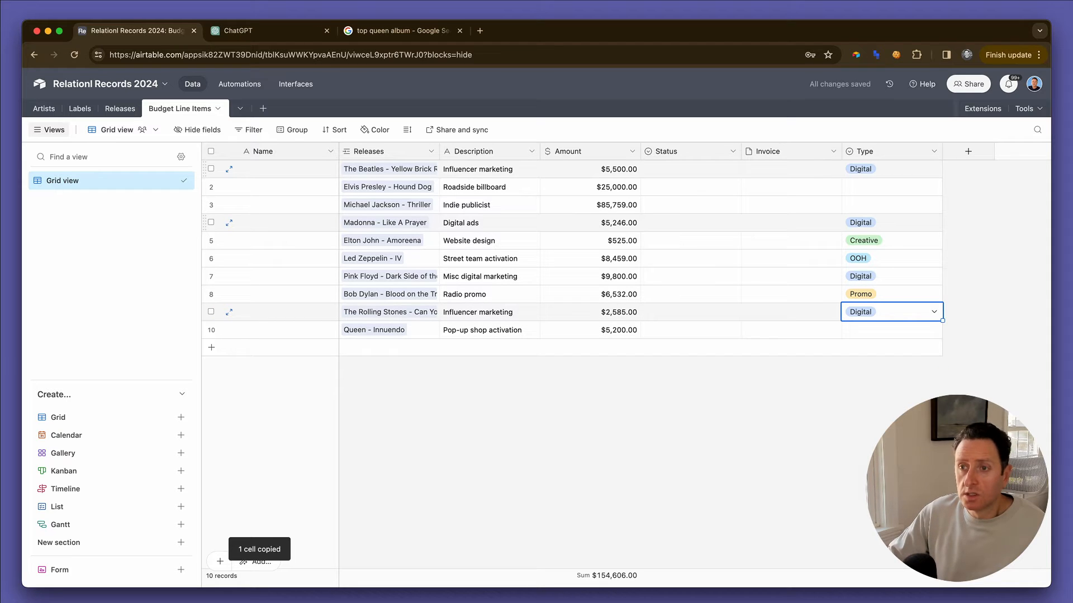
- Set the Type of the Queen - Innuendo line item to OOH
{"action": "key", "text": "Down"}
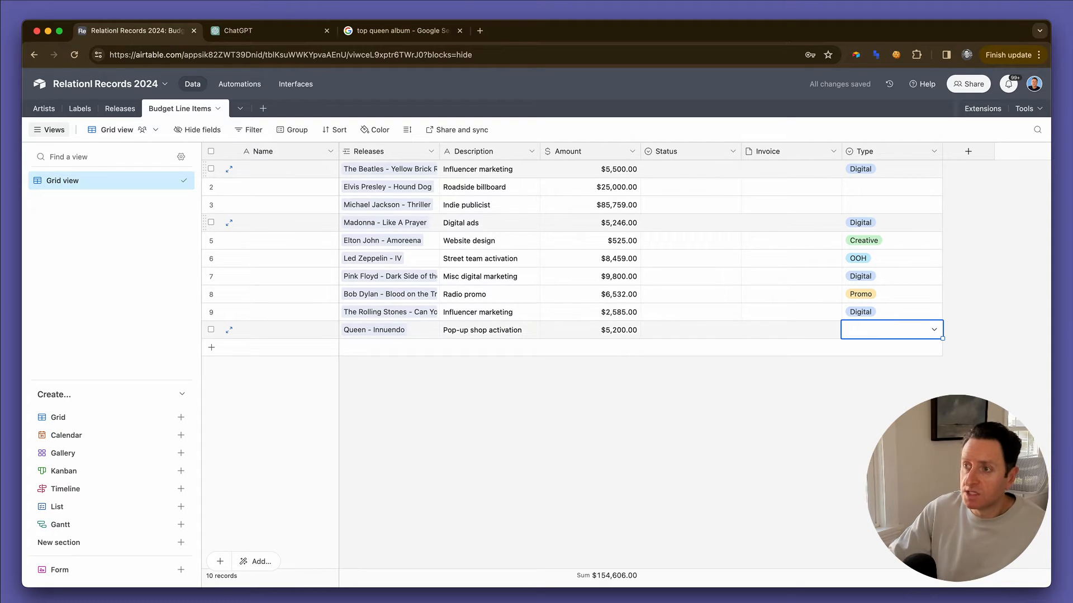
{"action": "type", "text": "ooh"}
{"action": "key", "text": "Return"}
- Set the Type of the Michael Jackson - Thriller line item to Press
{"action": "key", "text": "Up"}
{"action": "key", "text": "Up"}
{"action": "key", "text": "Up"}
{"action": "key", "text": "Up"}
{"action": "key", "text": "Up"}
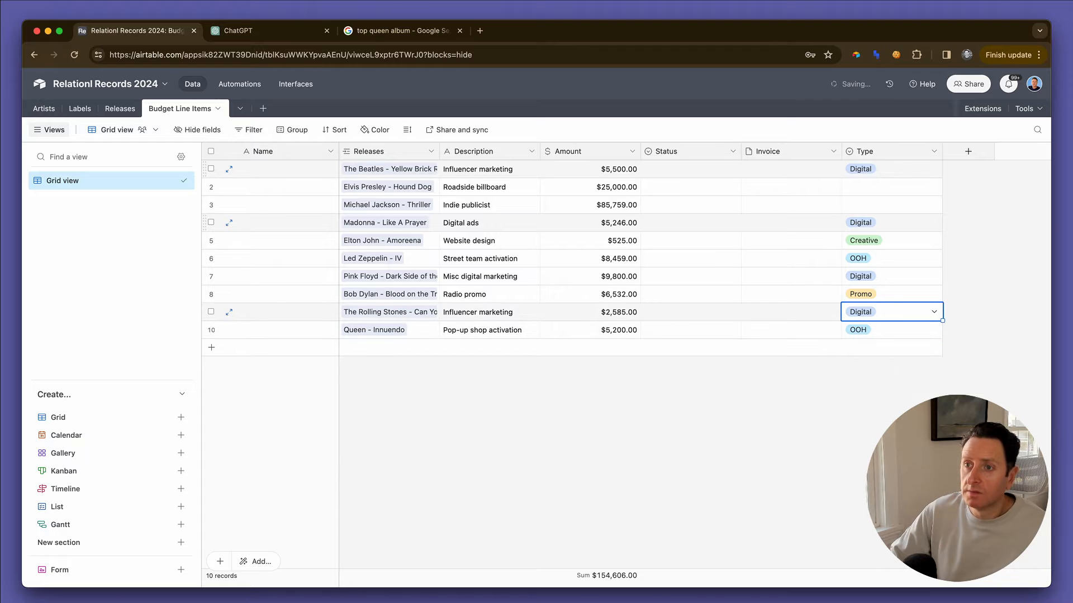
{"action": "key", "text": "Up"}
{"action": "key", "text": "Up"}
{"action": "type", "text": "pre"}
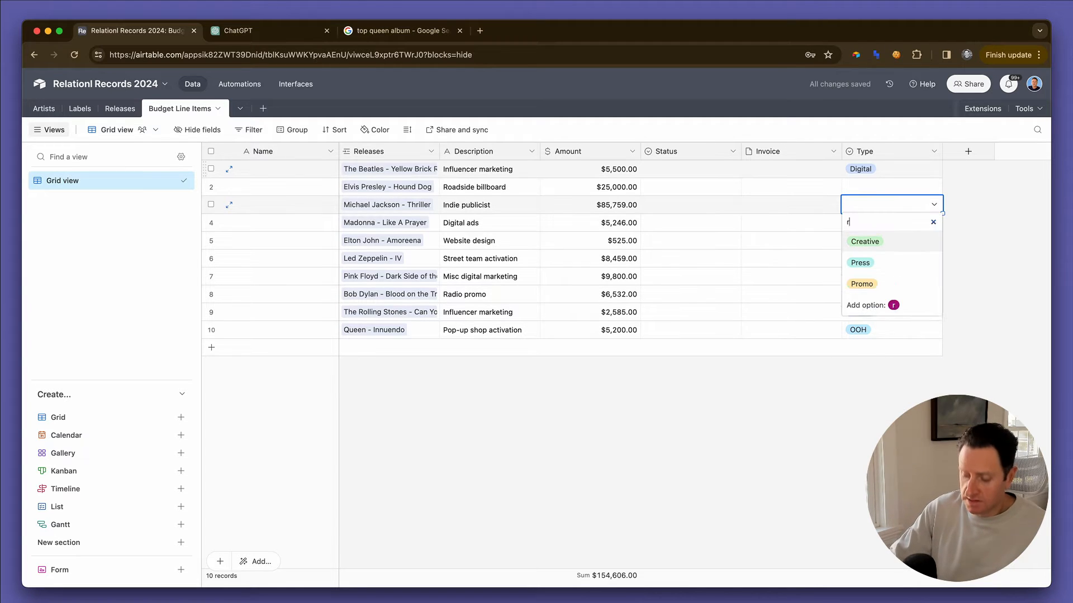
{"action": "key", "text": "Return"}
- Set the Type of the Elvis Presley line item to OOH and move the Type field between Amount and Status
{"action": "key", "text": "Up"}
{"action": "key", "text": "Up"}
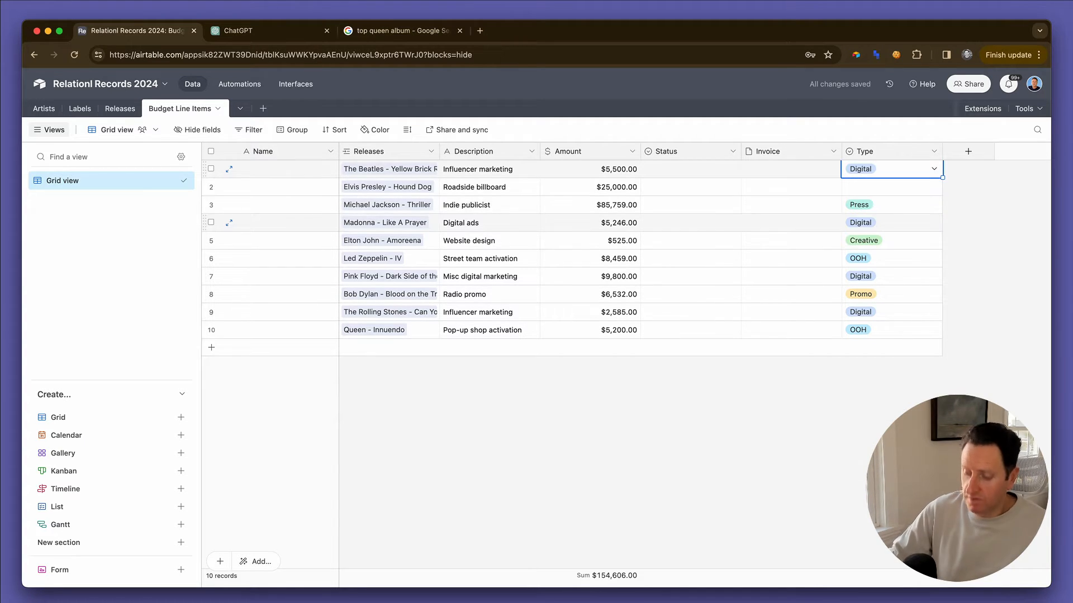
{"action": "key", "text": "Down"}
{"action": "type", "text": "ooh"}
{"action": "key", "text": "Return"}
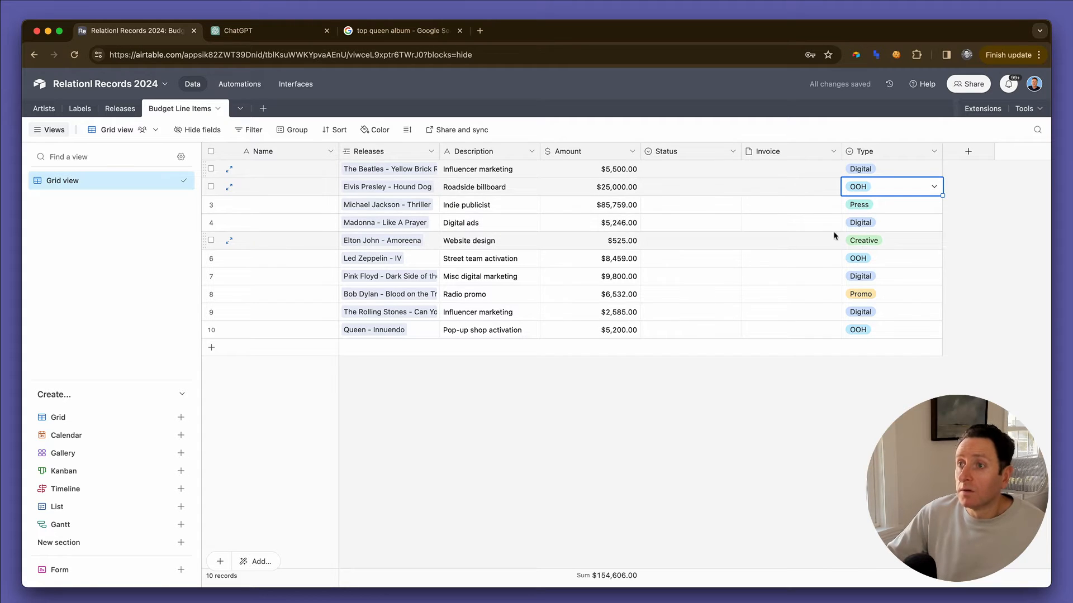
{"action": "left_click_drag", "start_coordinate": [878, 152], "coordinate": [649, 159]}
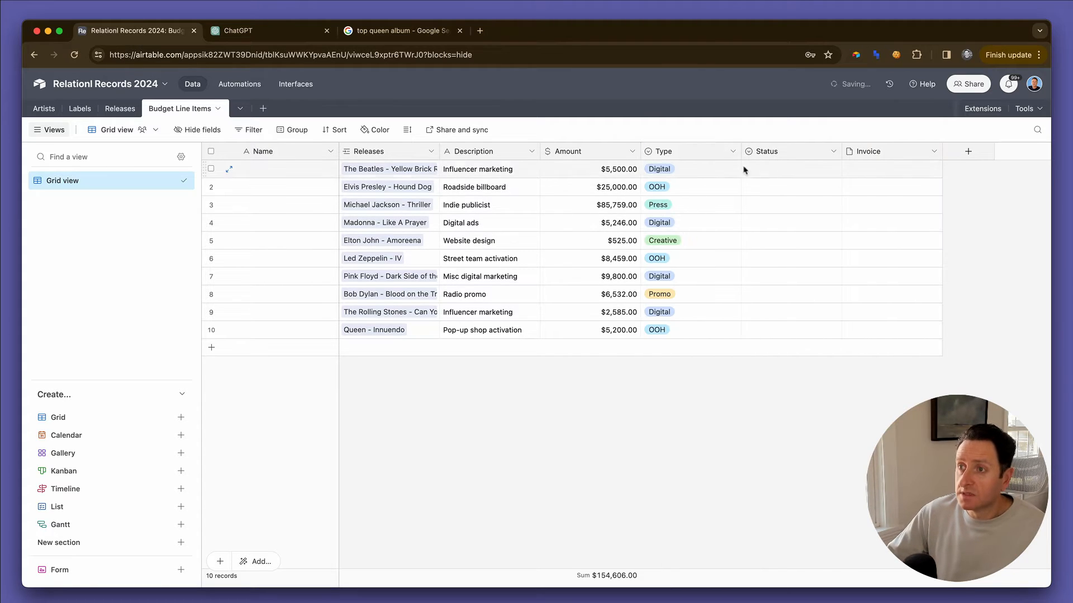
- Set the Status of The Beatles line item to Submitted and the Elvis Presley line item to Paid
{"action": "left_click", "coordinate": [773, 173]}
{"action": "left_click", "coordinate": [774, 175]}
{"action": "left_click", "coordinate": [772, 223]}
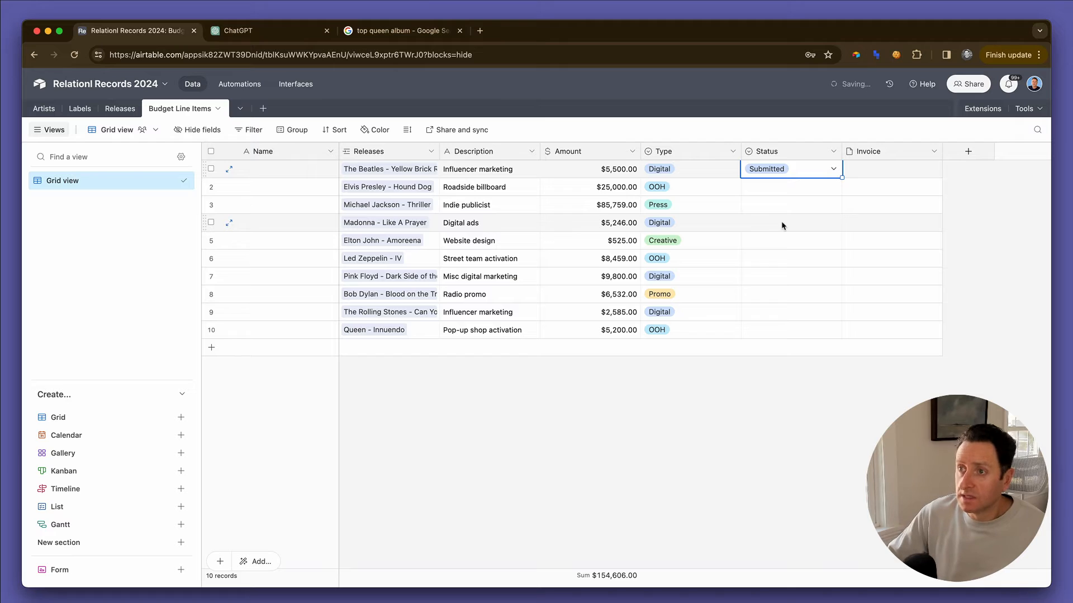
{"action": "left_click", "coordinate": [771, 186]}
{"action": "left_click", "coordinate": [771, 186]}
{"action": "left_click", "coordinate": [760, 264]}
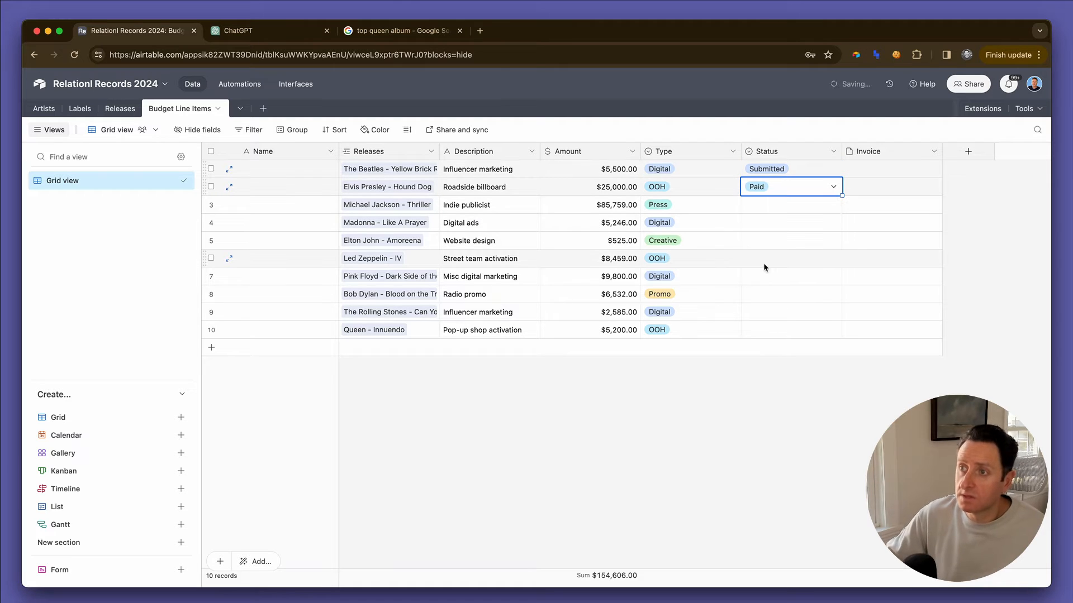
- Copy the Submitted and Paid statuses of the first two line items to the Michael Jackson and Madonna line items
{"action": "key", "text": "Up"}
{"action": "key", "text": "shift+Down"}
{"action": "key", "text": "super+c"}
{"action": "key", "text": "Down"}
{"action": "key", "text": "shift+Down"}
{"action": "key", "text": "Down"}
{"action": "key", "text": "super+v"}
{"action": "key", "text": "Down"}
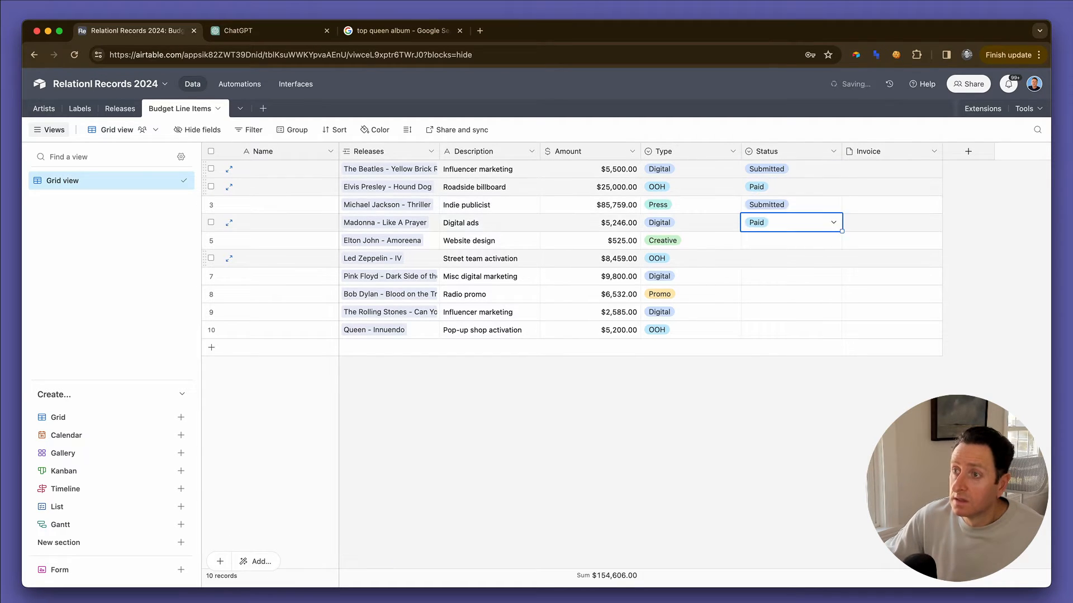
- Repeat the copied Submitted and Paid statuses in pairs for the line items in rows 5 to 10
{"action": "key", "text": "Down"}
{"action": "key", "text": "shift+Down"}
{"action": "key", "text": "super+v"}
{"action": "key", "text": "Down"}
{"action": "key", "text": "shift+Down"}
{"action": "key", "text": "super+v"}
{"action": "key", "text": "Down"}
{"action": "key", "text": "shift+Down"}
{"action": "key", "text": "super+v"}
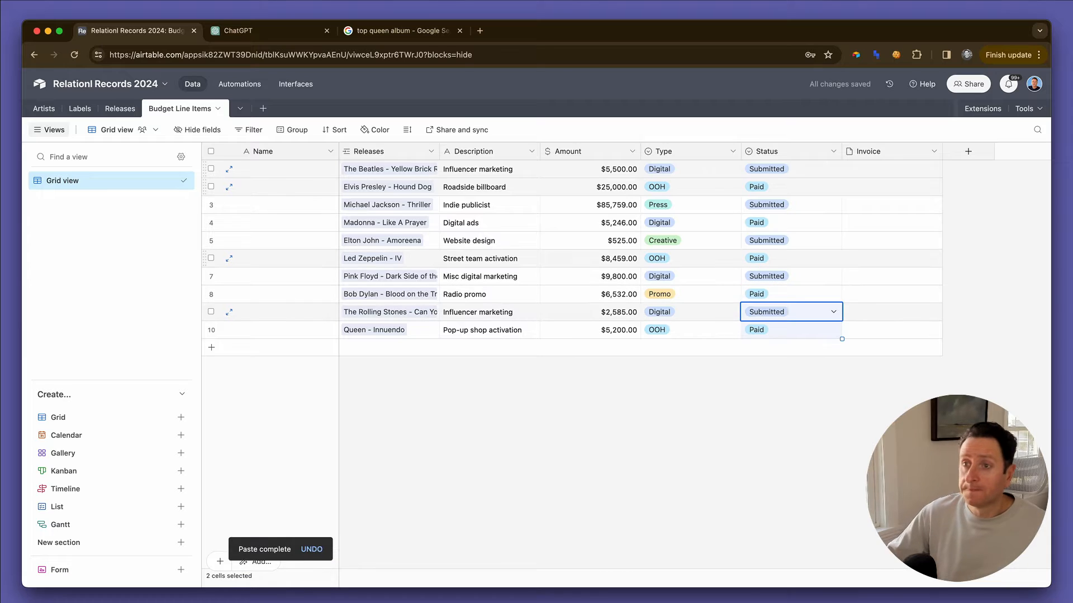
- Change the Name field of Budget Line Items to a formula beginning with CONCATENATE(Releases," (",
{"action": "double_click", "coordinate": [277, 152]}
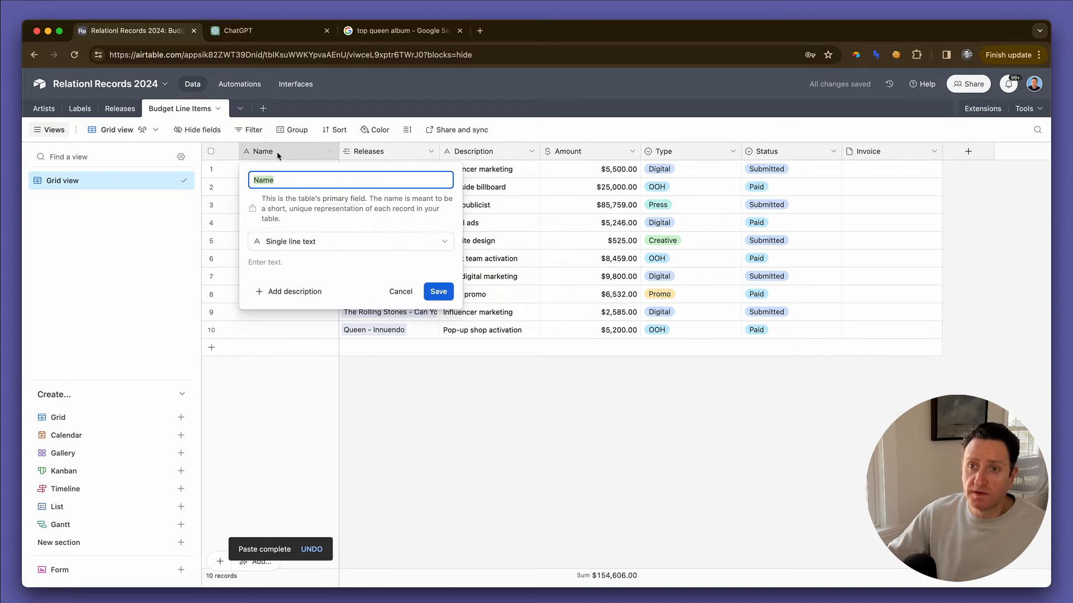
{"action": "left_click", "coordinate": [285, 241]}
{"action": "type", "text": "f"}
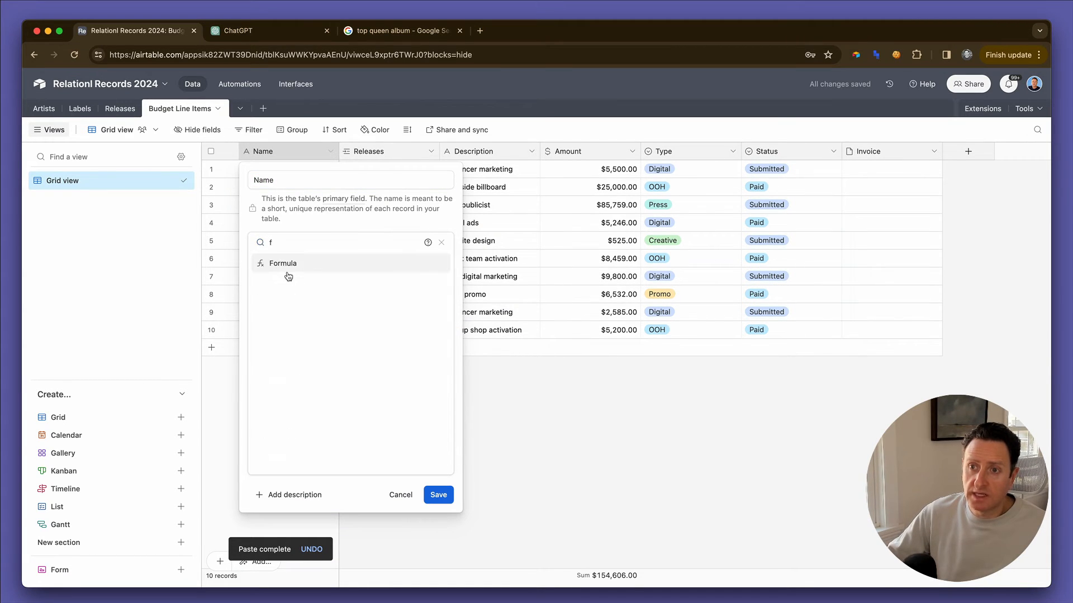
{"action": "left_click", "coordinate": [288, 264]}
{"action": "type", "text": "conc"}
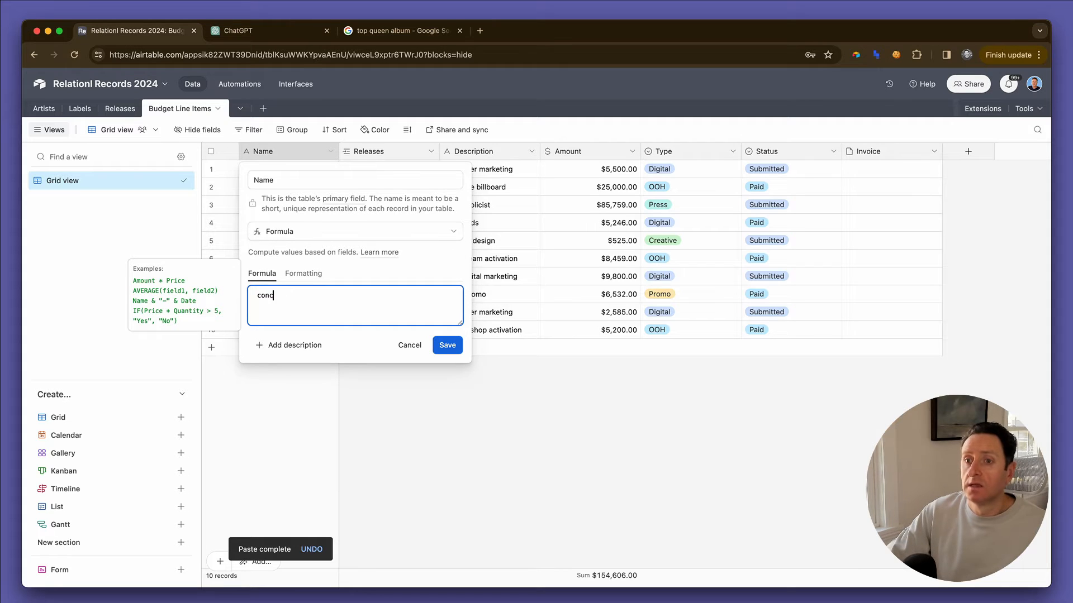
{"action": "key", "text": "Tab"}
{"action": "type", "text": "Releases"}
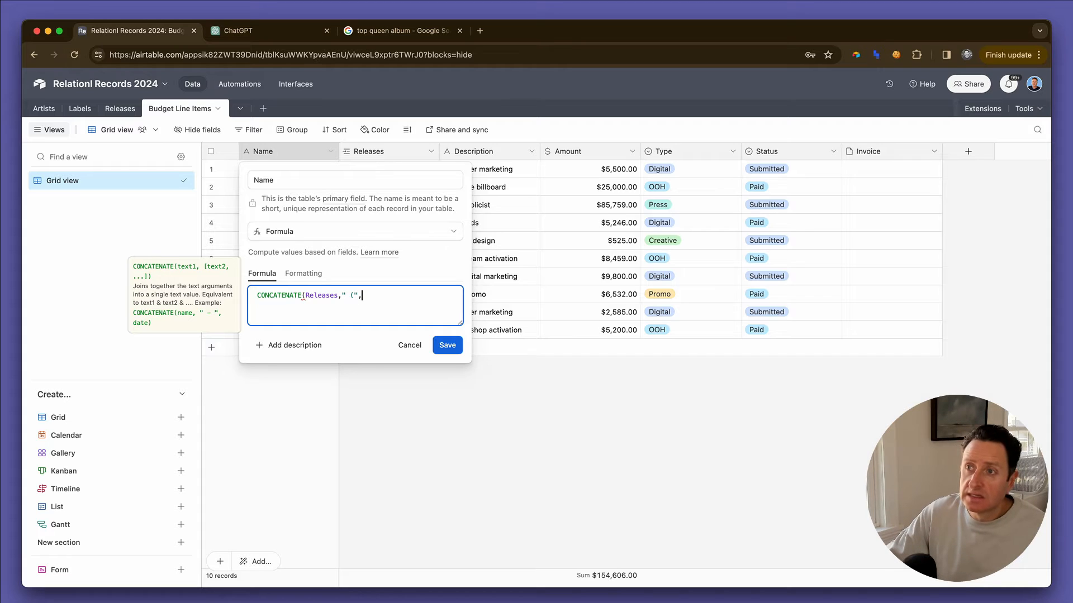
{"action": "type", "text": "des"}
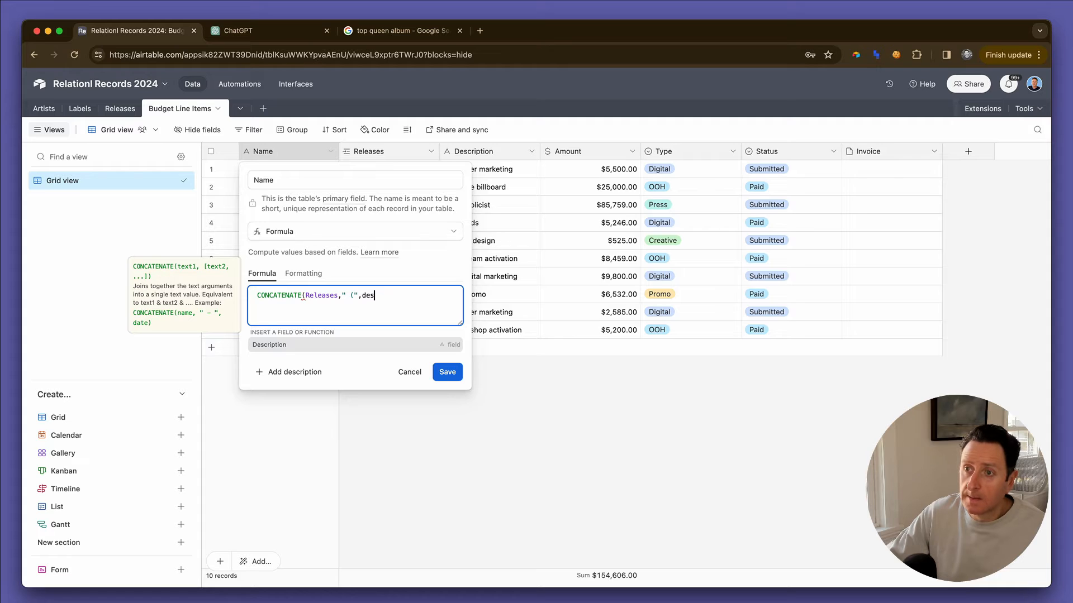
{"action": "key", "text": "Tab"}
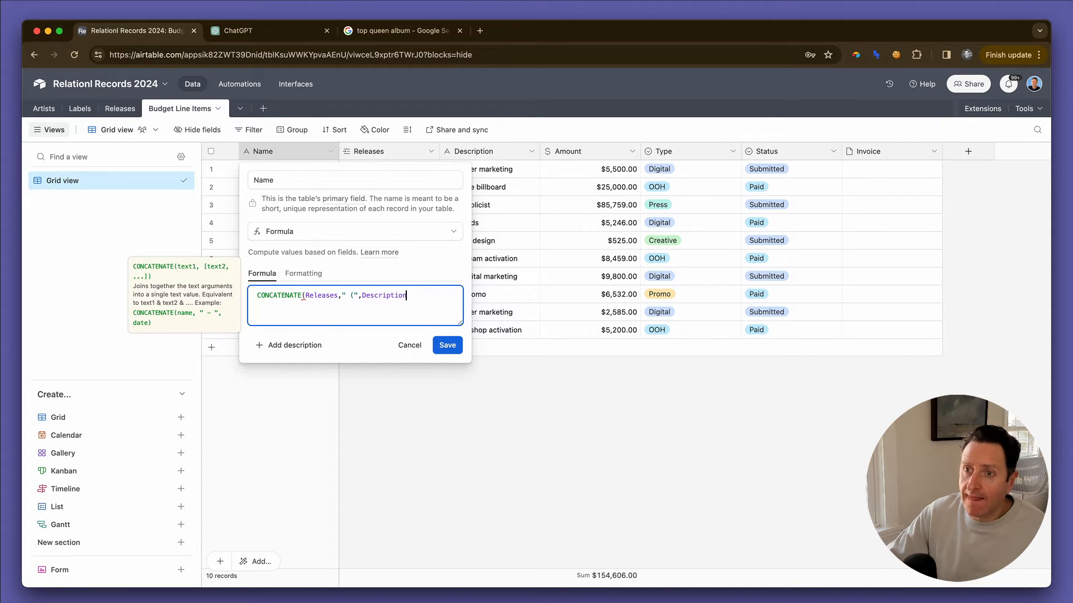
{"action": "key", "text": "BackSpace"}
{"action": "key", "text": "BackSpace"}
{"action": "key", "text": "BackSpace"}
{"action": "key", "text": "BackSpace"}
{"action": "key", "text": "BackSpace"}
{"action": "key", "text": "BackSpace"}
{"action": "key", "text": "BackSpace"}
{"action": "key", "text": "BackSpace"}
{"action": "key", "text": "BackSpace"}
{"action": "key", "text": "BackSpace"}
{"action": "key", "text": "BackSpace"}
- Complete the Name formula as CONCATENATE(Releases," (",Amount,") [",Type,"]") and save the field change
{"action": "type", "text": "amou"}
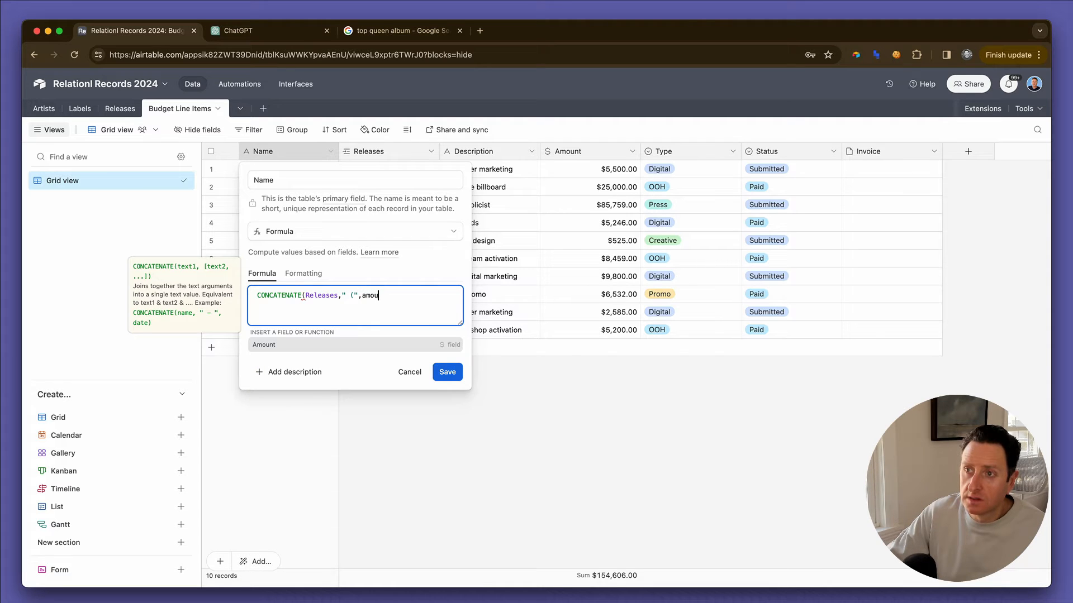
{"action": "key", "text": "Tab"}
{"action": "type", "text": "\""}
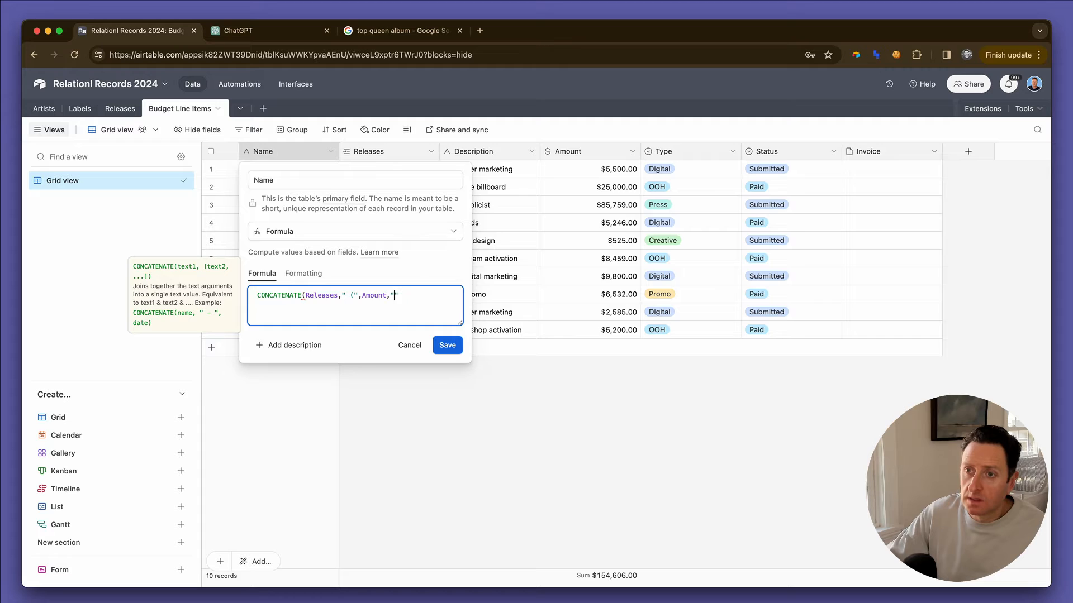
{"action": "type", "text": ") [\""}
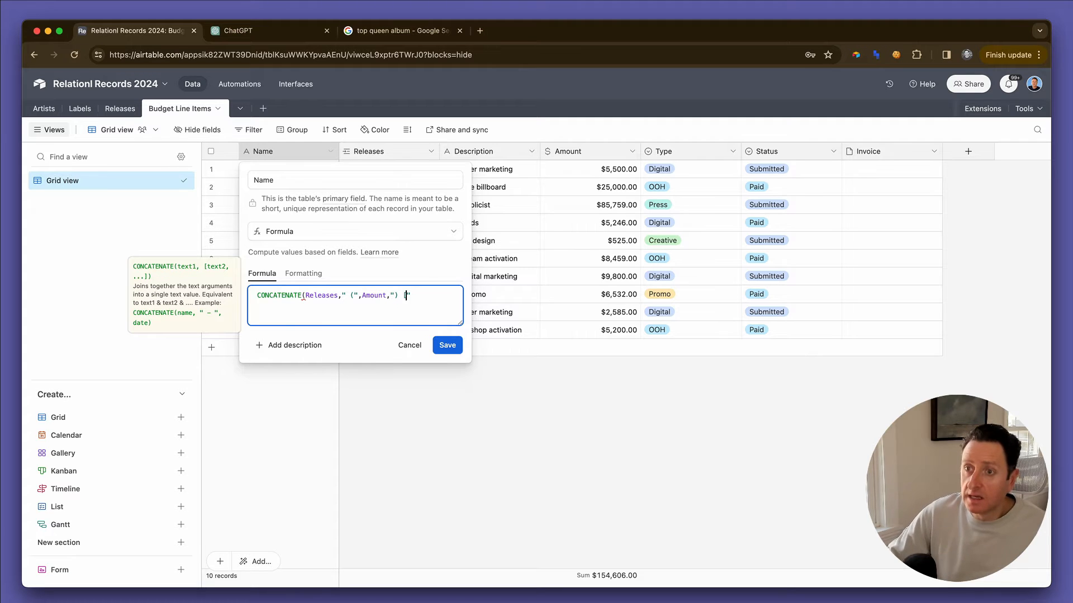
{"action": "type", "text": ","}
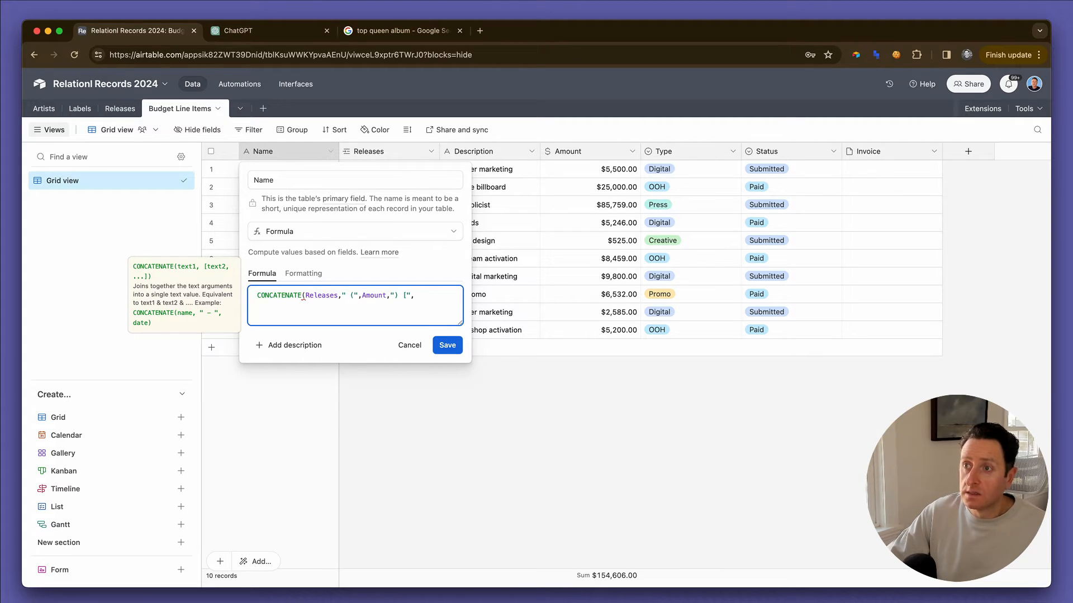
{"action": "type", "text": "Type,"}
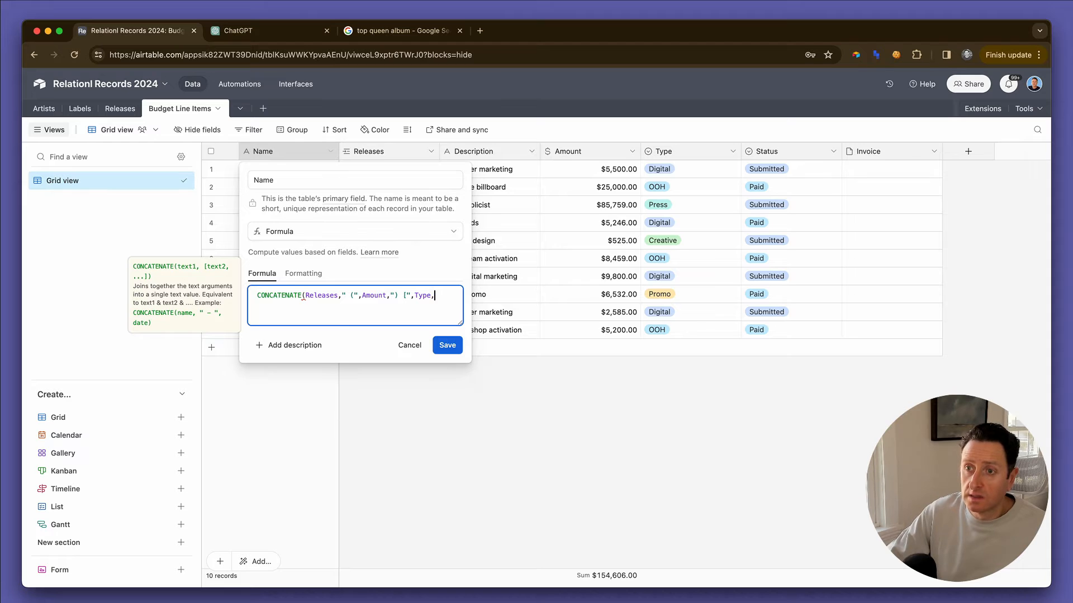
{"action": "type", "text": "\"]"}
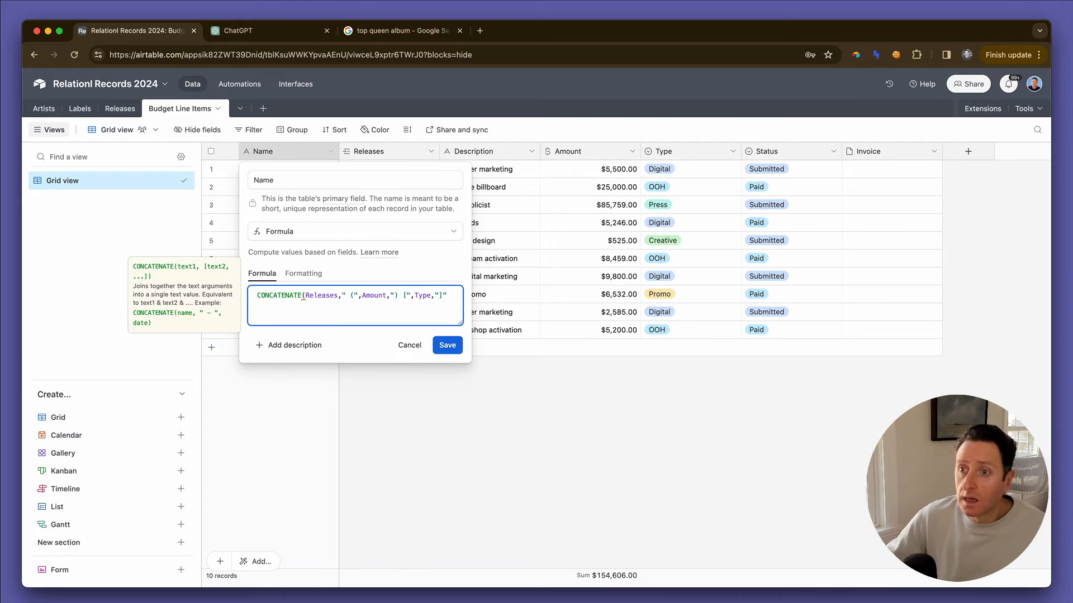
{"action": "type", "text": "\")"}
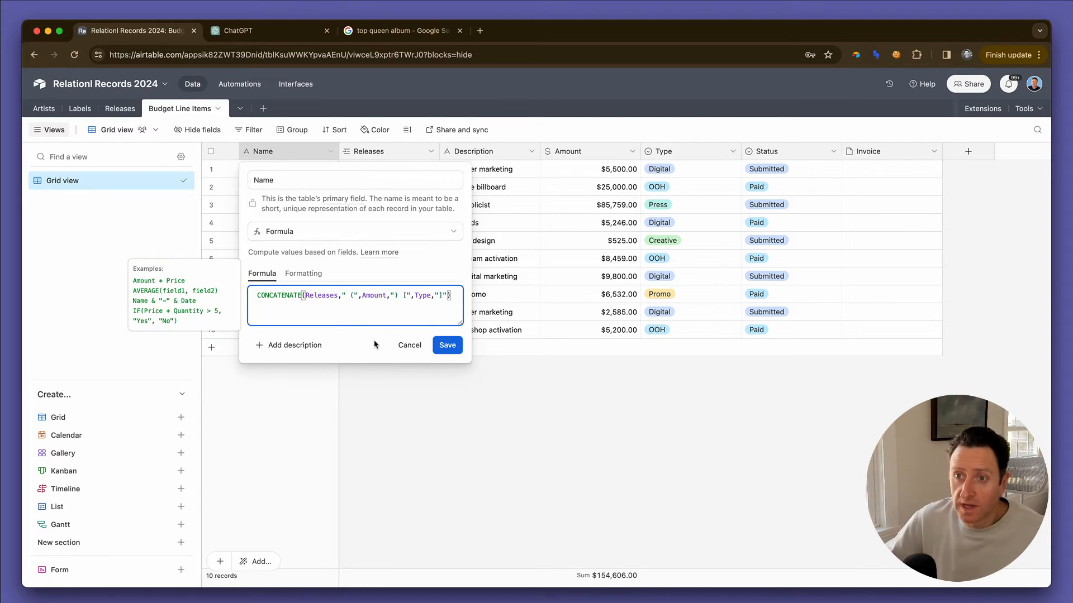
{"action": "left_click", "coordinate": [461, 349]}
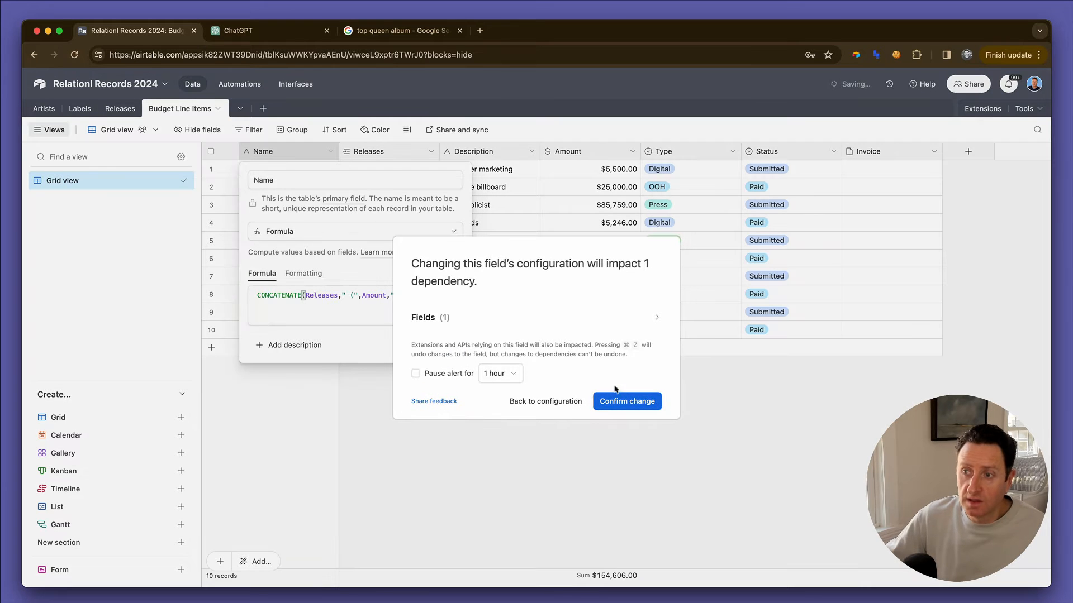
{"action": "left_click", "coordinate": [640, 407]}
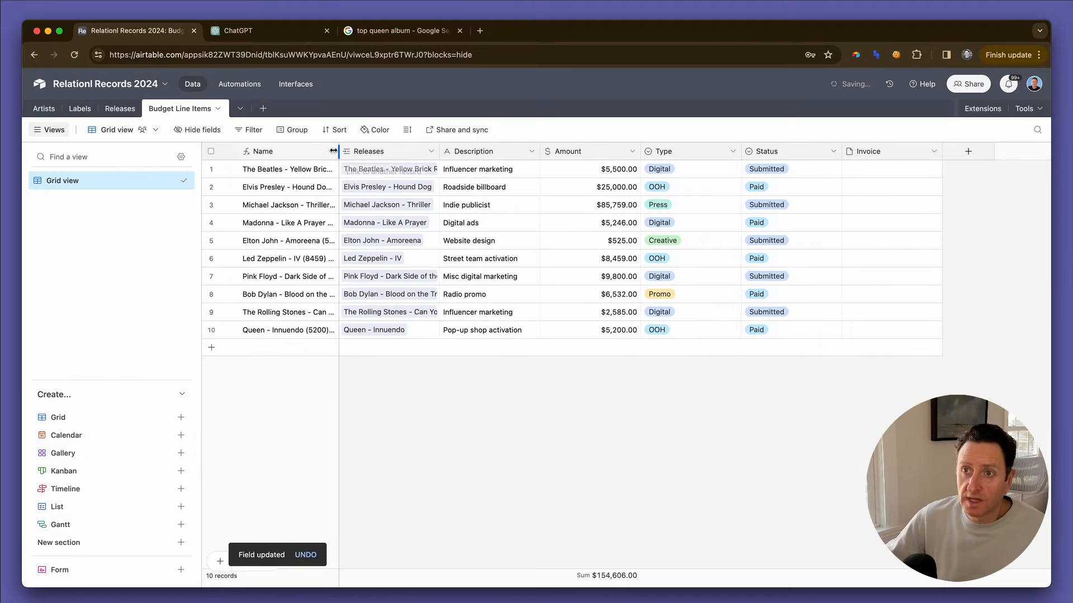
- Widen the Name and Releases columns of the Budget Line Items grid moderately so more of their text fits
{"action": "left_click_drag", "start_coordinate": [338, 151], "coordinate": [503, 151]}
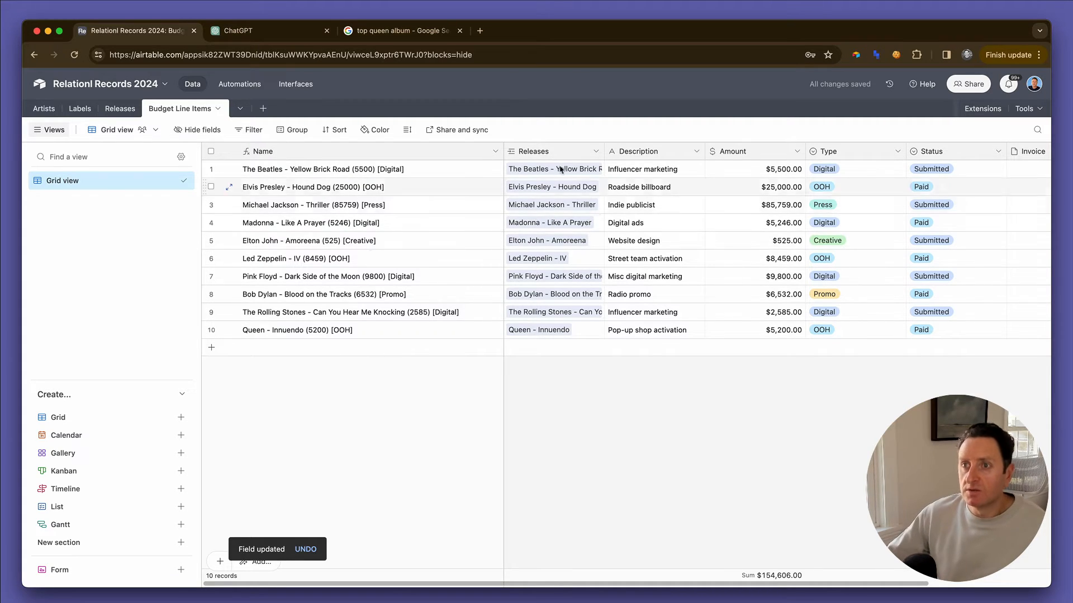
{"action": "left_click_drag", "start_coordinate": [504, 152], "coordinate": [390, 168]}
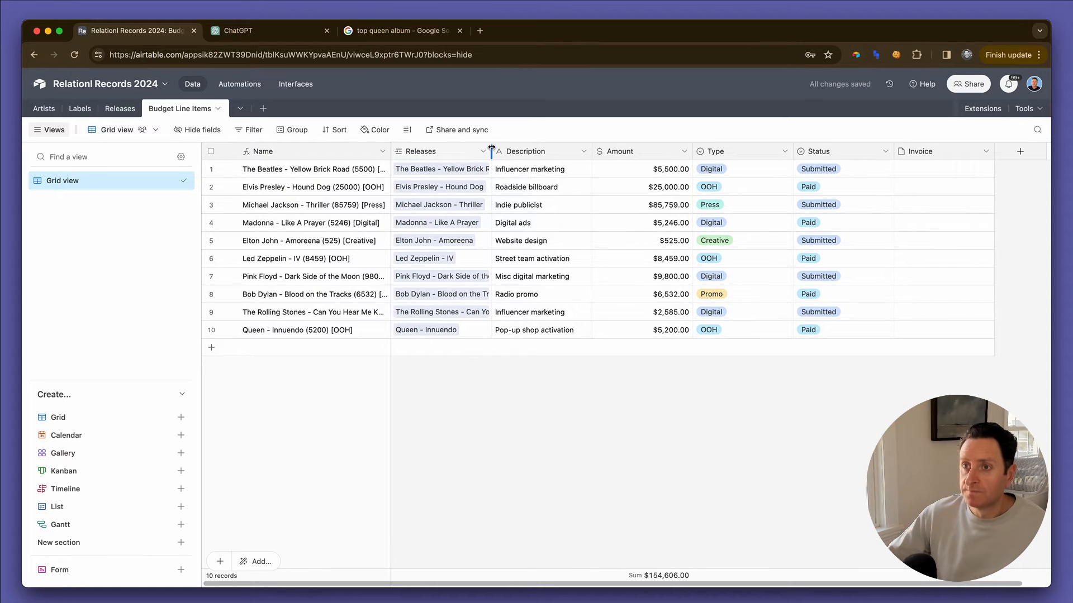
{"action": "left_click_drag", "start_coordinate": [491, 151], "coordinate": [531, 151]}
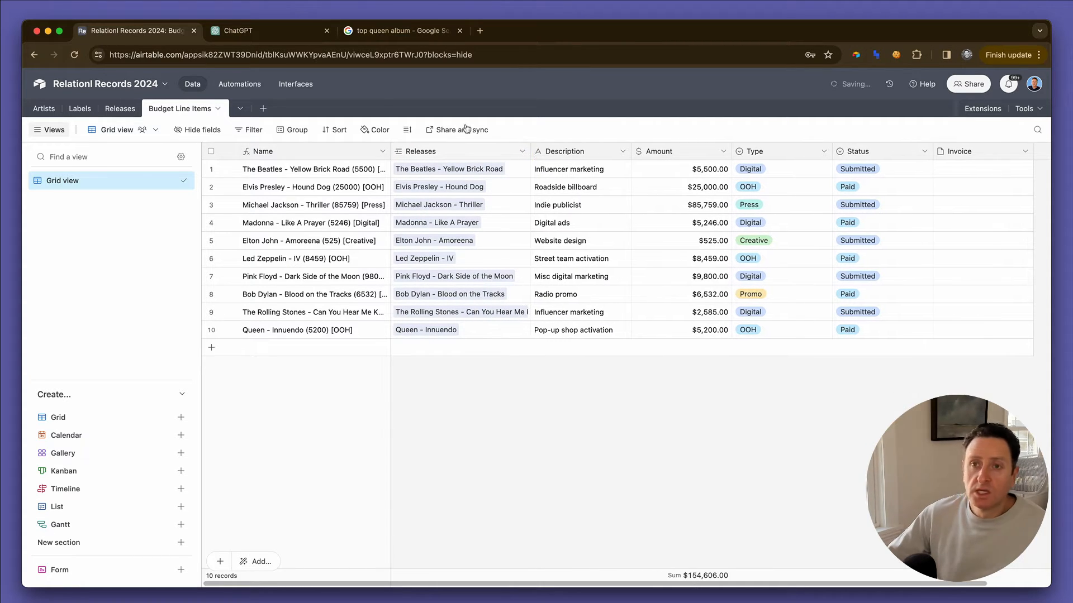
- Delete the Notes, Assignee and Status fields from the Artists table
{"action": "left_click", "coordinate": [58, 111]}
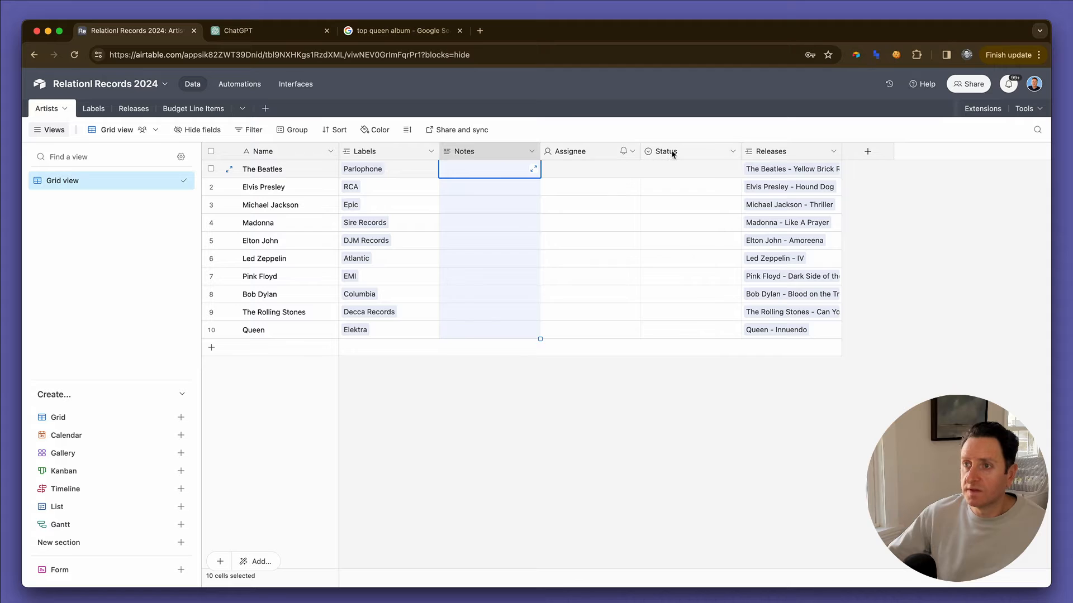
{"action": "left_click", "coordinate": [672, 154], "text": "shift"}
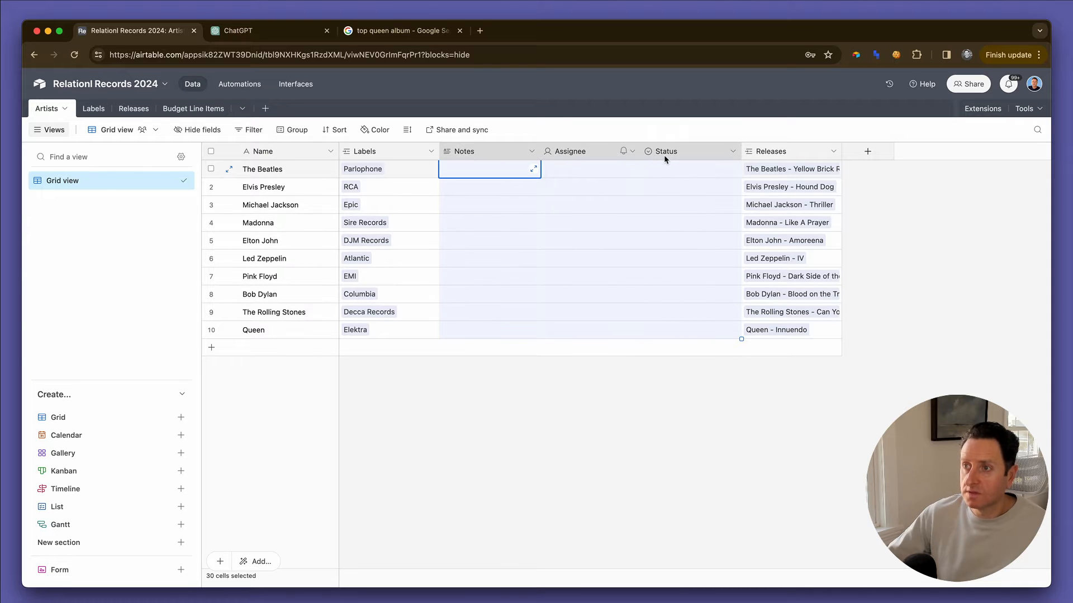
{"action": "right_click", "coordinate": [664, 156]}
{"action": "left_click", "coordinate": [676, 270]}
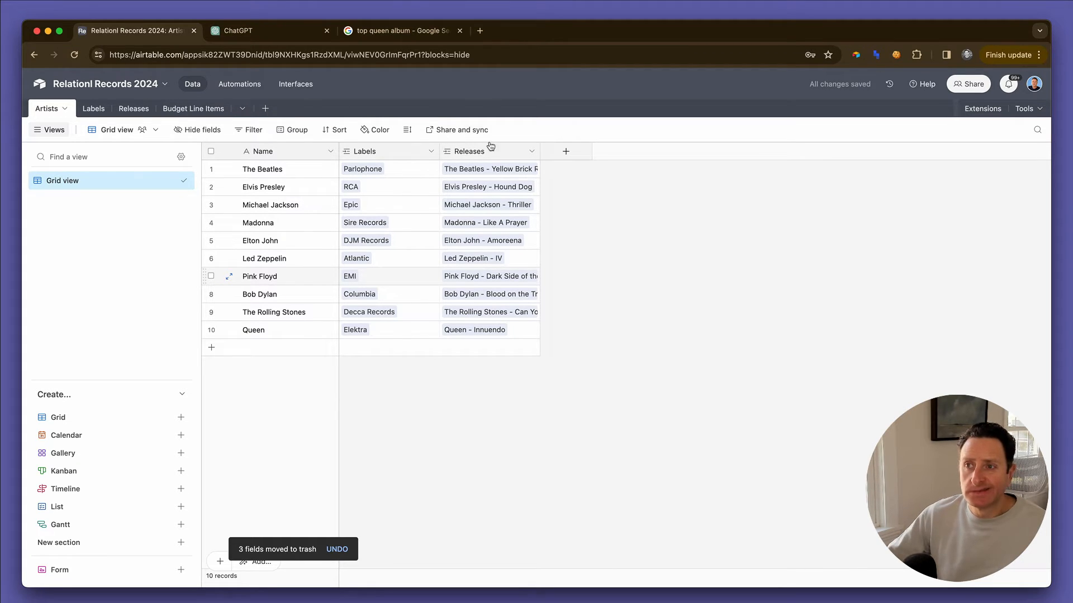
- Add a linked record field named Contact to the Artists table, linking it to a new table
{"action": "left_click", "coordinate": [566, 155]}
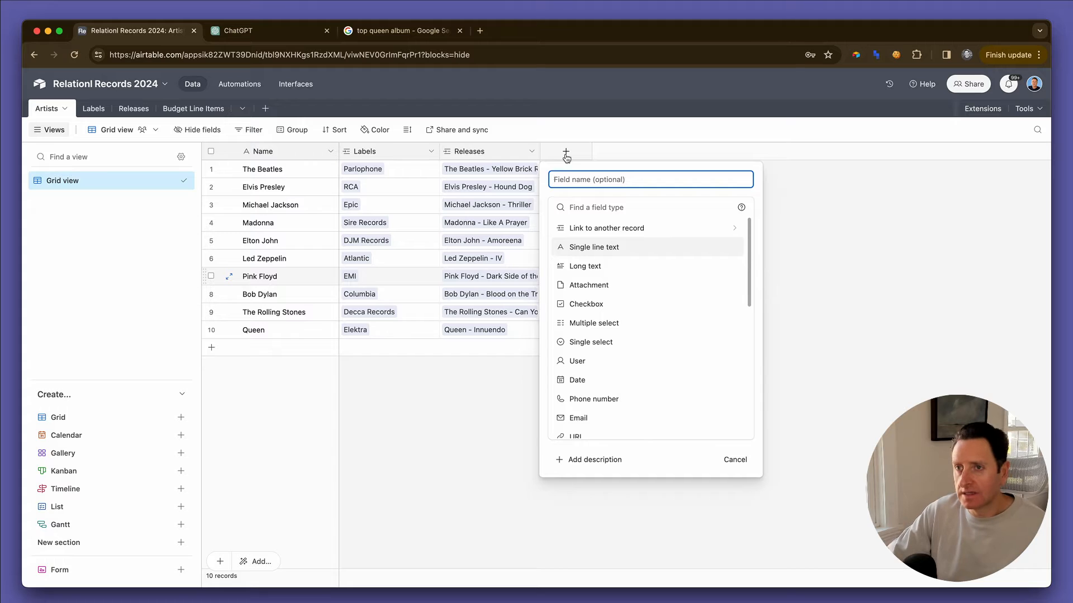
{"action": "type", "text": "Contact"}
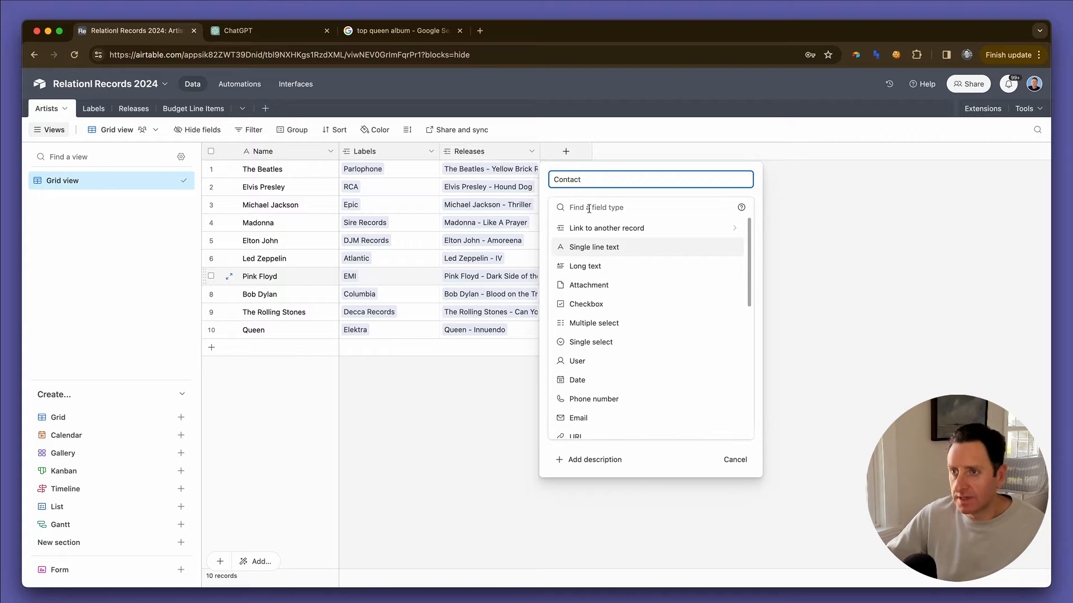
{"action": "left_click", "coordinate": [590, 228]}
{"action": "left_click", "coordinate": [615, 304]}
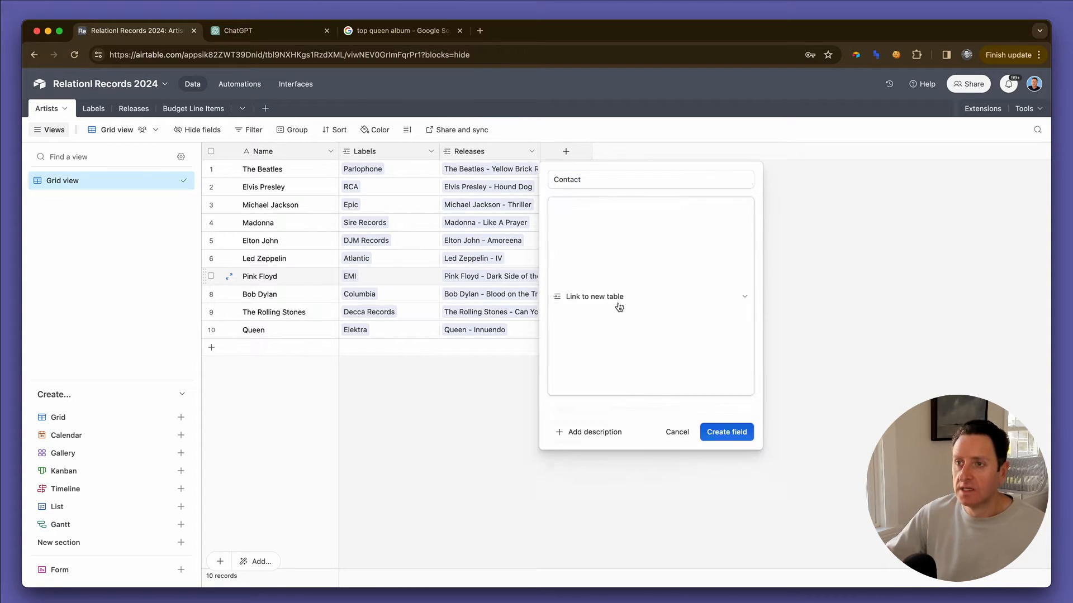
{"action": "left_click", "coordinate": [716, 321]}
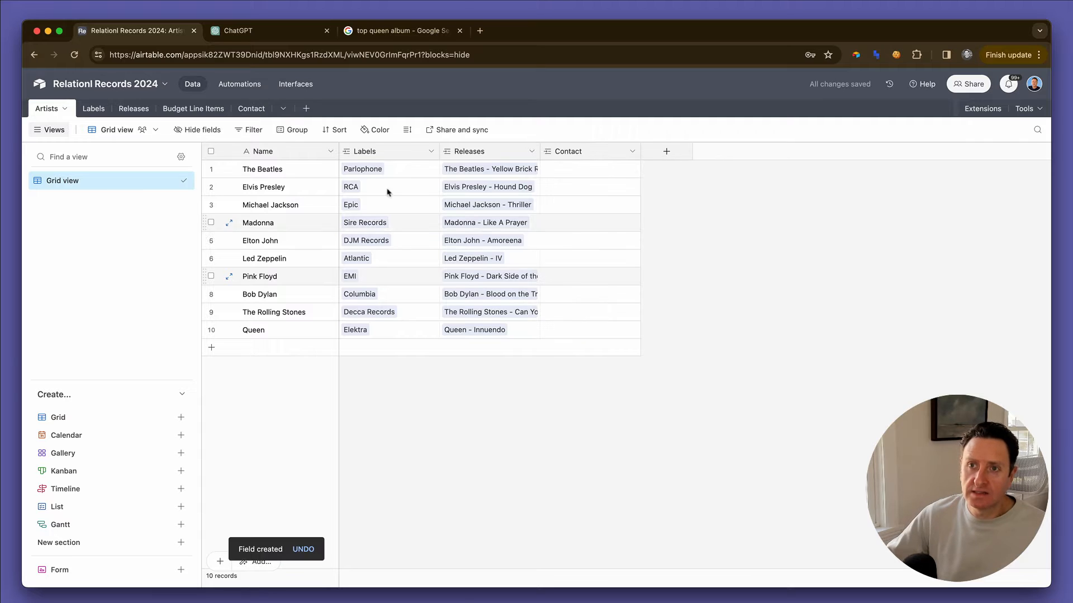
- Add two single line text fields named First and Last to the Contact table
{"action": "left_click", "coordinate": [251, 109]}
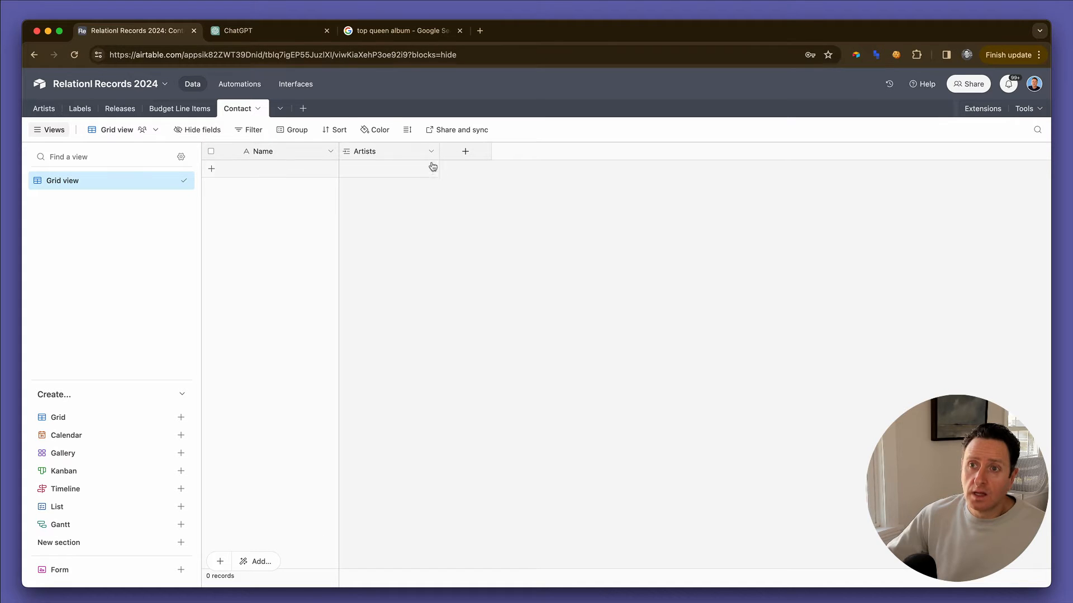
{"action": "left_click", "coordinate": [464, 154]}
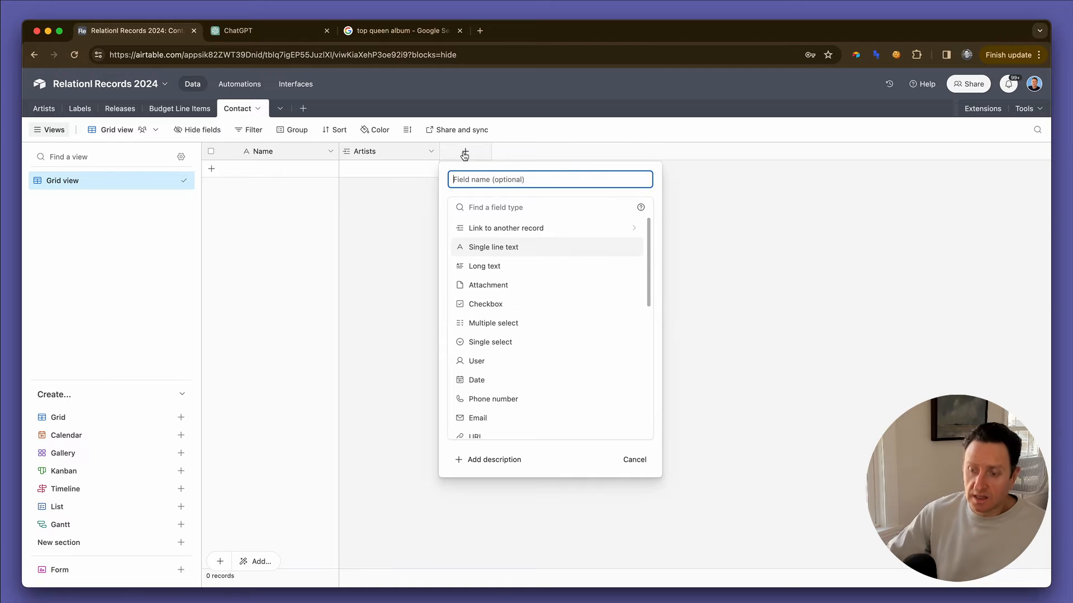
{"action": "type", "text": "First"}
{"action": "left_click", "coordinate": [508, 246]}
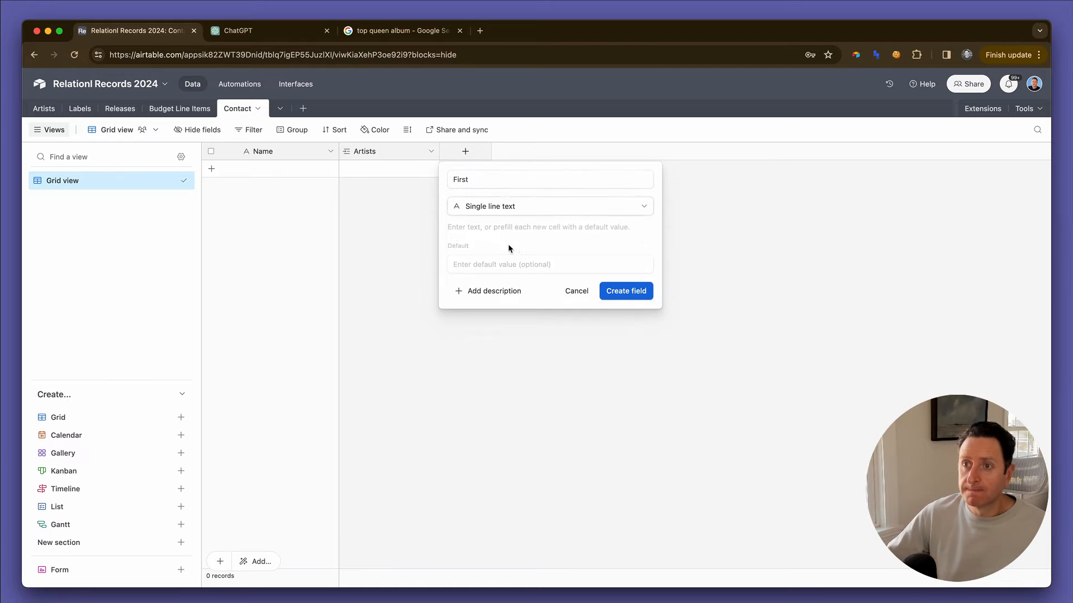
{"action": "left_click", "coordinate": [627, 291]}
{"action": "left_click", "coordinate": [565, 152]}
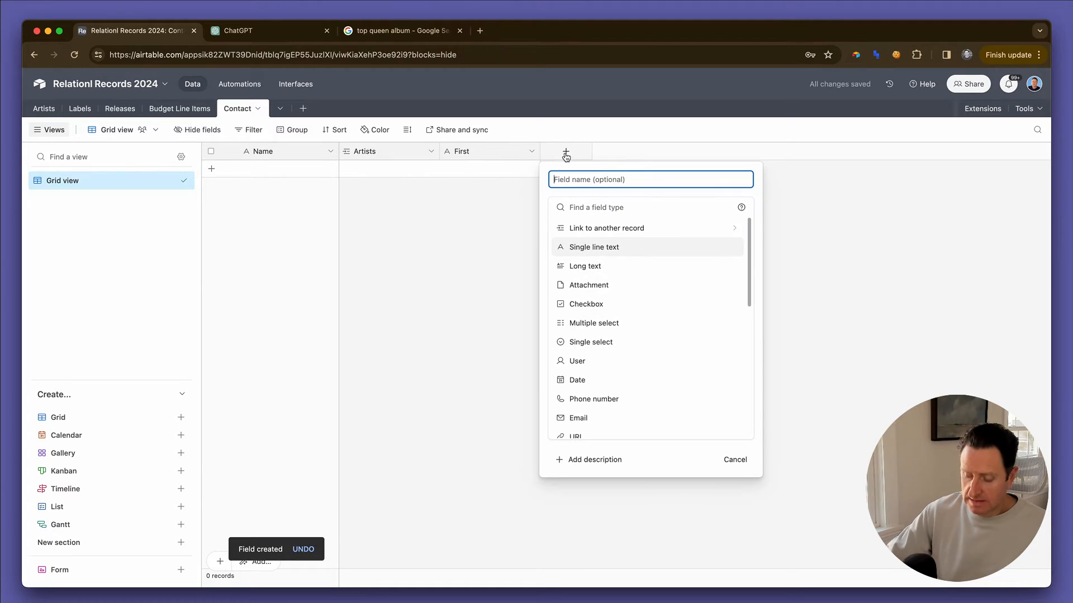
{"action": "type", "text": "Last"}
{"action": "left_click", "coordinate": [585, 248]}
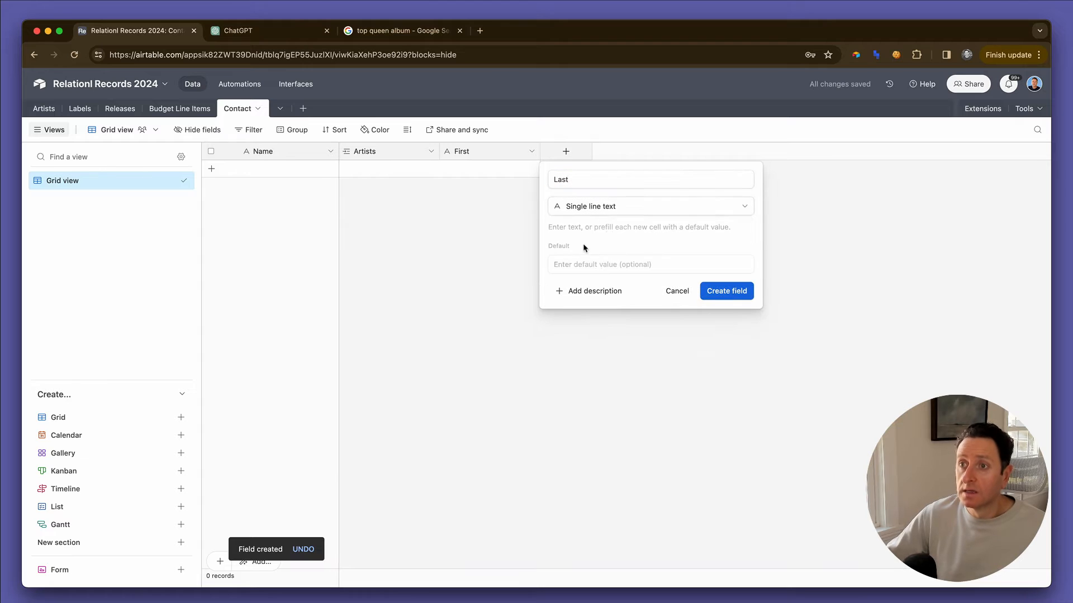
{"action": "left_click", "coordinate": [726, 292]}
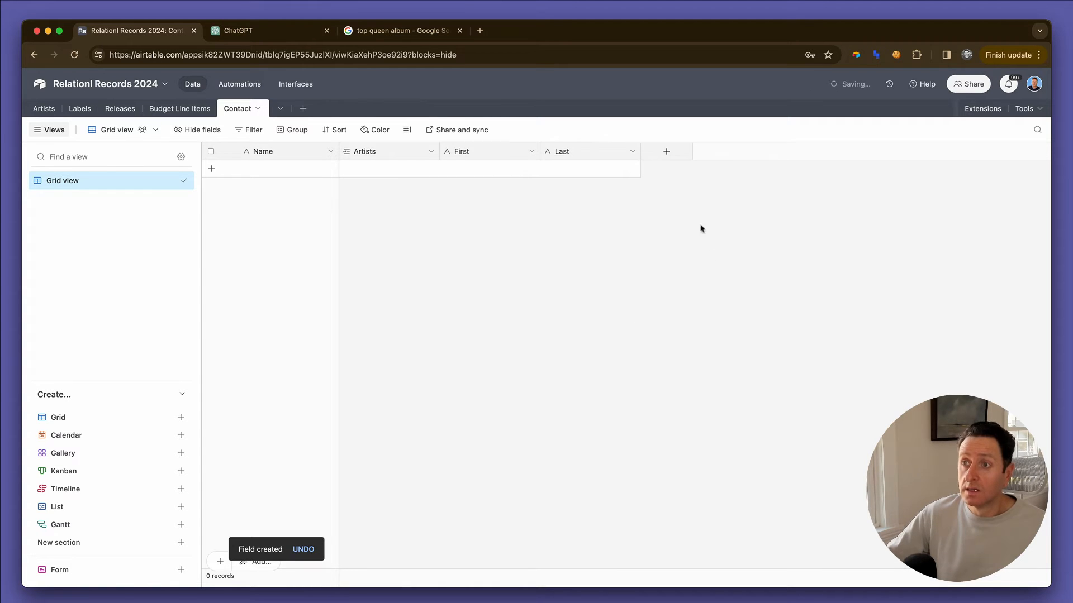
- Add a single select field named Department to the Contact table with the options Marketing, Digital, A&R, Promo and Publicity
{"action": "left_click", "coordinate": [666, 152]}
{"action": "type", "text": "Department"}
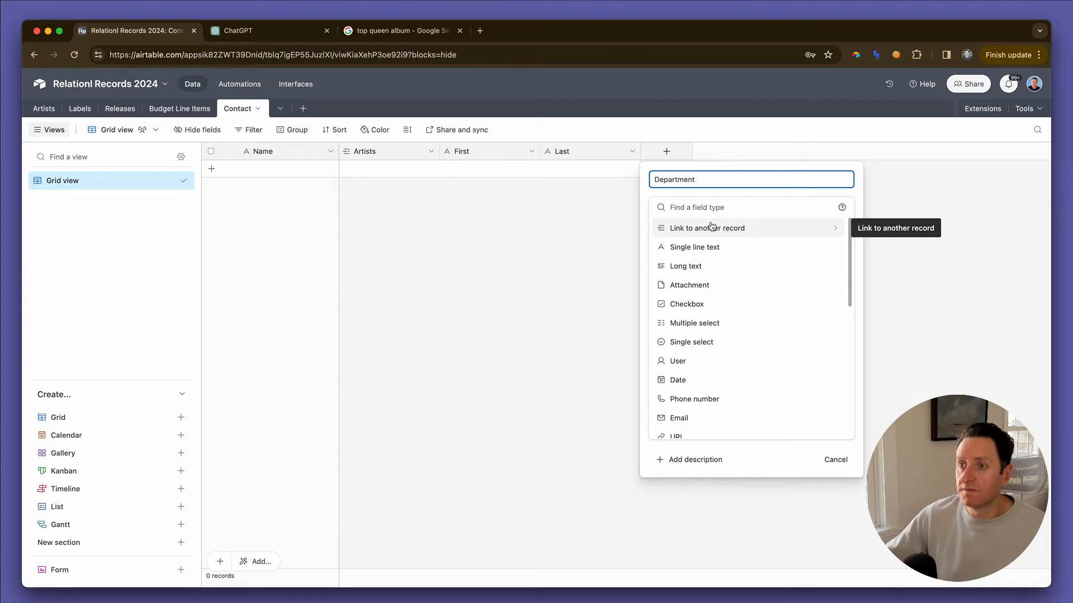
{"action": "left_click", "coordinate": [706, 341]}
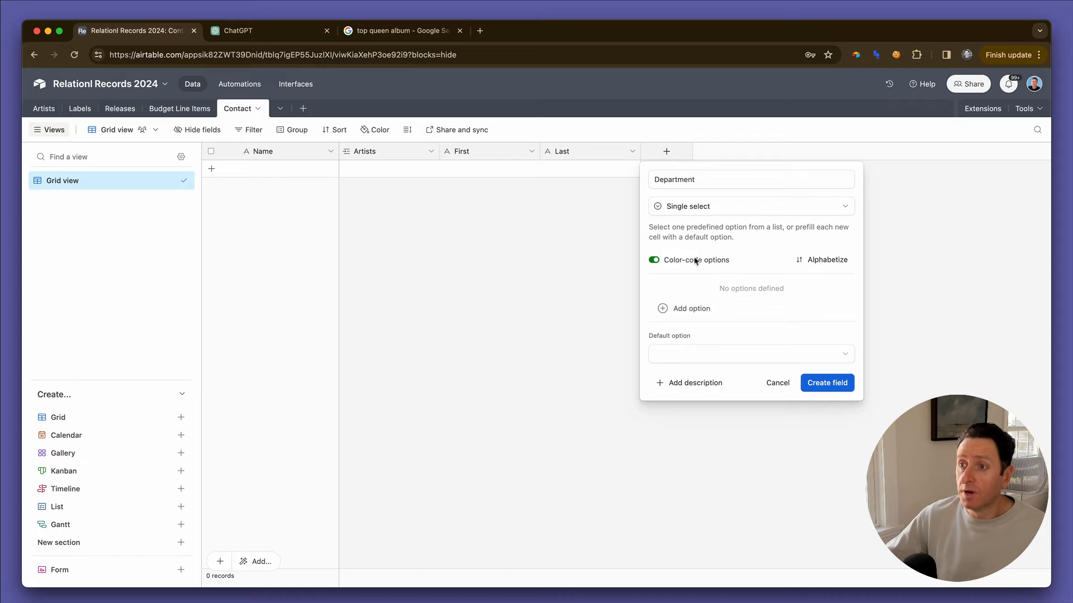
{"action": "left_click", "coordinate": [686, 309]}
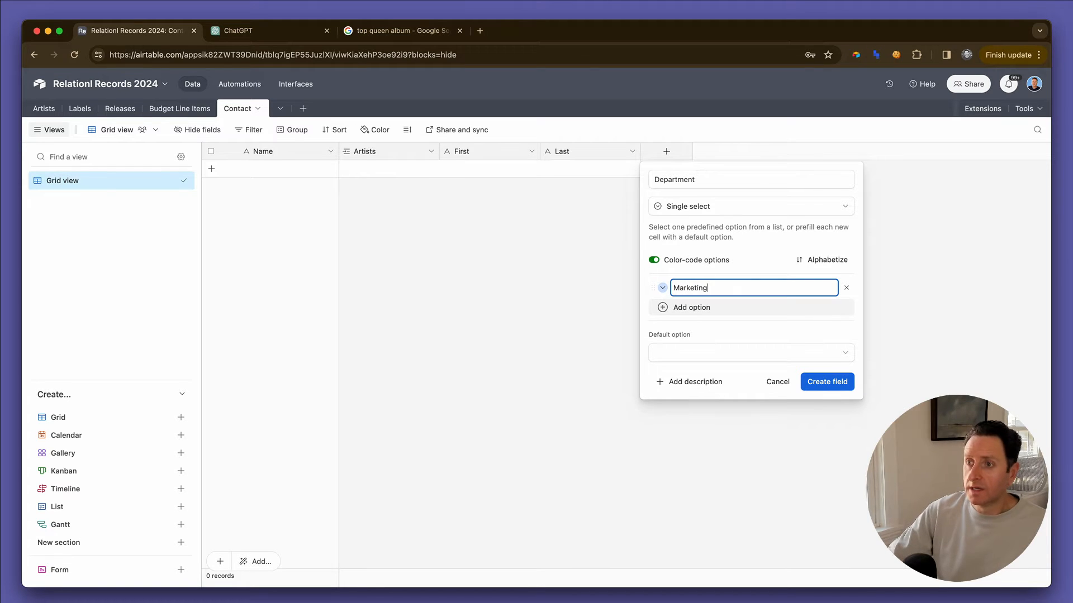
{"action": "left_click", "coordinate": [688, 308]}
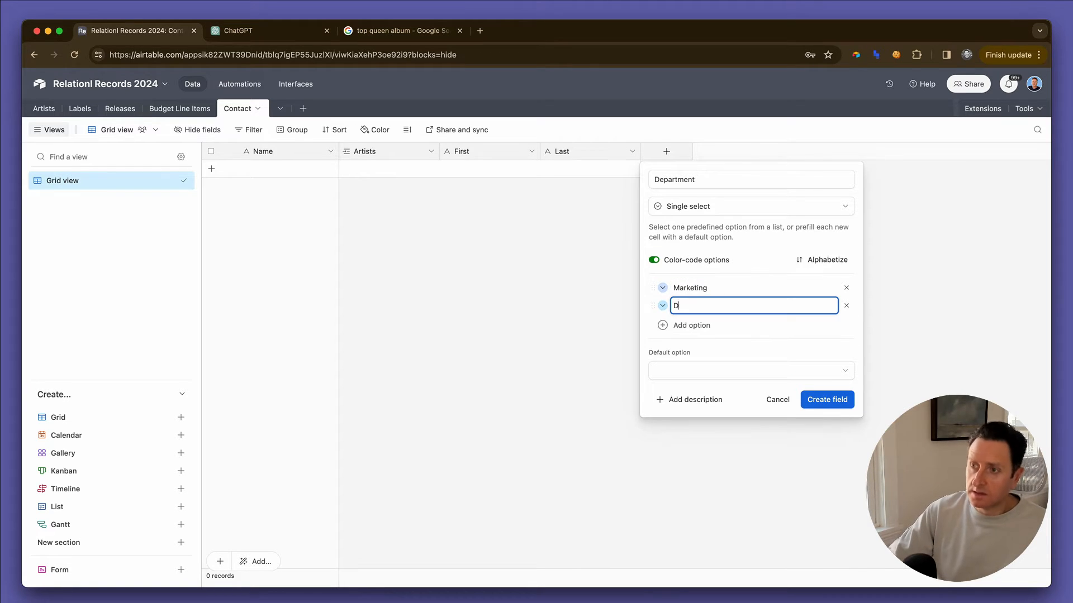
{"action": "left_click", "coordinate": [692, 326]}
{"action": "type", "text": "A&R"}
{"action": "left_click", "coordinate": [693, 338]}
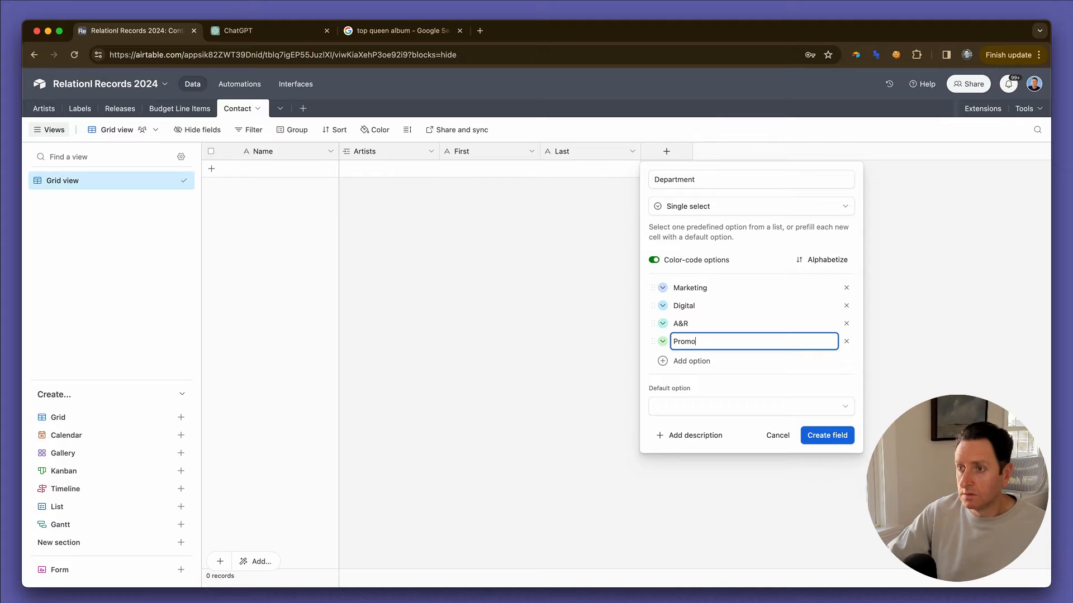
{"action": "left_click", "coordinate": [705, 363]}
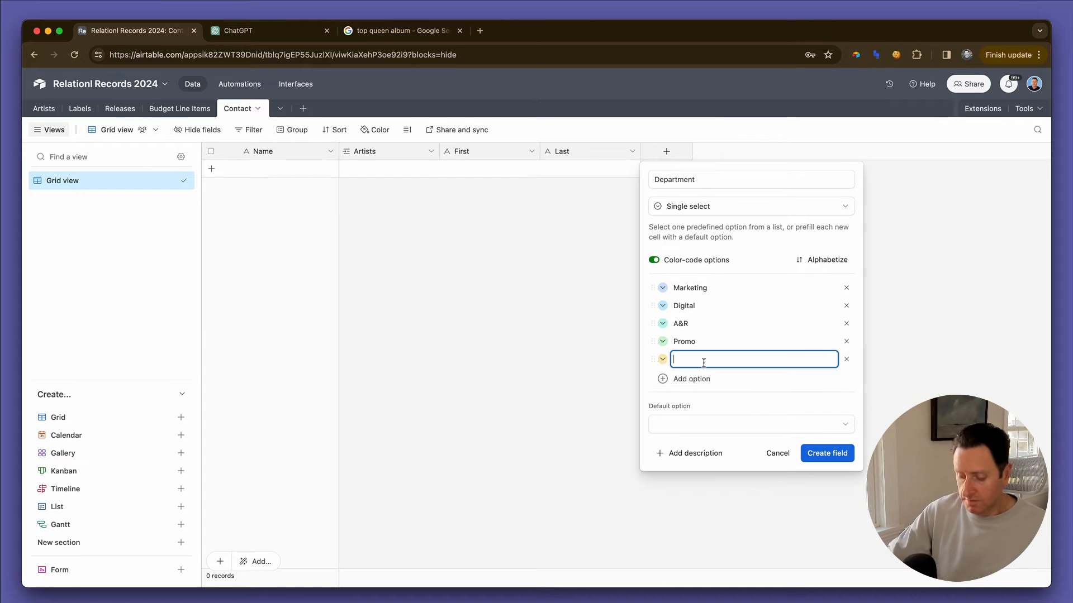
{"action": "left_click", "coordinate": [826, 457]}
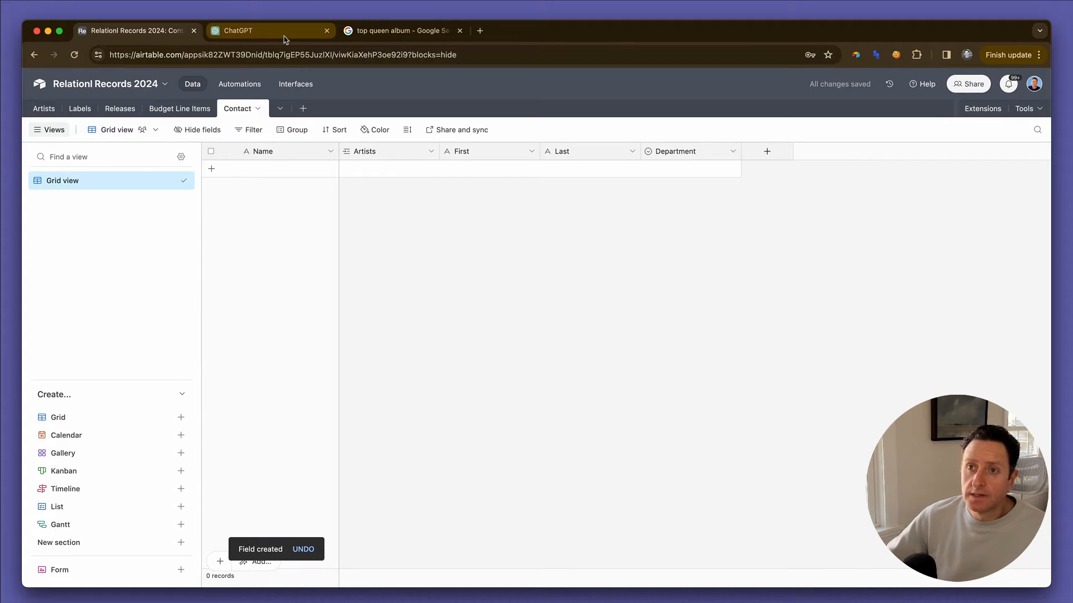
- Switch to ChatGPT and request 25 team members with first and last names, presented as a grid to copy and paste into a spreadsheet
{"action": "left_click", "coordinate": [268, 31]}
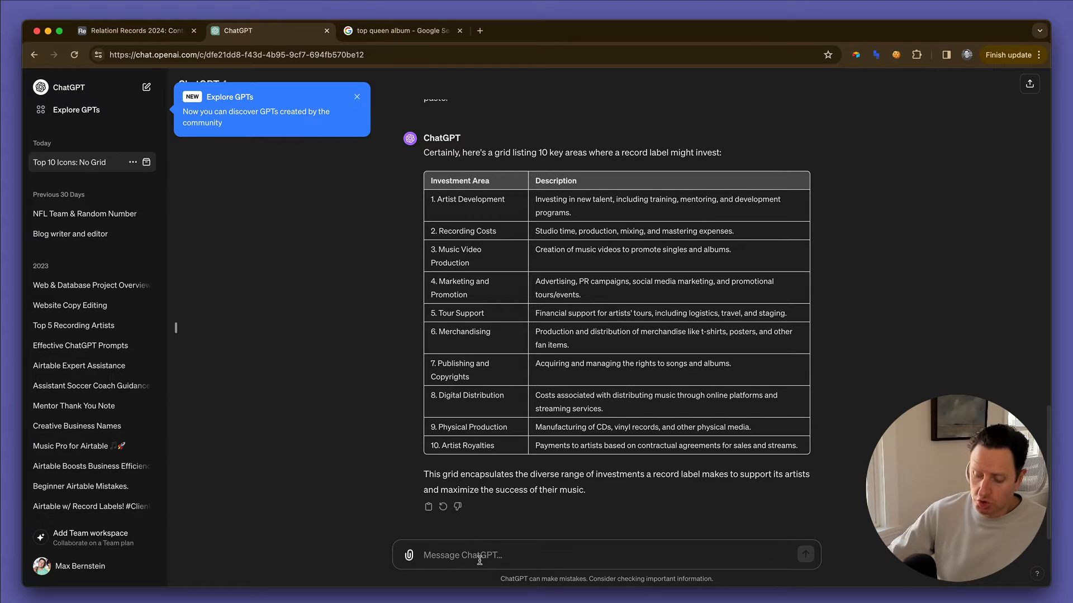
{"action": "type", "text": "list 25 member of a team, fir"}
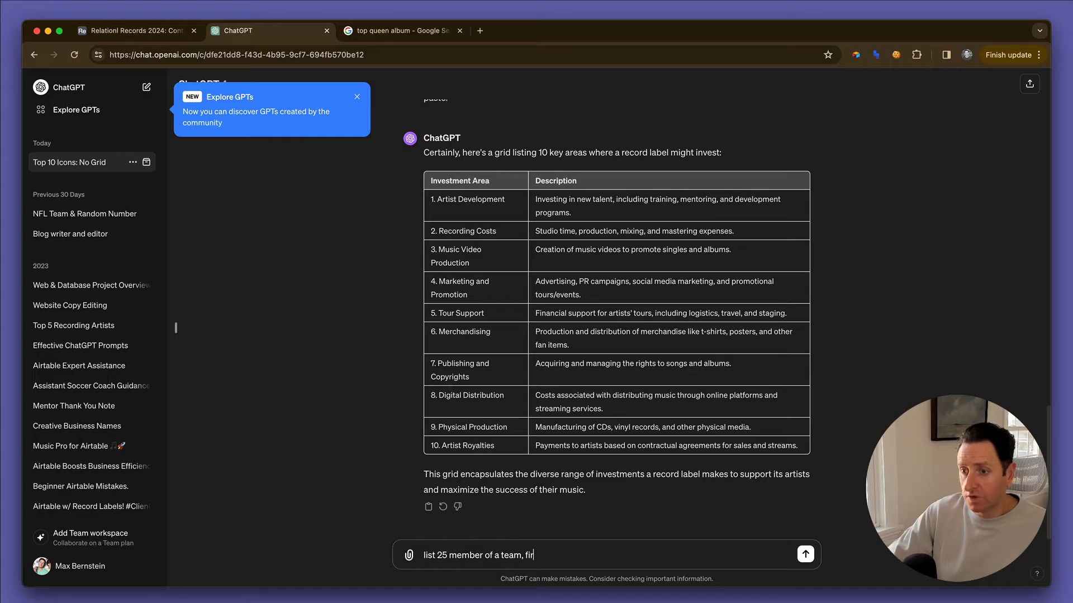
{"action": "type", "text": "name, presented as a grid so i can"}
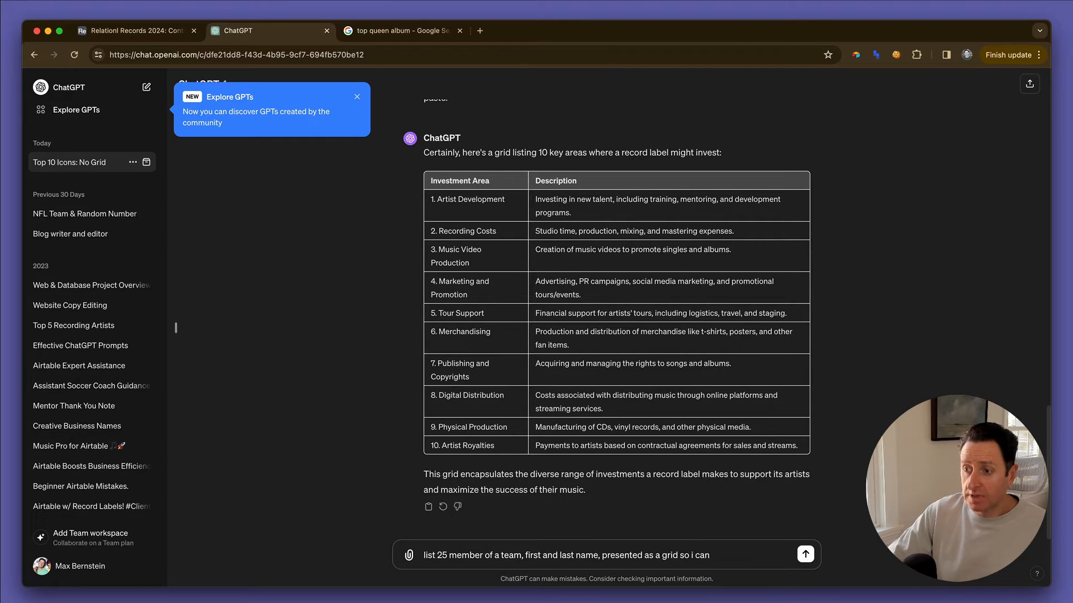
{"action": "type", "text": "d past into"}
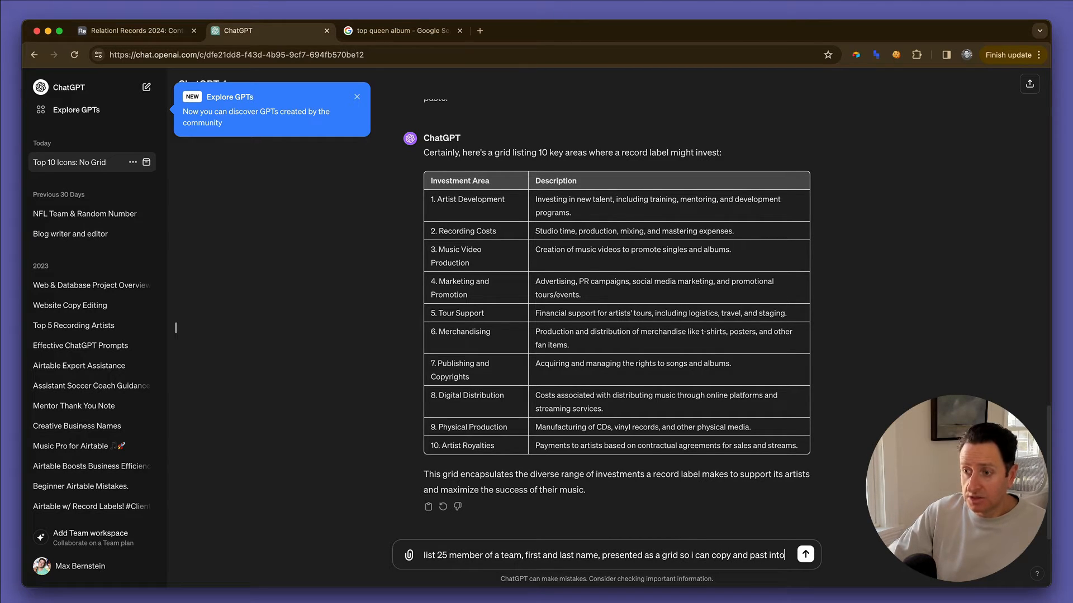
{"action": "type", "text": " a spreadsheet"}
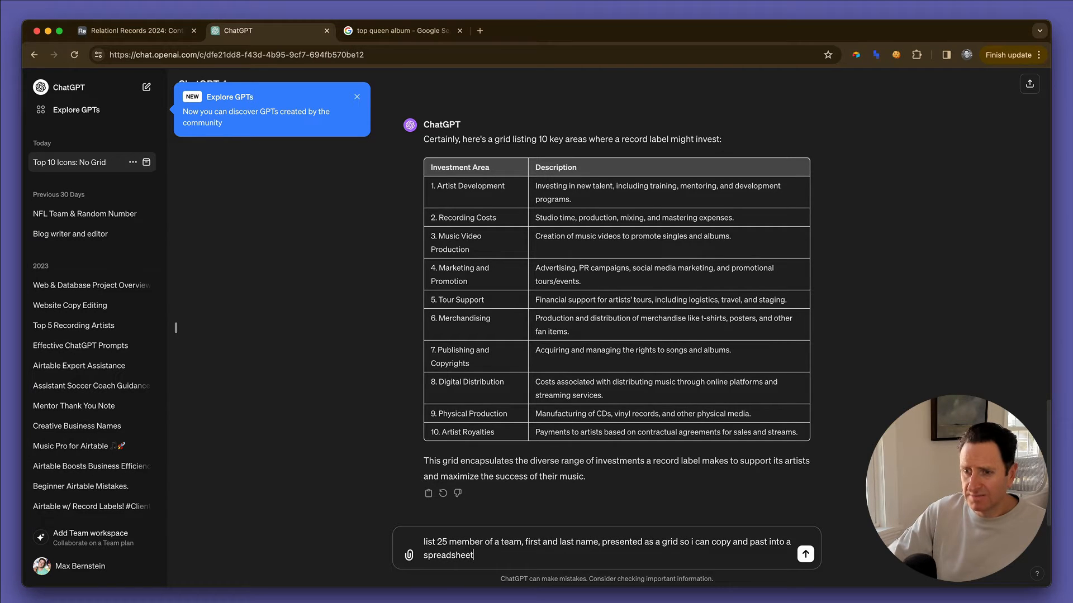
{"action": "key", "text": "Return"}
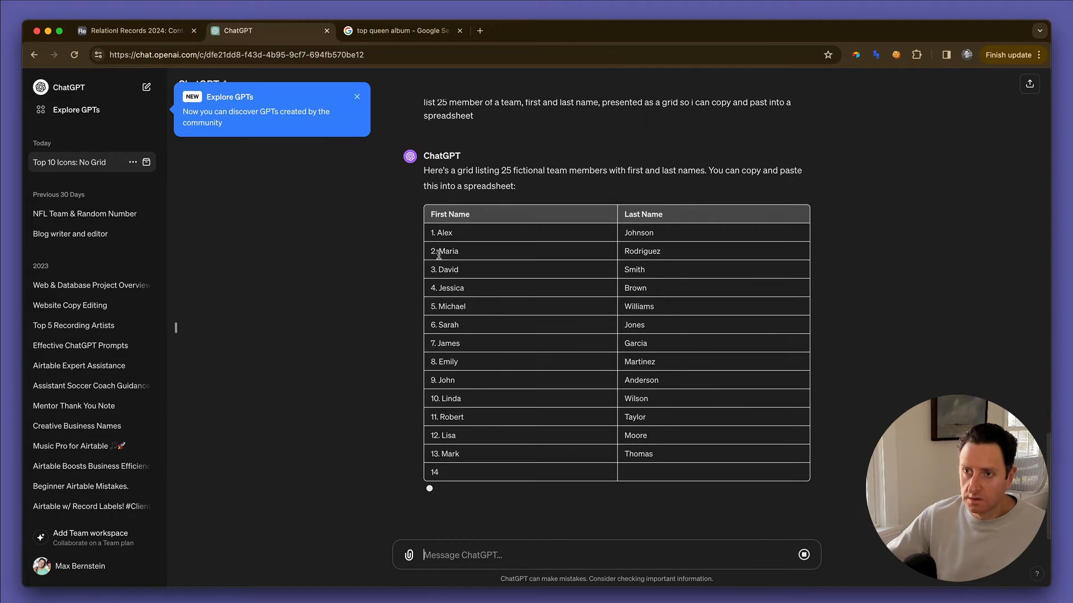
- Stop the numbered answer and ask ChatGPT to redo the grid without the numbers in the first column
{"action": "left_click_drag", "start_coordinate": [443, 232], "coordinate": [505, 539]}
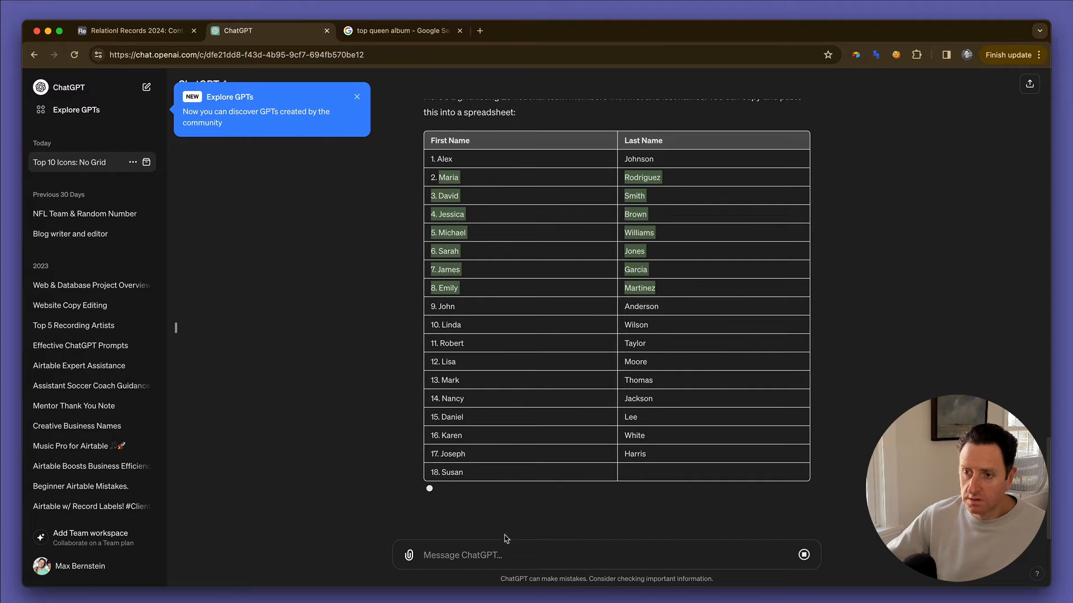
{"action": "left_click", "coordinate": [804, 554]}
{"action": "type", "text": "plea"}
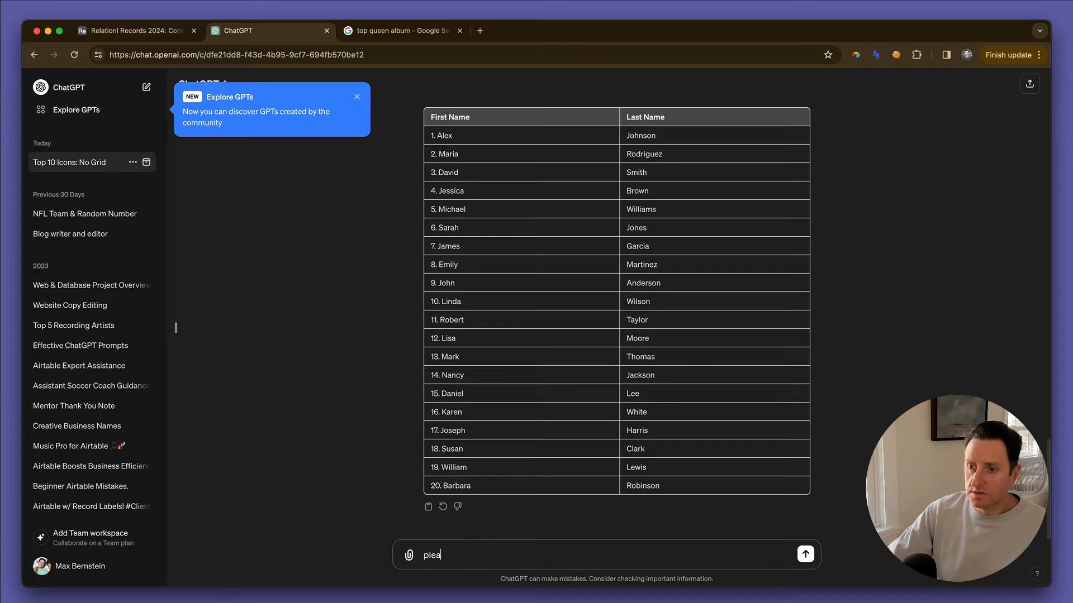
{"action": "type", "text": "se redu"}
{"action": "type", "text": " this "}
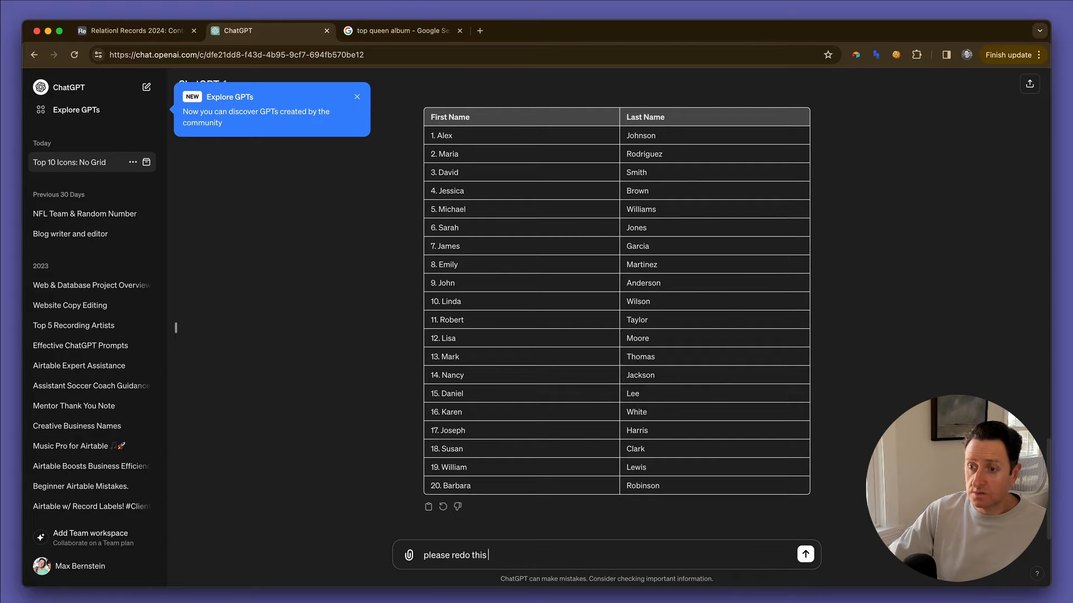
{"action": "type", "text": "without the numbers in the first"}
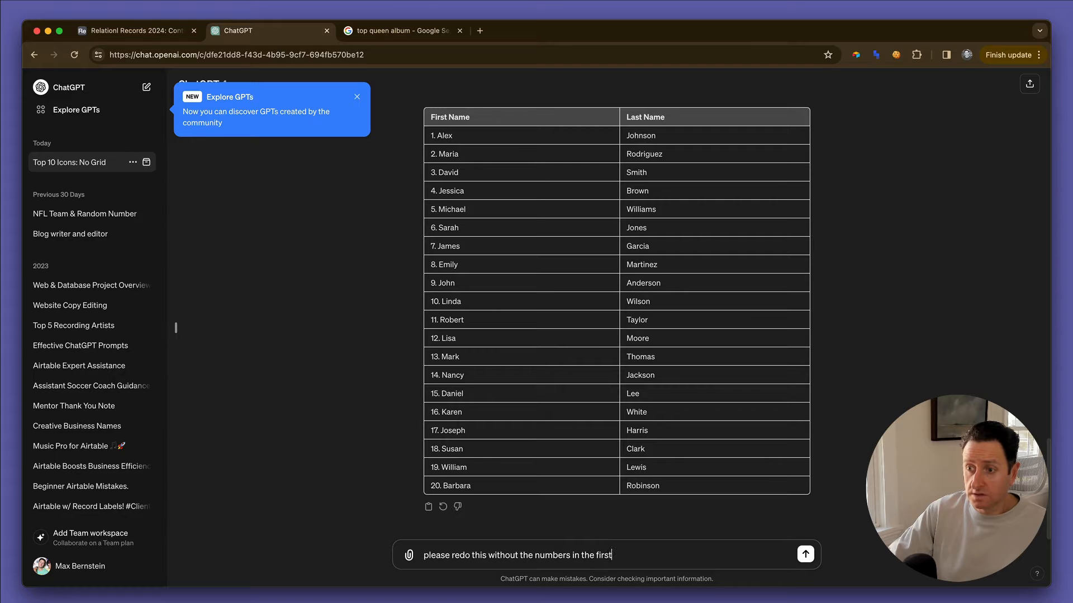
{"action": "type", "text": "mn"}
{"action": "key", "text": "Return"}
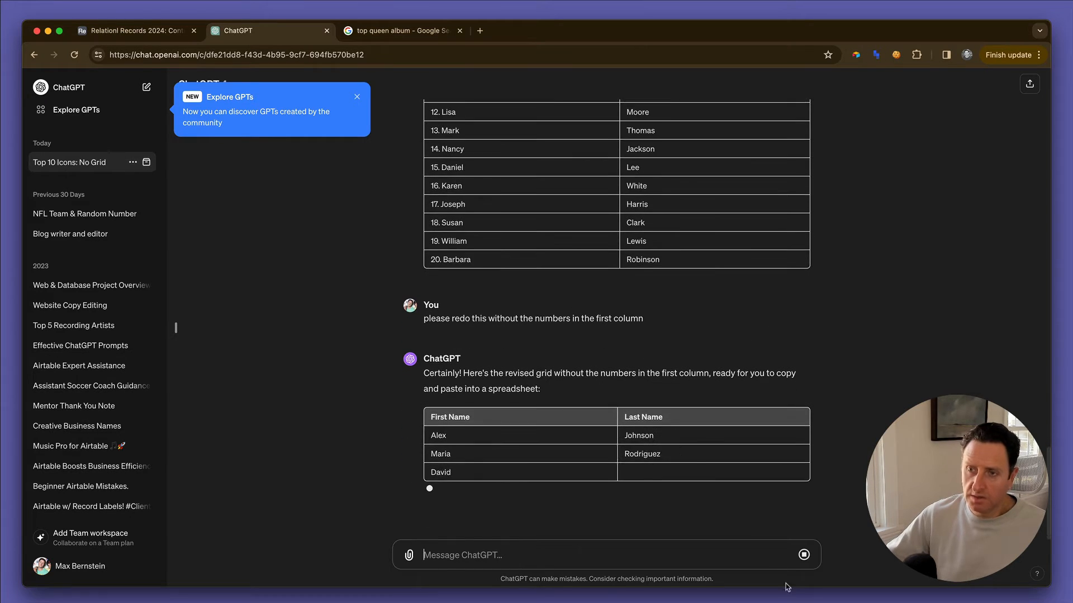
- Switch back to Airtable and convert the Contact table's Name field to a formula field with First&" - "&Last
{"action": "key", "text": "ctrl+shift+Tab"}
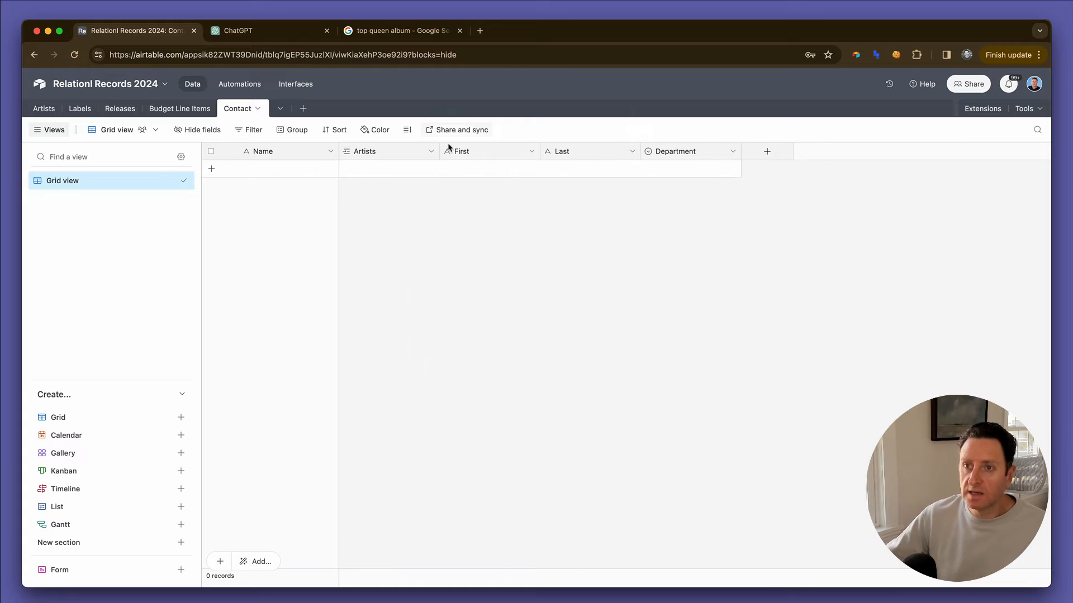
{"action": "double_click", "coordinate": [264, 152]}
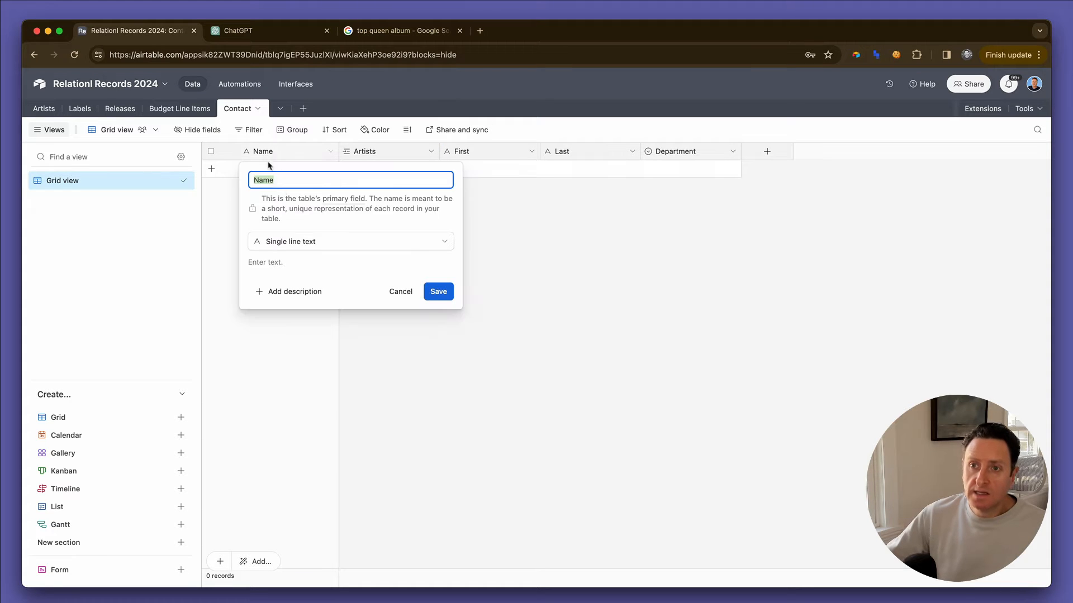
{"action": "left_click", "coordinate": [289, 240]}
{"action": "type", "text": "f"}
{"action": "left_click", "coordinate": [296, 271]}
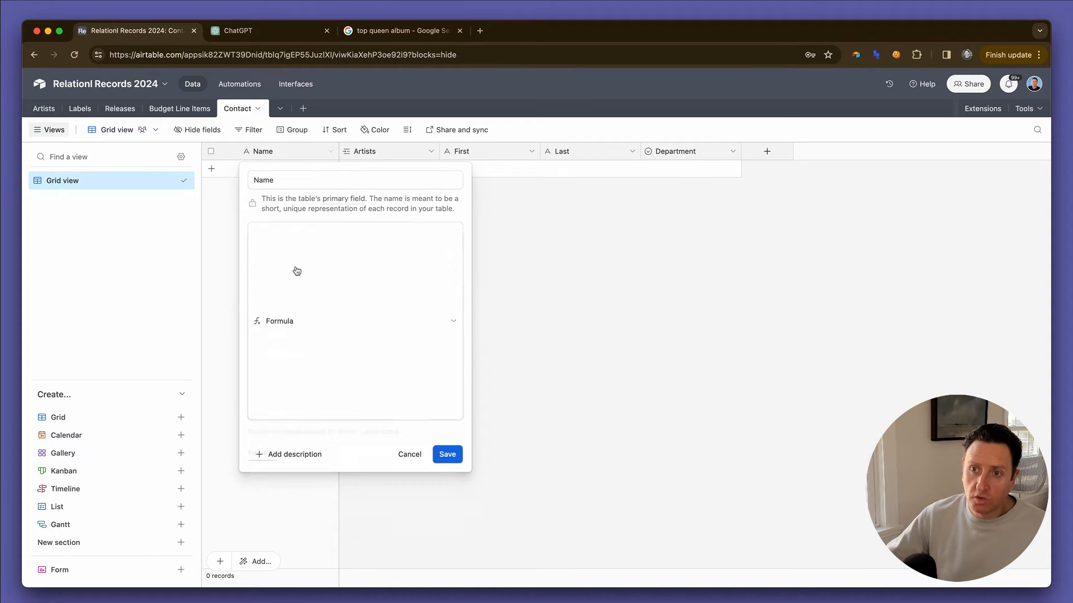
{"action": "type", "text": "first"}
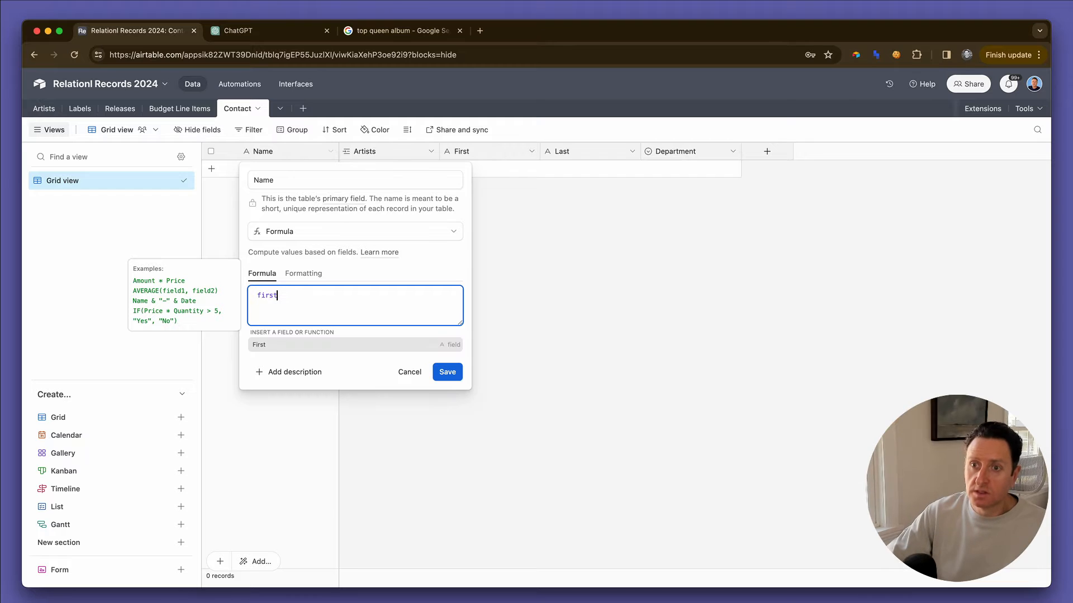
{"action": "key", "text": "Tab"}
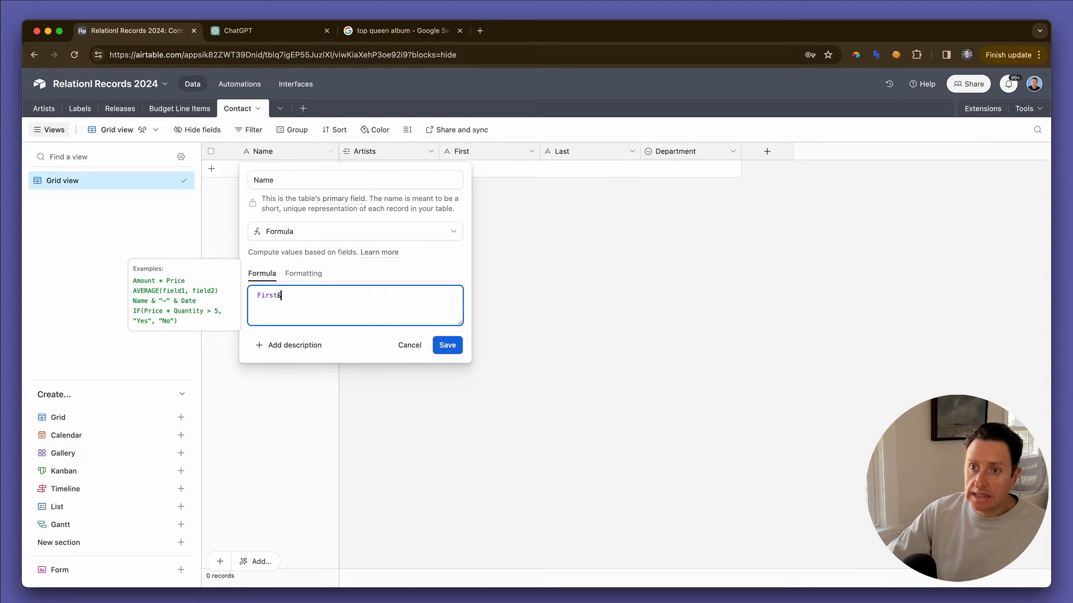
{"action": "type", "text": "&\" -"}
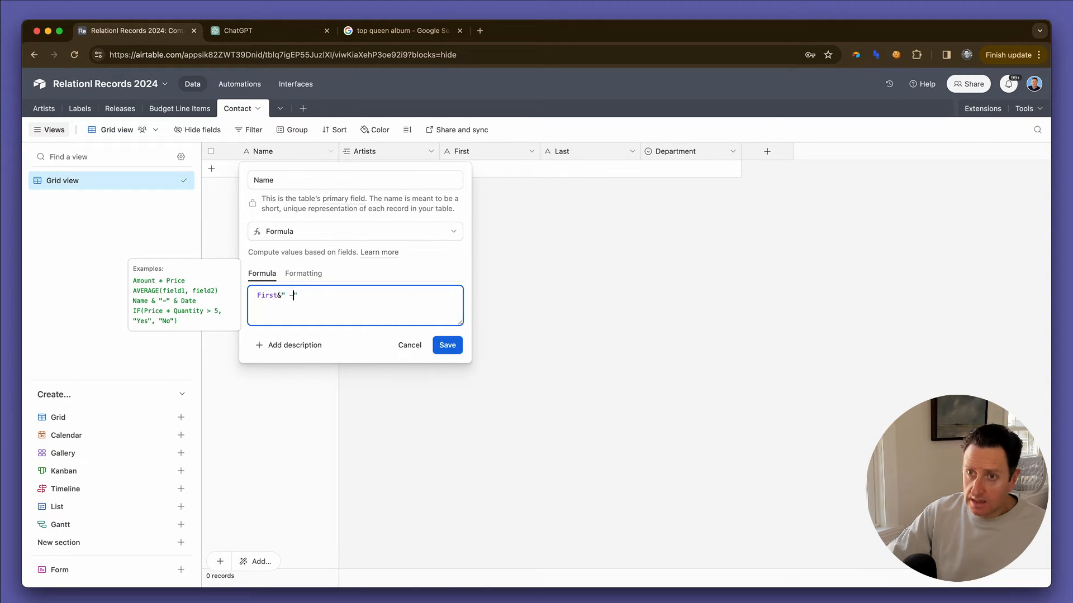
{"action": "type", "text": " \""}
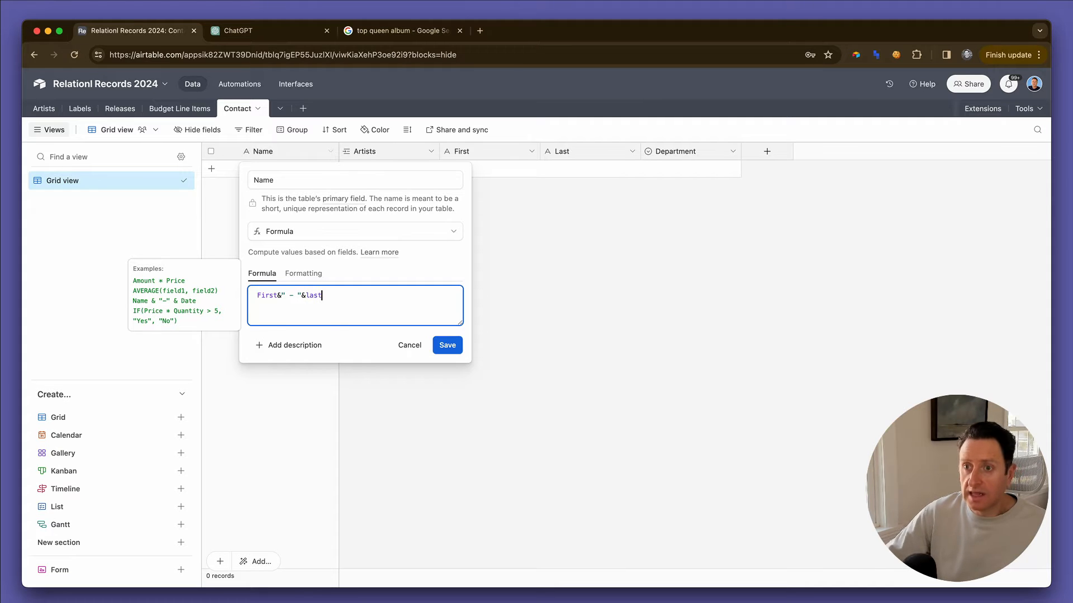
{"action": "type", "text": "&last"}
{"action": "left_click", "coordinate": [312, 344]}
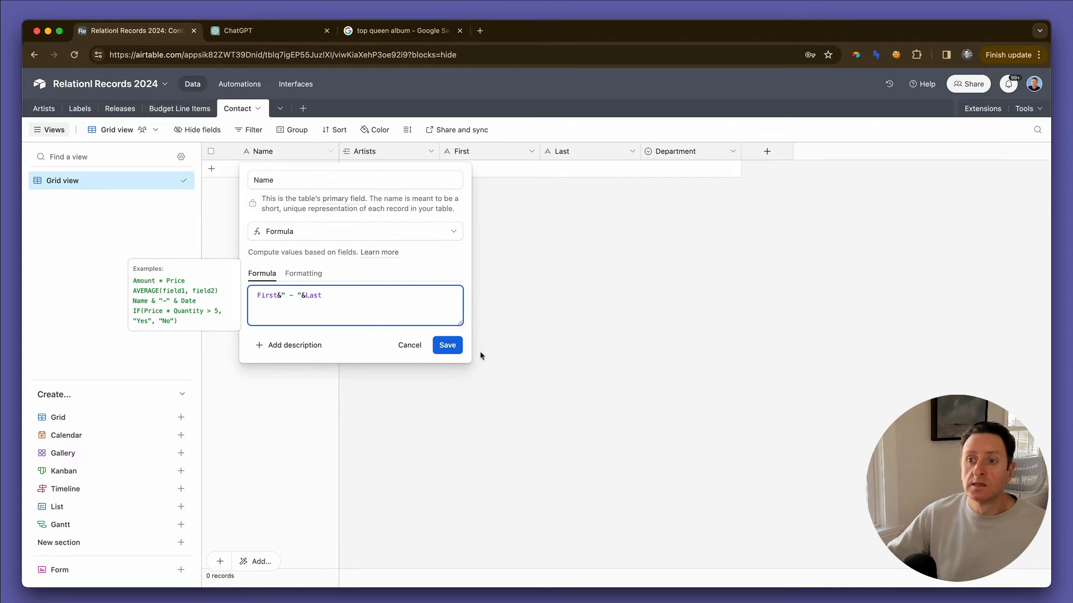
{"action": "left_click", "coordinate": [450, 345]}
{"action": "left_click", "coordinate": [644, 401]}
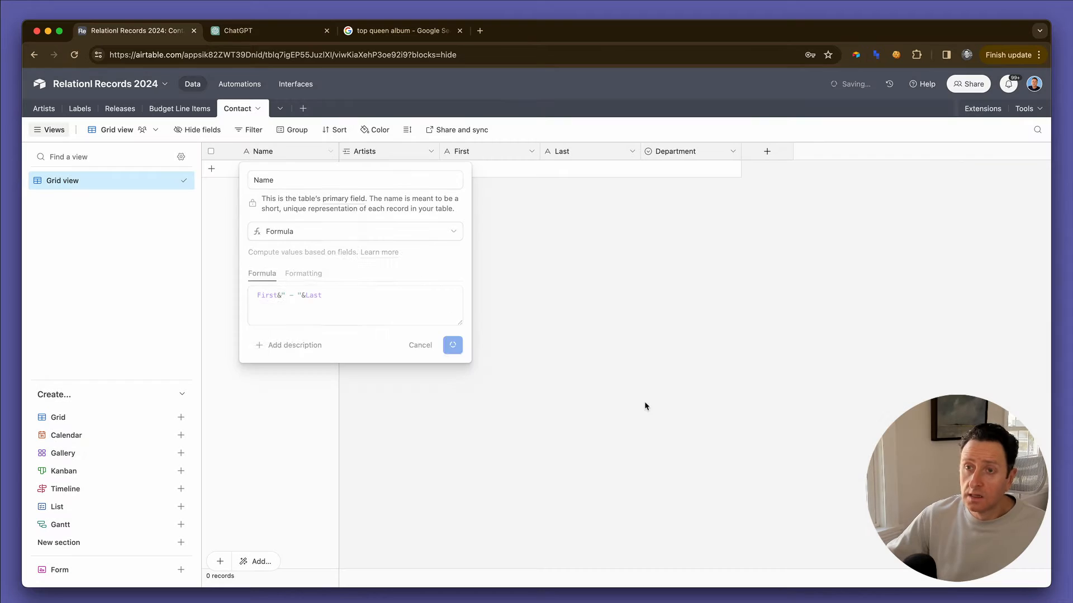
- Copy all first and last names from ChatGPT's unnumbered grid into the Contact table's First and Last fields, expanding the table to fit
{"action": "key", "text": "ctrl+Tab"}
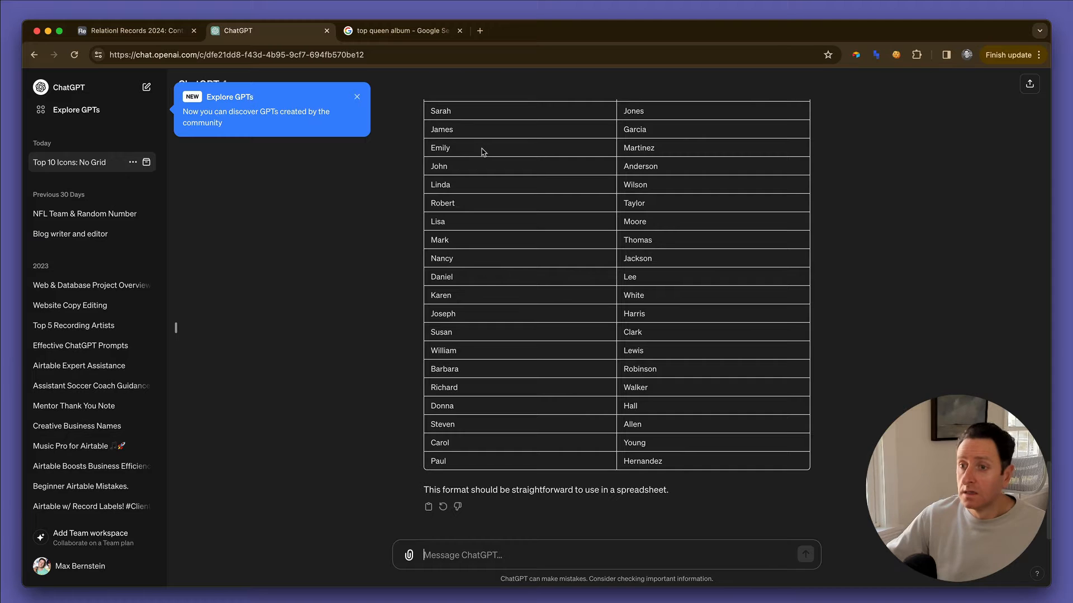
{"action": "left_click_drag", "start_coordinate": [675, 461], "coordinate": [430, 364]}
{"action": "key", "text": "ctrl+shift+Tab"}
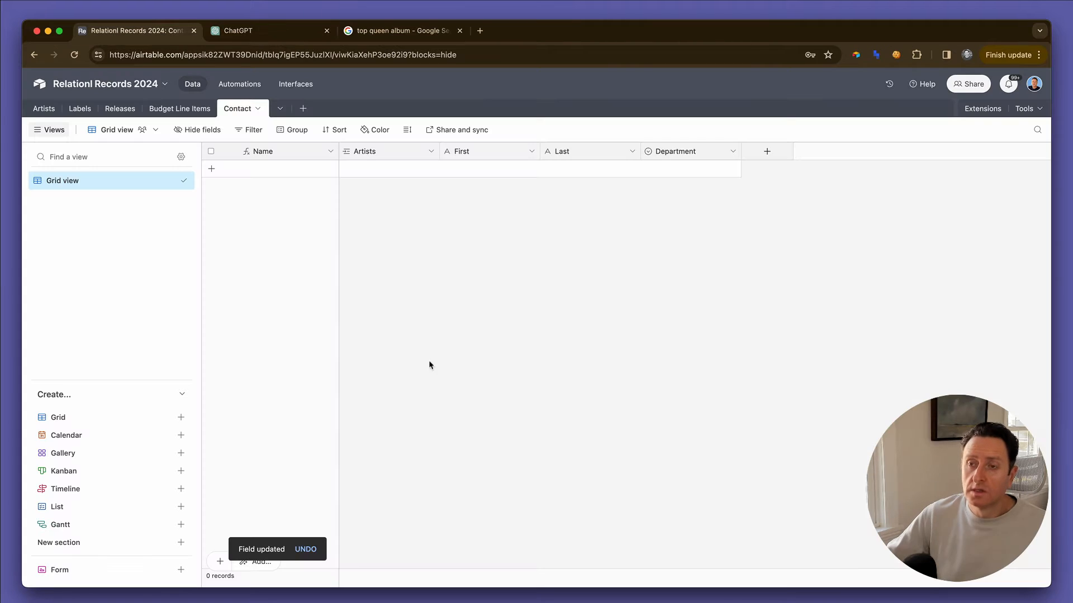
{"action": "left_click", "coordinate": [479, 169]}
{"action": "key", "text": "super+v"}
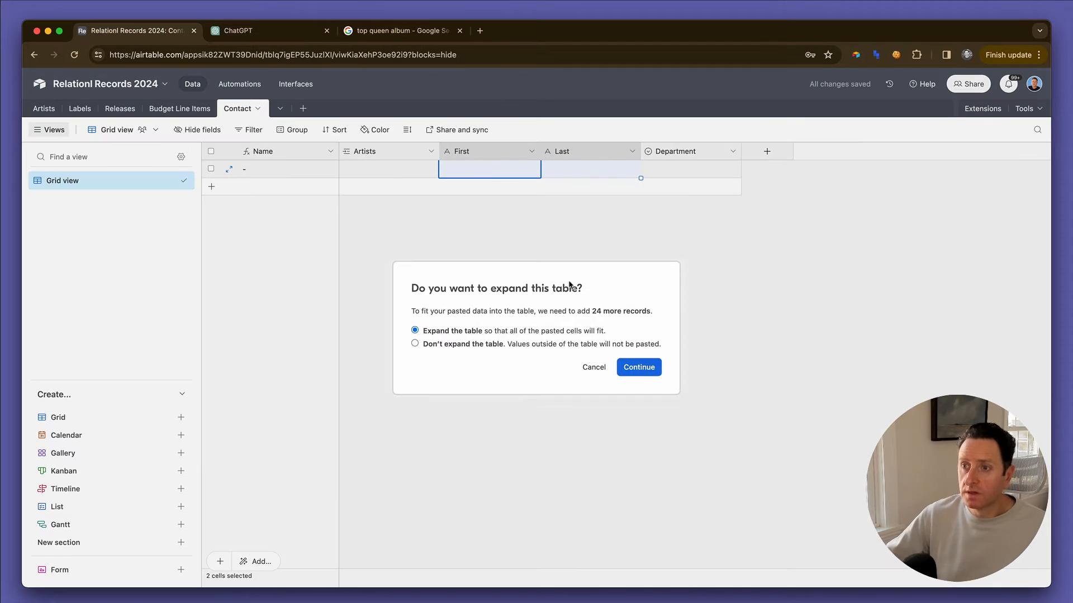
{"action": "left_click", "coordinate": [649, 371]}
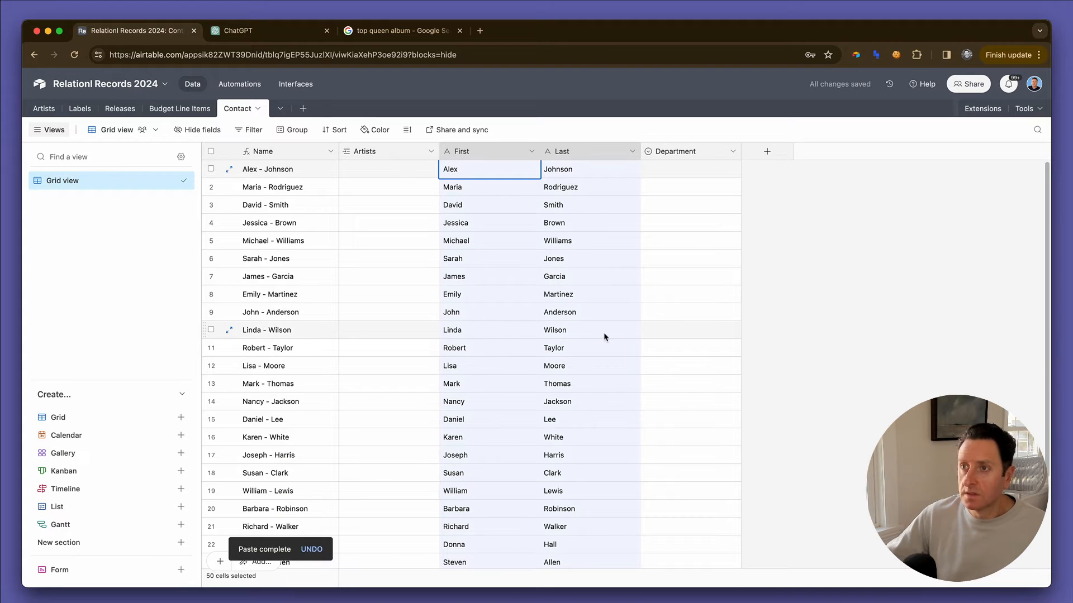
- Change the Contact table's Name formula to First&" "&Last, accepting the impact on its dependent field
{"action": "double_click", "coordinate": [278, 148]}
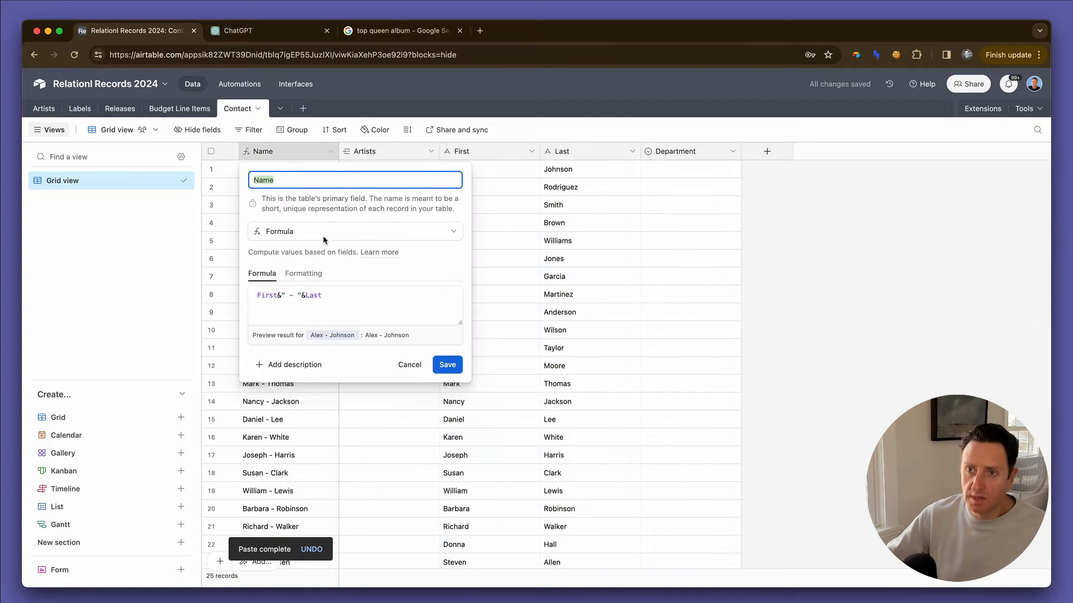
{"action": "left_click", "coordinate": [294, 295]}
{"action": "key", "text": "BackSpace"}
{"action": "key", "text": "BackSpace"}
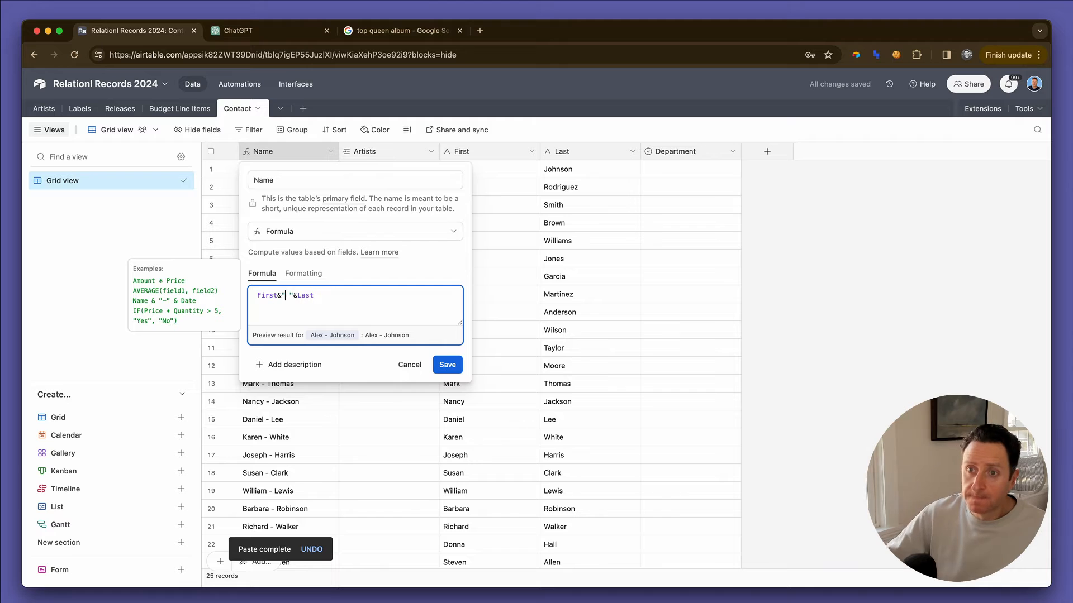
{"action": "left_click", "coordinate": [447, 364]}
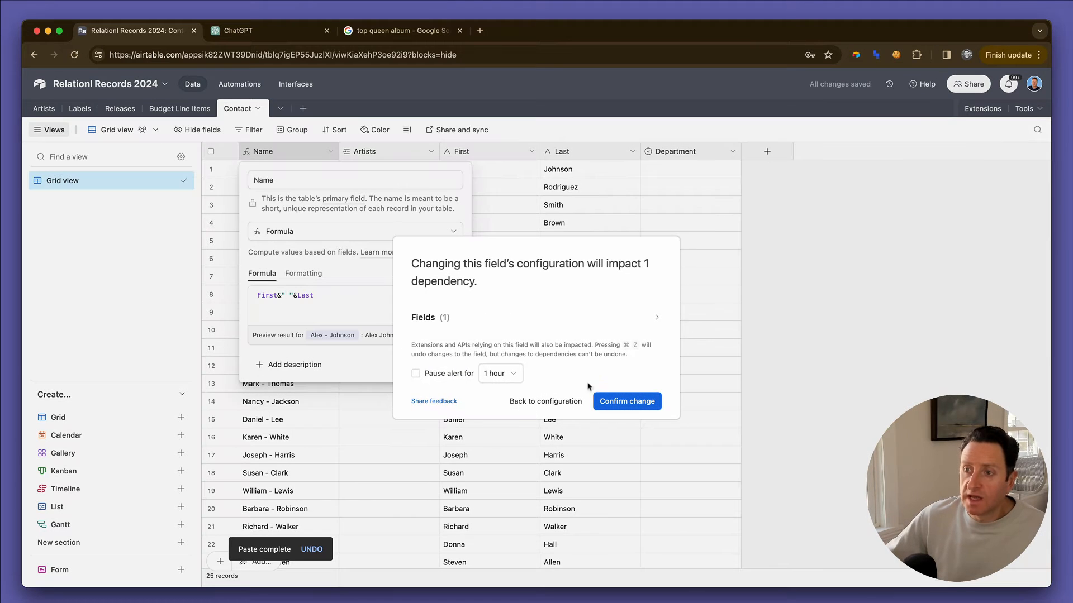
{"action": "left_click", "coordinate": [627, 401]}
- Set the Department of the first five contacts to Marketing, Digital, A&R, Promo and Publicity, in that order
{"action": "double_click", "coordinate": [682, 169]}
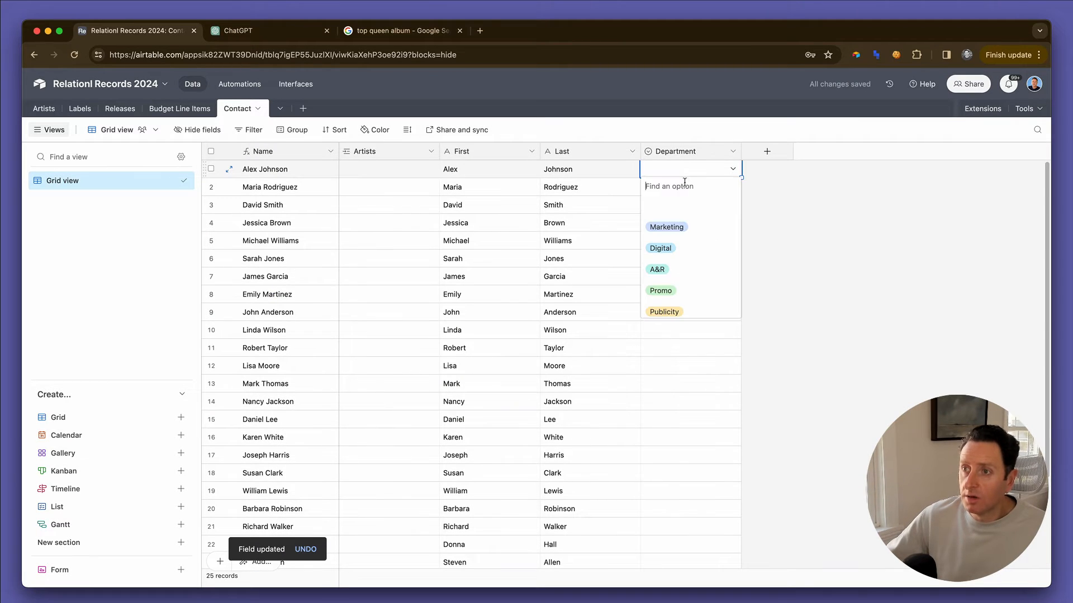
{"action": "left_click", "coordinate": [668, 227]}
{"action": "double_click", "coordinate": [669, 187]}
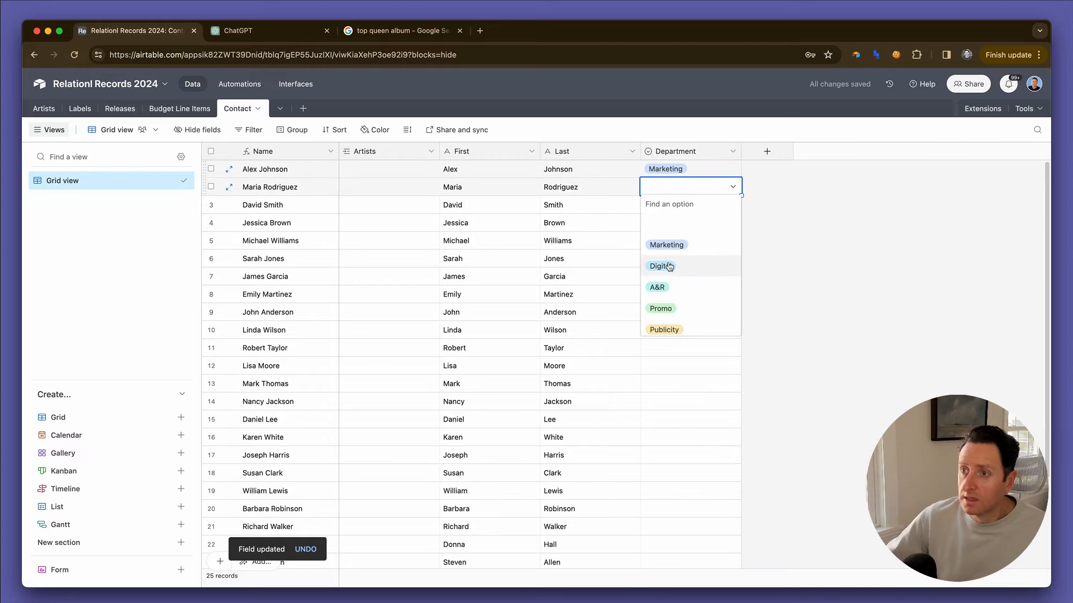
{"action": "left_click", "coordinate": [668, 266]}
{"action": "double_click", "coordinate": [668, 205]}
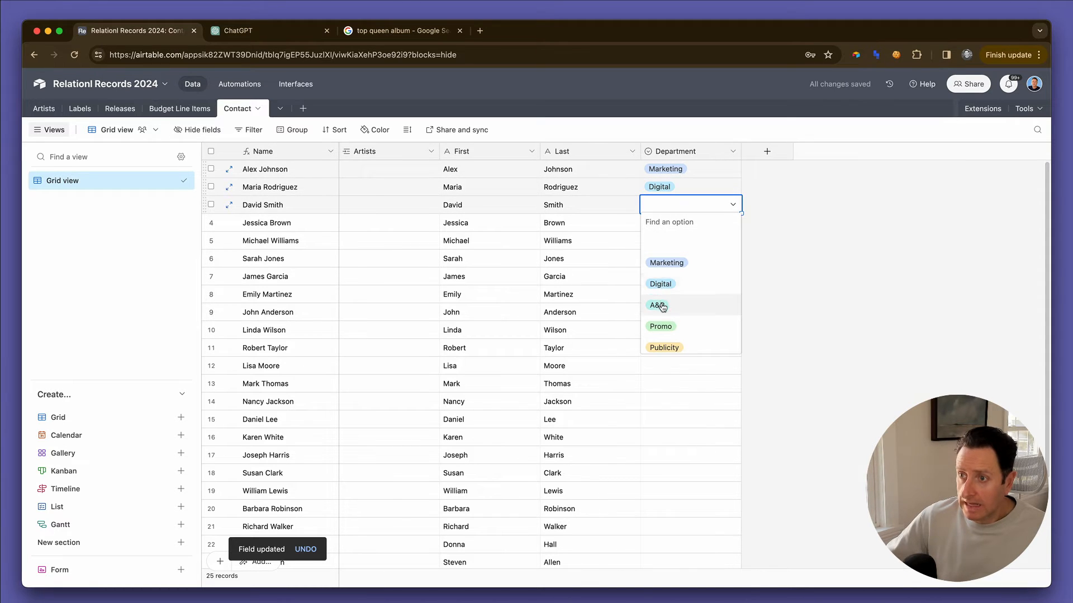
{"action": "left_click", "coordinate": [659, 304]}
{"action": "double_click", "coordinate": [660, 227]}
{"action": "left_click", "coordinate": [665, 343]}
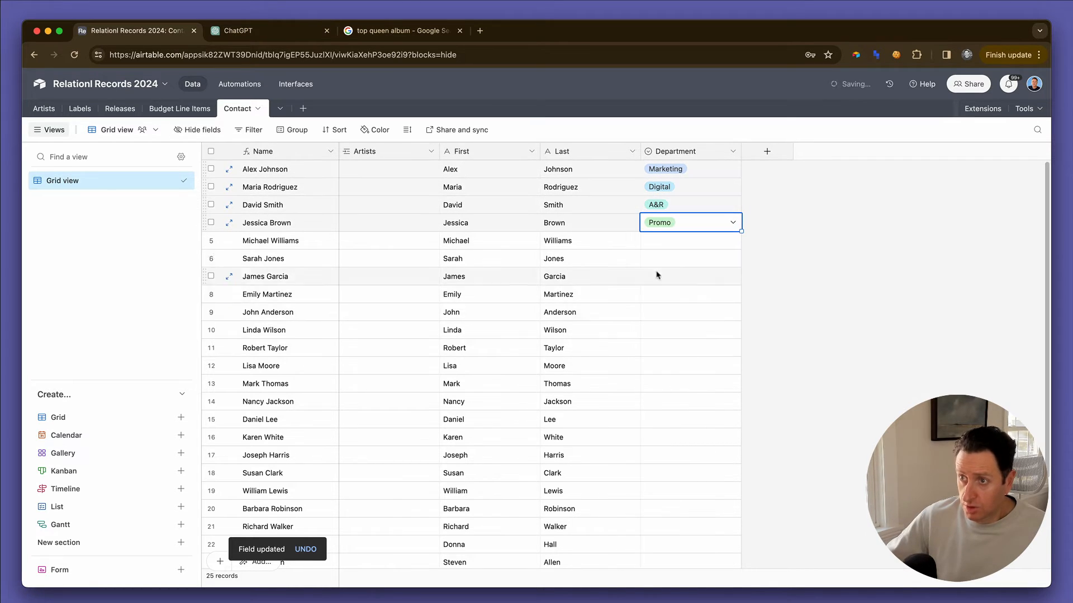
{"action": "left_click", "coordinate": [653, 242]}
{"action": "left_click", "coordinate": [654, 241]}
{"action": "left_click", "coordinate": [659, 379]}
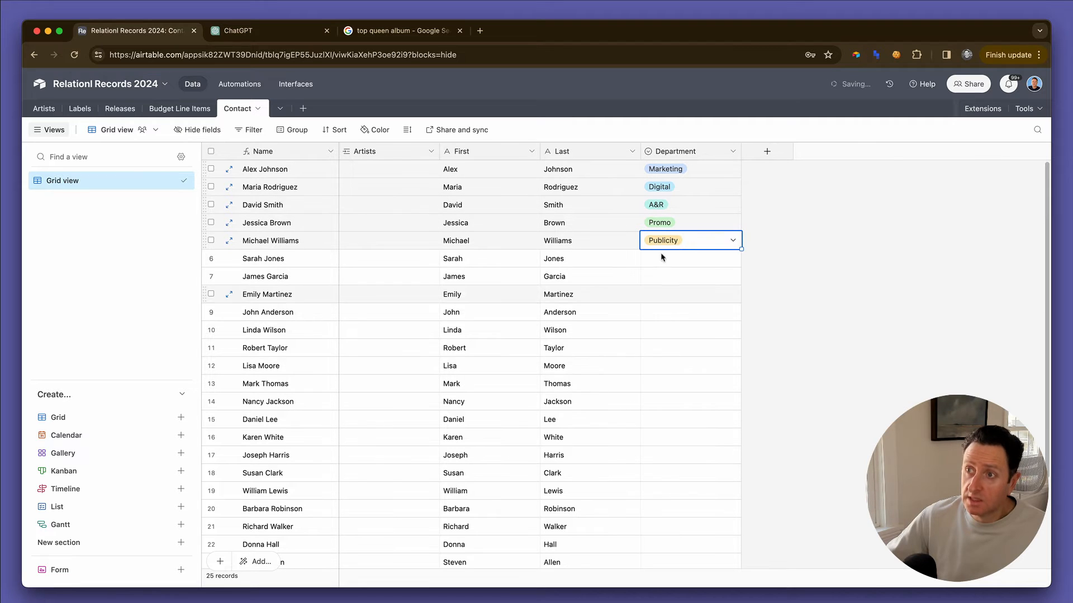
- Copy the first five contacts' Department values and paste them into rows 6 to 10
{"action": "left_click", "coordinate": [667, 169]}
{"action": "key", "text": "shift+Down"}
{"action": "key", "text": "shift+Down"}
{"action": "key", "text": "shift+Down"}
{"action": "key", "text": "shift+Down"}
{"action": "key", "text": "super+c"}
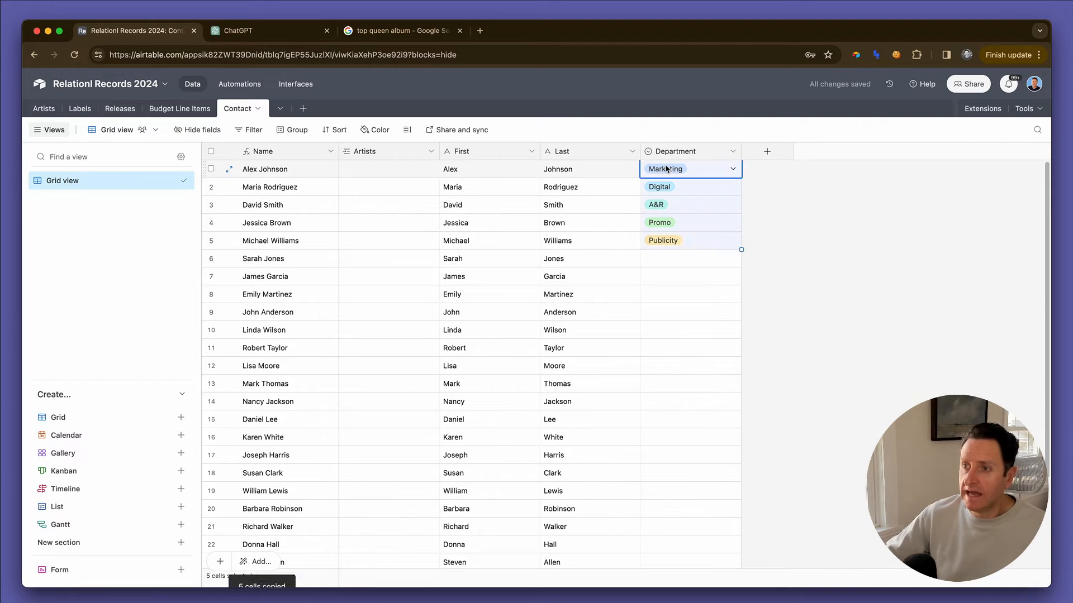
{"action": "key", "text": "Down"}
{"action": "key", "text": "shift+Down"}
{"action": "key", "text": "shift+Down"}
{"action": "key", "text": "shift+Down"}
{"action": "key", "text": "shift+Down"}
{"action": "key", "text": "super+v"}
- Paste the same five copied departments into the Department cells of rows 11 to 15
{"action": "key", "text": "Down"}
{"action": "key", "text": "shift+Down"}
{"action": "key", "text": "shift+Down"}
{"action": "key", "text": "shift+Down"}
{"action": "key", "text": "shift+Down"}
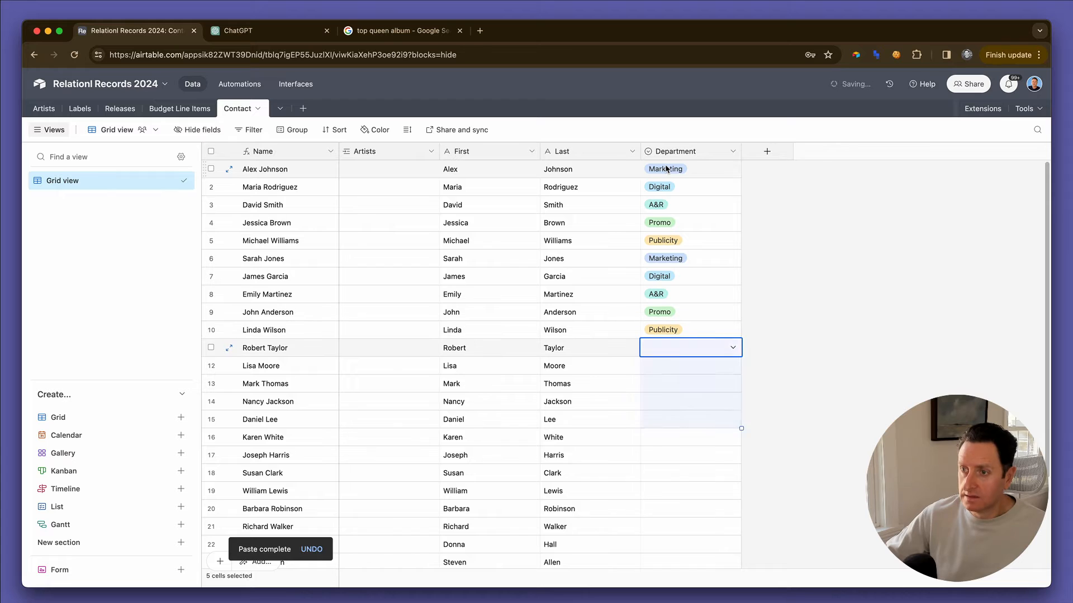
{"action": "key", "text": "super+v"}
{"action": "left_click", "coordinate": [666, 169], "text": "shift"}
{"action": "key", "text": "super+c"}
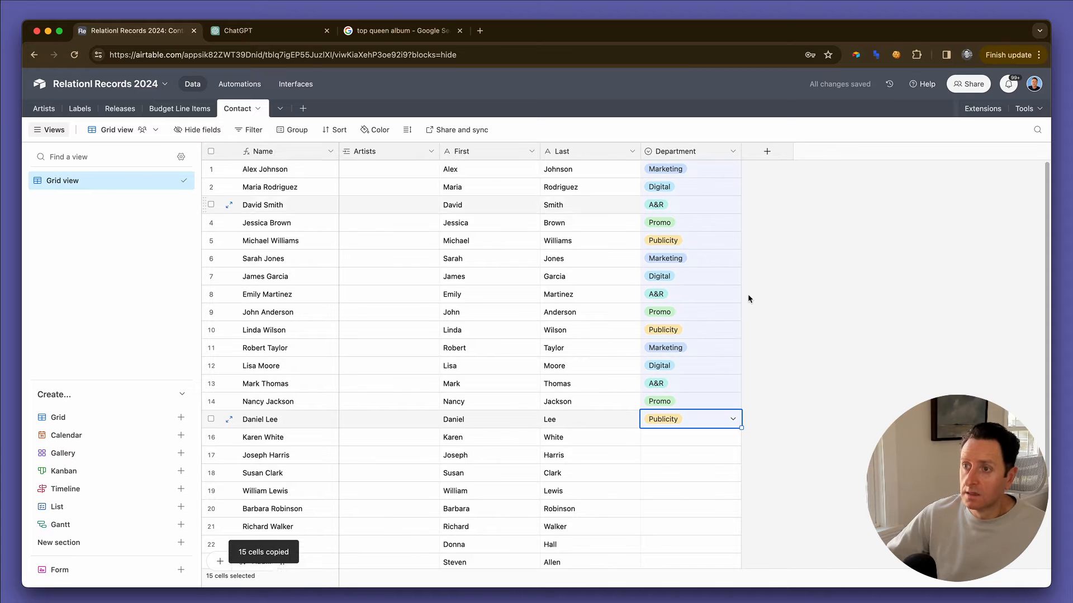
{"action": "scroll", "coordinate": [747, 294], "scroll_direction": "down", "scroll_amount": 3}
{"action": "left_click", "coordinate": [680, 320]}
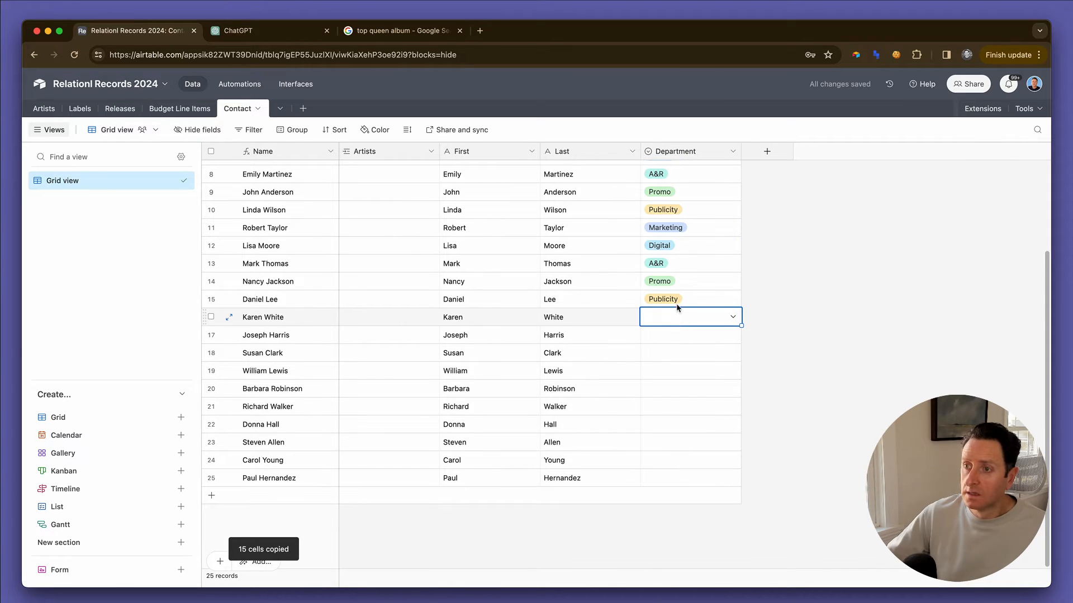
- Copy the Department values of rows 11 to 15 and paste them twice to fill rows 16 to 25
{"action": "left_click", "coordinate": [668, 301]}
{"action": "key", "text": "shift+Up"}
{"action": "key", "text": "shift+Up"}
{"action": "key", "text": "shift+Up"}
{"action": "key", "text": "shift+Up"}
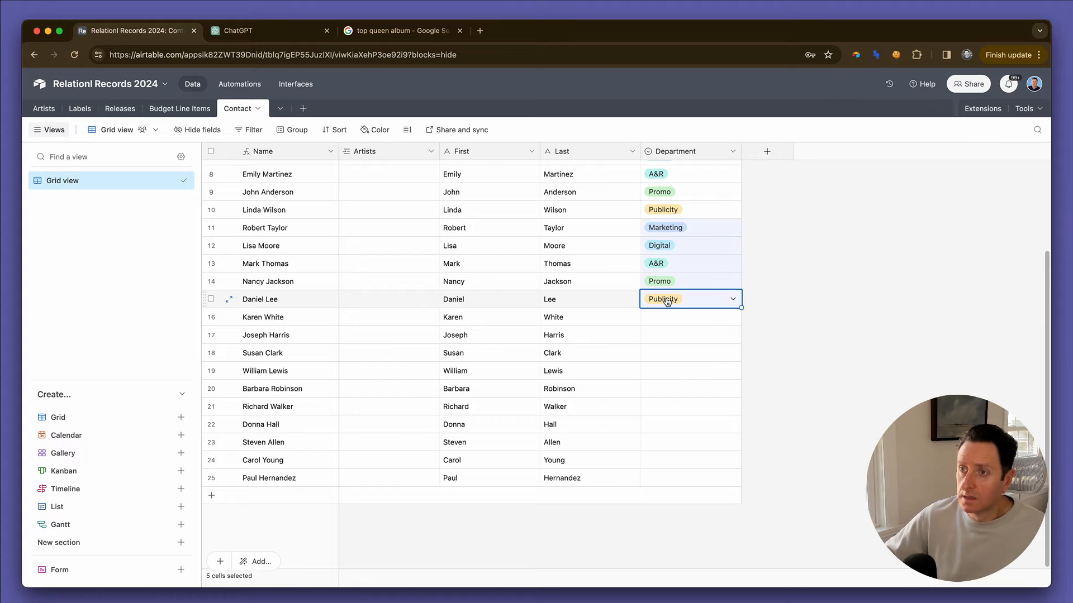
{"action": "key", "text": "super+c"}
{"action": "key", "text": "Down"}
{"action": "key", "text": "super+v"}
{"action": "key", "text": "Down"}
{"action": "key", "text": "super+v"}
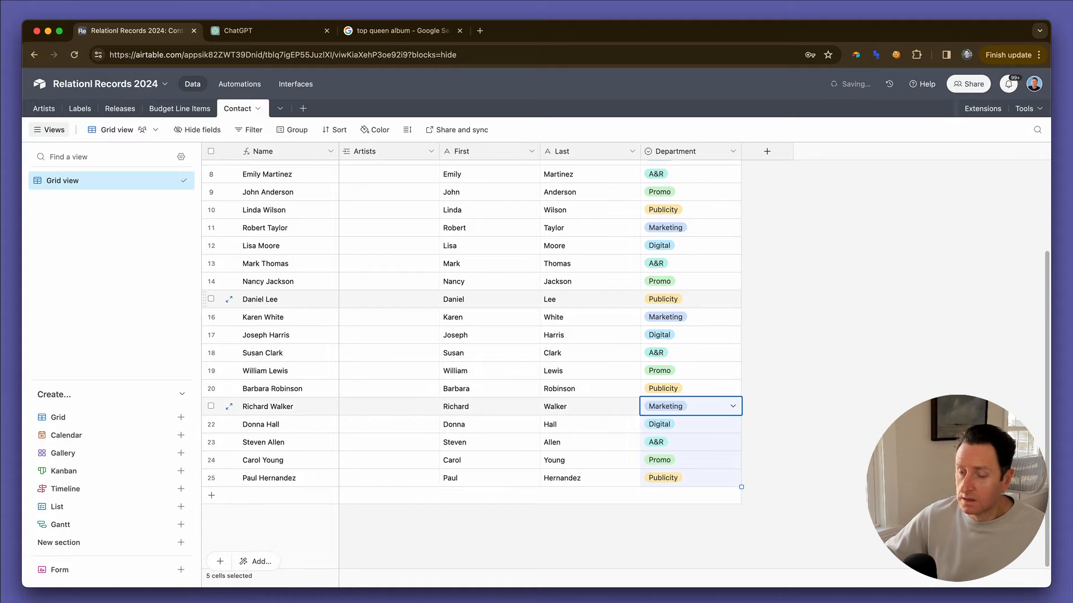
- Copy all ten artist names, The Beatles through Queen, from the Name field of the Artists table
{"action": "scroll", "coordinate": [618, 296], "scroll_direction": "up", "scroll_amount": 5}
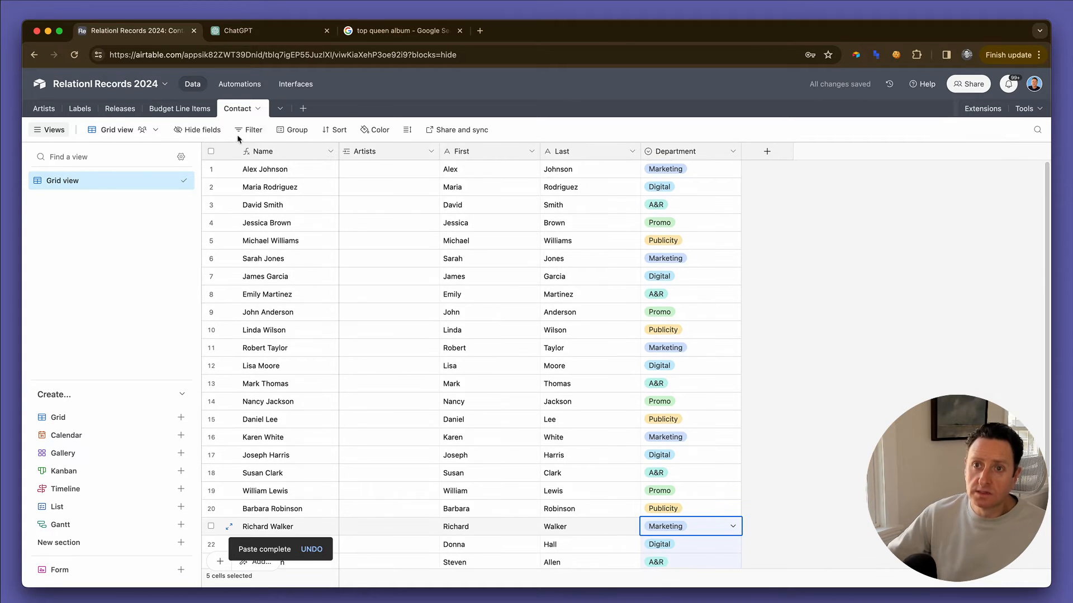
{"action": "left_click", "coordinate": [43, 109]}
{"action": "left_click", "coordinate": [278, 170]}
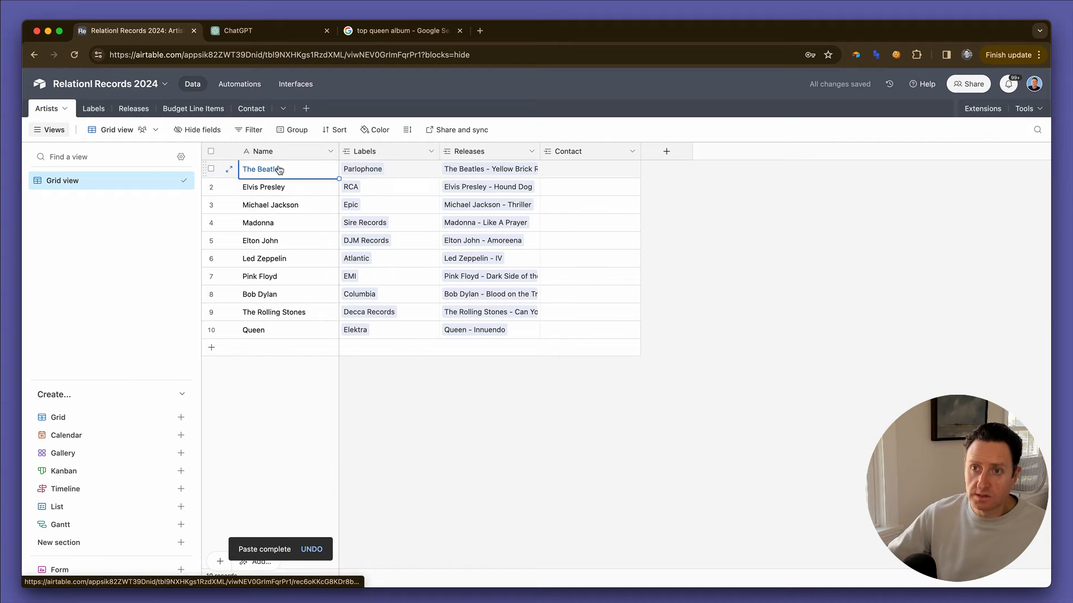
{"action": "left_click", "coordinate": [271, 333], "text": "shift"}
{"action": "key", "text": "super+c"}
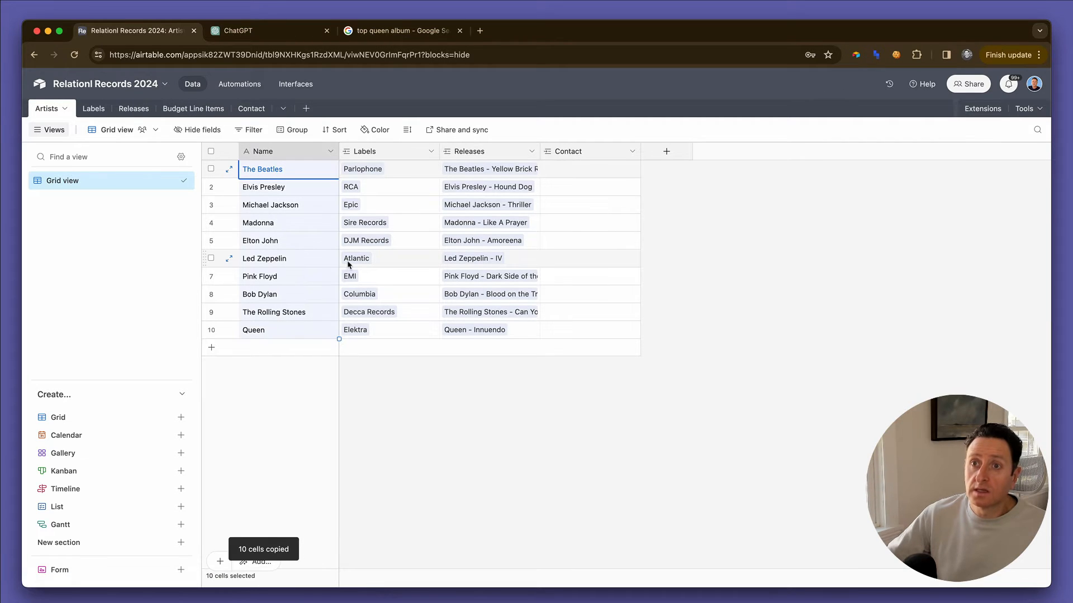
- Paste the ten artists into the Artists field of the Contact table for records 1–10 and again for records 11–20
{"action": "left_click", "coordinate": [98, 113]}
{"action": "left_click", "coordinate": [126, 111]}
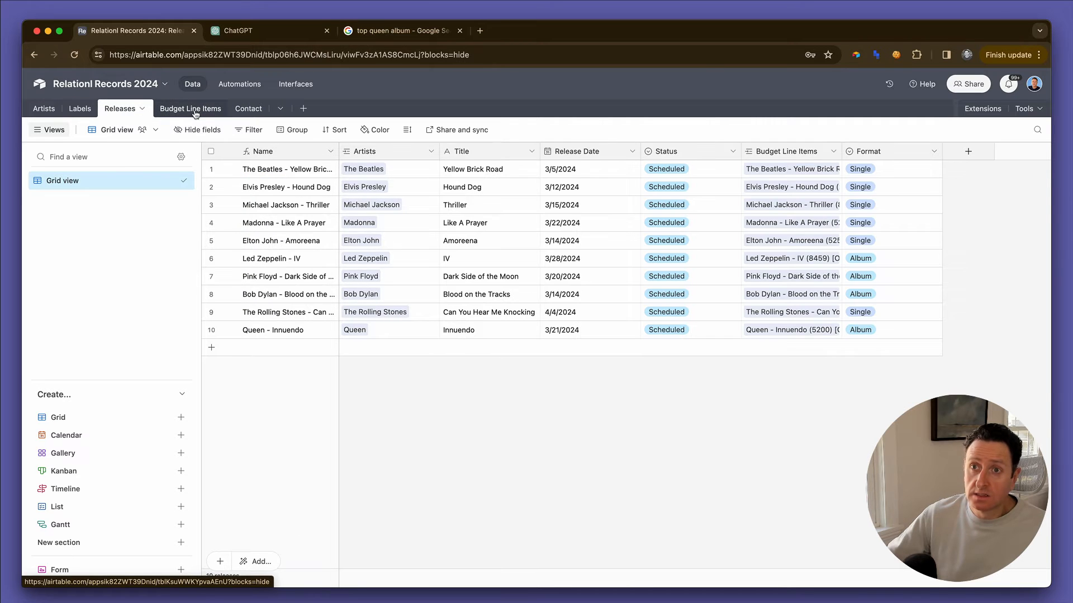
{"action": "left_click", "coordinate": [221, 112]}
{"action": "left_click", "coordinate": [237, 113]}
{"action": "left_click", "coordinate": [354, 167]}
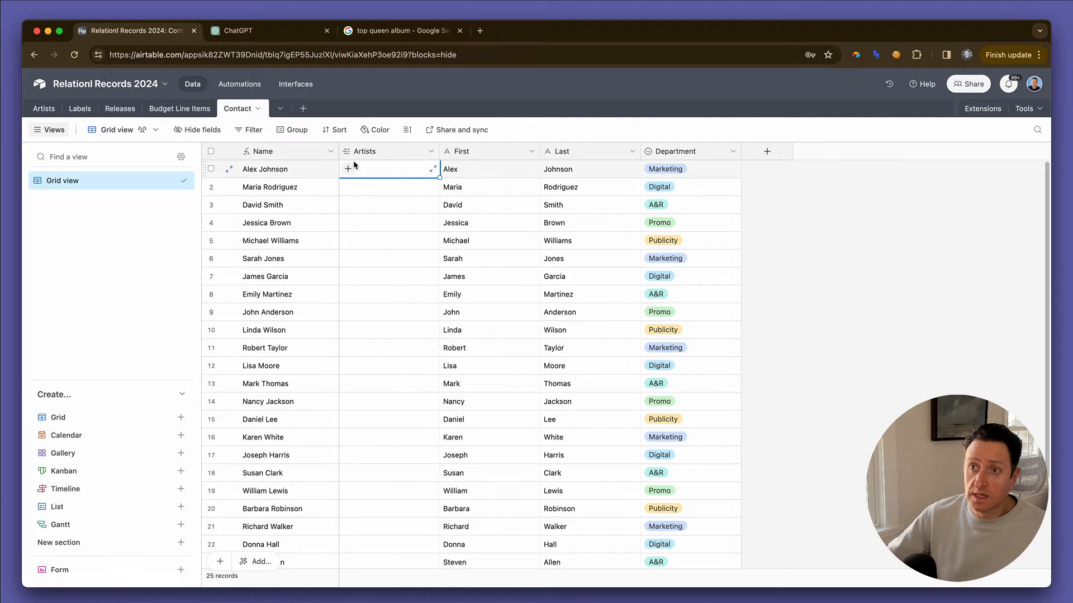
{"action": "key", "text": "super+v"}
{"action": "left_click", "coordinate": [353, 347]}
{"action": "key", "text": "super+v"}
{"action": "scroll", "coordinate": [369, 385], "scroll_direction": "down", "scroll_amount": 3}
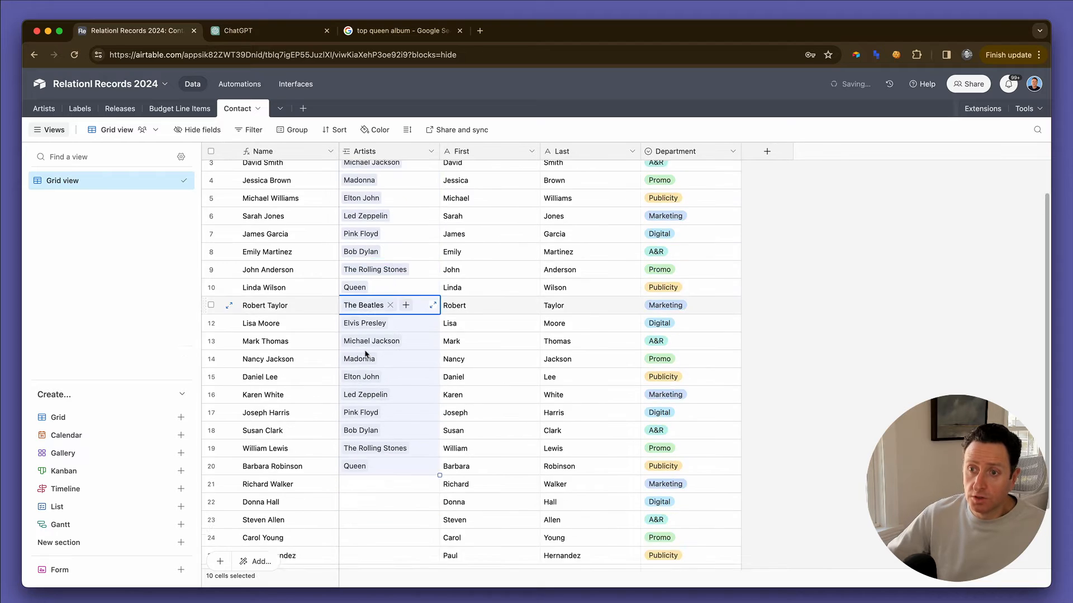
- Copy the linked artists Led Zeppelin through Queen from records 16–20 into the Artists field of records 21–25
{"action": "key", "text": "shift+Up"}
{"action": "key", "text": "shift+Up"}
{"action": "key", "text": "shift+Up"}
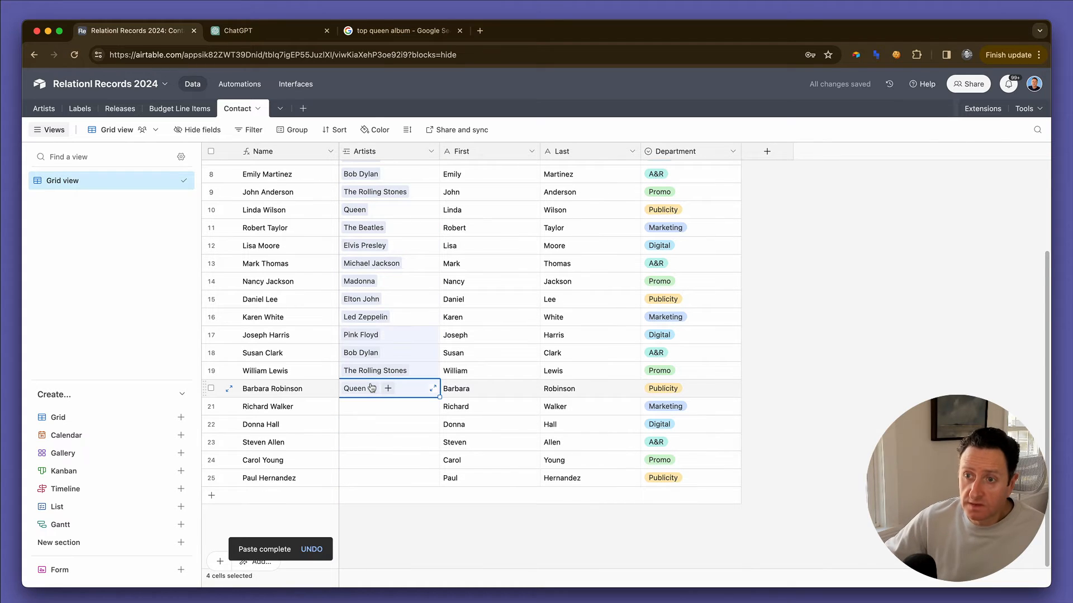
{"action": "key", "text": "ctrl+c"}
{"action": "key", "text": "Down"}
{"action": "key", "text": "ctrl+v"}
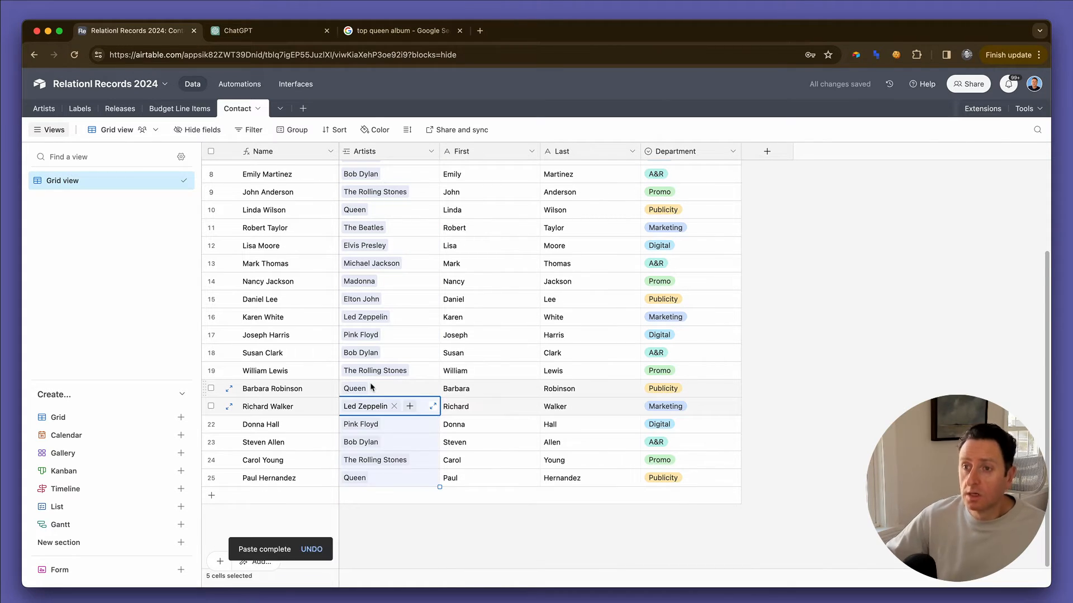
- Start a new field named Marketing Team in the Artists table with the Rollup type
{"action": "scroll", "coordinate": [430, 359], "scroll_direction": "up", "scroll_amount": 5}
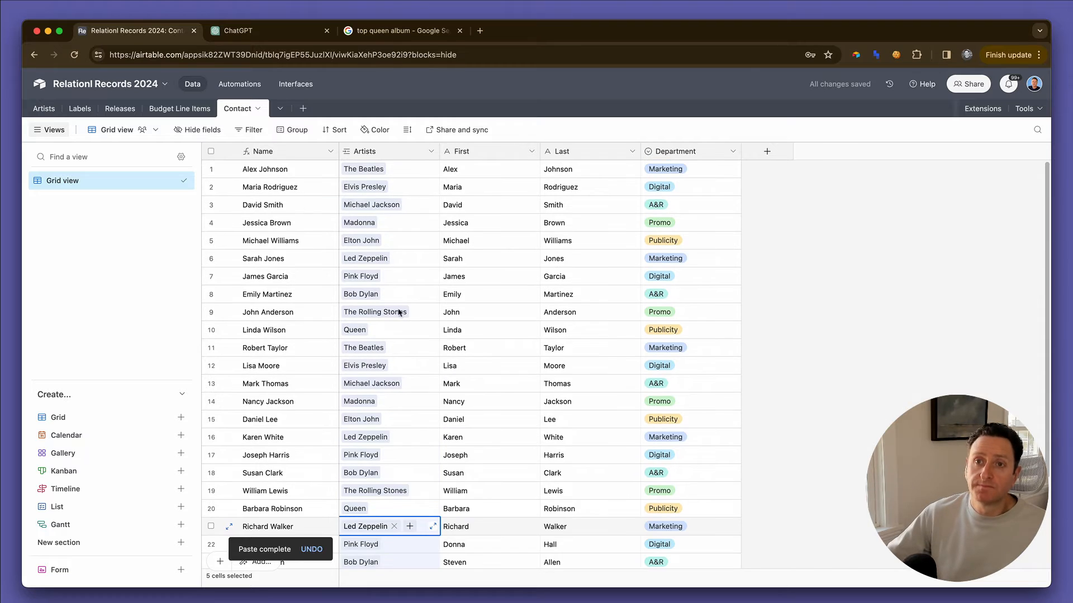
{"action": "left_click", "coordinate": [62, 108]}
{"action": "left_click", "coordinate": [673, 156]}
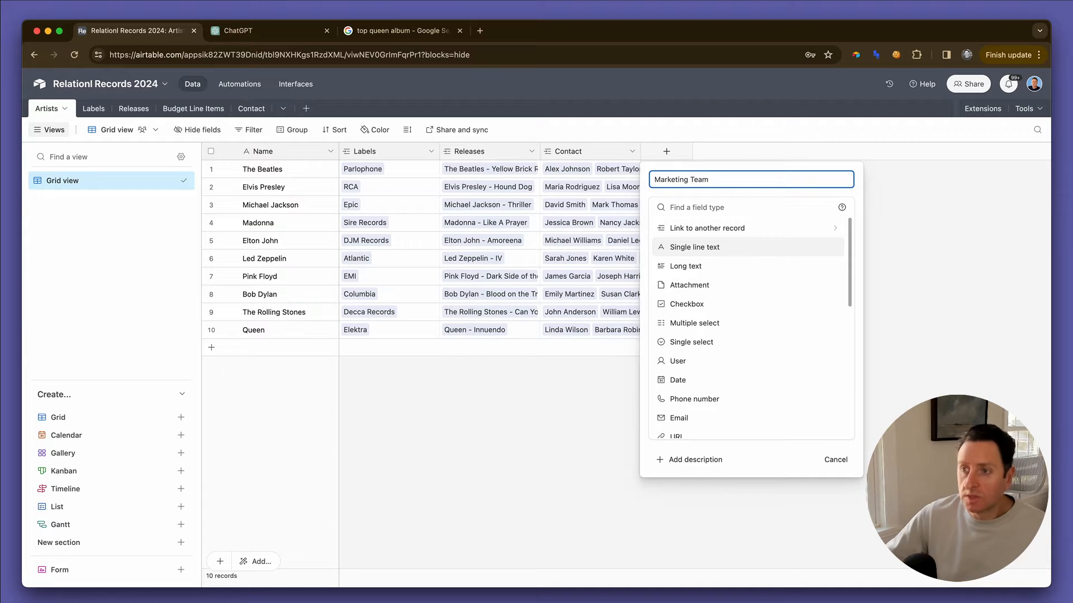
{"action": "scroll", "coordinate": [681, 358], "scroll_direction": "down", "scroll_amount": 5}
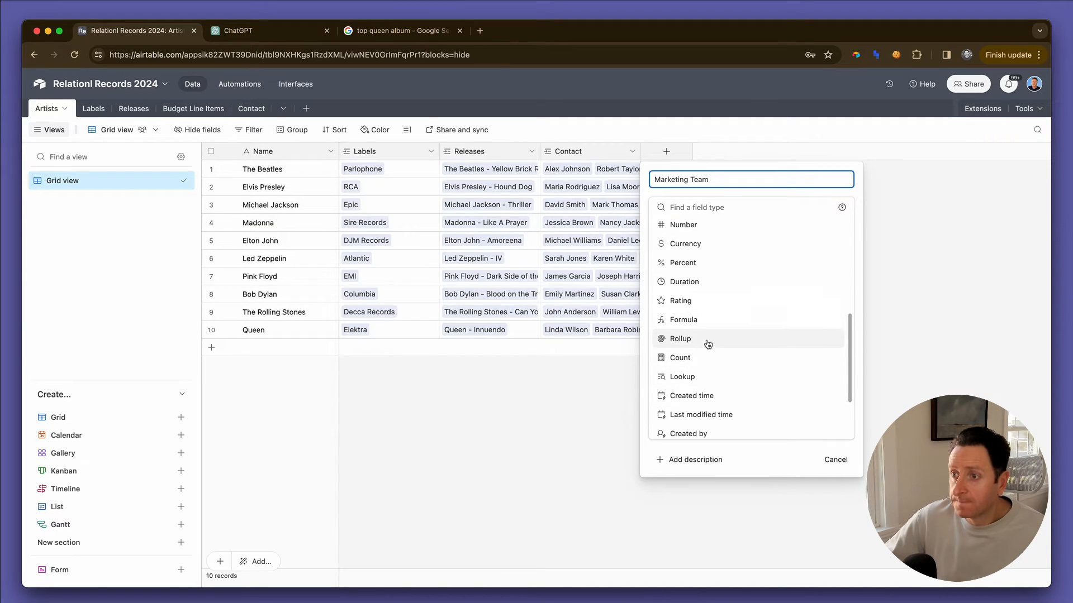
{"action": "scroll", "coordinate": [691, 314], "scroll_direction": "down", "scroll_amount": 2}
{"action": "left_click", "coordinate": [690, 291]}
- Set the rollup source to Contact and roll up its Department field
{"action": "left_click", "coordinate": [691, 284]}
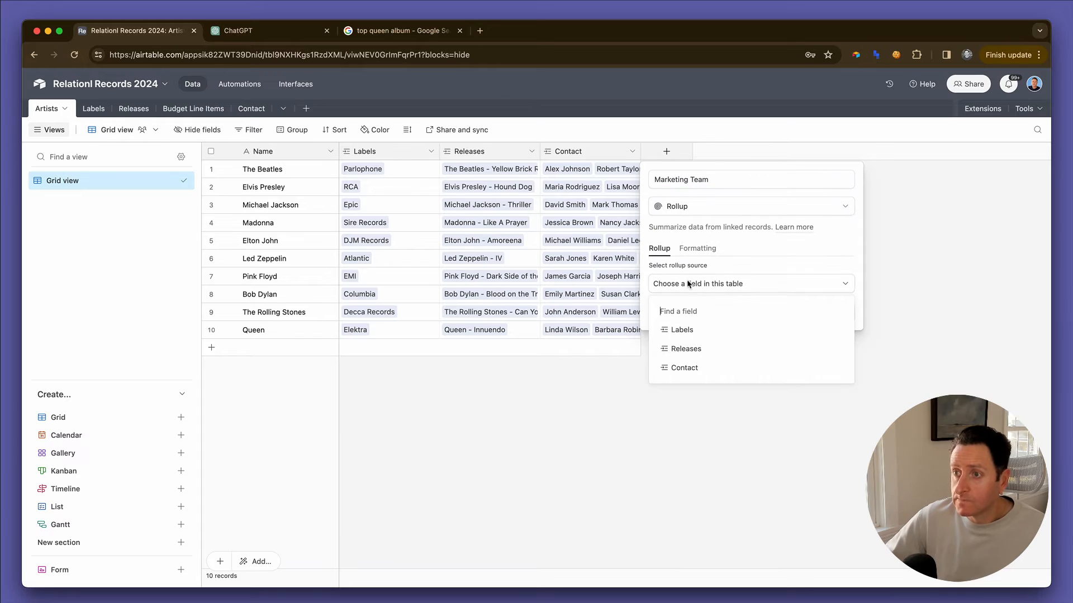
{"action": "left_click", "coordinate": [701, 365]}
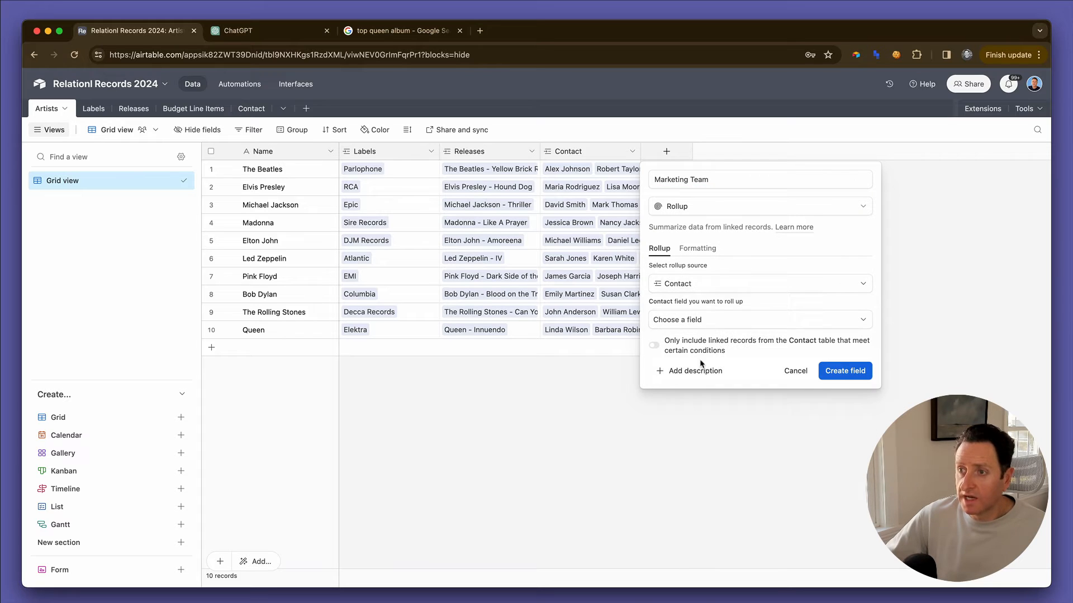
{"action": "left_click", "coordinate": [696, 321]}
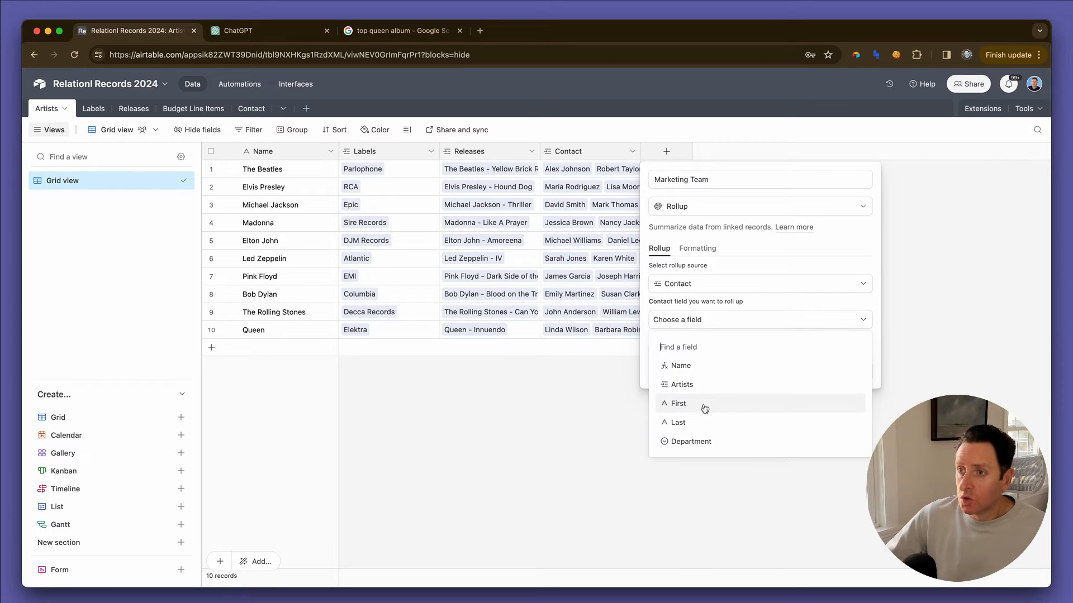
{"action": "left_click", "coordinate": [699, 440]}
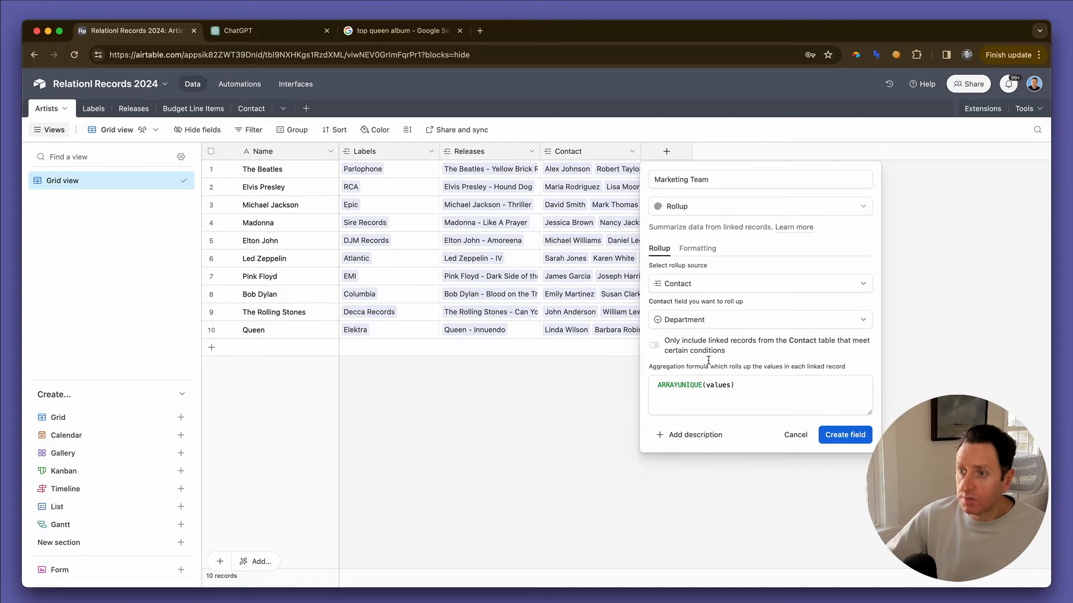
- Limit the rollup to linked Contact records where Department is Marketing
{"action": "left_click", "coordinate": [715, 341]}
{"action": "left_click", "coordinate": [729, 361]}
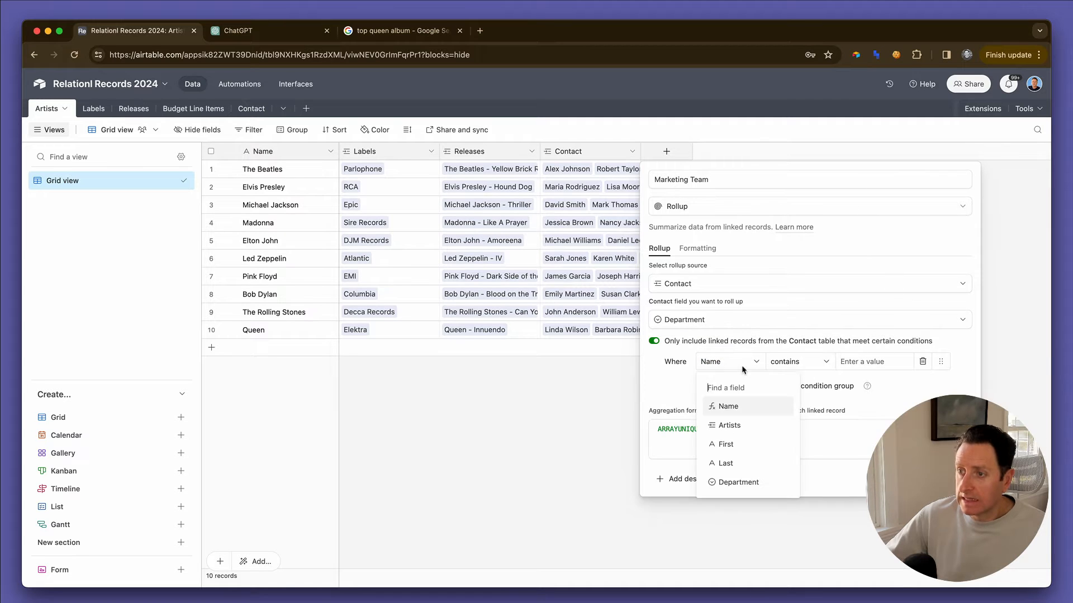
{"action": "type", "text": "d"}
{"action": "left_click", "coordinate": [751, 408]}
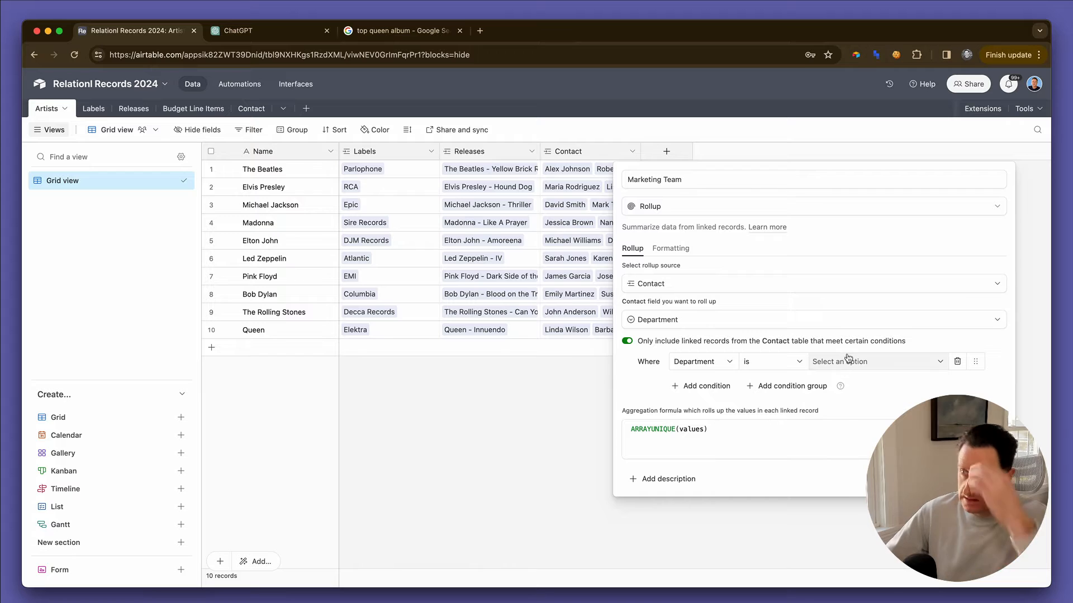
{"action": "left_click", "coordinate": [843, 363]}
{"action": "left_click", "coordinate": [853, 409]}
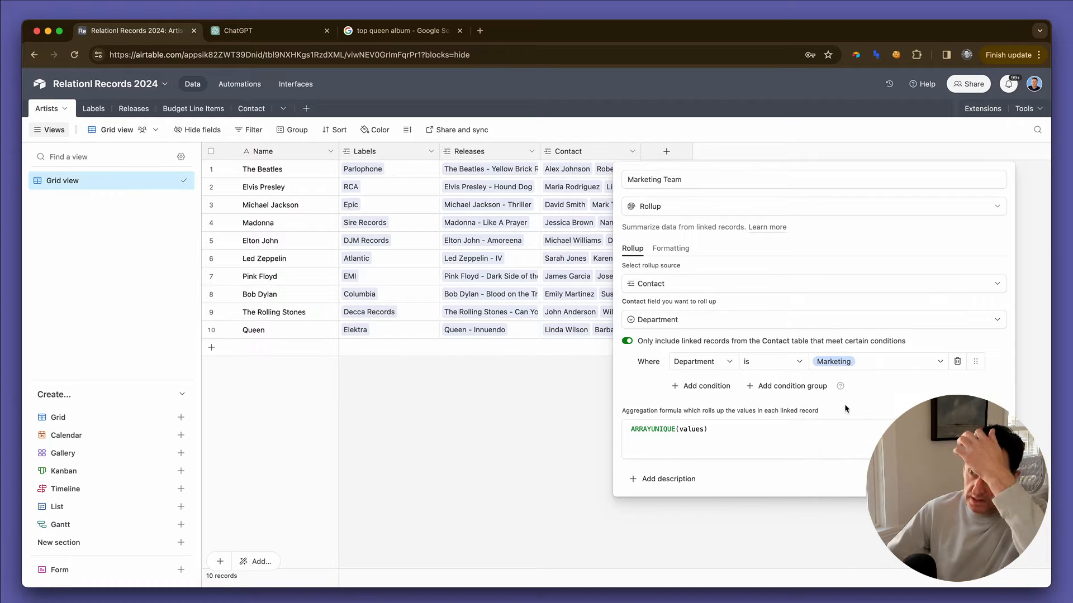
- Set the aggregation formula to ARRAYJOIN(values, ", ") and create the Marketing Team field
{"action": "left_click", "coordinate": [759, 433]}
{"action": "type", "text": "array"}
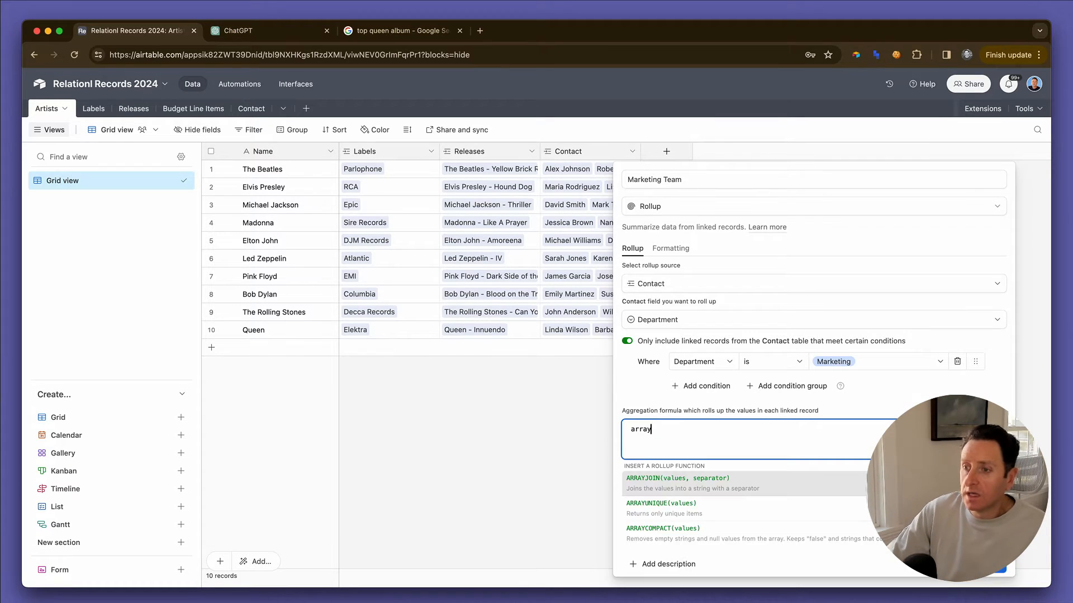
{"action": "key", "text": "Return"}
{"action": "key", "text": "Left"}
{"action": "key", "text": "Left"}
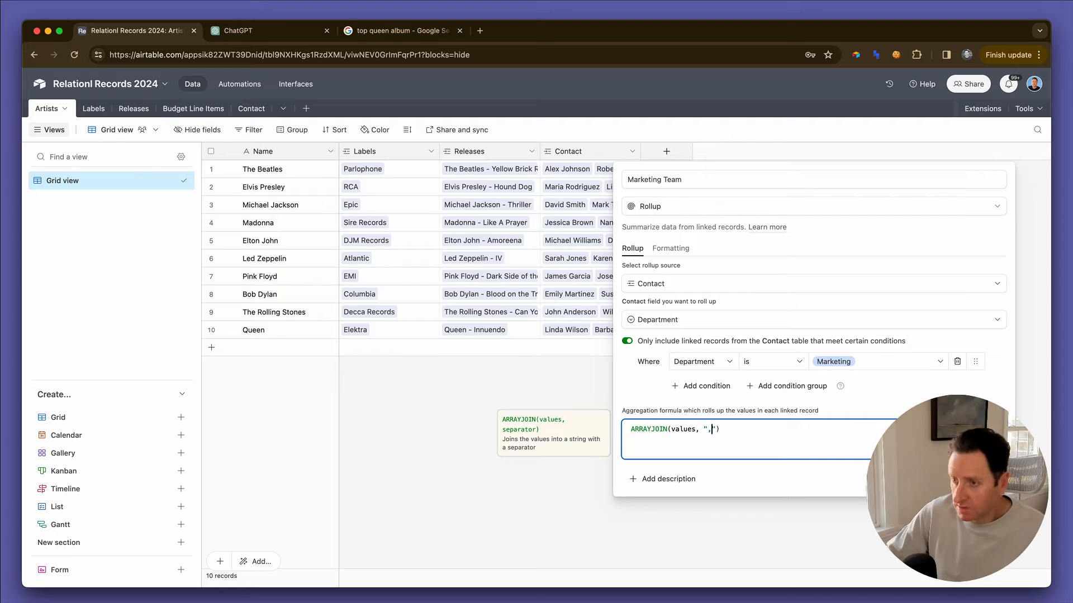
{"action": "key", "text": "Return"}
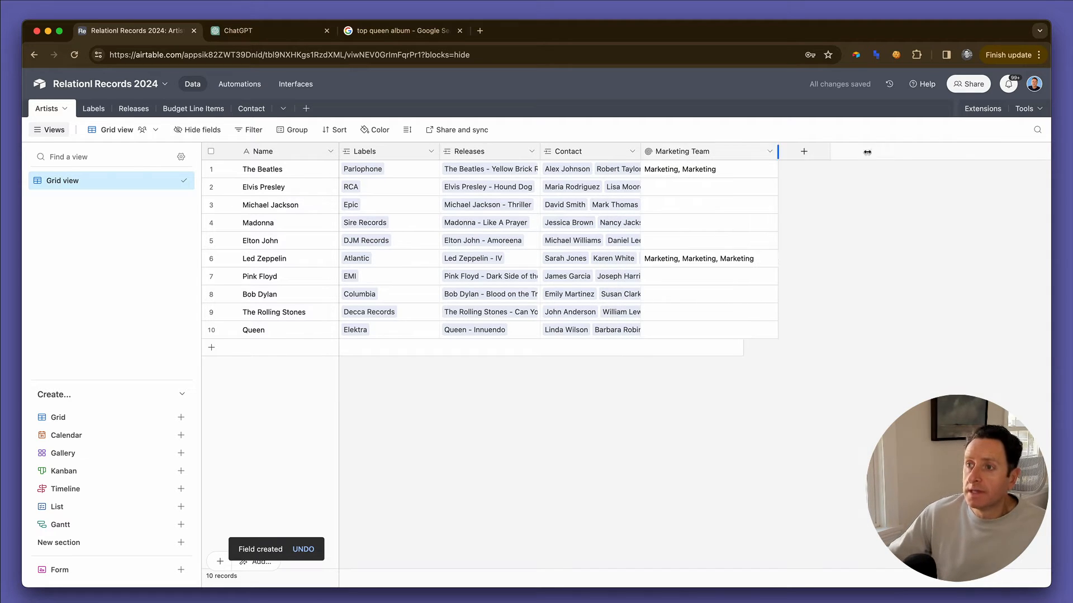
- Widen the Marketing Team column and change its rolled-up Contact field to Name, saving the field
{"action": "double_click", "coordinate": [787, 149]}
{"action": "left_click", "coordinate": [657, 364]}
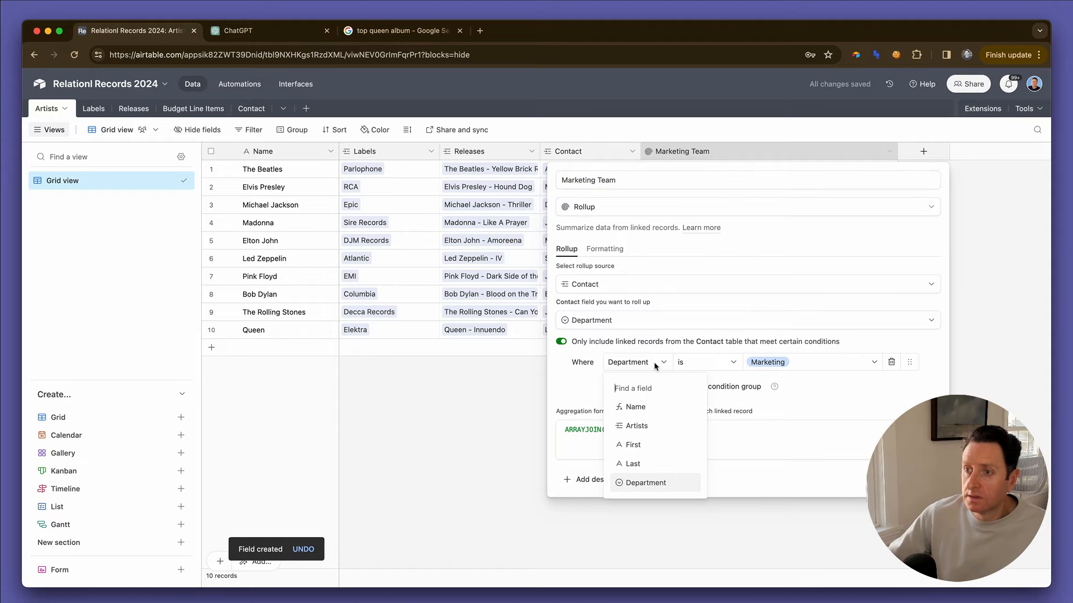
{"action": "left_click", "coordinate": [631, 323]}
{"action": "left_click", "coordinate": [623, 367]}
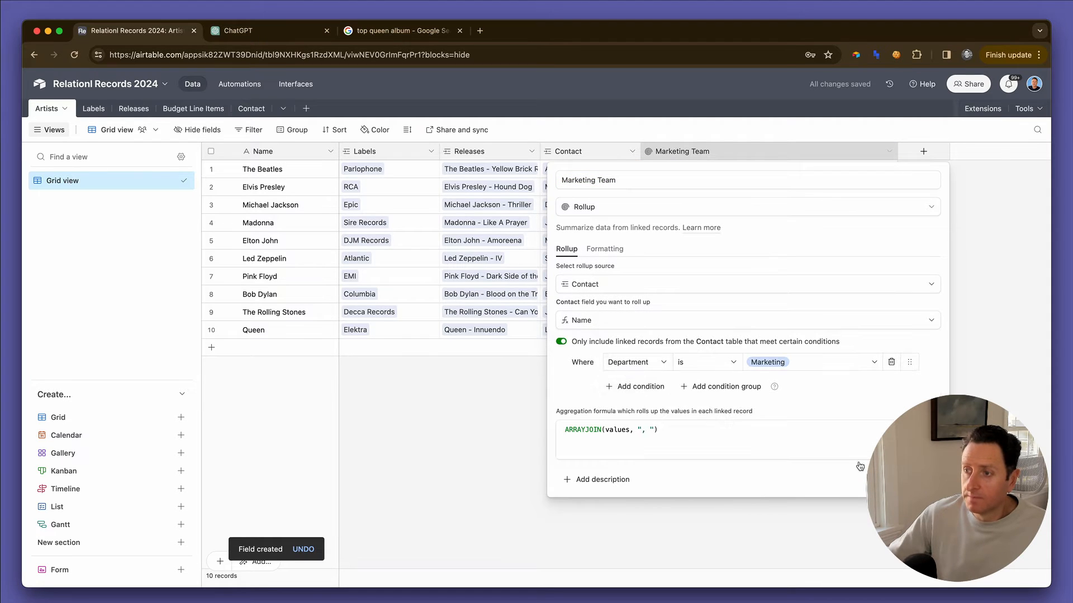
{"action": "left_click", "coordinate": [924, 480]}
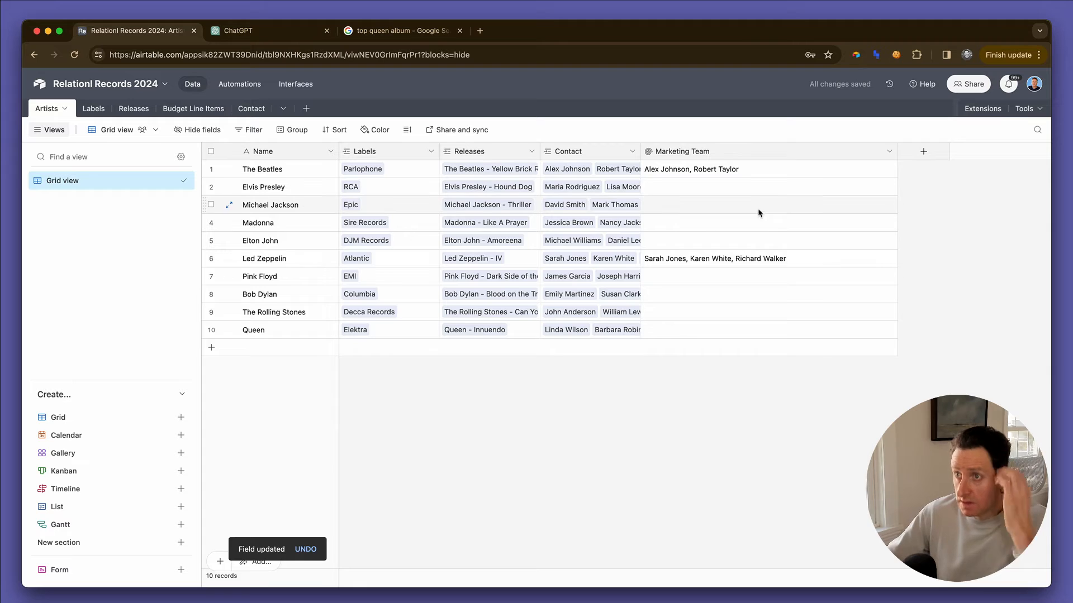
- Duplicate the Marketing Team field and name the copy Digital Team
{"action": "left_click", "coordinate": [888, 151]}
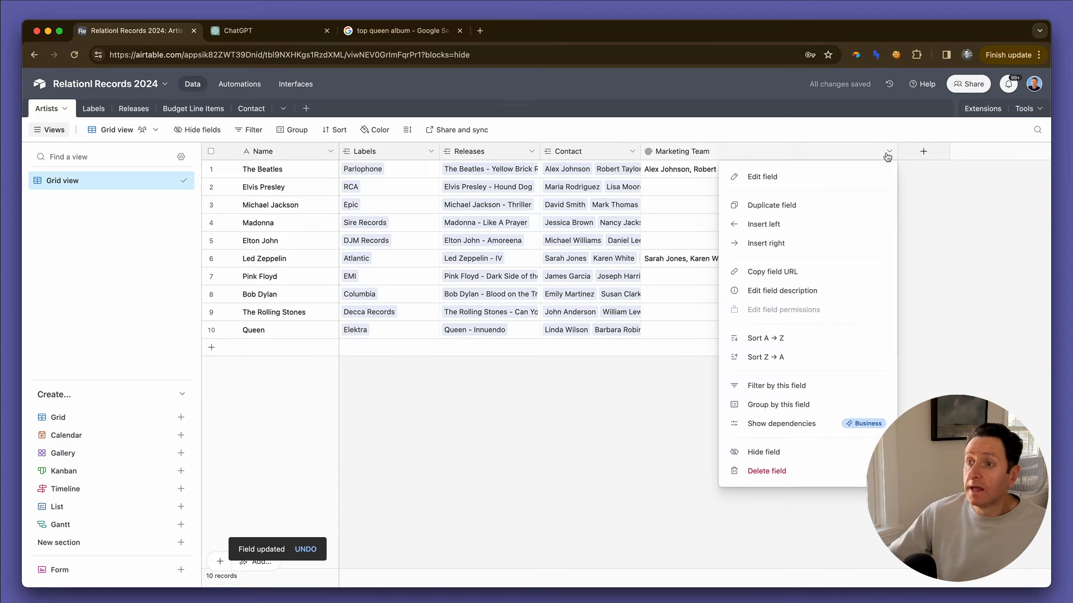
{"action": "left_click", "coordinate": [851, 205]}
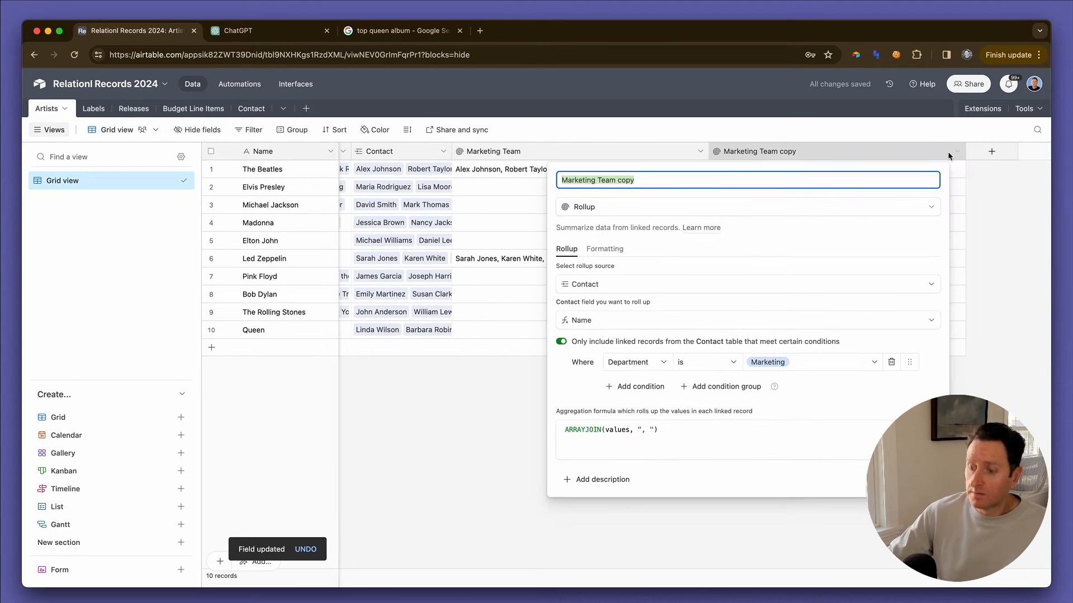
{"action": "type", "text": "P"}
{"action": "key", "text": "BackSpace"}
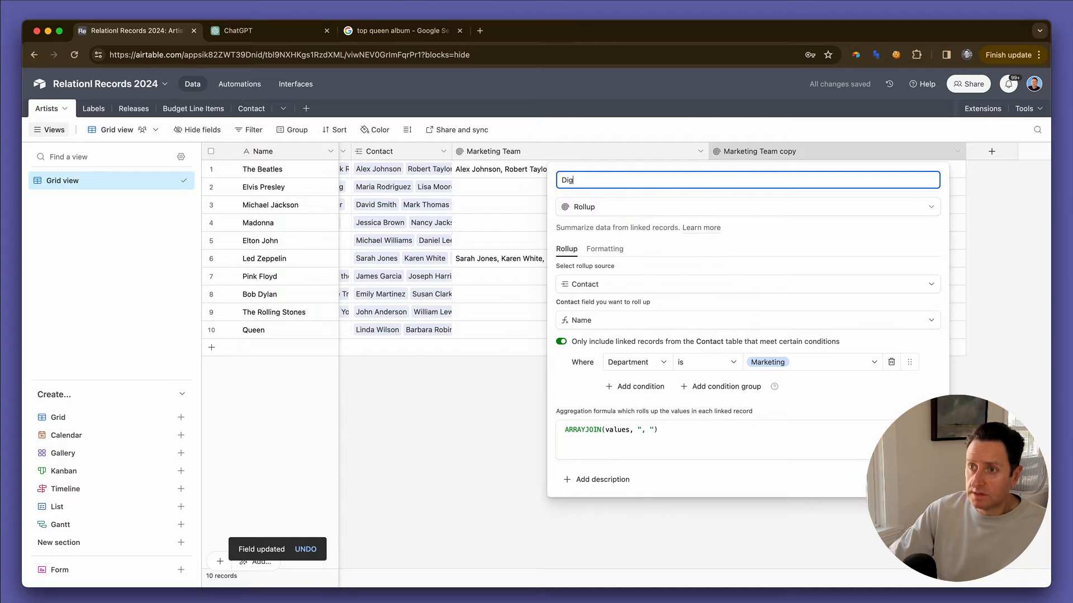
{"action": "type", "text": "DigitalT"}
{"action": "key", "text": "BackSpace"}
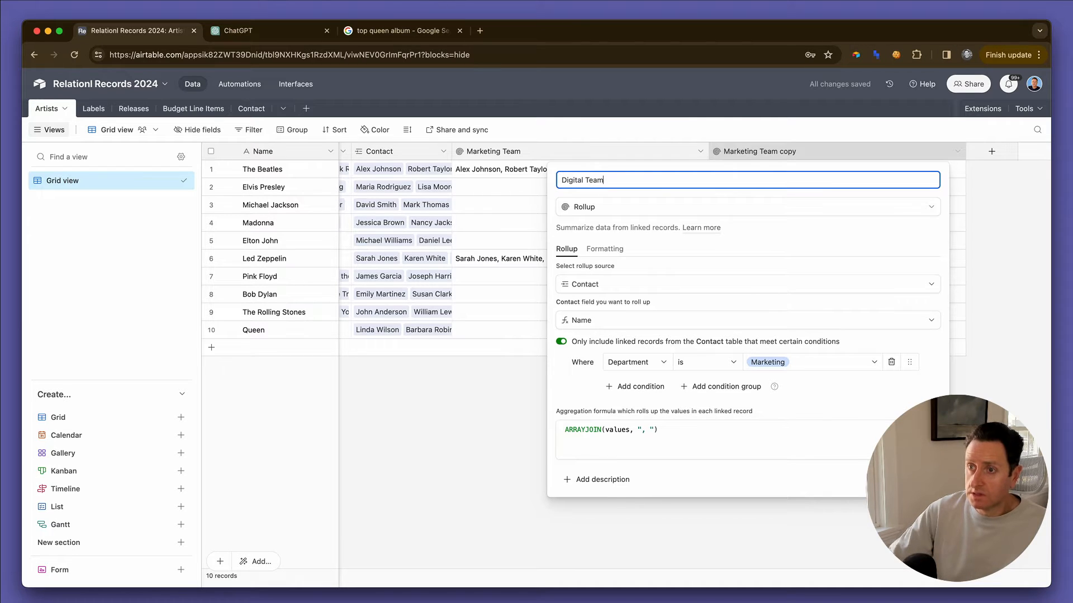
- Set the Digital Team rollup condition to Department is Digital and save the field
{"action": "left_click", "coordinate": [807, 363]}
{"action": "type", "text": "d"}
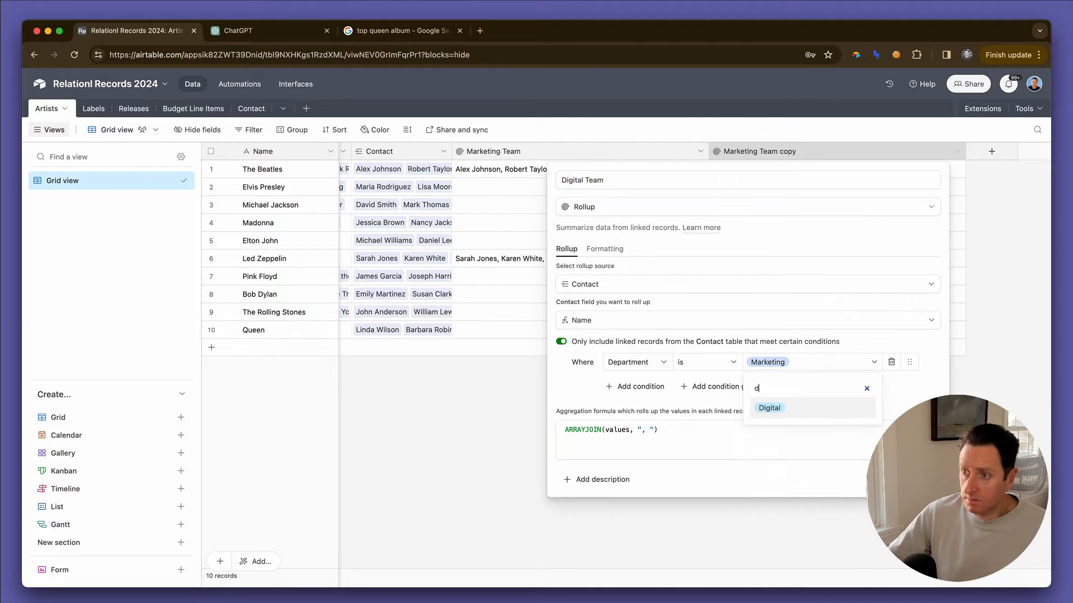
{"action": "left_click", "coordinate": [793, 411]}
{"action": "left_click", "coordinate": [923, 480]}
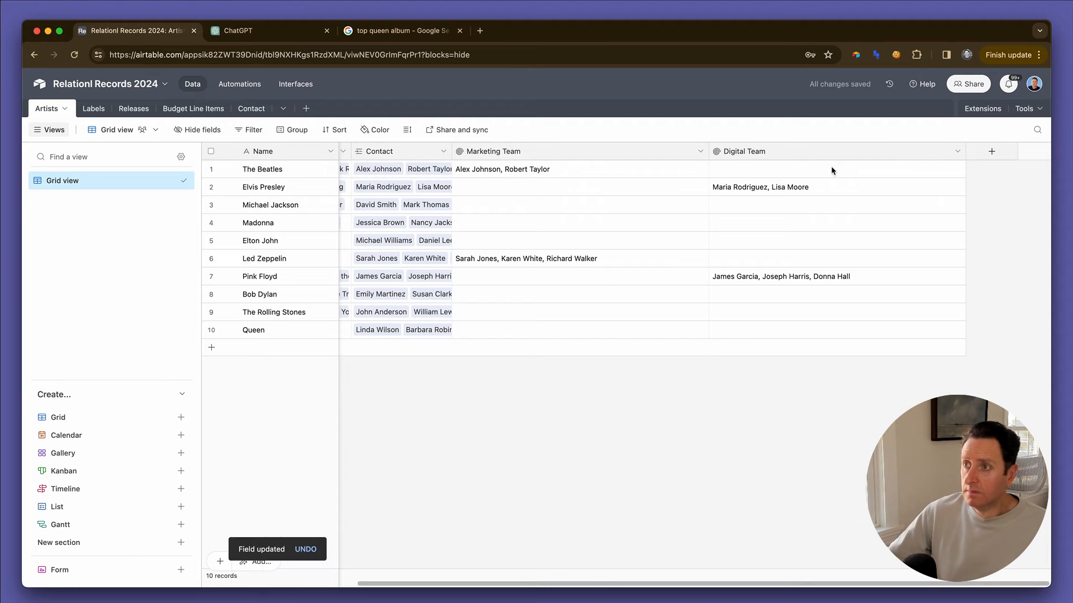
- Duplicate the Digital Team field and set the copy's condition to Department is A&R
{"action": "left_click", "coordinate": [957, 152]}
{"action": "left_click", "coordinate": [907, 206]}
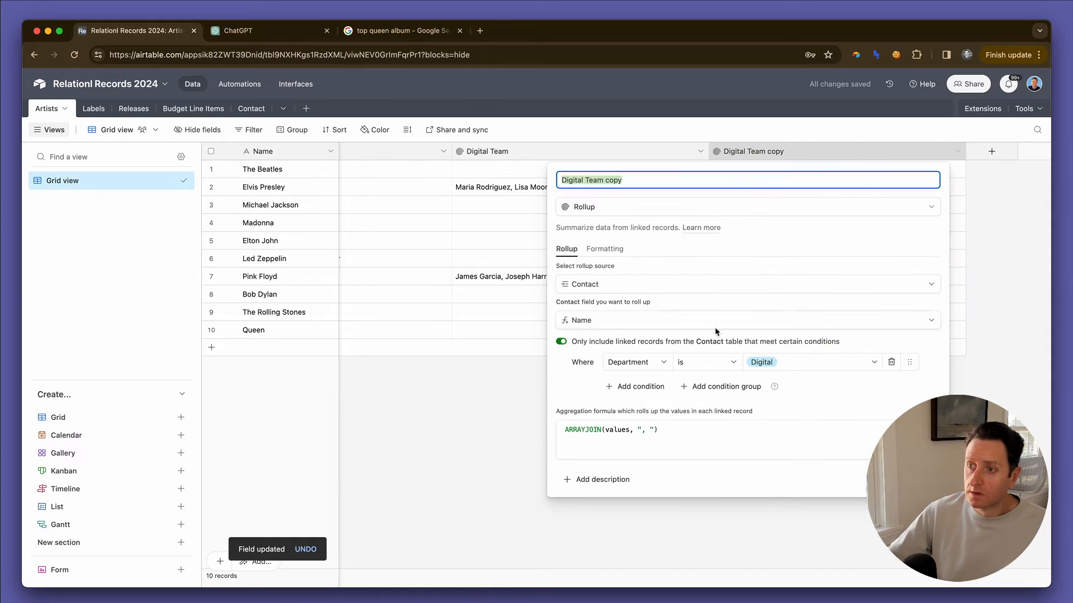
{"action": "left_click", "coordinate": [763, 361]}
{"action": "left_click", "coordinate": [776, 450]}
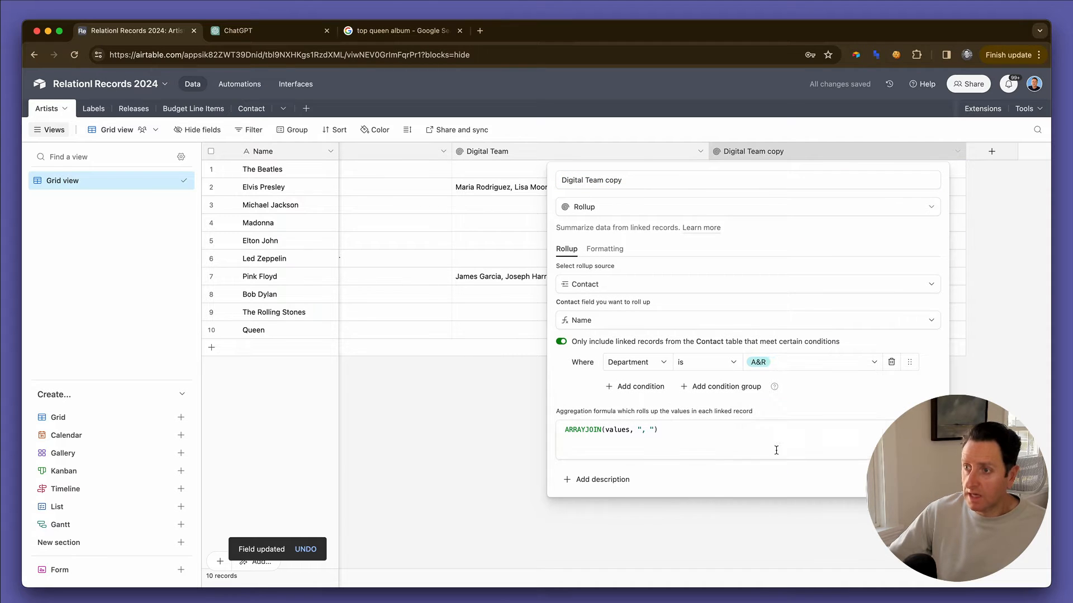
- Rename the duplicated field as A&R Team and save it
{"action": "left_click", "coordinate": [726, 180]}
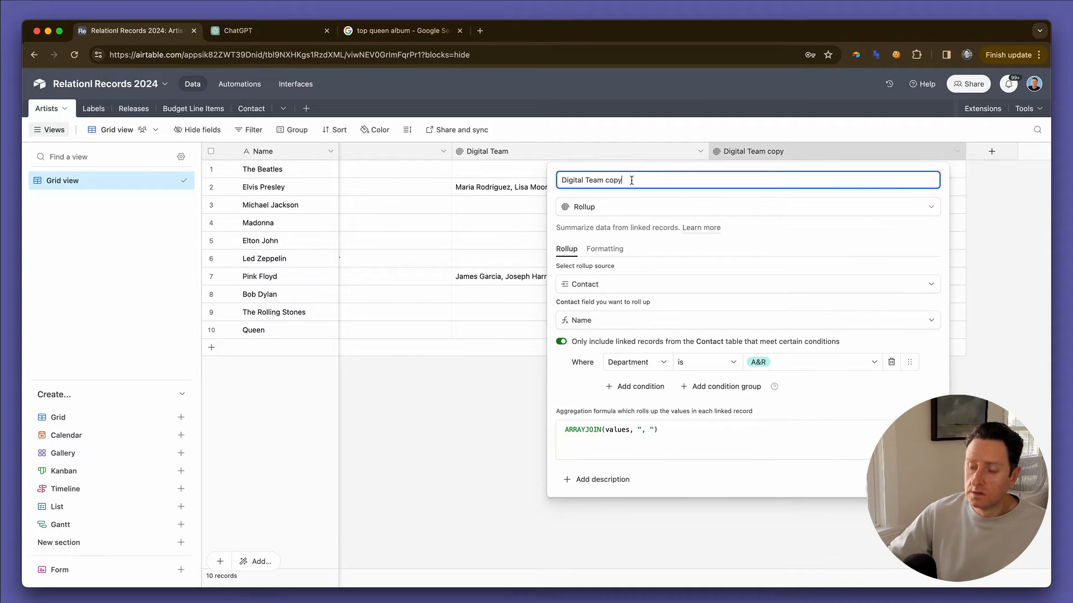
{"action": "type", "text": "A&R Team"}
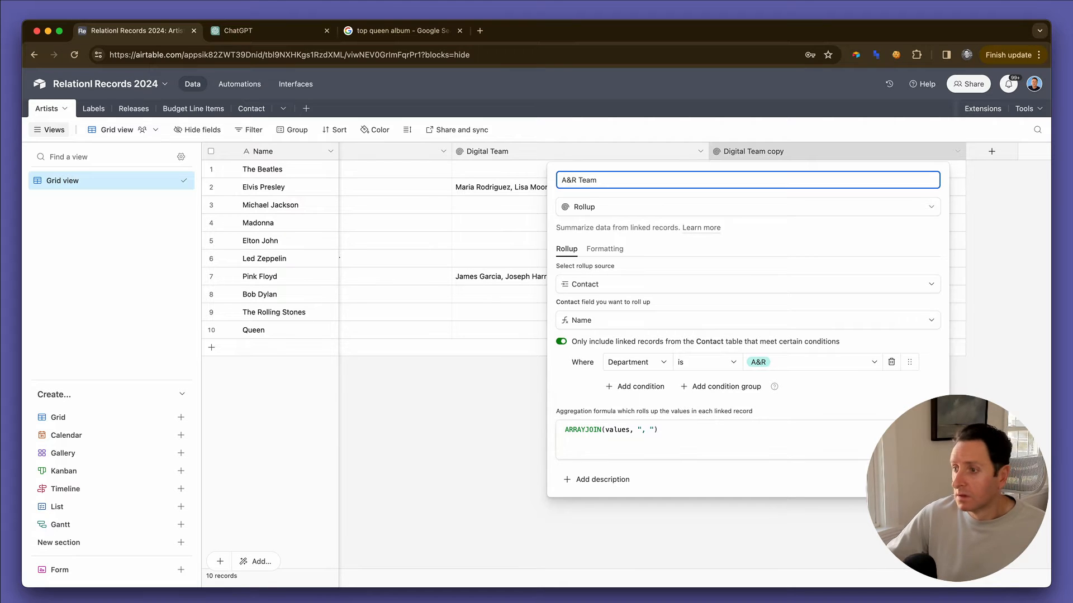
{"action": "key", "text": "Return"}
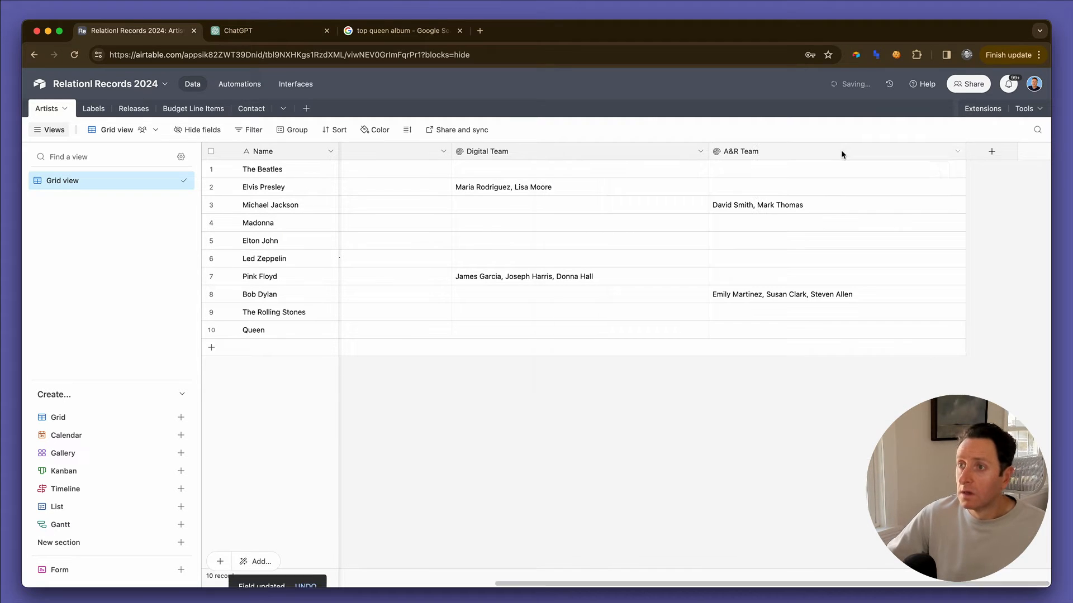
- Duplicate the A&R Team field and set the copy's rollup condition to Department is Promo
{"action": "left_click", "coordinate": [957, 152]}
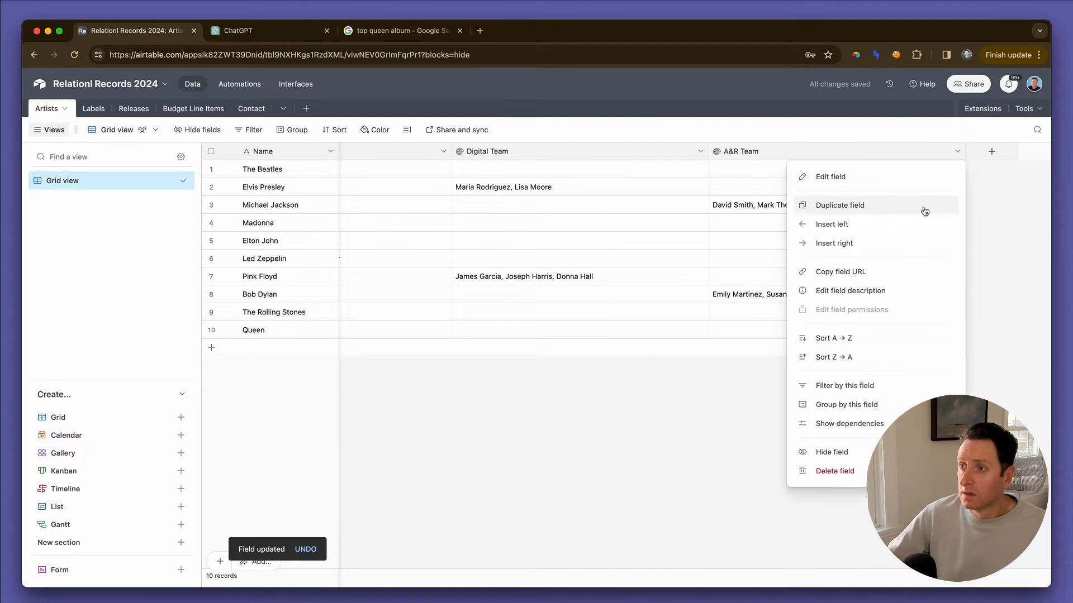
{"action": "left_click", "coordinate": [886, 206]}
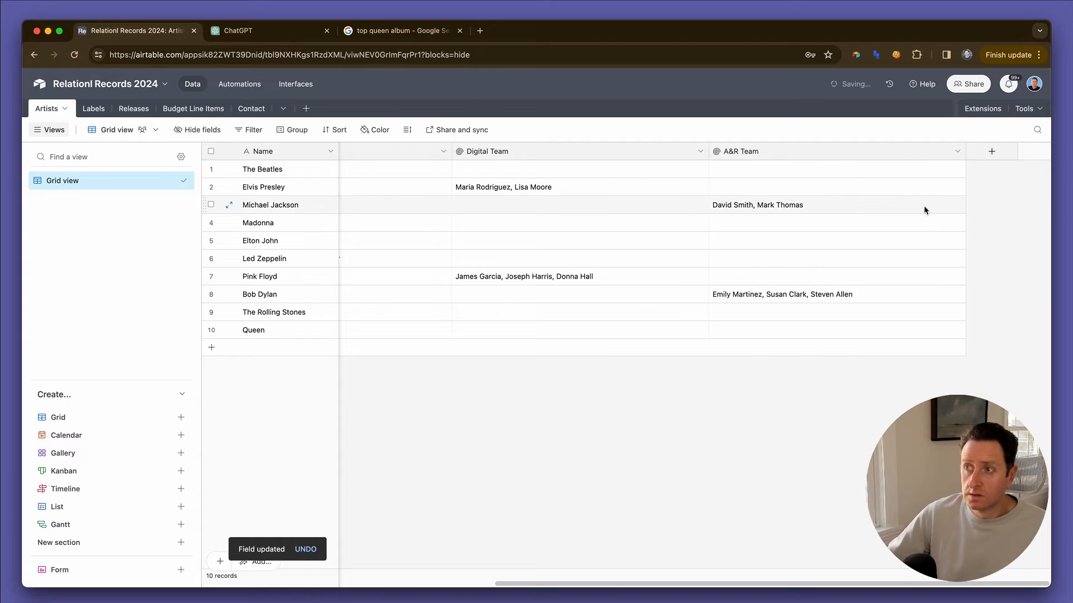
{"action": "left_click", "coordinate": [753, 152]}
{"action": "double_click", "coordinate": [753, 152]}
{"action": "left_click", "coordinate": [810, 362]}
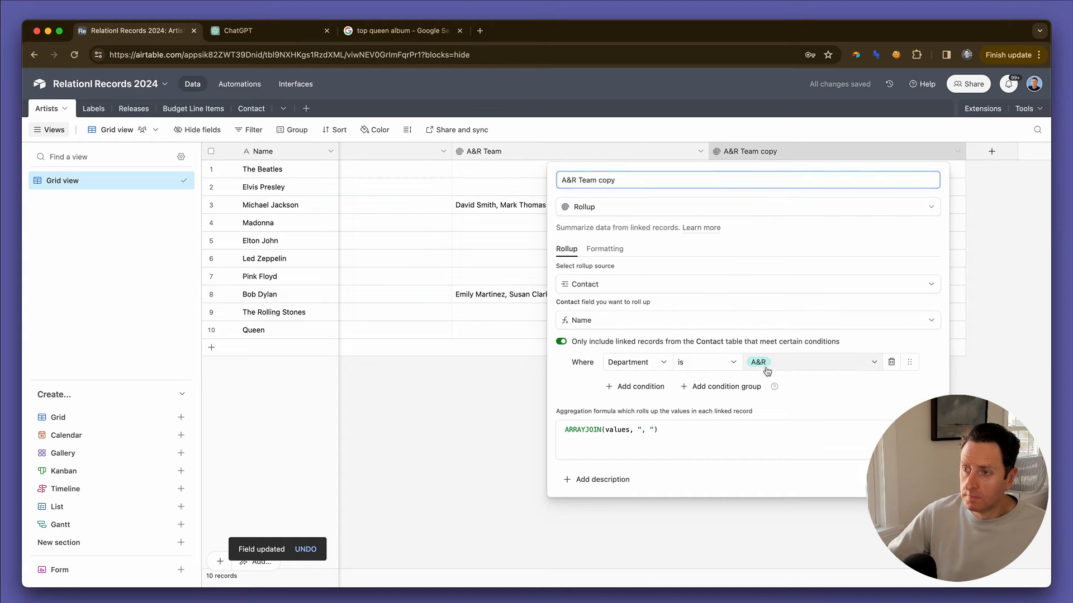
{"action": "left_click", "coordinate": [771, 472]}
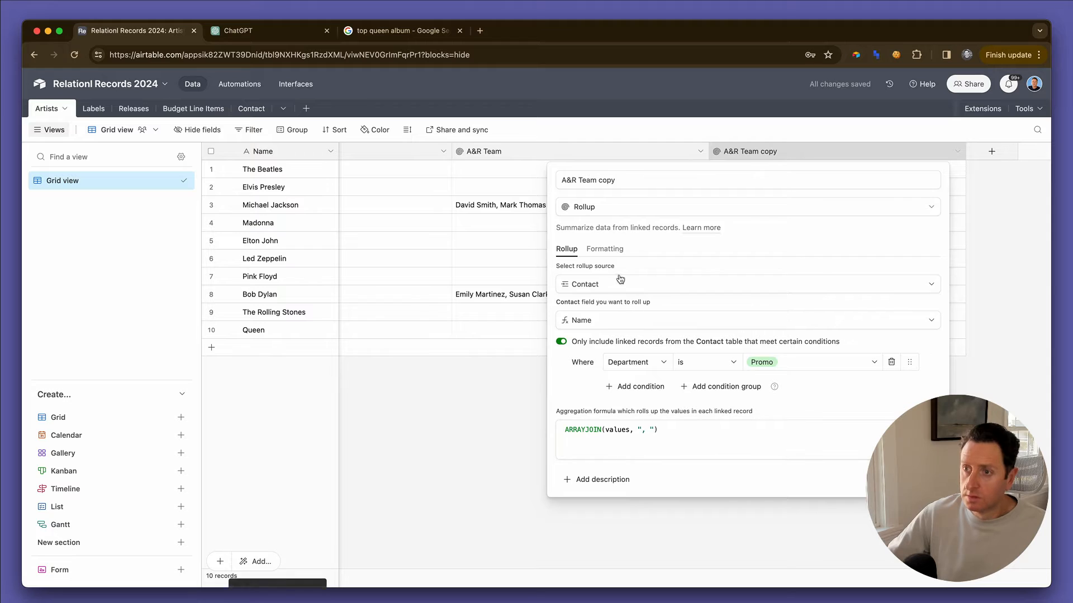
- Rename the duplicated A&R field as Promo Team and save it
{"action": "left_click", "coordinate": [604, 179]}
{"action": "type", "text": "Proim"}
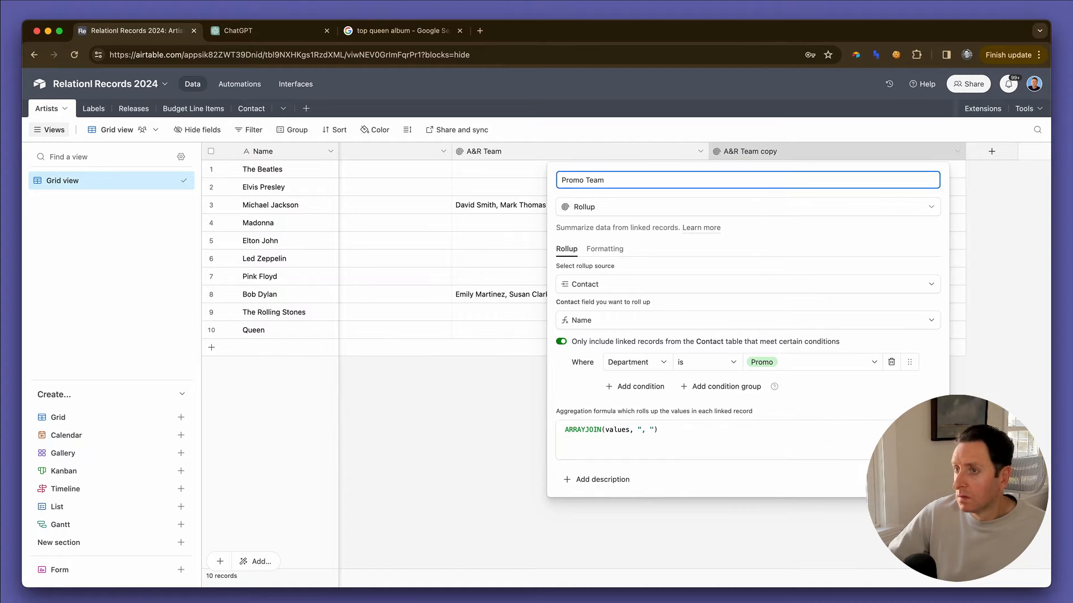
{"action": "key", "text": "Return"}
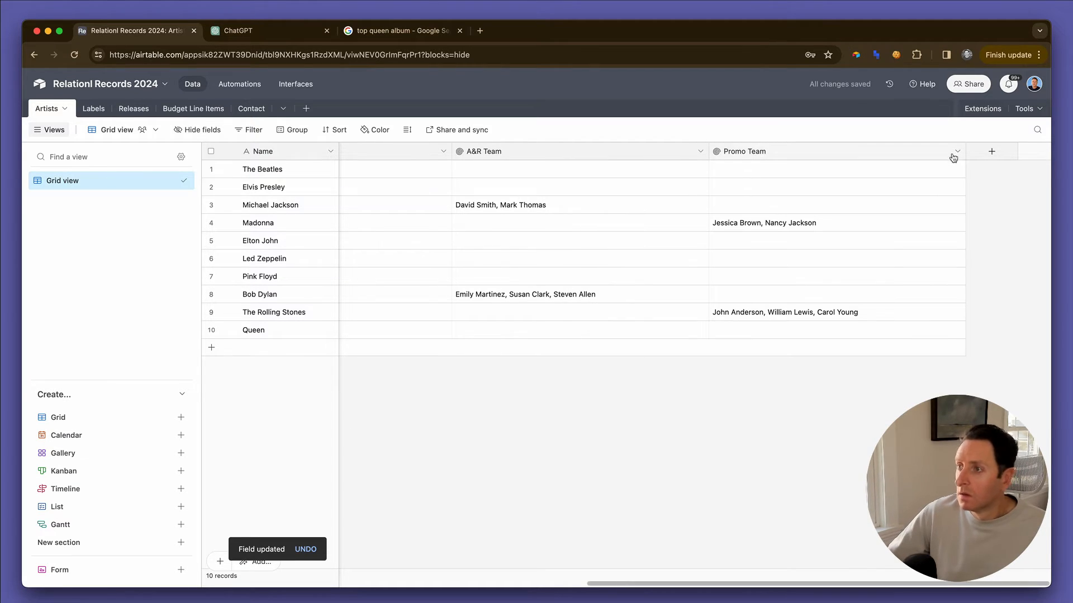
- Duplicate the Promo Team field and set the copy's rollup condition to Department is Publicity
{"action": "left_click", "coordinate": [955, 153]}
{"action": "left_click", "coordinate": [919, 205]}
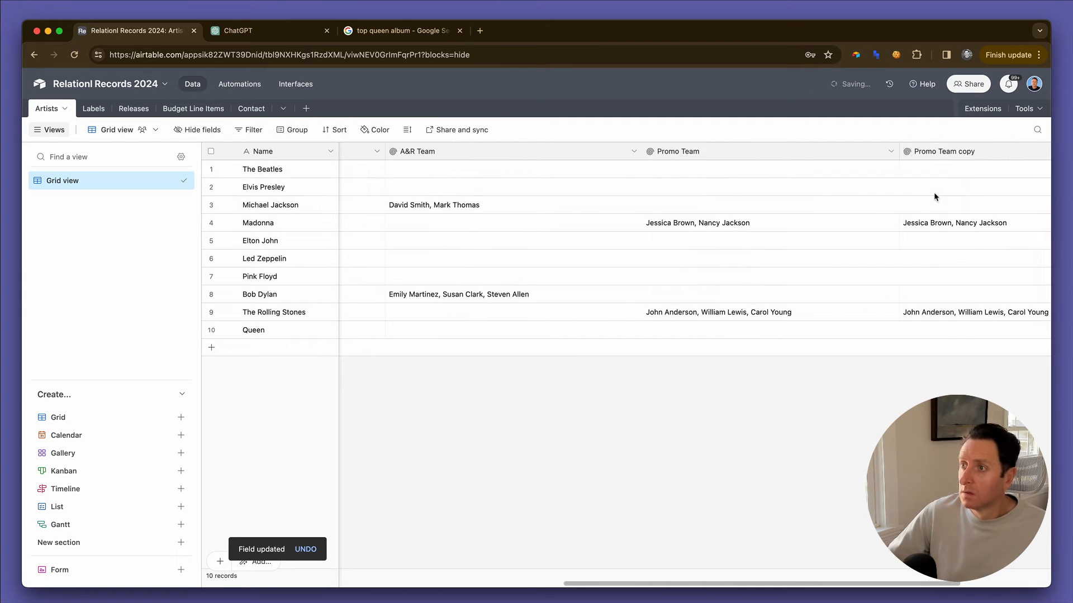
{"action": "left_click", "coordinate": [850, 151]}
{"action": "double_click", "coordinate": [850, 147]}
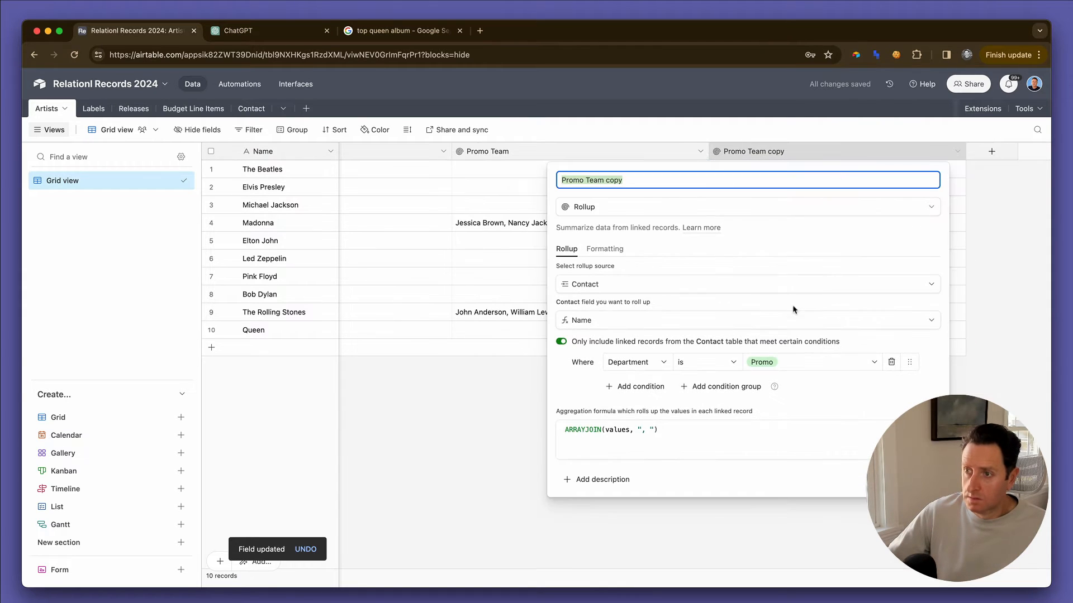
{"action": "left_click", "coordinate": [796, 362]}
{"action": "left_click", "coordinate": [782, 492]}
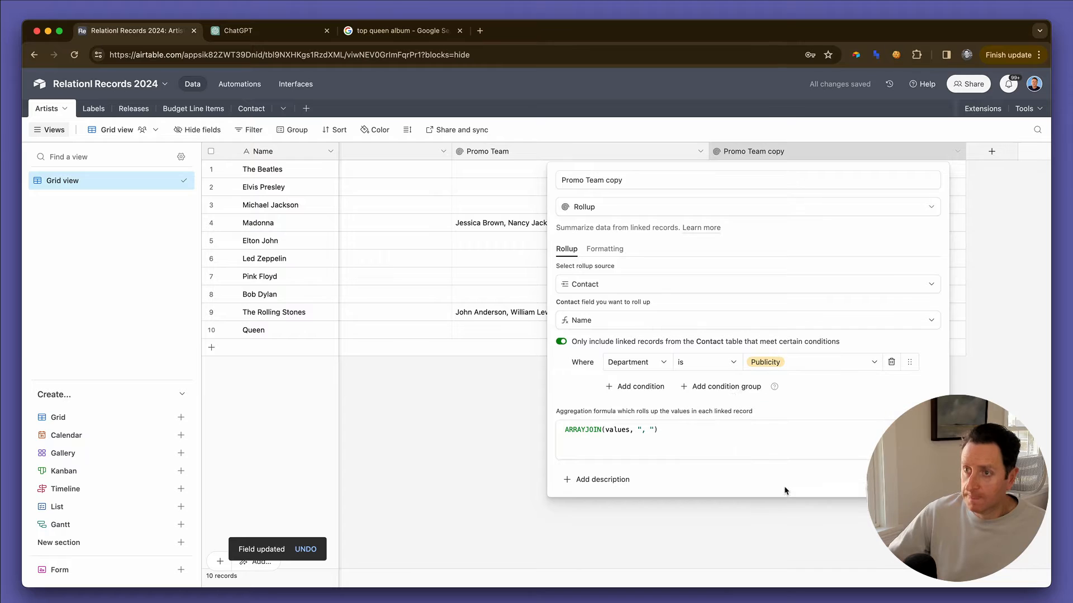
- Rename the duplicated Promo field as Publicity Team and save it
{"action": "left_click", "coordinate": [605, 180]}
{"action": "key", "text": "super+a"}
{"action": "type", "text": "Pub"}
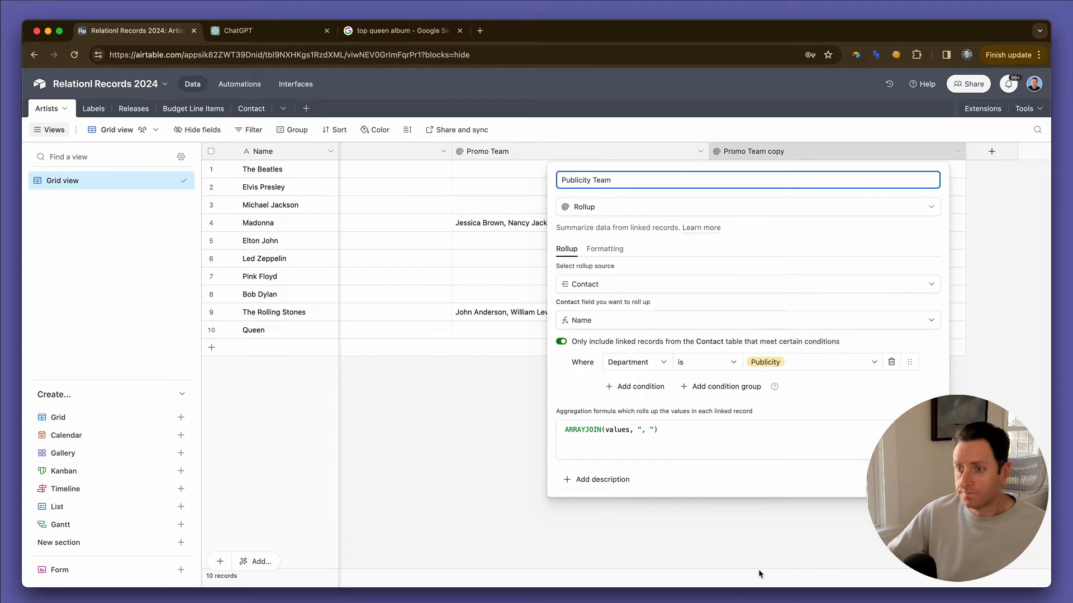
{"action": "key", "text": "Return"}
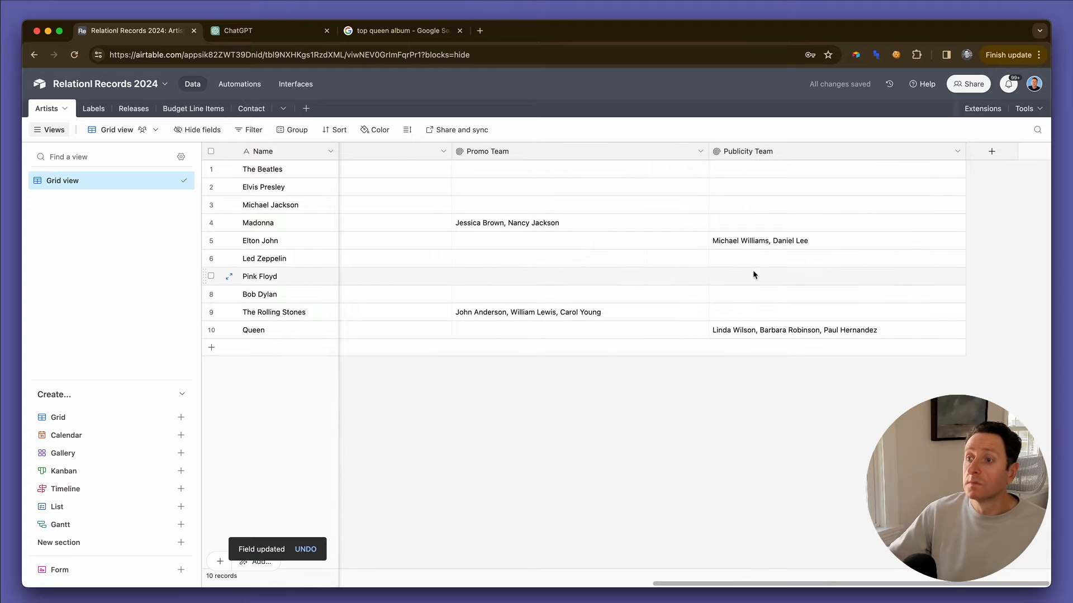
- Review the department team rollup columns and check the Publicity Team field's rollup settings
{"action": "scroll", "coordinate": [664, 254], "scroll_direction": "left", "scroll_amount": 10}
{"action": "scroll", "coordinate": [663, 253], "scroll_direction": "left", "scroll_amount": 5}
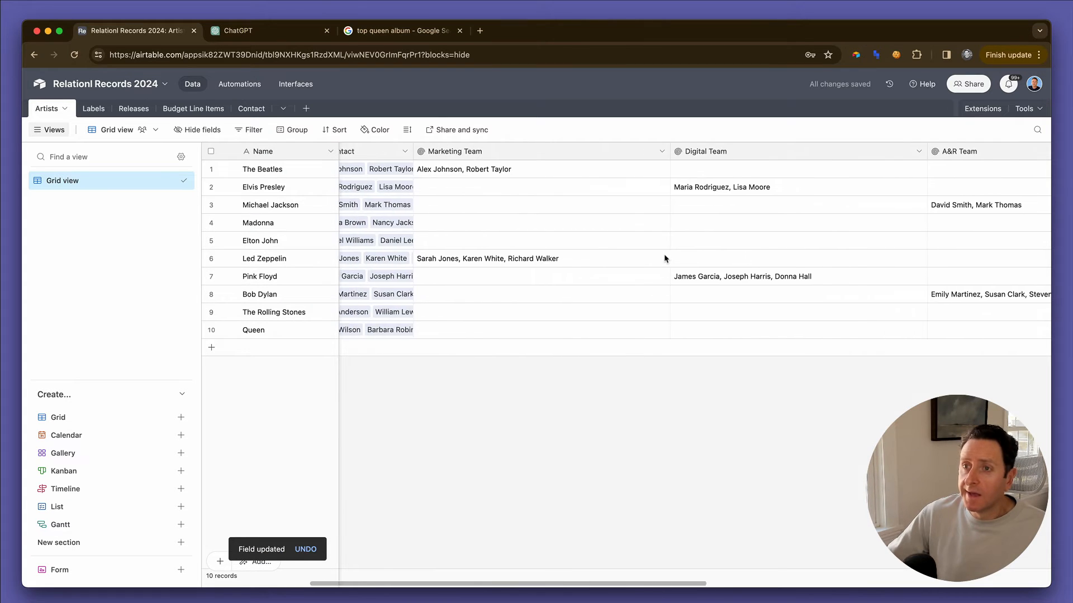
{"action": "scroll", "coordinate": [663, 253], "scroll_direction": "right", "scroll_amount": 15}
{"action": "double_click", "coordinate": [834, 151]}
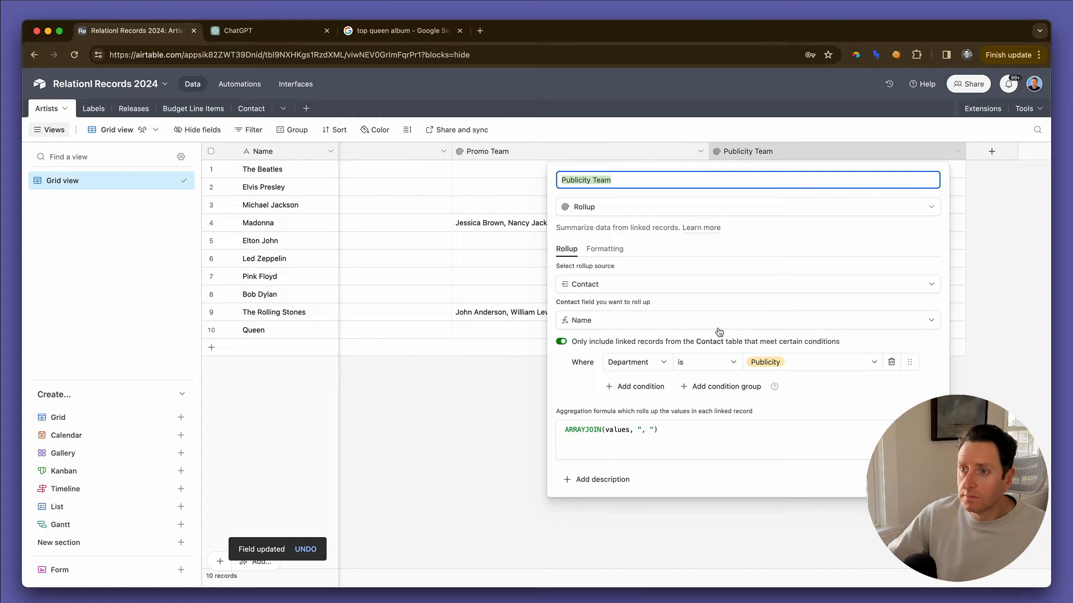
{"action": "key", "text": "Escape"}
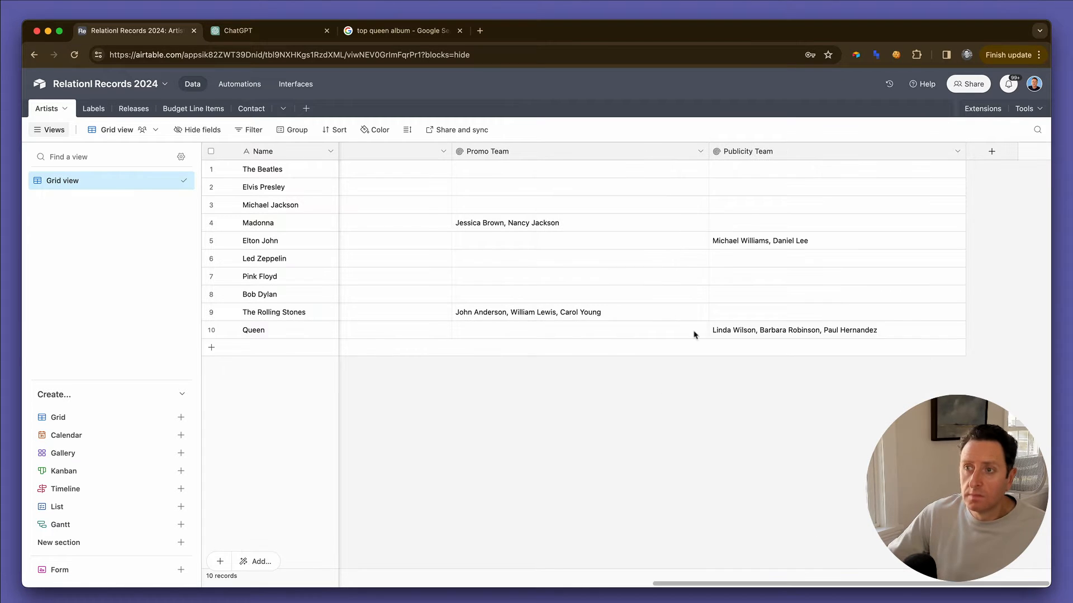
- Widen the Contact column in the Artists table so several linked contacts fit in each row
{"action": "scroll", "coordinate": [677, 318], "scroll_direction": "left", "scroll_amount": 10}
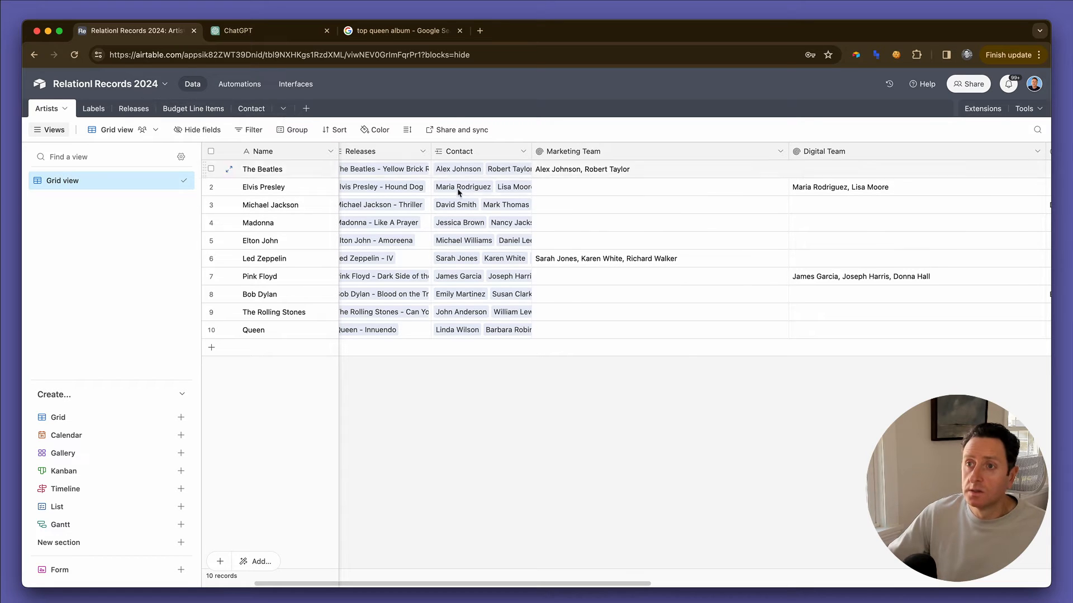
{"action": "scroll", "coordinate": [459, 193], "scroll_direction": "left", "scroll_amount": 1}
{"action": "left_click_drag", "start_coordinate": [534, 148], "coordinate": [864, 162]}
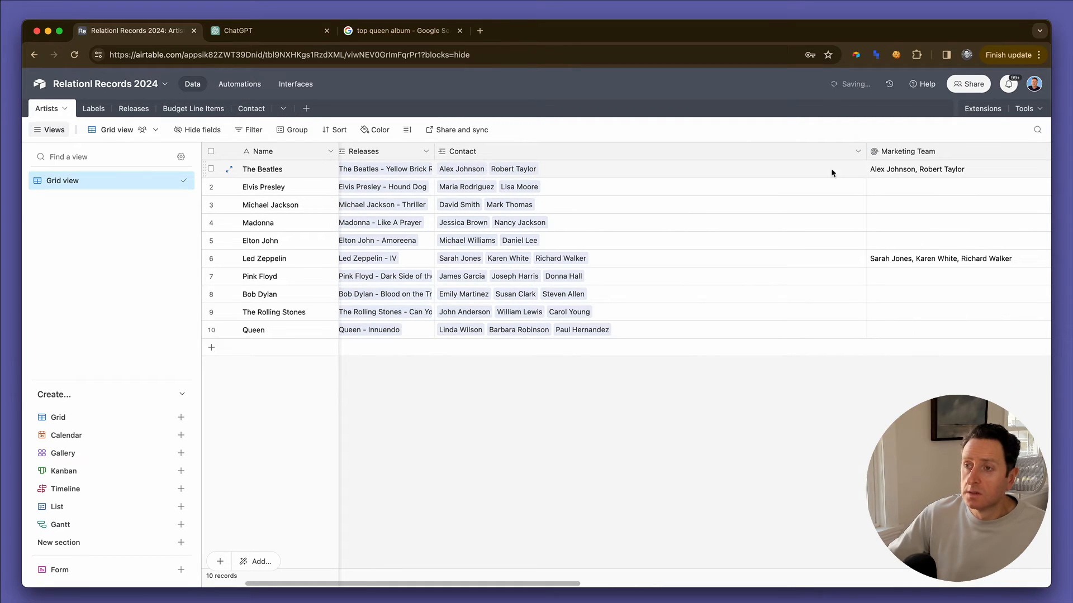
- Open the Contact table and look over its records
{"action": "left_click", "coordinate": [252, 109]}
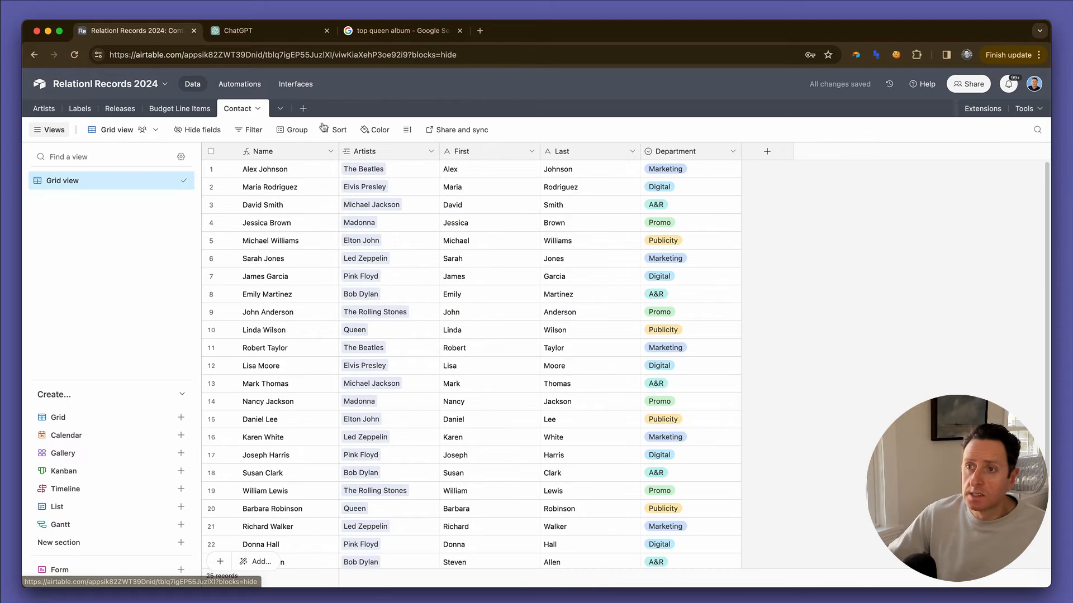
{"action": "scroll", "coordinate": [538, 200], "scroll_direction": "down", "scroll_amount": 3}
{"action": "scroll", "coordinate": [491, 190], "scroll_direction": "up", "scroll_amount": 3}
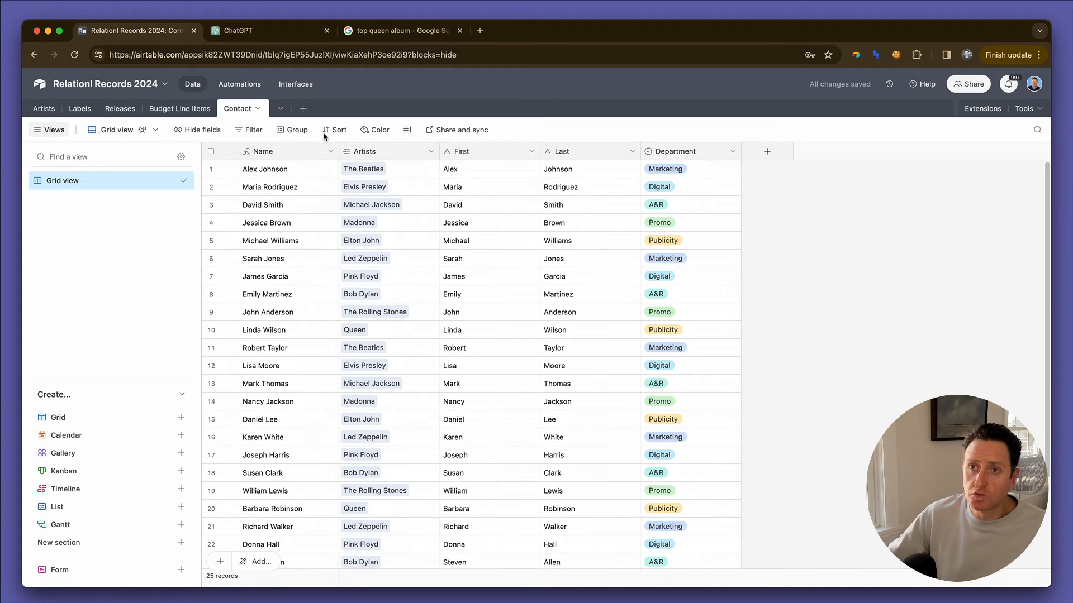
- Group the Contact records by Artists and look through the groups
{"action": "left_click", "coordinate": [300, 131]}
{"action": "left_click", "coordinate": [313, 188]}
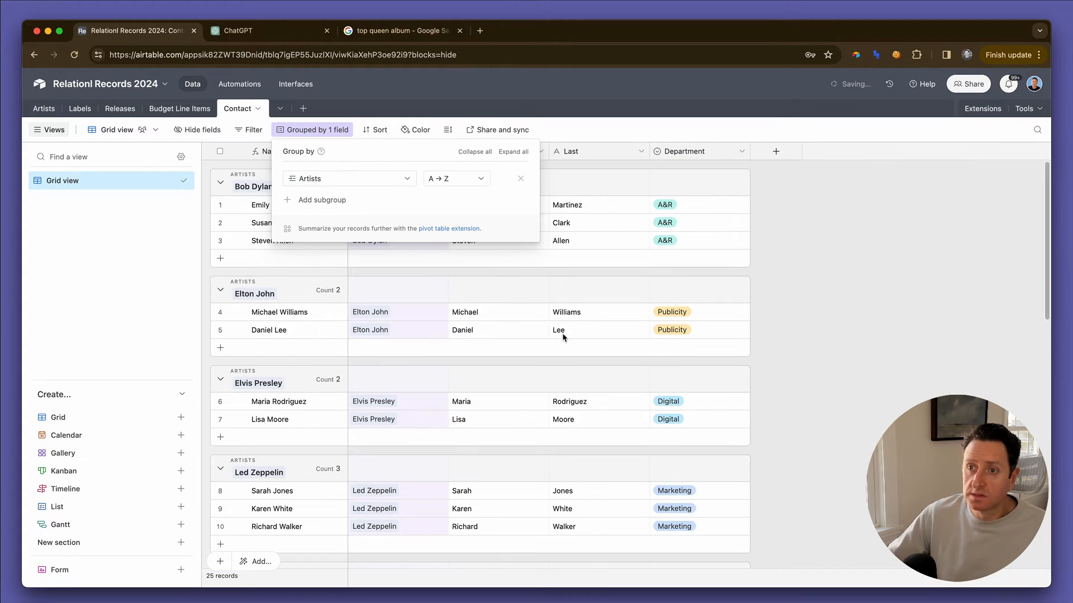
{"action": "key", "text": "Escape"}
{"action": "scroll", "coordinate": [515, 291], "scroll_direction": "down", "scroll_amount": 10}
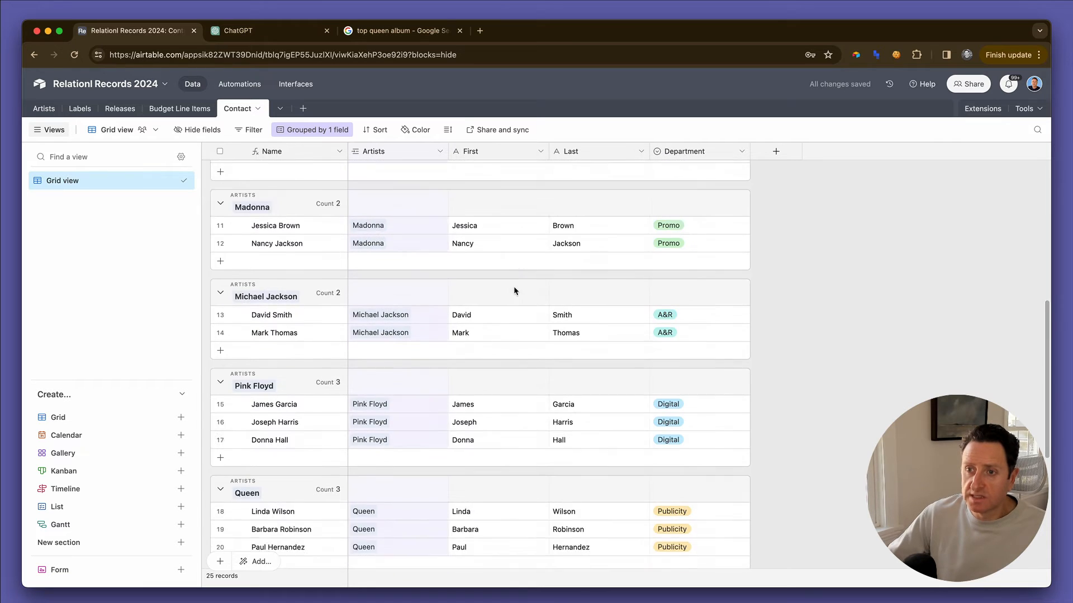
{"action": "scroll", "coordinate": [515, 291], "scroll_direction": "up", "scroll_amount": 10}
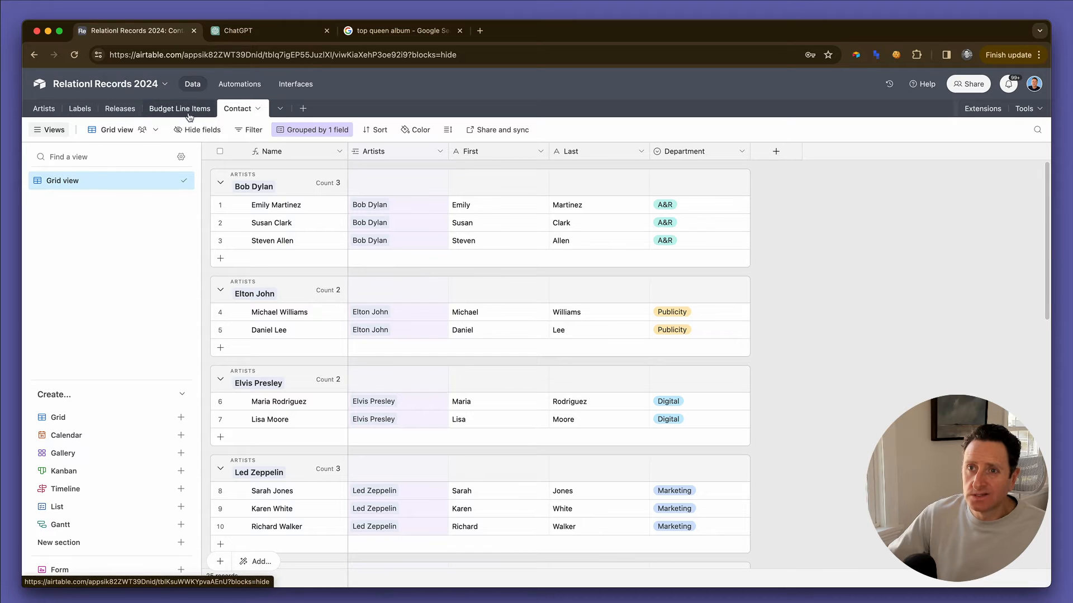
- In the Bob Dylan group, additionally link the first contact to Elvis Presley and the second contact to Michael Jackson
{"action": "left_click", "coordinate": [408, 204]}
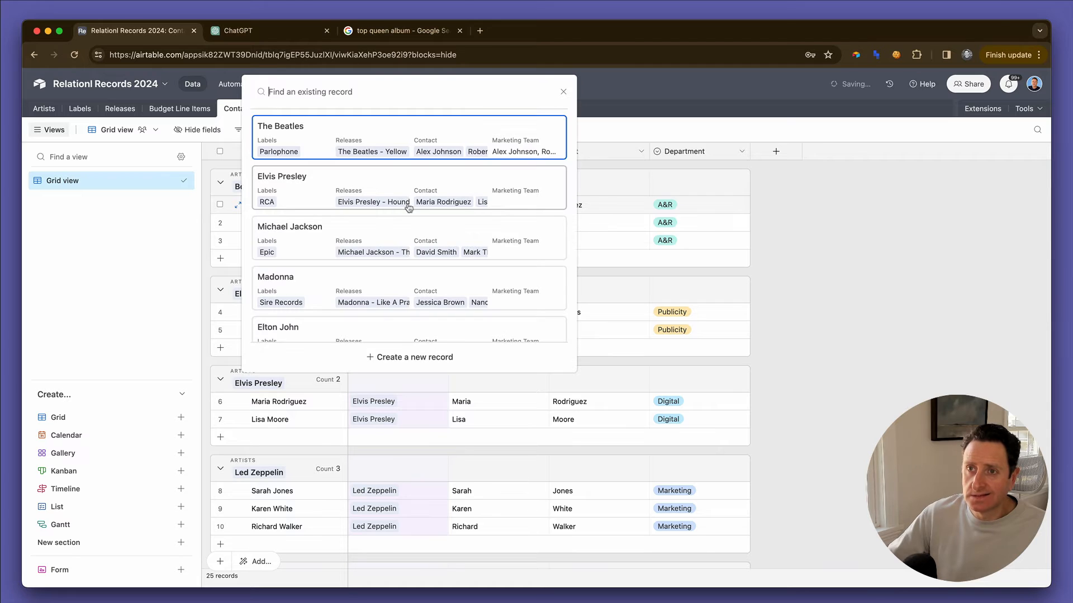
{"action": "left_click", "coordinate": [382, 197]}
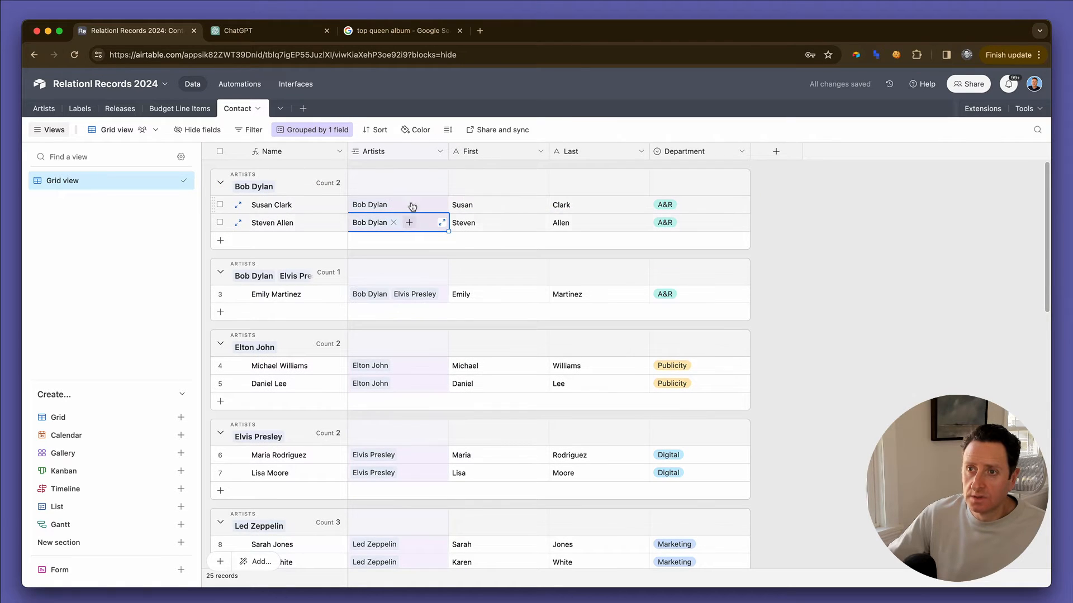
{"action": "left_click", "coordinate": [409, 205]}
{"action": "left_click", "coordinate": [411, 251]}
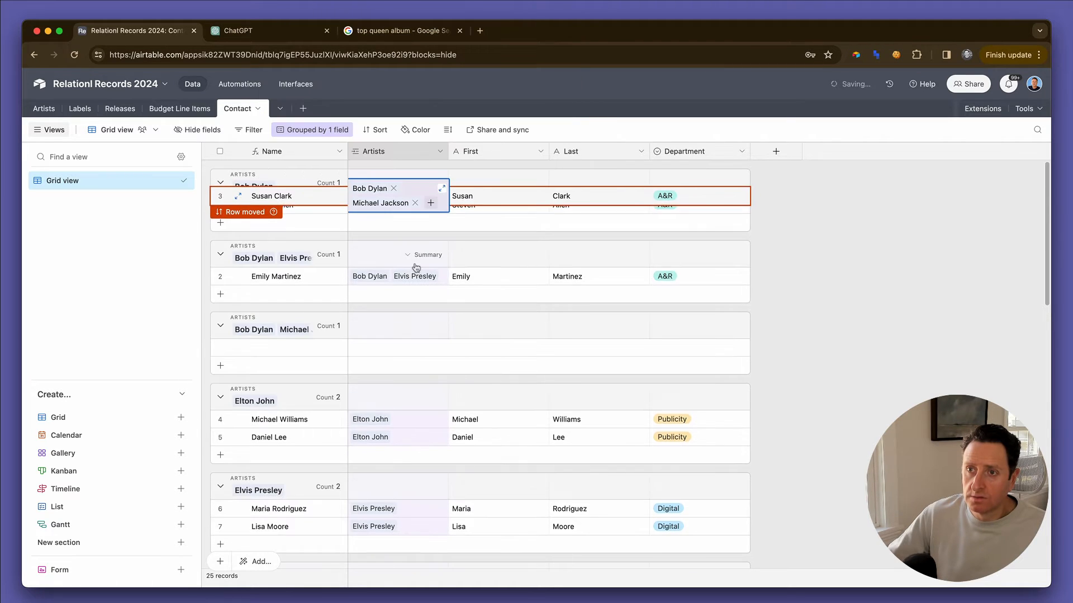
{"action": "left_click", "coordinate": [418, 246]}
- Remove the Artists grouping from the Contact grid view
{"action": "left_click", "coordinate": [333, 134]}
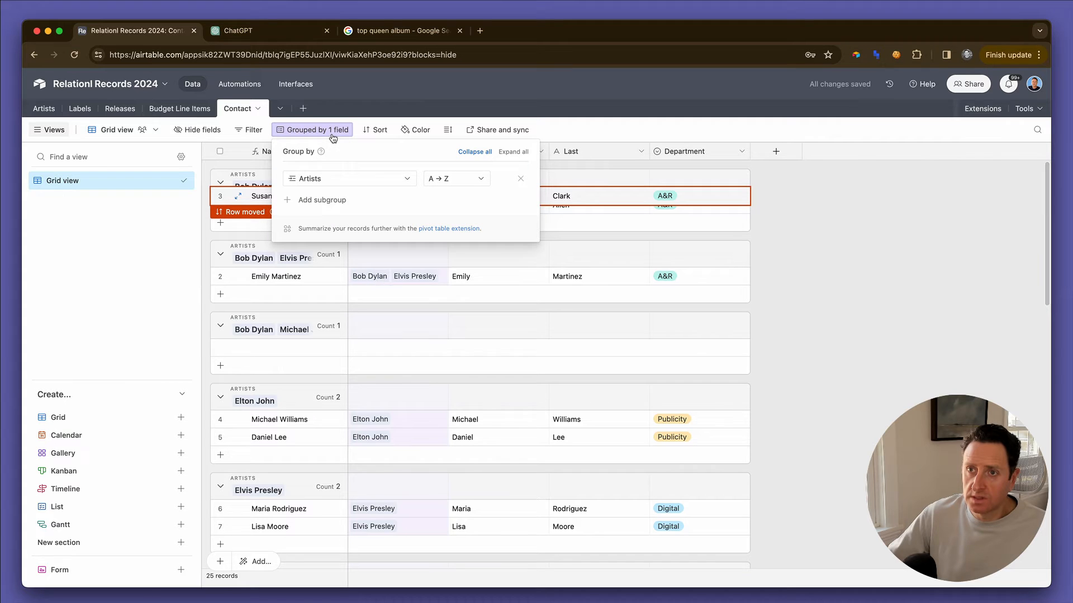
{"action": "left_click", "coordinate": [340, 178]}
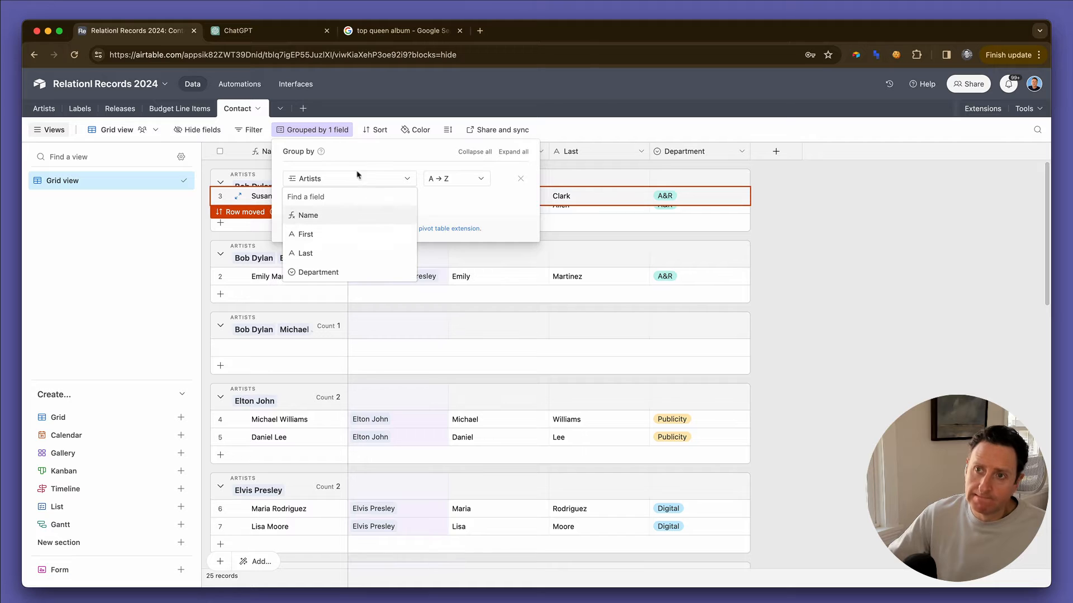
{"action": "left_click", "coordinate": [520, 178]}
{"action": "left_click", "coordinate": [526, 299]}
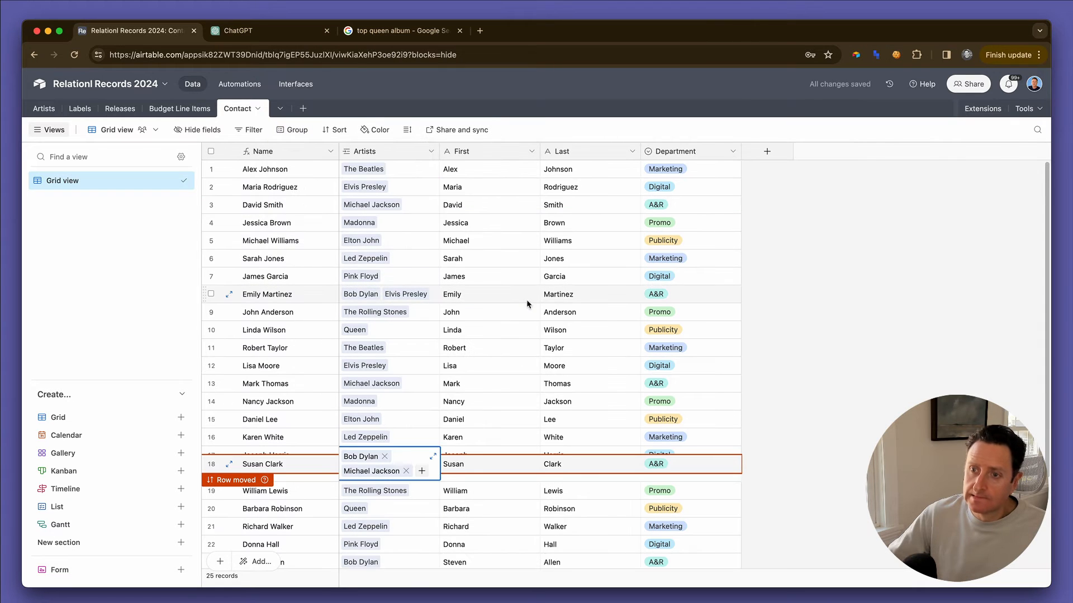
- Widen the Artists column in the Contact table to make room for multiple linked artists
{"action": "scroll", "coordinate": [525, 299], "scroll_direction": "down", "scroll_amount": 3}
{"action": "scroll", "coordinate": [525, 300], "scroll_direction": "up", "scroll_amount": 3}
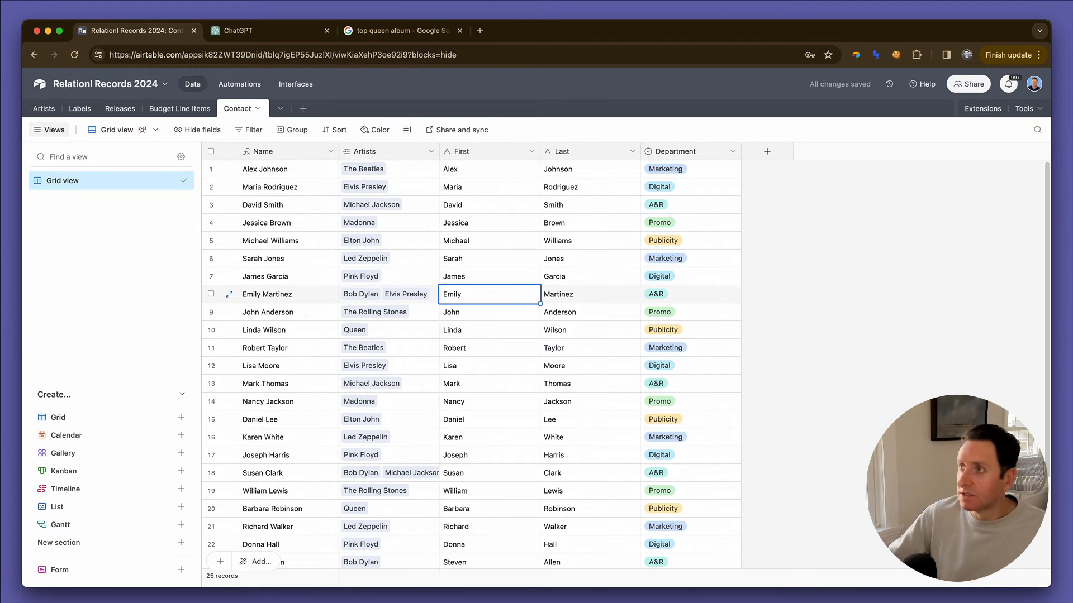
{"action": "scroll", "coordinate": [484, 391], "scroll_direction": "down", "scroll_amount": 3}
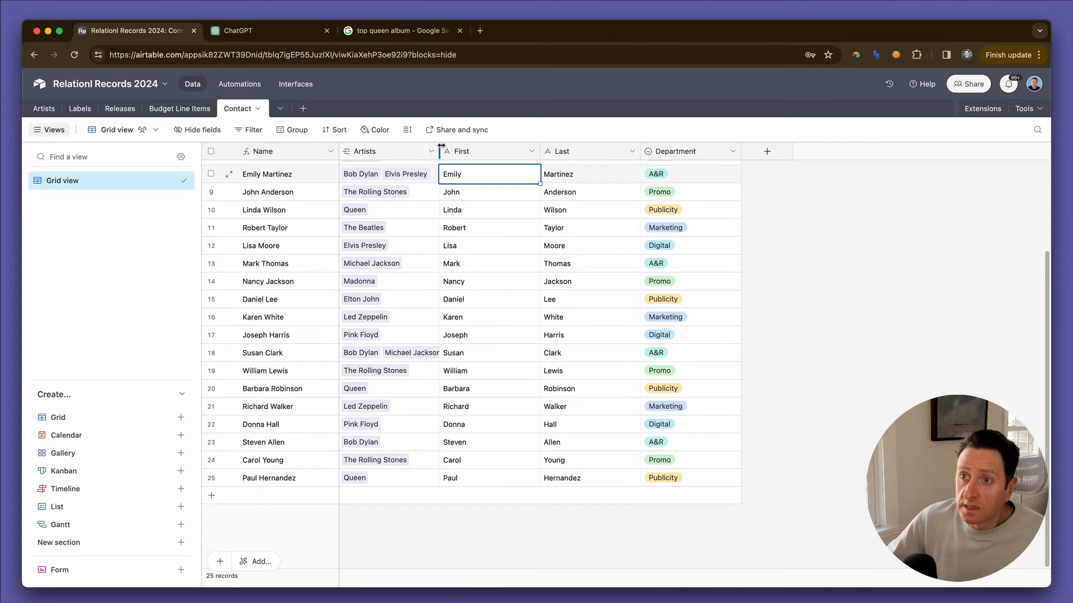
{"action": "left_click_drag", "start_coordinate": [441, 146], "coordinate": [730, 146]}
- Add Madonna as a second linked artist for the contacts in rows 19 and 20
{"action": "left_click", "coordinate": [463, 391]}
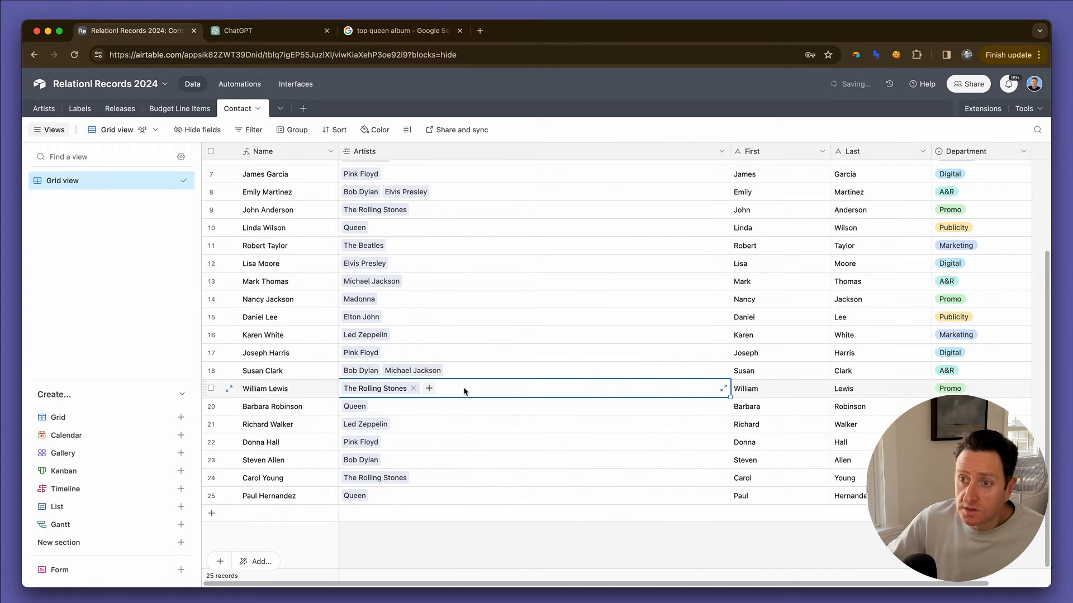
{"action": "left_click", "coordinate": [431, 390]}
{"action": "left_click", "coordinate": [404, 442]}
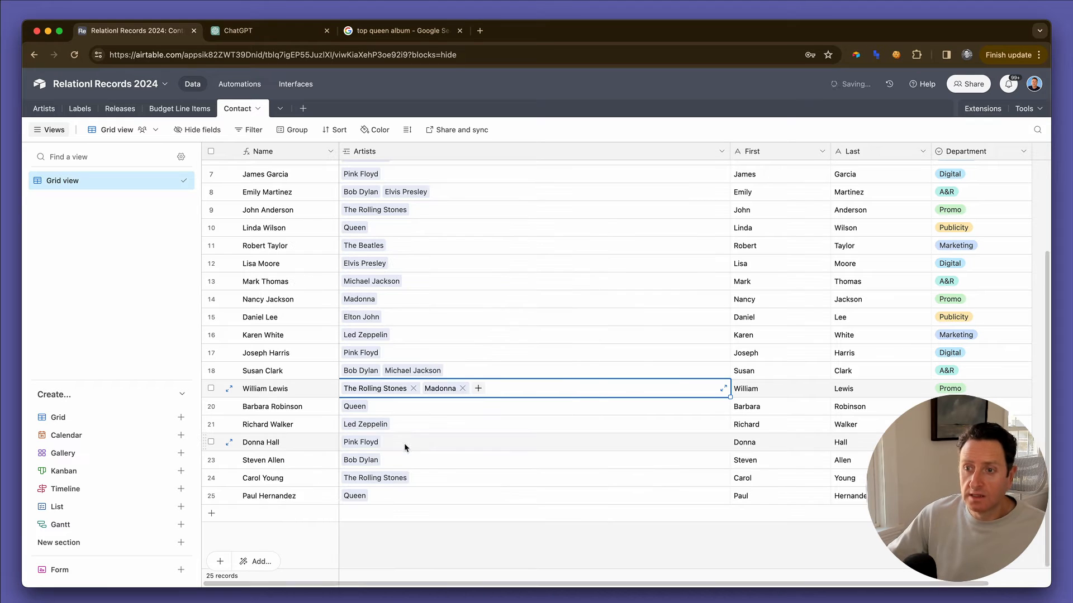
{"action": "left_click", "coordinate": [421, 409]}
{"action": "left_click", "coordinate": [389, 408]}
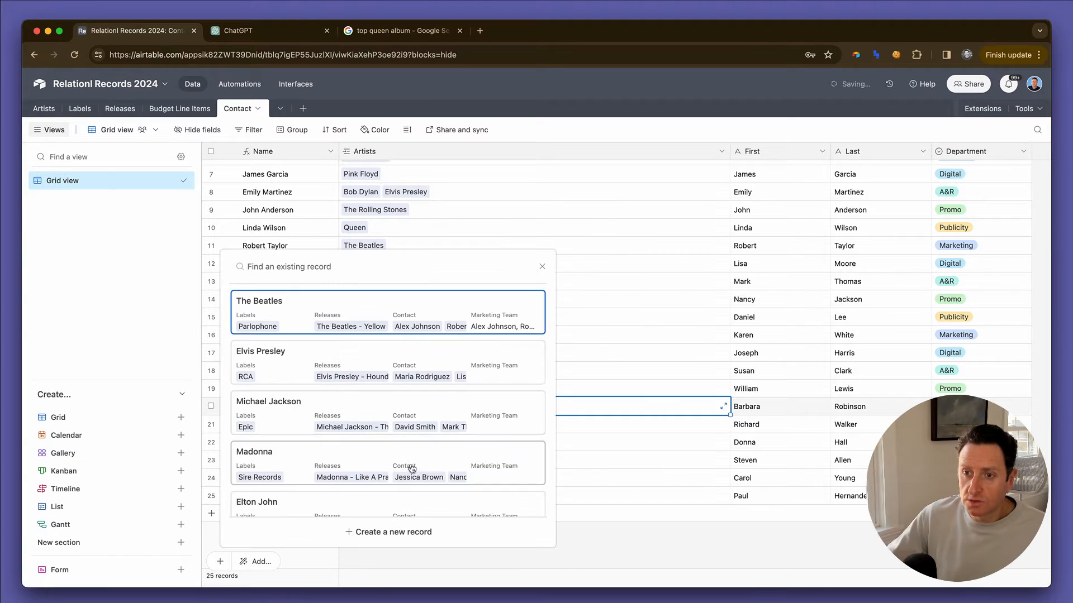
{"action": "left_click", "coordinate": [403, 467]}
- Add The Rolling Stones as a second linked artist for the contact in row 22
{"action": "left_click", "coordinate": [415, 439]}
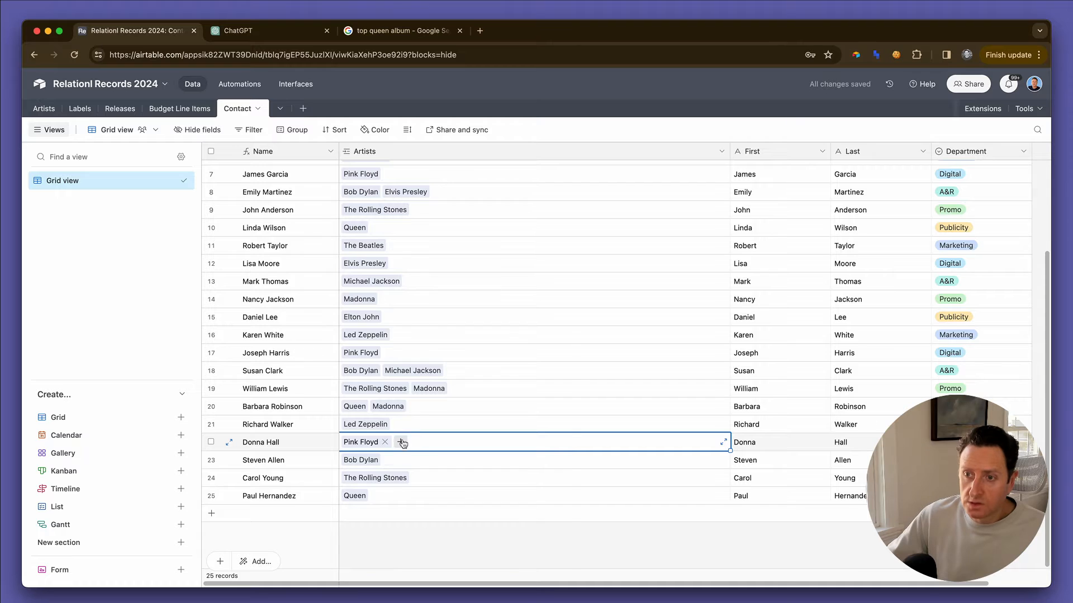
{"action": "left_click", "coordinate": [403, 443]}
{"action": "scroll", "coordinate": [424, 502], "scroll_direction": "down", "scroll_amount": 3}
{"action": "left_click", "coordinate": [413, 494]}
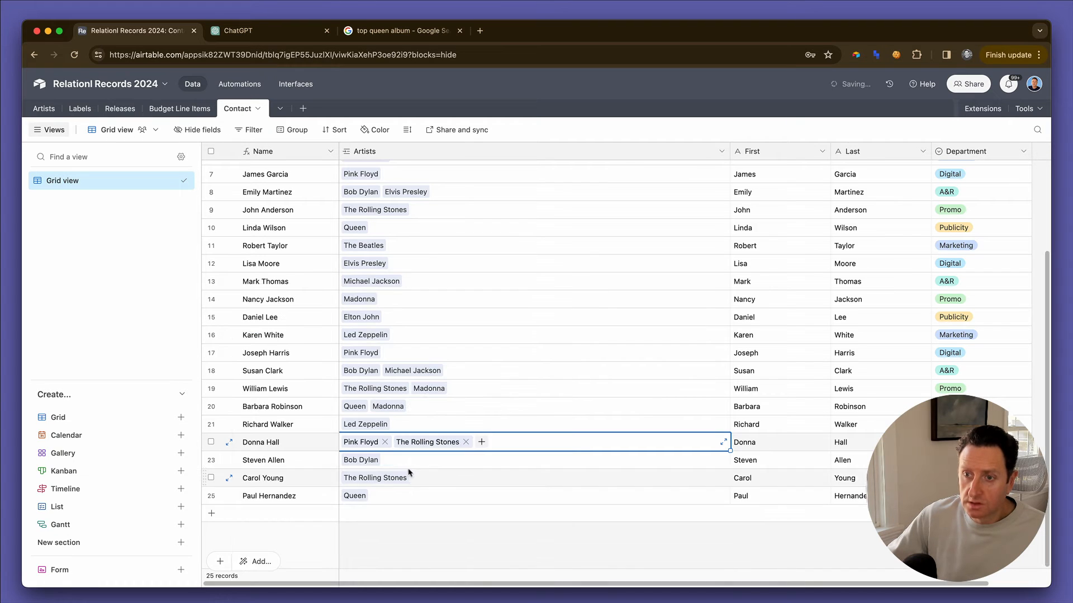
- Add Pink Floyd as a second linked artist for the contact in row 23
{"action": "left_click", "coordinate": [398, 462]}
{"action": "left_click", "coordinate": [399, 460]}
{"action": "scroll", "coordinate": [401, 503], "scroll_direction": "down", "scroll_amount": 3}
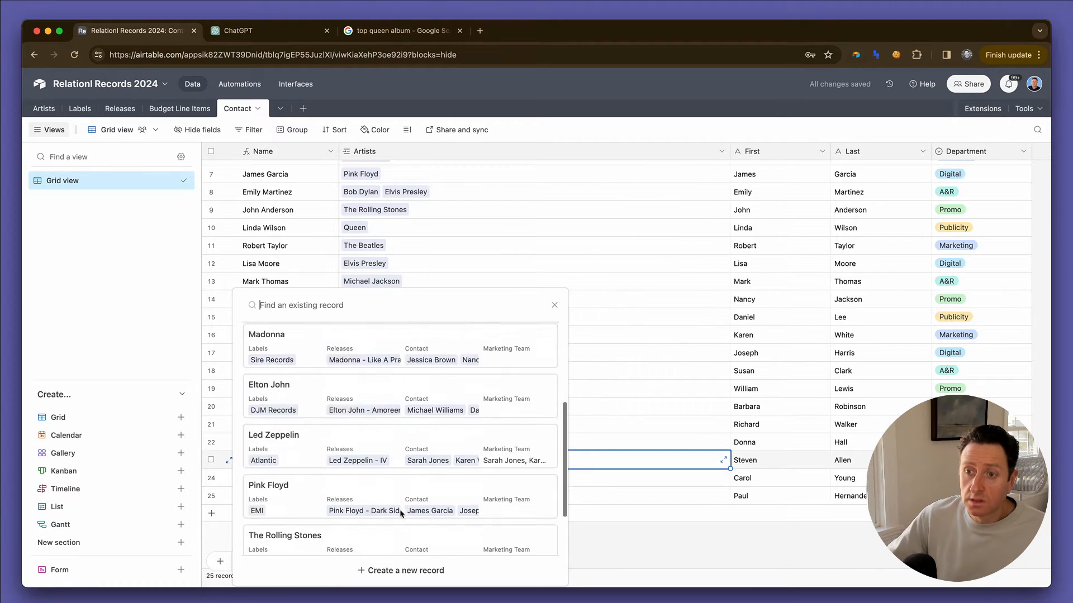
{"action": "left_click", "coordinate": [380, 464]}
- Add Queen as a second linked artist for the contact in row 24
{"action": "left_click", "coordinate": [418, 480]}
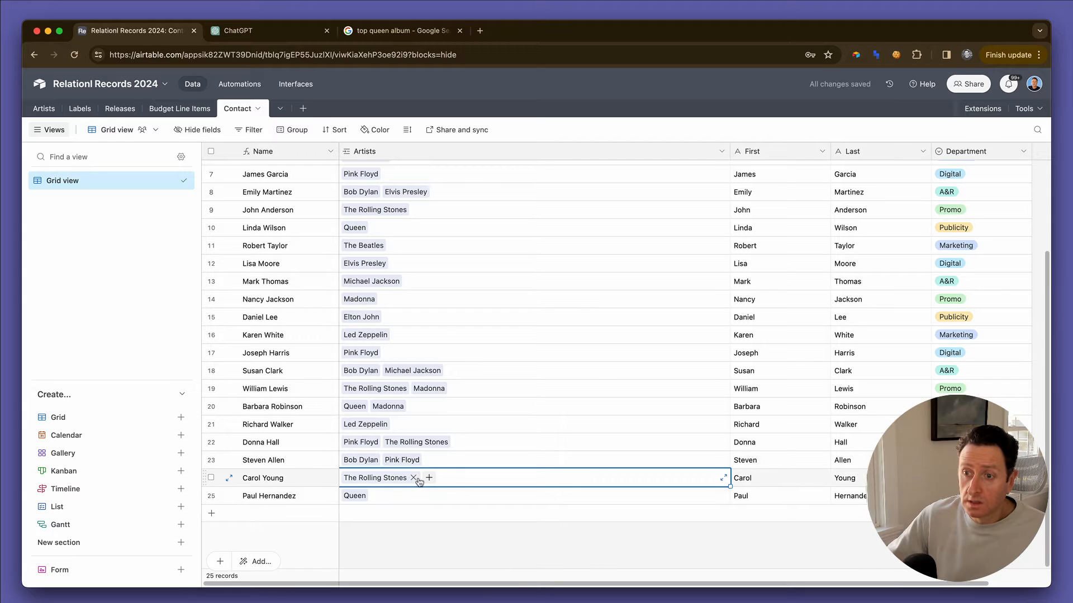
{"action": "left_click", "coordinate": [428, 478]}
{"action": "scroll", "coordinate": [439, 536], "scroll_direction": "down", "scroll_amount": 3}
{"action": "left_click", "coordinate": [429, 523]}
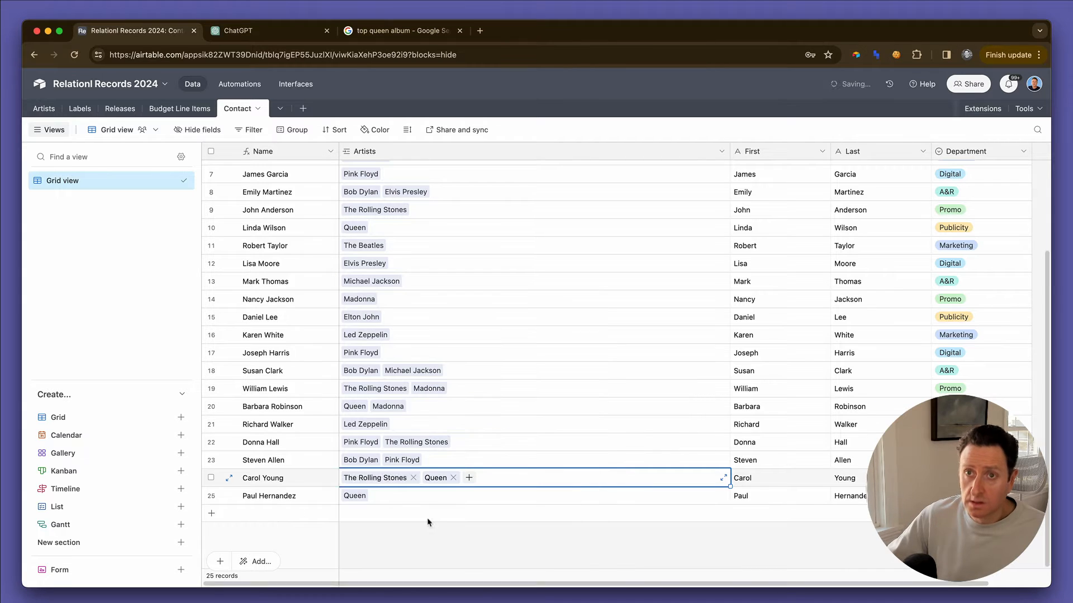
- In the Artists table, link Pink Floyd's first Digital contact to The Beatles as well
{"action": "left_click", "coordinate": [43, 109]}
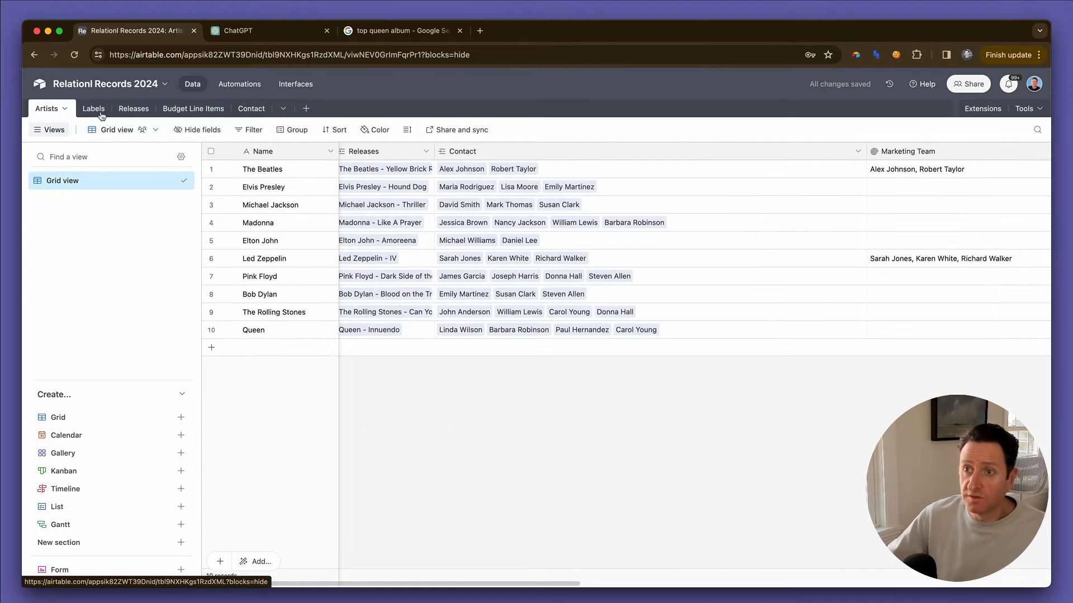
{"action": "left_click", "coordinate": [625, 159]}
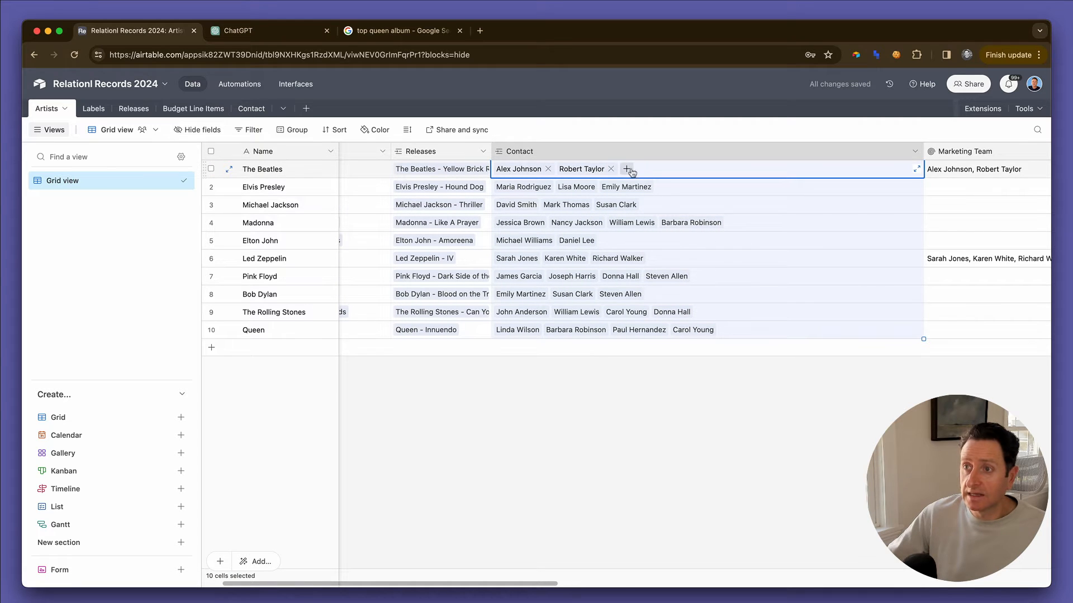
{"action": "left_click", "coordinate": [628, 169]}
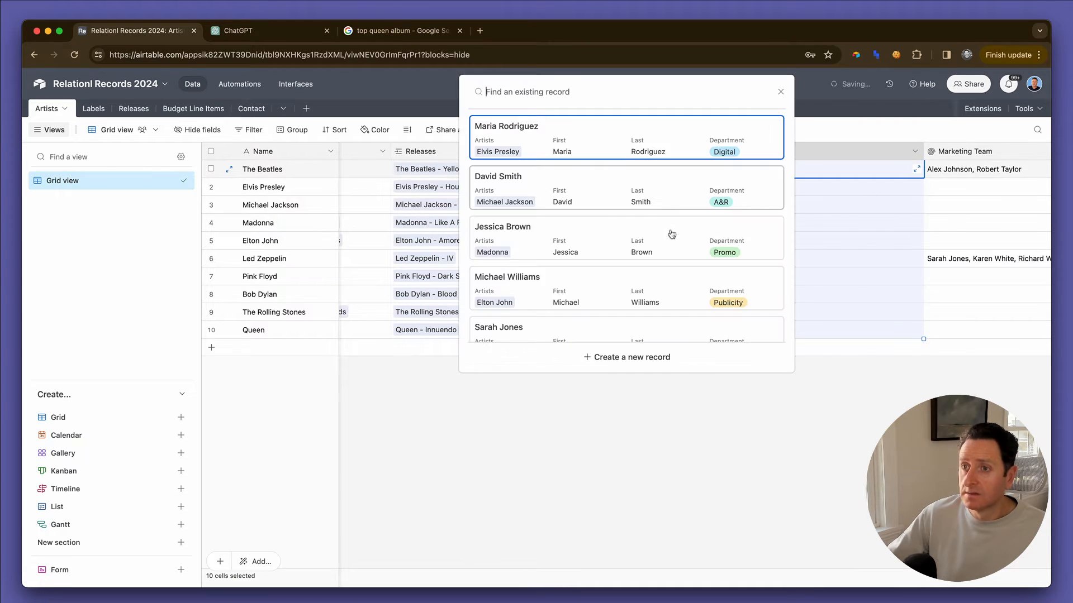
{"action": "scroll", "coordinate": [672, 233], "scroll_direction": "down", "scroll_amount": 3}
{"action": "left_click", "coordinate": [672, 235]}
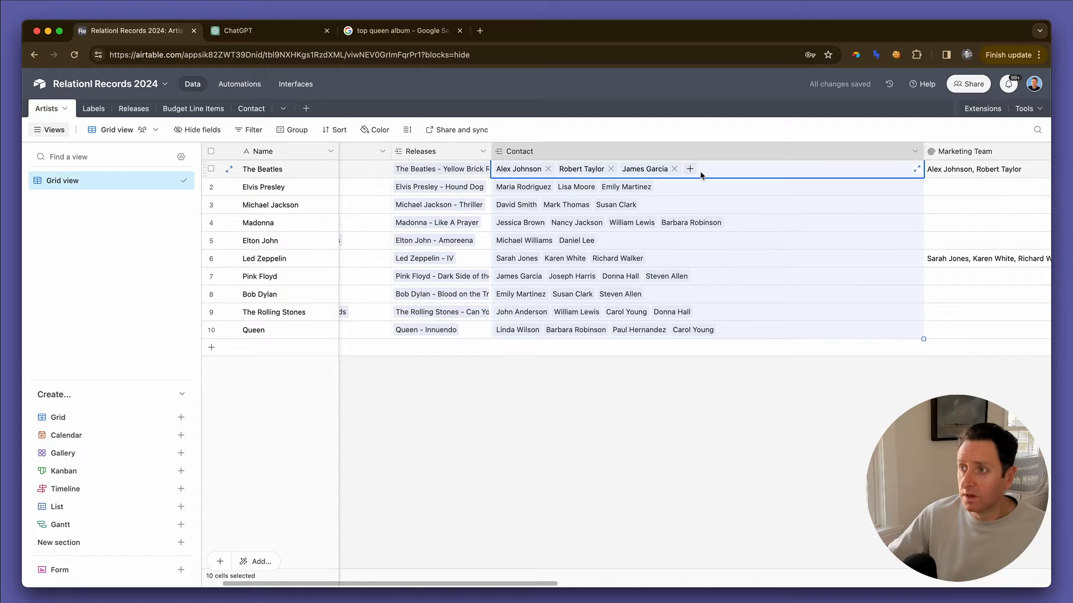
- Link Michael Jackson's second A&R contact to The Beatles in the Contact field
{"action": "scroll", "coordinate": [763, 193], "scroll_direction": "right", "scroll_amount": 15}
{"action": "scroll", "coordinate": [759, 191], "scroll_direction": "right", "scroll_amount": 5}
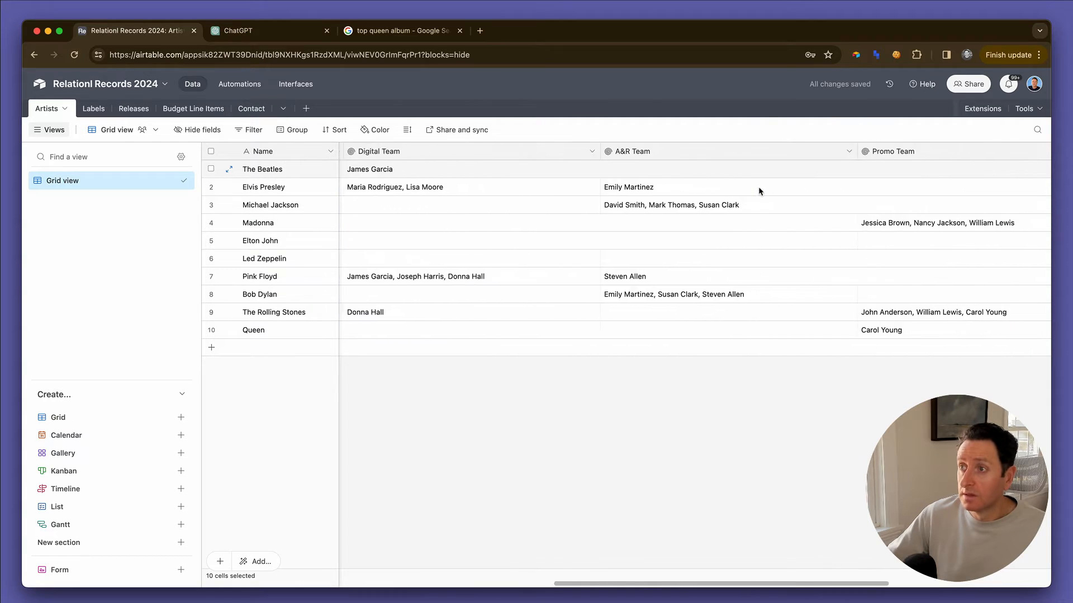
{"action": "scroll", "coordinate": [759, 191], "scroll_direction": "left", "scroll_amount": 20}
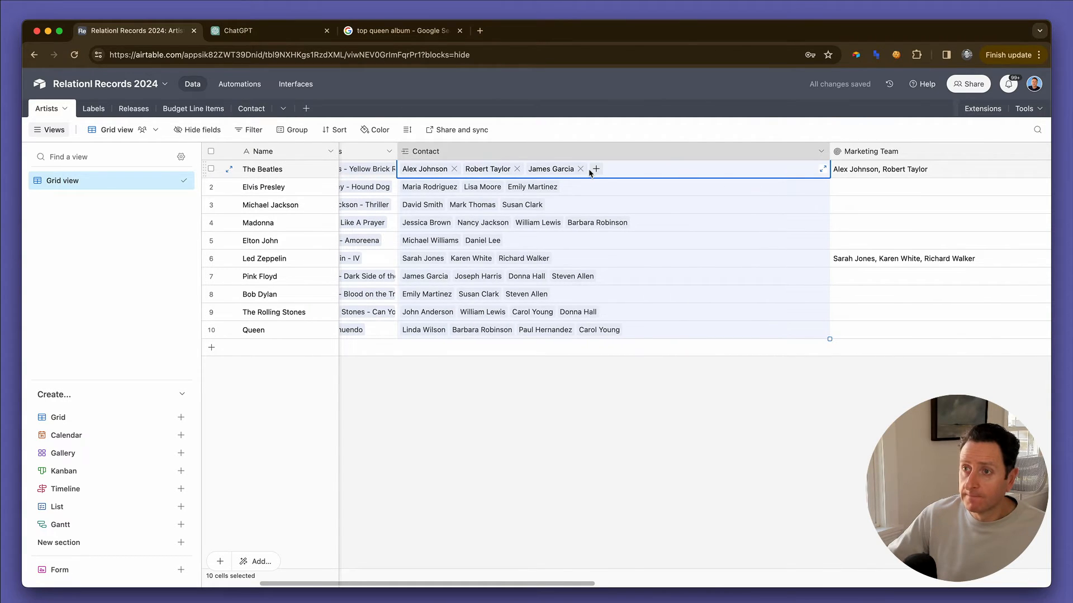
{"action": "left_click", "coordinate": [591, 172]}
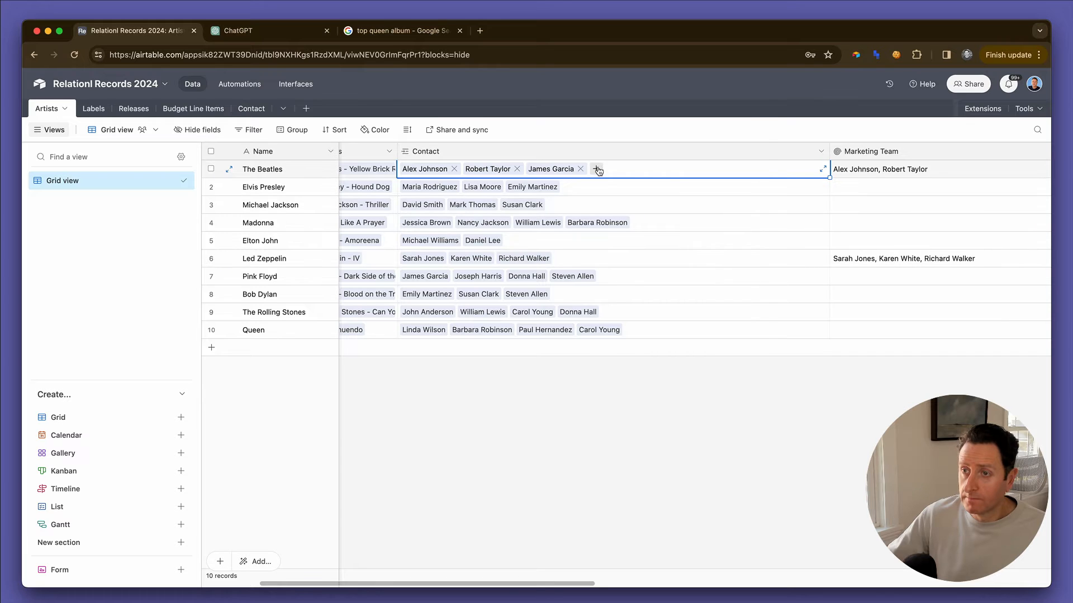
{"action": "left_click", "coordinate": [598, 170]}
{"action": "scroll", "coordinate": [642, 306], "scroll_direction": "down", "scroll_amount": 5}
{"action": "left_click", "coordinate": [628, 276]}
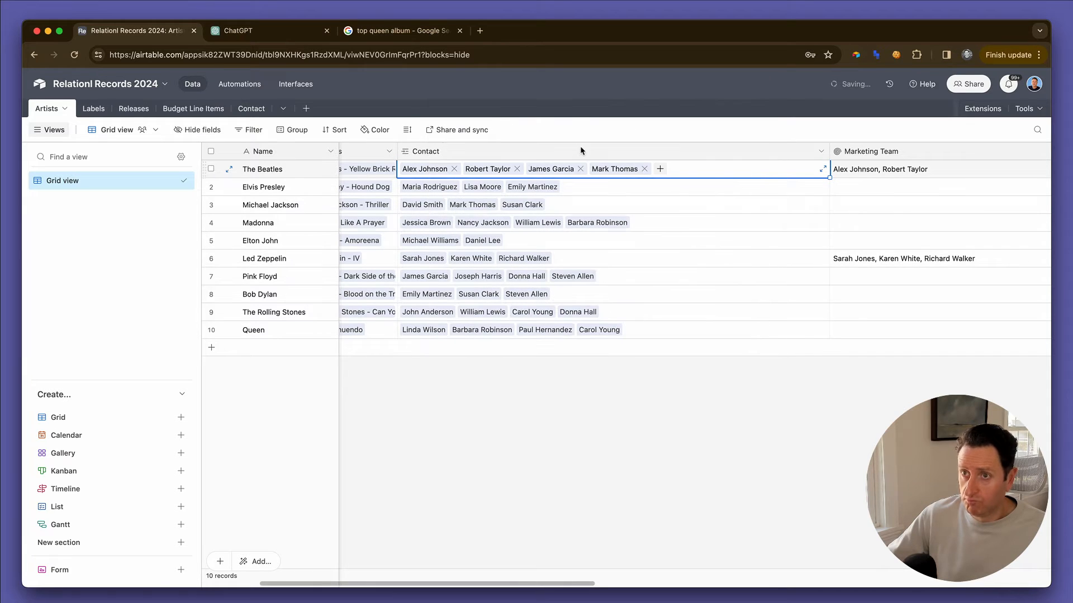
- Hide the views sidebar and link The Rolling Stones' second Promo contact to The Beatles
{"action": "left_click", "coordinate": [54, 129]}
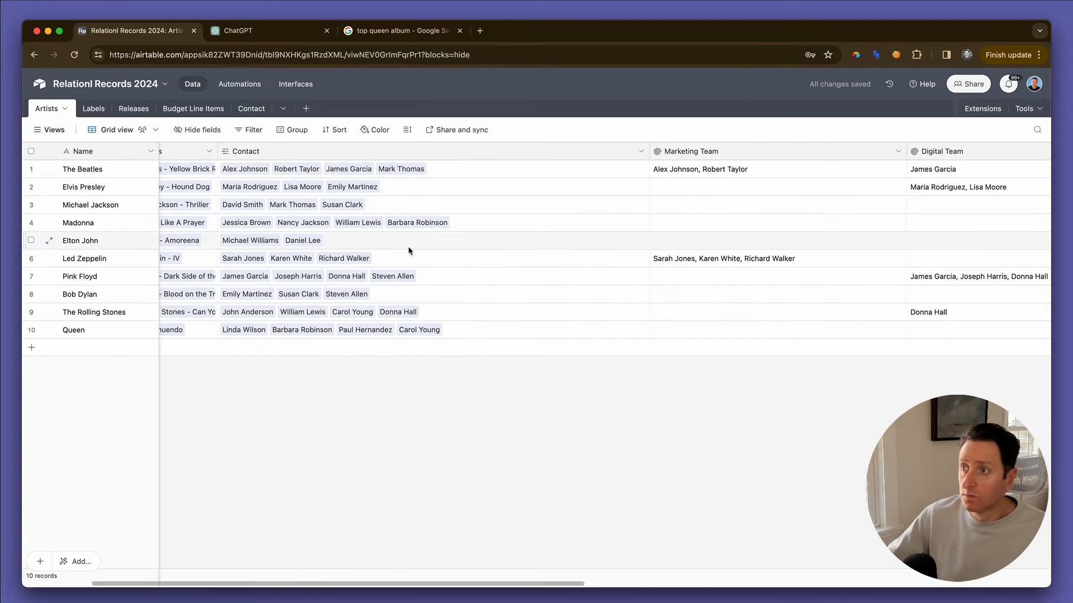
{"action": "scroll", "coordinate": [410, 250], "scroll_direction": "right", "scroll_amount": 10}
{"action": "scroll", "coordinate": [408, 245], "scroll_direction": "left", "scroll_amount": 9}
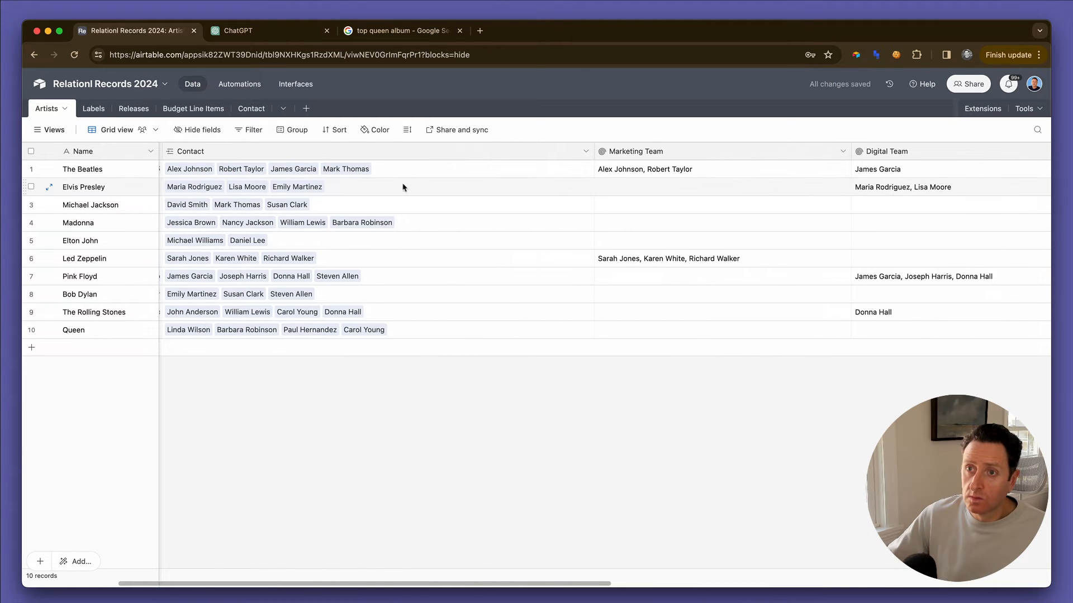
{"action": "left_click", "coordinate": [409, 174]}
{"action": "left_click", "coordinate": [433, 169]}
{"action": "scroll", "coordinate": [457, 260], "scroll_direction": "down", "scroll_amount": 10}
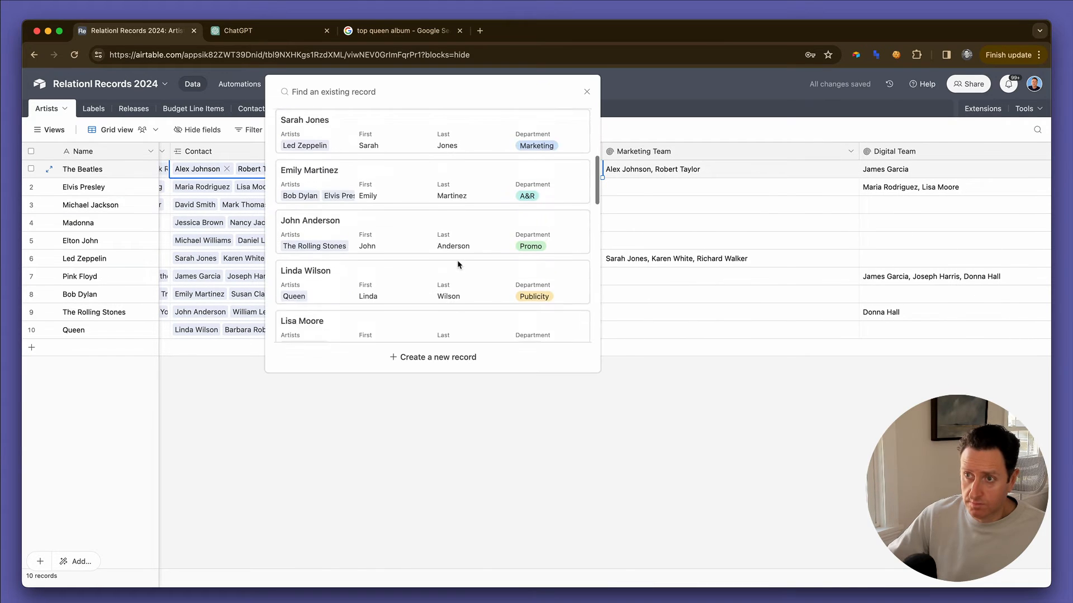
{"action": "left_click", "coordinate": [456, 267]}
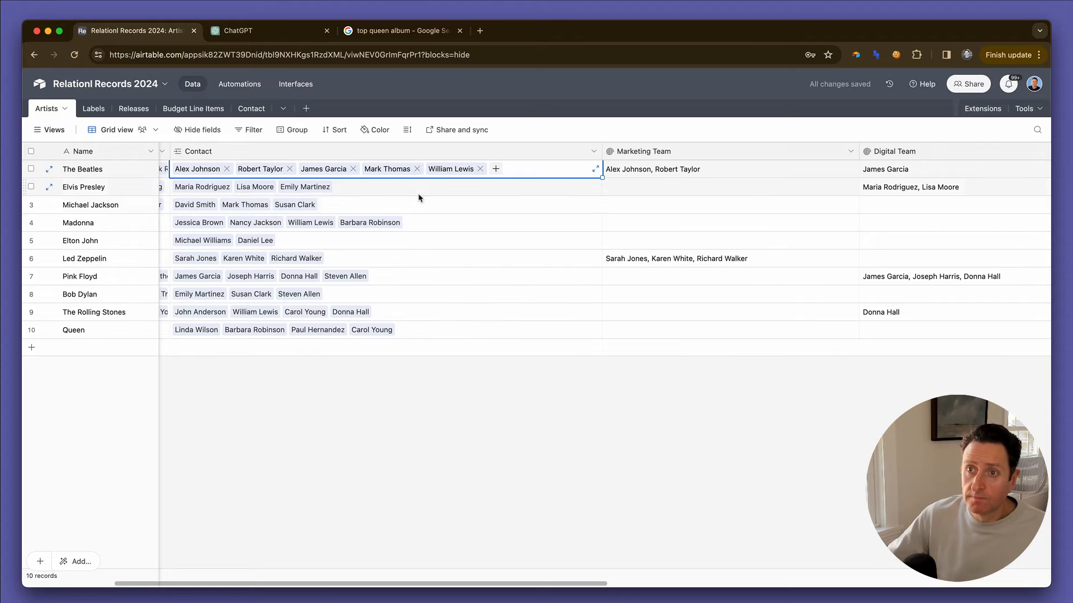
- Link The Beatles' first Marketing contact and Madonna's first Promo contact to Elvis Presley
{"action": "left_click", "coordinate": [383, 188]}
{"action": "left_click", "coordinate": [375, 187]}
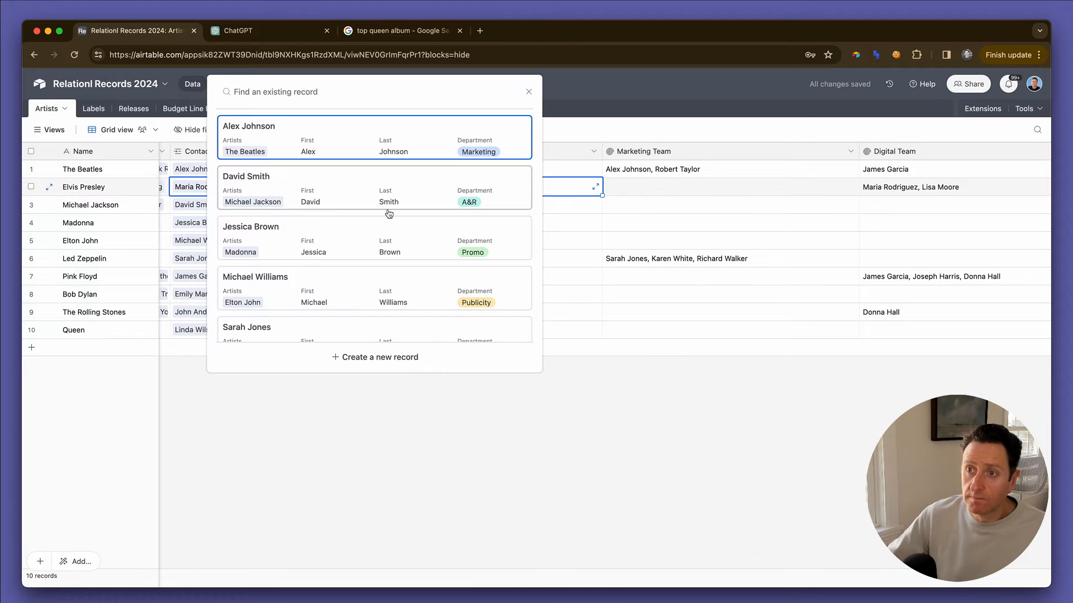
{"action": "left_click", "coordinate": [391, 146]}
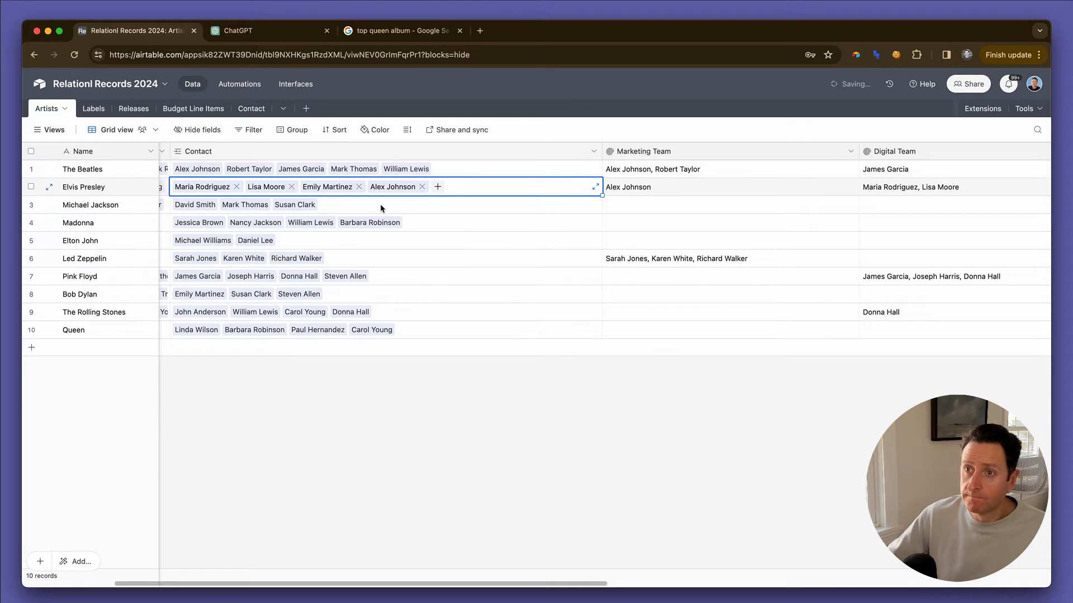
{"action": "left_click", "coordinate": [438, 188]}
{"action": "left_click", "coordinate": [525, 201]}
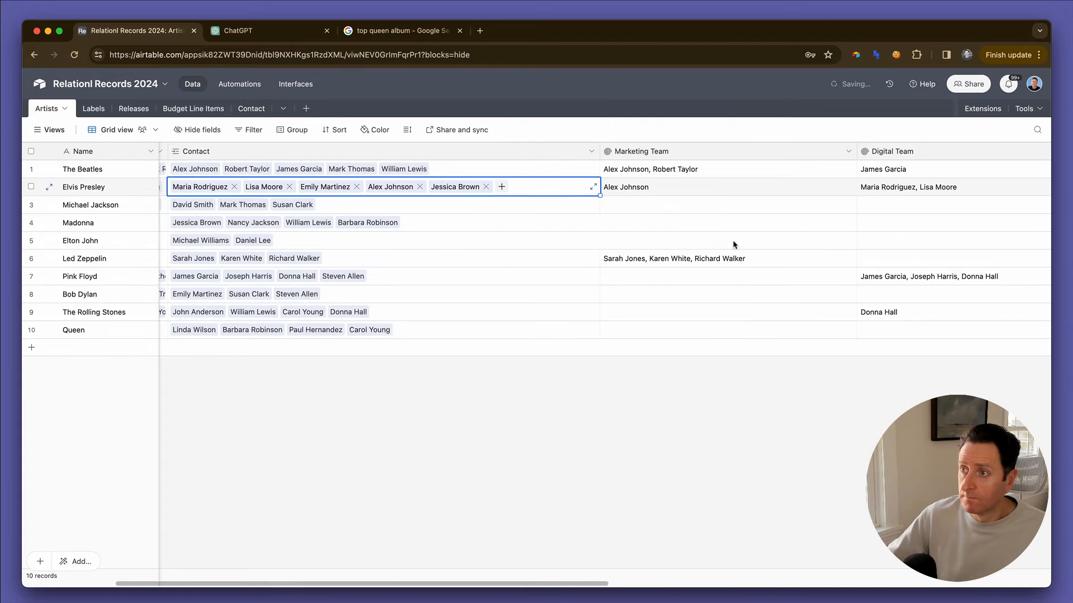
- Link Led Zeppelin's first Marketing contact to Michael Jackson in the Contact field
{"action": "scroll", "coordinate": [732, 240], "scroll_direction": "right", "scroll_amount": 10}
{"action": "scroll", "coordinate": [734, 244], "scroll_direction": "left", "scroll_amount": 6}
{"action": "scroll", "coordinate": [733, 244], "scroll_direction": "left", "scroll_amount": 4}
{"action": "left_click", "coordinate": [397, 207]}
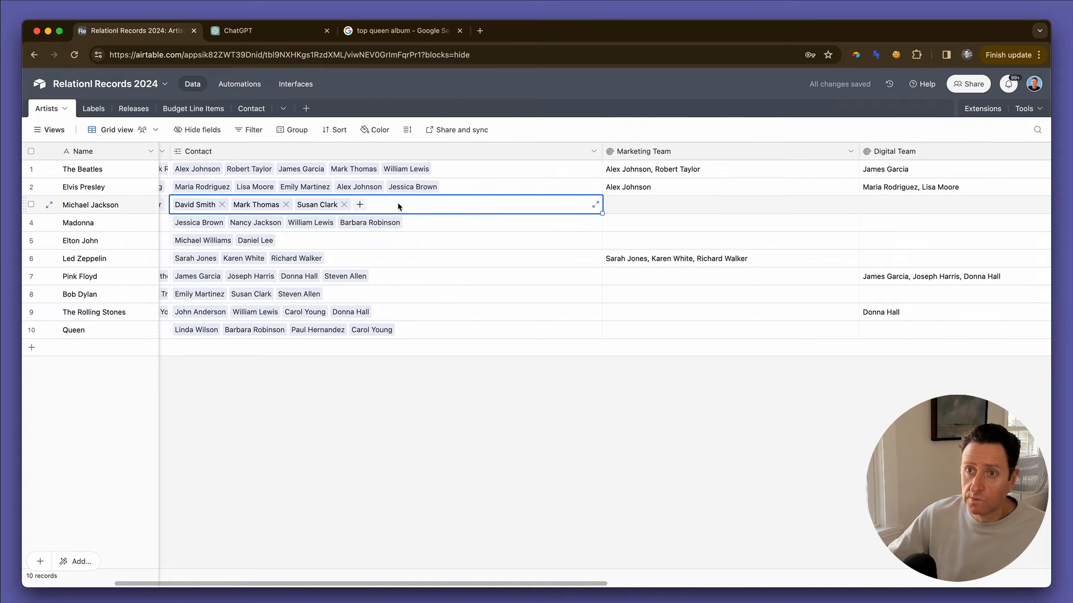
{"action": "scroll", "coordinate": [665, 252], "scroll_direction": "right", "scroll_amount": 8}
{"action": "scroll", "coordinate": [666, 252], "scroll_direction": "right", "scroll_amount": 3}
{"action": "scroll", "coordinate": [665, 251], "scroll_direction": "left", "scroll_amount": 10}
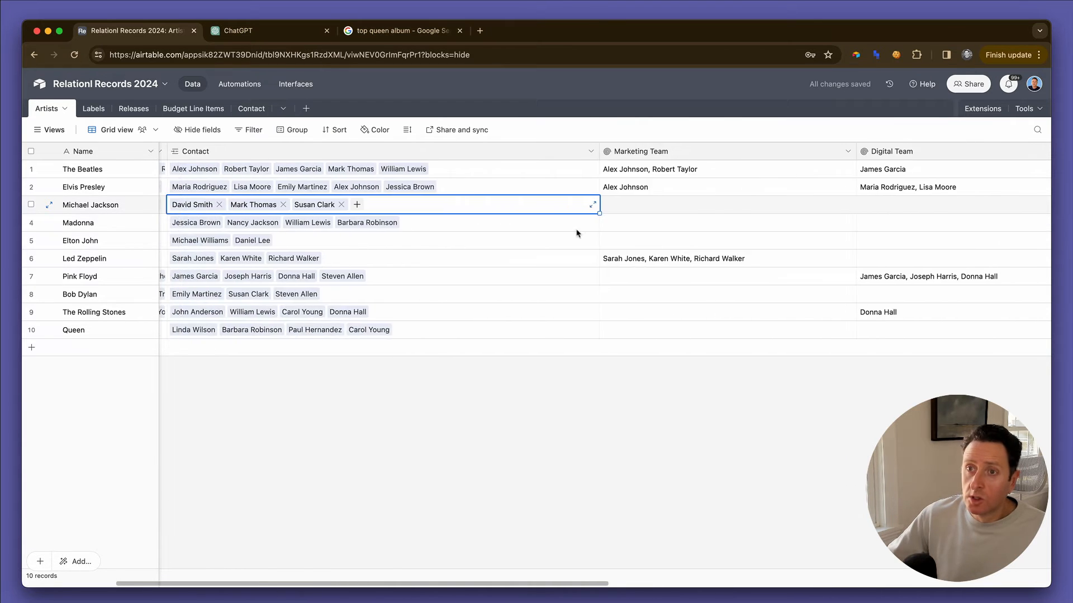
{"action": "left_click", "coordinate": [356, 206]}
{"action": "scroll", "coordinate": [385, 224], "scroll_direction": "down", "scroll_amount": 5}
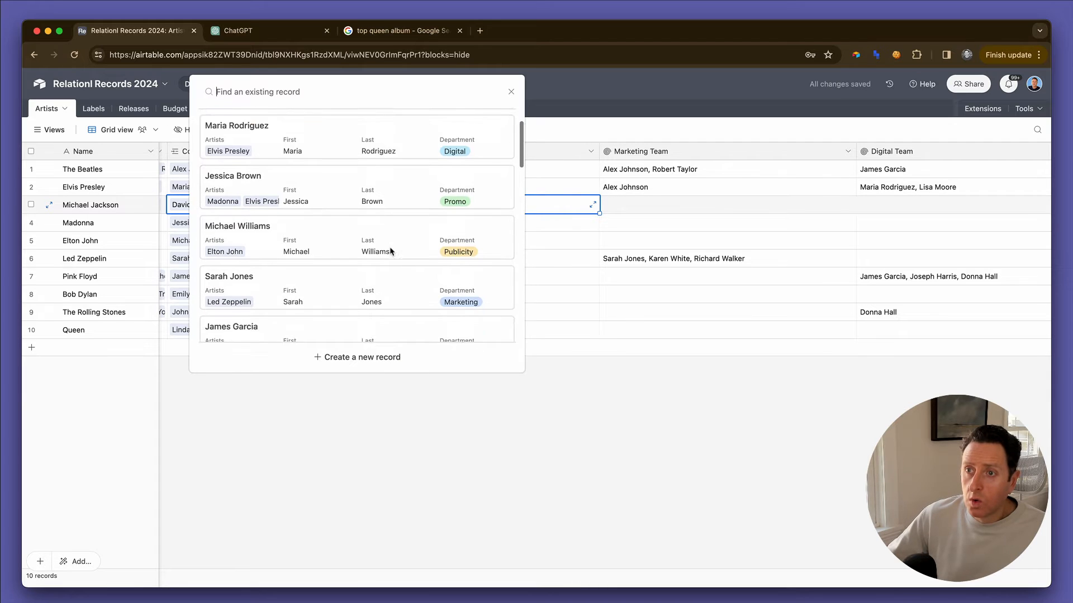
{"action": "left_click", "coordinate": [379, 210]}
- Link The Rolling Stones' first Promo contact and Elvis Presley's first Digital contact to Michael Jackson
{"action": "left_click", "coordinate": [416, 204]}
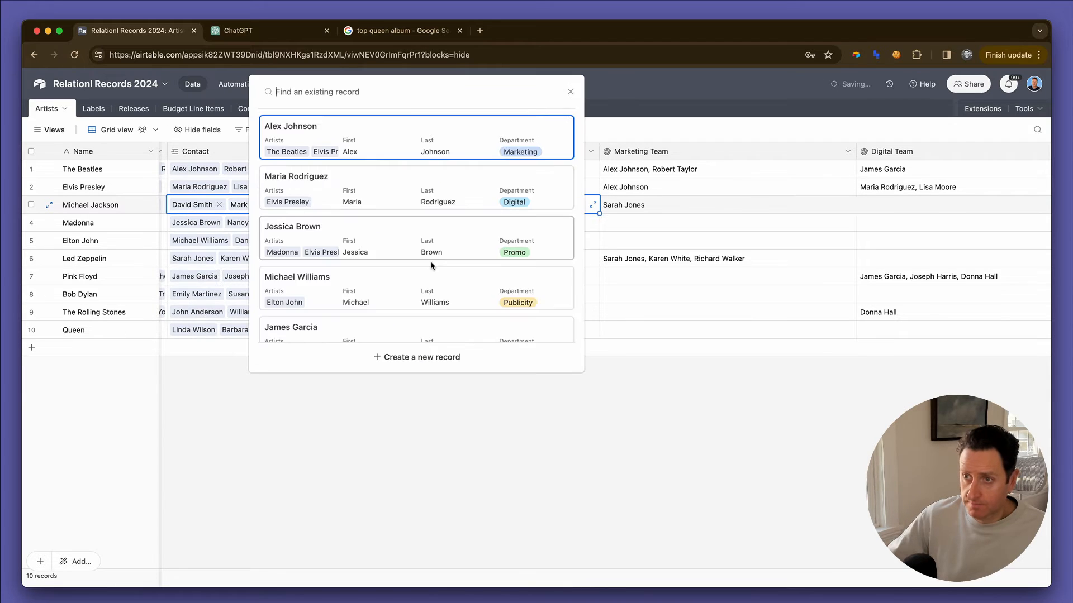
{"action": "scroll", "coordinate": [431, 261], "scroll_direction": "down", "scroll_amount": 5}
{"action": "left_click", "coordinate": [431, 219]}
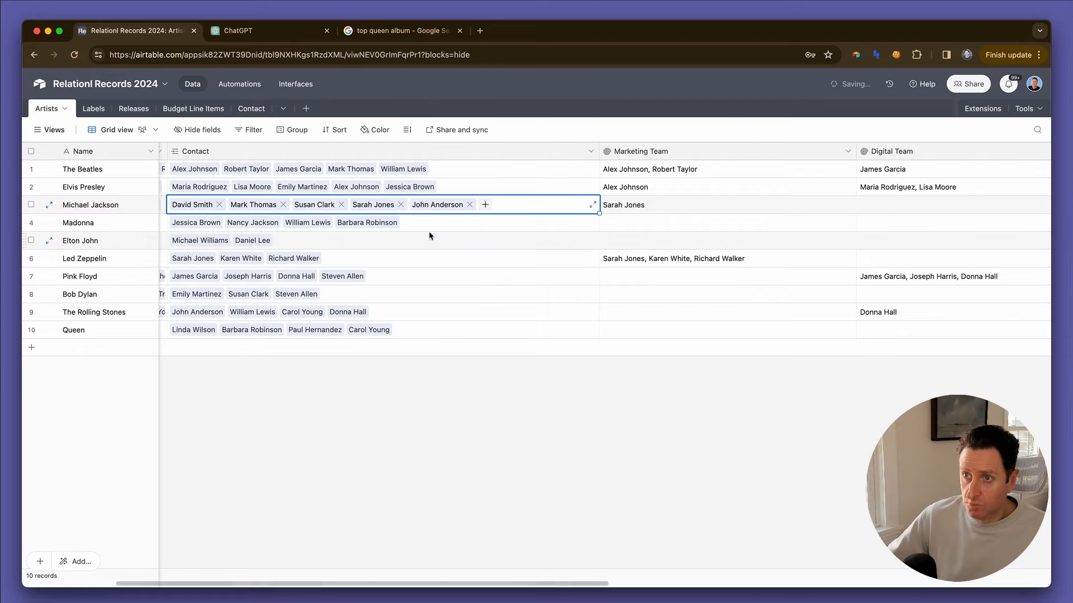
{"action": "left_click", "coordinate": [483, 208]}
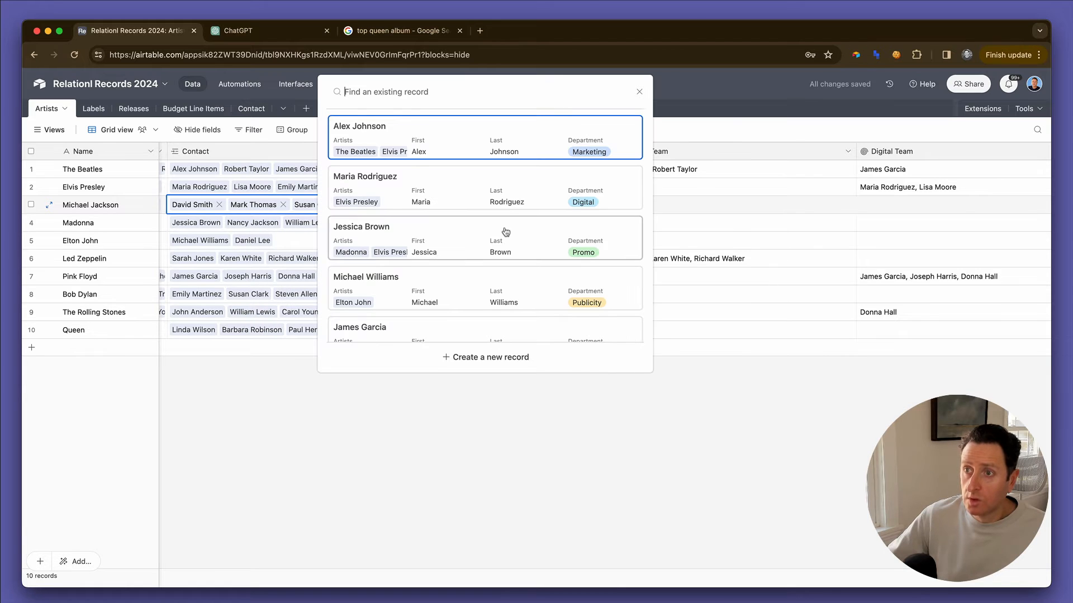
{"action": "left_click", "coordinate": [499, 192]}
{"action": "scroll", "coordinate": [907, 241], "scroll_direction": "right", "scroll_amount": 10}
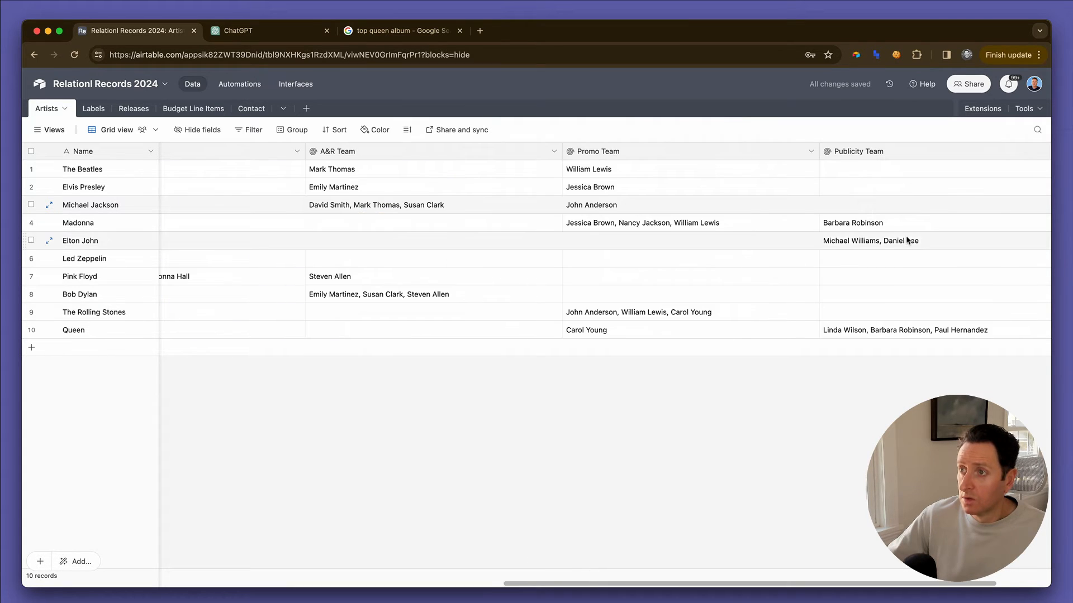
{"action": "scroll", "coordinate": [843, 242], "scroll_direction": "left", "scroll_amount": 10}
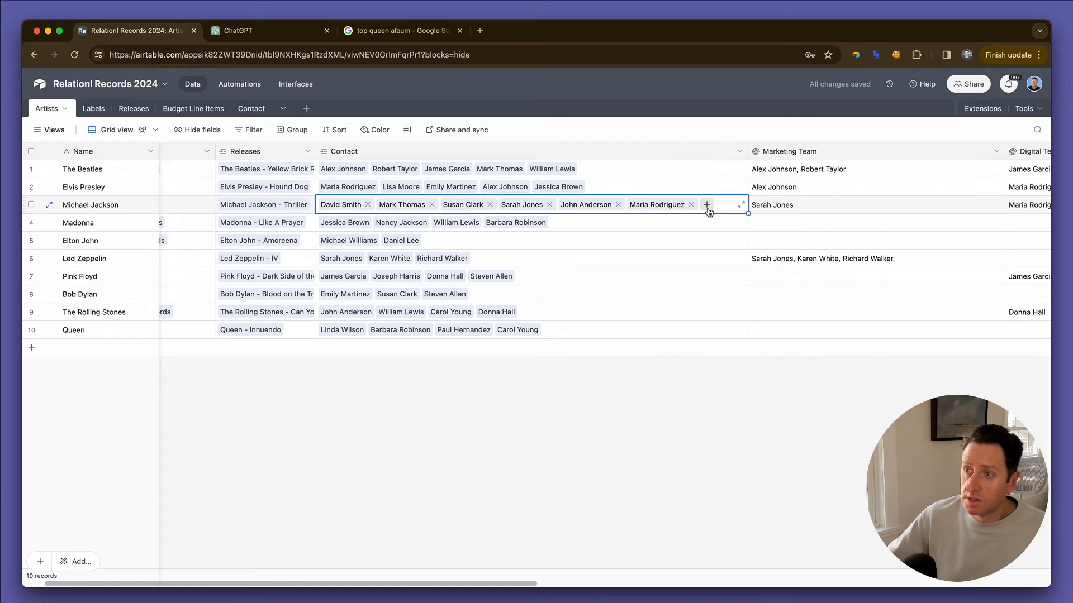
{"action": "left_click", "coordinate": [706, 204]}
{"action": "scroll", "coordinate": [643, 288], "scroll_direction": "down", "scroll_amount": 7}
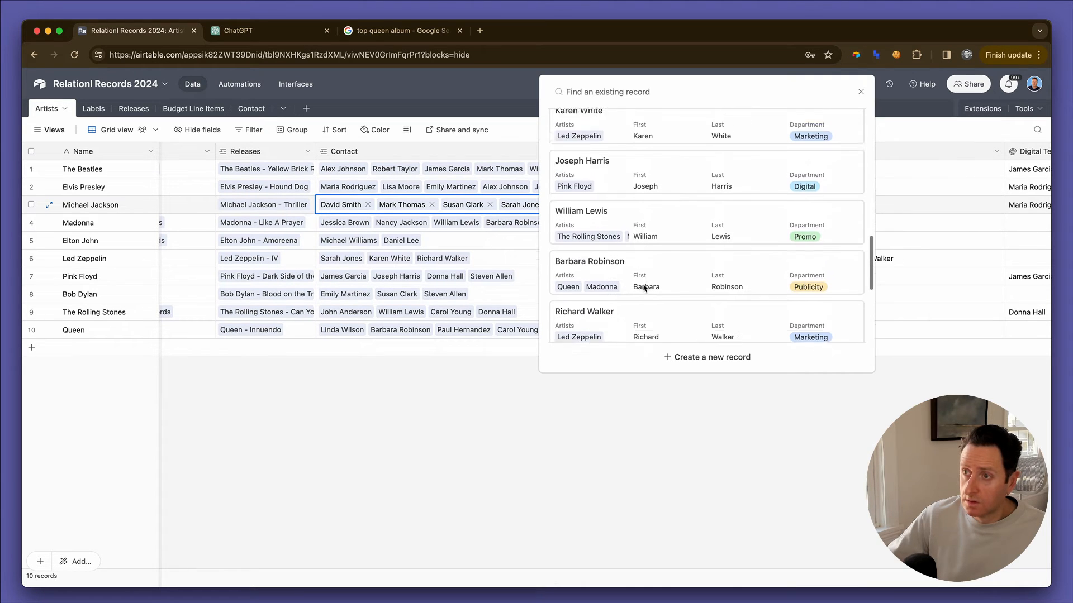
{"action": "scroll", "coordinate": [644, 288], "scroll_direction": "down", "scroll_amount": 1}
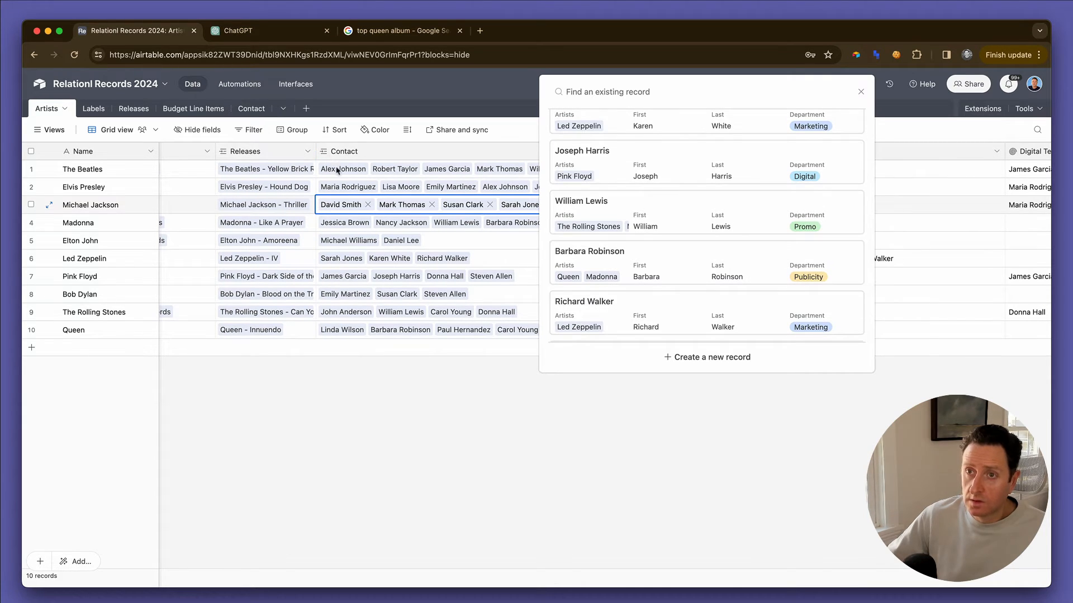
{"action": "left_click", "coordinate": [272, 174]}
- Try to copy all ten Releases cells of the Artists table into the Artists cell of row 25 in the Contact table
{"action": "left_click", "coordinate": [271, 169]}
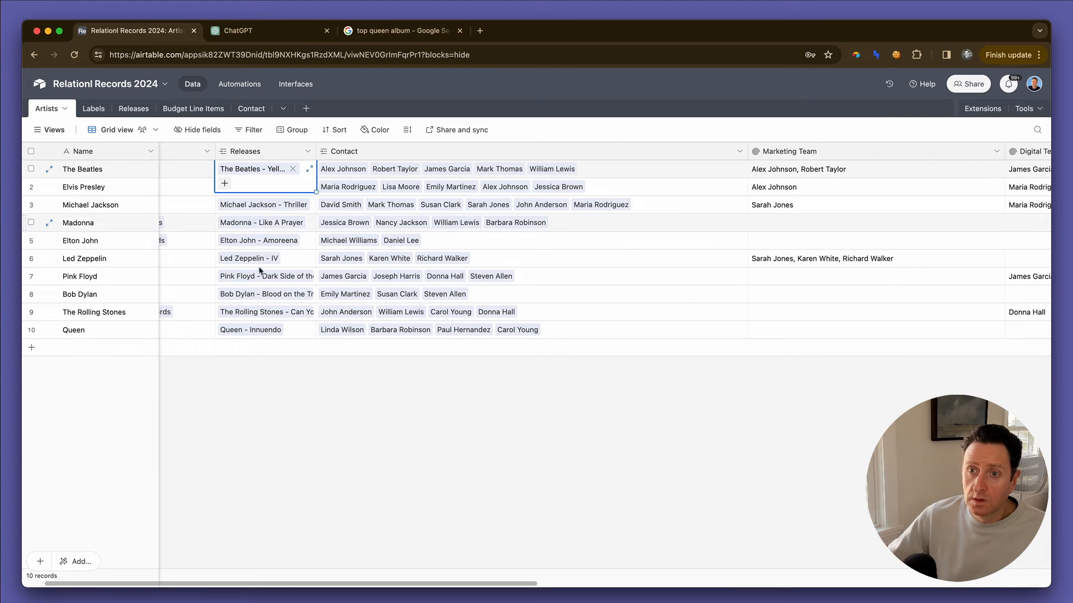
{"action": "left_click", "coordinate": [250, 330], "text": "shift"}
{"action": "key", "text": "super+c"}
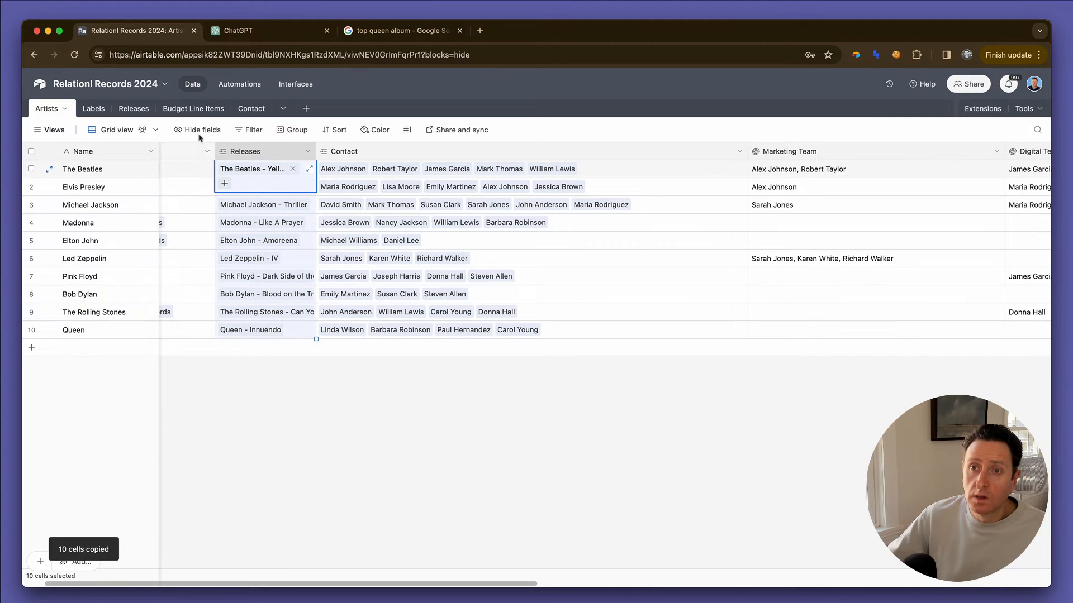
{"action": "left_click", "coordinate": [238, 114]}
{"action": "scroll", "coordinate": [366, 209], "scroll_direction": "up", "scroll_amount": 1}
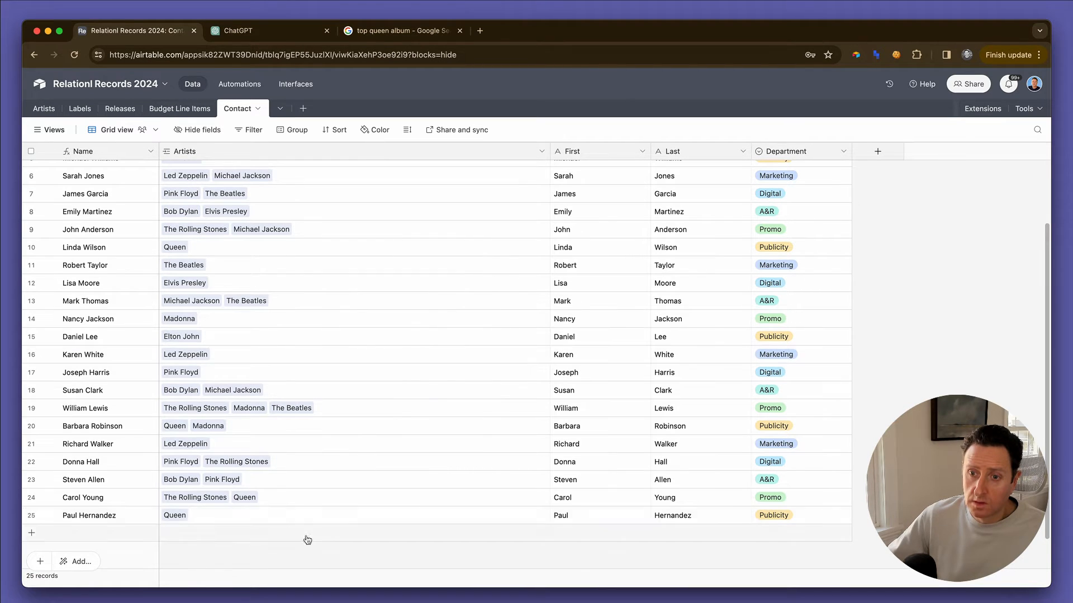
{"action": "left_click", "coordinate": [297, 513]}
{"action": "key", "text": "super+v"}
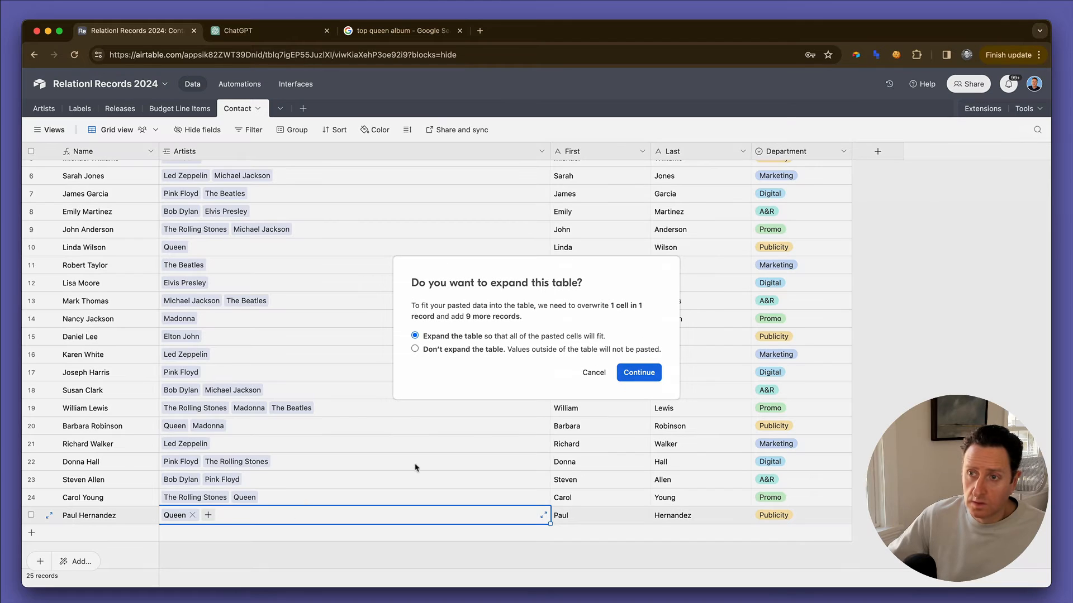
{"action": "left_click", "coordinate": [594, 372]}
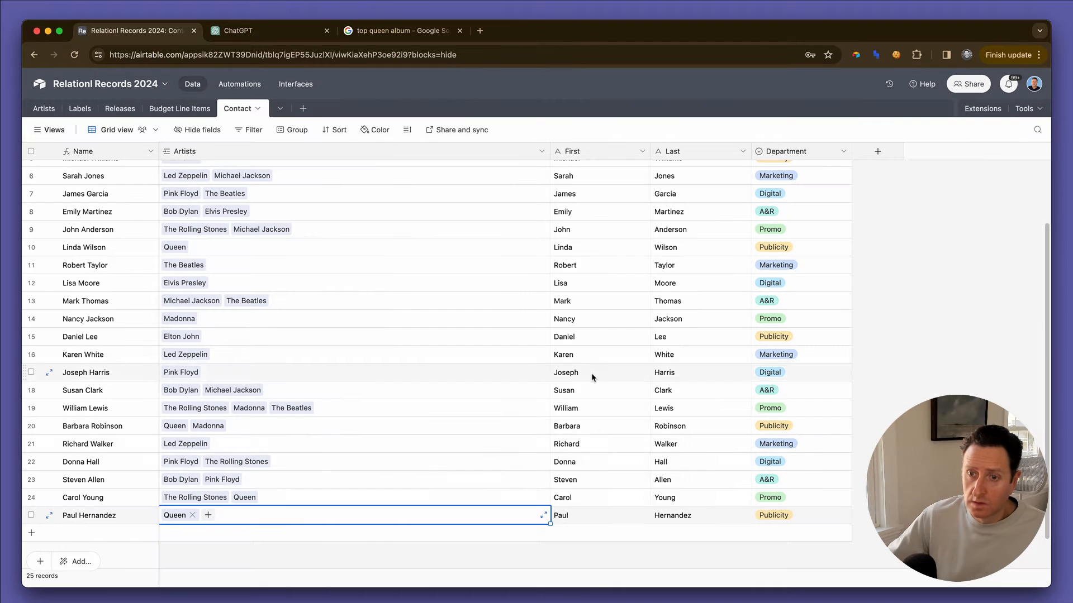
- Add Elvis Presley as a second linked artist for the Publicity contact in row 25 of the Contact table
{"action": "left_click", "coordinate": [207, 515]}
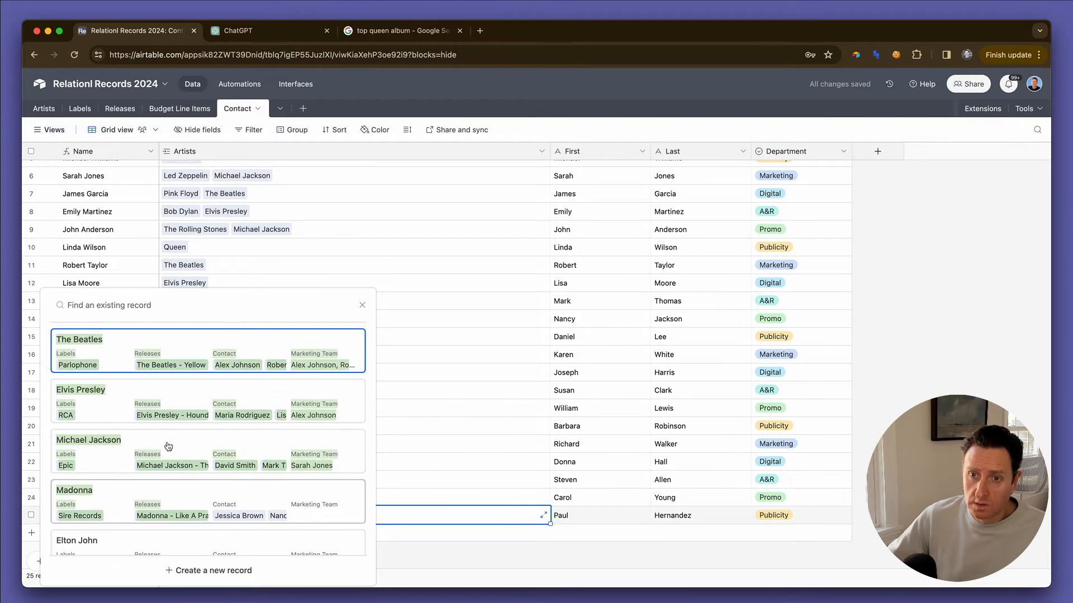
{"action": "left_click", "coordinate": [164, 401]}
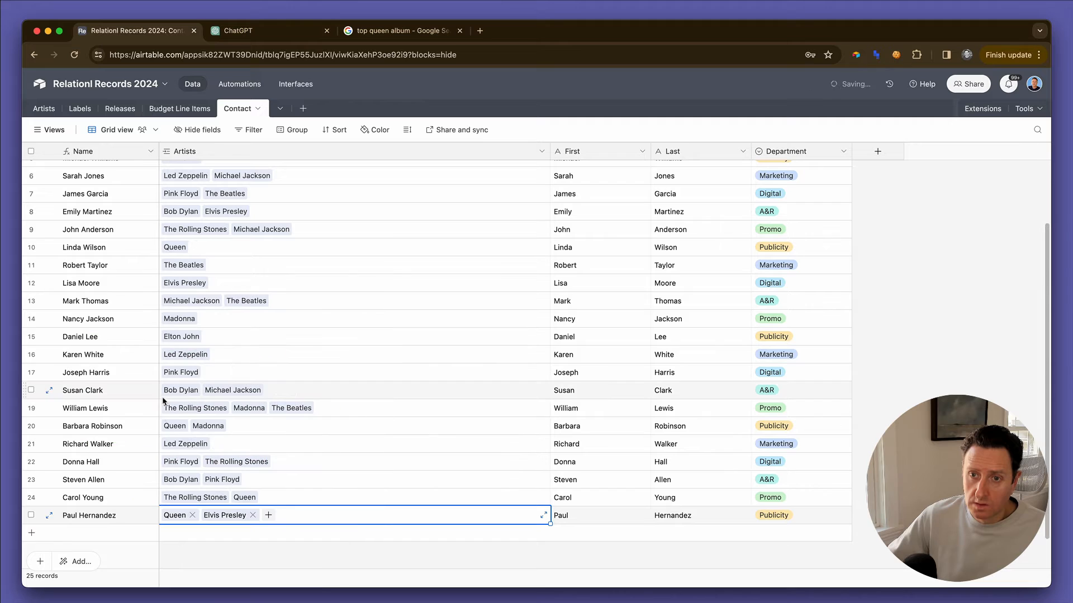
- Link Bob Dylan, Pink Floyd and Elton John as further artists for the Publicity contact in row 25 of the Contact table
{"action": "left_click", "coordinate": [266, 515]}
{"action": "scroll", "coordinate": [252, 481], "scroll_direction": "down", "scroll_amount": 5}
{"action": "left_click", "coordinate": [252, 485]}
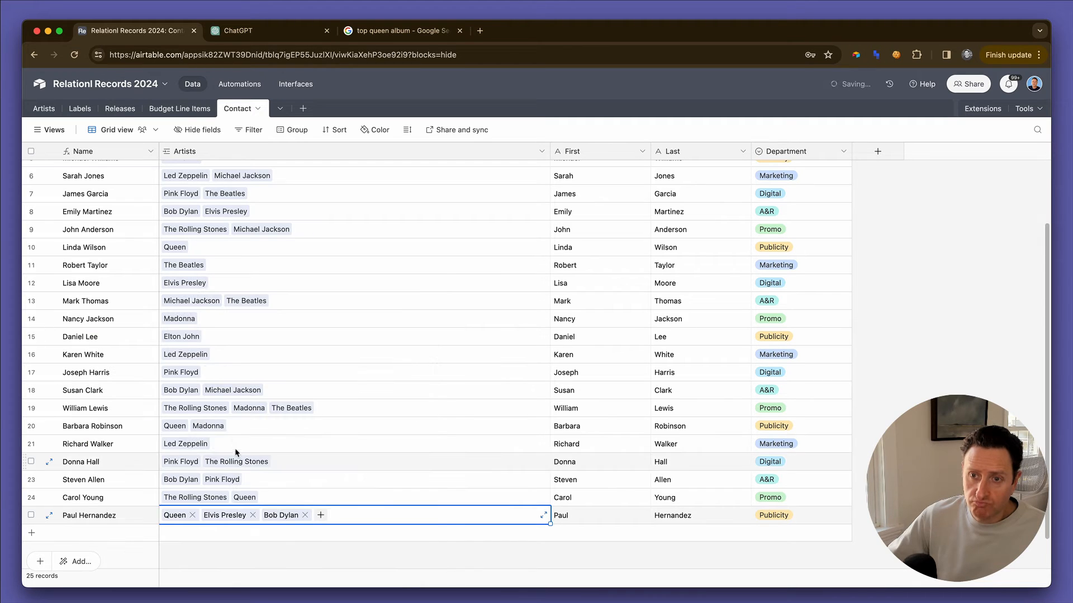
{"action": "left_click", "coordinate": [320, 515]}
{"action": "scroll", "coordinate": [272, 447], "scroll_direction": "down", "scroll_amount": 3}
{"action": "left_click", "coordinate": [273, 468]}
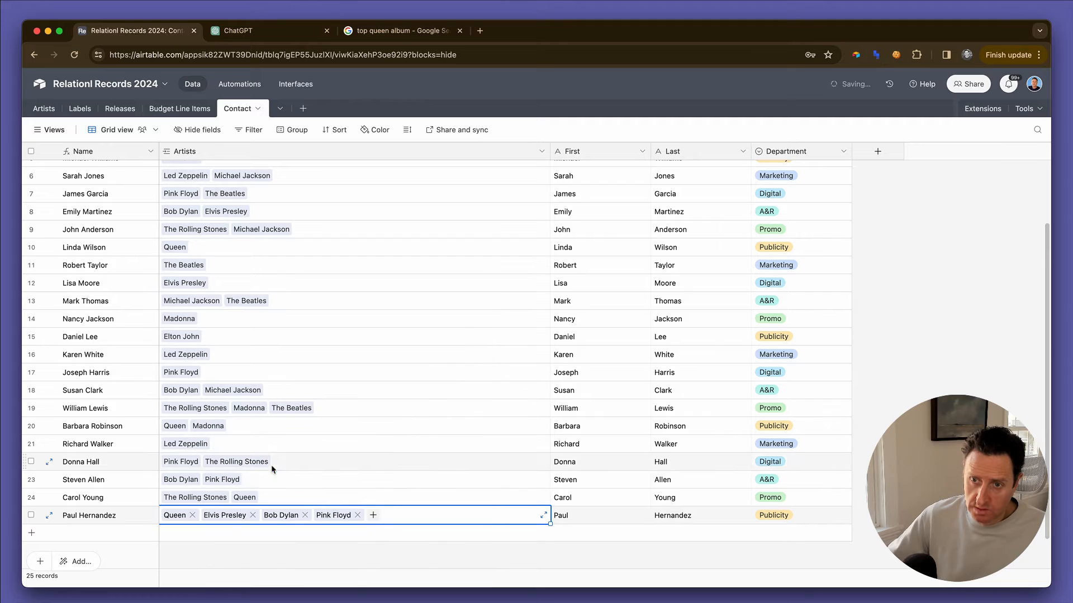
{"action": "left_click", "coordinate": [373, 515]}
{"action": "scroll", "coordinate": [332, 488], "scroll_direction": "down", "scroll_amount": 5}
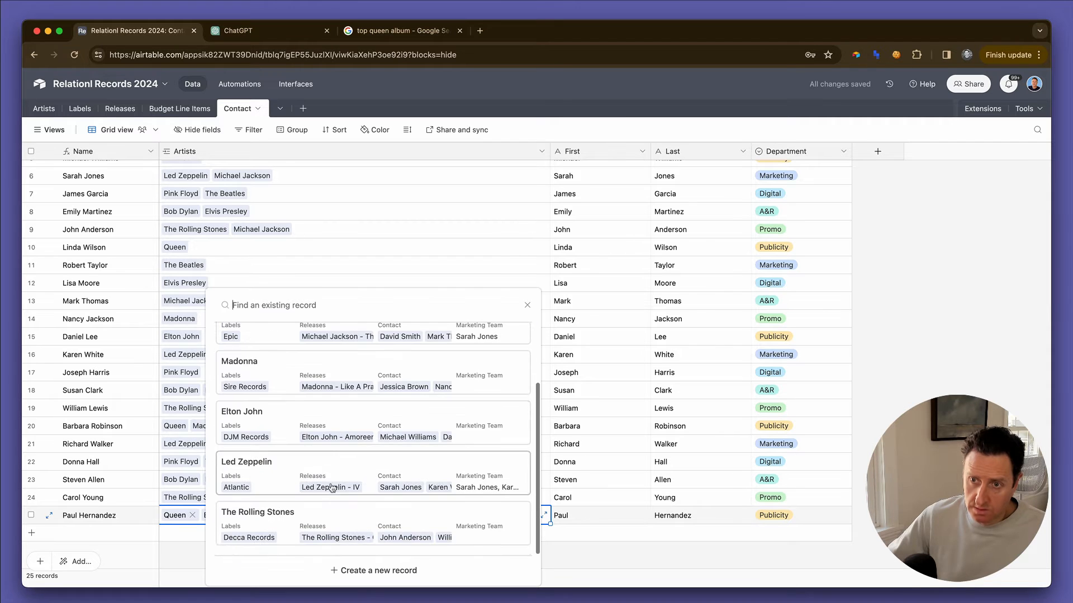
{"action": "left_click", "coordinate": [332, 488]}
{"action": "left_click", "coordinate": [291, 496]}
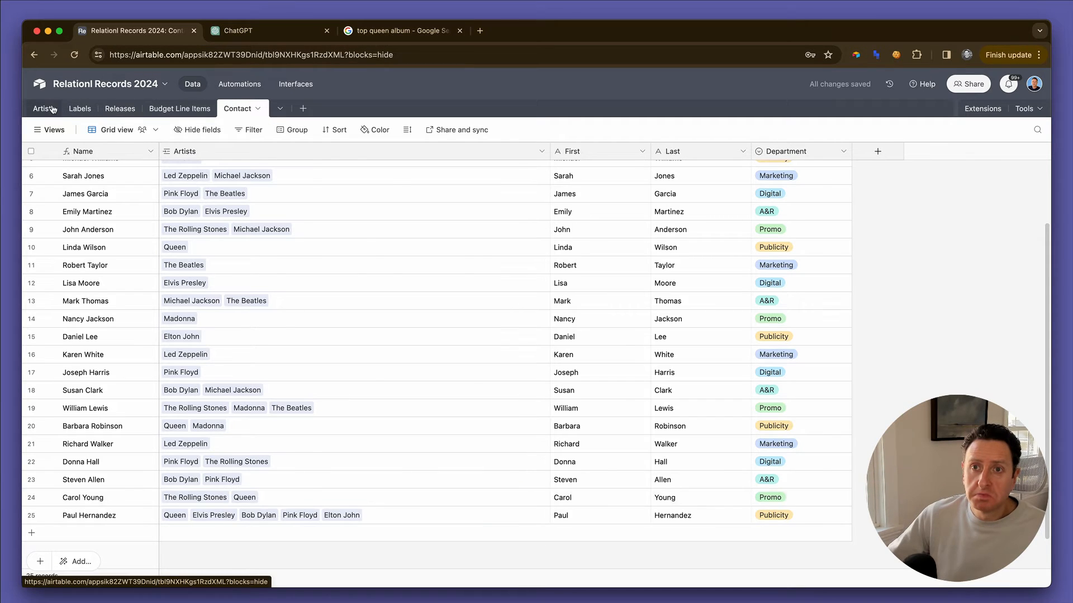
- Add a currency field named Marketing Budget to the Releases table, keeping the dollar symbol and two decimal places
{"action": "left_click", "coordinate": [85, 109]}
{"action": "left_click", "coordinate": [121, 111]}
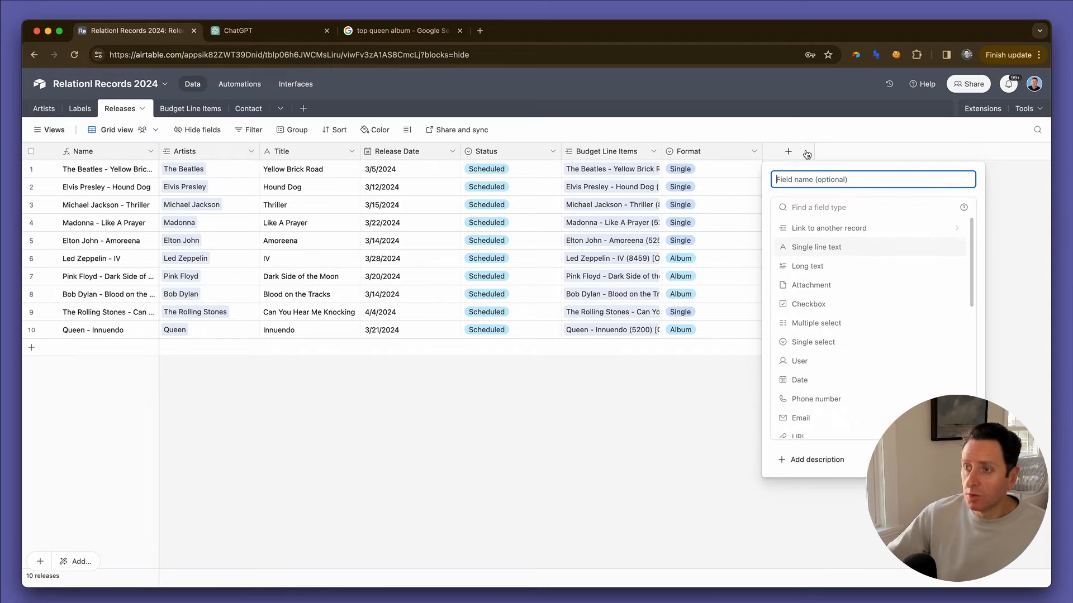
{"action": "left_click", "coordinate": [789, 151]}
{"action": "type", "text": "R"}
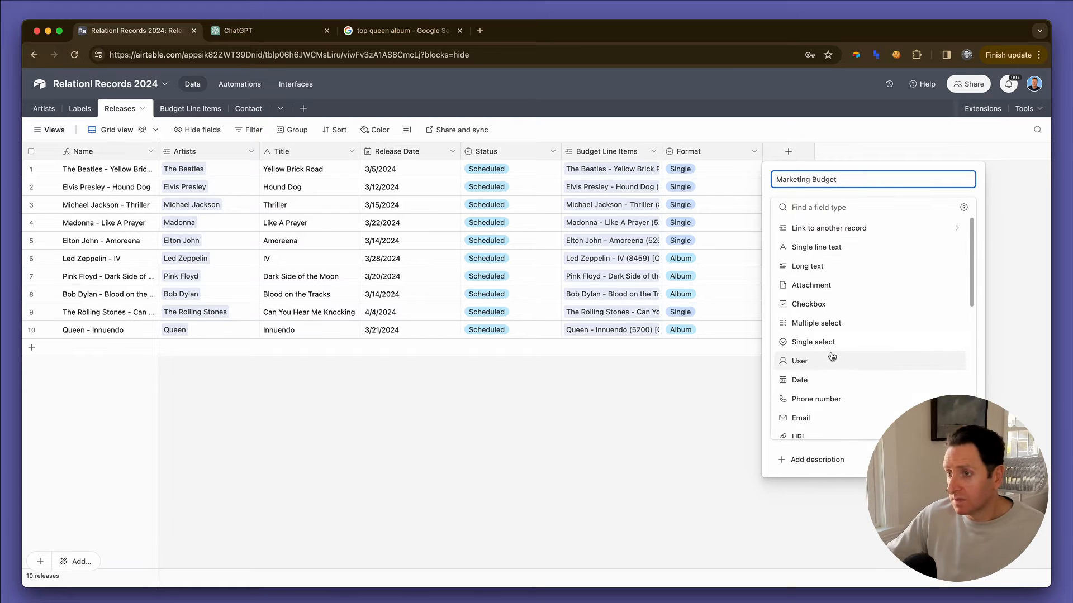
{"action": "scroll", "coordinate": [835, 384], "scroll_direction": "down", "scroll_amount": 2}
{"action": "scroll", "coordinate": [835, 384], "scroll_direction": "down", "scroll_amount": 3}
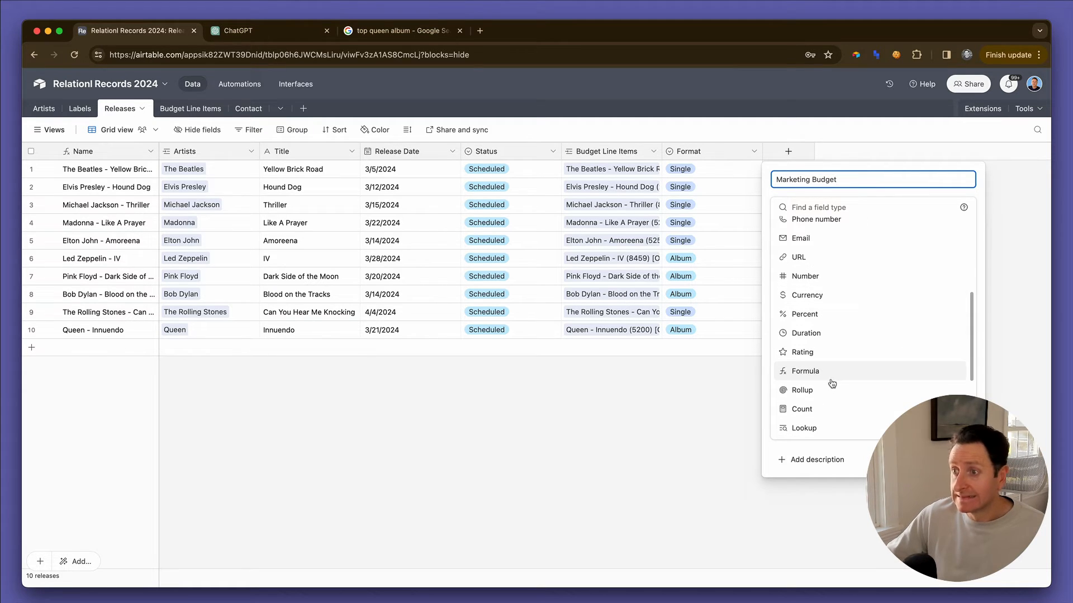
{"action": "scroll", "coordinate": [829, 389], "scroll_direction": "down", "scroll_amount": 1}
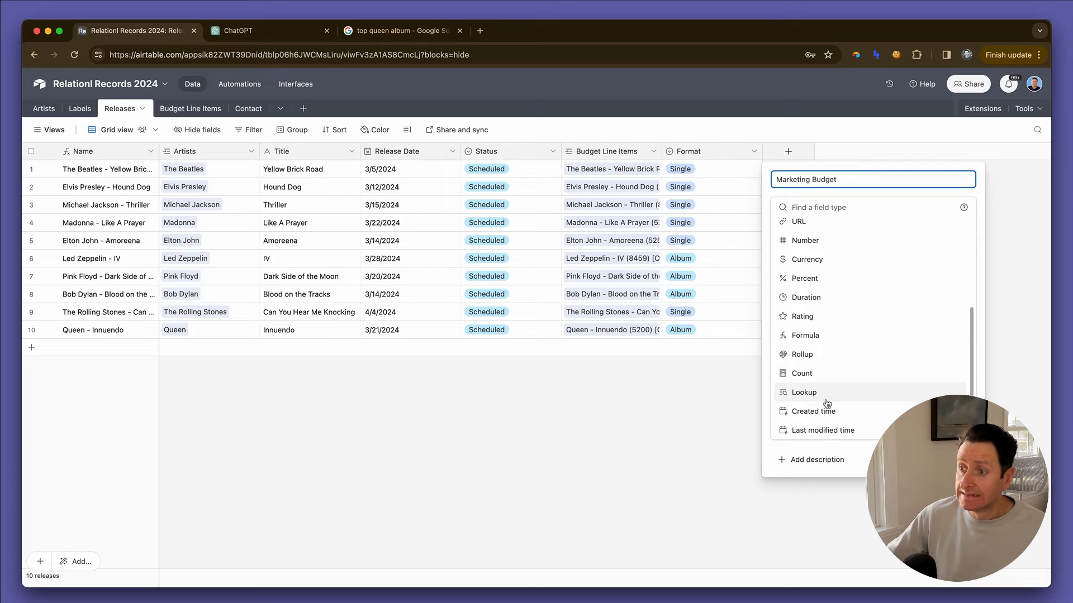
{"action": "scroll", "coordinate": [810, 346], "scroll_direction": "up", "scroll_amount": 3}
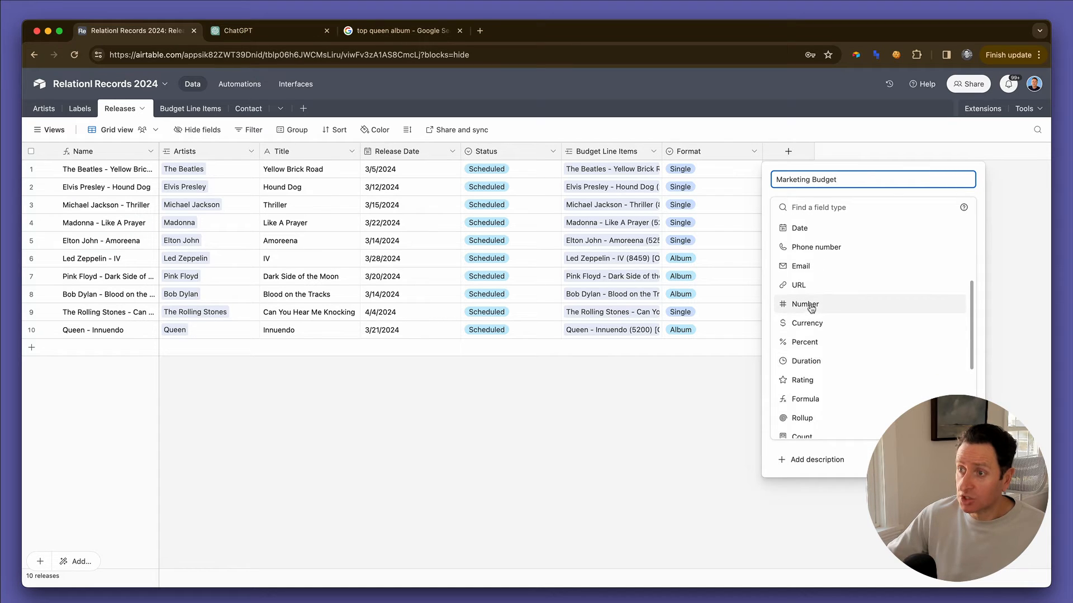
{"action": "left_click", "coordinate": [811, 323]}
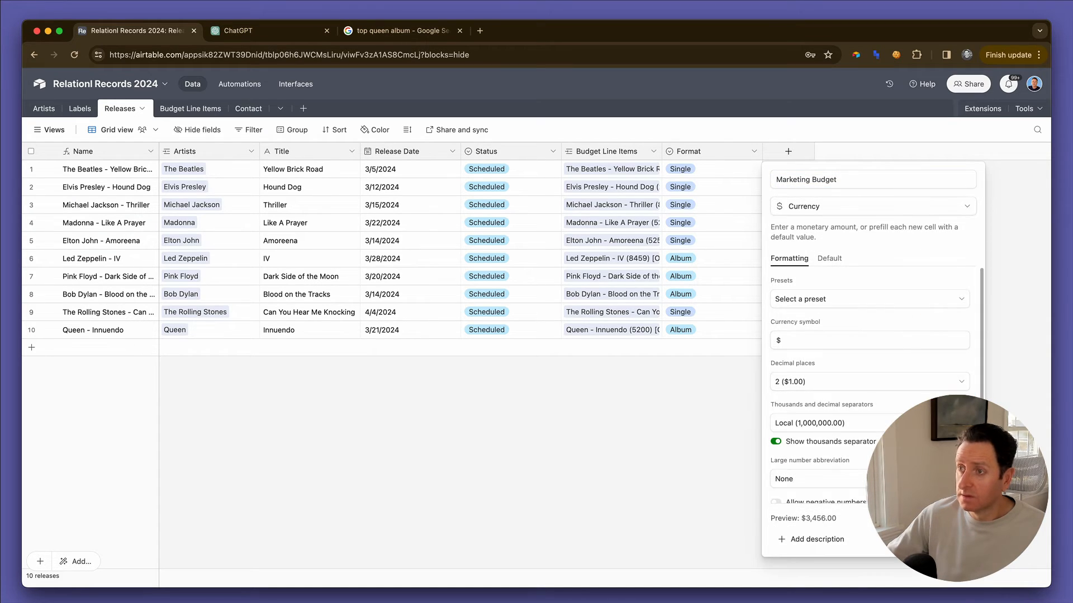
{"action": "left_click", "coordinate": [949, 539]}
- Start a new rollup field named Marketing Actual in the Releases table
{"action": "left_click", "coordinate": [885, 155]}
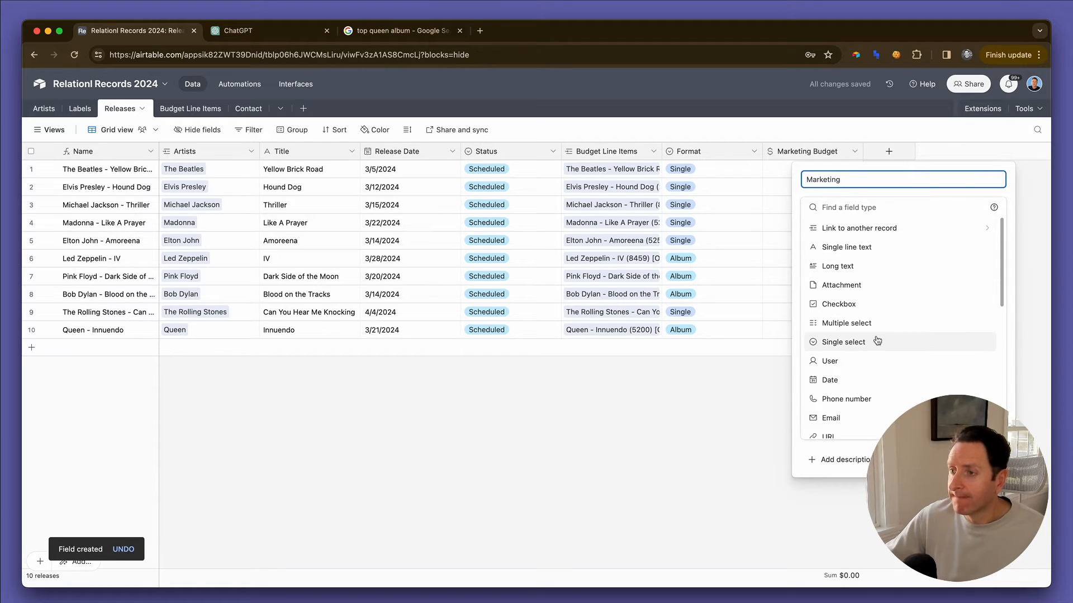
{"action": "scroll", "coordinate": [871, 270], "scroll_direction": "down", "scroll_amount": 1}
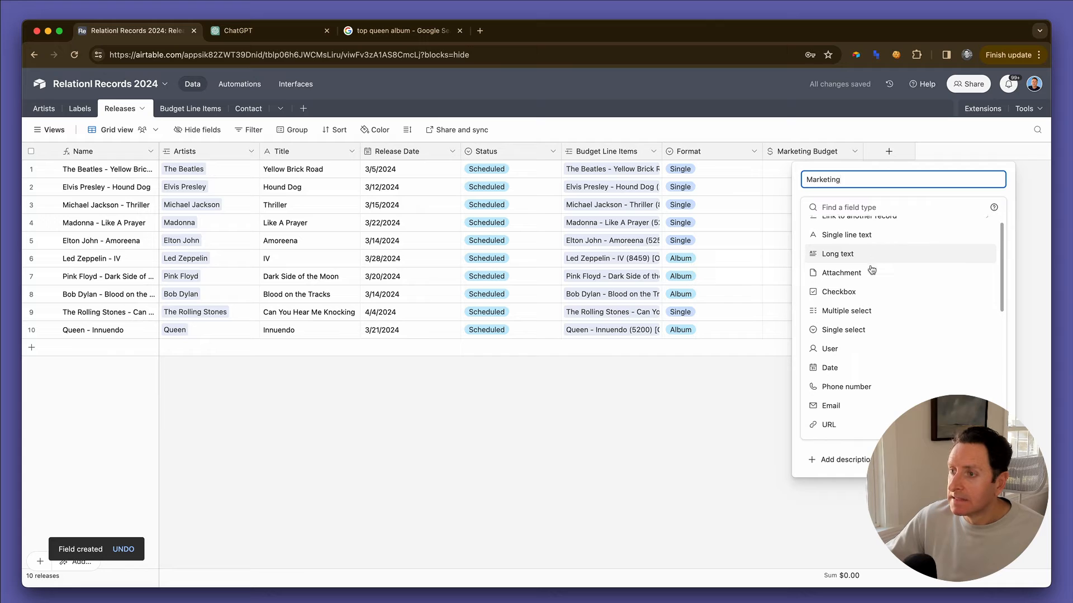
{"action": "right_click", "coordinate": [862, 255]}
{"action": "left_click", "coordinate": [861, 255]}
{"action": "scroll", "coordinate": [861, 307], "scroll_direction": "down", "scroll_amount": 5}
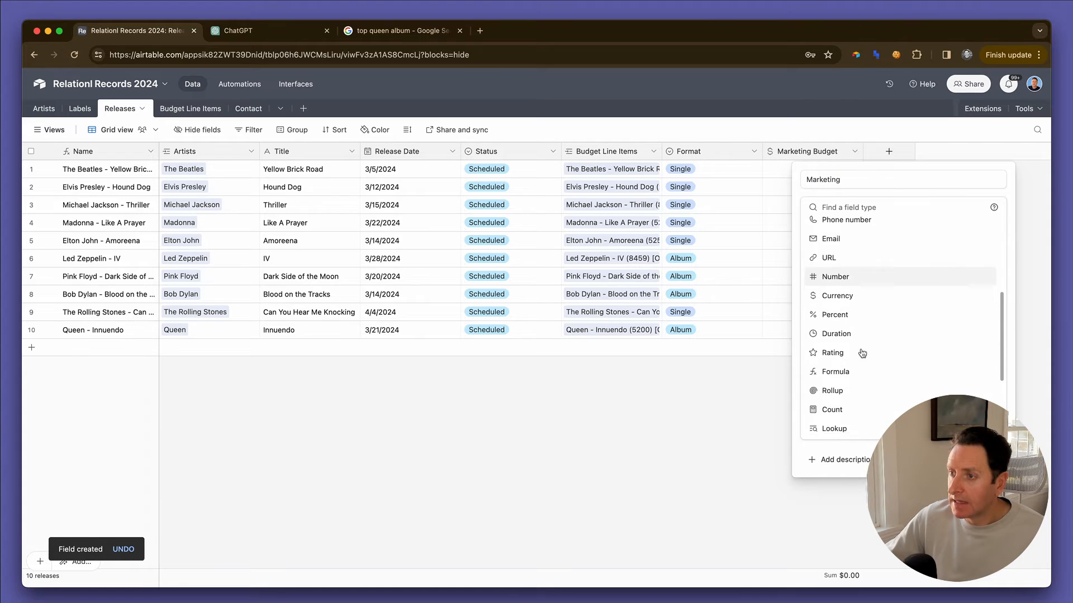
{"action": "left_click", "coordinate": [858, 372]}
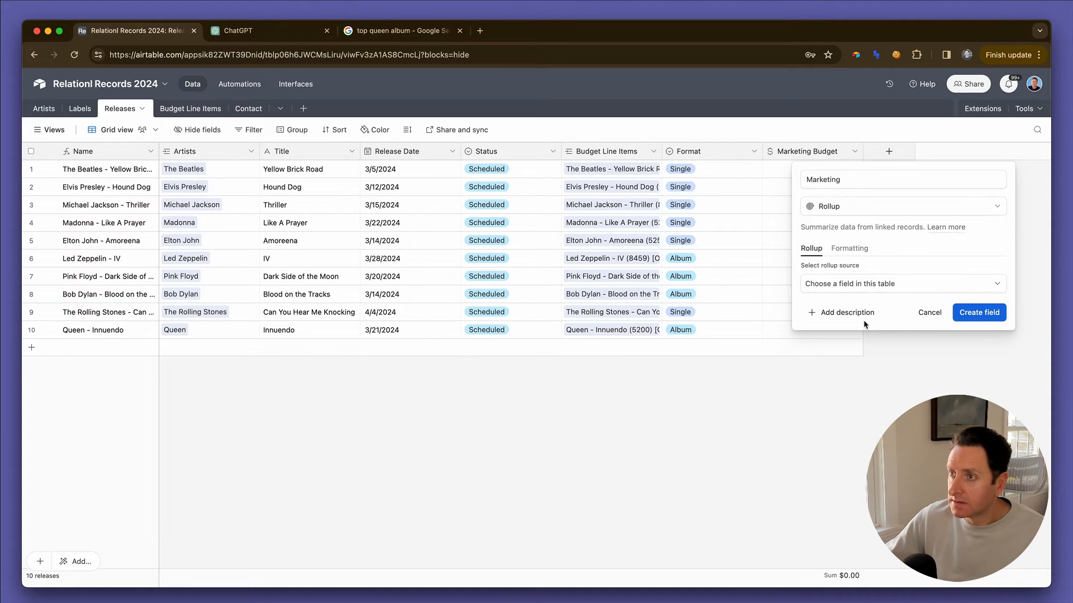
{"action": "left_click", "coordinate": [917, 289]}
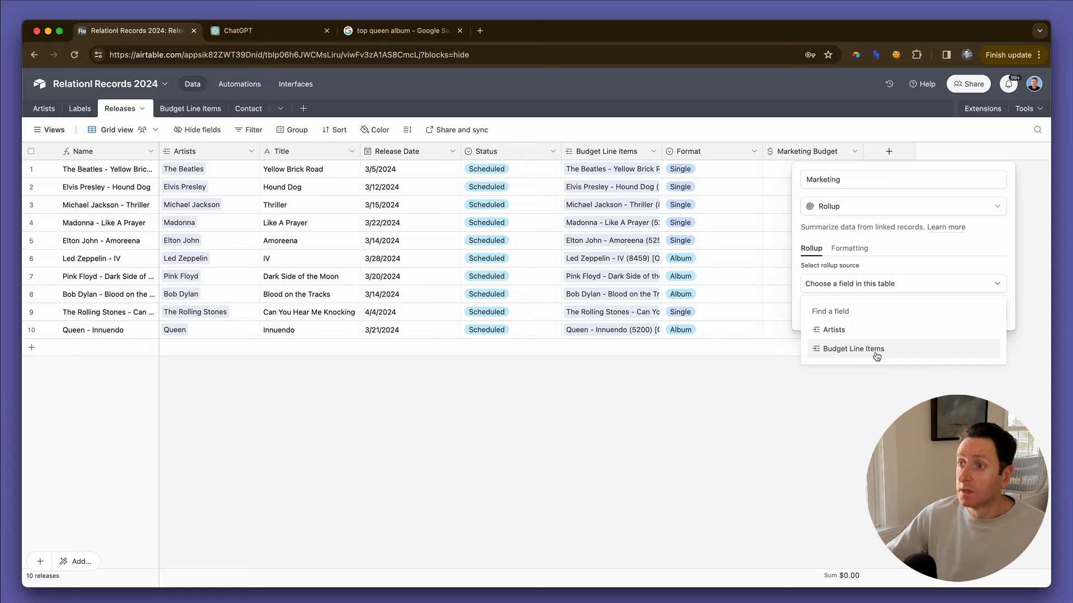
{"action": "left_click", "coordinate": [850, 179]}
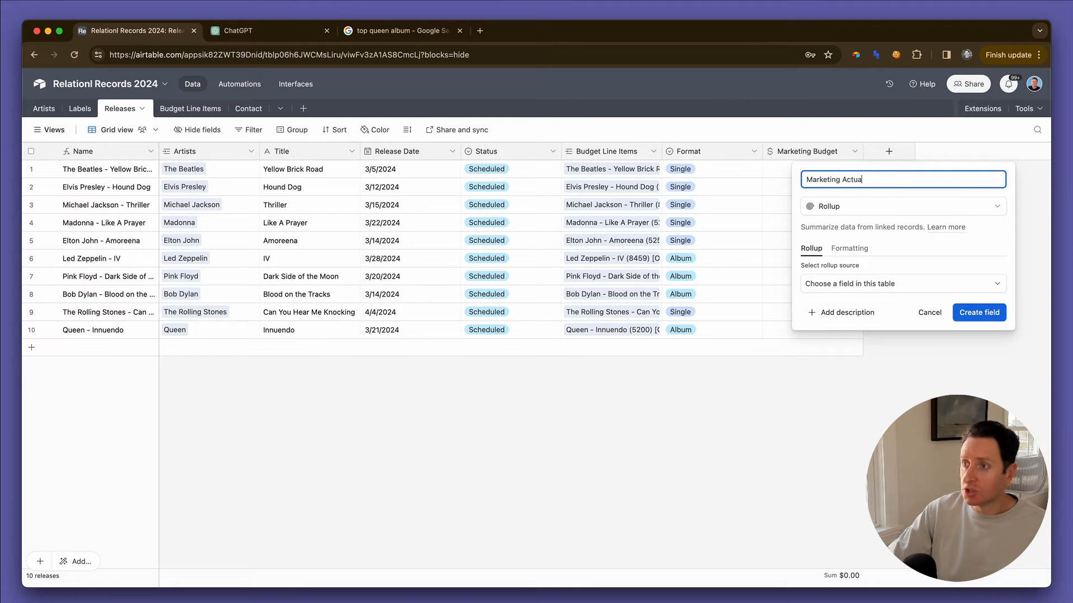
- Set the Marketing Actual rollup to use the Amount field of the linked Budget Line Items
{"action": "left_click", "coordinate": [865, 285]}
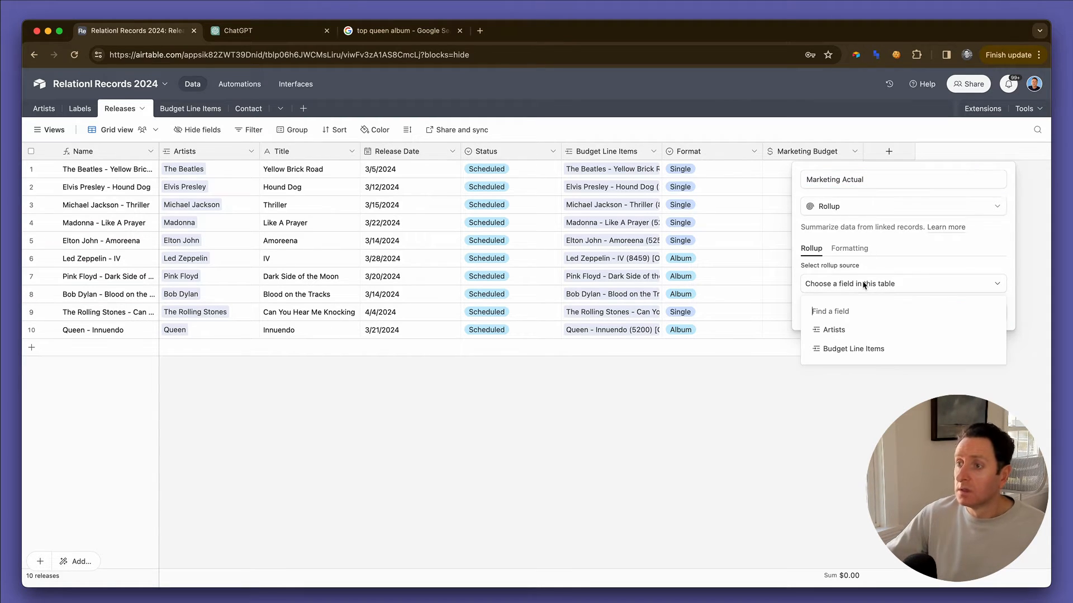
{"action": "left_click", "coordinate": [870, 350]}
{"action": "left_click", "coordinate": [862, 322]}
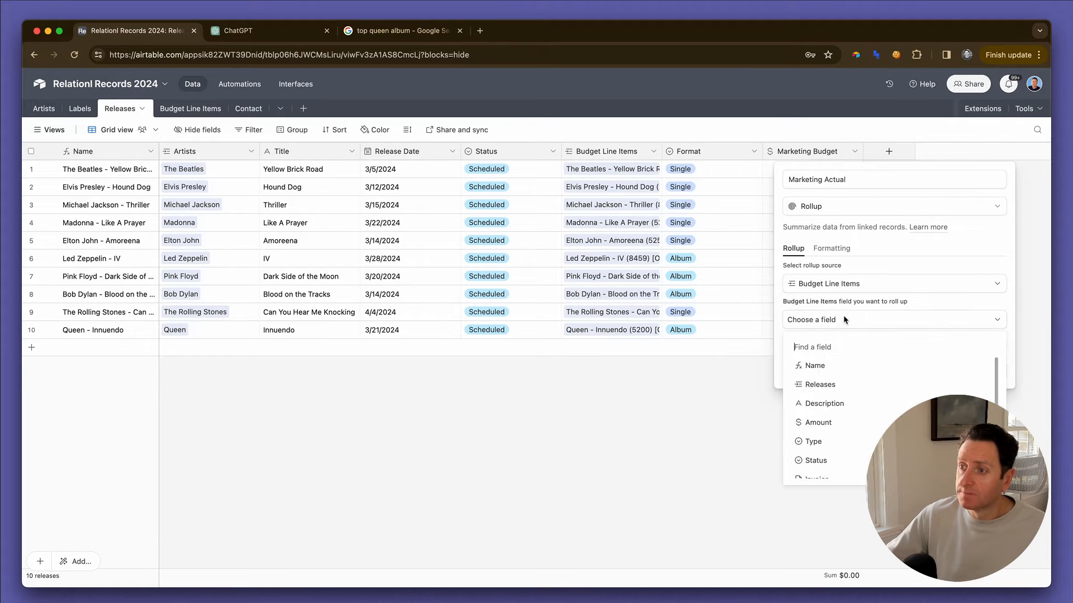
{"action": "left_click", "coordinate": [835, 421]}
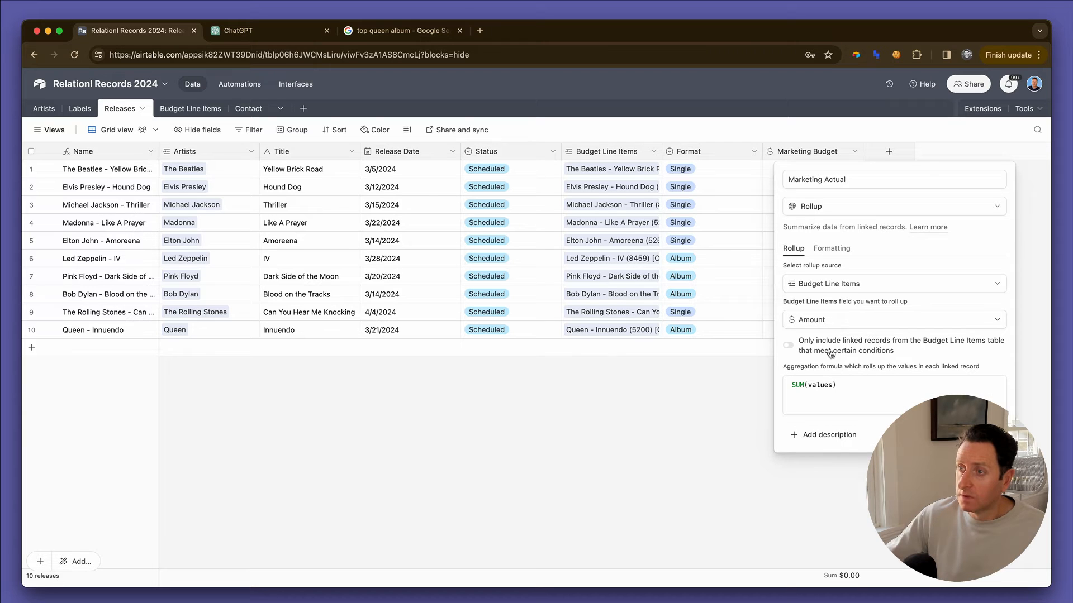
- Limit the Marketing Actual rollup to line items whose Type is any of OOH, keep SUM(values), and create the field
{"action": "left_click", "coordinate": [831, 353]}
{"action": "left_click", "coordinate": [788, 364]}
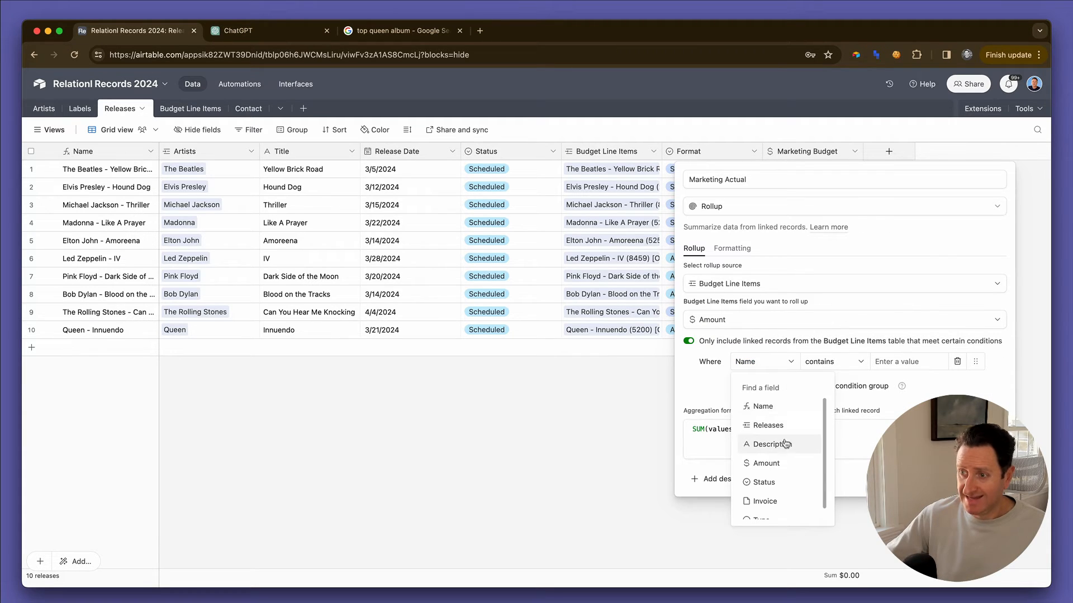
{"action": "left_click", "coordinate": [774, 508]}
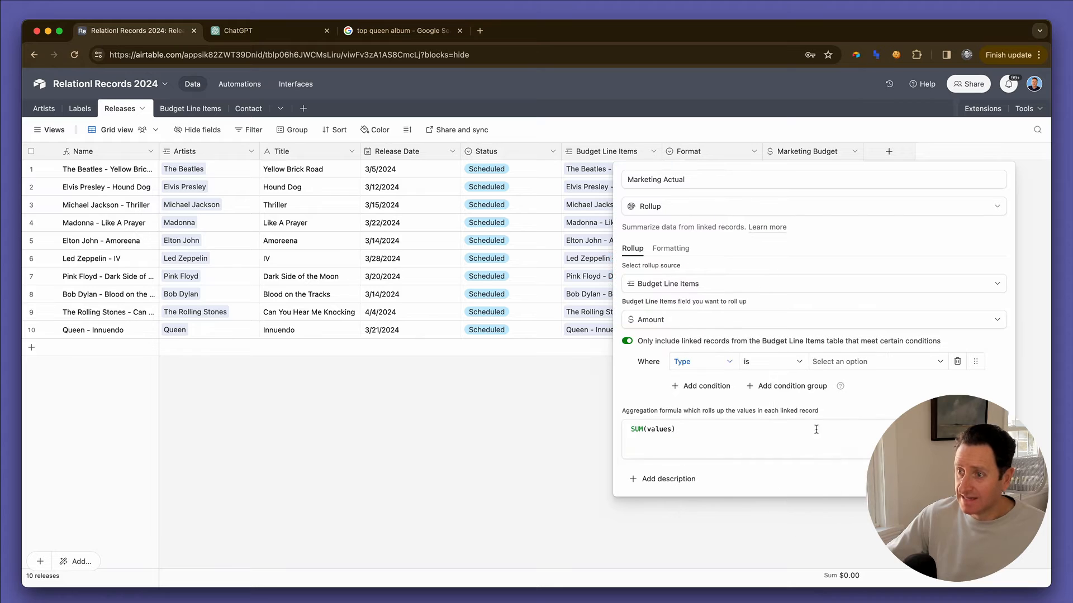
{"action": "left_click", "coordinate": [772, 361]}
{"action": "left_click", "coordinate": [780, 443]}
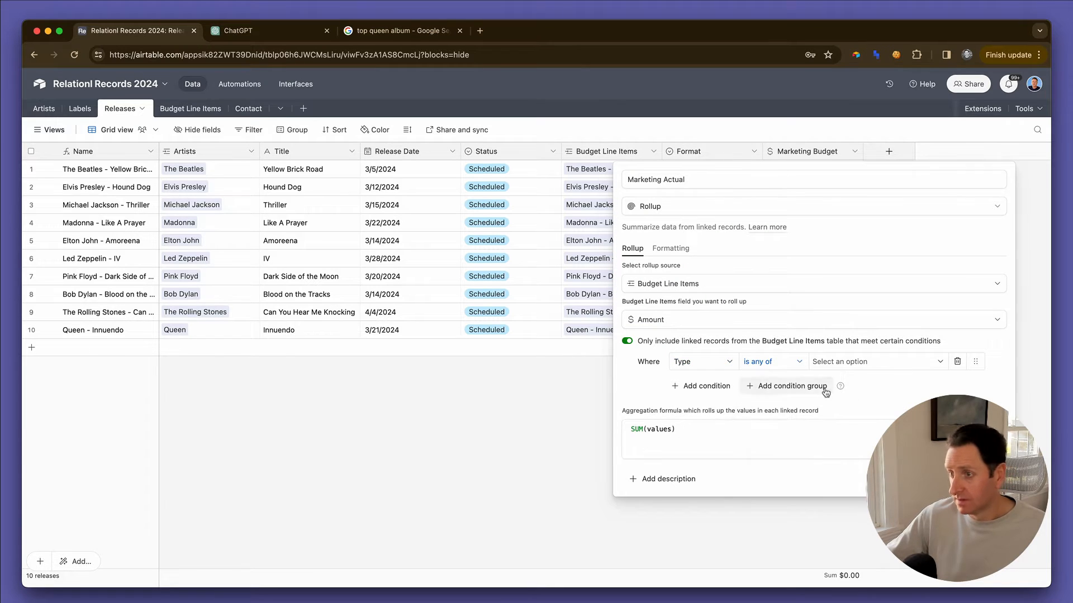
{"action": "left_click", "coordinate": [871, 362]}
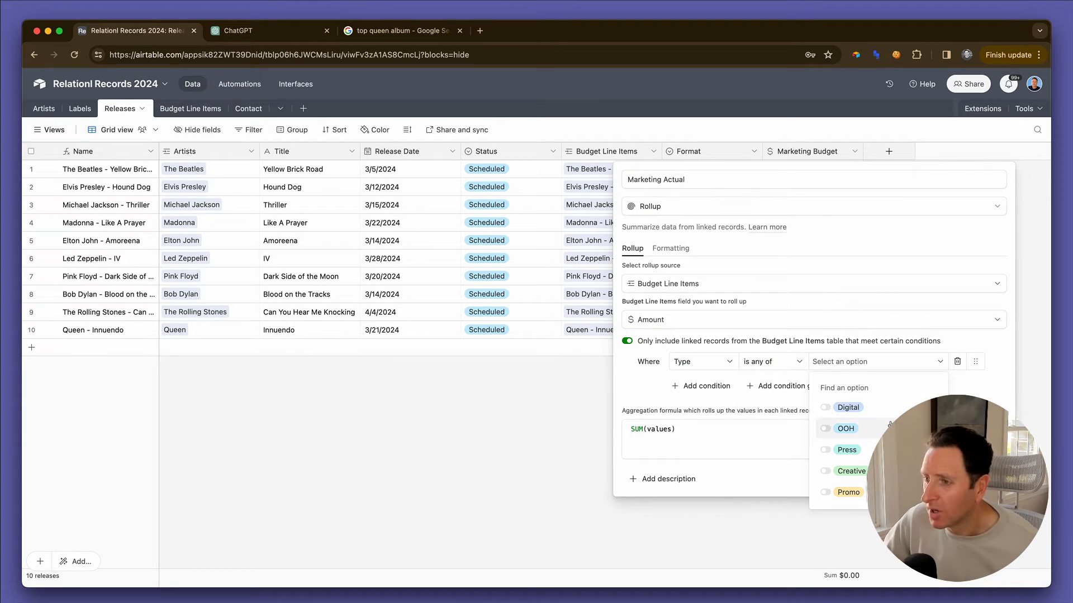
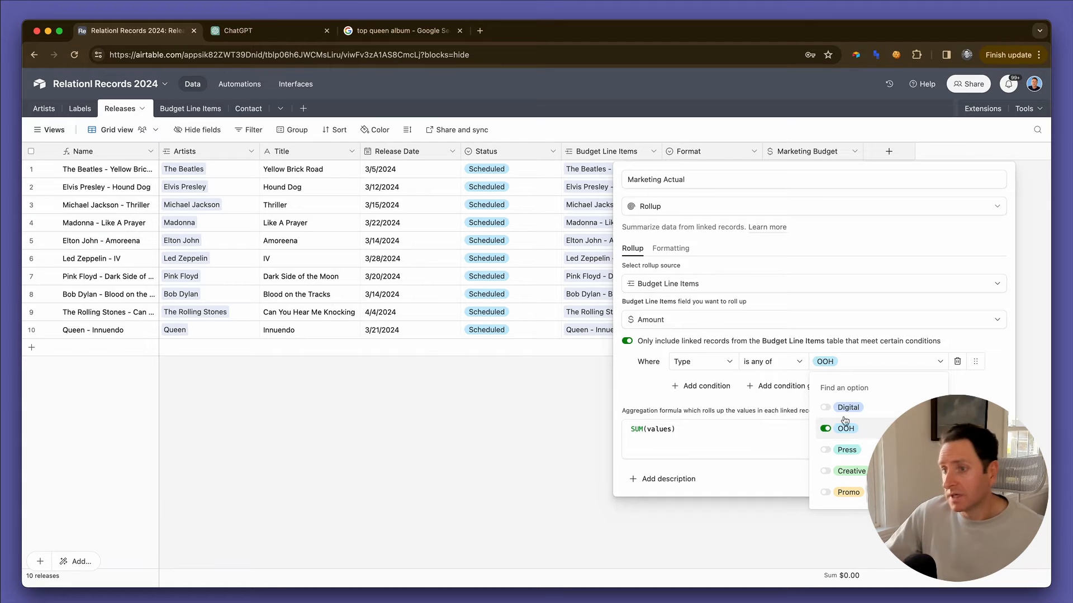
{"action": "left_click", "coordinate": [763, 436]}
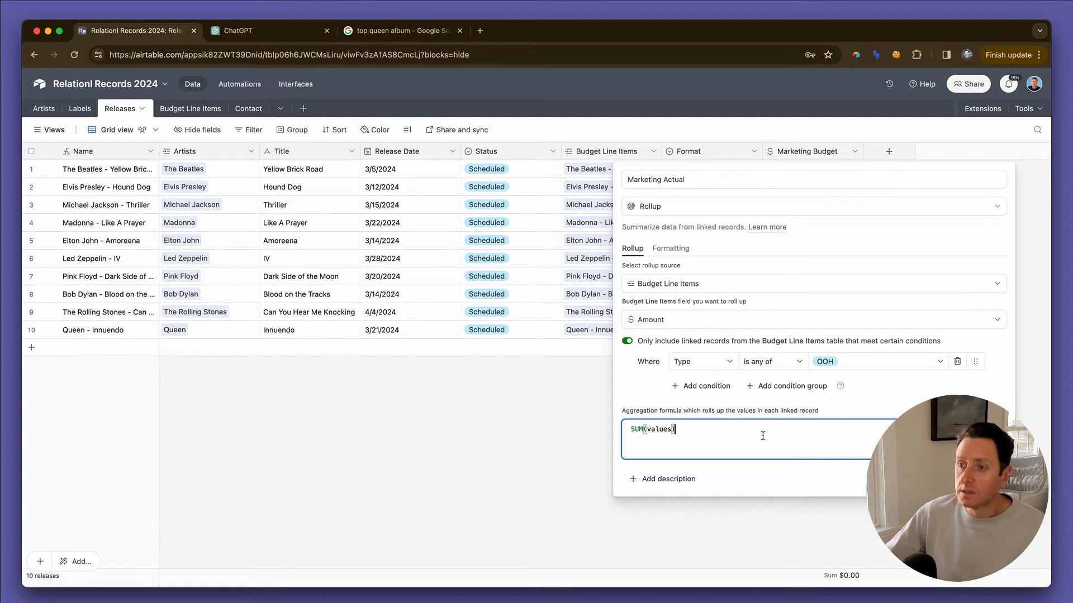
{"action": "left_click", "coordinate": [978, 479]}
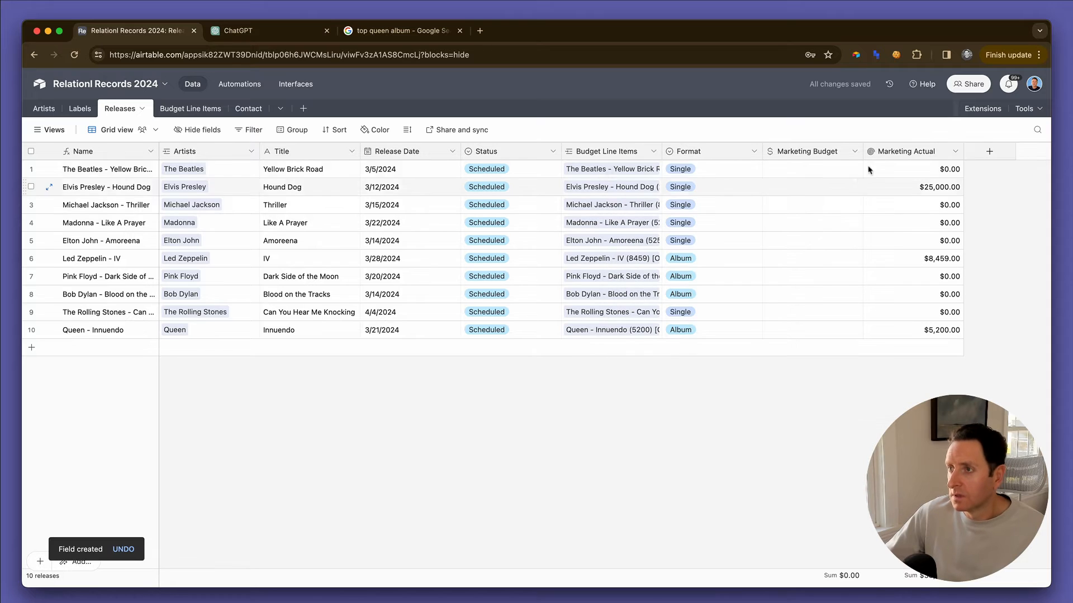
- Duplicate the Marketing Actual field and name the copy Digital Actual
{"action": "left_click", "coordinate": [953, 153]}
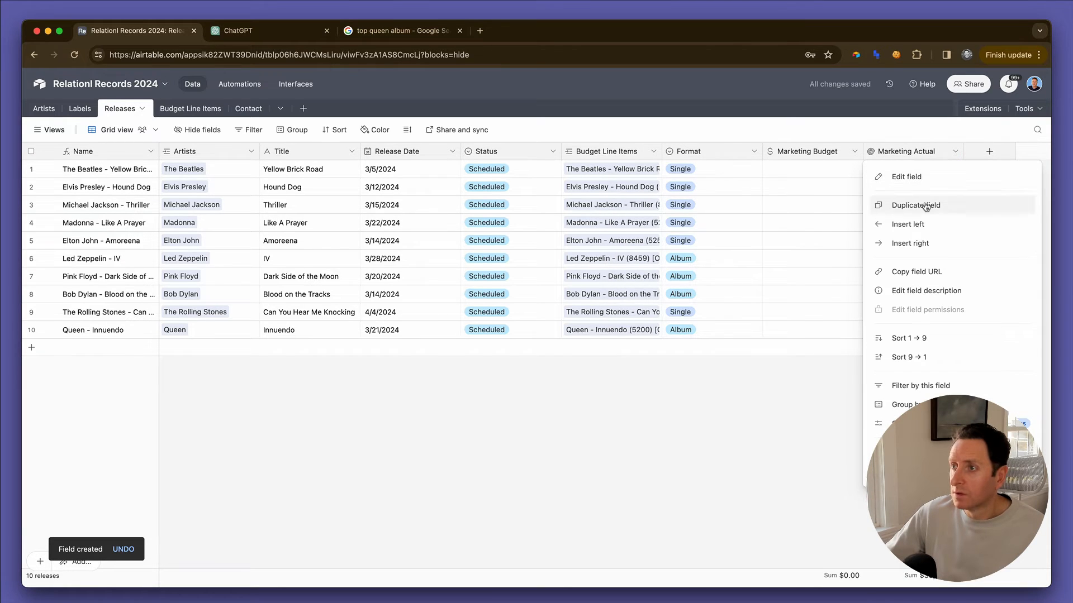
{"action": "left_click", "coordinate": [928, 204]}
{"action": "double_click", "coordinate": [902, 149]}
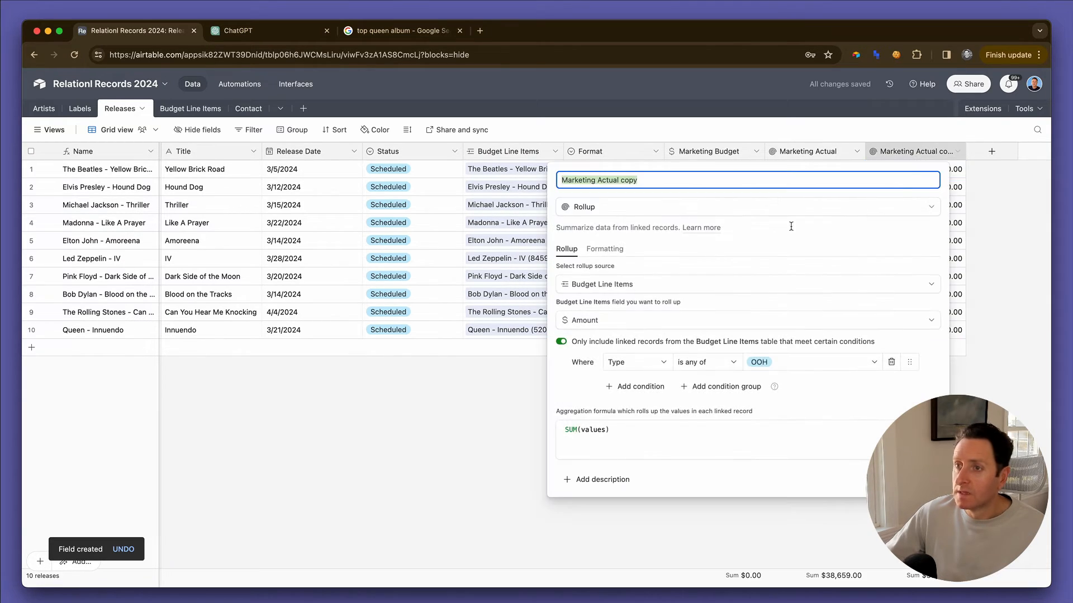
{"action": "type", "text": "Digital A"}
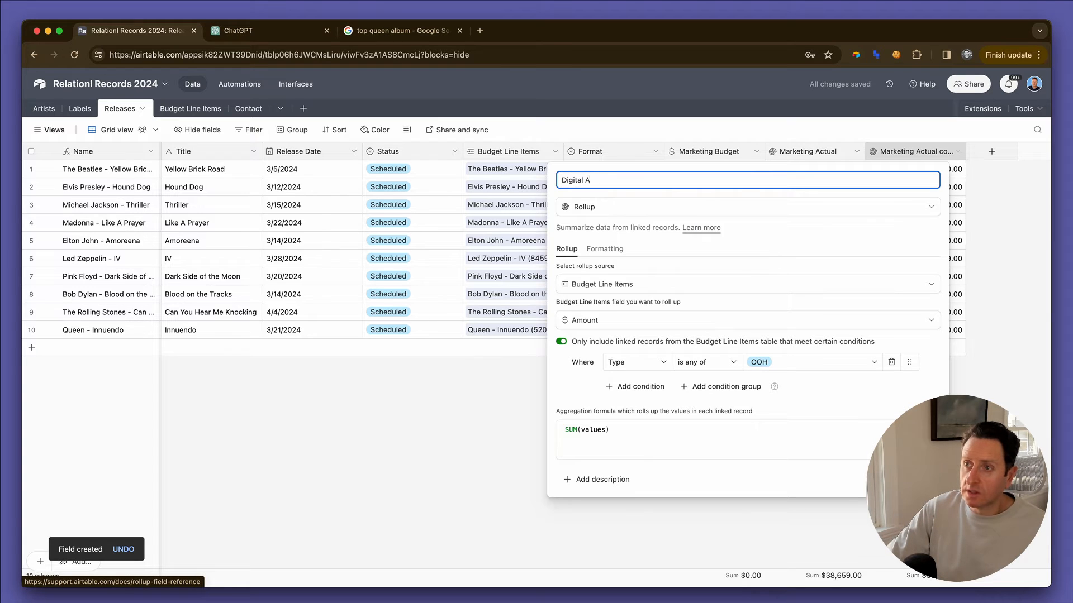
{"action": "type", "text": "ctual"}
- Change the Digital Actual rollup's Type condition to include only Digital instead of OOH, and save the field
{"action": "left_click", "coordinate": [781, 364]}
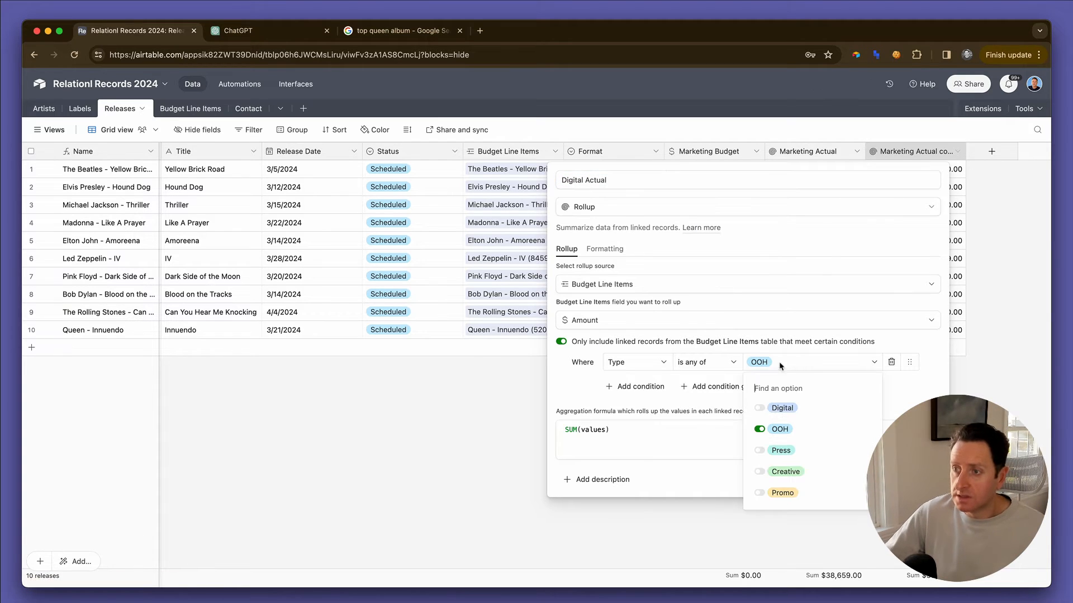
{"action": "left_click", "coordinate": [793, 408]}
{"action": "left_click", "coordinate": [791, 429]}
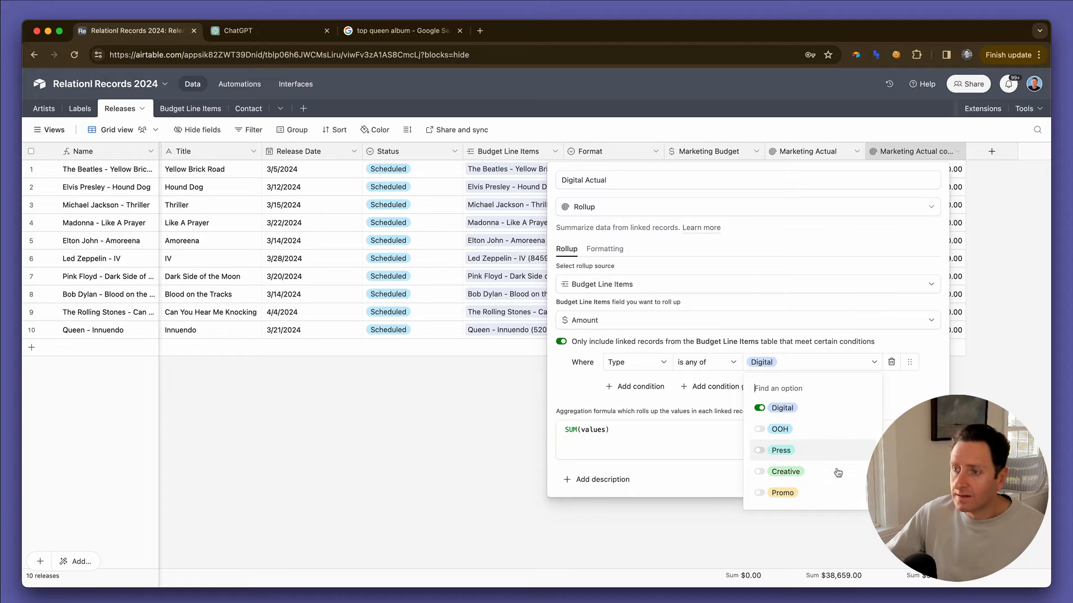
{"action": "left_click", "coordinate": [924, 480]}
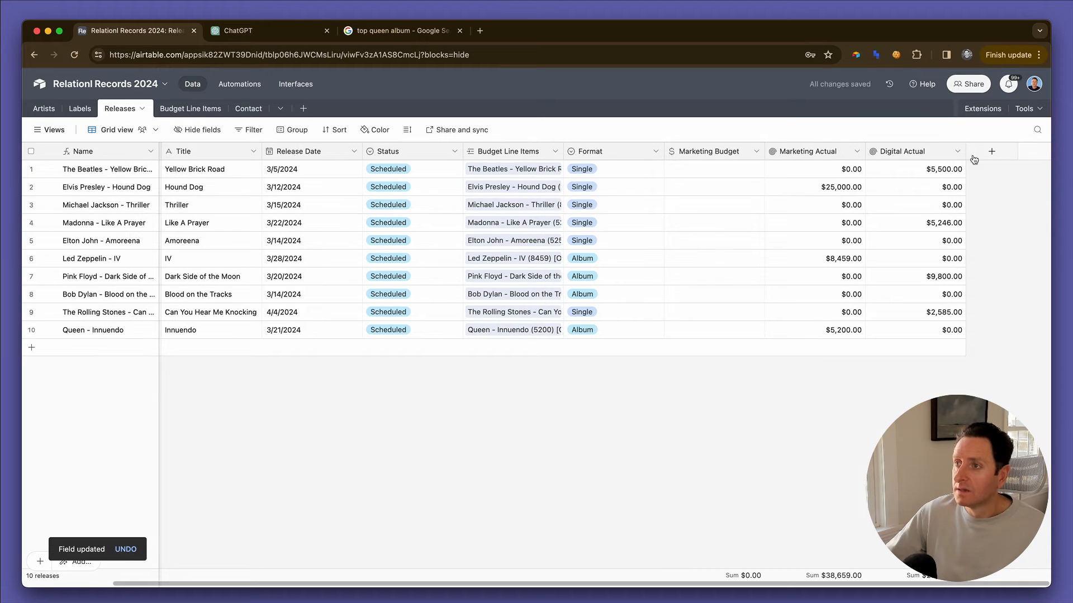
- Duplicate the Digital Actual rollup field in the Releases table and name the copy Promo
{"action": "left_click", "coordinate": [957, 151]}
{"action": "left_click", "coordinate": [908, 206]}
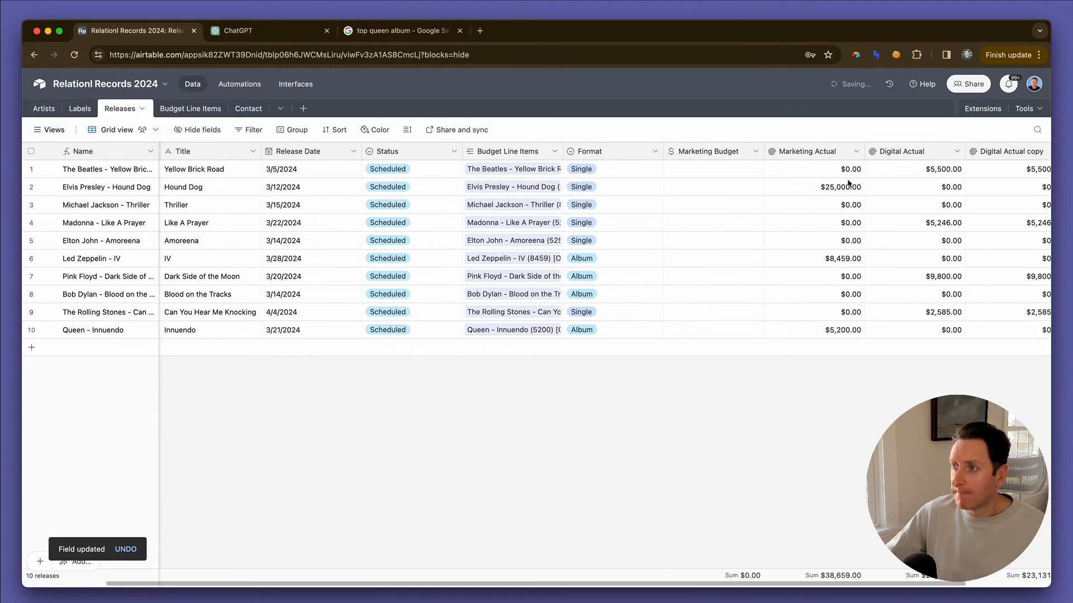
{"action": "double_click", "coordinate": [880, 151]}
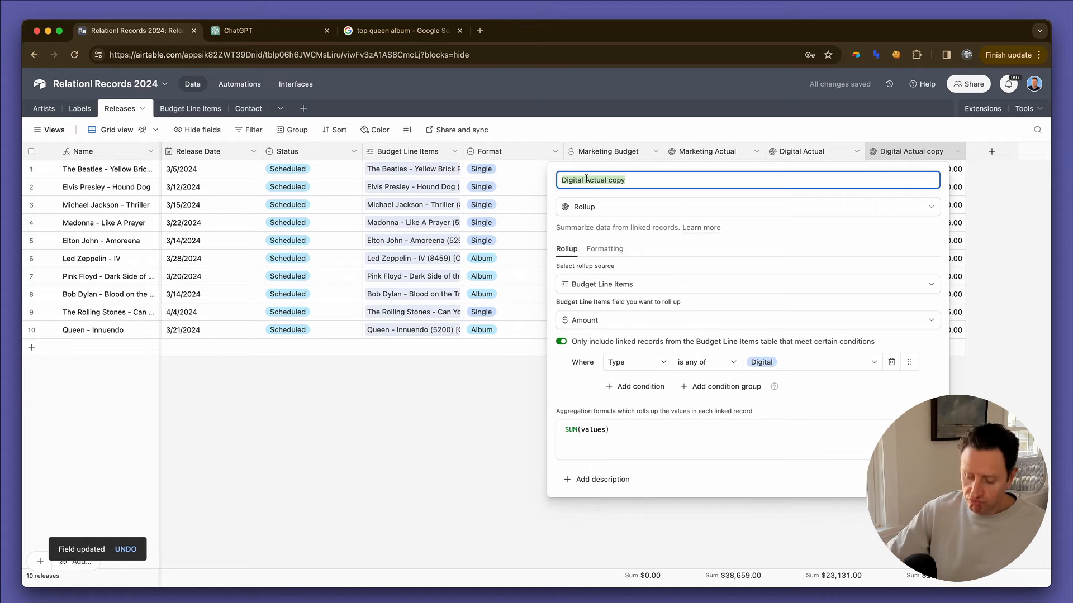
{"action": "type", "text": "P"}
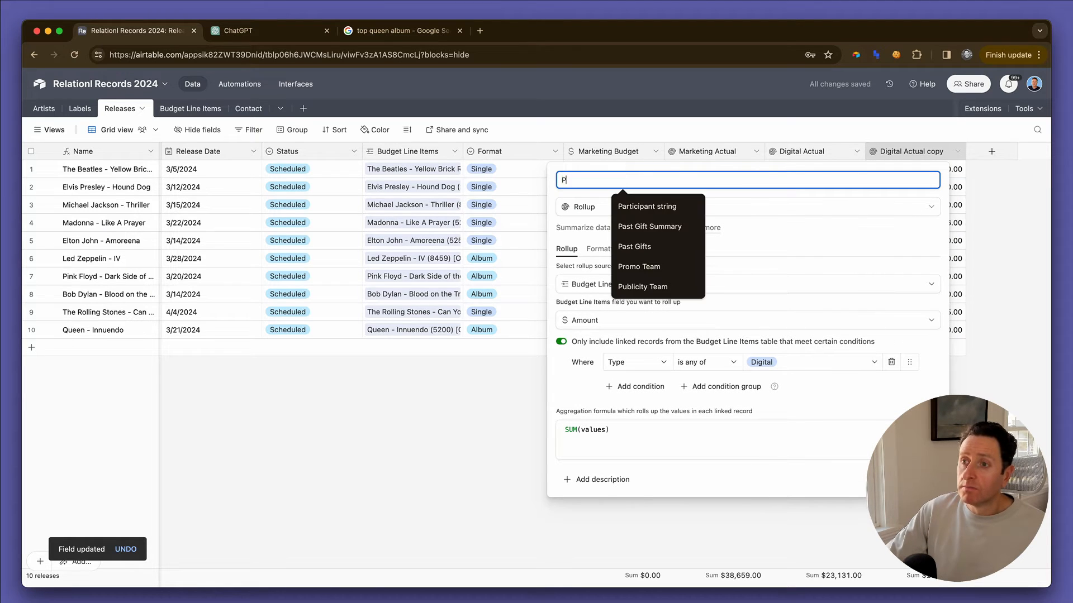
{"action": "type", "text": "ri"}
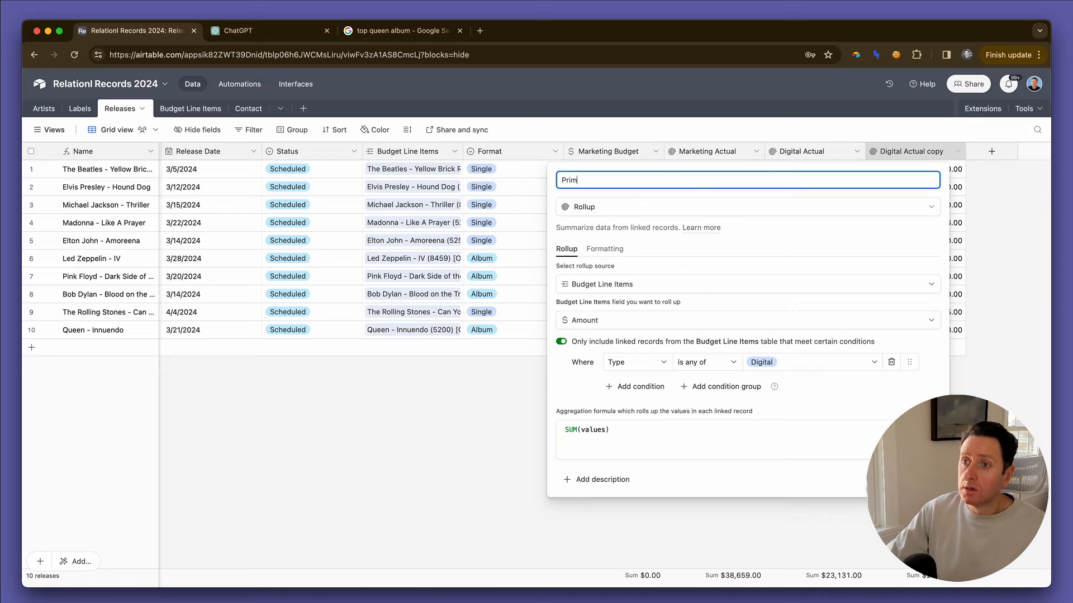
{"action": "key", "text": "BackSpace"}
{"action": "type", "text": "omo"}
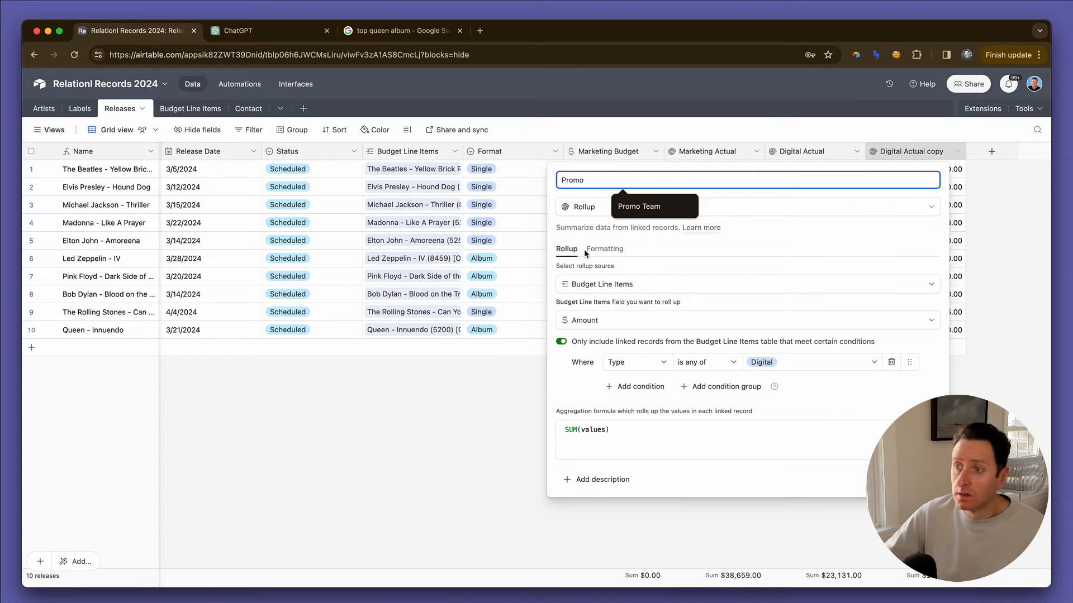
- Change the Promo rollup's Type condition to include only Promo instead of Digital, and save the field
{"action": "left_click", "coordinate": [773, 369]}
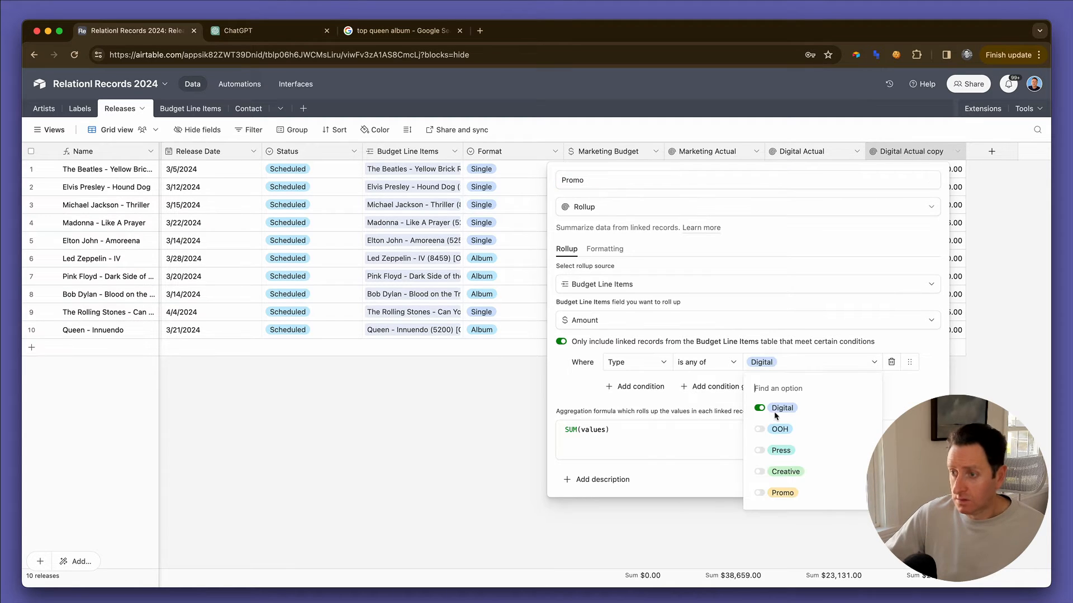
{"action": "left_click", "coordinate": [784, 451]}
{"action": "left_click", "coordinate": [794, 492]}
{"action": "left_click", "coordinate": [794, 447]}
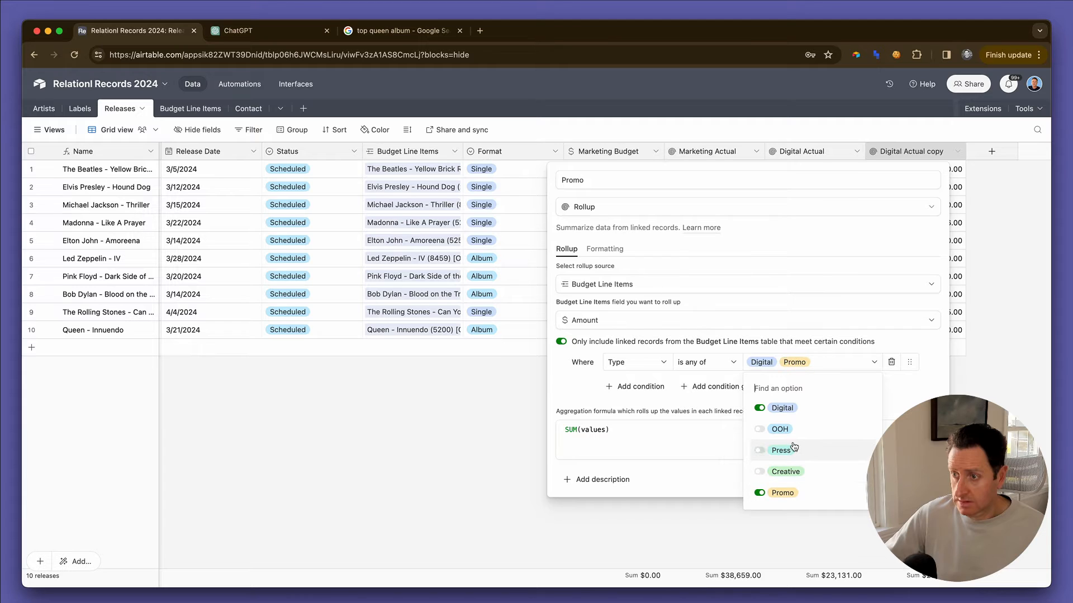
{"action": "left_click", "coordinate": [792, 407]}
{"action": "left_click", "coordinate": [925, 480]}
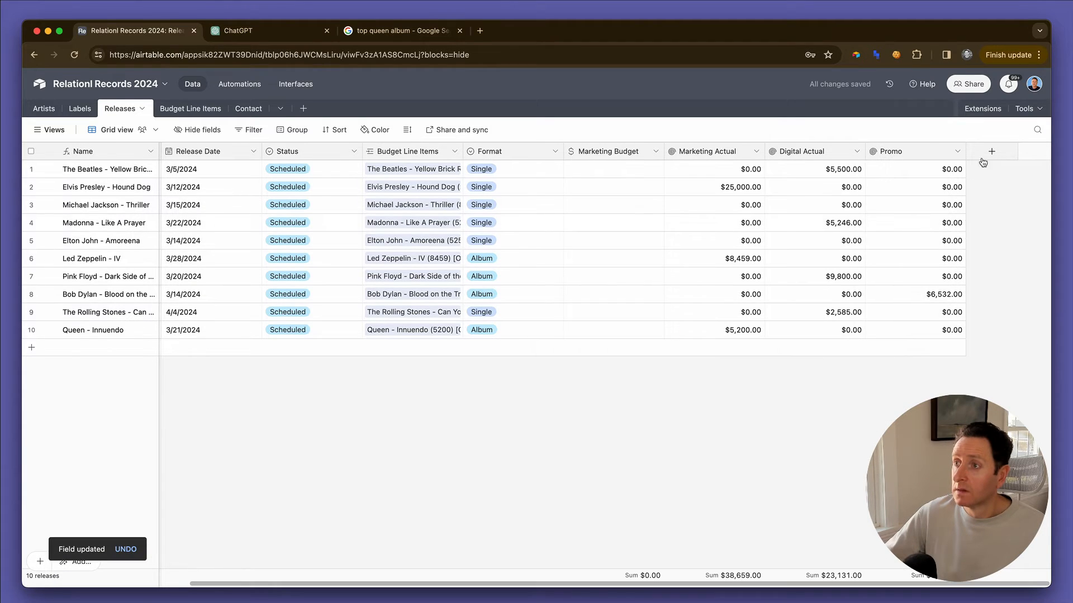
- Duplicate the Promo rollup field and name the copy Creative Actual
{"action": "left_click", "coordinate": [957, 152]}
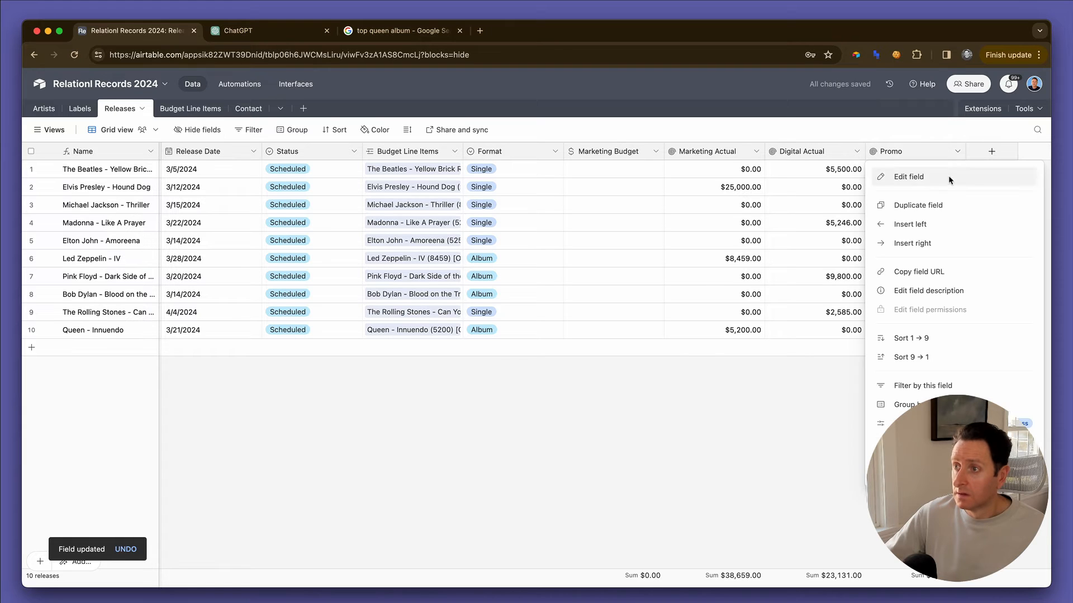
{"action": "left_click", "coordinate": [927, 205]}
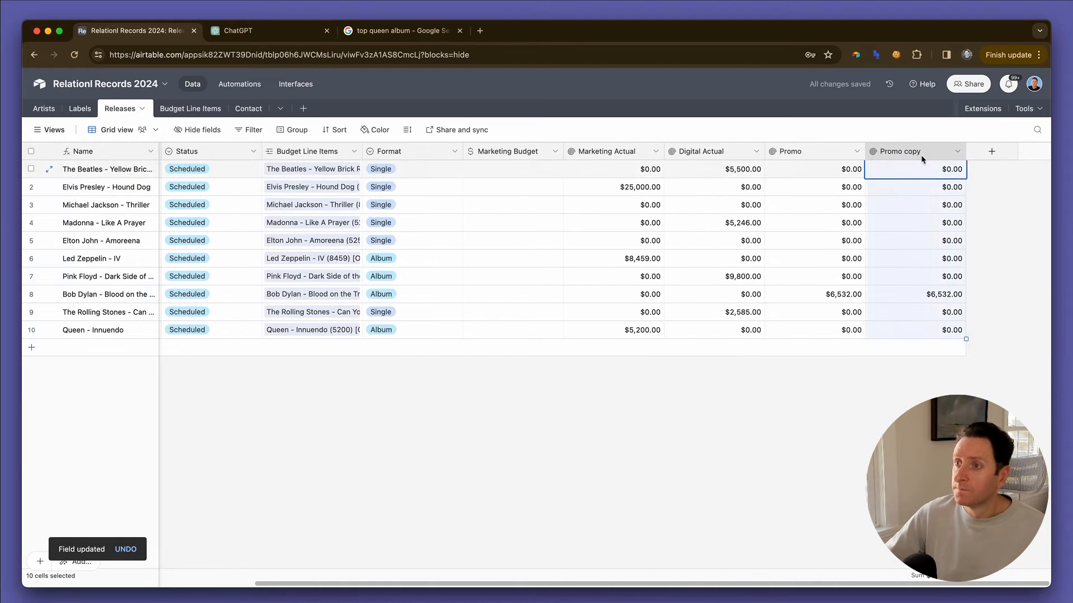
{"action": "double_click", "coordinate": [921, 154]}
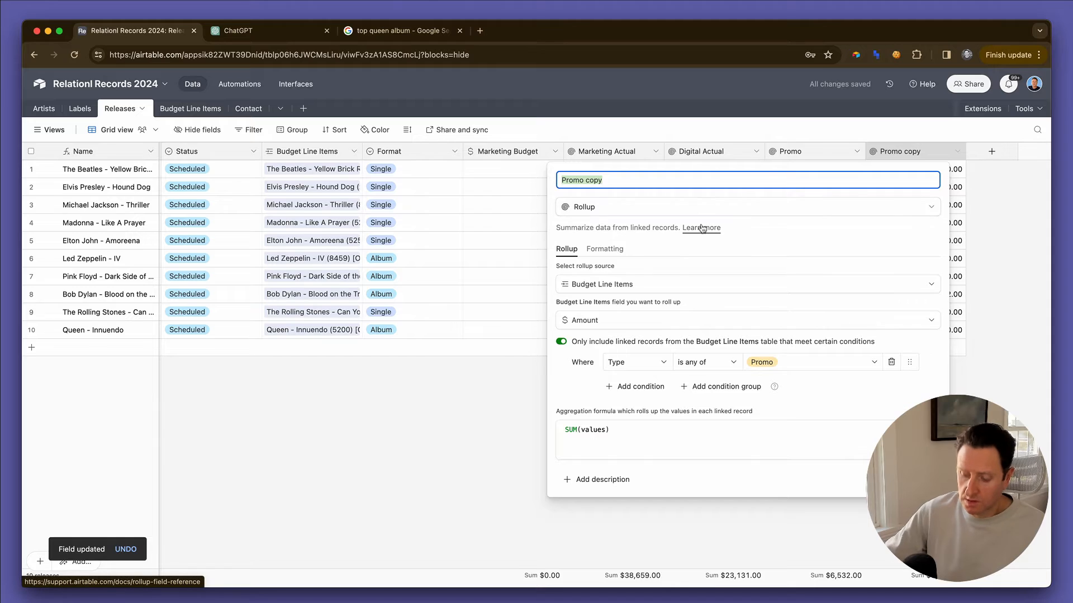
{"action": "type", "text": "Creative Actual"}
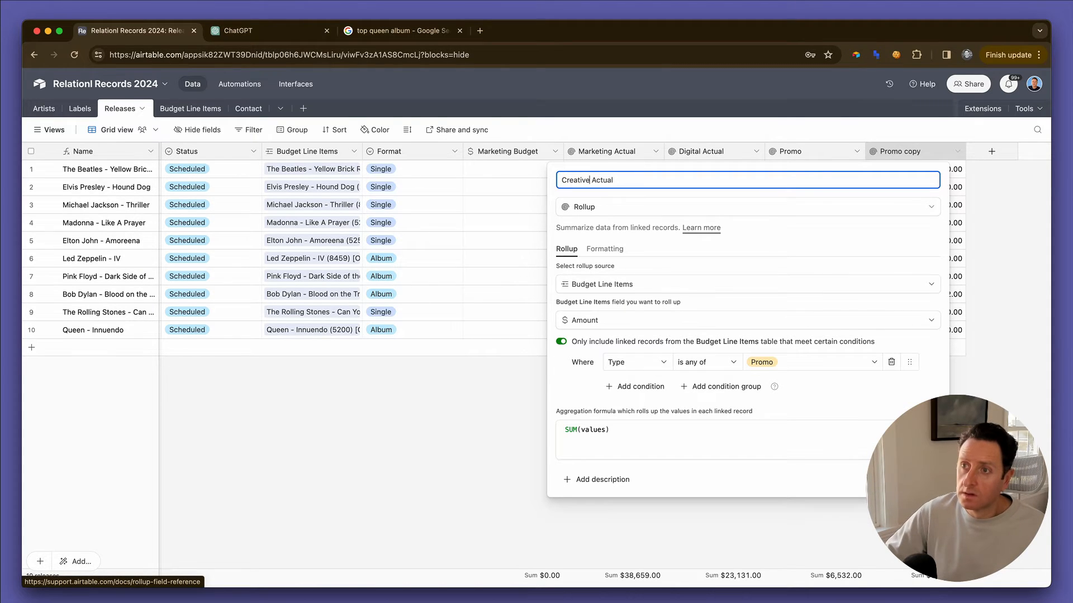
- Add Creative to the Type condition of the Creative Actual rollup and save the field
{"action": "left_click", "coordinate": [760, 362]}
{"action": "type", "text": "crea"}
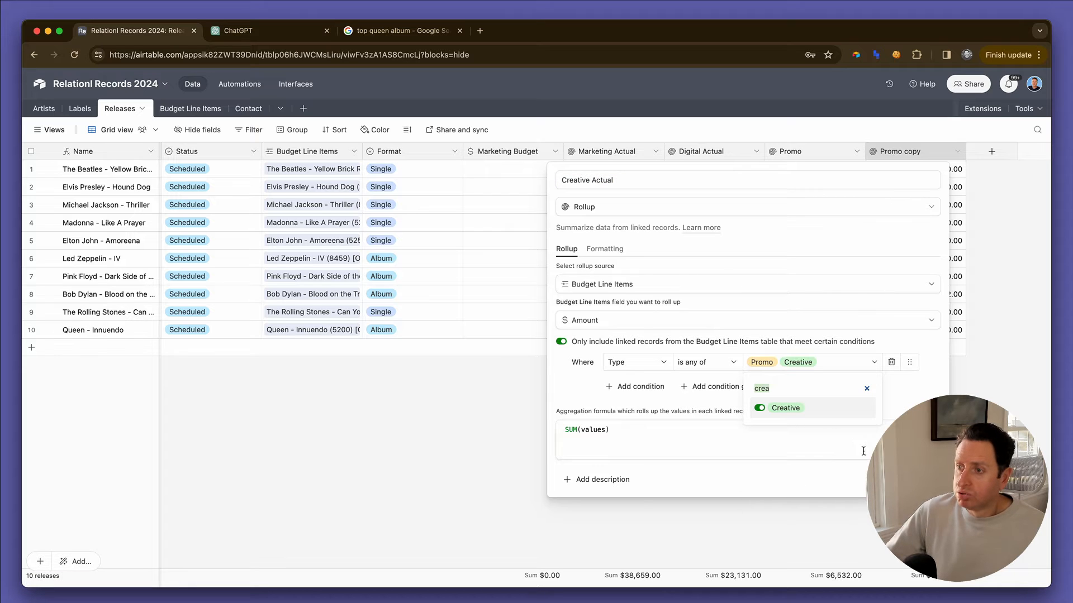
{"action": "left_click", "coordinate": [923, 479]}
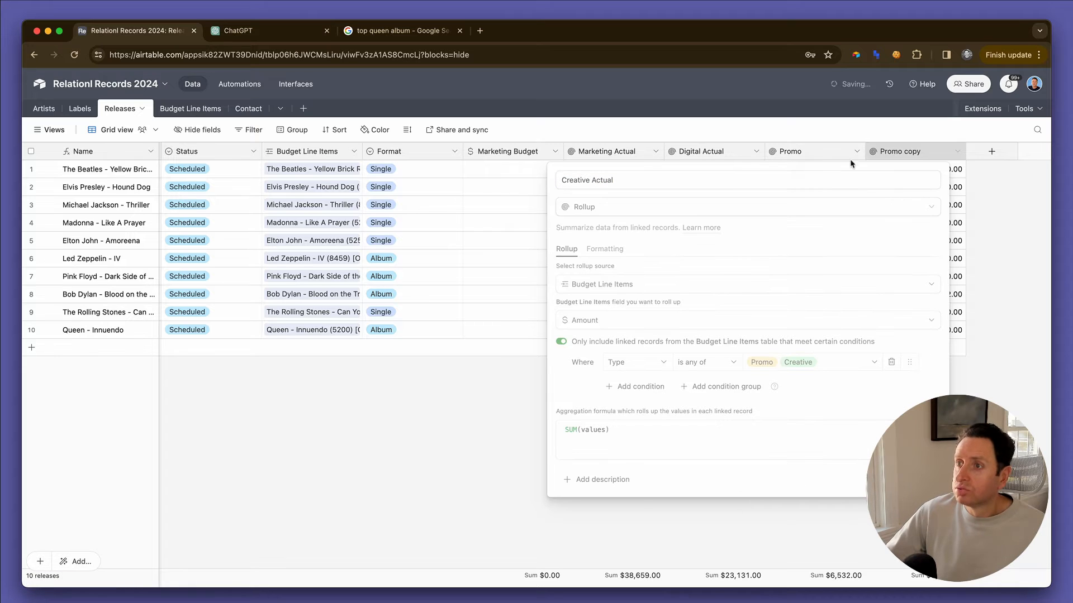
- Rename the Promo rollup field as Promo Actual
{"action": "double_click", "coordinate": [809, 151]}
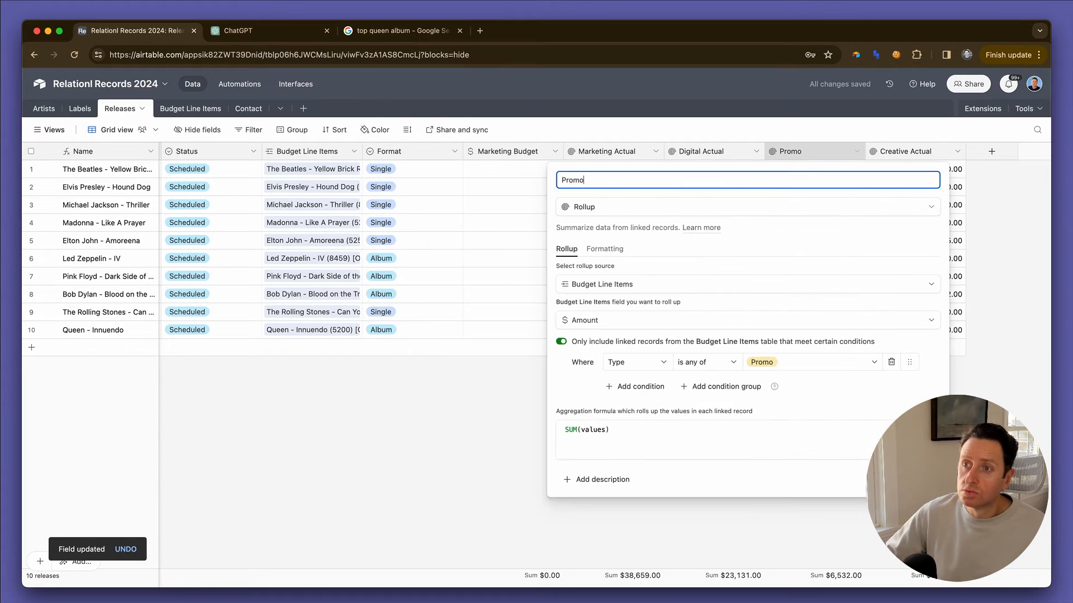
{"action": "key", "text": "Return"}
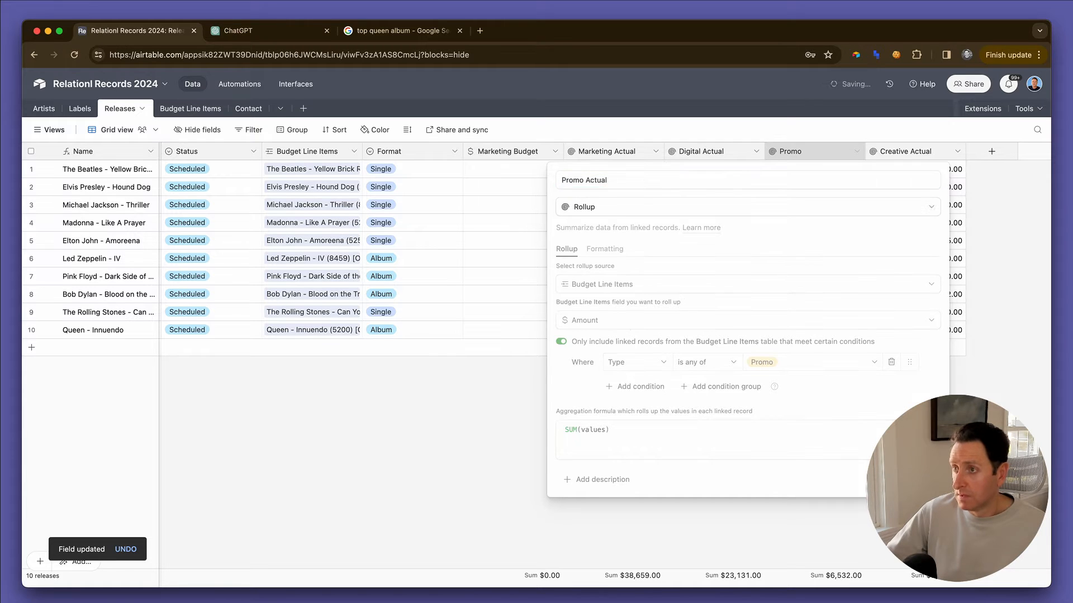
- Duplicate the Creative Actual field and change the copy's Type condition to include only Press
{"action": "left_click", "coordinate": [958, 152]}
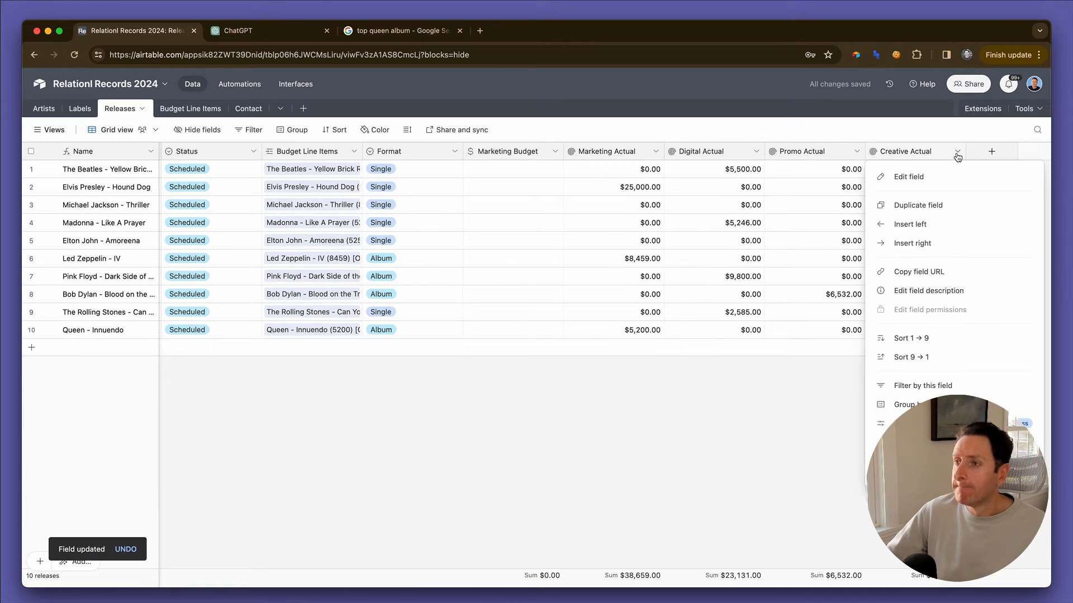
{"action": "left_click", "coordinate": [942, 206]}
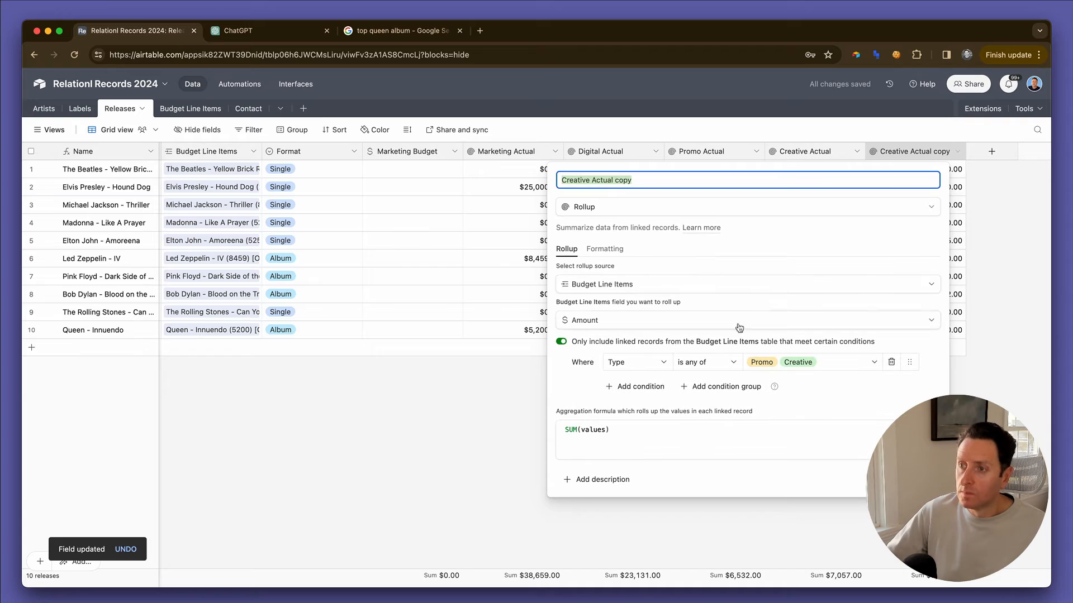
{"action": "left_click", "coordinate": [790, 362]}
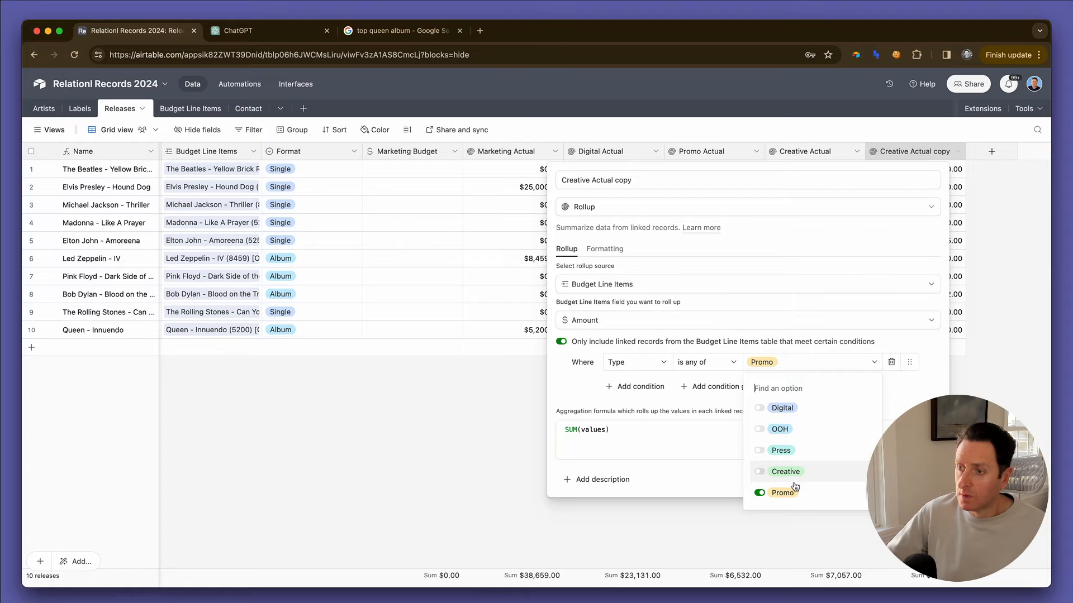
{"action": "left_click", "coordinate": [787, 493]}
{"action": "left_click", "coordinate": [788, 429]}
{"action": "left_click", "coordinate": [792, 450]}
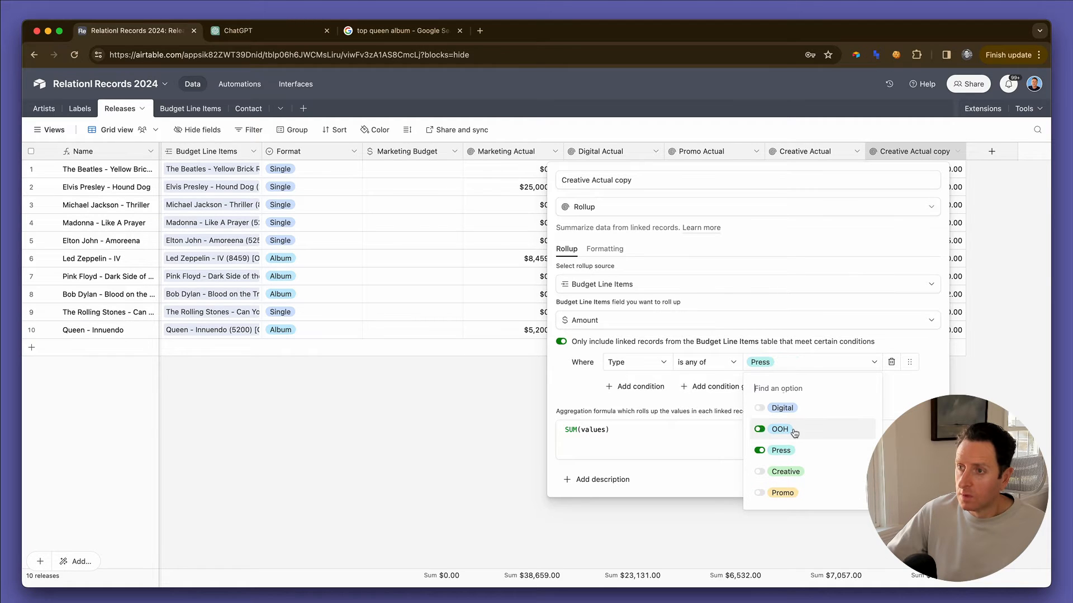
- Name the duplicated Press rollup Publicity Actual and save the field
{"action": "left_click_drag", "start_coordinate": [633, 181], "coordinate": [611, 187]}
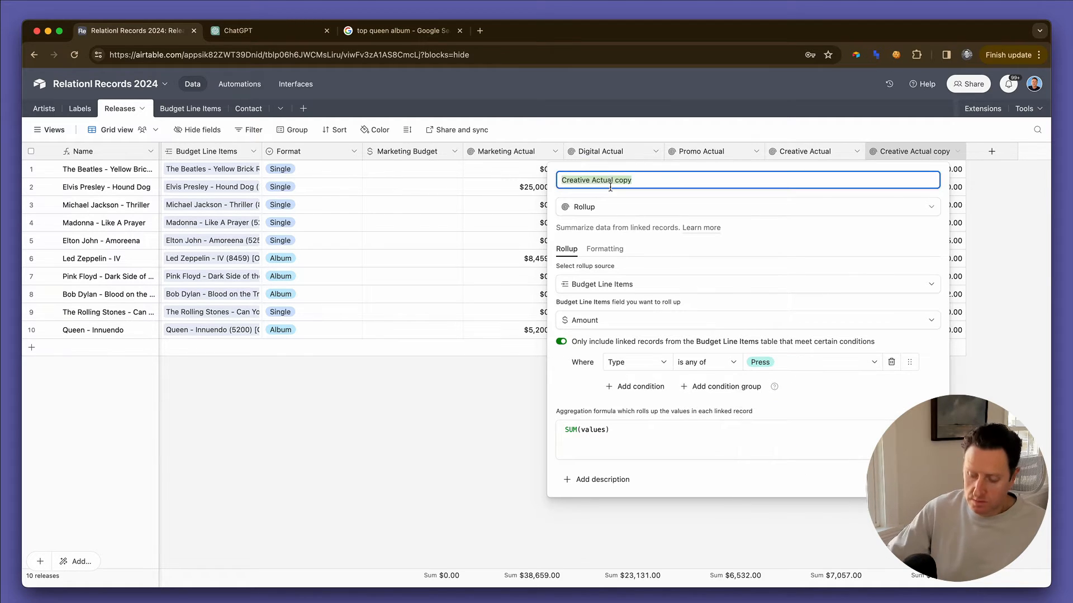
{"action": "type", "text": "Public"}
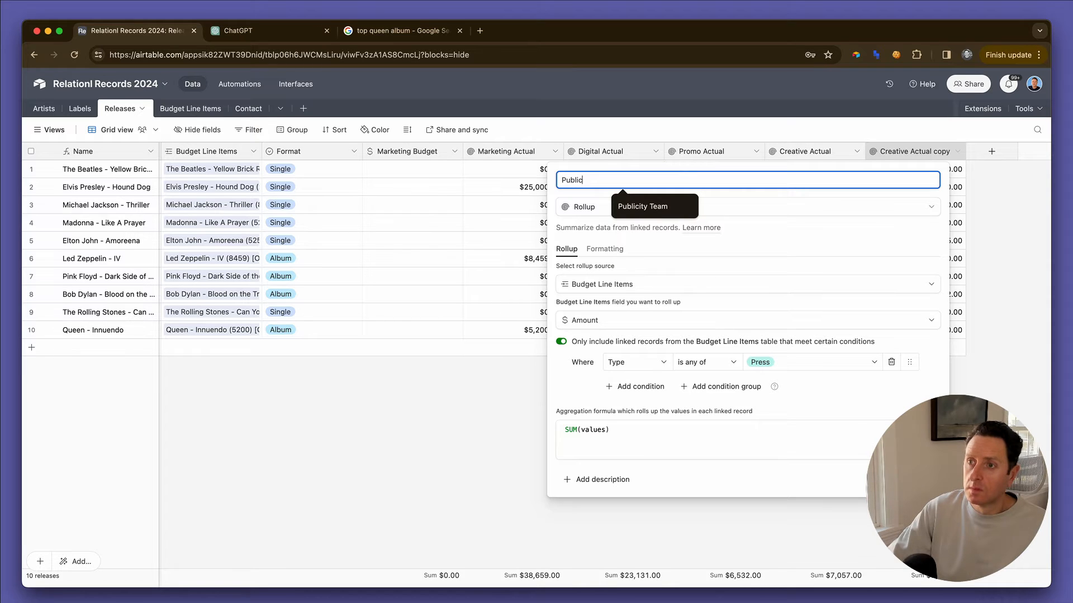
{"action": "type", "text": "ity Actual"}
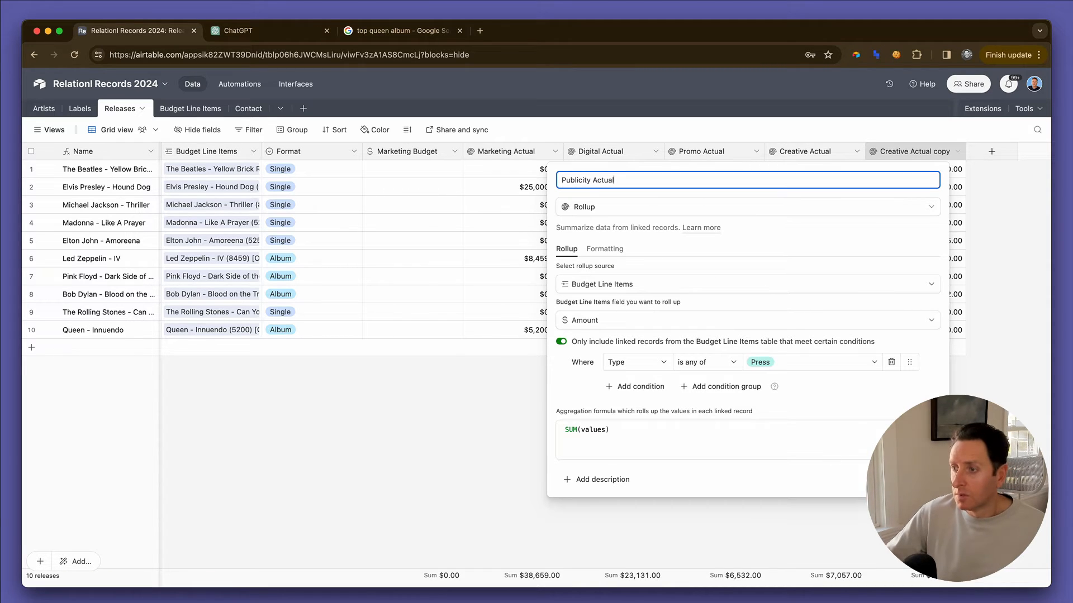
{"action": "key", "text": "Return"}
- Remove Promo from the Creative Actual rollup's Type condition so only Creative is included, and save the field
{"action": "double_click", "coordinate": [820, 152]}
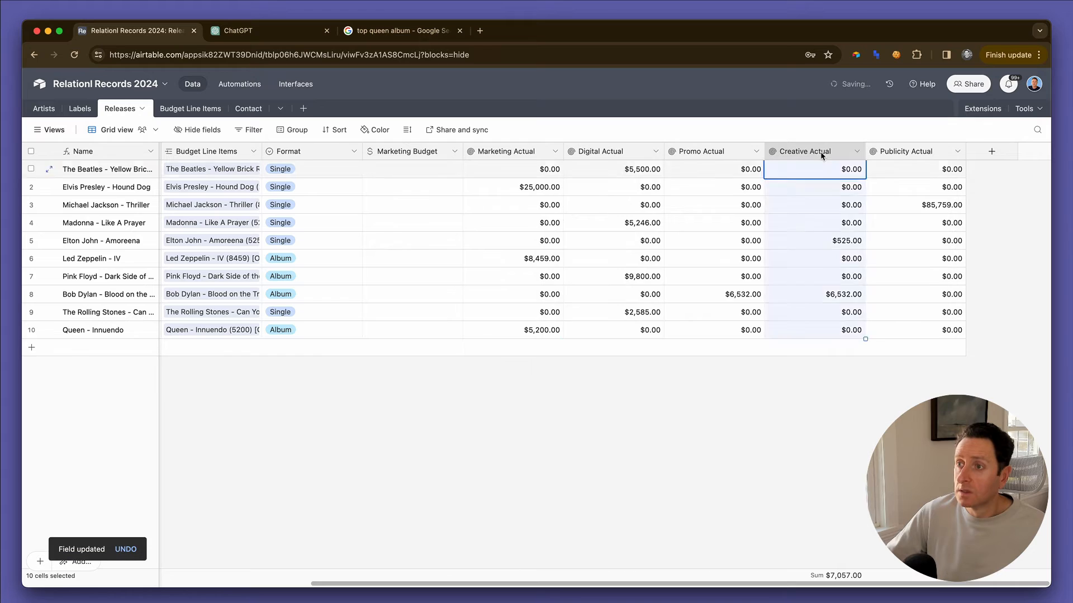
{"action": "left_click", "coordinate": [810, 362]}
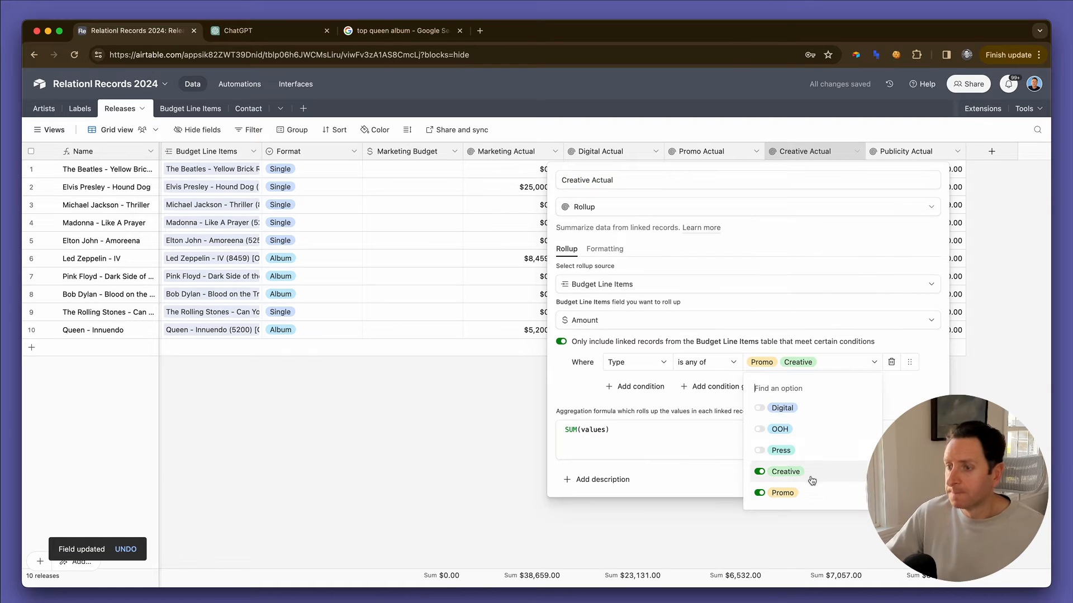
{"action": "left_click", "coordinate": [924, 480]}
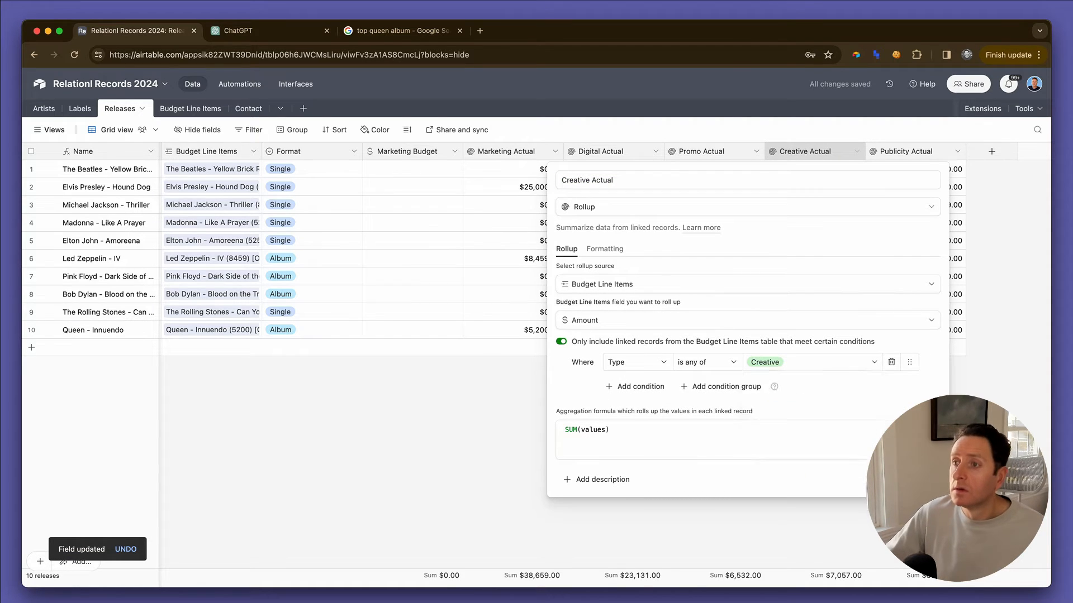
- Check the Type conditions of the Promo Actual and Publicity Actual rollups and save both fields as they are
{"action": "double_click", "coordinate": [711, 152]}
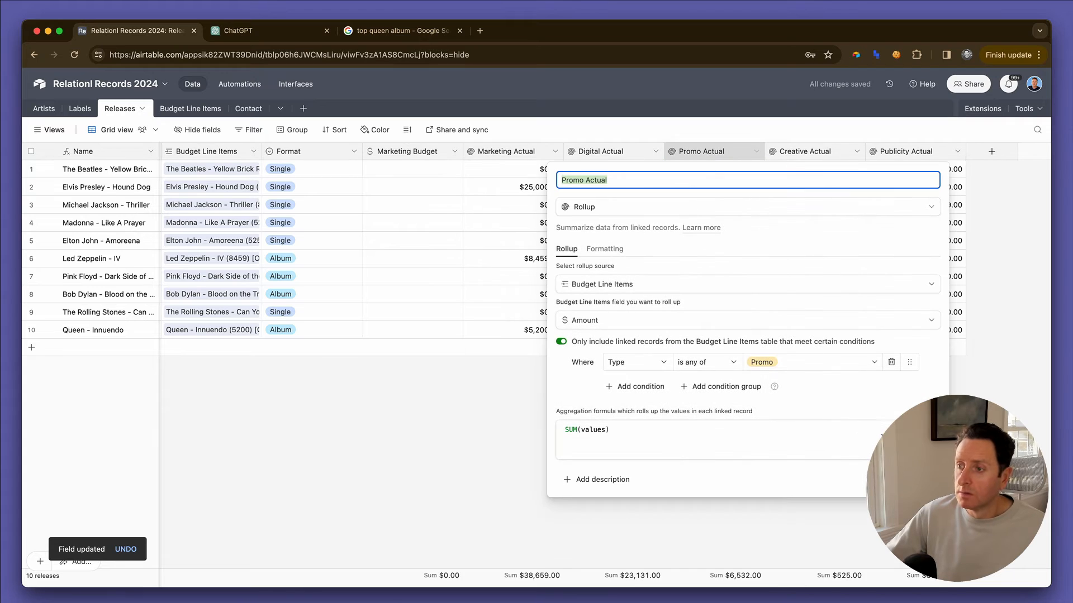
{"action": "left_click", "coordinate": [924, 480]}
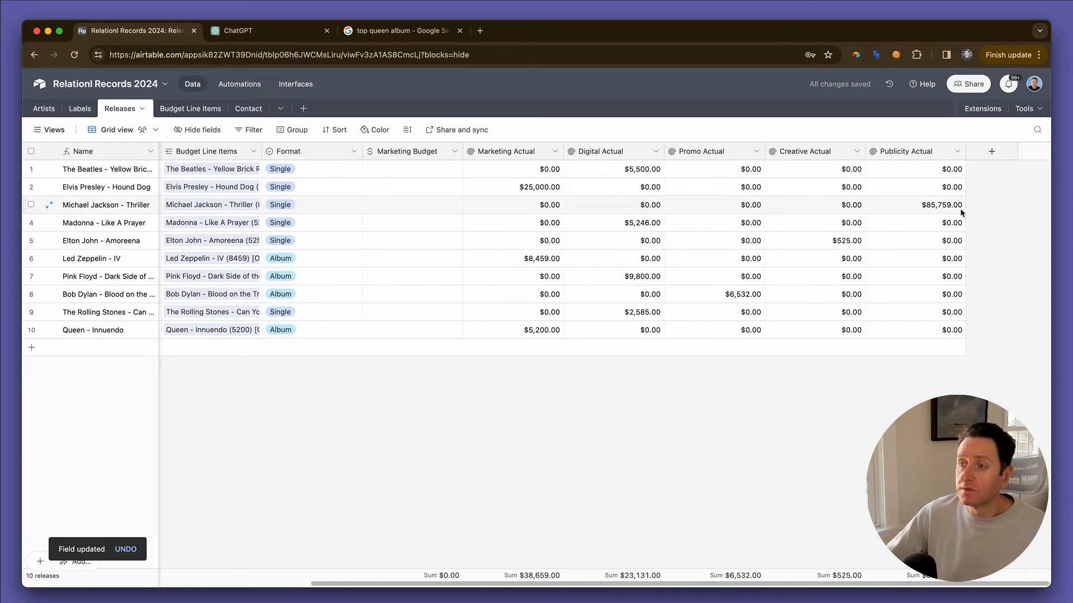
{"action": "double_click", "coordinate": [911, 152]}
{"action": "left_click", "coordinate": [827, 362]}
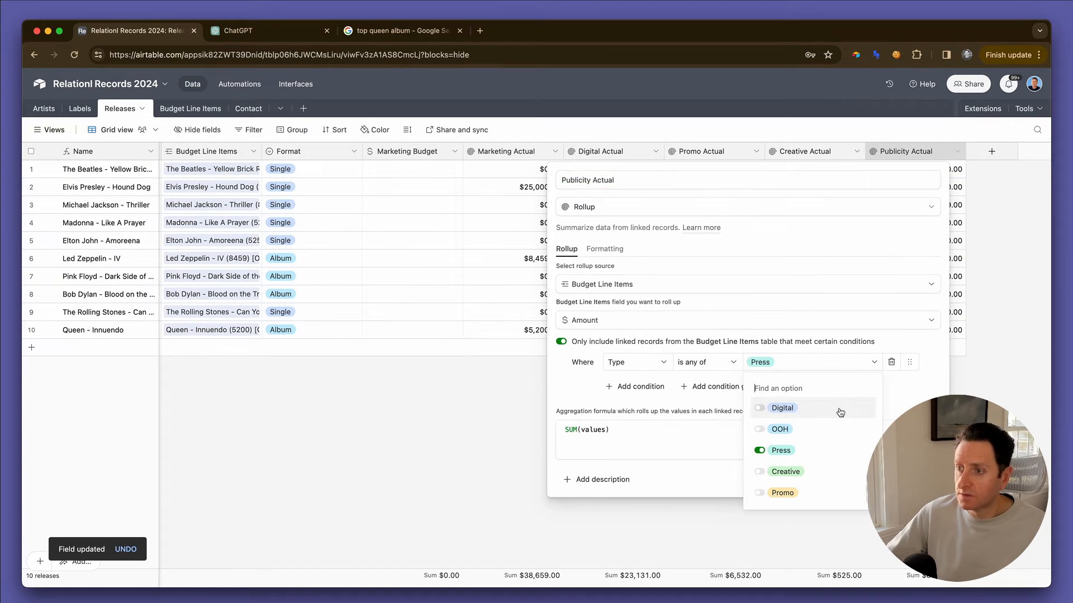
{"action": "left_click", "coordinate": [925, 479]}
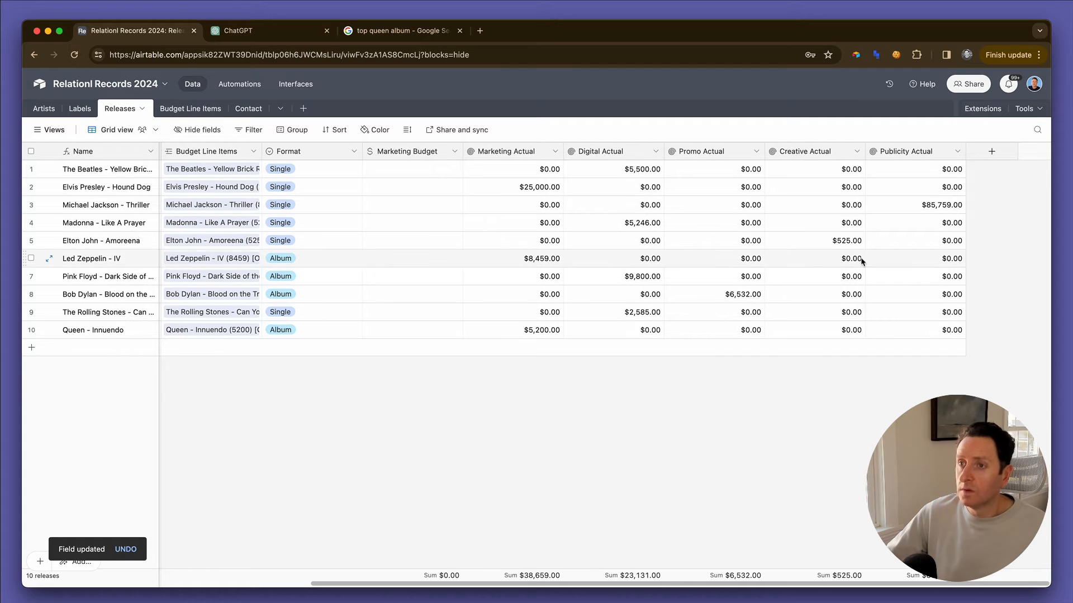
- Duplicate the Marketing Budget currency field, name the copy Digital Budget, and save it
{"action": "scroll", "coordinate": [829, 260], "scroll_direction": "left", "scroll_amount": 1}
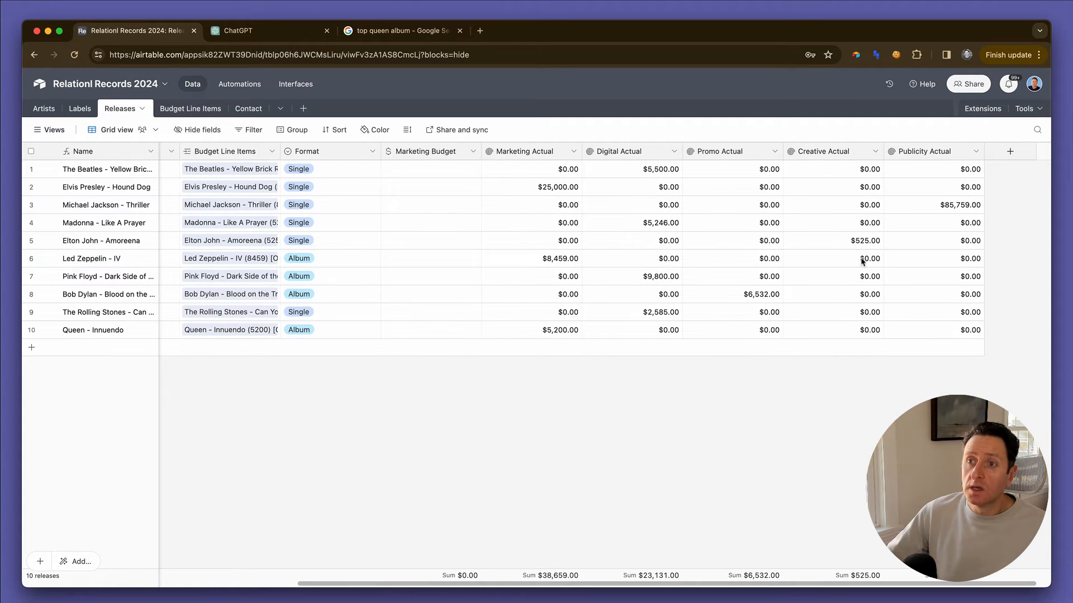
{"action": "left_click", "coordinate": [475, 151]}
{"action": "left_click", "coordinate": [479, 207]}
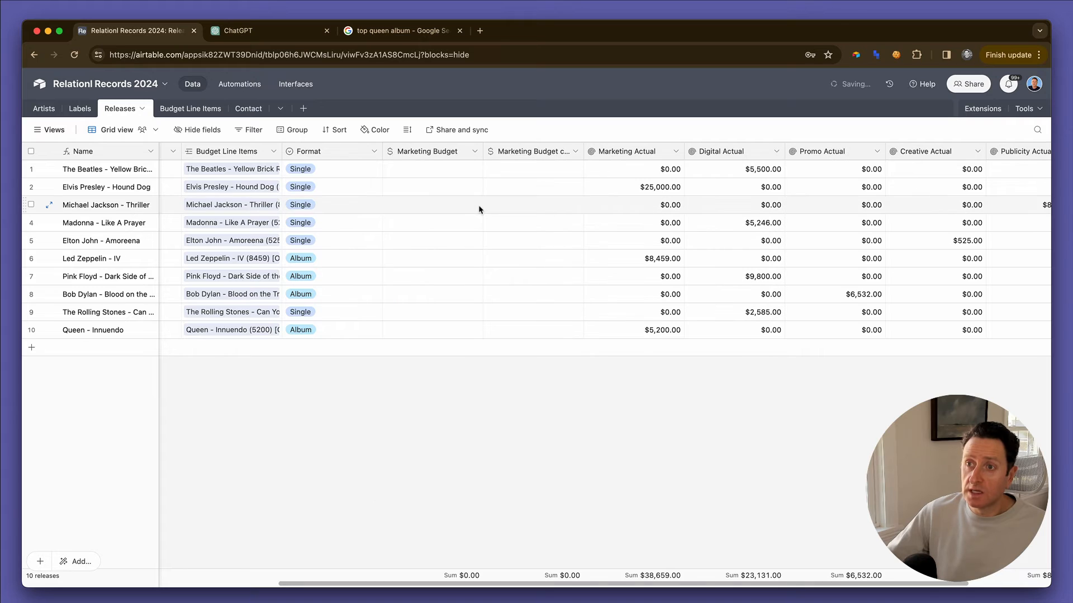
{"action": "double_click", "coordinate": [521, 150]}
{"action": "type", "text": "Di"}
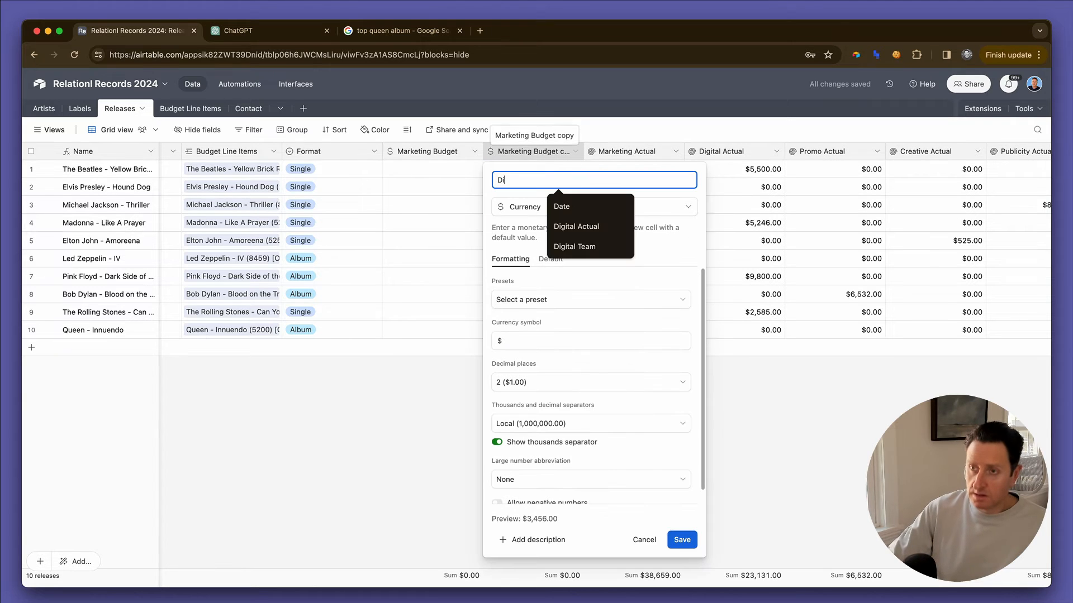
{"action": "type", "text": "gital Budget"}
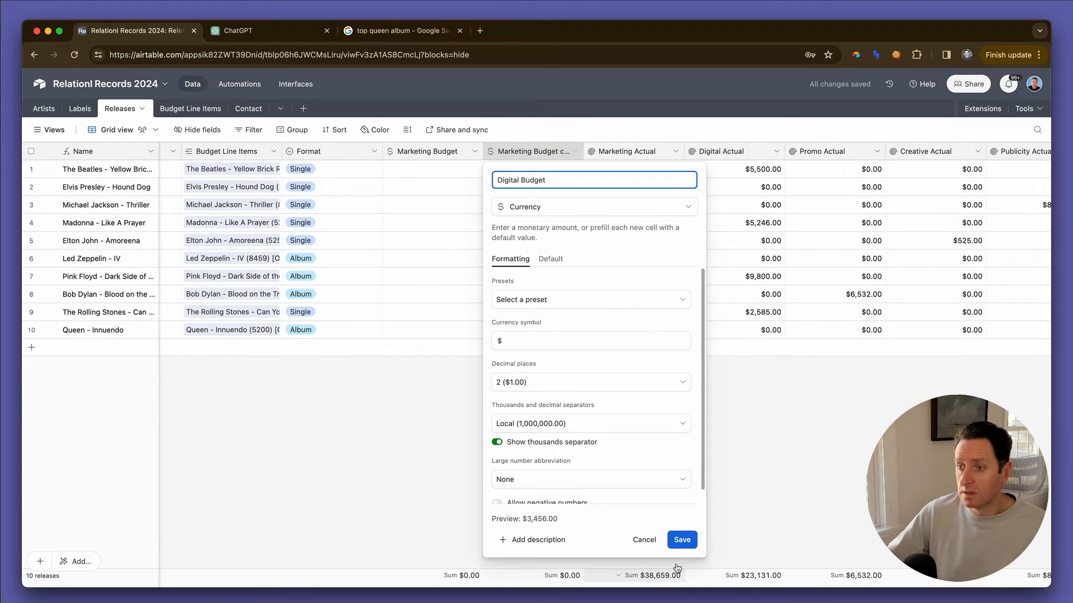
{"action": "left_click", "coordinate": [682, 539]}
- Duplicate the Digital Budget currency field, name the copy Promo Budget, and save it
{"action": "left_click", "coordinate": [575, 151]}
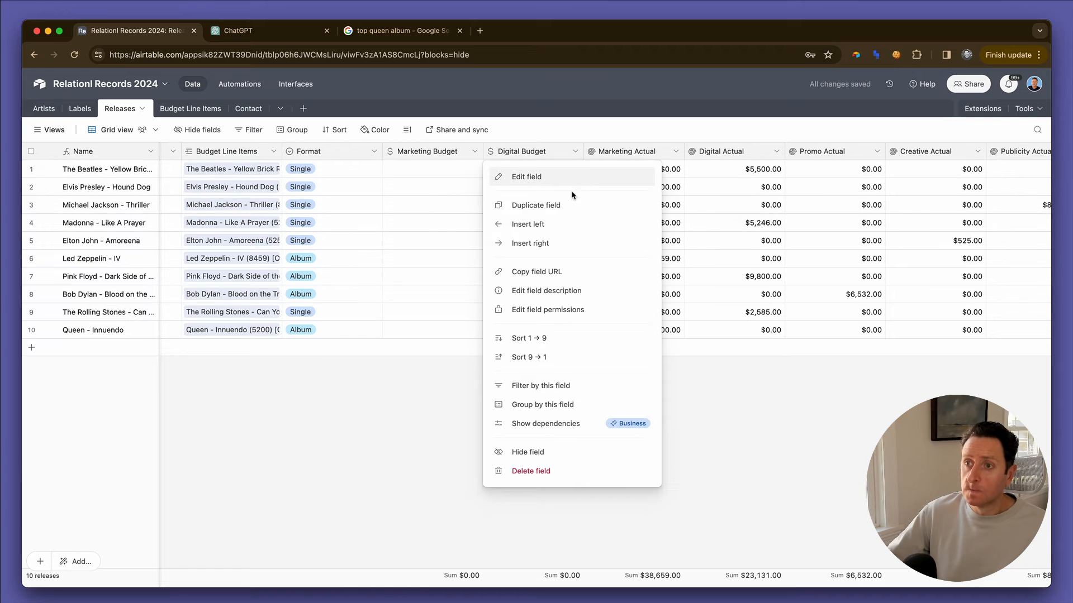
{"action": "left_click", "coordinate": [566, 205]}
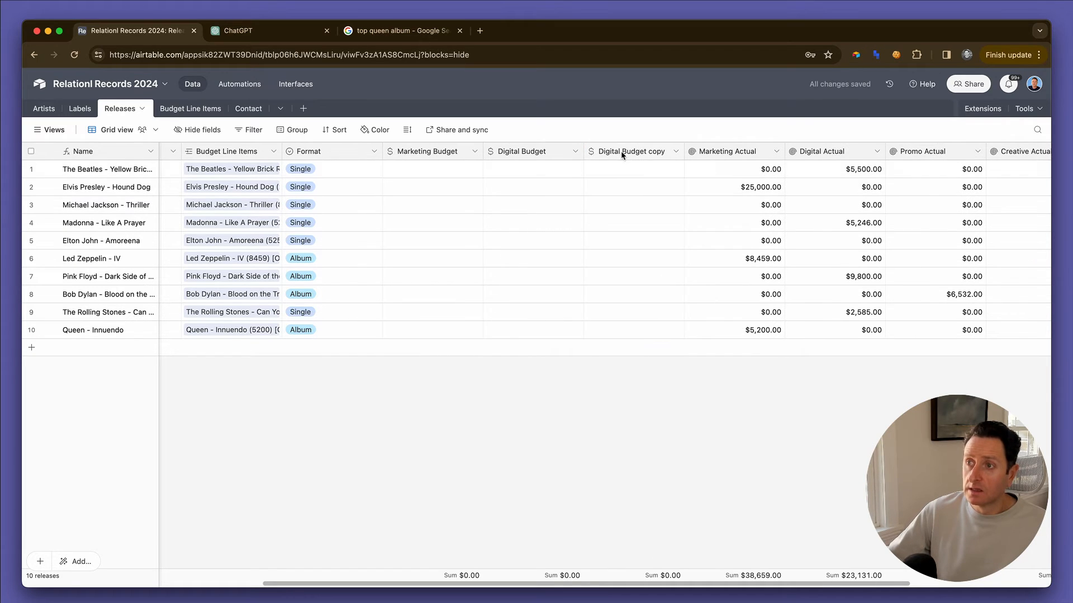
{"action": "double_click", "coordinate": [622, 151]}
{"action": "type", "text": "Promo Budget"}
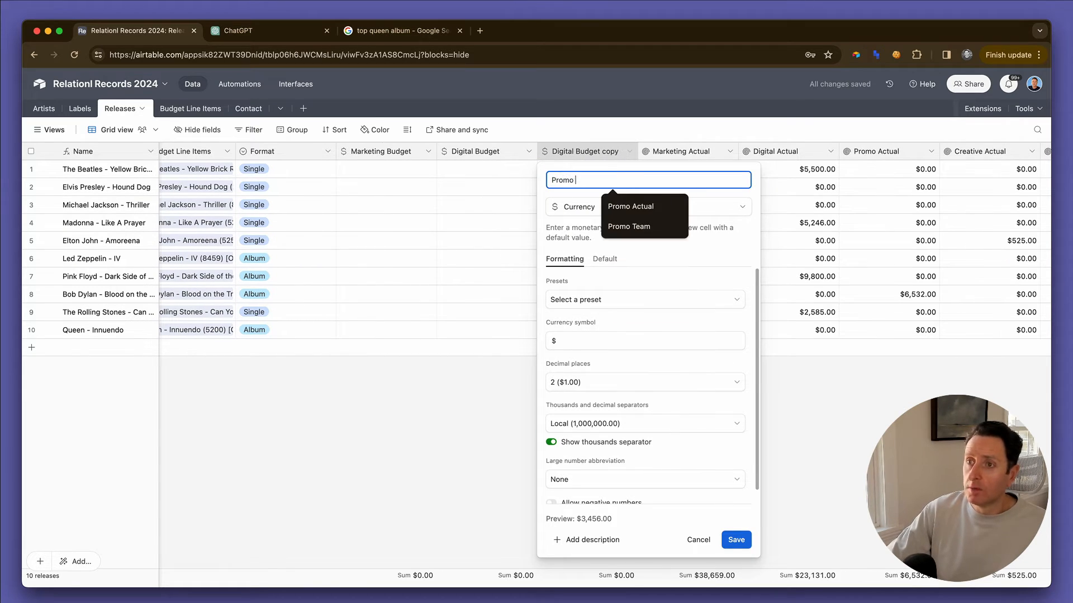
{"action": "left_click", "coordinate": [736, 539]}
- Duplicate the Promo Budget currency field, name the copy Creative Budget, and save it
{"action": "left_click", "coordinate": [630, 150]}
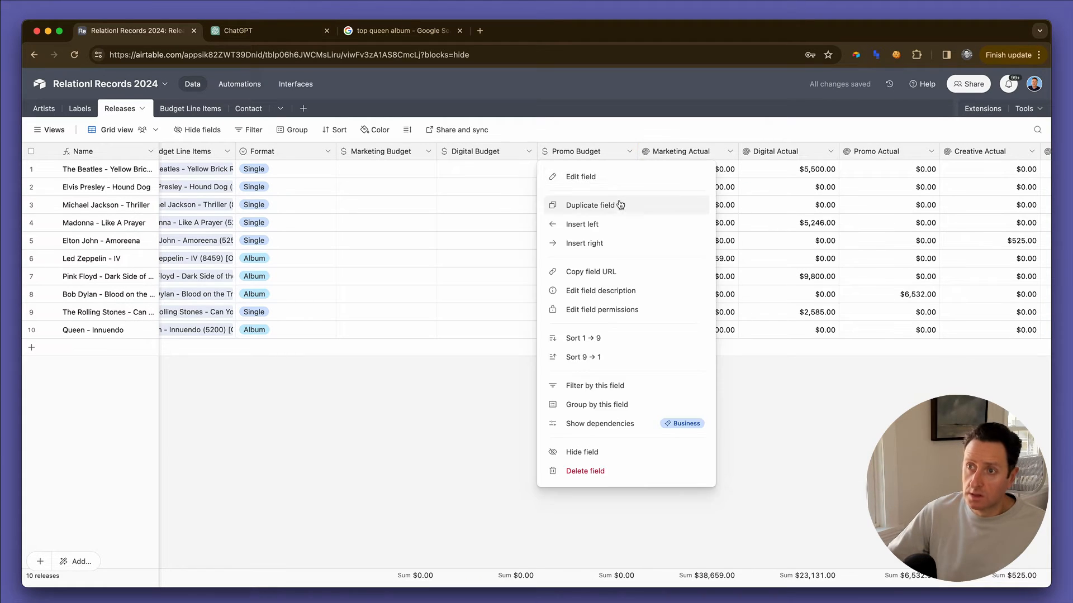
{"action": "left_click", "coordinate": [619, 208]}
{"action": "double_click", "coordinate": [695, 154]}
{"action": "type", "text": "Create"}
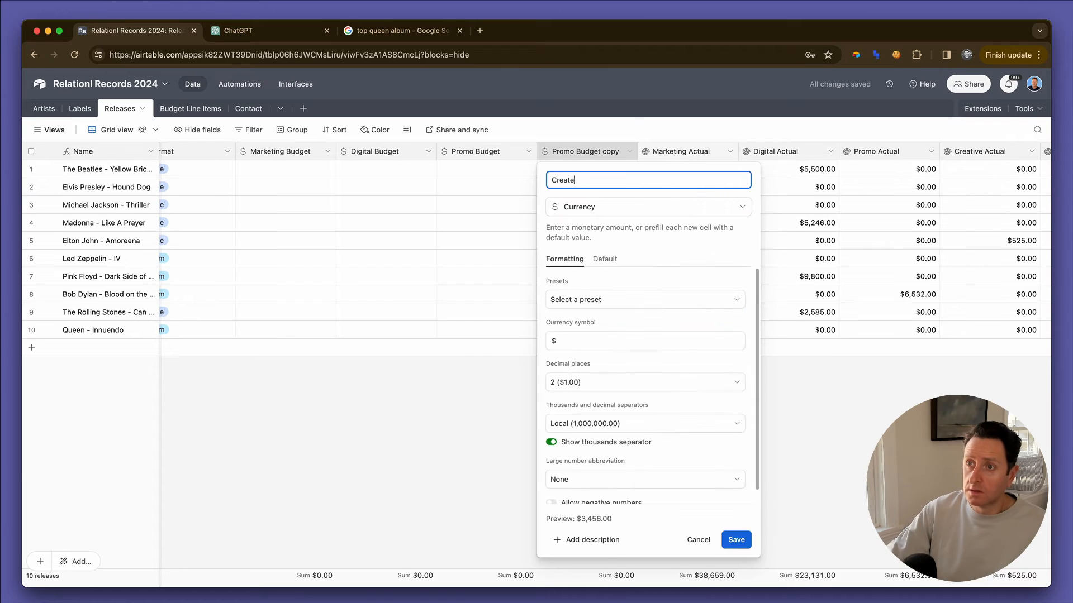
{"action": "key", "text": "BackSpace"}
{"action": "type", "text": "ive Budget"}
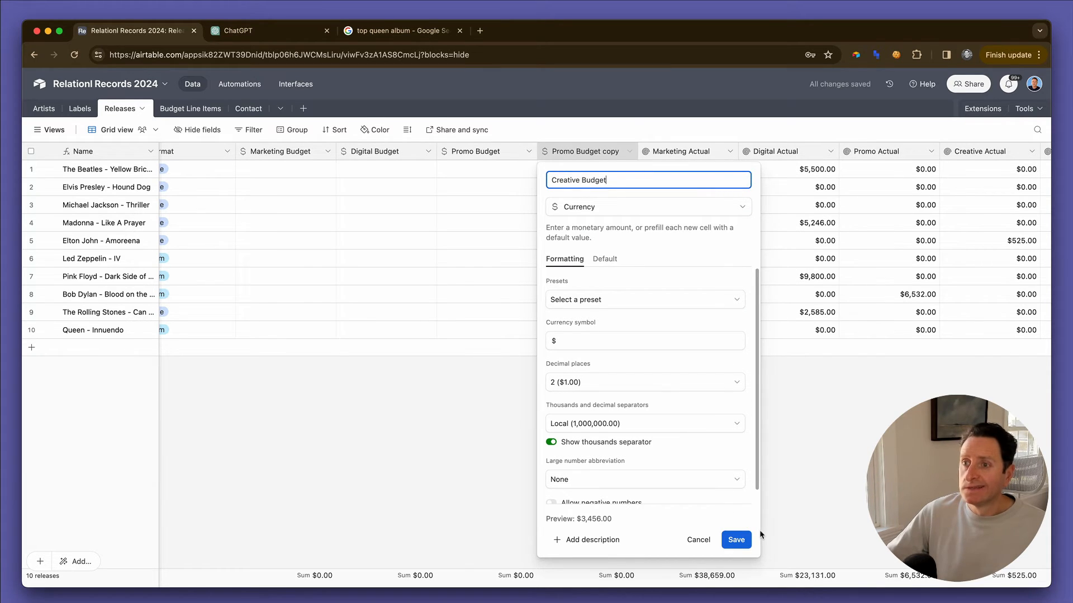
{"action": "left_click", "coordinate": [736, 540]}
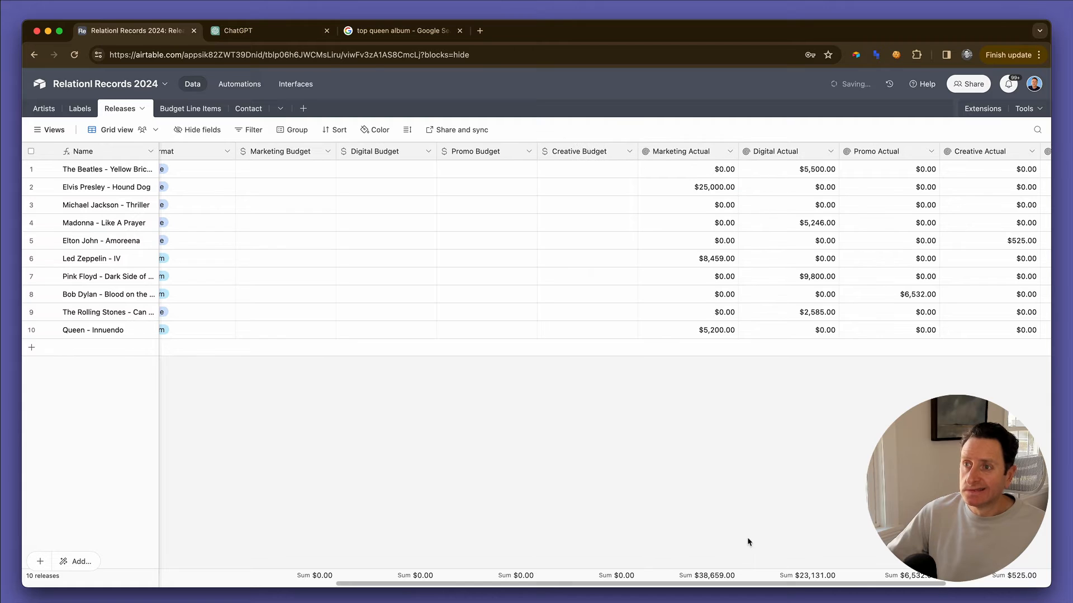
- Duplicate the Creative Budget currency field, name the copy Publicity Budget, and save it
{"action": "scroll", "coordinate": [700, 287], "scroll_direction": "right", "scroll_amount": 2}
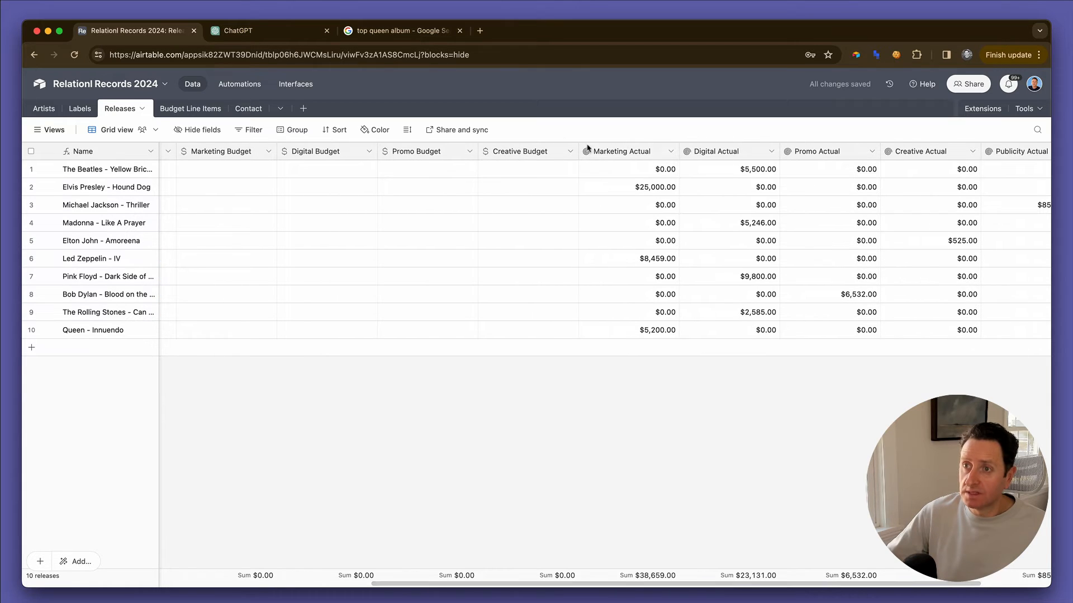
{"action": "left_click", "coordinate": [570, 151]}
{"action": "left_click", "coordinate": [561, 204]}
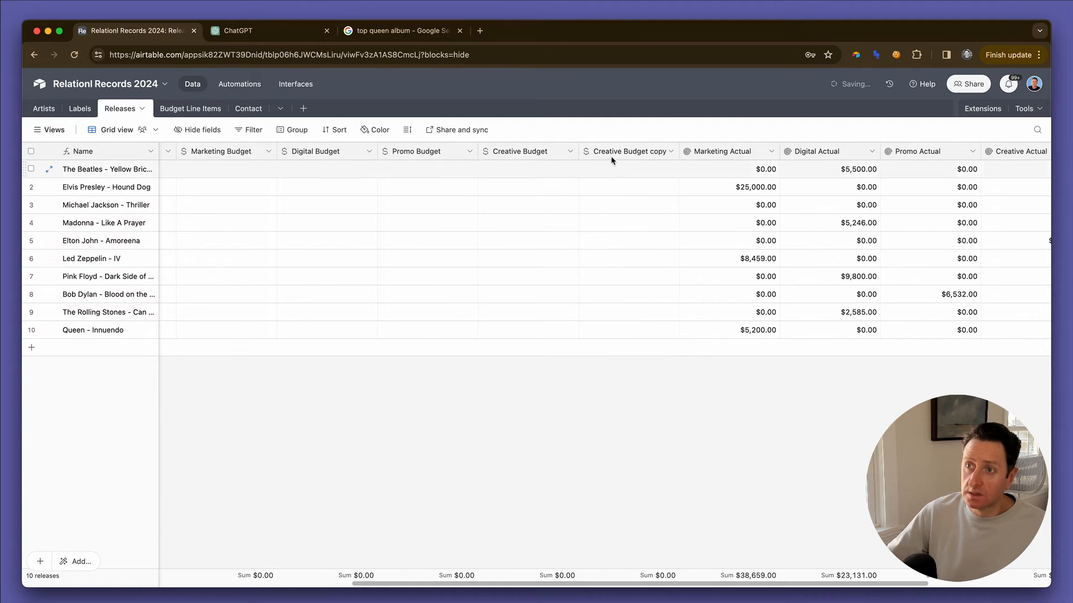
{"action": "type", "text": "Publicity "}
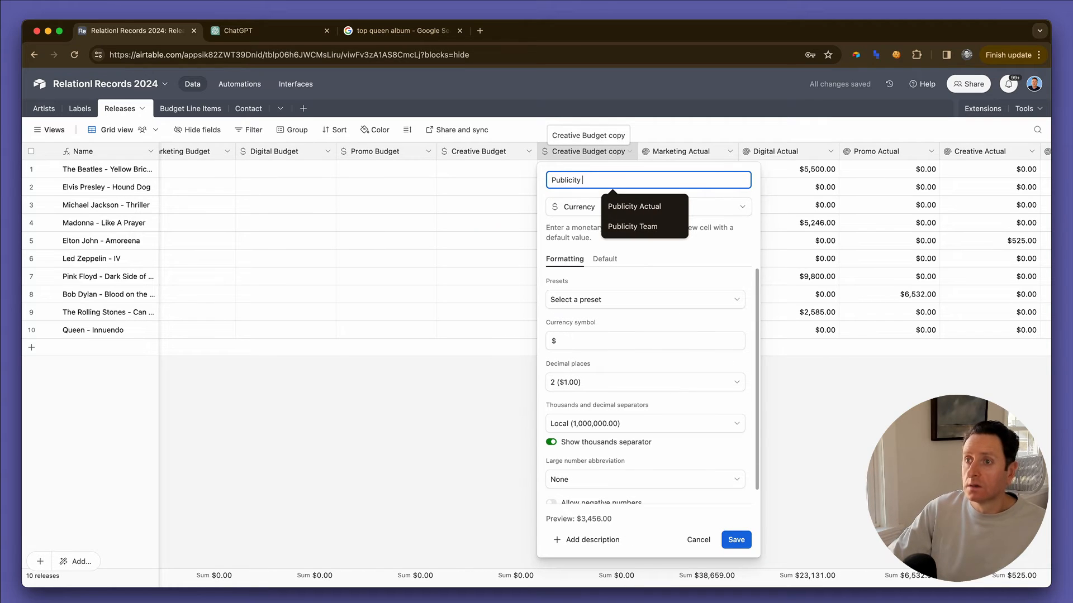
{"action": "type", "text": "UB"}
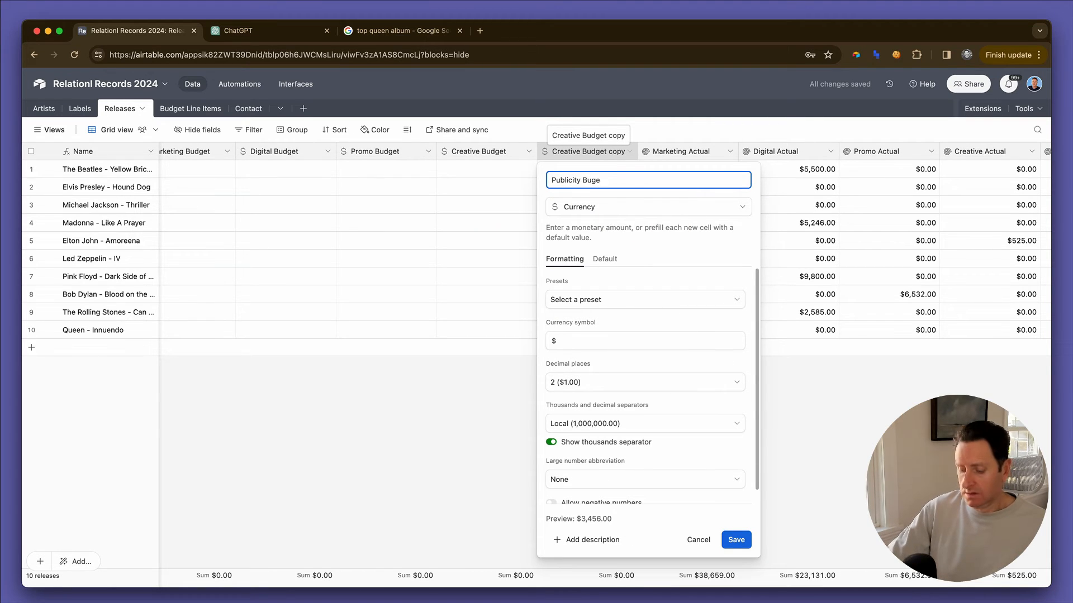
{"action": "type", "text": "t"}
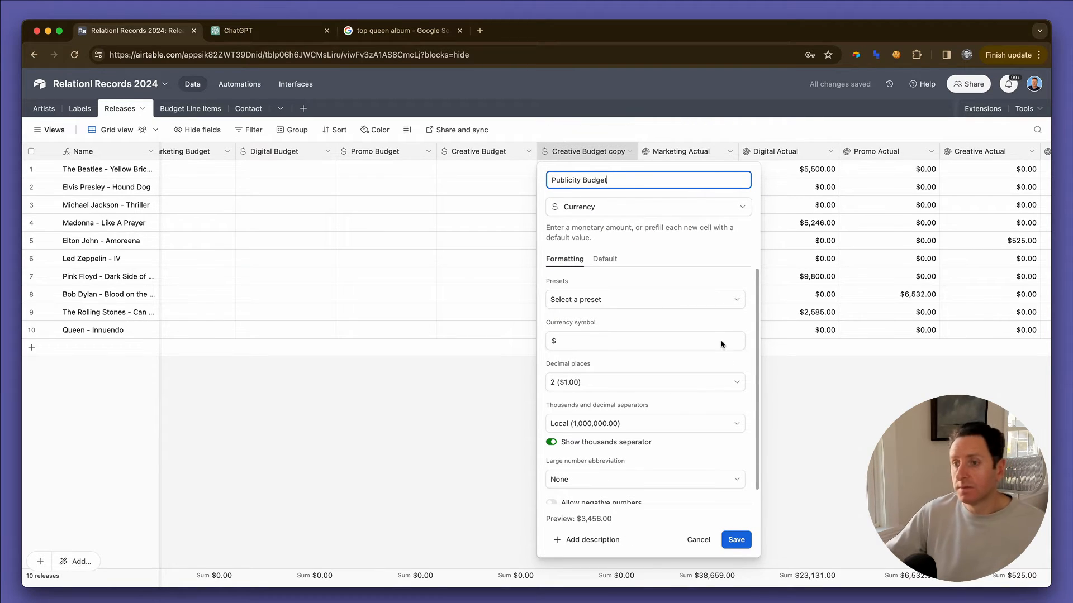
{"action": "left_click", "coordinate": [736, 540]}
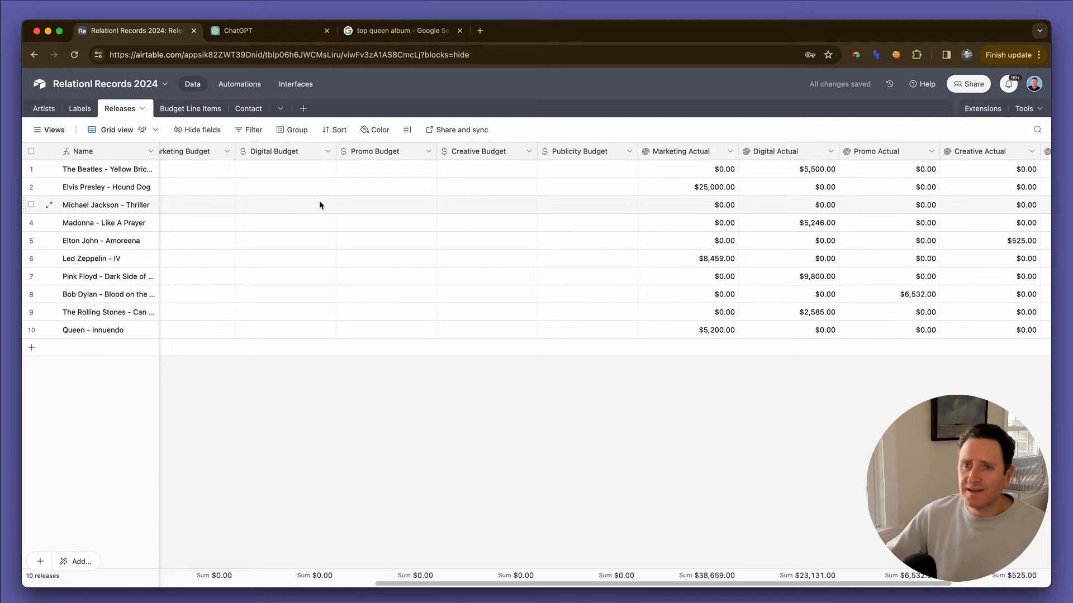
- Start building a new interface for the base and name it Relationl Records
{"action": "left_click", "coordinate": [289, 88]}
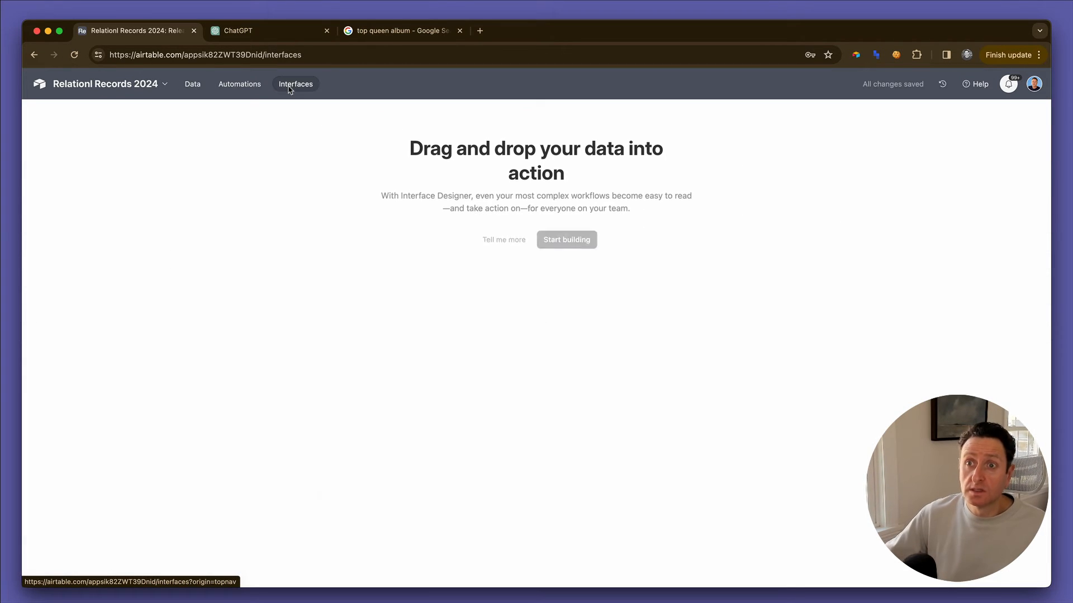
{"action": "left_click", "coordinate": [557, 241]}
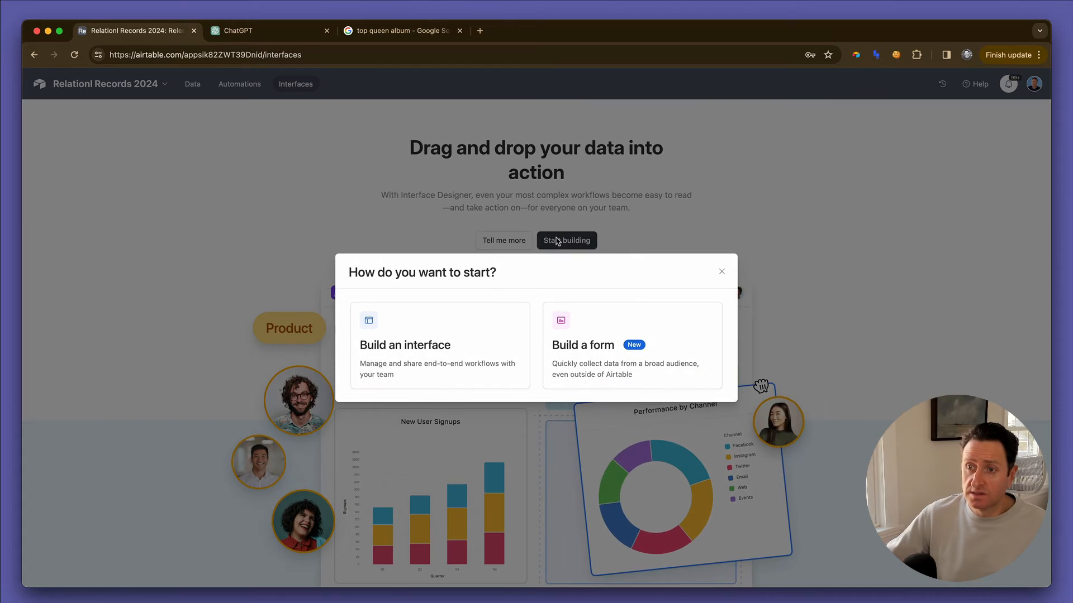
{"action": "left_click", "coordinate": [483, 342]}
{"action": "double_click", "coordinate": [478, 283]}
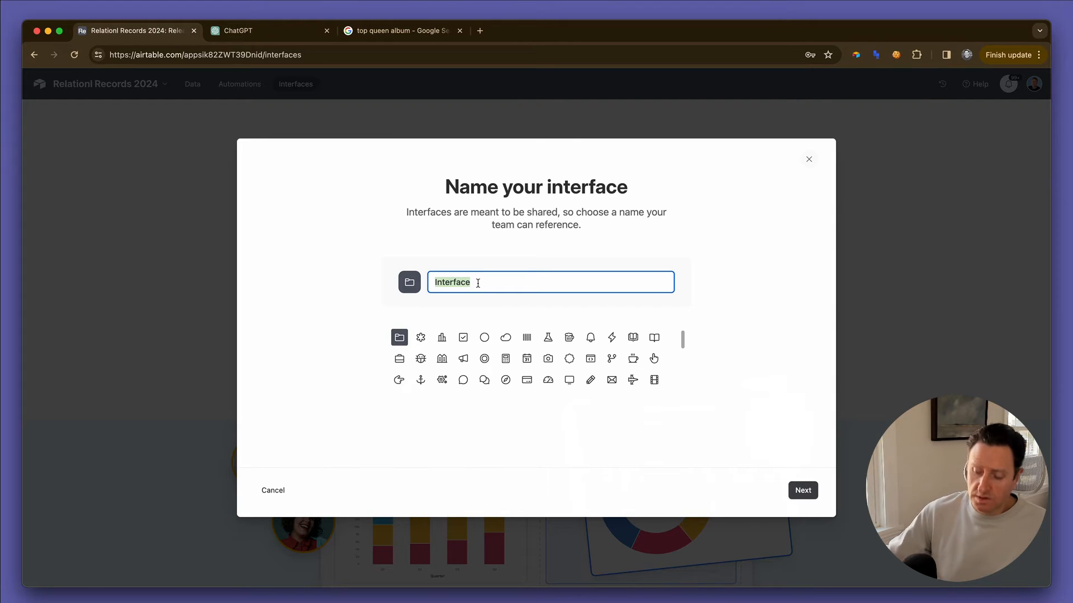
{"action": "type", "text": "Relation"}
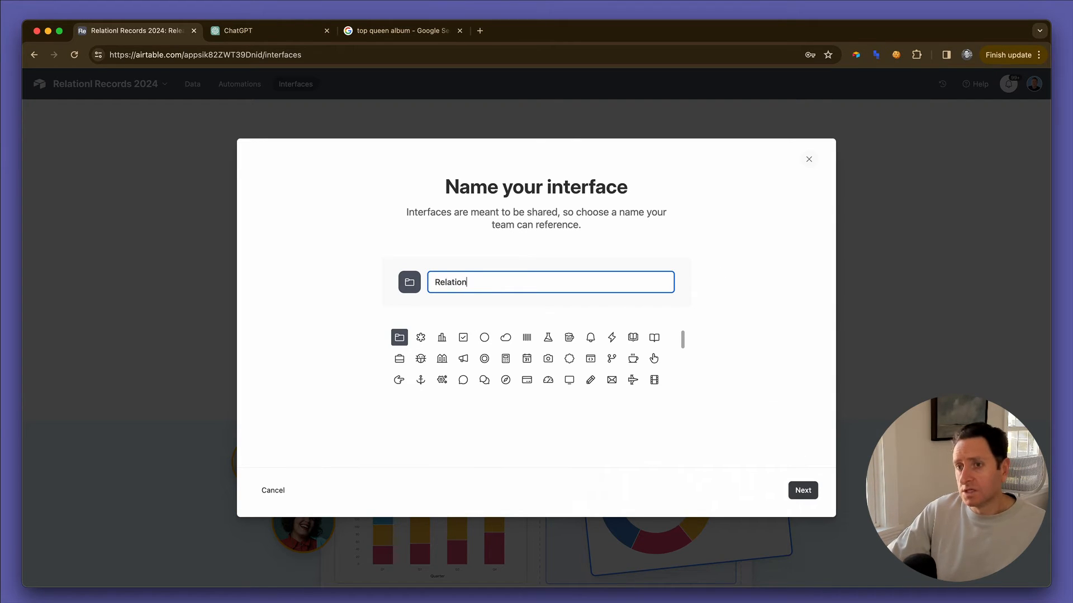
{"action": "type", "text": "l Records"}
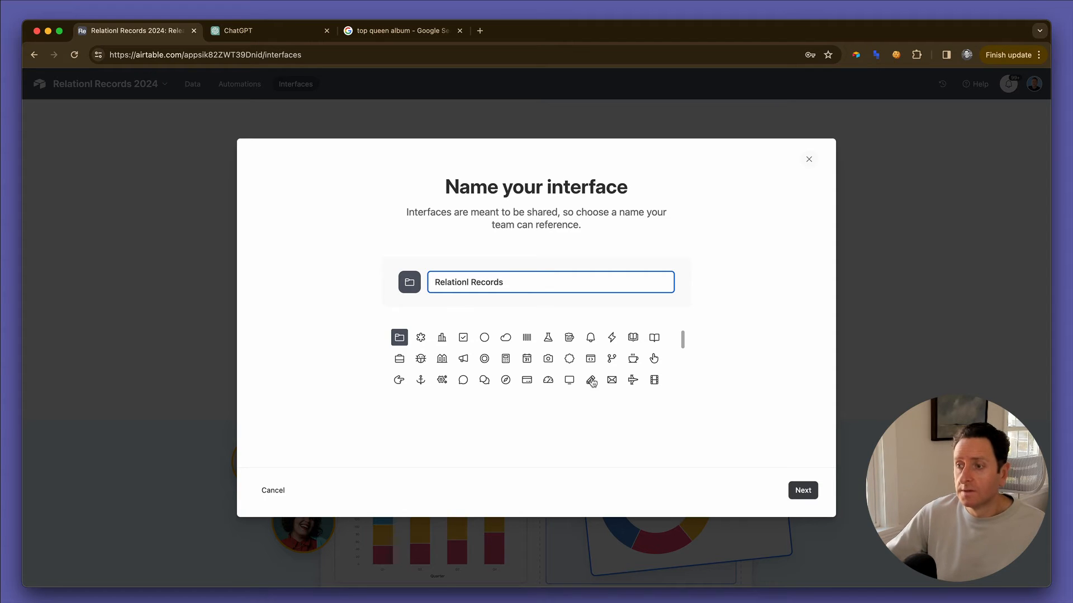
{"action": "left_click", "coordinate": [816, 490]}
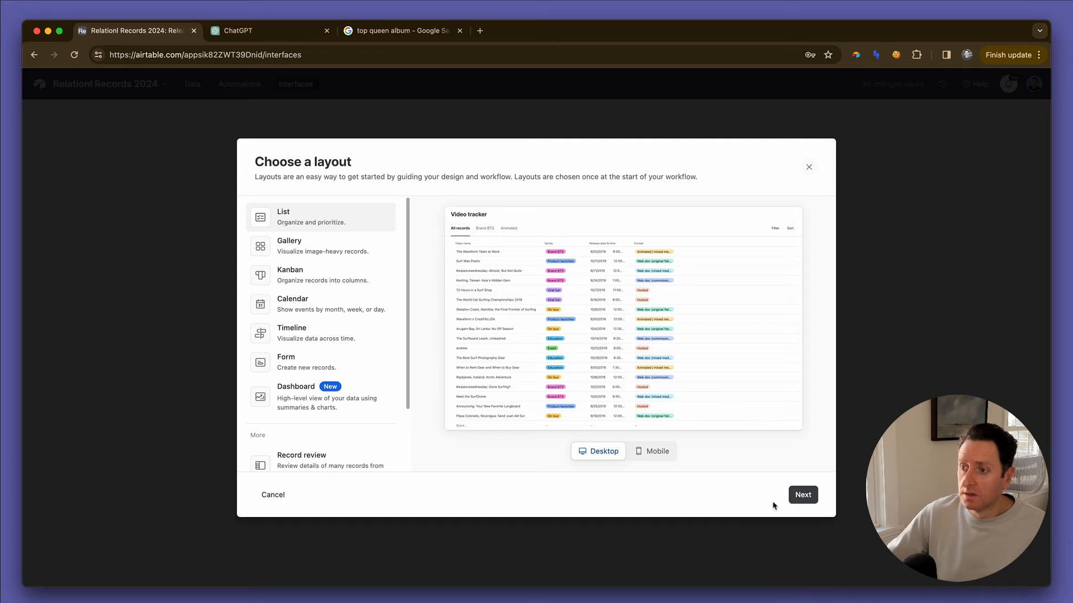
- Create the interface's first page with the List layout connected to the Artists table
{"action": "left_click", "coordinate": [803, 497]}
{"action": "left_click", "coordinate": [323, 229]}
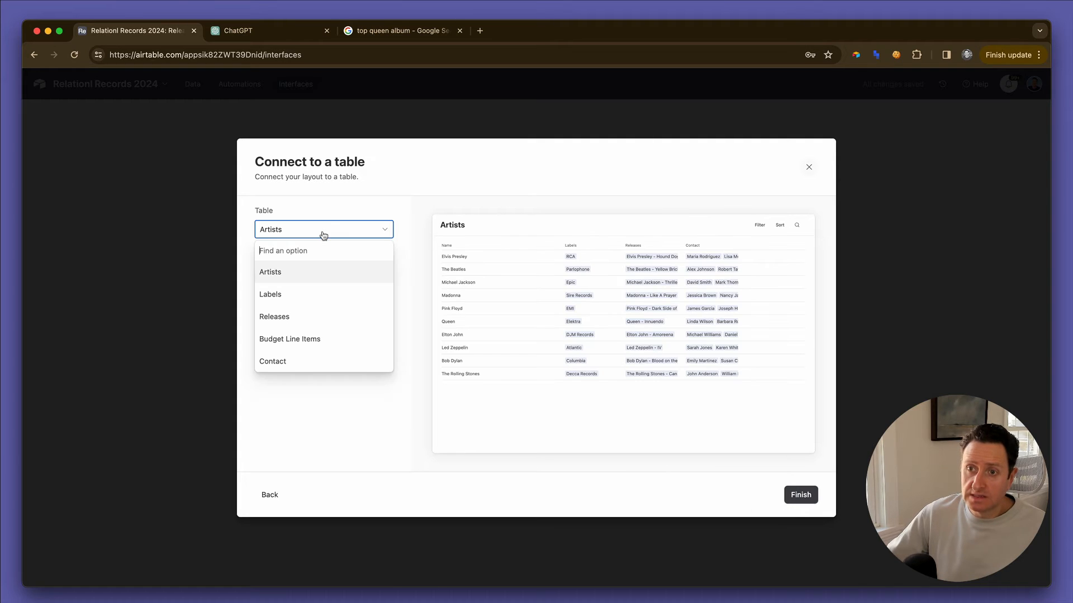
{"action": "left_click", "coordinate": [320, 272]}
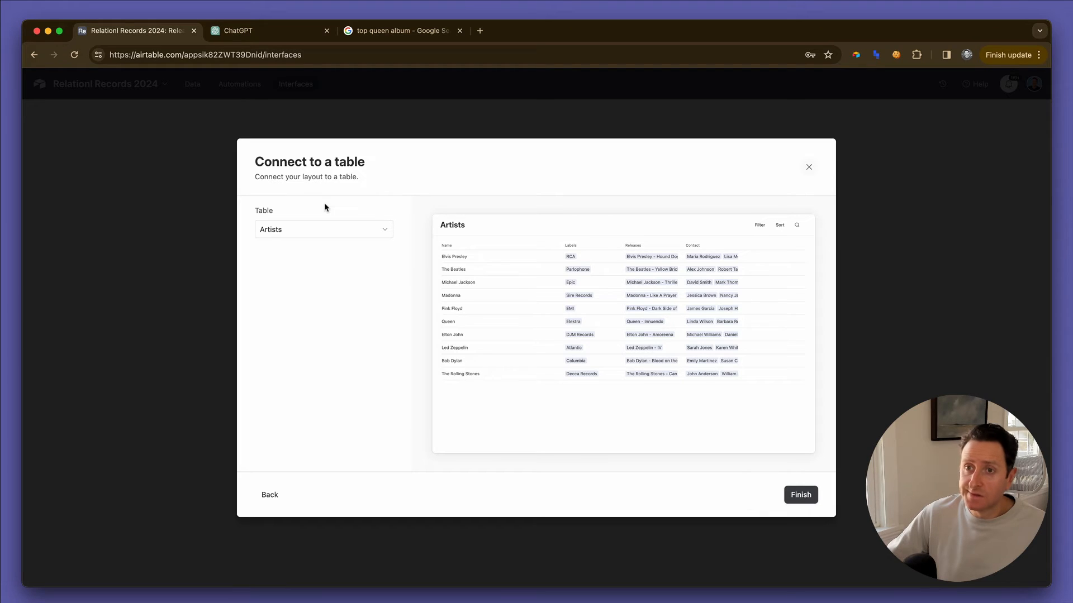
{"action": "left_click", "coordinate": [324, 237]}
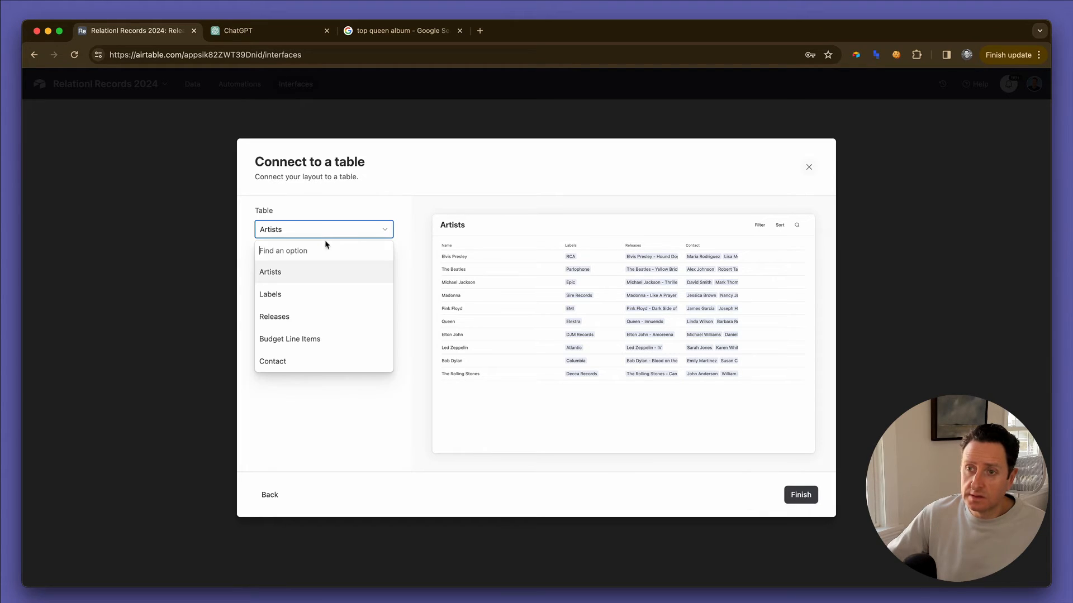
{"action": "left_click", "coordinate": [802, 502]}
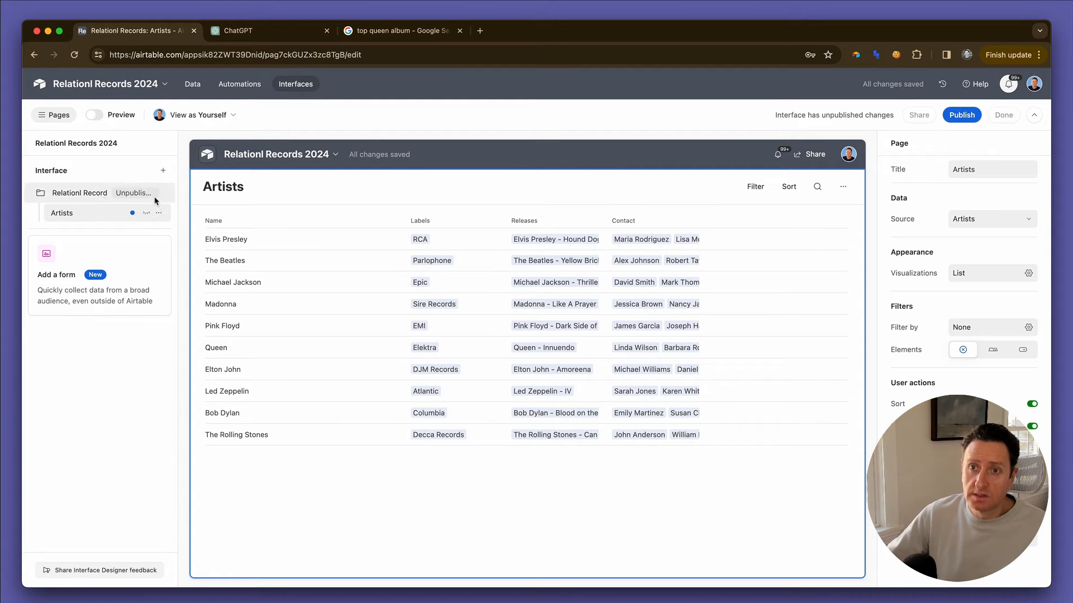
- Add a List layout page connected to the Labels table to the Relationl Records interface
{"action": "left_click", "coordinate": [150, 193]}
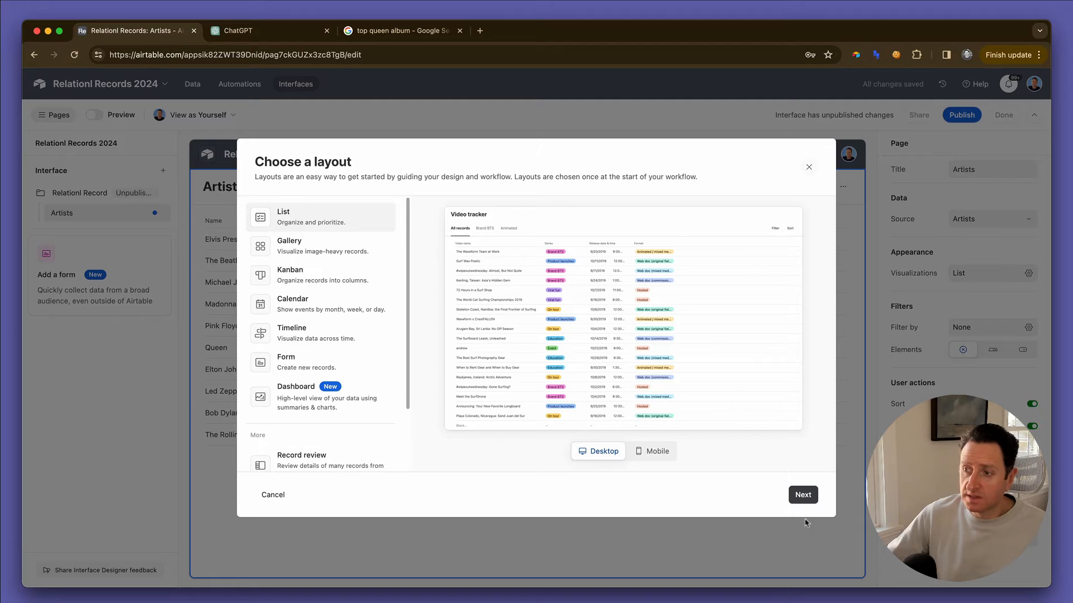
{"action": "left_click", "coordinate": [813, 493]}
{"action": "left_click", "coordinate": [357, 235]}
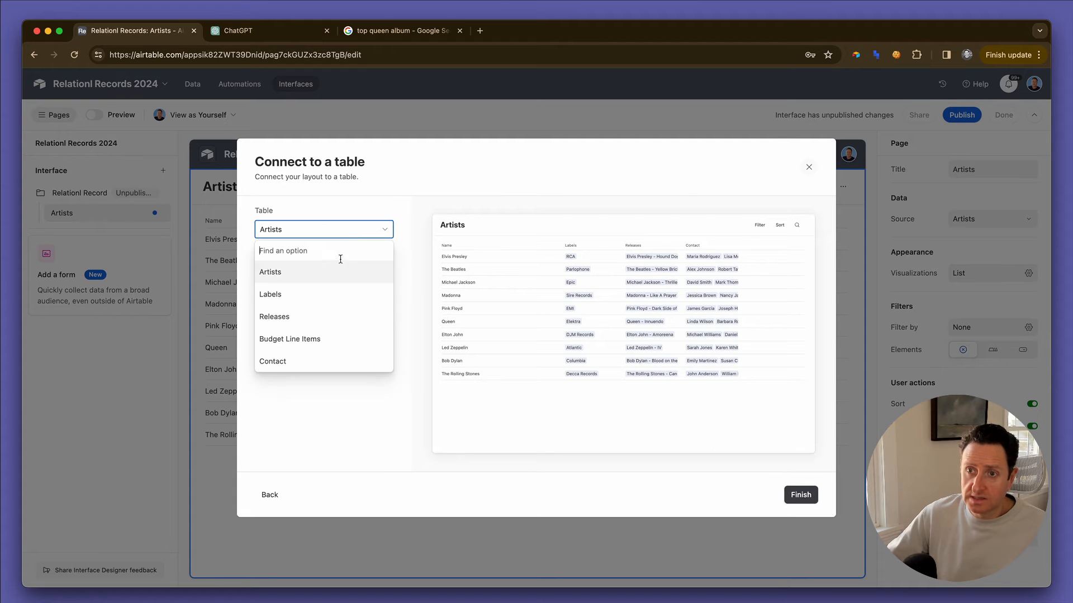
{"action": "left_click", "coordinate": [328, 295]}
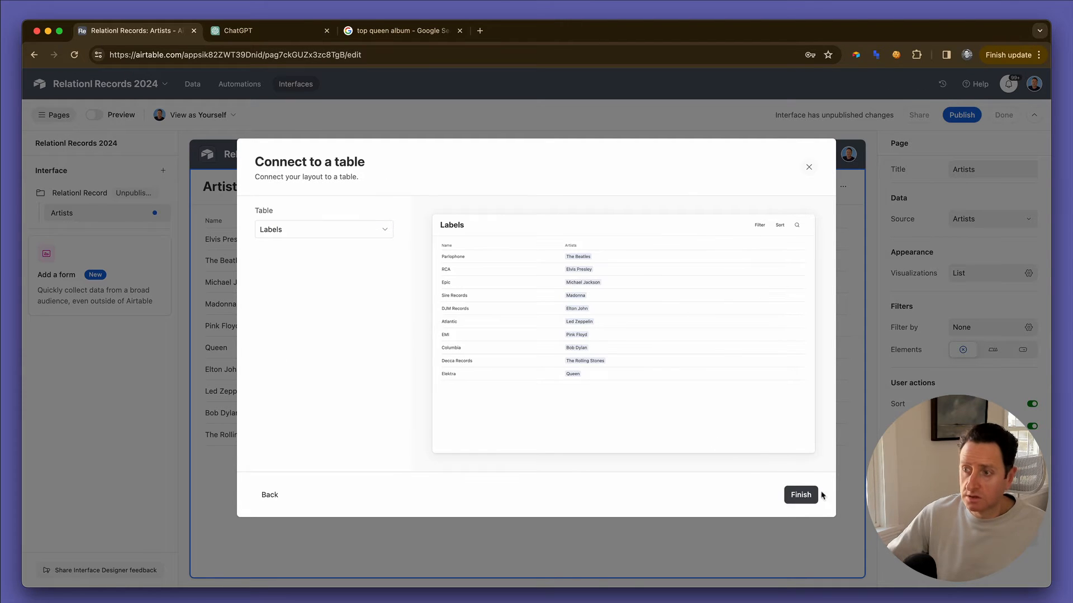
{"action": "left_click", "coordinate": [805, 495]}
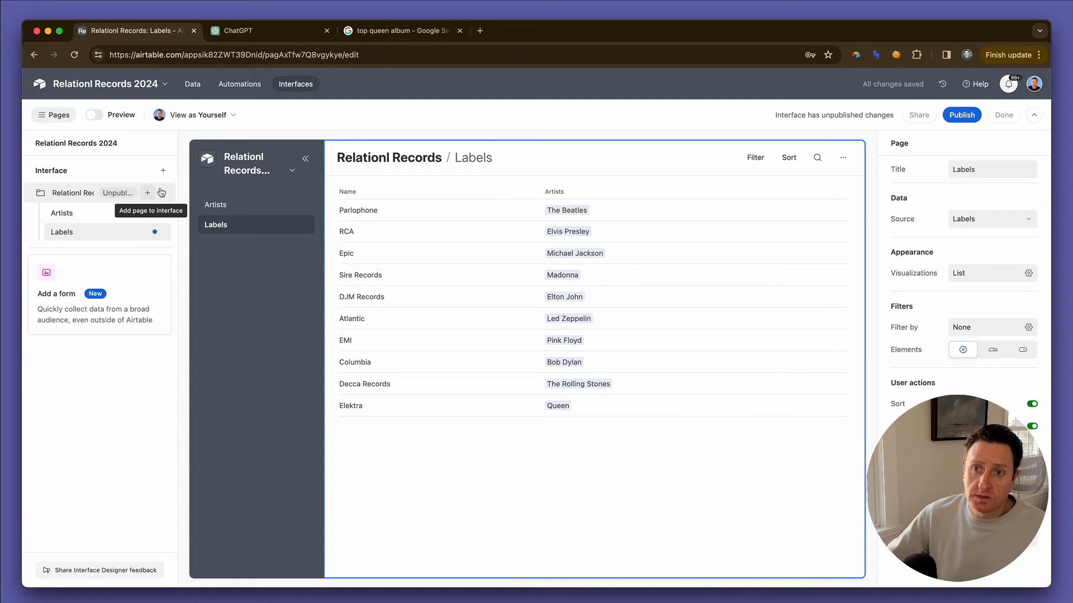
- Add a List layout page connected to the Releases table to the Relationl Records interface
{"action": "left_click", "coordinate": [148, 193]}
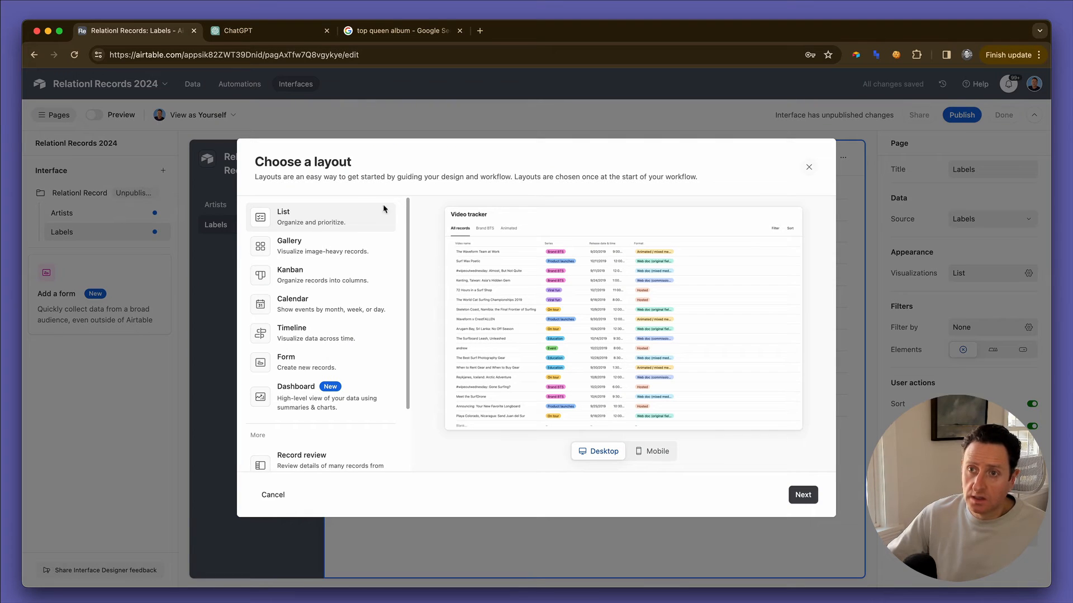
{"action": "left_click", "coordinate": [803, 497]}
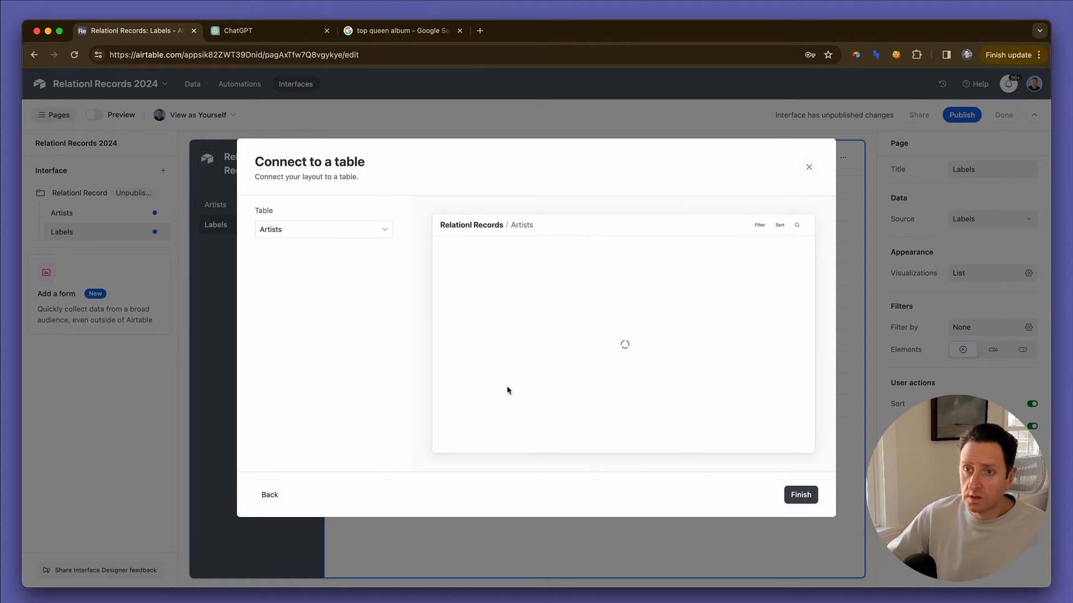
{"action": "left_click", "coordinate": [348, 231]}
{"action": "left_click", "coordinate": [317, 315]}
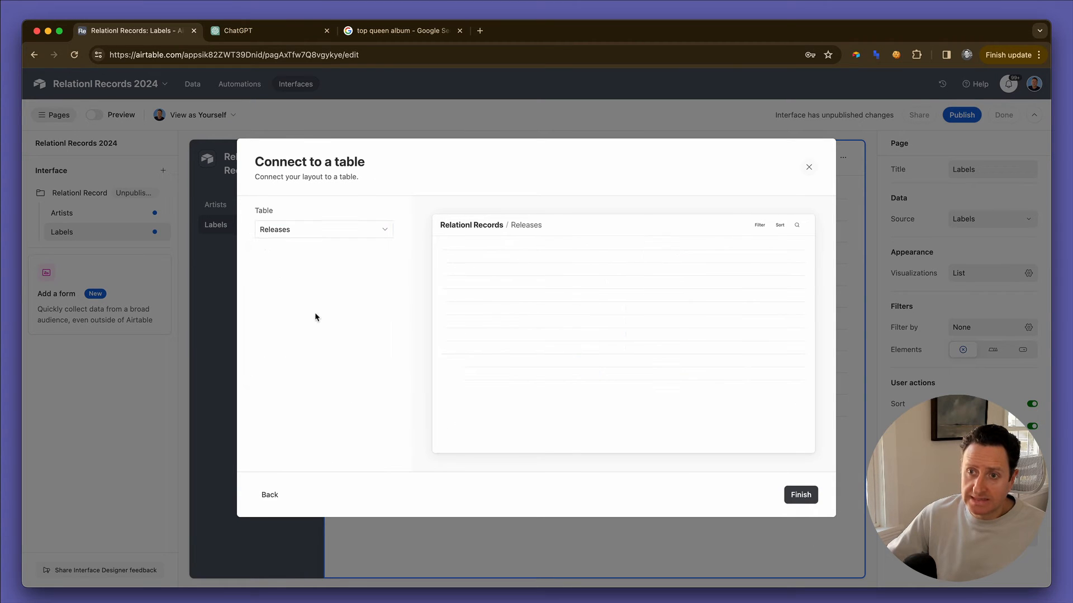
{"action": "left_click", "coordinate": [800, 495]}
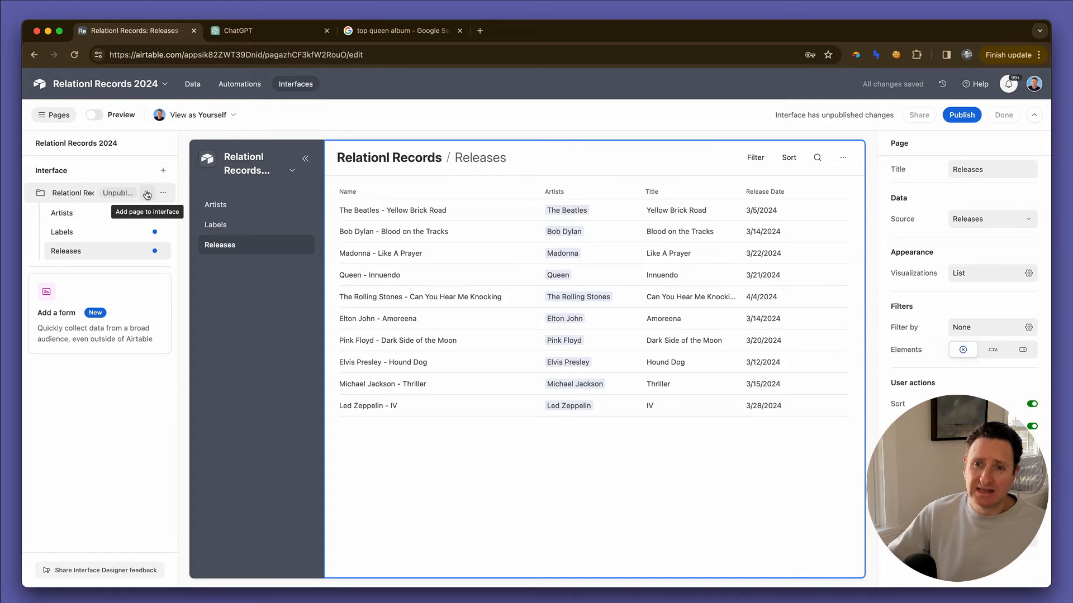
- Start a new page in the Relationl Records interface using the Record review layout
{"action": "left_click", "coordinate": [147, 194]}
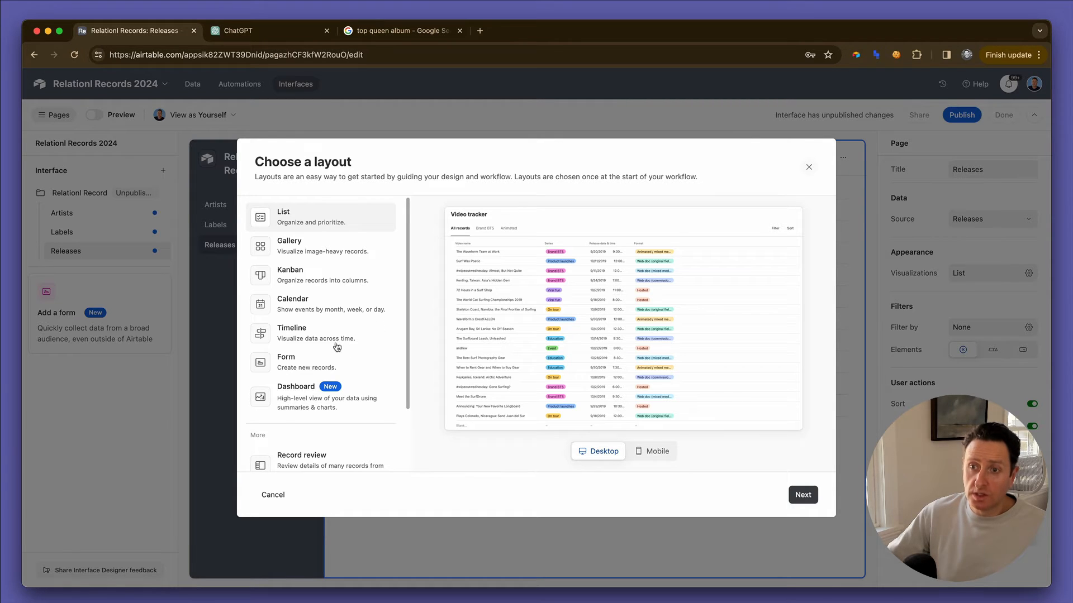
{"action": "scroll", "coordinate": [314, 386], "scroll_direction": "down", "scroll_amount": 3}
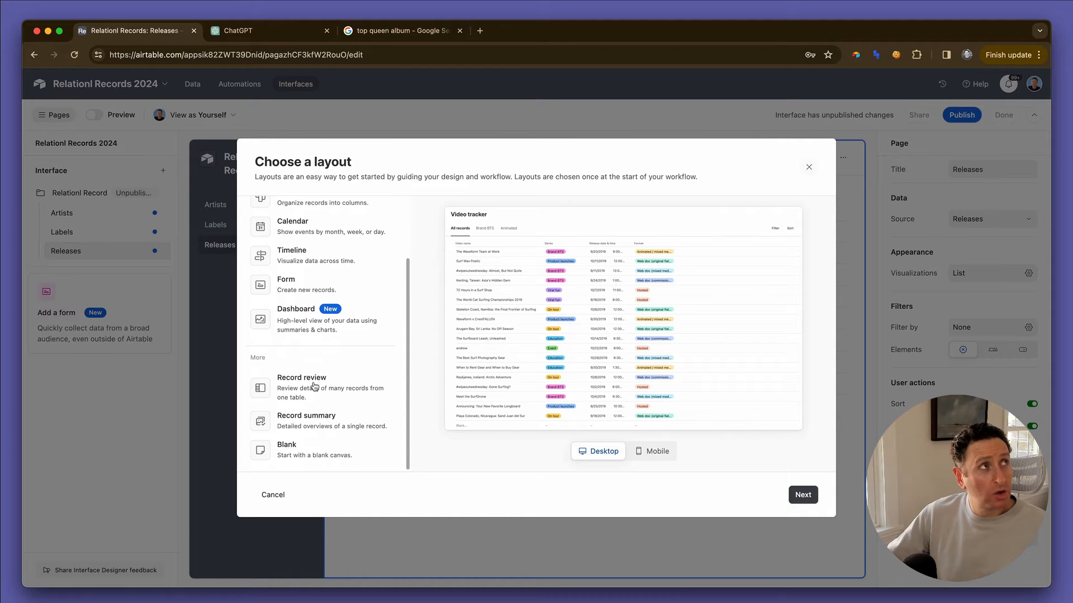
{"action": "left_click", "coordinate": [315, 385]}
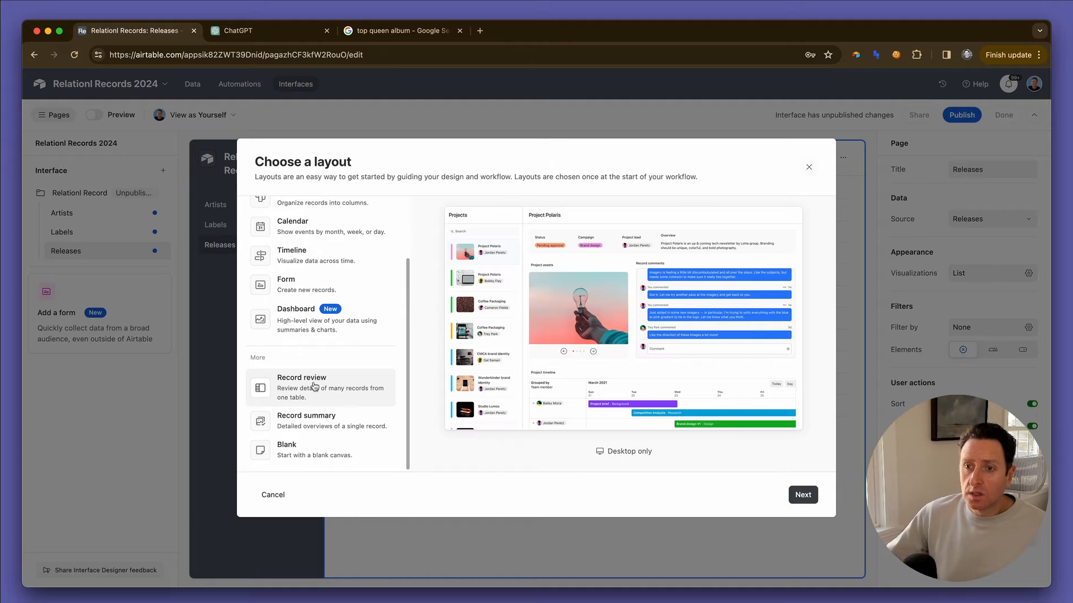
{"action": "scroll", "coordinate": [315, 385], "scroll_direction": "up", "scroll_amount": 3}
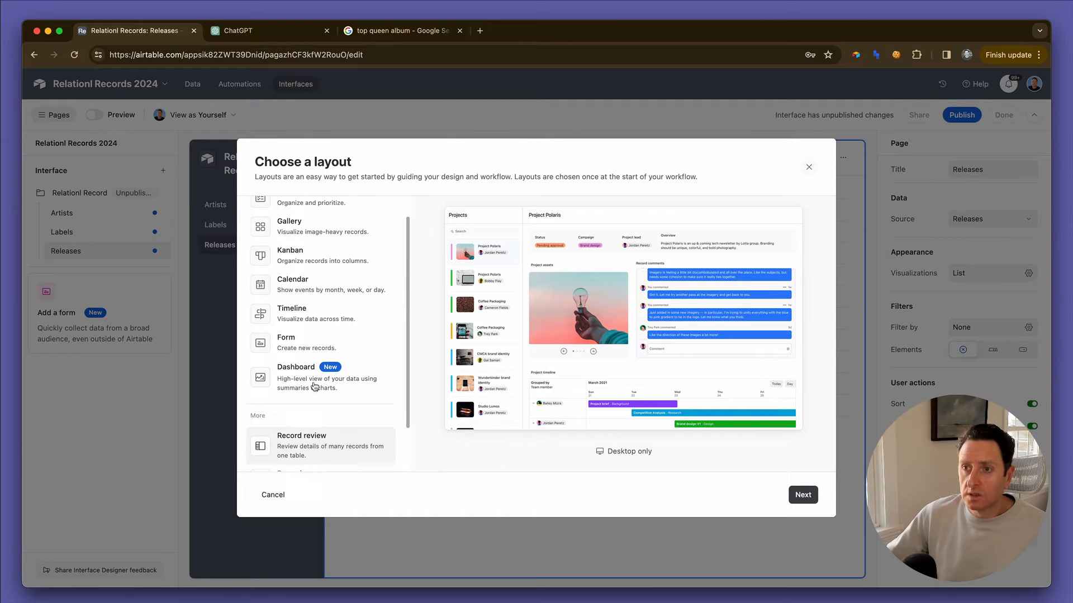
{"action": "scroll", "coordinate": [315, 385], "scroll_direction": "down", "scroll_amount": 3}
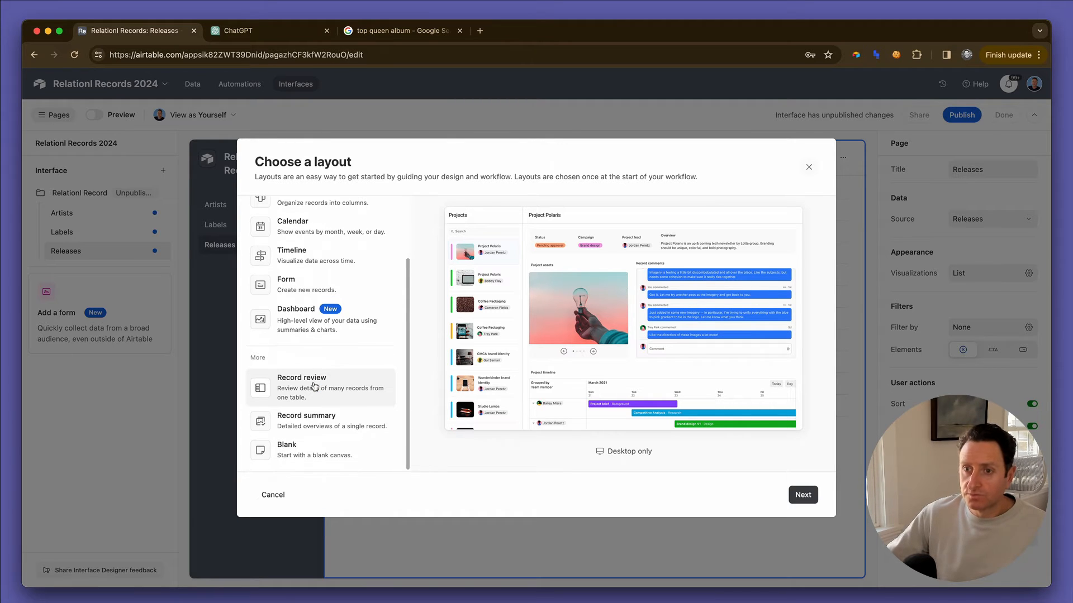
{"action": "left_click", "coordinate": [801, 498]}
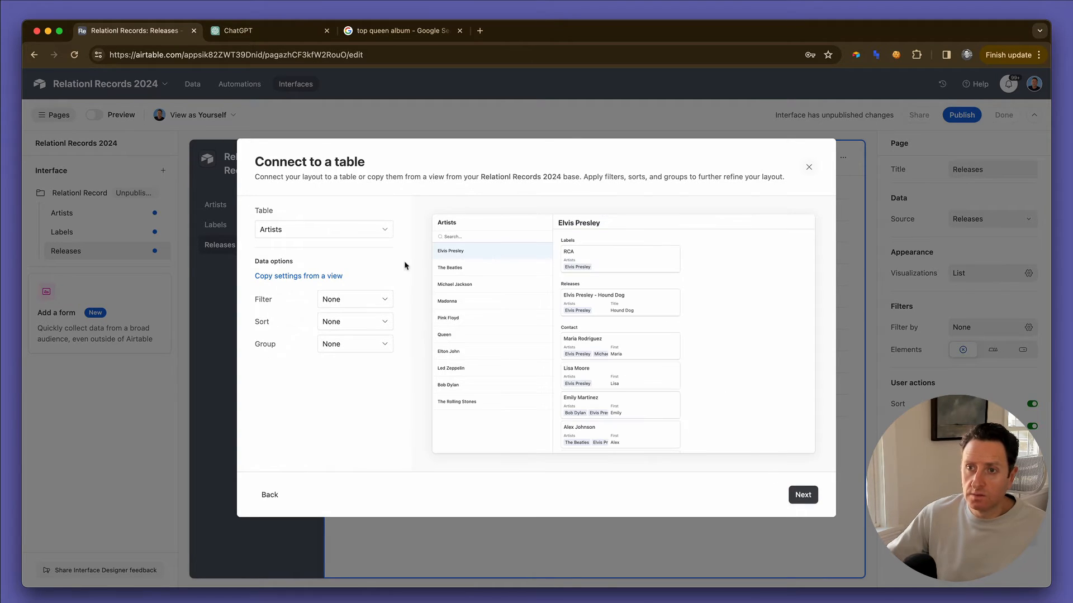
- Connect the new page to the Budget Line Items table, keep the suggested elements and name it Budget Items
{"action": "left_click", "coordinate": [332, 231]}
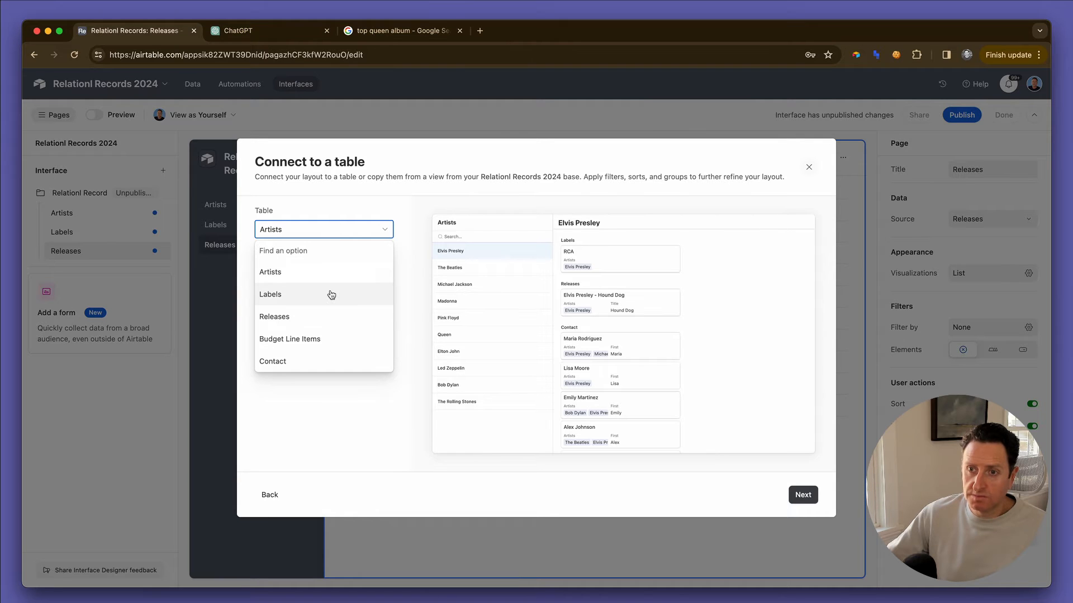
{"action": "left_click", "coordinate": [330, 339]}
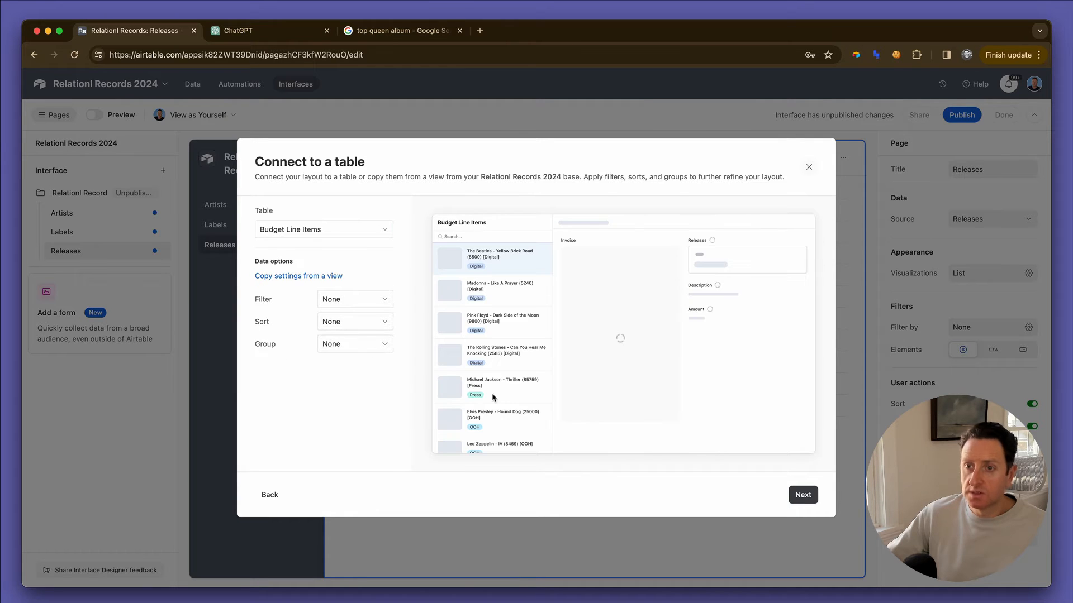
{"action": "left_click", "coordinate": [804, 496]}
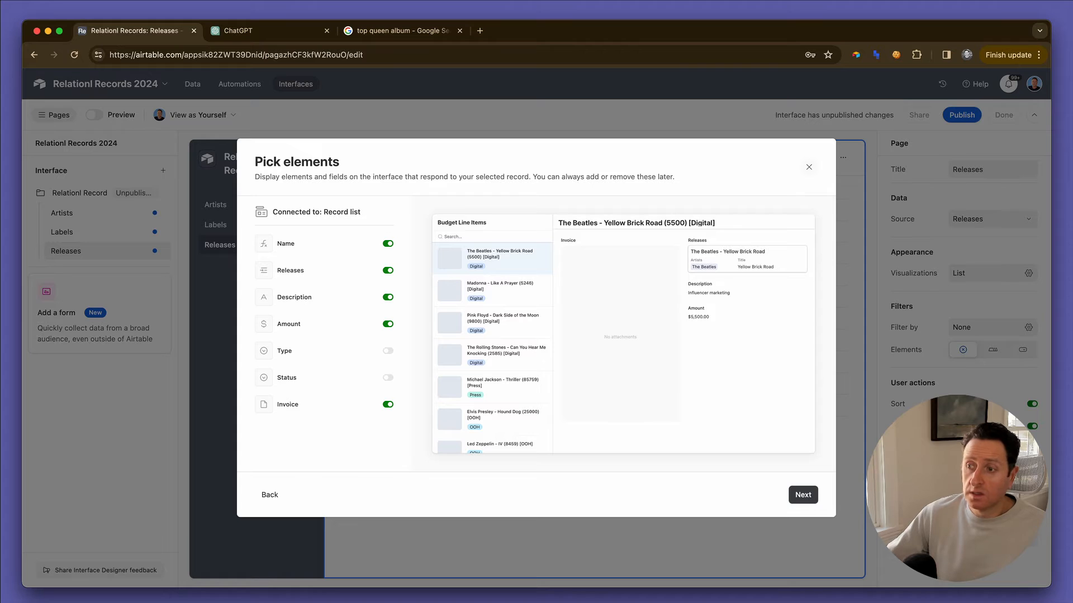
{"action": "left_click", "coordinate": [801, 494]}
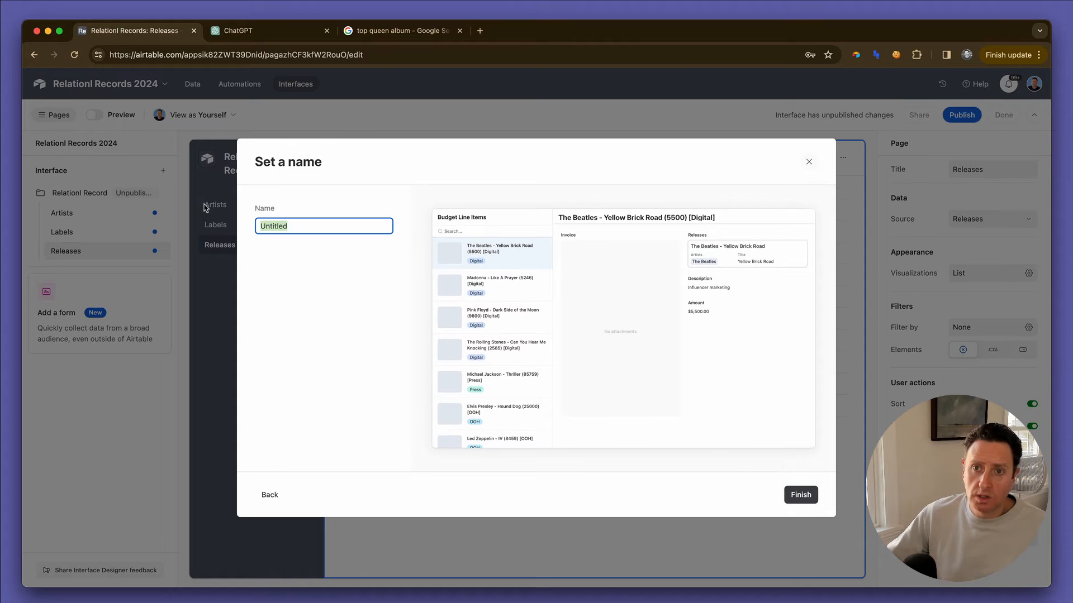
{"action": "type", "text": "B"}
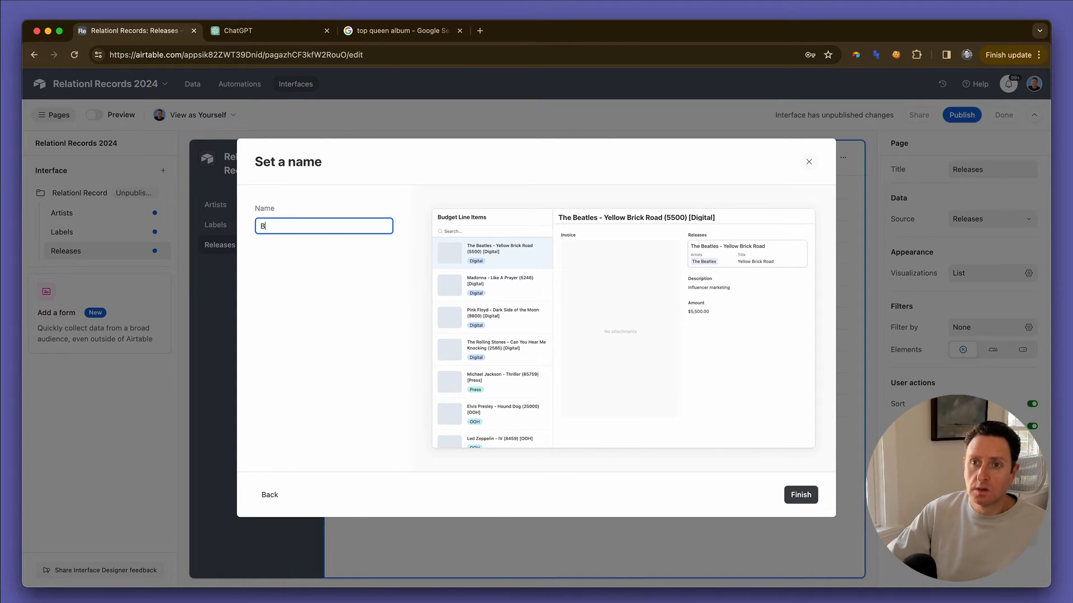
{"action": "type", "text": "udget Items"}
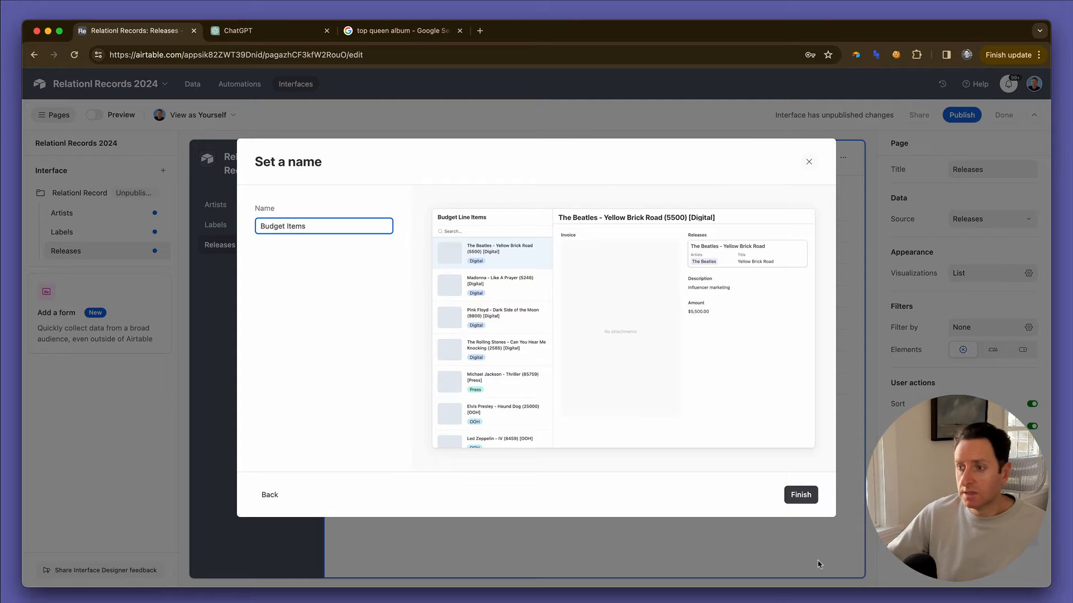
{"action": "left_click", "coordinate": [800, 494]}
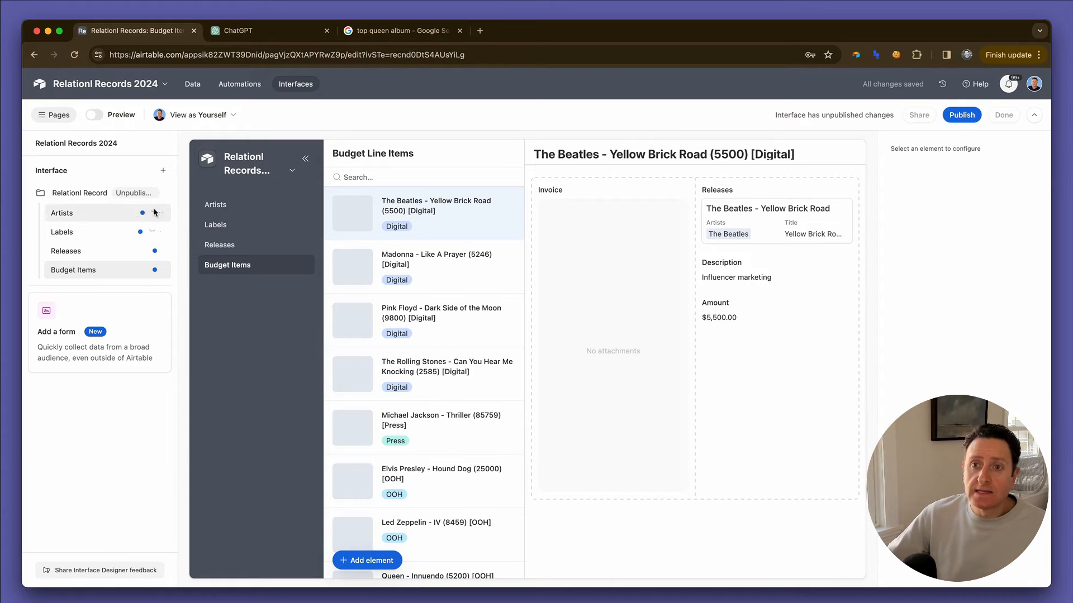
- Add a List layout page connected to the Contact table to the Relationl Records interface
{"action": "left_click", "coordinate": [162, 192]}
{"action": "scroll", "coordinate": [354, 287], "scroll_direction": "down", "scroll_amount": 3}
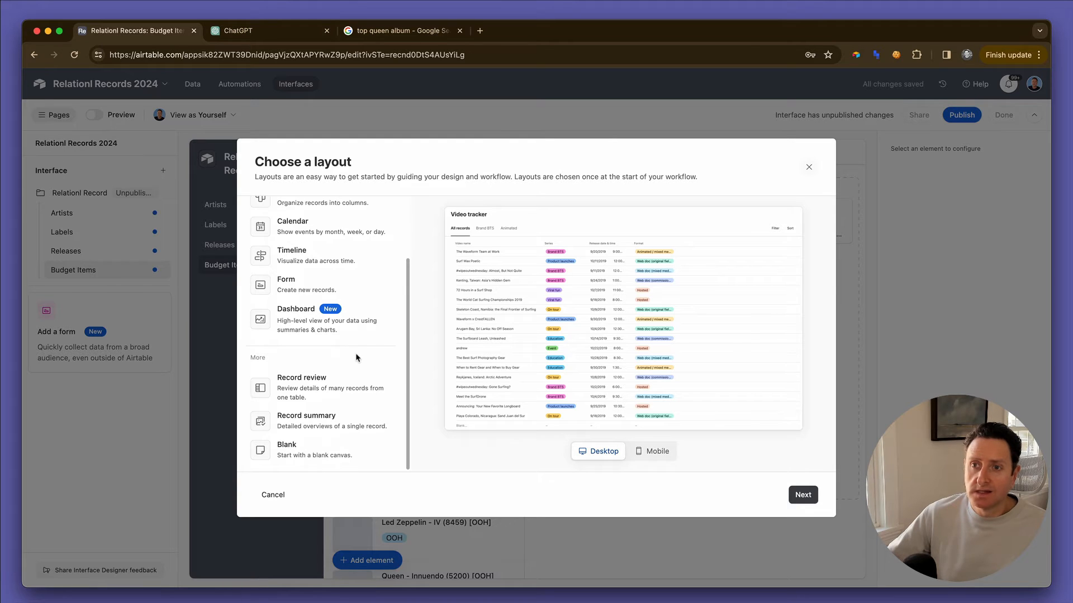
{"action": "scroll", "coordinate": [352, 312], "scroll_direction": "up", "scroll_amount": 3}
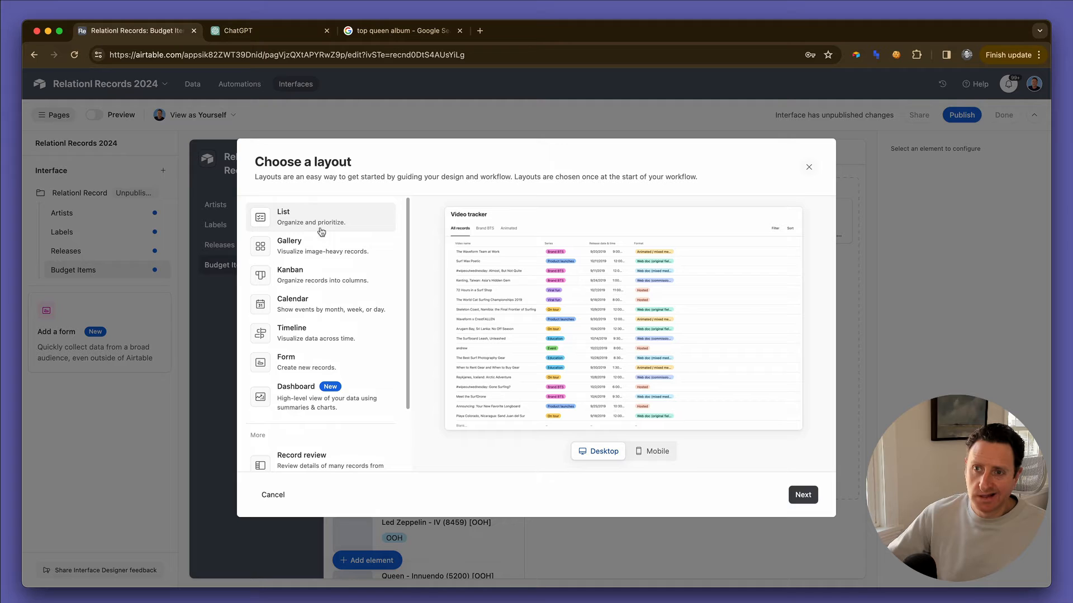
{"action": "left_click", "coordinate": [803, 495]}
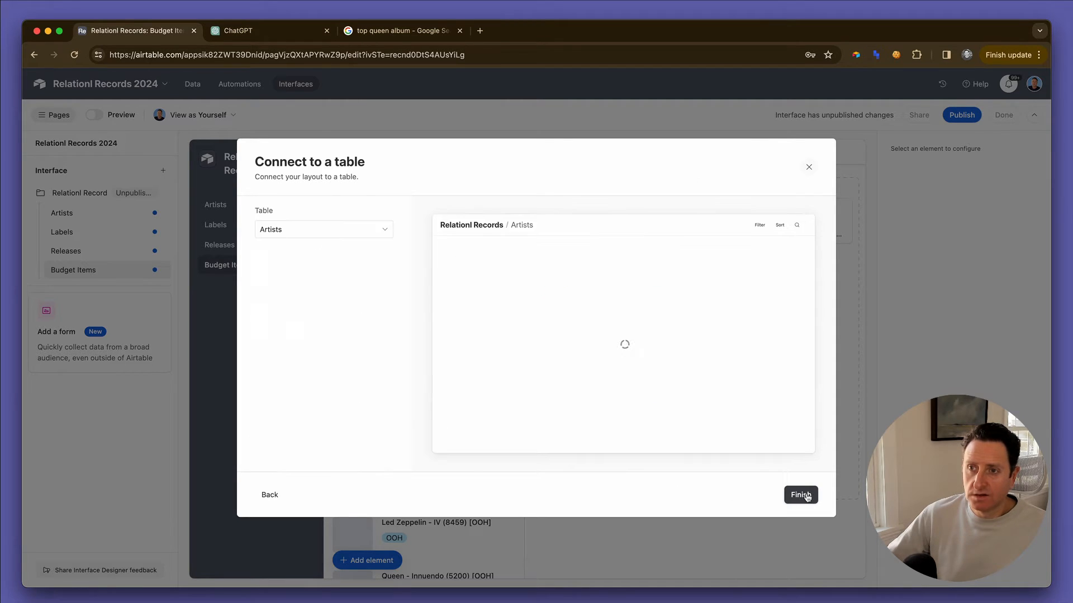
{"action": "left_click", "coordinate": [362, 235]}
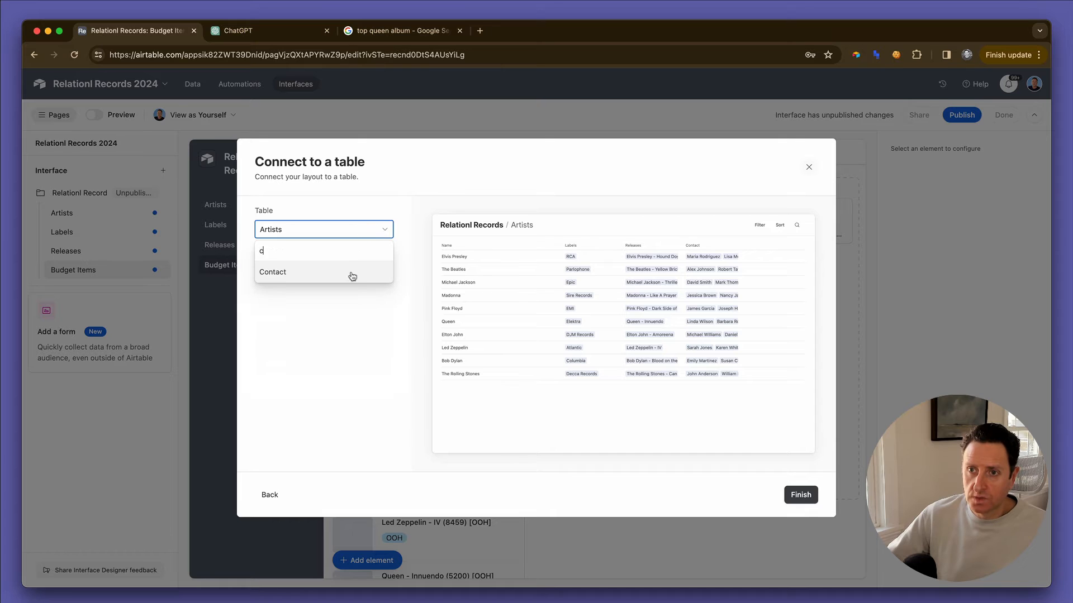
{"action": "left_click", "coordinate": [352, 277]}
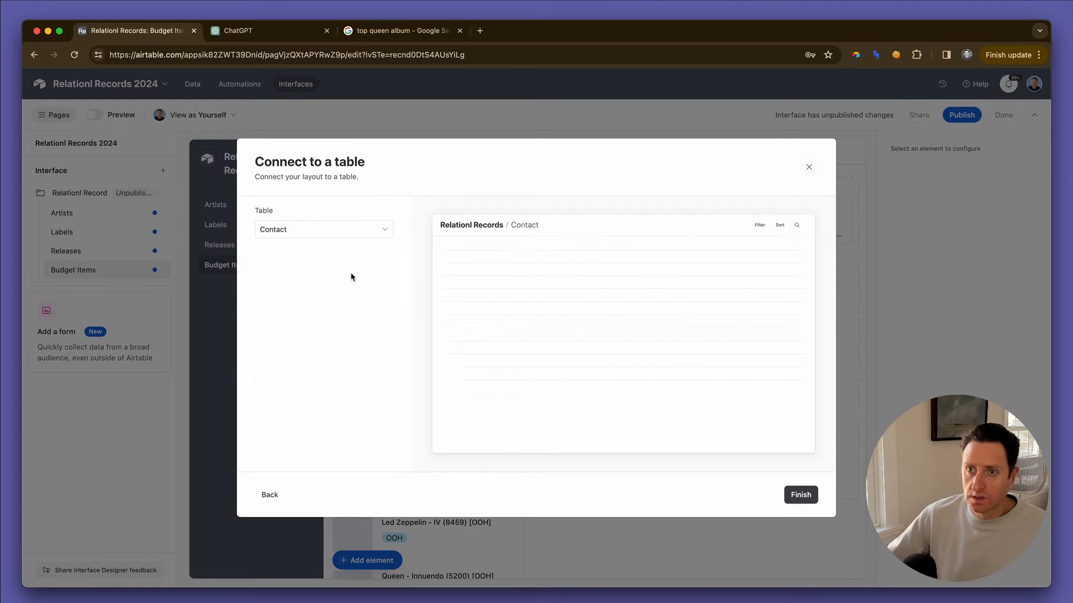
{"action": "left_click", "coordinate": [799, 498]}
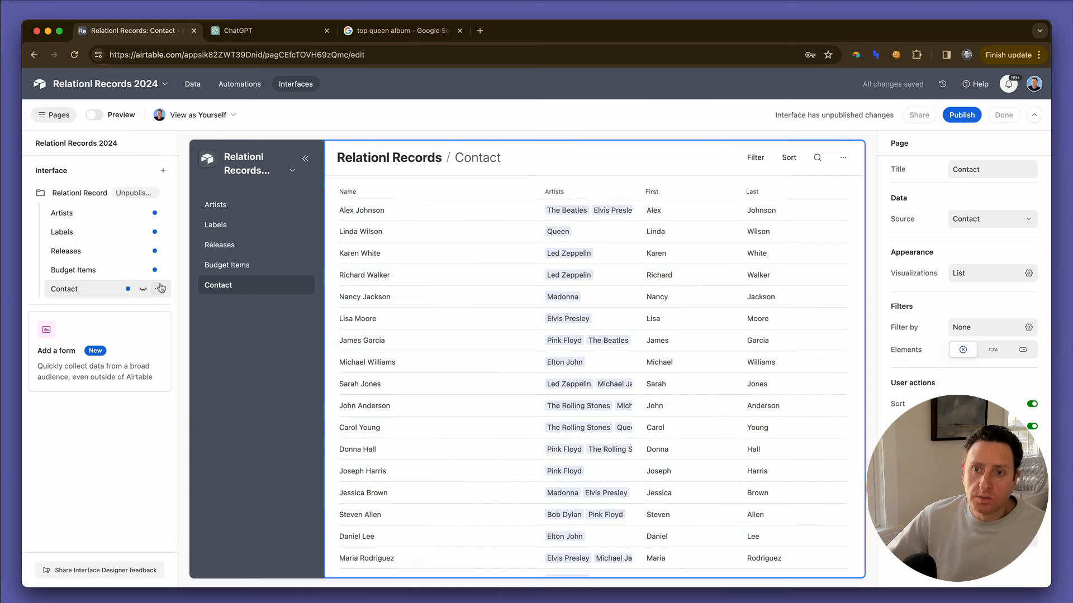
- Rename the Contact page as Directory and place it between the Labels and Releases pages
{"action": "left_click", "coordinate": [161, 289]}
{"action": "left_click", "coordinate": [181, 317]}
{"action": "type", "text": "Ro"}
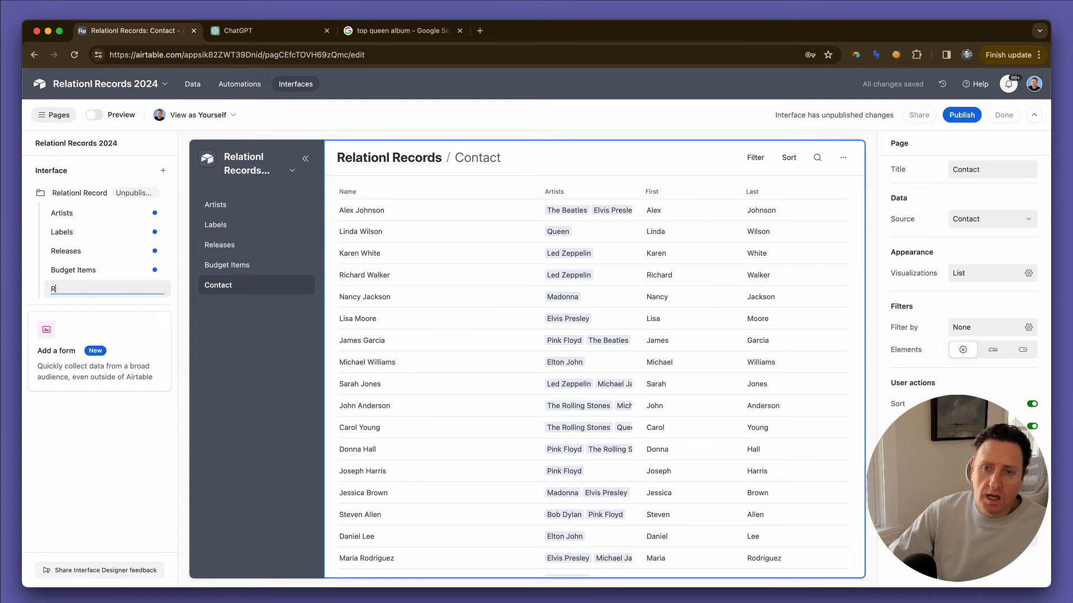
{"action": "key", "text": "BackSpace"}
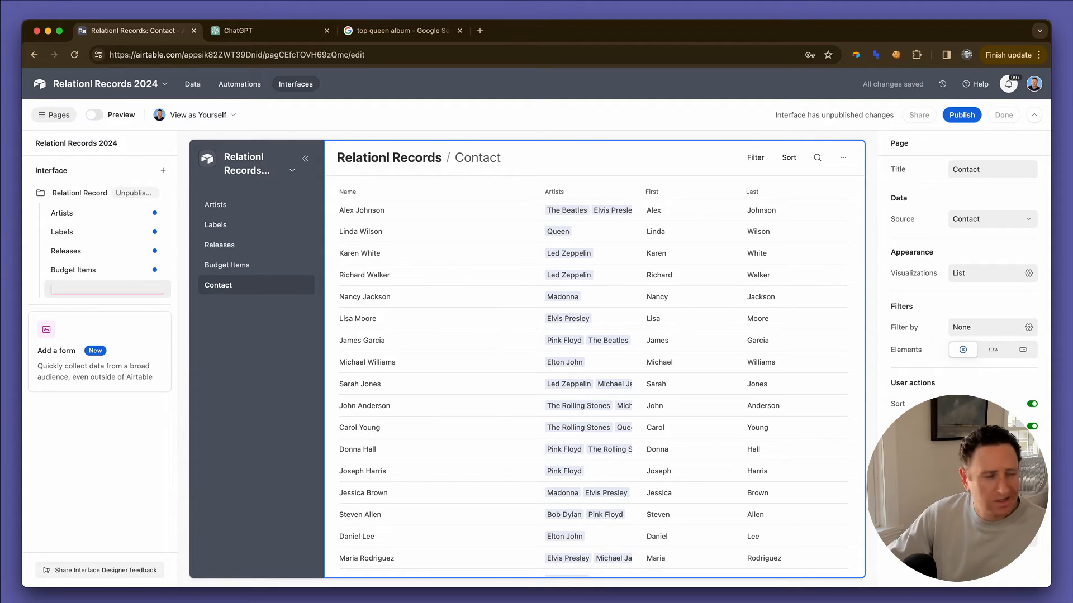
{"action": "type", "text": "E"}
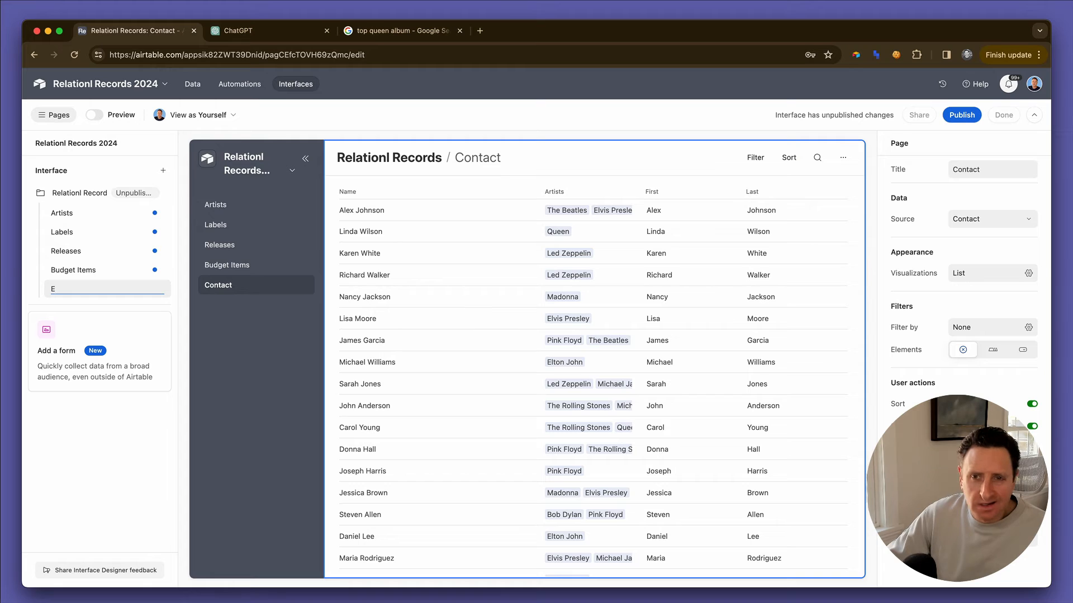
{"action": "key", "text": "BackSpace"}
{"action": "type", "text": "Directory"}
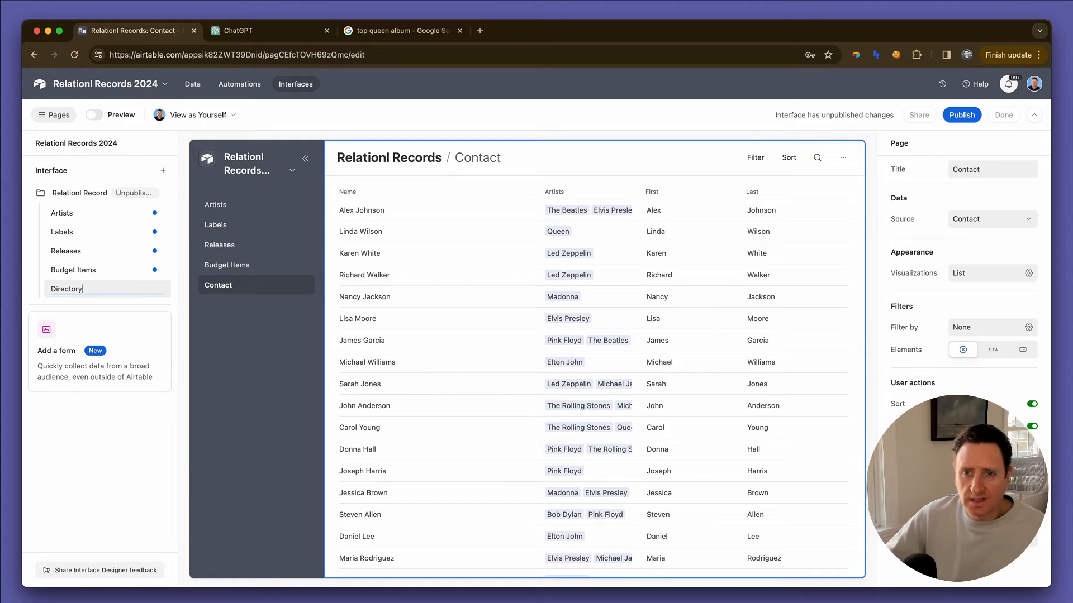
{"action": "key", "text": "Return"}
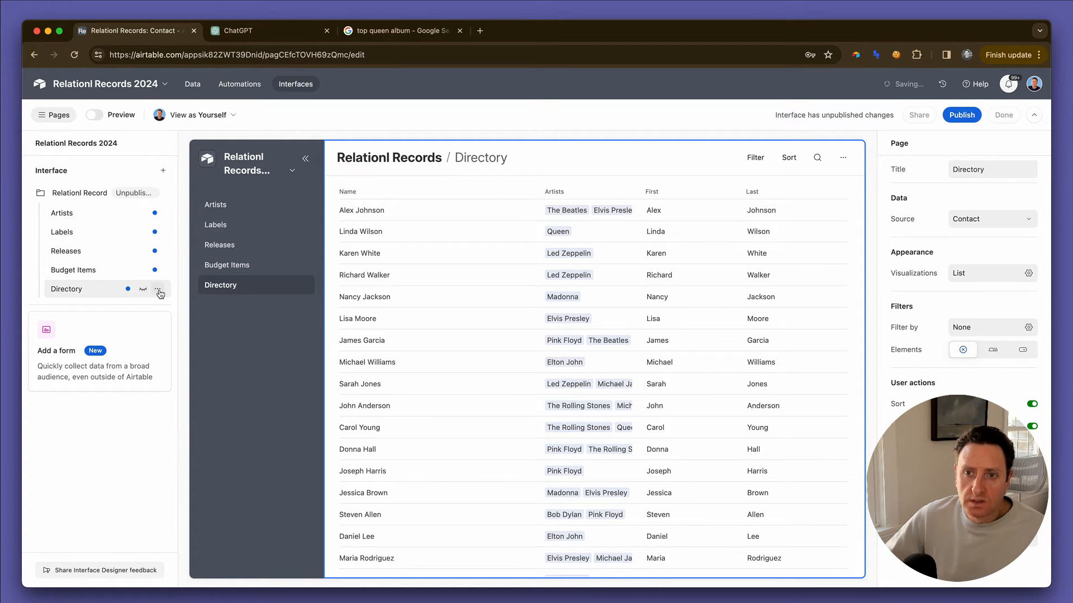
{"action": "left_click_drag", "start_coordinate": [108, 290], "coordinate": [103, 256]}
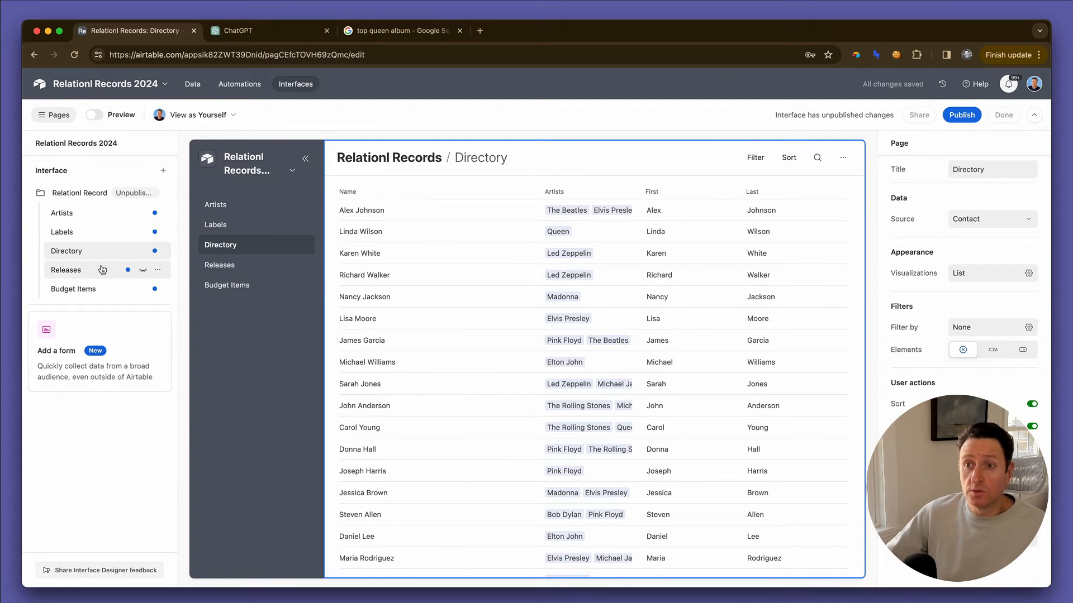
- In the Releases page's list, move Release Date directly after Name and hide the Artists and Title fields
{"action": "left_click", "coordinate": [104, 268]}
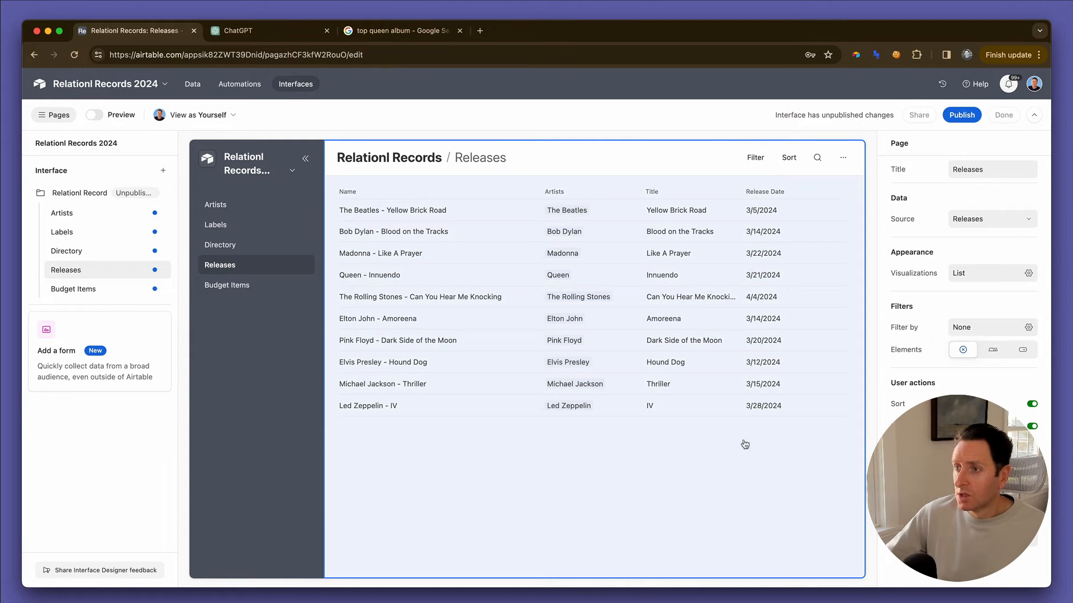
{"action": "left_click", "coordinate": [817, 442]}
{"action": "left_click", "coordinate": [956, 315]}
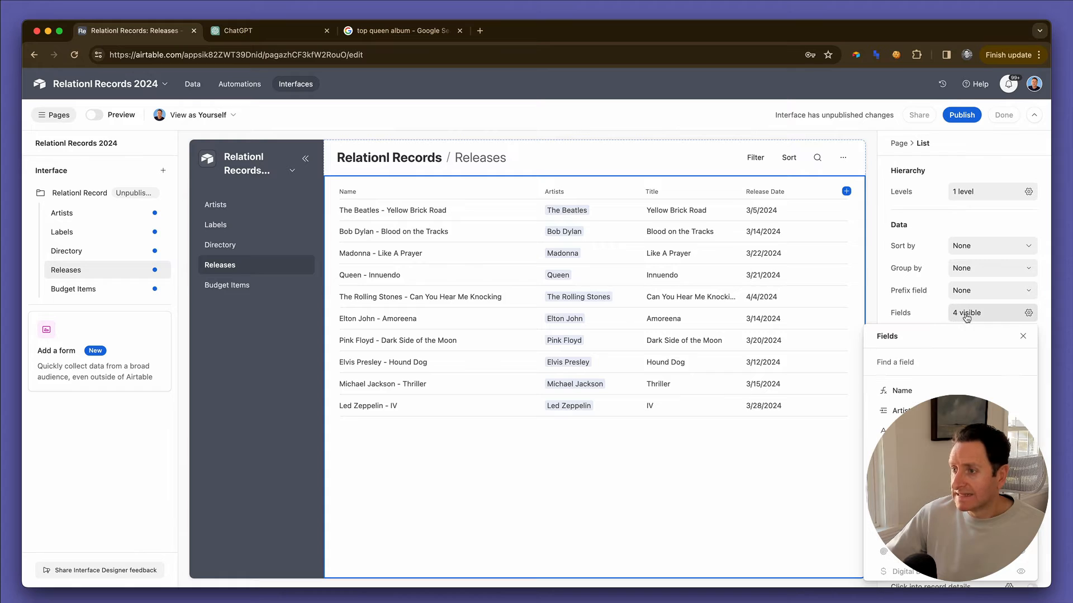
{"action": "left_click_drag", "start_coordinate": [870, 452], "coordinate": [872, 410]}
{"action": "left_click", "coordinate": [1020, 431]}
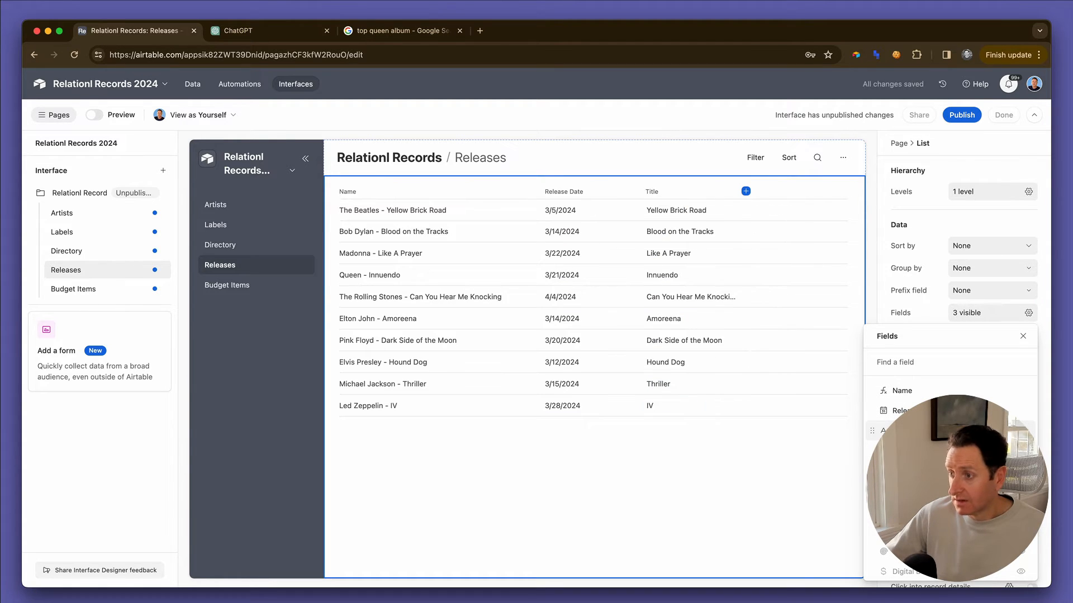
{"action": "left_click", "coordinate": [1021, 431]}
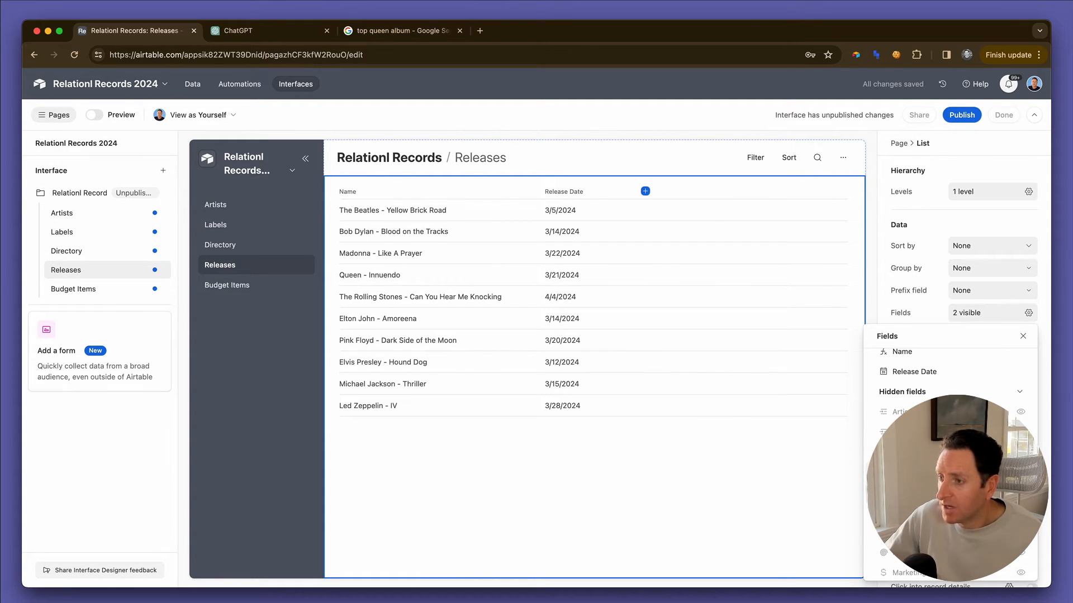
- Show the Budget and Actual fields for Creative, Marketing, Publicity and Promo in the Releases page's list
{"action": "left_click", "coordinate": [1020, 533]}
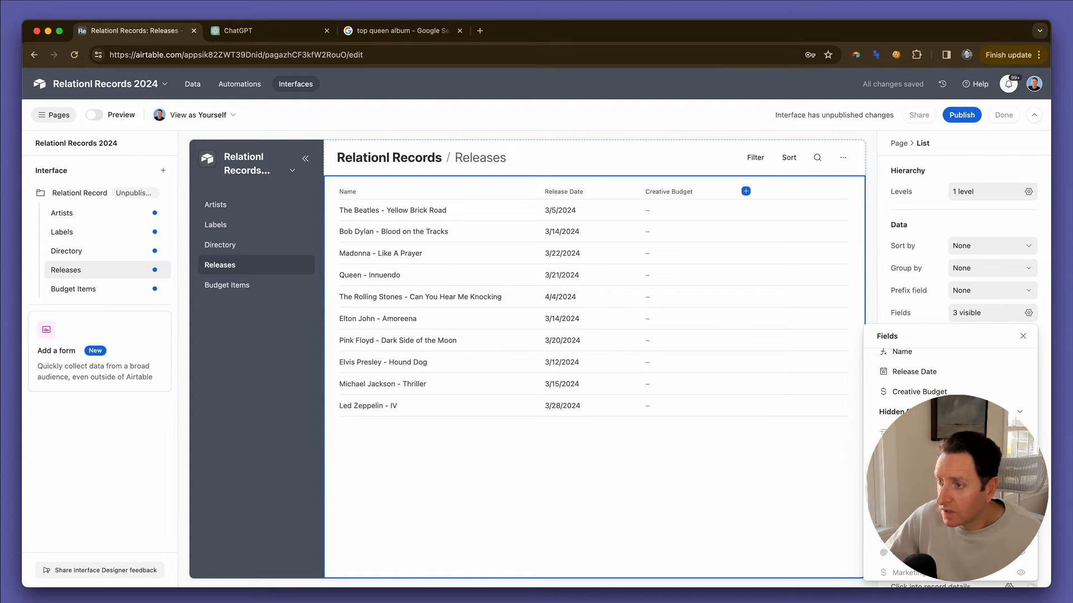
{"action": "left_click", "coordinate": [1021, 553]}
{"action": "scroll", "coordinate": [1020, 553], "scroll_direction": "down", "scroll_amount": 1}
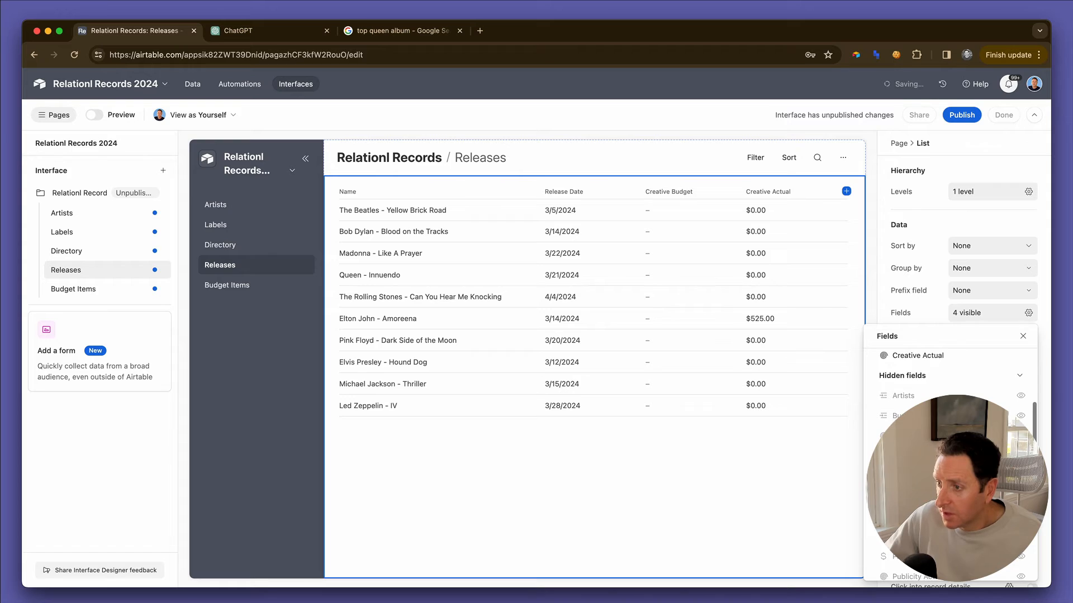
{"action": "left_click", "coordinate": [1021, 516]}
{"action": "left_click", "coordinate": [1021, 537]}
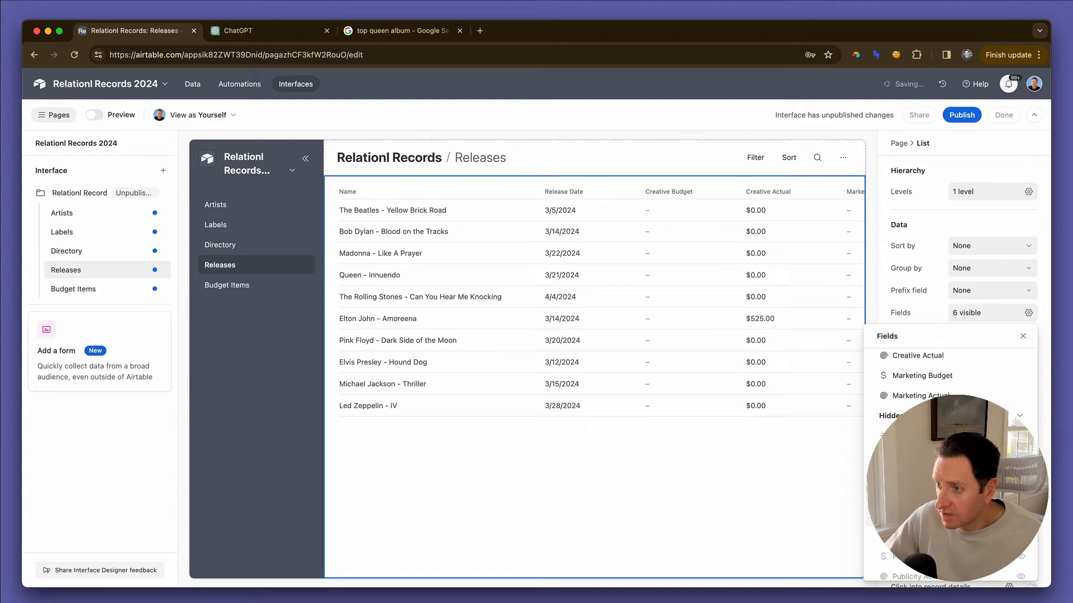
{"action": "left_click", "coordinate": [1020, 556]}
{"action": "left_click", "coordinate": [1021, 577]}
{"action": "scroll", "coordinate": [1018, 496], "scroll_direction": "down", "scroll_amount": 2}
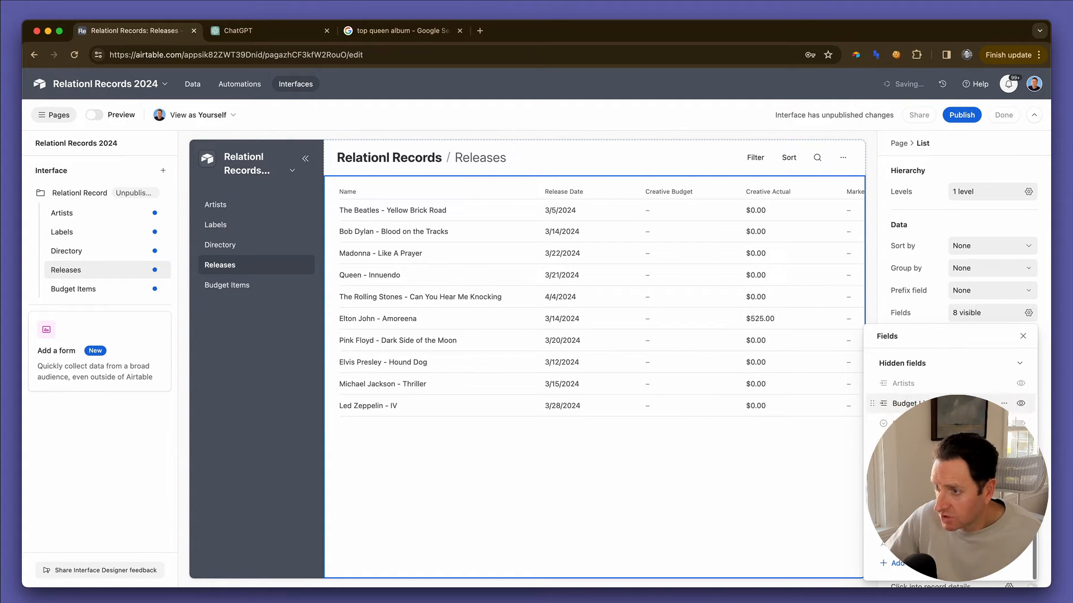
{"action": "left_click", "coordinate": [1021, 463]}
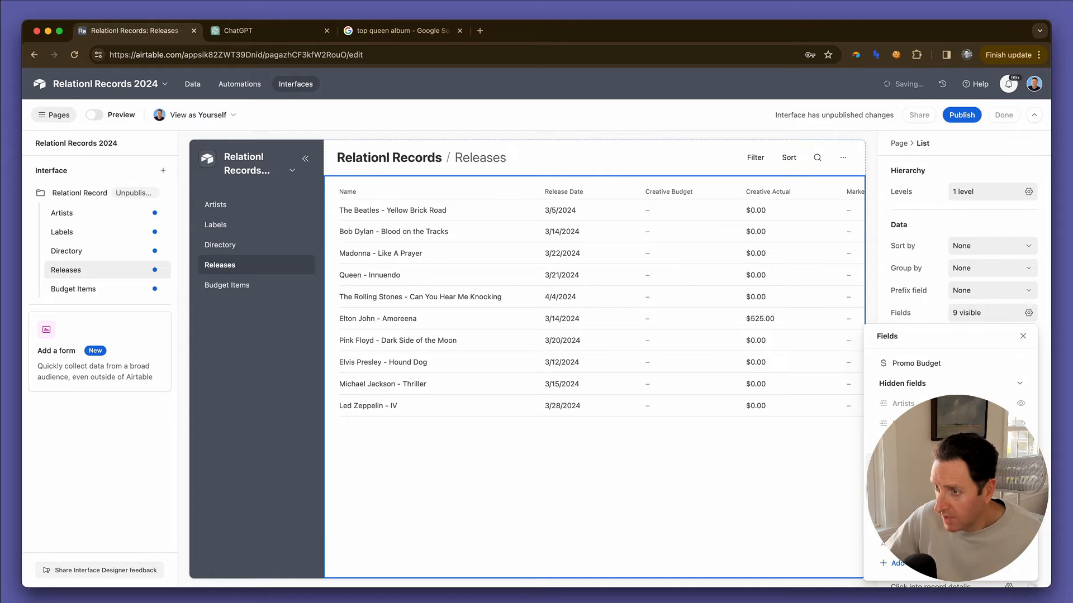
{"action": "left_click", "coordinate": [1021, 463]}
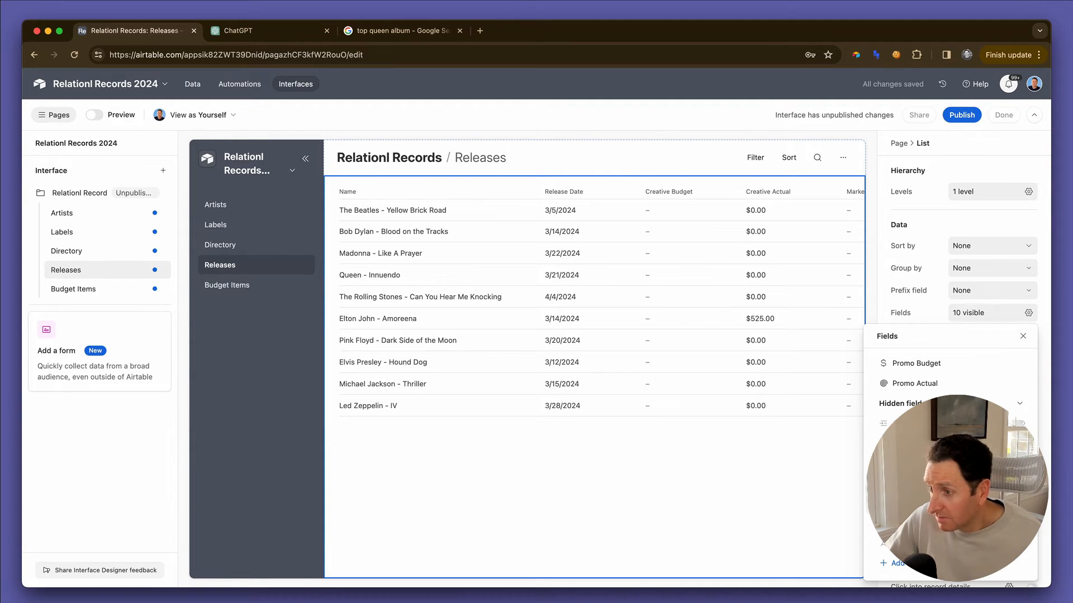
- Show the Publicity Budget, Publicity Actual, Format and Status fields in the Releases page's list
{"action": "left_click", "coordinate": [1021, 464]}
{"action": "left_click", "coordinate": [1021, 464]}
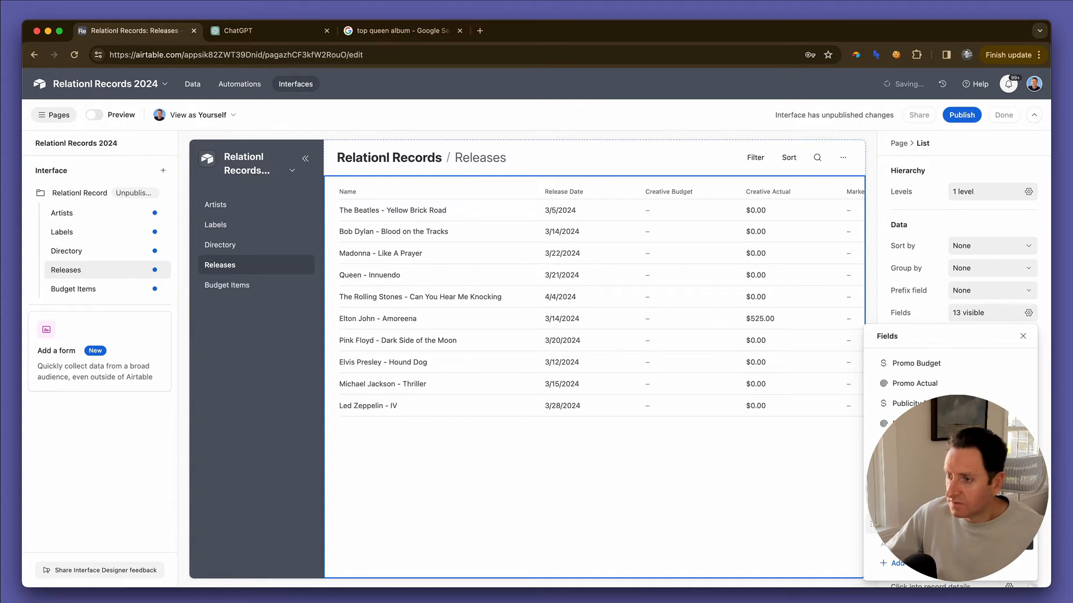
{"action": "left_click", "coordinate": [687, 464]}
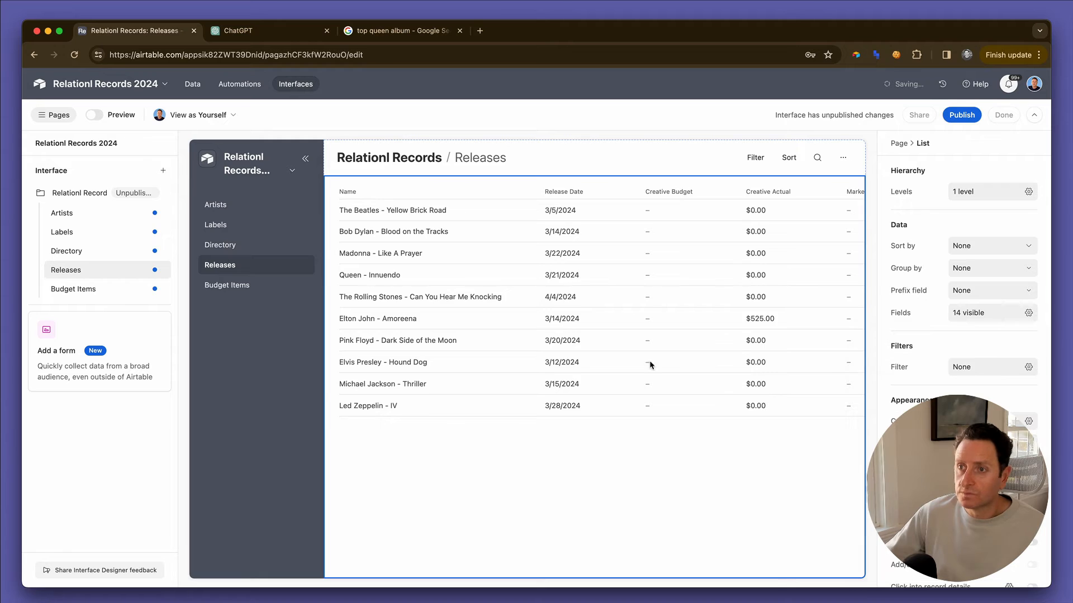
- Move the Status and Format fields directly after Release Date in the Releases page's list
{"action": "left_click", "coordinate": [989, 313]}
{"action": "scroll", "coordinate": [950, 436], "scroll_direction": "down", "scroll_amount": 5}
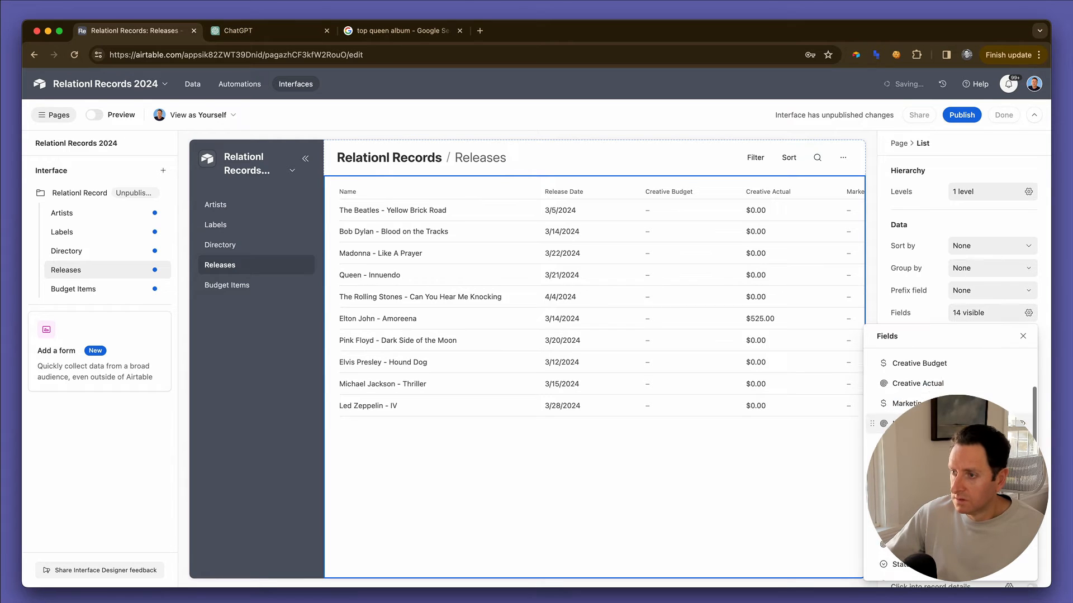
{"action": "left_click_drag", "start_coordinate": [873, 529], "coordinate": [888, 402]}
{"action": "scroll", "coordinate": [916, 436], "scroll_direction": "down", "scroll_amount": 1}
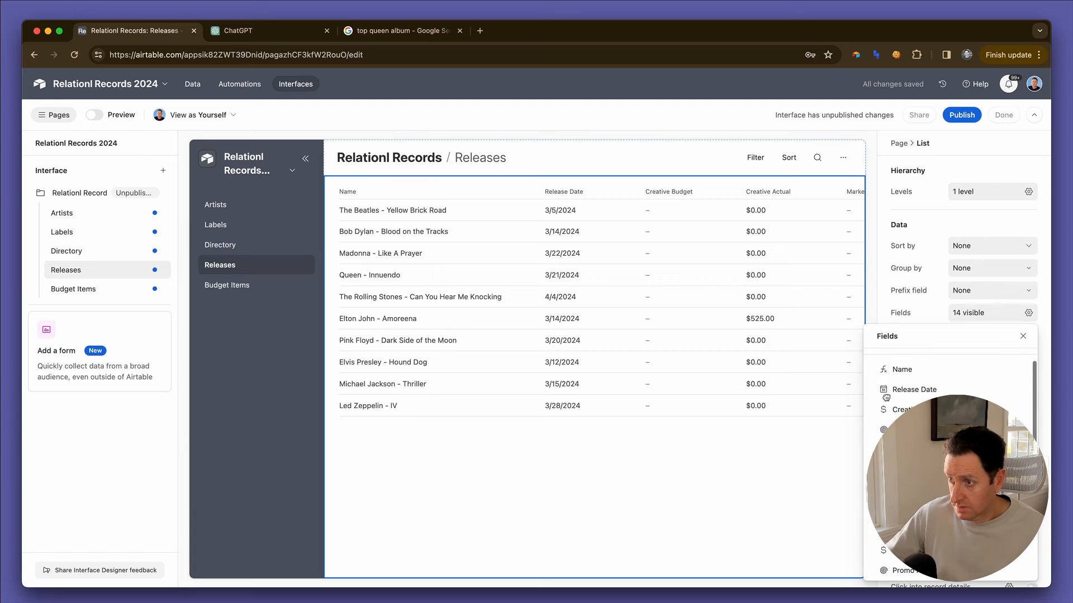
{"action": "left_click_drag", "start_coordinate": [876, 485], "coordinate": [890, 362]}
{"action": "scroll", "coordinate": [950, 447], "scroll_direction": "down", "scroll_amount": 3}
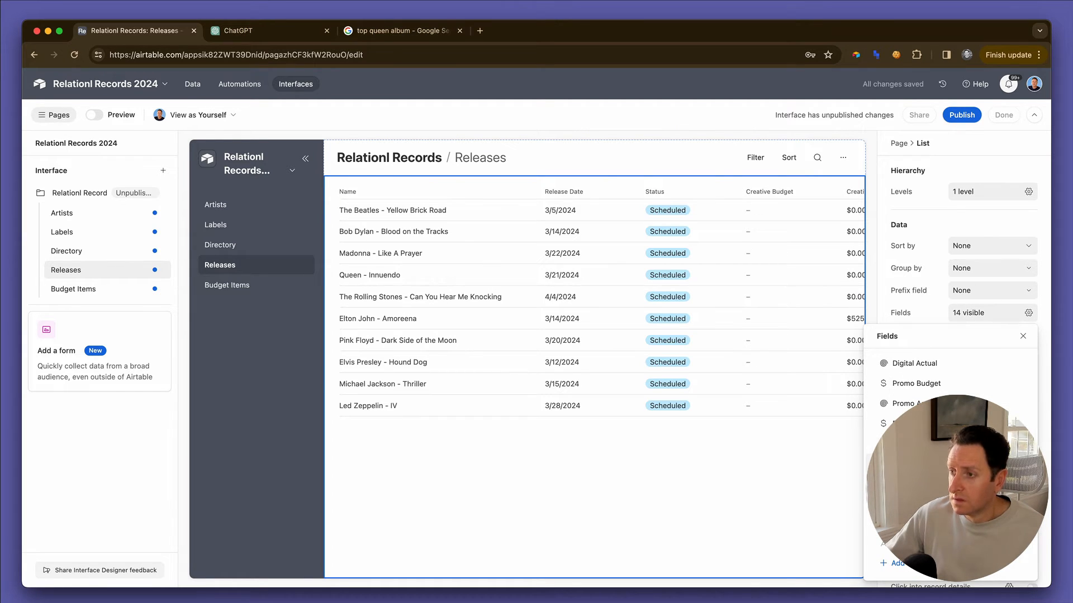
{"action": "scroll", "coordinate": [950, 447], "scroll_direction": "up", "scroll_amount": 5}
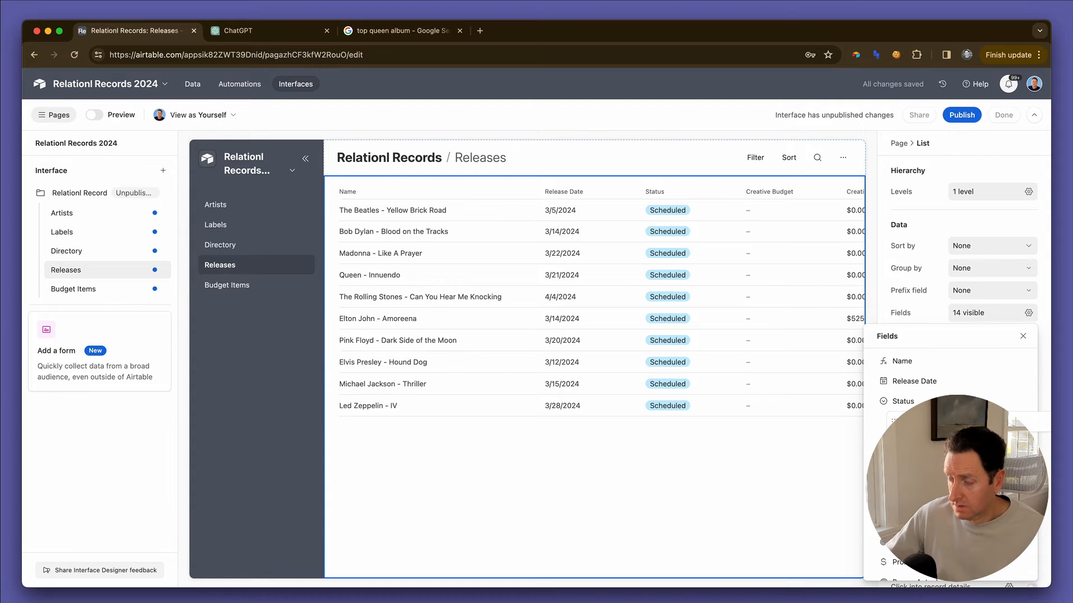
{"action": "left_click_drag", "start_coordinate": [944, 422], "coordinate": [945, 422]}
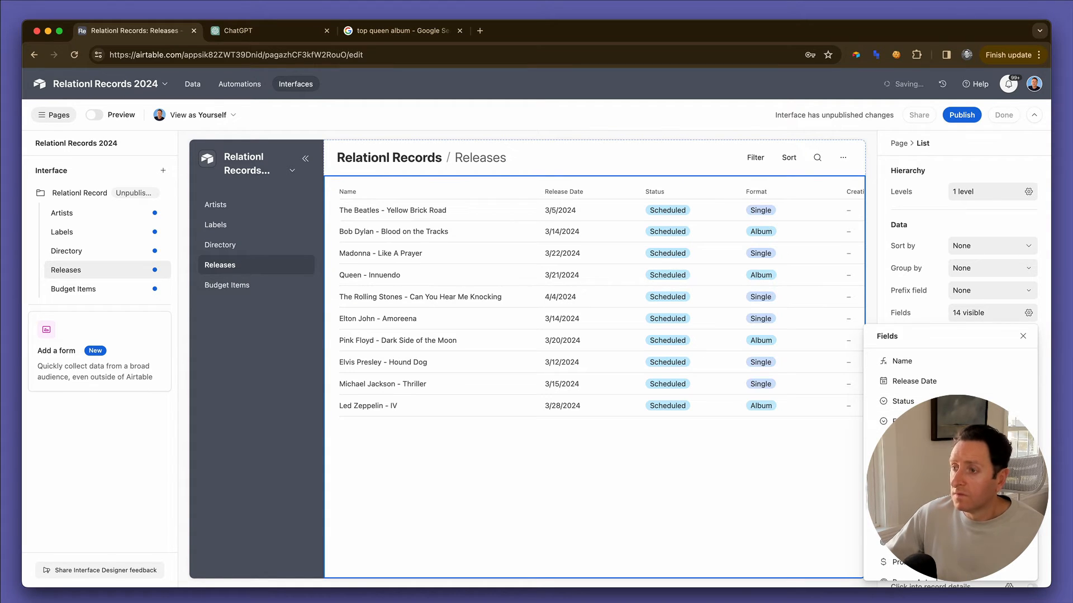
- Reorder the Releases page's list so that Format comes before Status
{"action": "scroll", "coordinate": [950, 447], "scroll_direction": "up", "scroll_amount": 2}
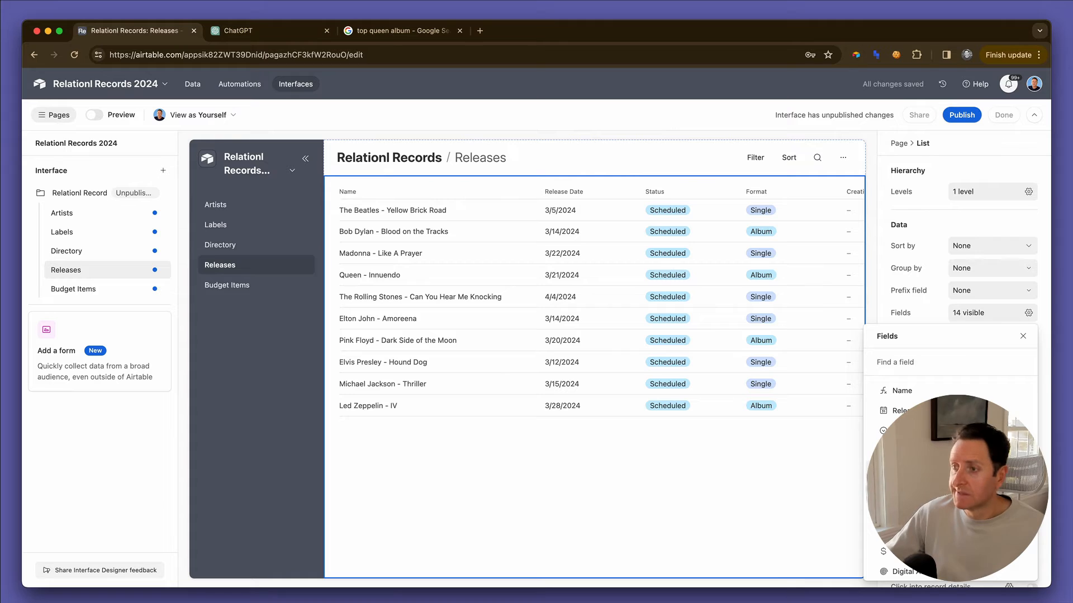
{"action": "scroll", "coordinate": [950, 445], "scroll_direction": "down", "scroll_amount": 2}
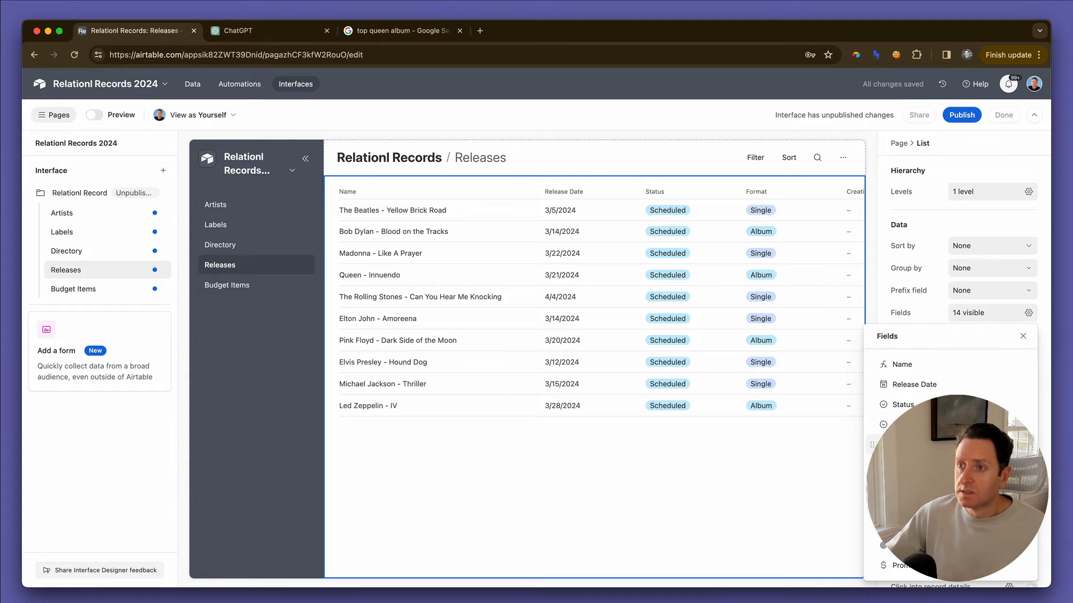
{"action": "scroll", "coordinate": [949, 445], "scroll_direction": "up", "scroll_amount": 2}
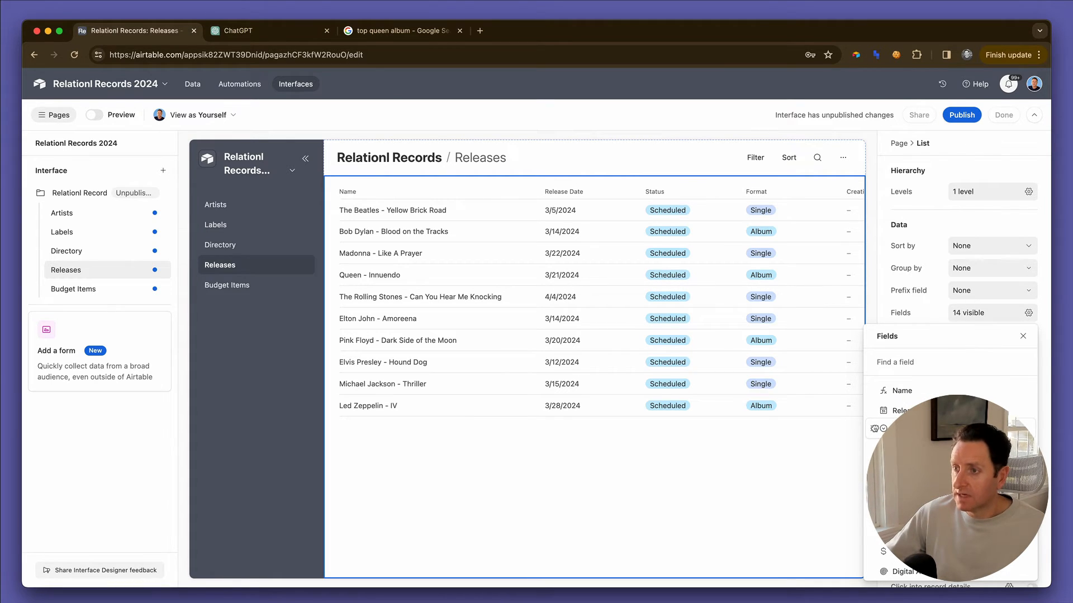
{"action": "left_click_drag", "start_coordinate": [871, 429], "coordinate": [871, 428]}
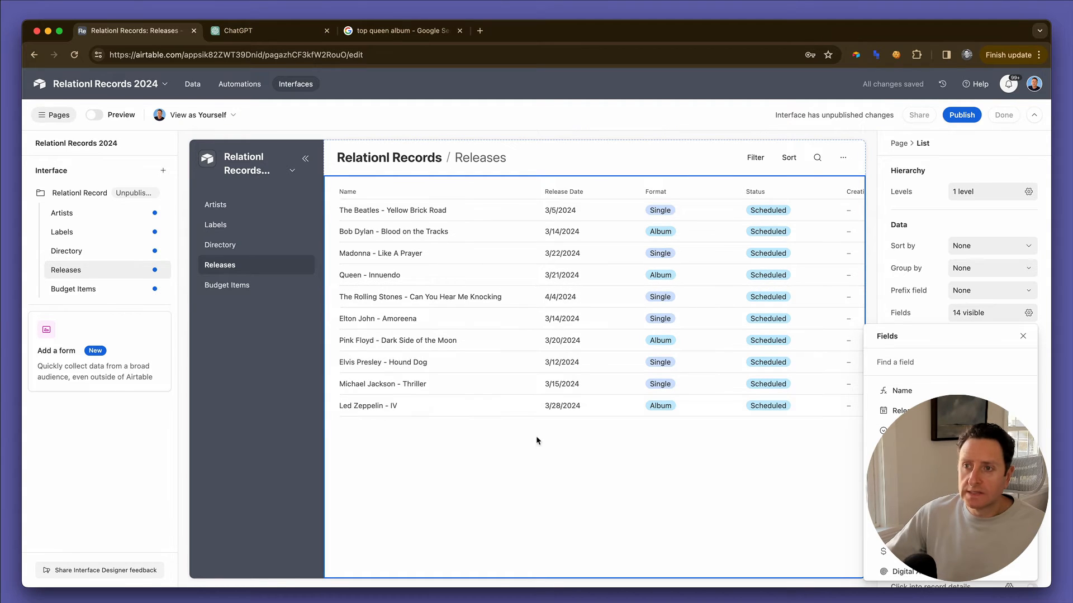
- Try to change the source of the Budget Items page's record list to the Releases table
{"action": "left_click", "coordinate": [241, 288]}
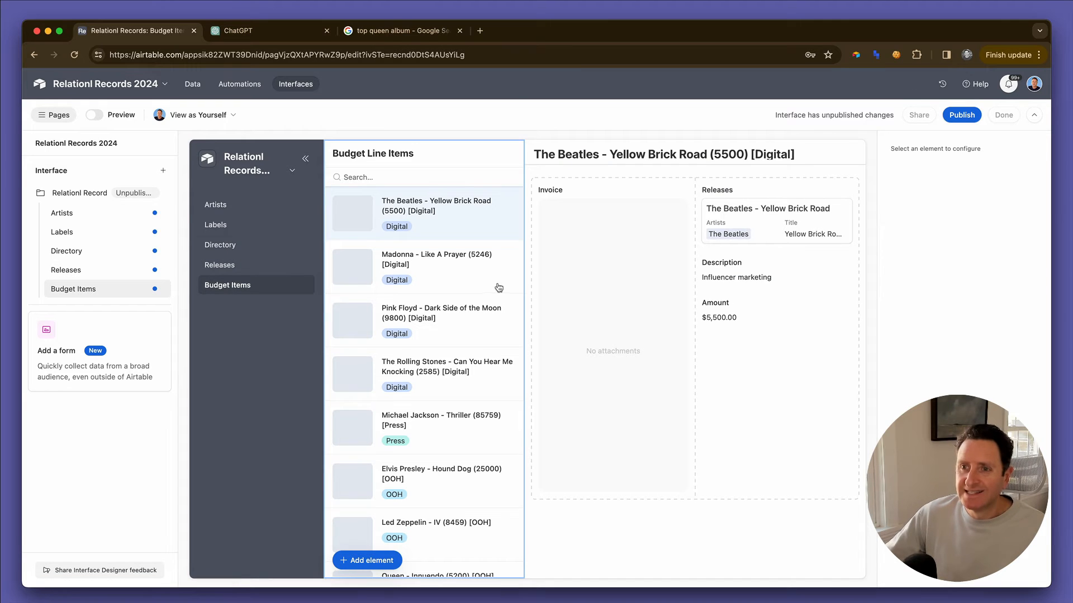
{"action": "left_click", "coordinate": [452, 160]}
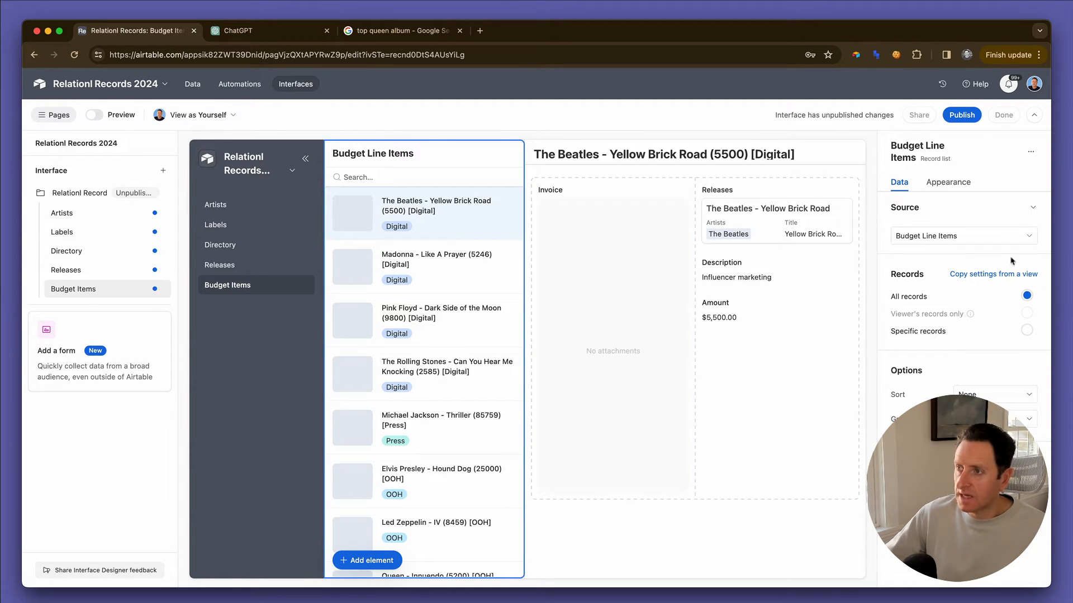
{"action": "left_click", "coordinate": [986, 243]}
{"action": "left_click", "coordinate": [983, 342]}
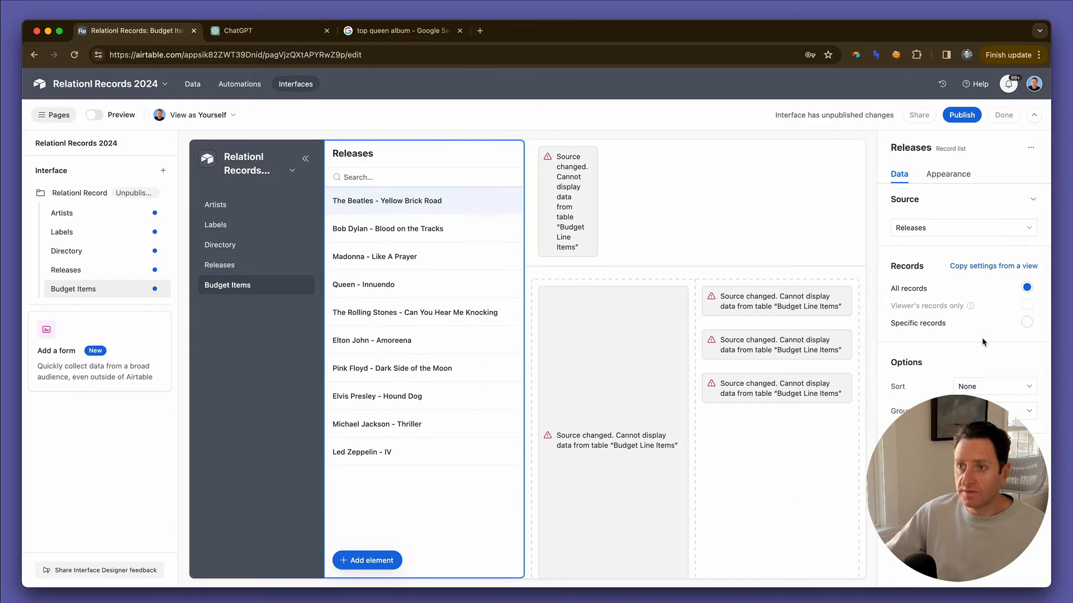
{"action": "left_click", "coordinate": [581, 221]}
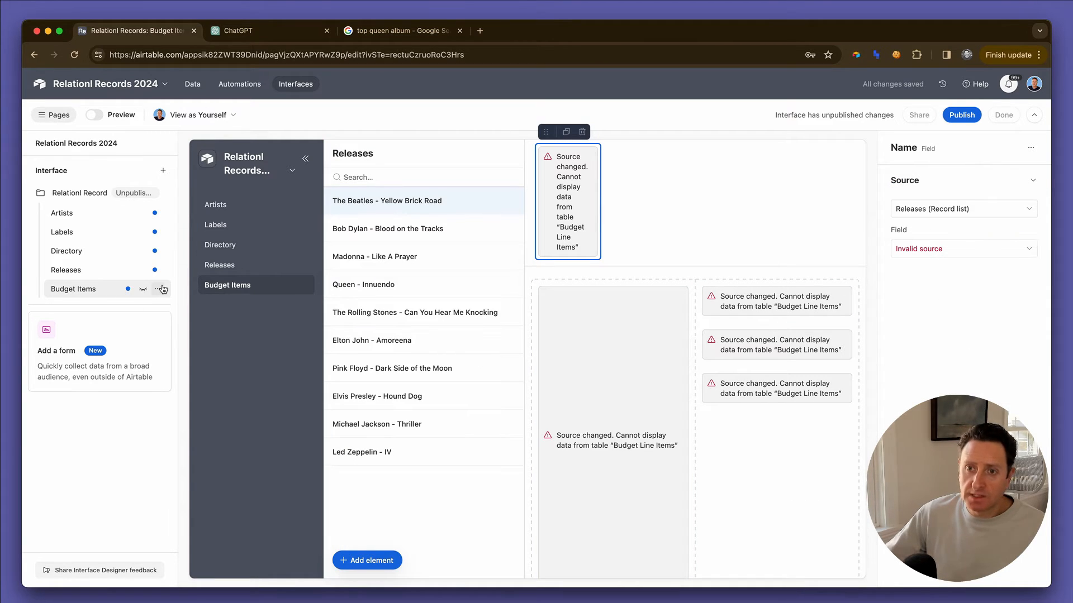
- Delete the Budget Items page from the Relationl Records interface
{"action": "left_click", "coordinate": [161, 289]}
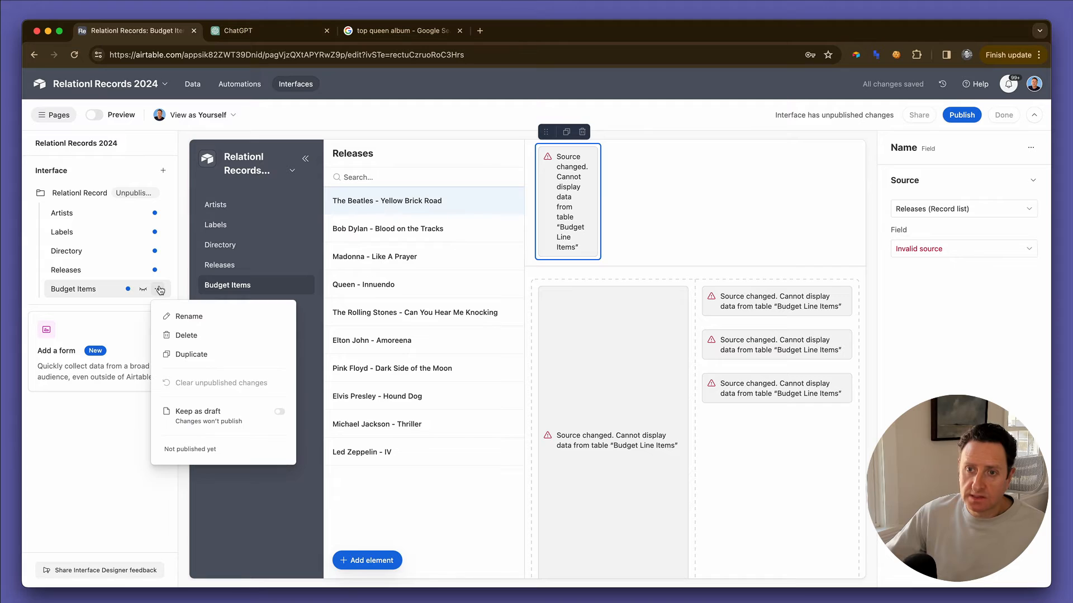
{"action": "left_click", "coordinate": [199, 337]}
{"action": "left_click", "coordinate": [644, 368]}
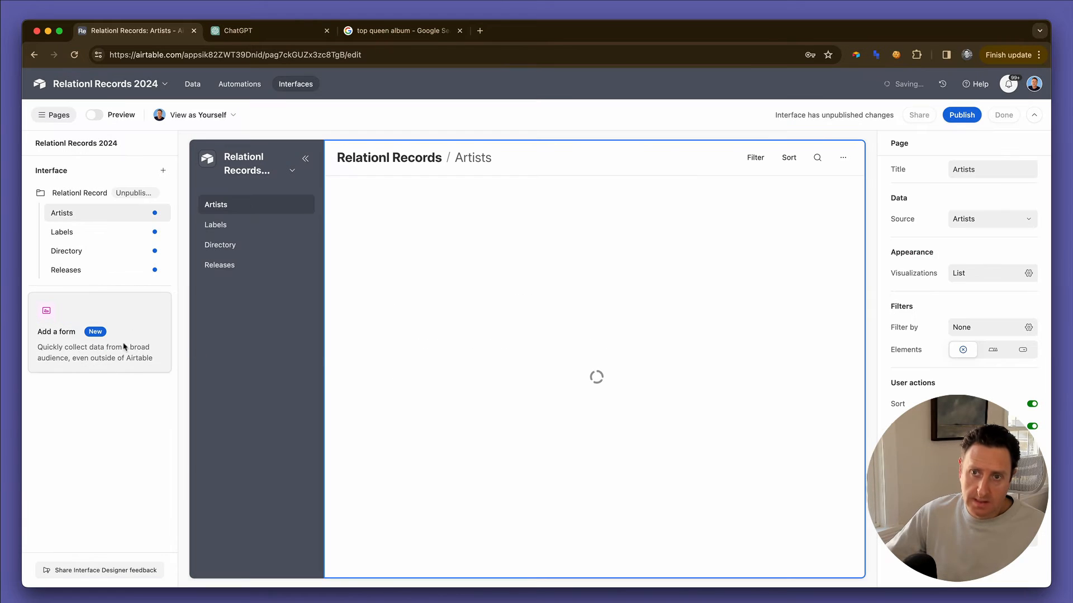
- Start a new page in the Relationl Records interface with the Record review layout, connected to the Releases table
{"action": "left_click", "coordinate": [148, 193]}
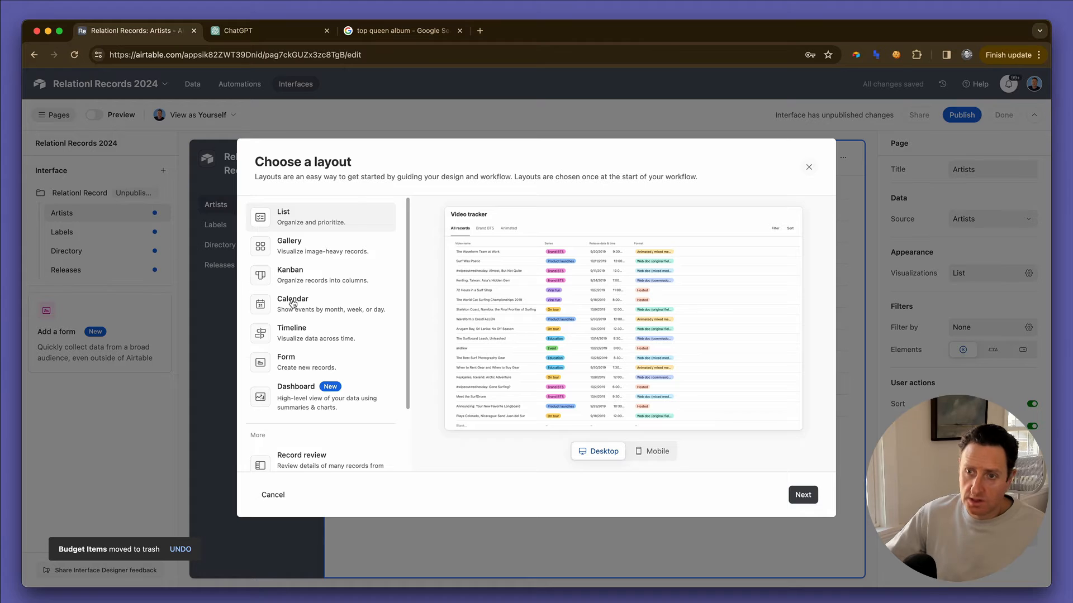
{"action": "scroll", "coordinate": [299, 334], "scroll_direction": "down", "scroll_amount": 3}
{"action": "left_click", "coordinate": [313, 402]}
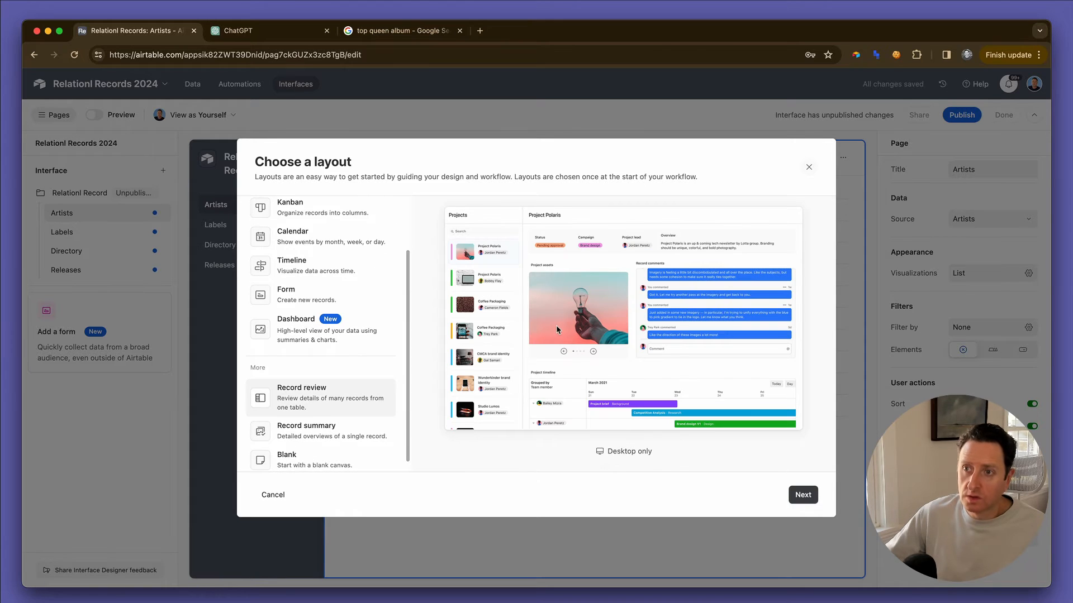
{"action": "left_click", "coordinate": [803, 495]}
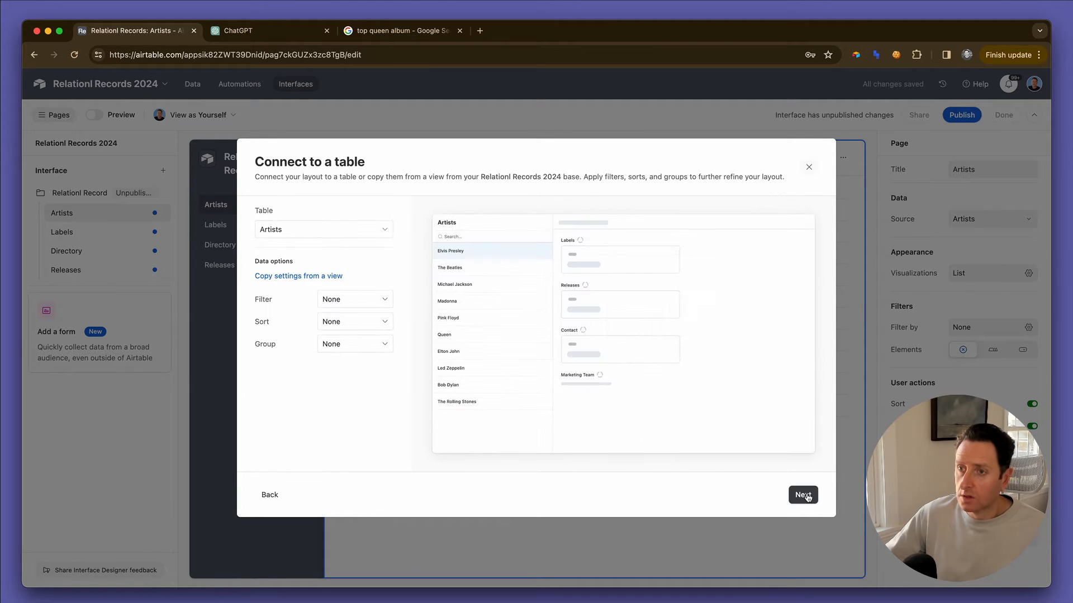
{"action": "left_click", "coordinate": [324, 229]}
{"action": "type", "text": "re"}
{"action": "left_click", "coordinate": [313, 272]}
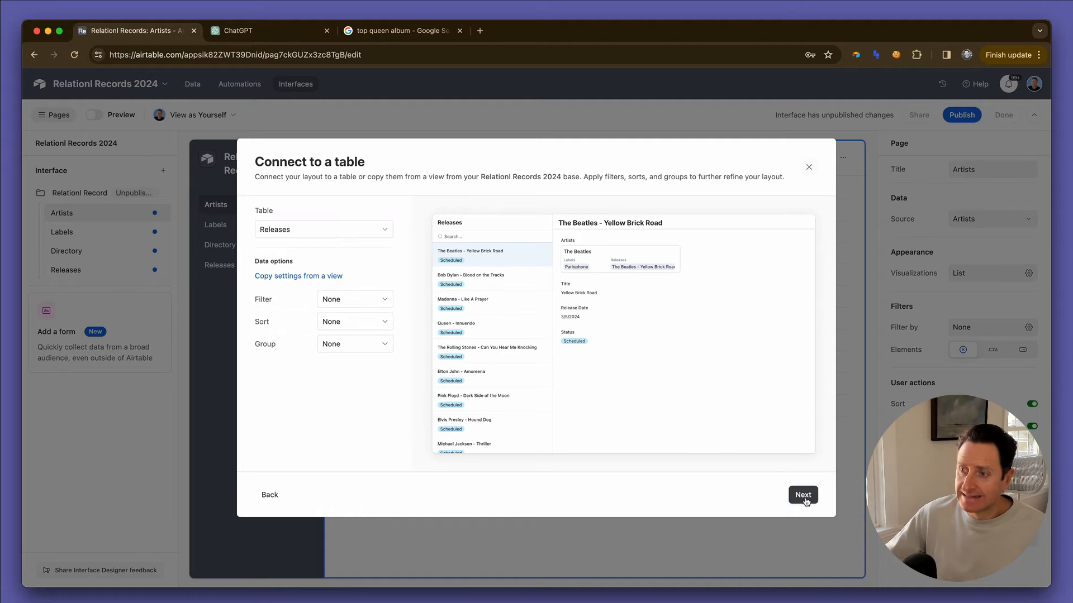
- Keep the suggested elements for the record review page, name it Budget Line Items and finish creating it
{"action": "left_click", "coordinate": [805, 497]}
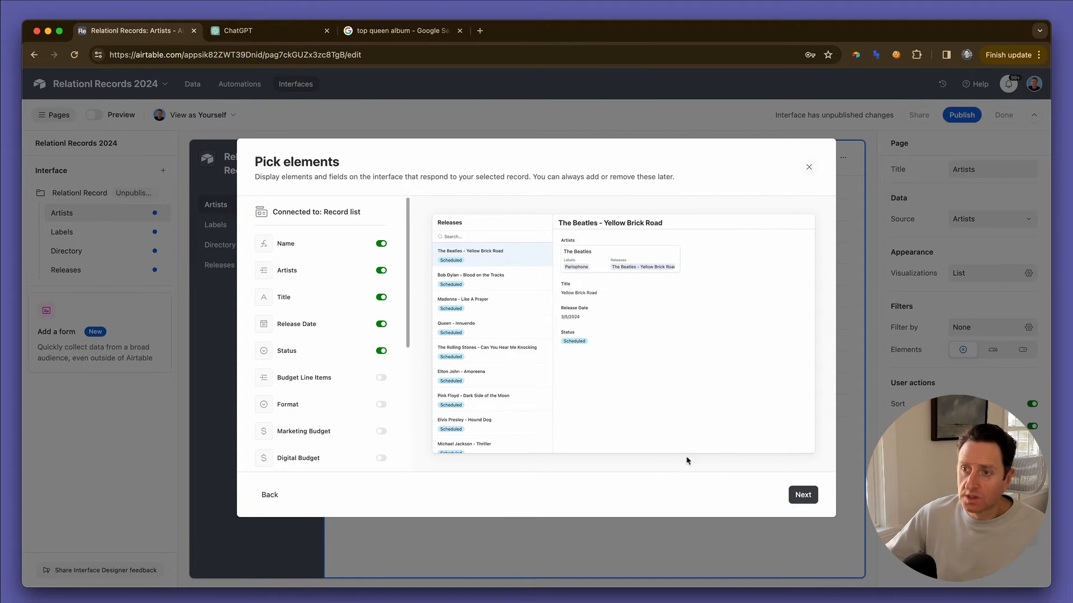
{"action": "left_click", "coordinate": [803, 495]}
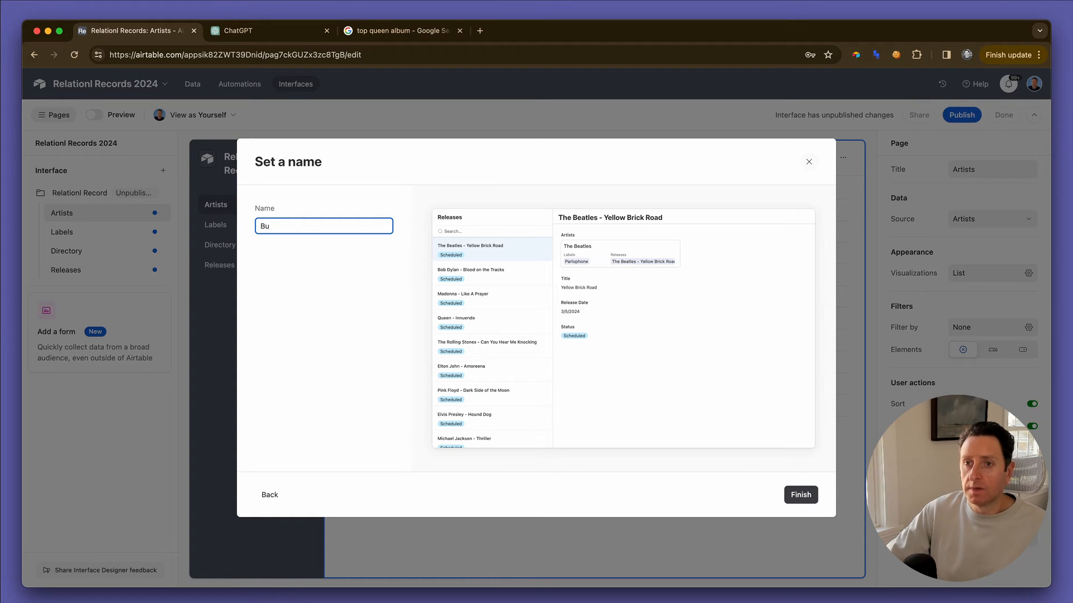
{"action": "type", "text": "Budget Lin"}
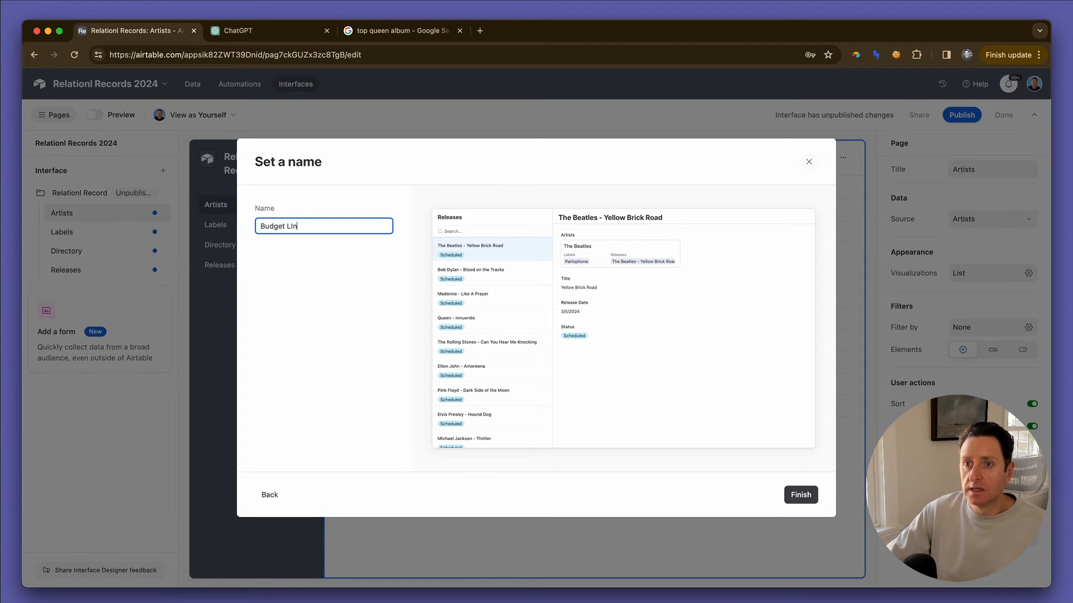
{"action": "type", "text": "e Items"}
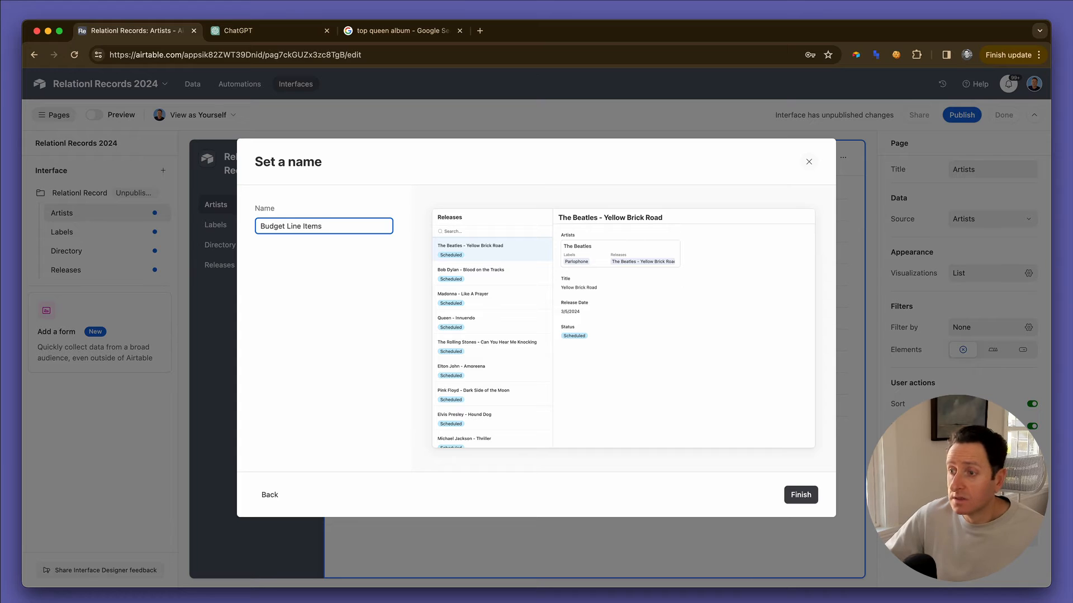
{"action": "left_click", "coordinate": [799, 496]}
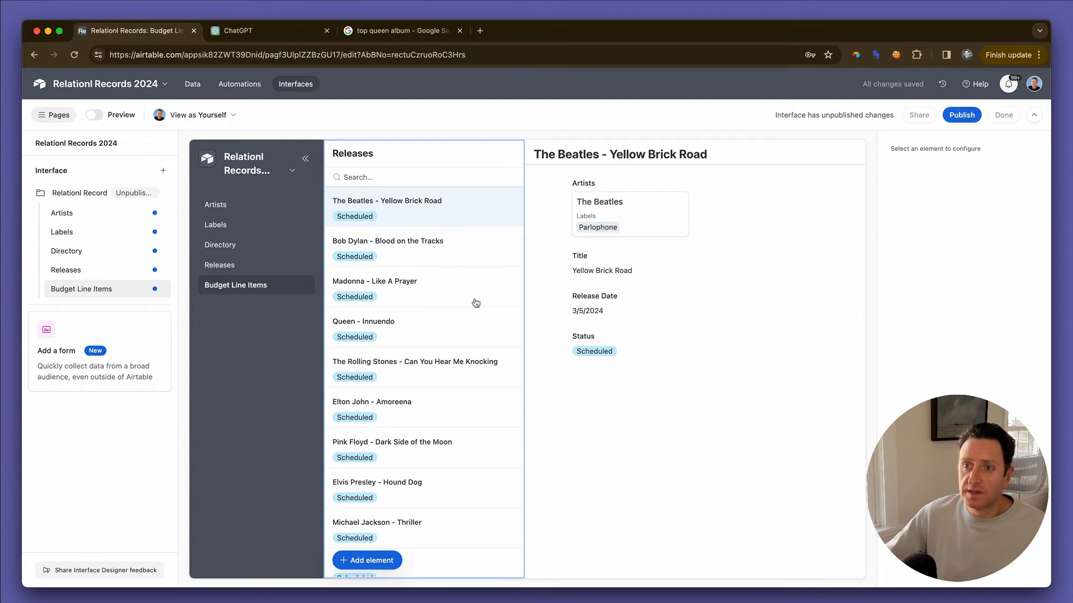
- Set Field 2 to Format and Field 3 to Status in the appearance of the Budget Line Items page's record list
{"action": "left_click", "coordinate": [451, 159]}
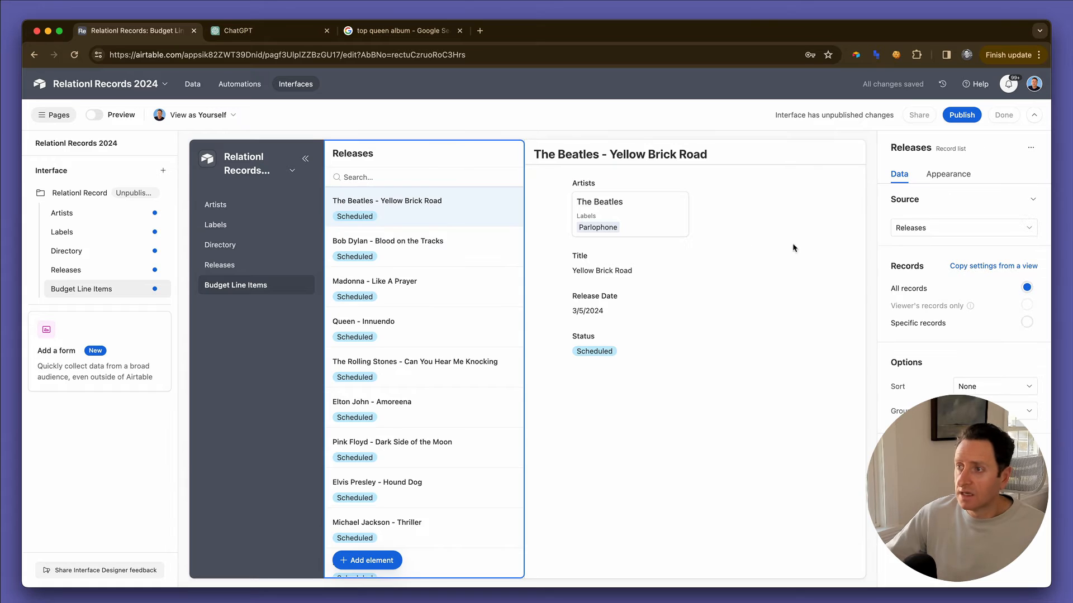
{"action": "left_click", "coordinate": [955, 177]}
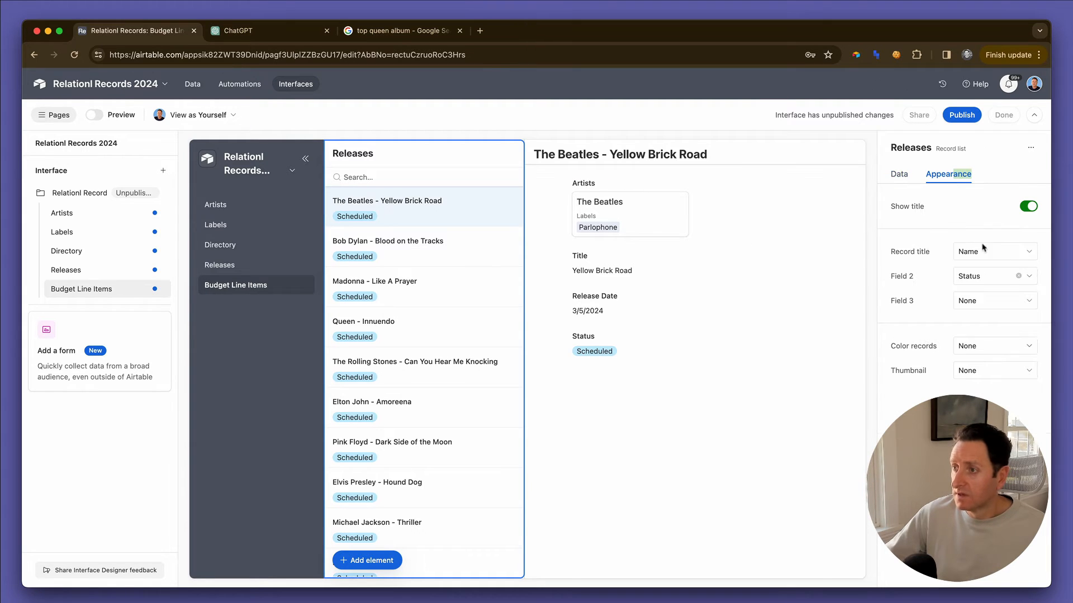
{"action": "left_click", "coordinate": [1018, 277]}
{"action": "left_click", "coordinate": [1023, 277]}
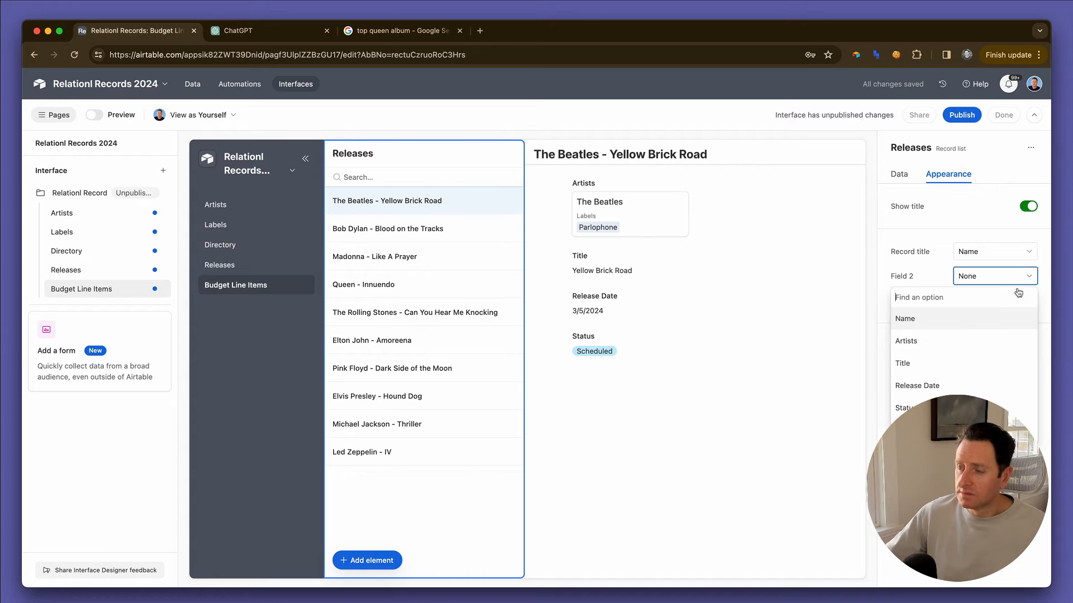
{"action": "type", "text": "f"}
{"action": "left_click", "coordinate": [957, 317]}
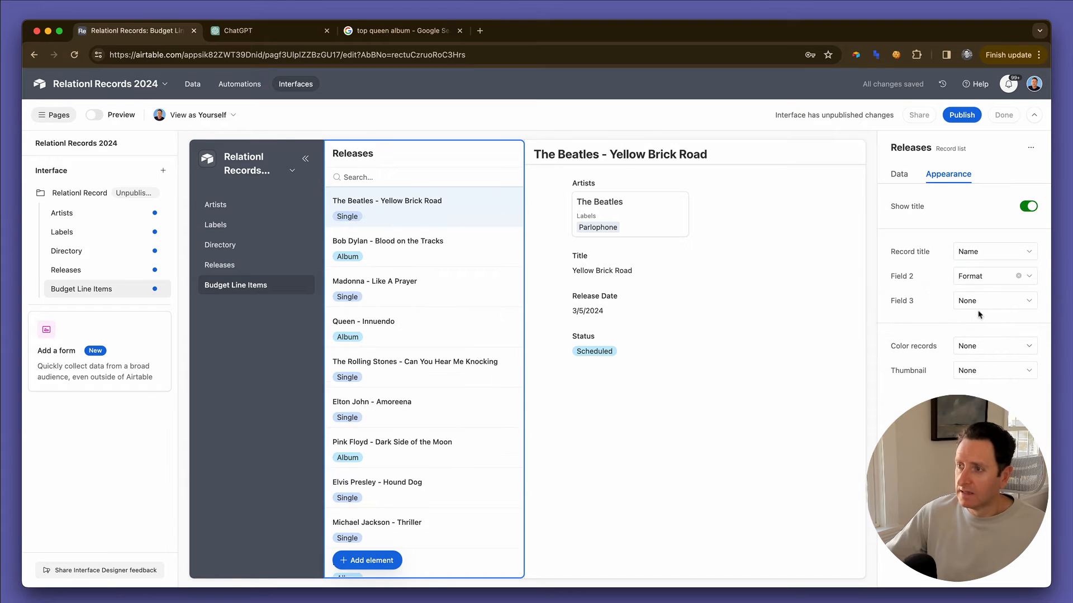
{"action": "left_click", "coordinate": [987, 301]}
{"action": "type", "text": "sta"}
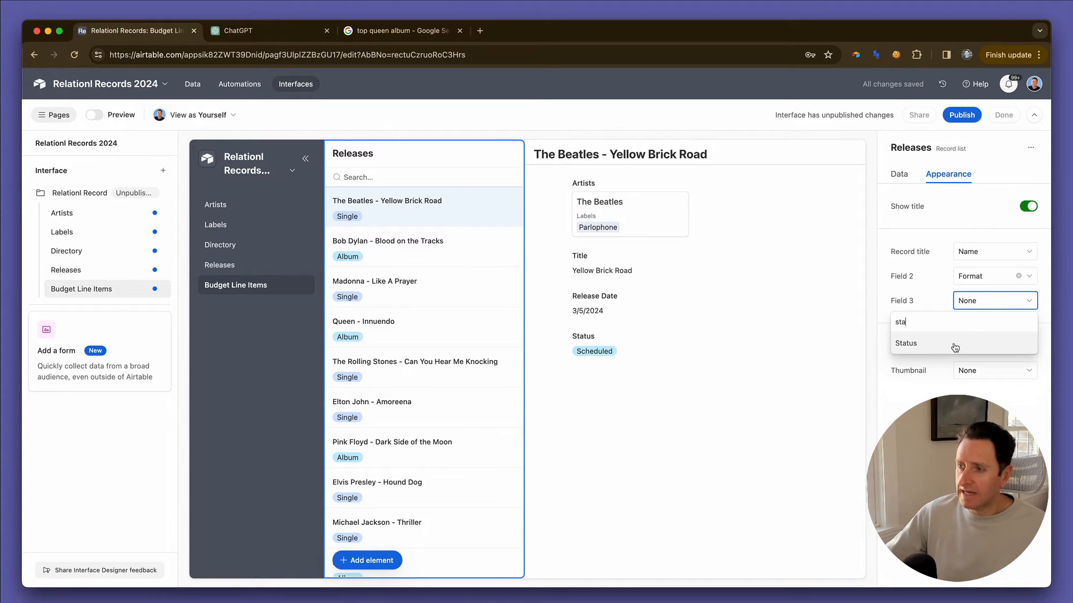
{"action": "left_click", "coordinate": [948, 349]}
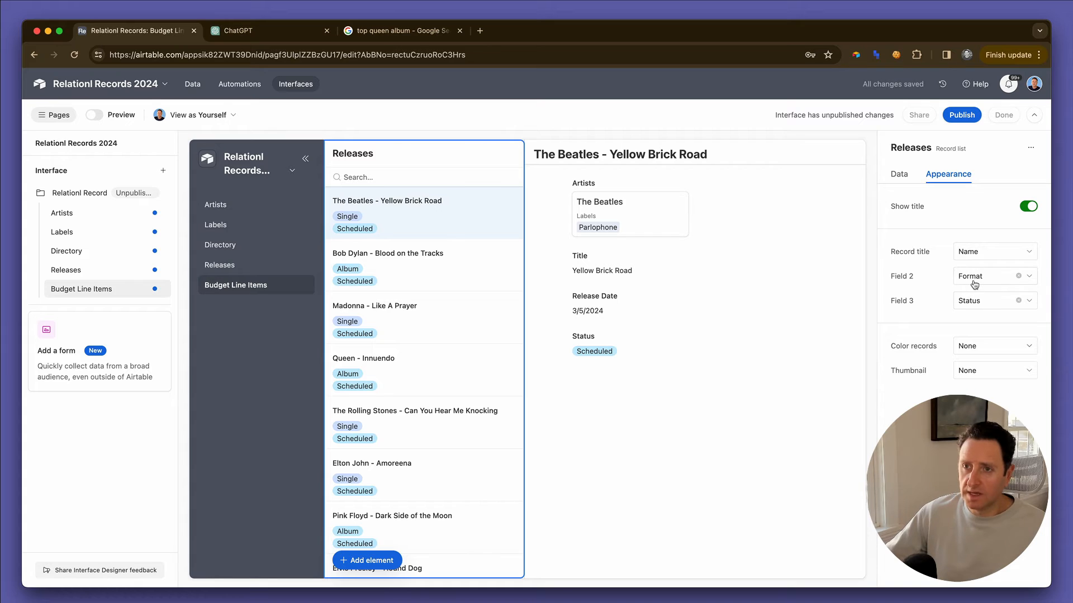
- Change Field 2 of the Budget Line Items page's record list to Release Date
{"action": "left_click", "coordinate": [974, 285]}
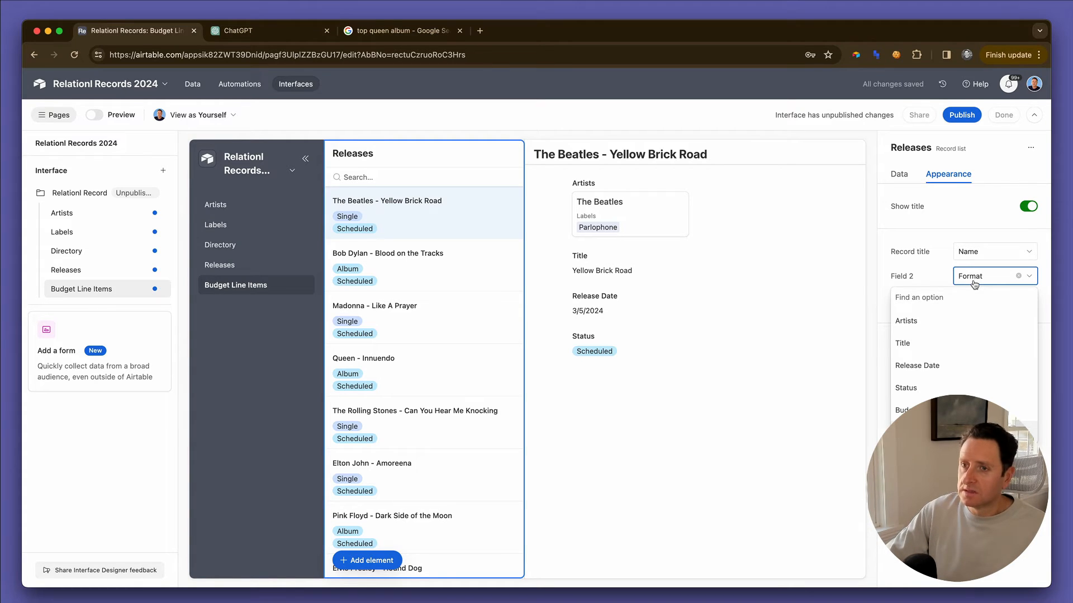
{"action": "type", "text": "rel"}
{"action": "left_click", "coordinate": [971, 313]}
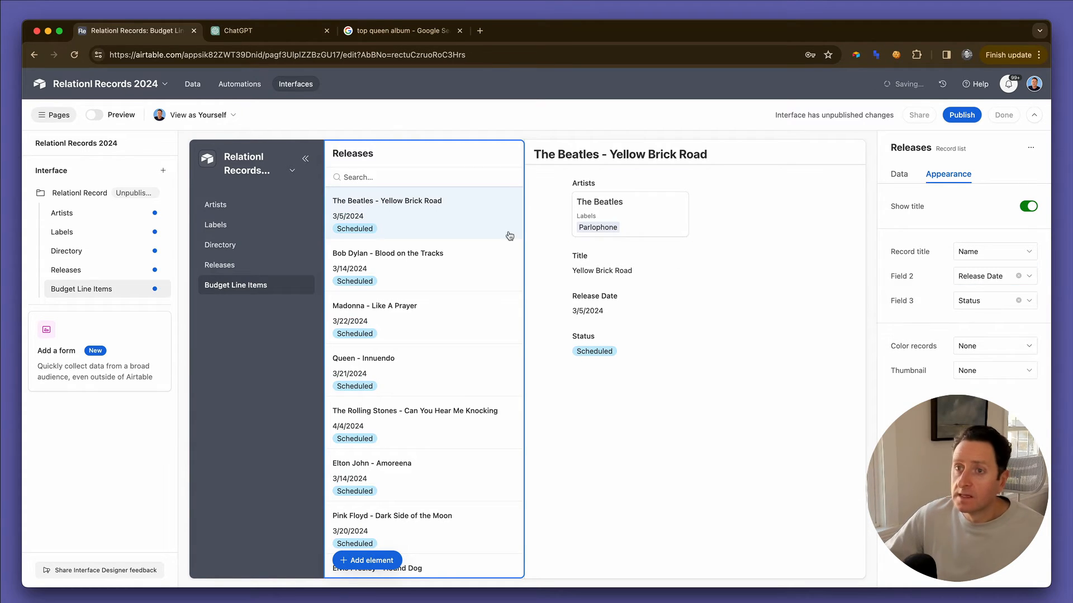
- Sort the Budget Line Items page's record list of releases by Release Date
{"action": "left_click", "coordinate": [896, 175]}
{"action": "left_click", "coordinate": [981, 385]}
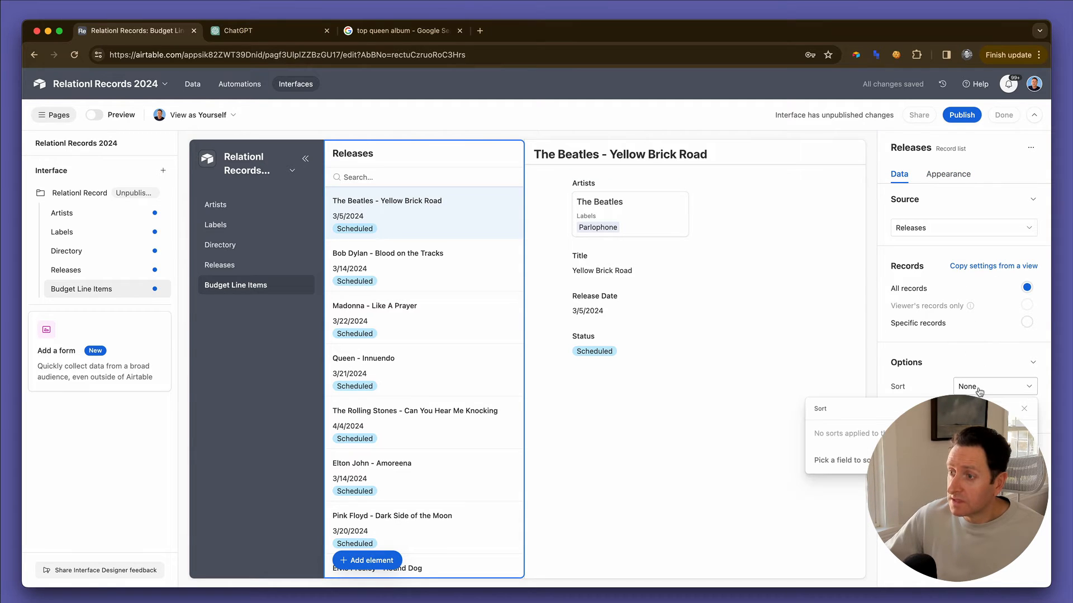
{"action": "left_click", "coordinate": [863, 460]}
{"action": "type", "text": "date"}
{"action": "left_click", "coordinate": [858, 445]}
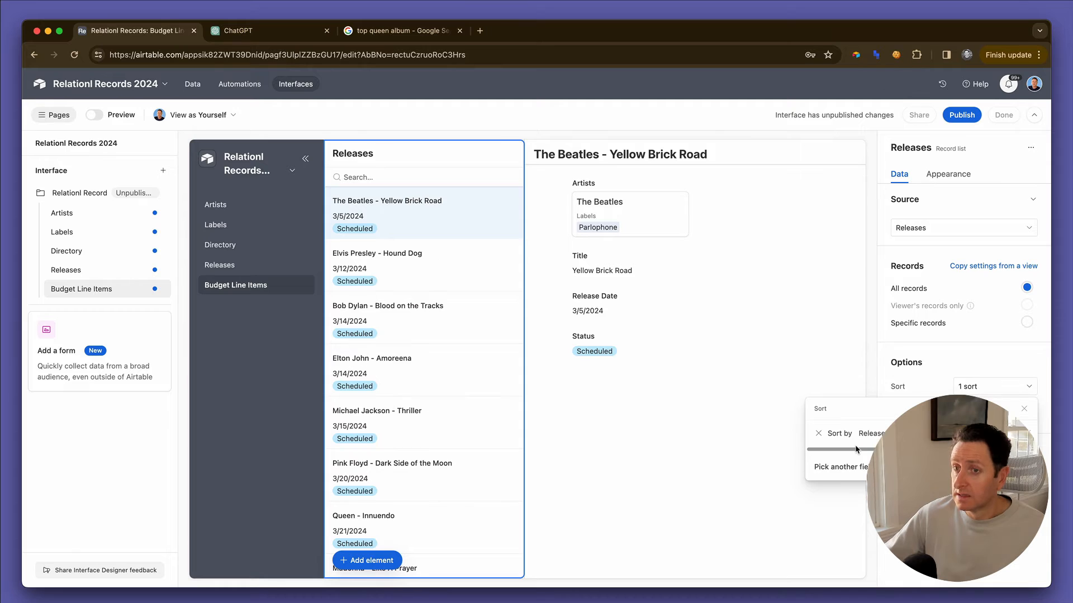
{"action": "left_click", "coordinate": [944, 361]}
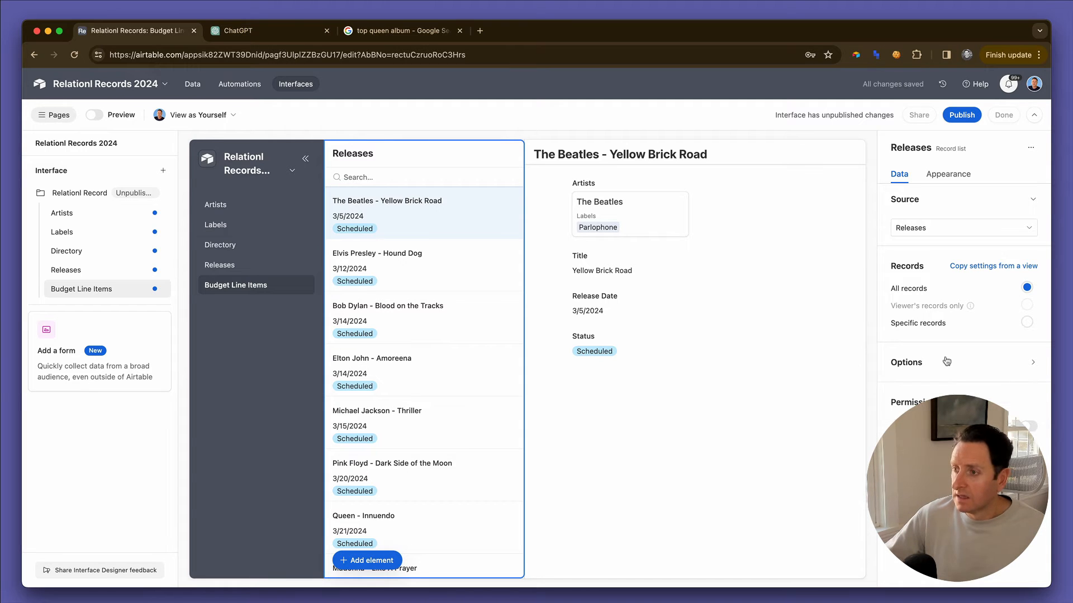
{"action": "scroll", "coordinate": [465, 378], "scroll_direction": "down", "scroll_amount": 3}
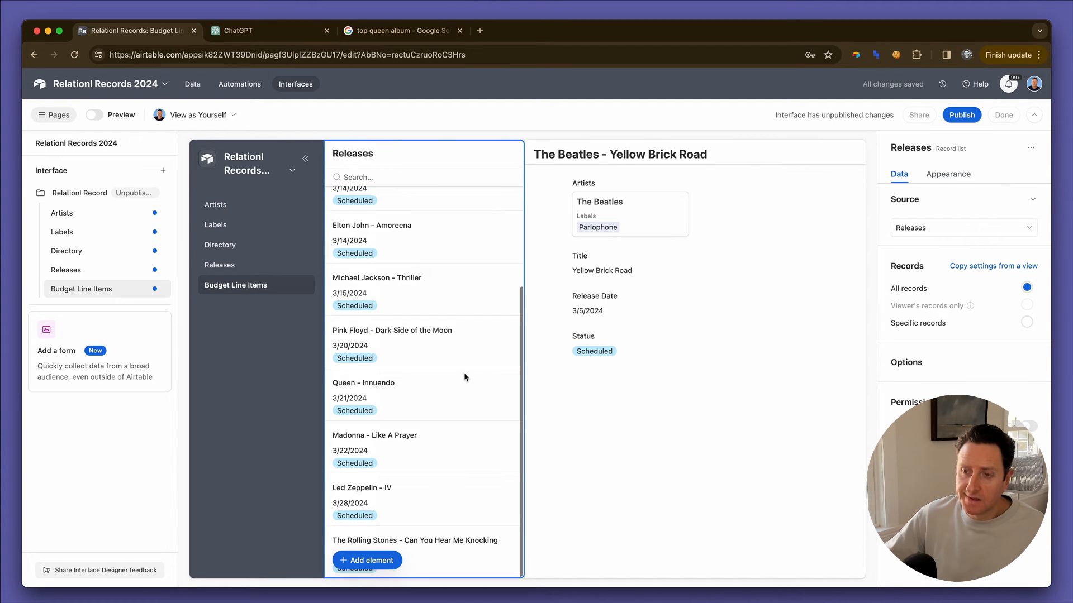
{"action": "scroll", "coordinate": [464, 377], "scroll_direction": "up", "scroll_amount": 3}
{"action": "left_click", "coordinate": [606, 427]}
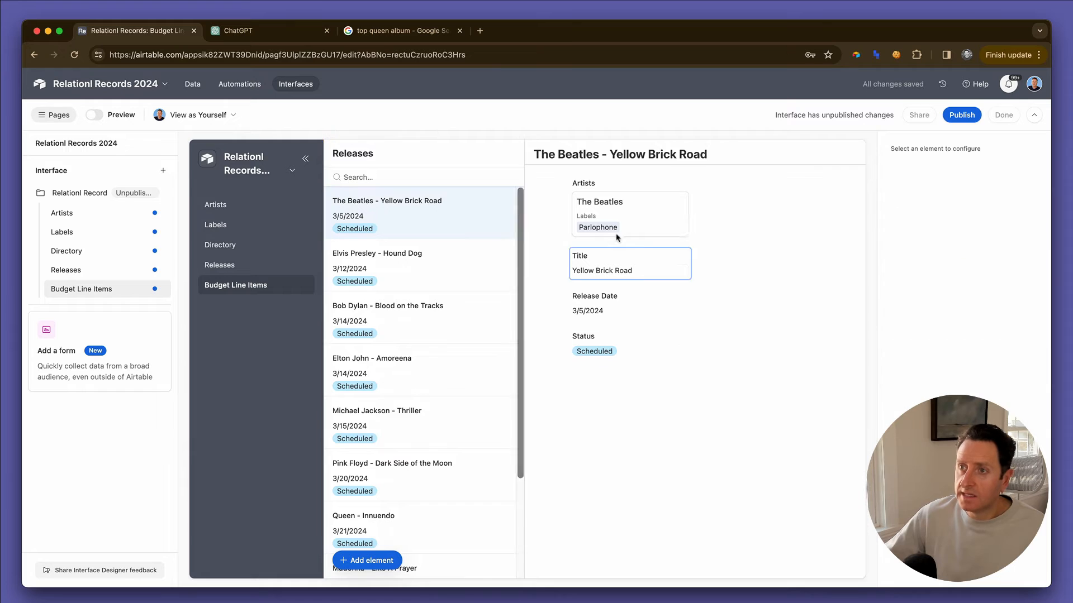
- Delete the Artists, Title, Release Date and Status fields from the record detail area of the Budget Line Items page
{"action": "left_click", "coordinate": [606, 205]}
{"action": "key", "text": "BackSpace"}
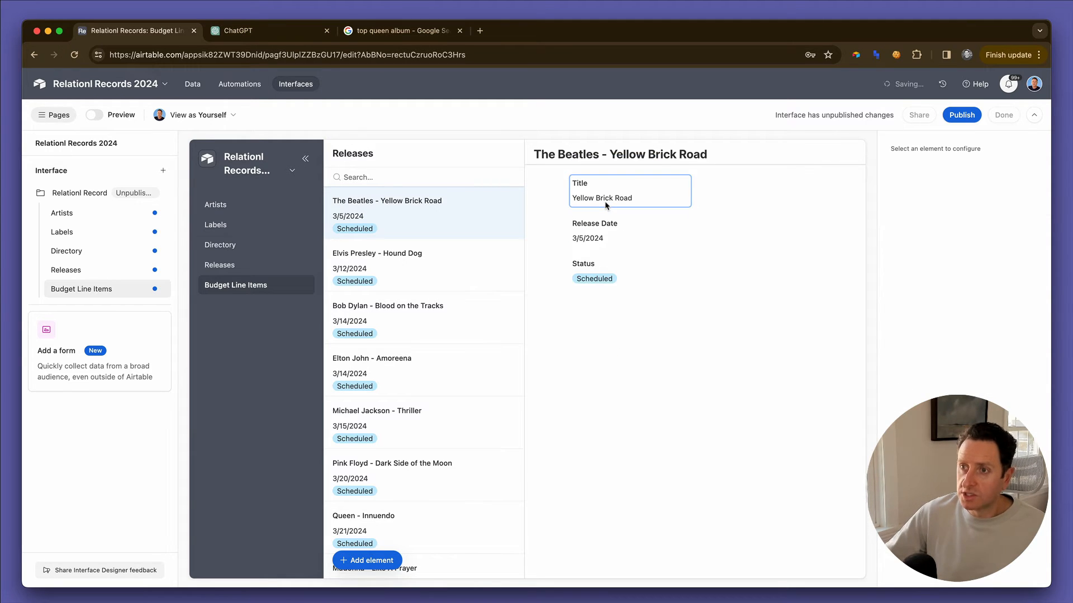
{"action": "left_click", "coordinate": [605, 205]}
{"action": "key", "text": "BackSpace"}
{"action": "left_click", "coordinate": [606, 206]}
{"action": "key", "text": "BackSpace"}
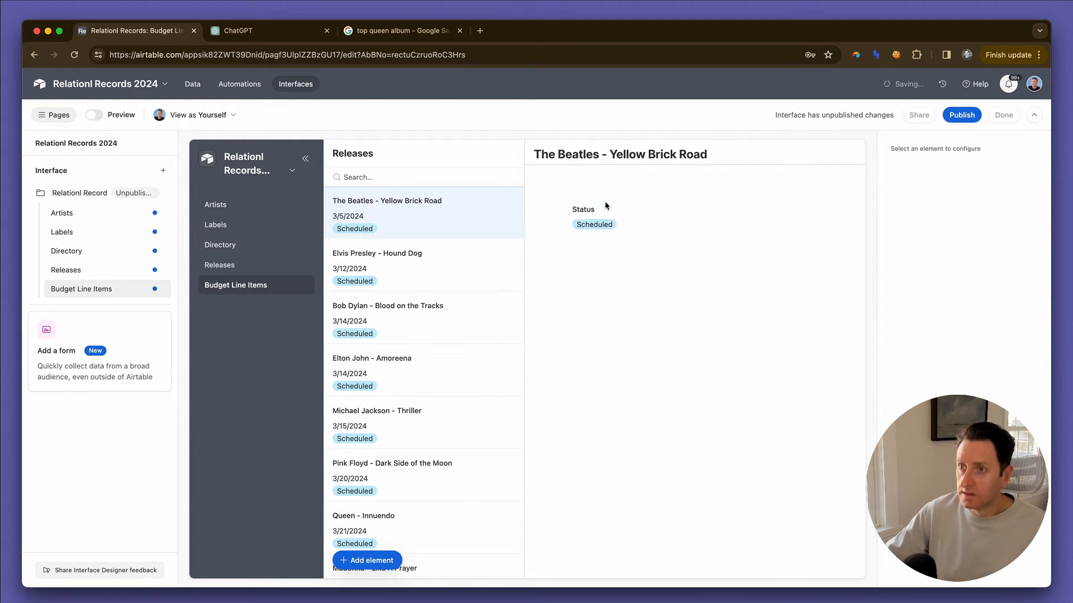
{"action": "left_click", "coordinate": [605, 205]}
{"action": "key", "text": "BackSpace"}
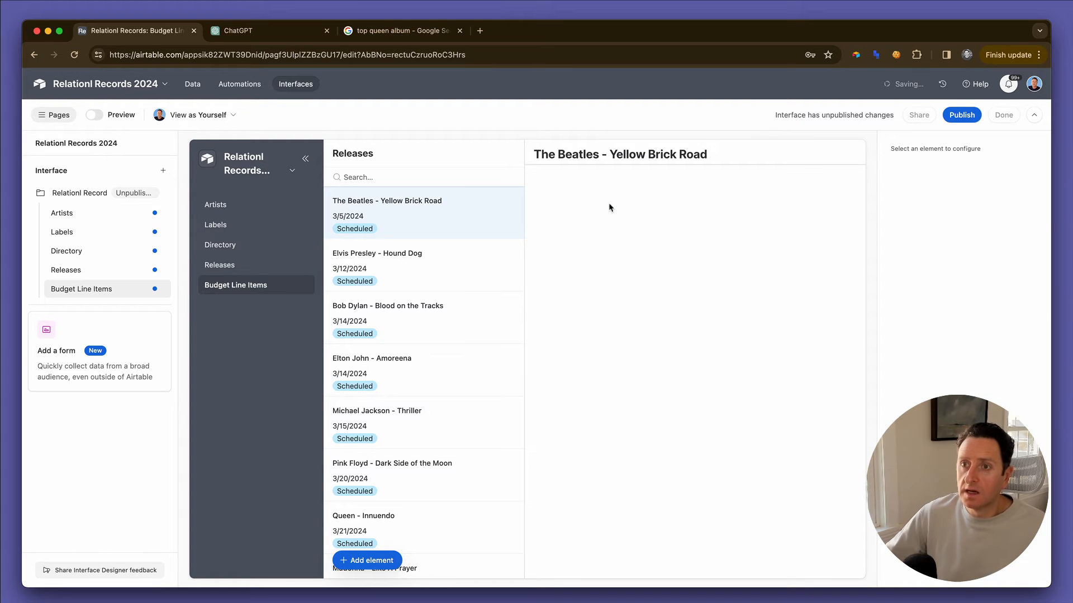
- Open the list of Releases elements that can be added to the empty record detail area
{"action": "left_click", "coordinate": [370, 561]}
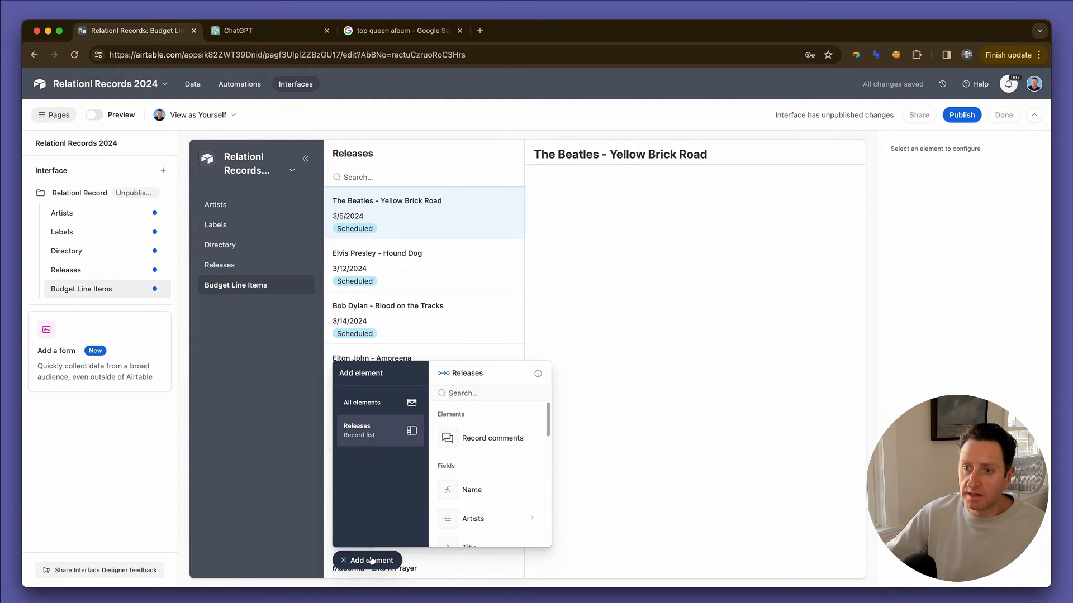
{"action": "scroll", "coordinate": [487, 513], "scroll_direction": "down", "scroll_amount": 10}
{"action": "scroll", "coordinate": [487, 513], "scroll_direction": "up", "scroll_amount": 4}
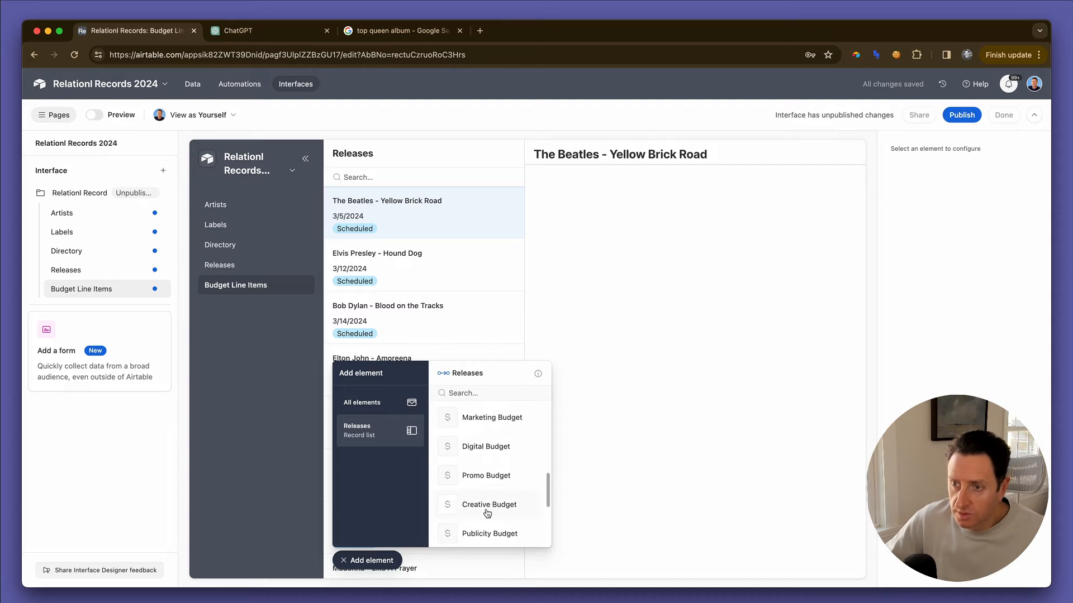
{"action": "scroll", "coordinate": [487, 513], "scroll_direction": "up", "scroll_amount": 2}
{"action": "left_click", "coordinate": [486, 504]}
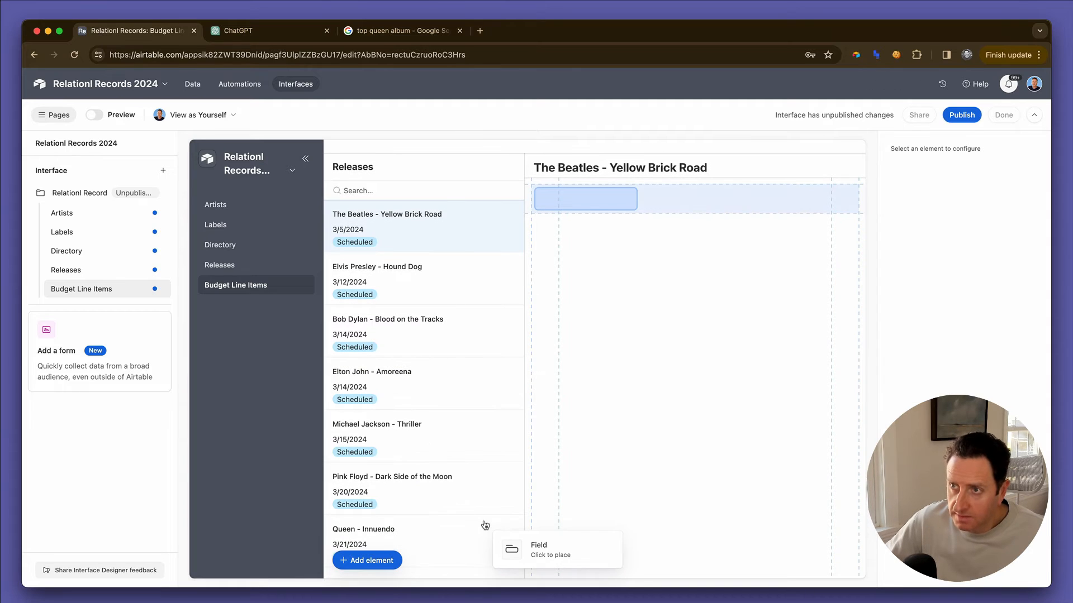
{"action": "left_click", "coordinate": [645, 203]}
{"action": "left_click", "coordinate": [652, 163]}
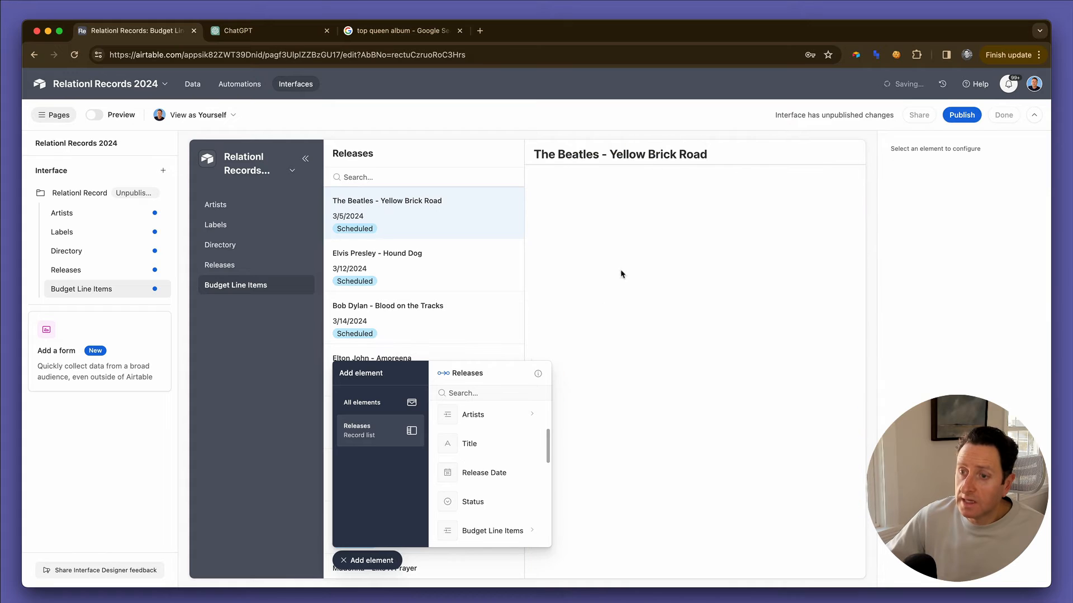
- Place a grid of the linked Budget Line Items in the record detail area at full width, and collapse the interface's navigation sidebar
{"action": "left_click", "coordinate": [481, 530]}
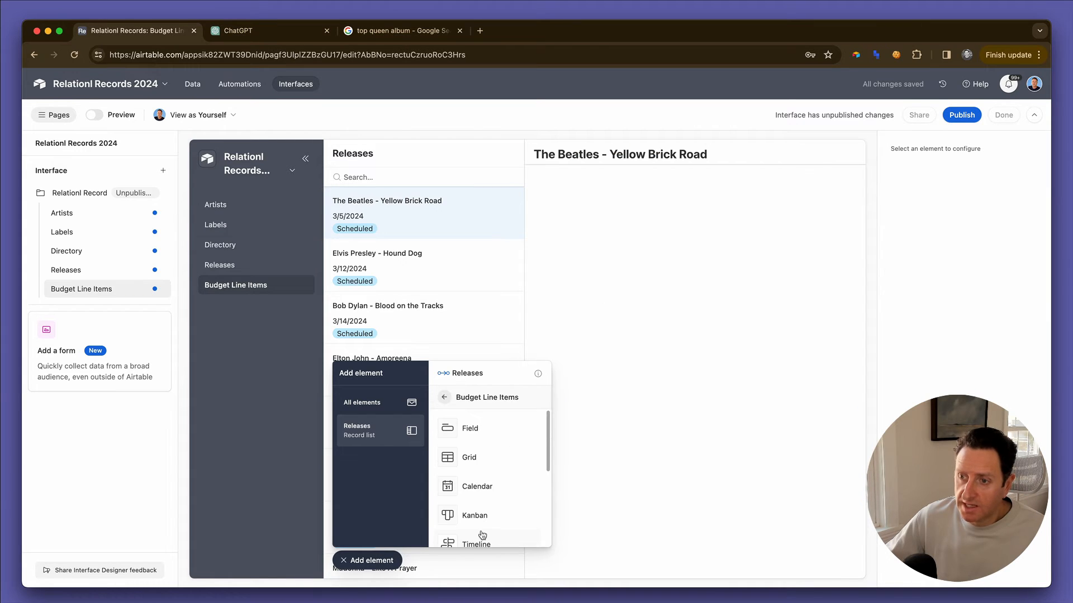
{"action": "scroll", "coordinate": [483, 507], "scroll_direction": "down", "scroll_amount": 2}
{"action": "scroll", "coordinate": [481, 486], "scroll_direction": "up", "scroll_amount": 2}
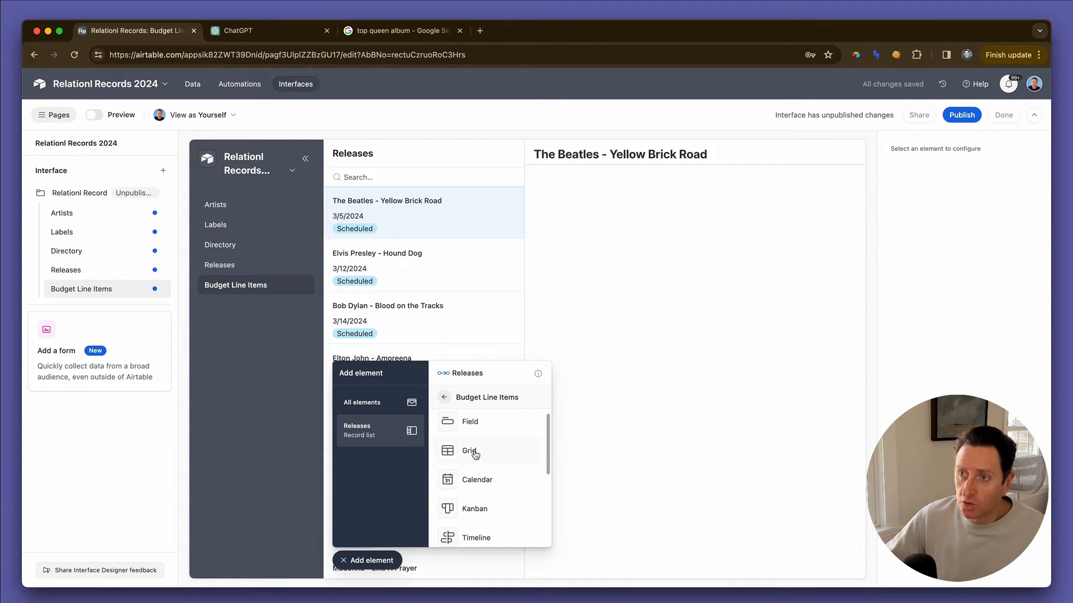
{"action": "left_click", "coordinate": [472, 451]}
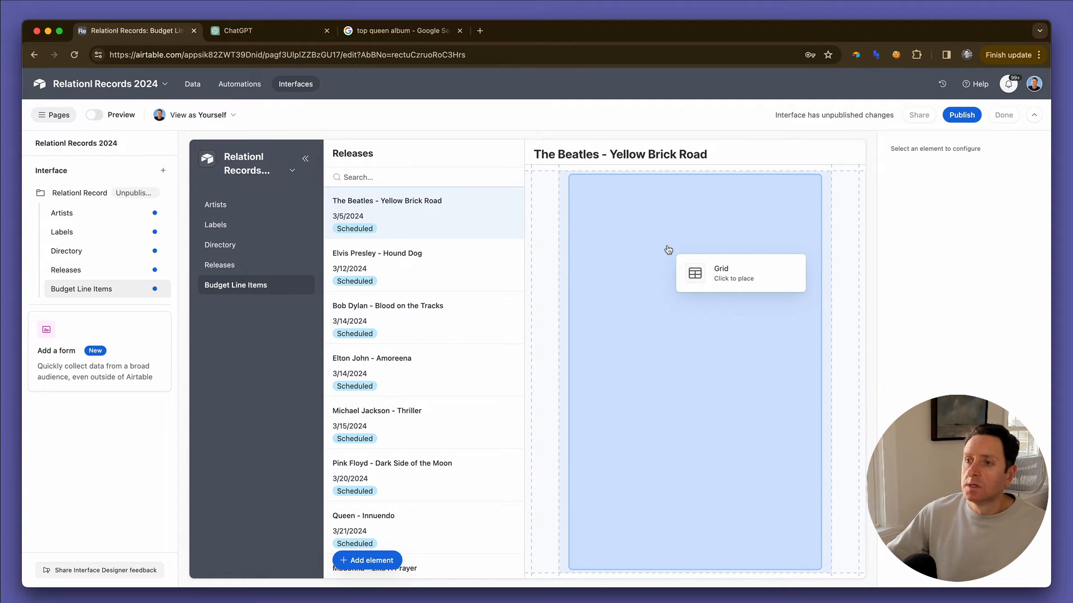
{"action": "left_click", "coordinate": [668, 250]}
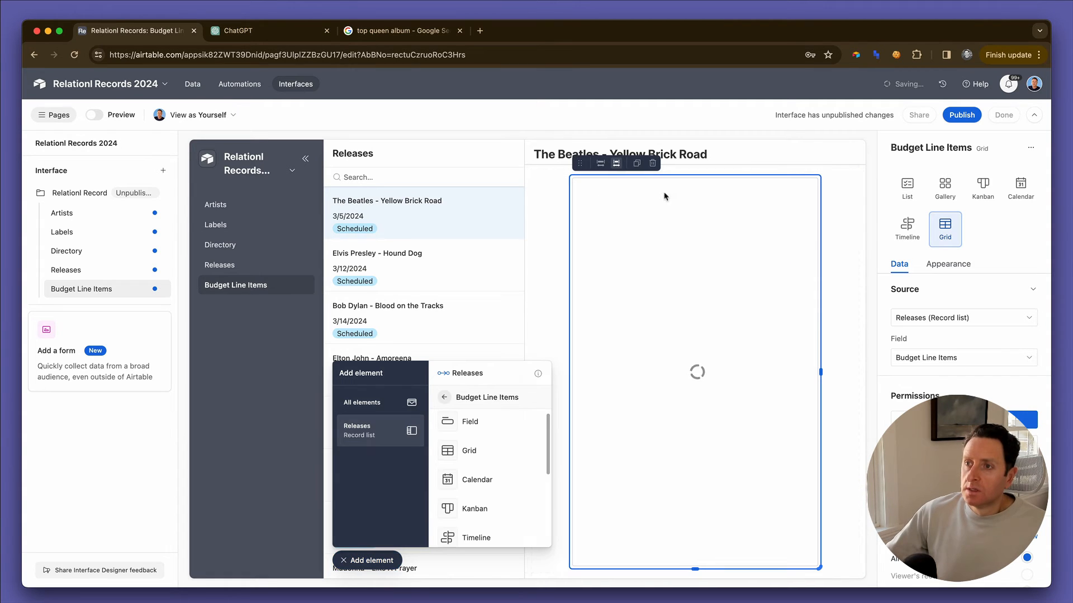
{"action": "left_click", "coordinate": [599, 164]}
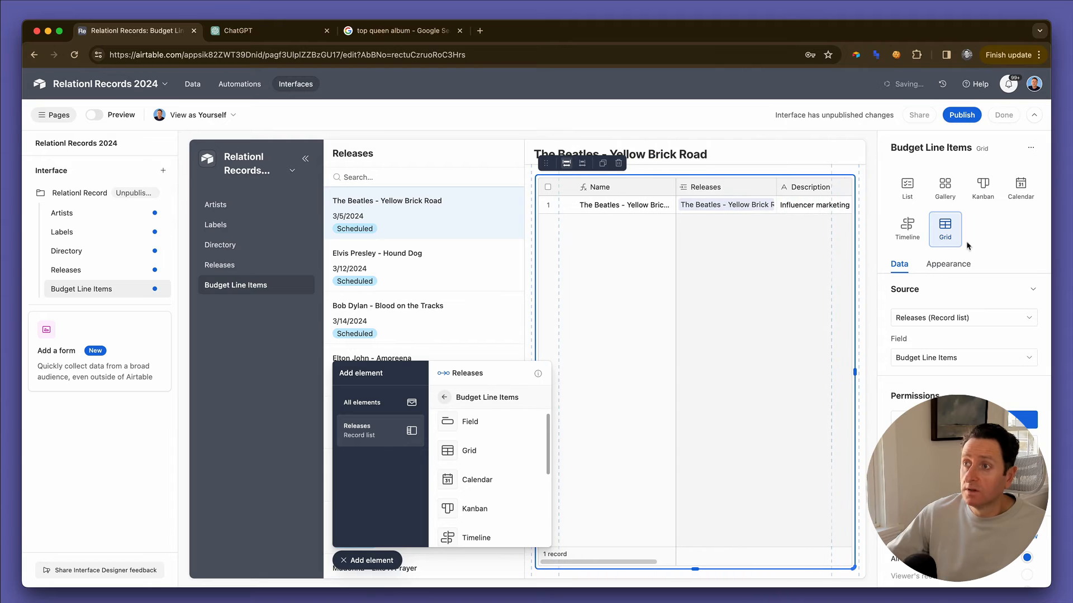
{"action": "left_click", "coordinate": [305, 159]}
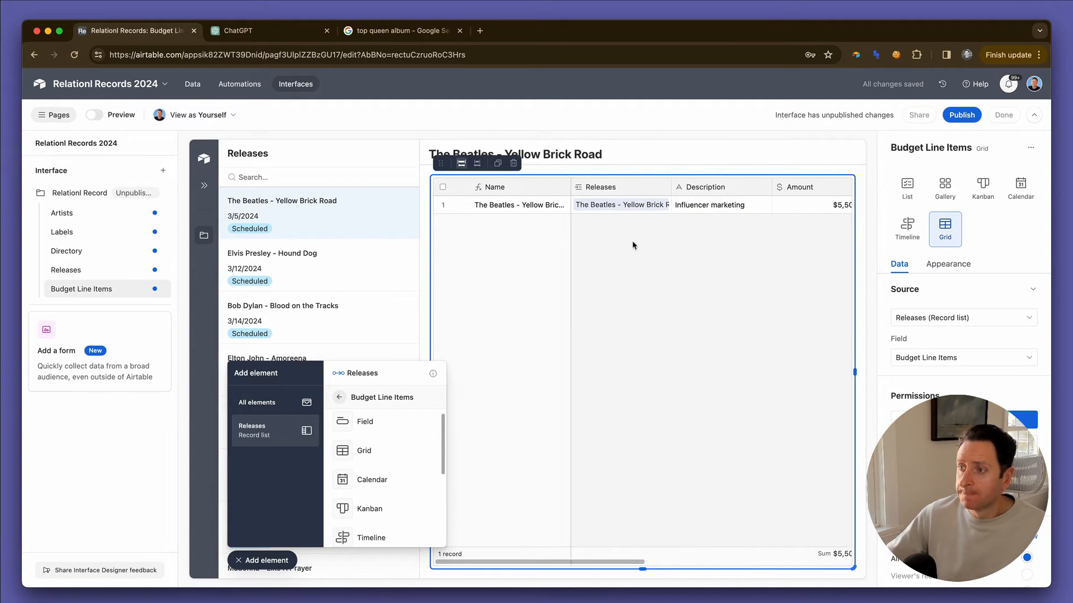
- Hide the Releases field from the Budget Line Items grid
{"action": "scroll", "coordinate": [964, 335], "scroll_direction": "down", "scroll_amount": 3}
{"action": "scroll", "coordinate": [959, 364], "scroll_direction": "down", "scroll_amount": 3}
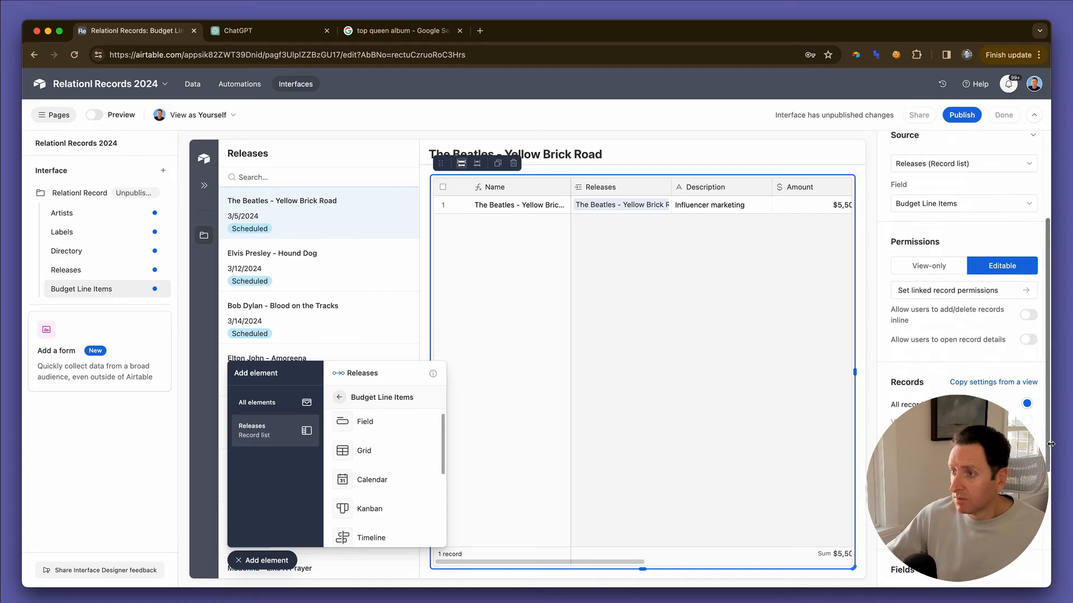
{"action": "scroll", "coordinate": [959, 364], "scroll_direction": "down", "scroll_amount": 5}
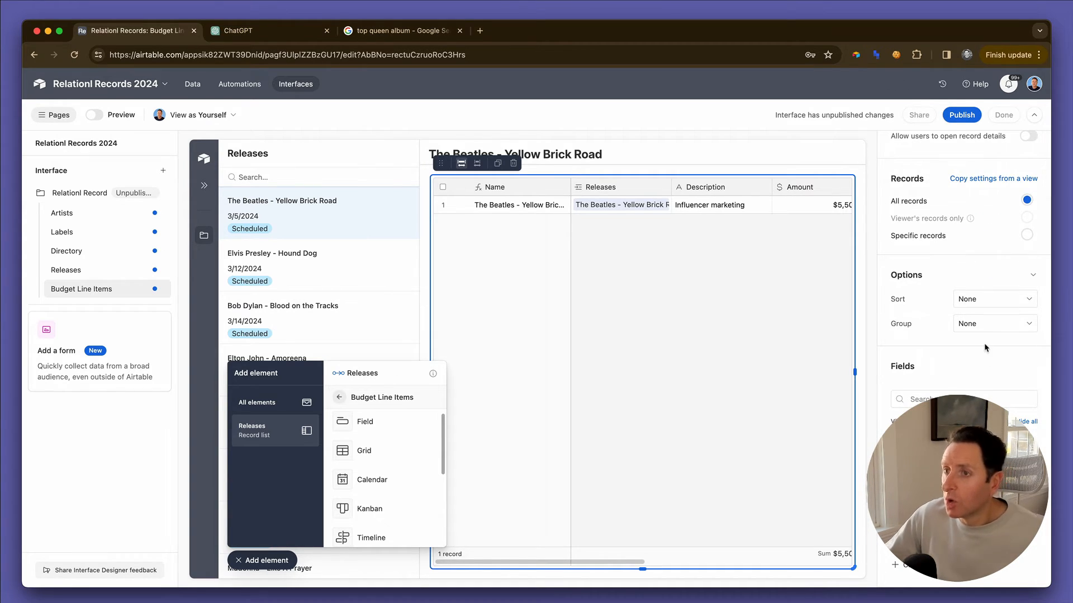
{"action": "scroll", "coordinate": [984, 345], "scroll_direction": "up", "scroll_amount": 2}
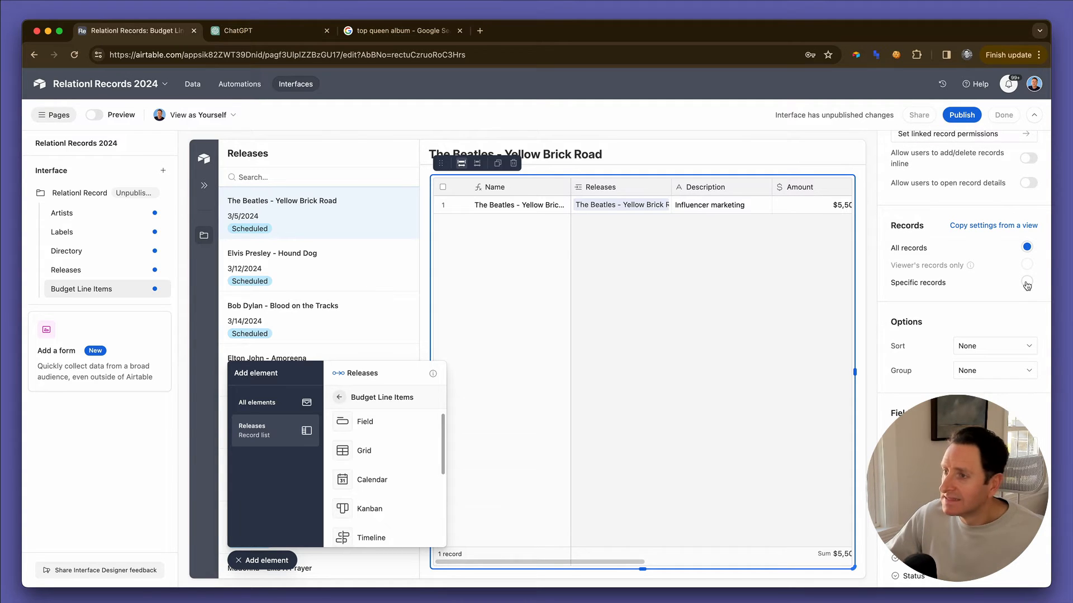
{"action": "scroll", "coordinate": [1008, 281], "scroll_direction": "up", "scroll_amount": 8}
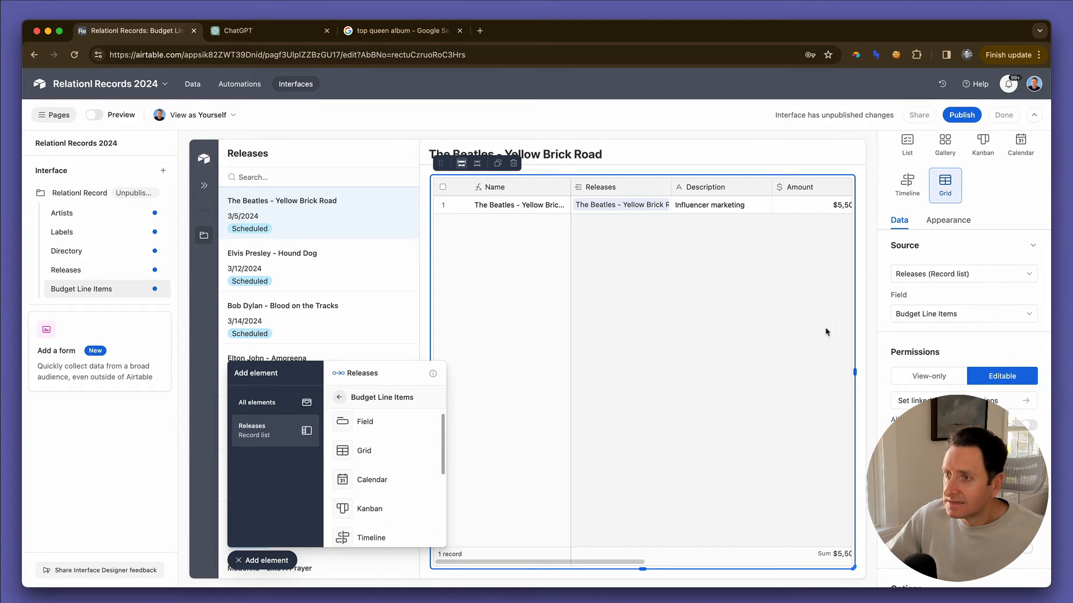
{"action": "scroll", "coordinate": [972, 365], "scroll_direction": "down", "scroll_amount": 8}
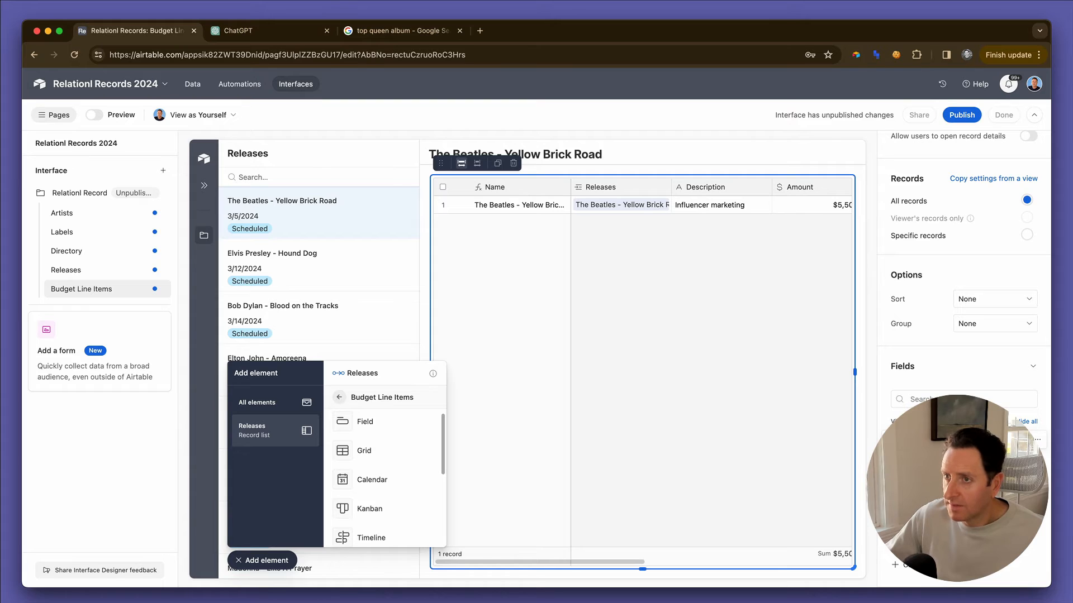
{"action": "left_click", "coordinate": [1029, 459]}
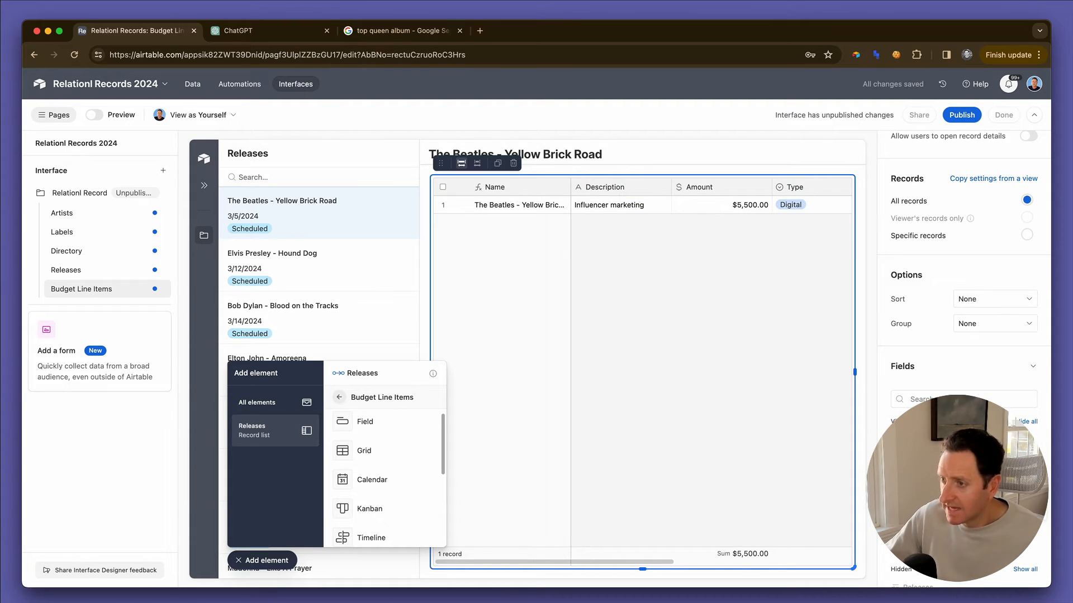
- Group the Budget Line Items grid by Type and allow users to add and delete records inline
{"action": "scroll", "coordinate": [963, 335], "scroll_direction": "down", "scroll_amount": 1}
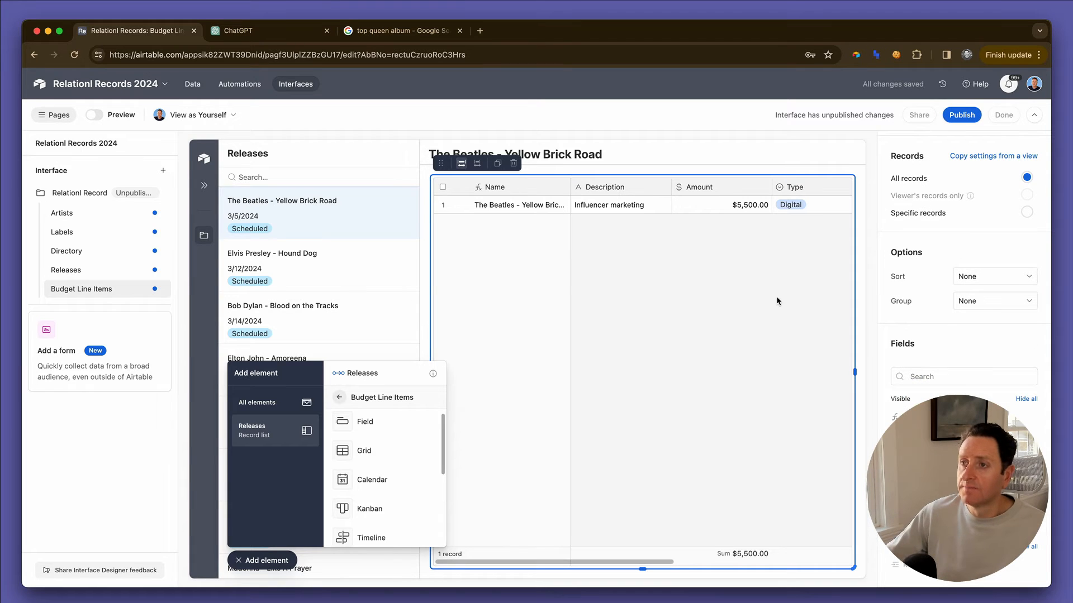
{"action": "left_click", "coordinate": [986, 308]}
{"action": "left_click", "coordinate": [819, 375]}
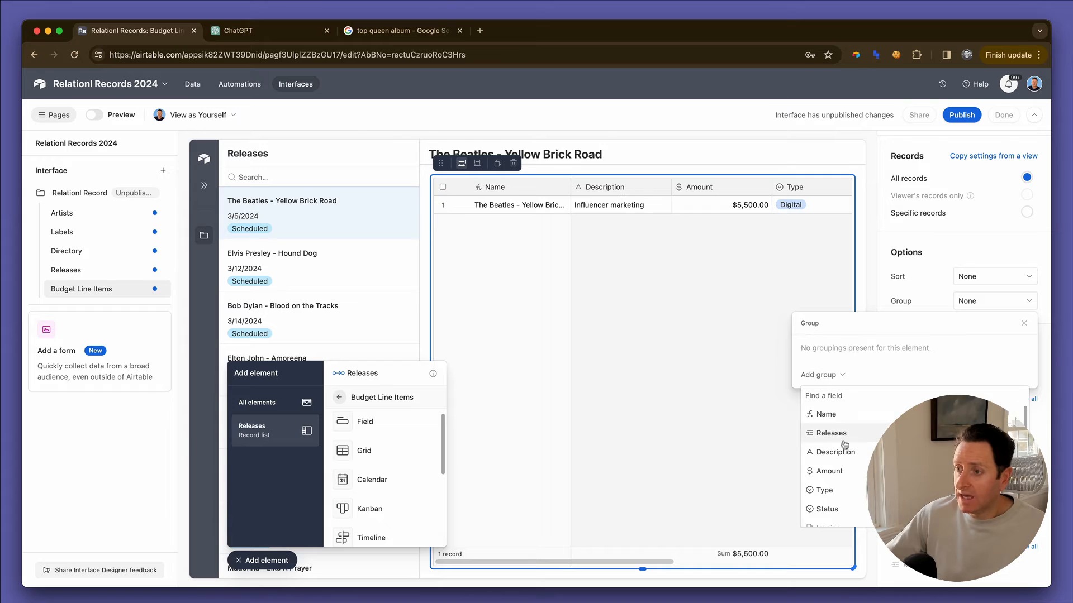
{"action": "left_click", "coordinate": [846, 494]}
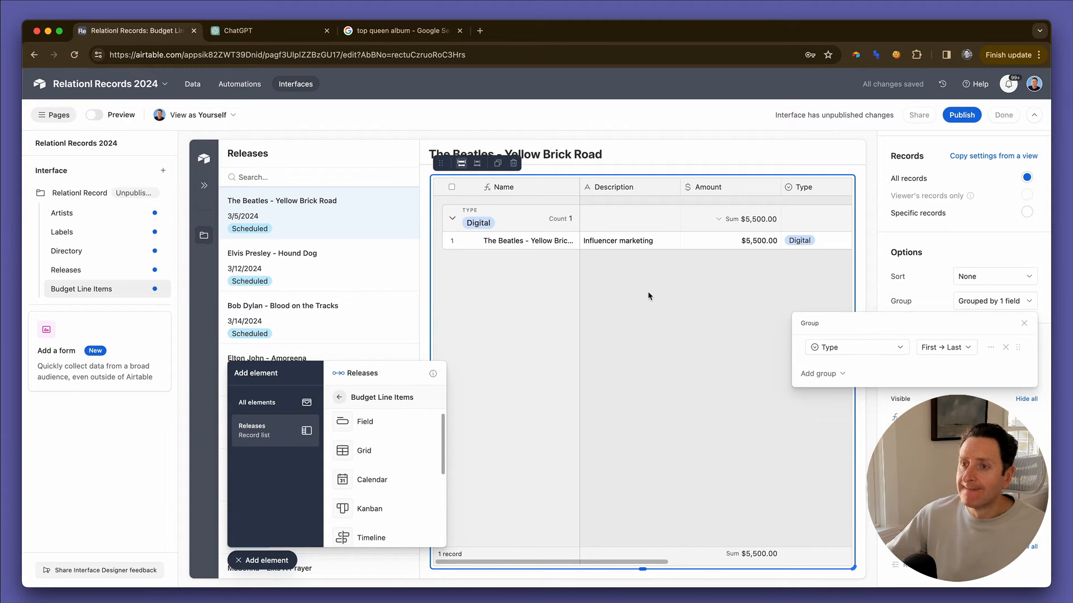
{"action": "left_click", "coordinate": [648, 291]}
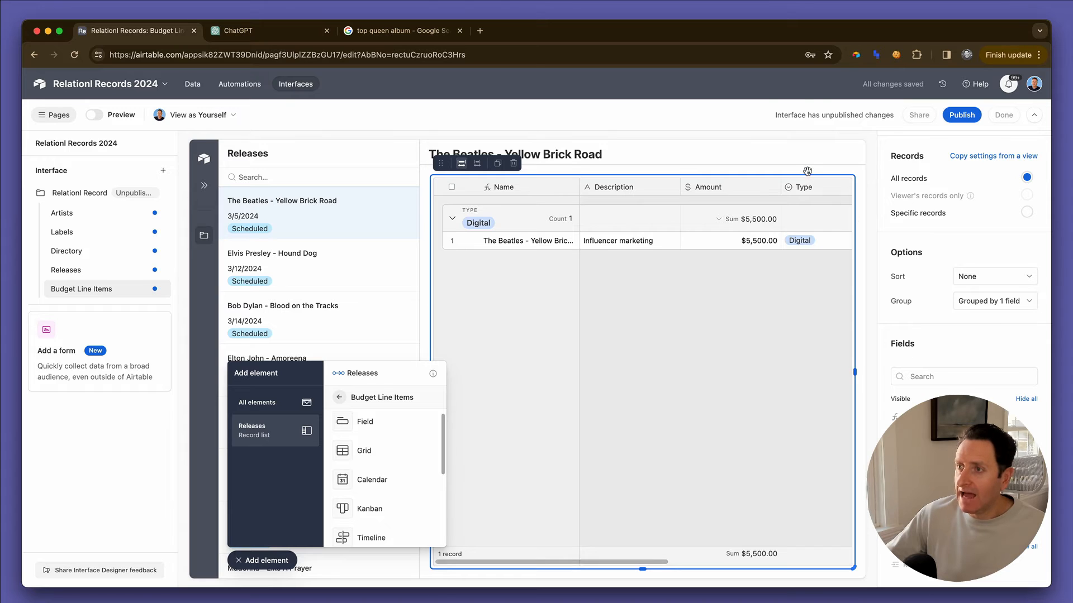
{"action": "scroll", "coordinate": [971, 309], "scroll_direction": "up", "scroll_amount": 5}
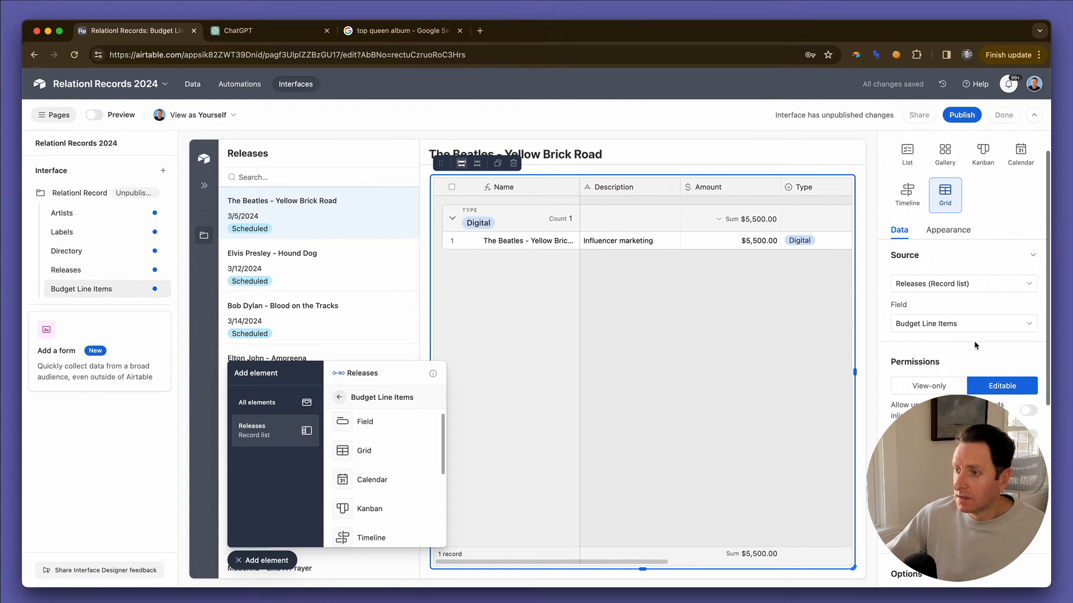
{"action": "left_click", "coordinate": [1028, 412]}
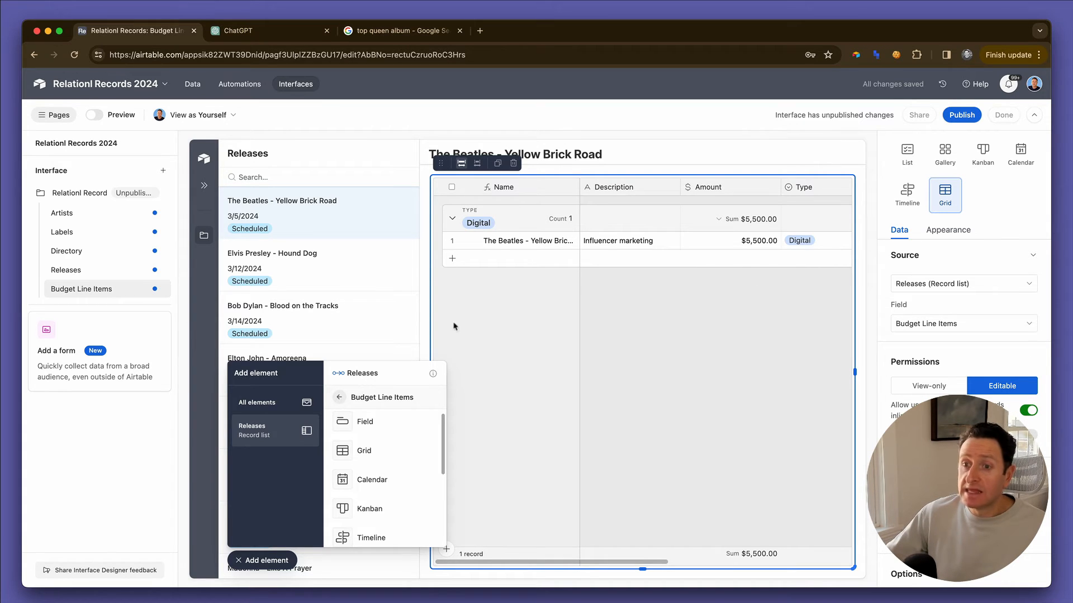
- Place the Marketing Budget field of the release above the Budget Line Items grid
{"action": "scroll", "coordinate": [394, 478], "scroll_direction": "down", "scroll_amount": 3}
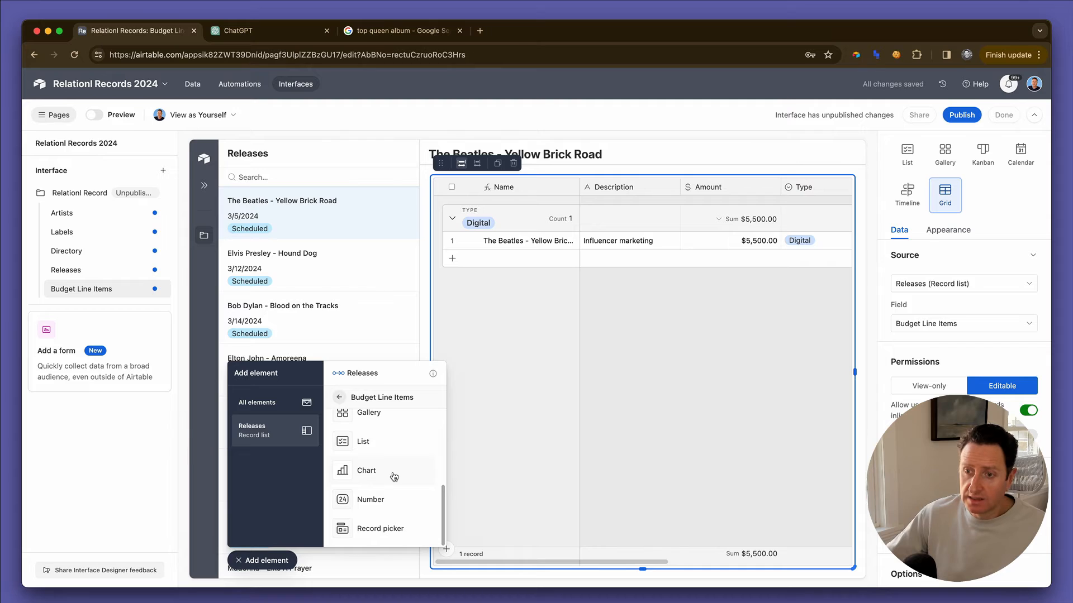
{"action": "scroll", "coordinate": [394, 476], "scroll_direction": "up", "scroll_amount": 4}
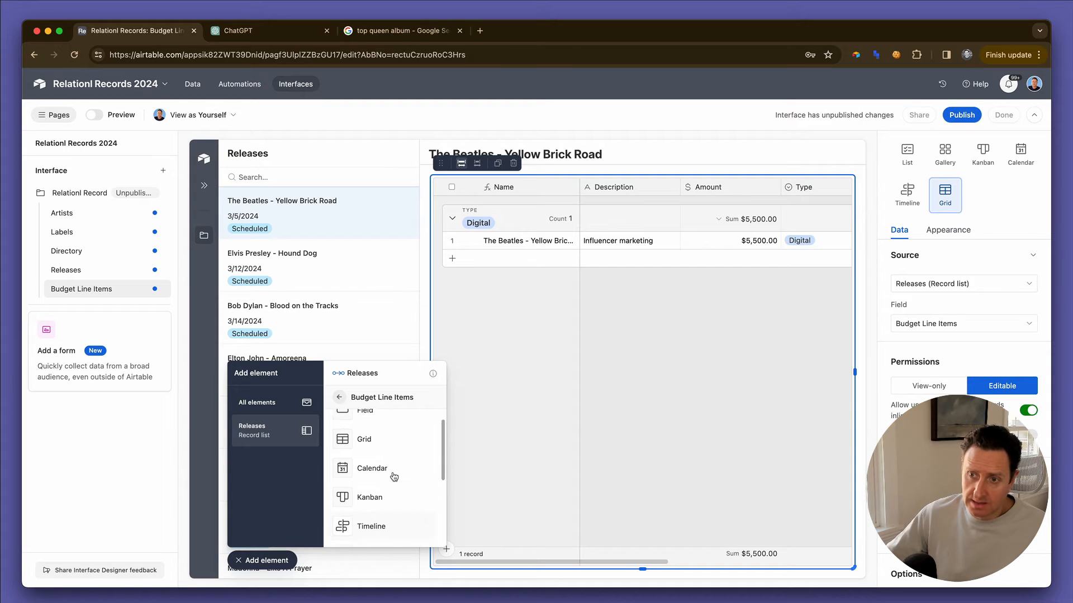
{"action": "scroll", "coordinate": [394, 476], "scroll_direction": "up", "scroll_amount": 1}
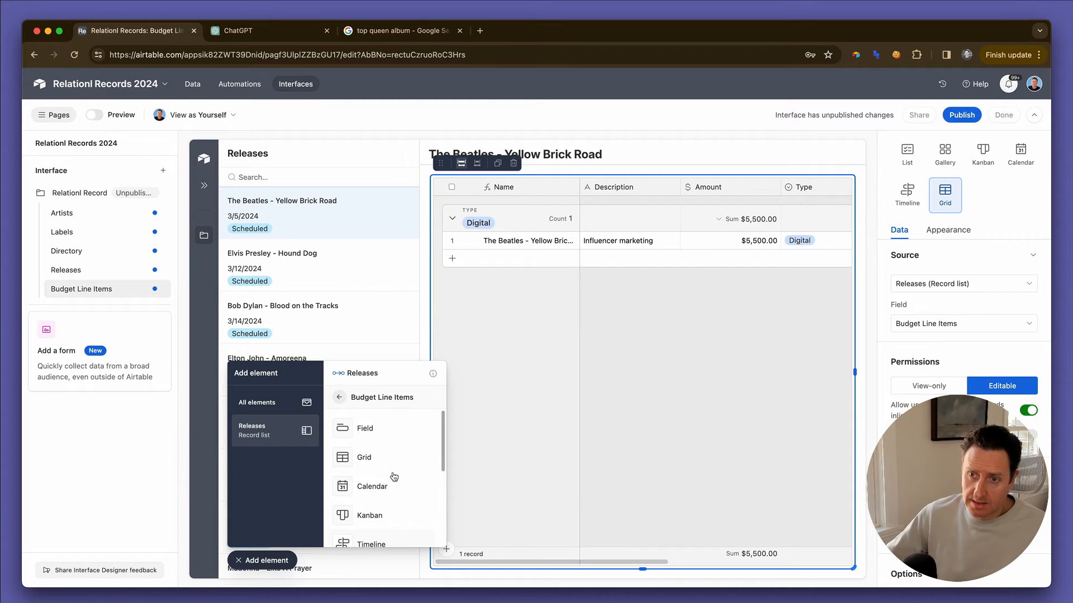
{"action": "left_click", "coordinate": [340, 399]}
{"action": "scroll", "coordinate": [363, 453], "scroll_direction": "down", "scroll_amount": 5}
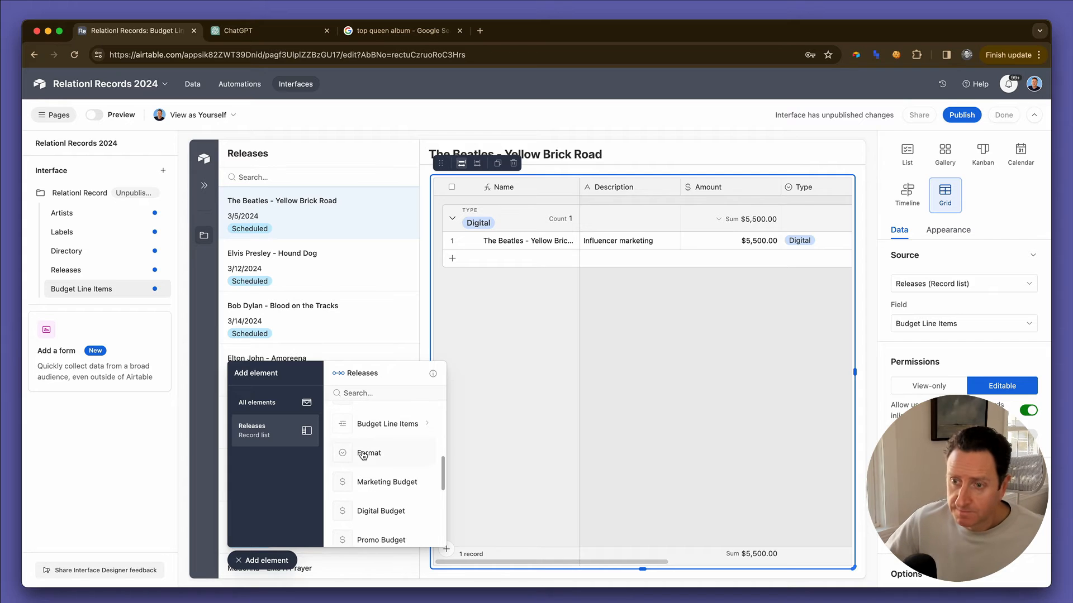
{"action": "scroll", "coordinate": [366, 455], "scroll_direction": "down", "scroll_amount": 1}
{"action": "left_click", "coordinate": [375, 459]}
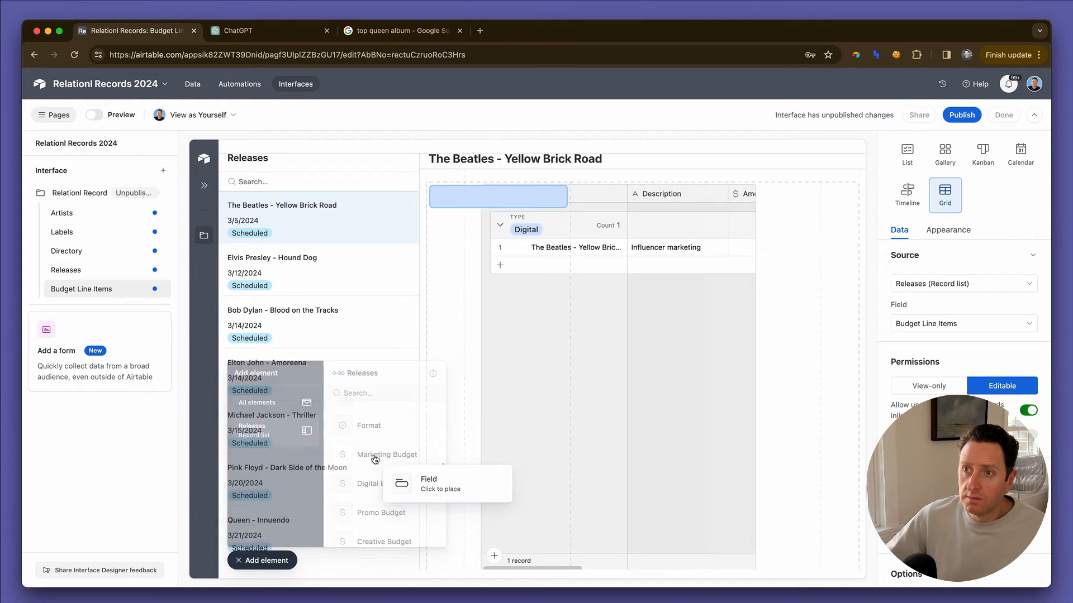
{"action": "left_click", "coordinate": [461, 193]}
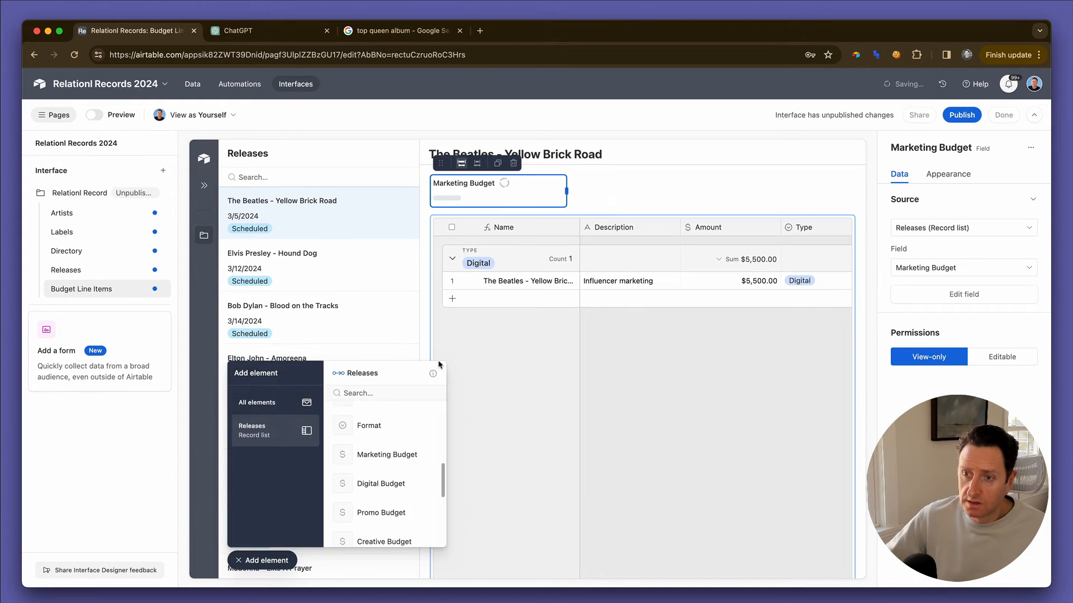
- Place the Marketing Actual field below Marketing Budget, and move it into a column beside the Budget Line Items grid
{"action": "scroll", "coordinate": [400, 490], "scroll_direction": "down", "scroll_amount": 4}
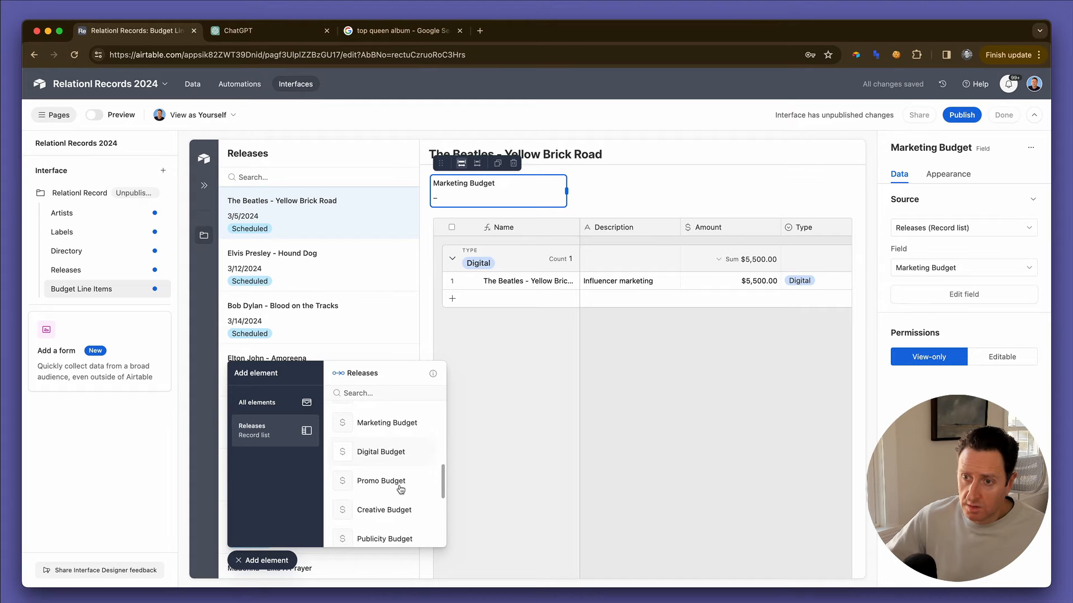
{"action": "left_click", "coordinate": [398, 485]}
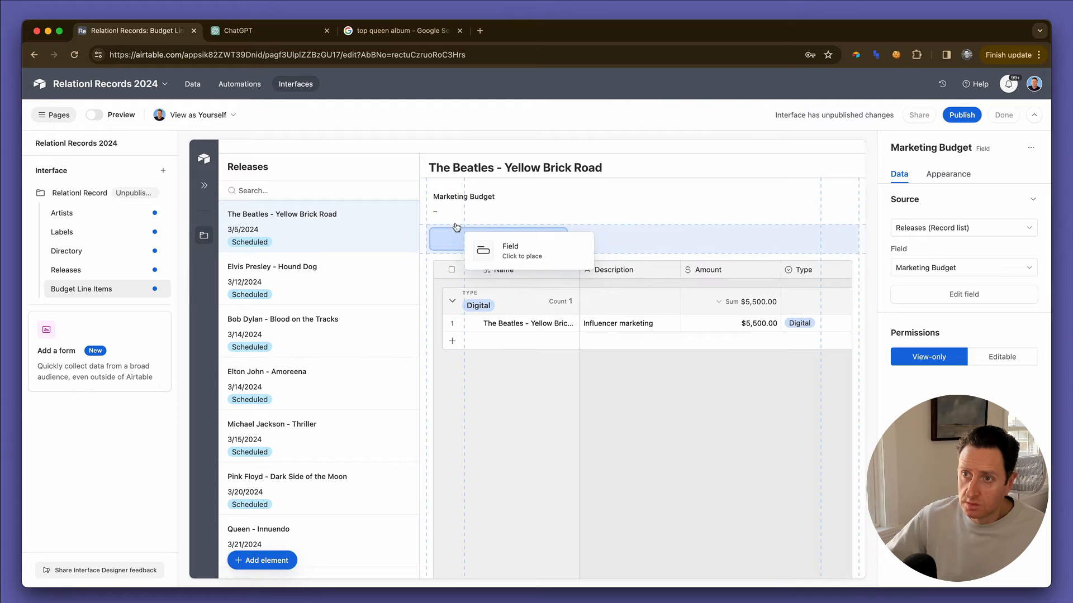
{"action": "left_click", "coordinate": [447, 229]}
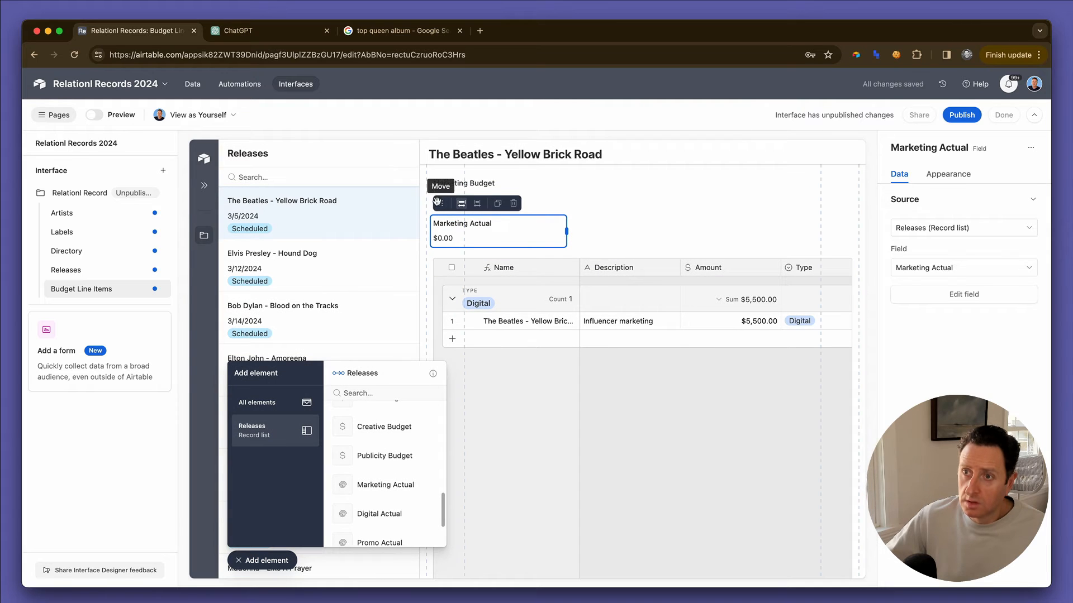
{"action": "left_click_drag", "start_coordinate": [441, 203], "coordinate": [478, 234]}
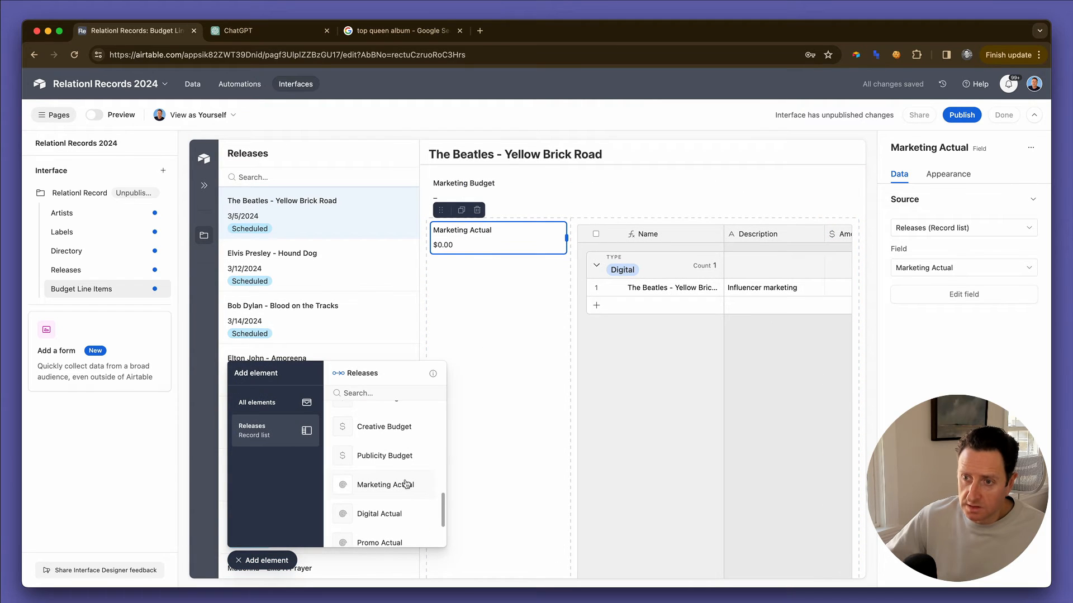
- Place the Digital Budget field beside Marketing Budget in the same row
{"action": "scroll", "coordinate": [407, 484], "scroll_direction": "down", "scroll_amount": 2}
{"action": "scroll", "coordinate": [406, 484], "scroll_direction": "up", "scroll_amount": 3}
{"action": "scroll", "coordinate": [406, 484], "scroll_direction": "down", "scroll_amount": 3}
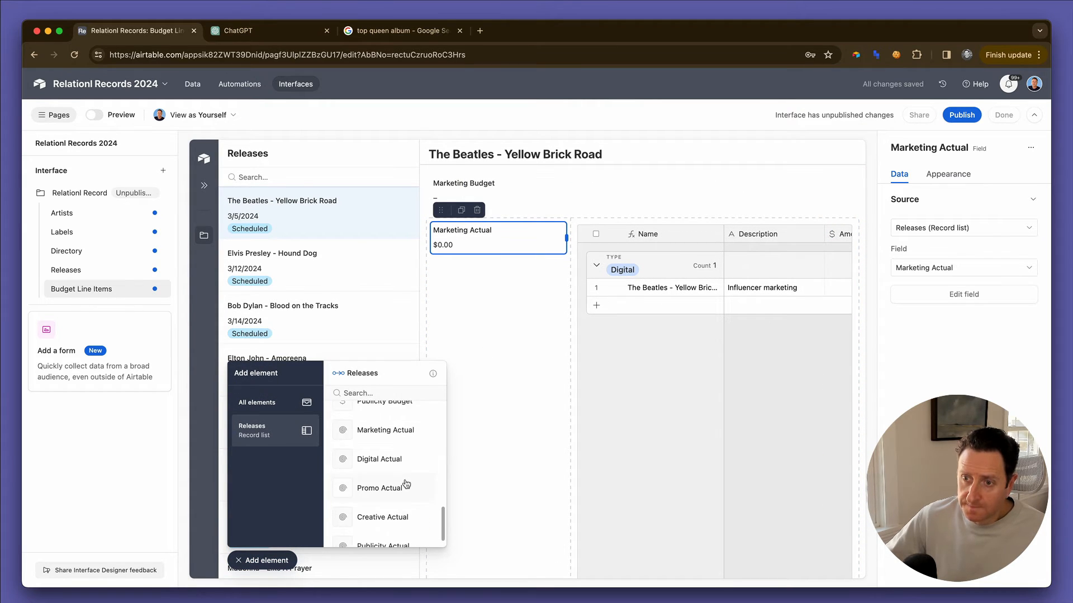
{"action": "scroll", "coordinate": [406, 483], "scroll_direction": "up", "scroll_amount": 2}
{"action": "scroll", "coordinate": [388, 505], "scroll_direction": "up", "scroll_amount": 2}
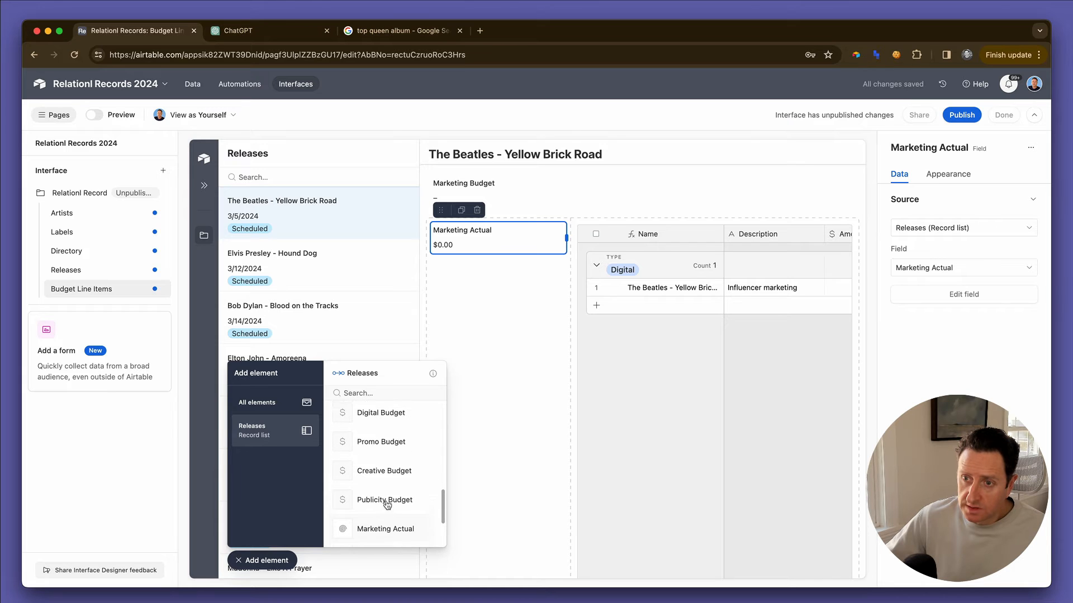
{"action": "left_click", "coordinate": [380, 429]}
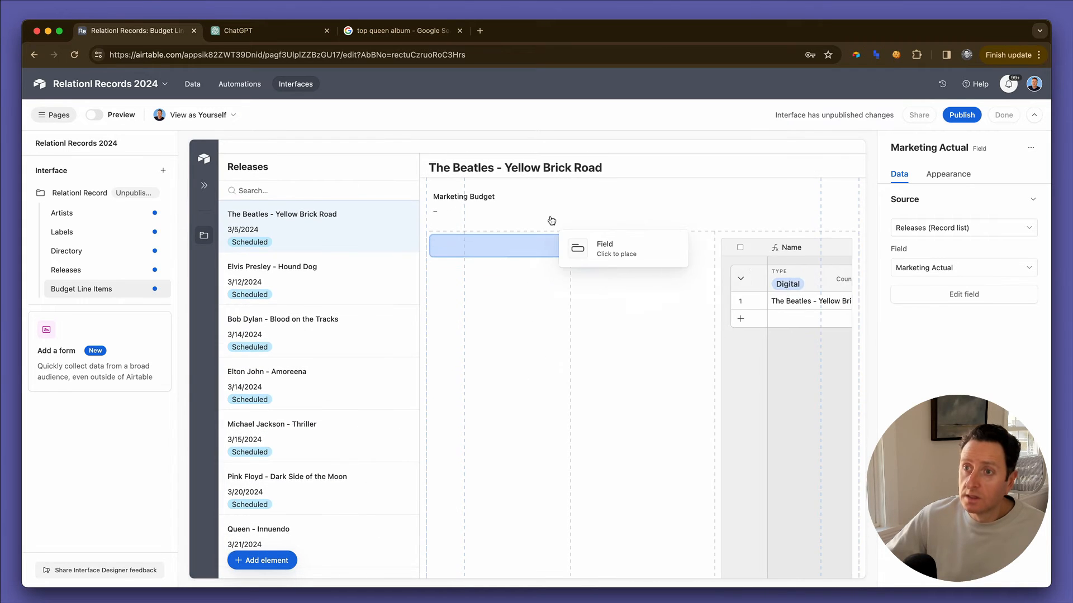
{"action": "left_click", "coordinate": [574, 197]}
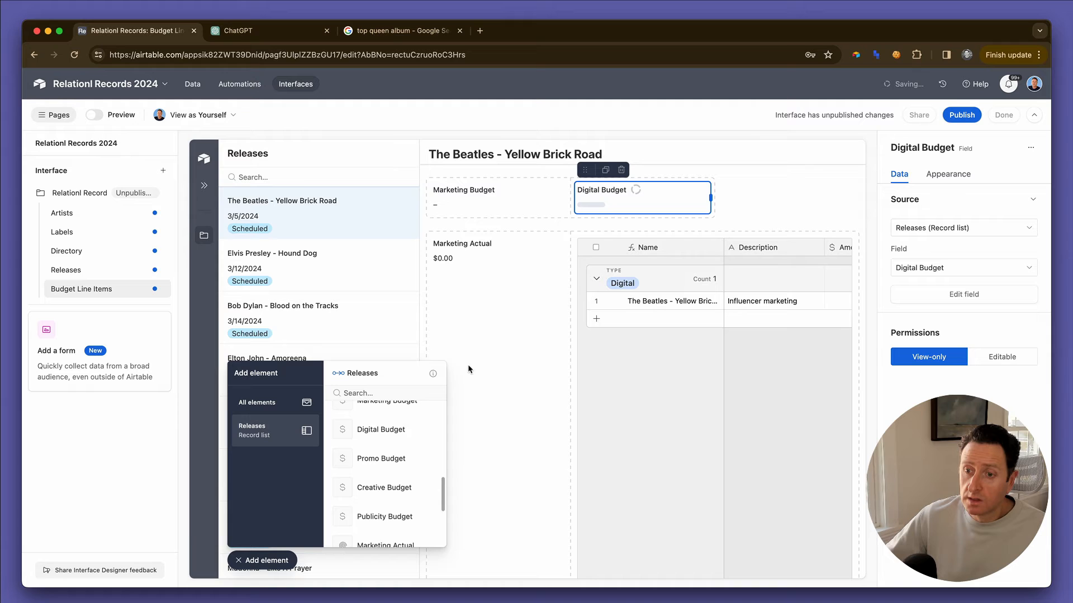
- Place the Digital Actual field below Digital Budget, and move Marketing Actual directly below Marketing Budget
{"action": "scroll", "coordinate": [391, 471], "scroll_direction": "down", "scroll_amount": 3}
{"action": "left_click", "coordinate": [386, 481]}
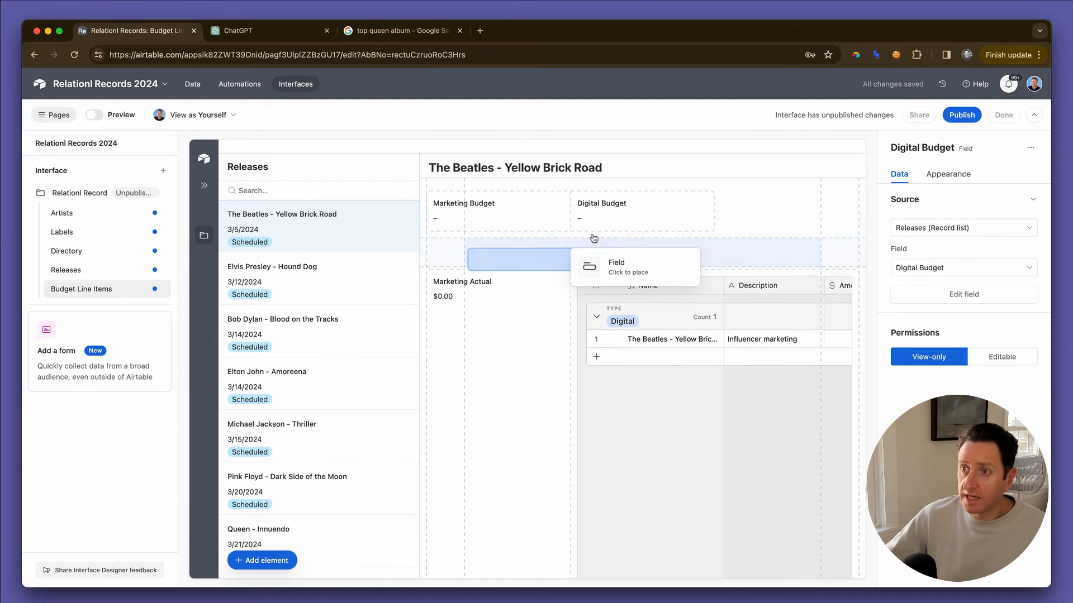
{"action": "left_click", "coordinate": [594, 239]}
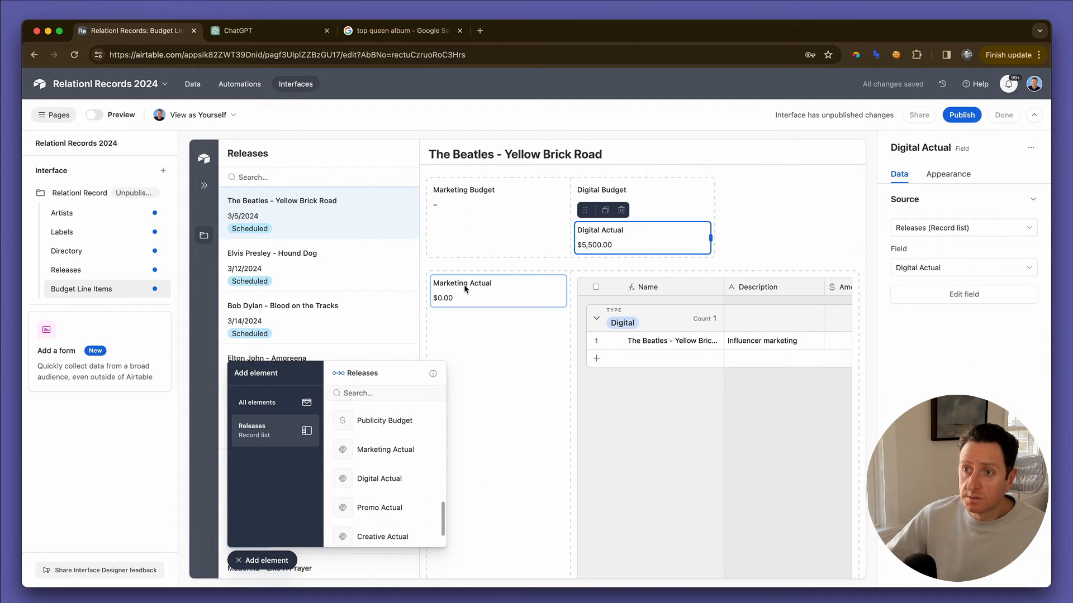
{"action": "left_click_drag", "start_coordinate": [464, 288], "coordinate": [465, 244]}
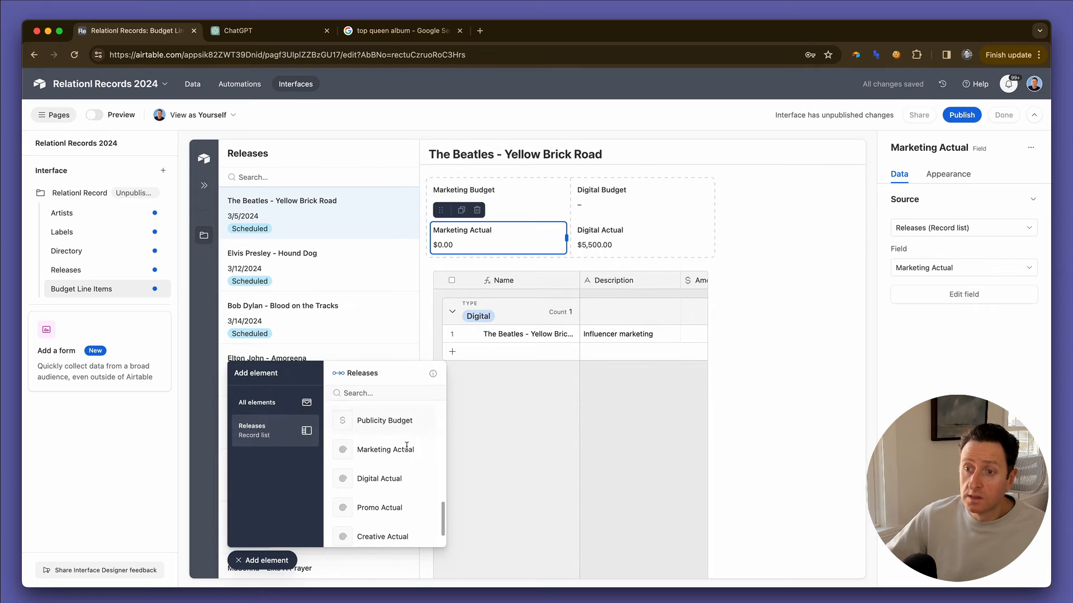
- Place the Creative Budget field beside Digital Budget as the third column
{"action": "scroll", "coordinate": [406, 446], "scroll_direction": "down", "scroll_amount": 1}
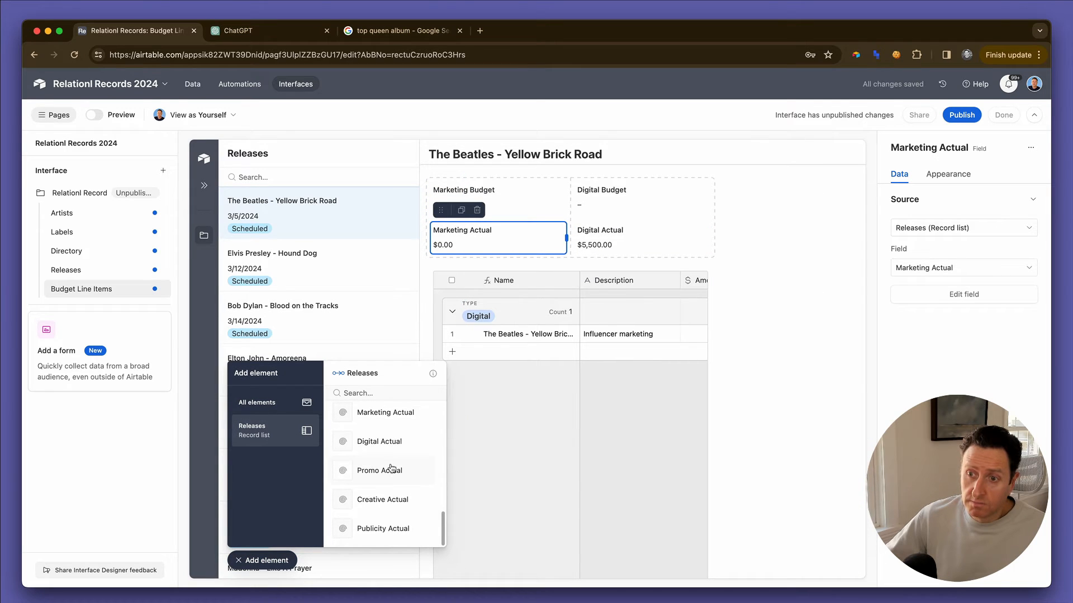
{"action": "scroll", "coordinate": [386, 492], "scroll_direction": "up", "scroll_amount": 5}
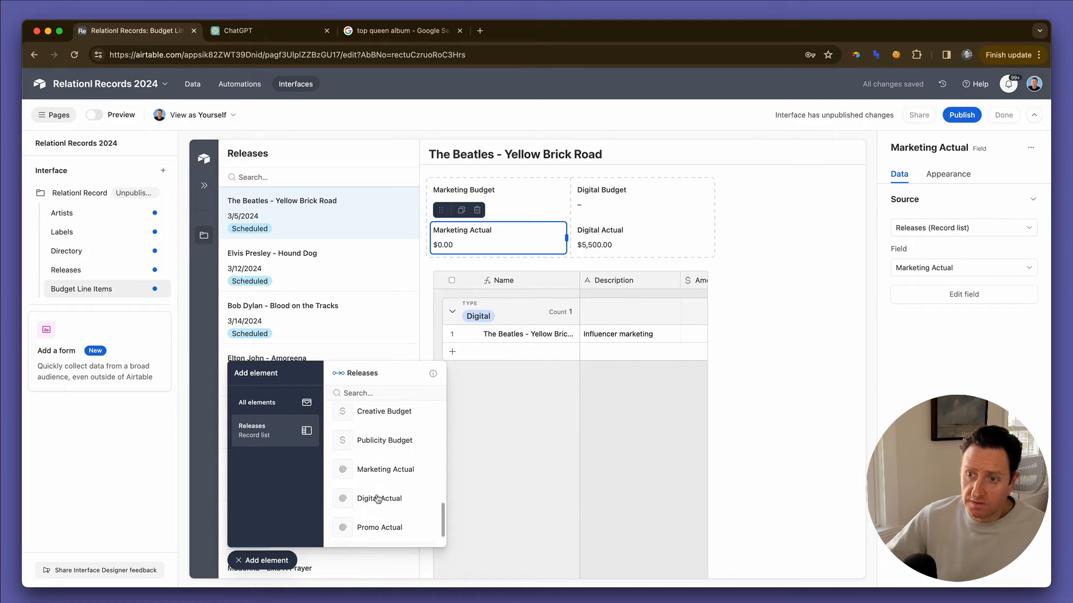
{"action": "left_click", "coordinate": [384, 467]}
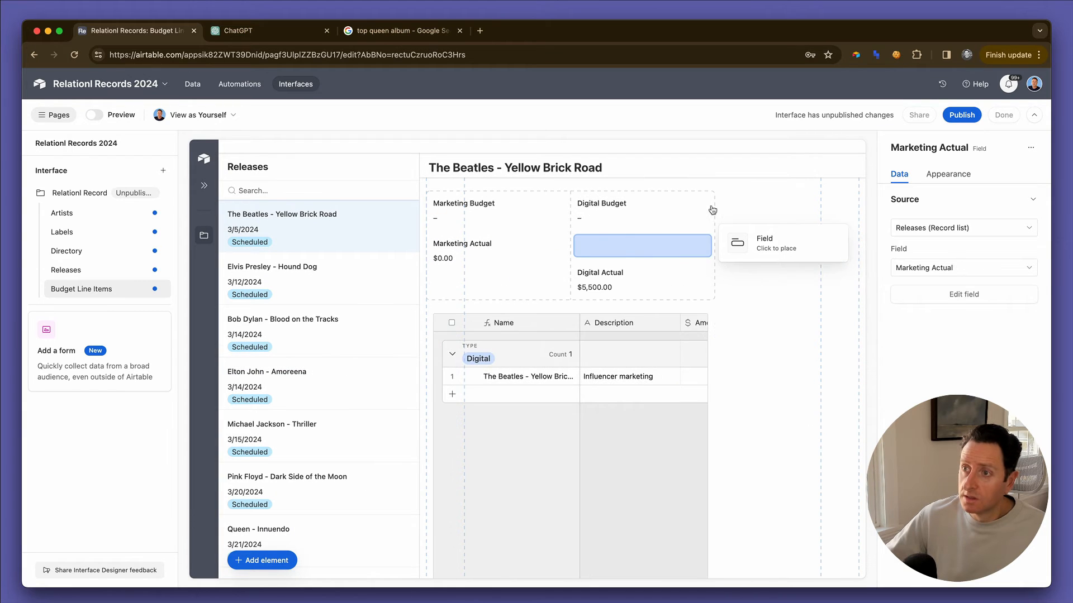
{"action": "left_click", "coordinate": [727, 209]}
- Place the Creative Actual field below Creative Budget, and widen the Budget Line Items grid to span all three columns
{"action": "scroll", "coordinate": [390, 477], "scroll_direction": "down", "scroll_amount": 3}
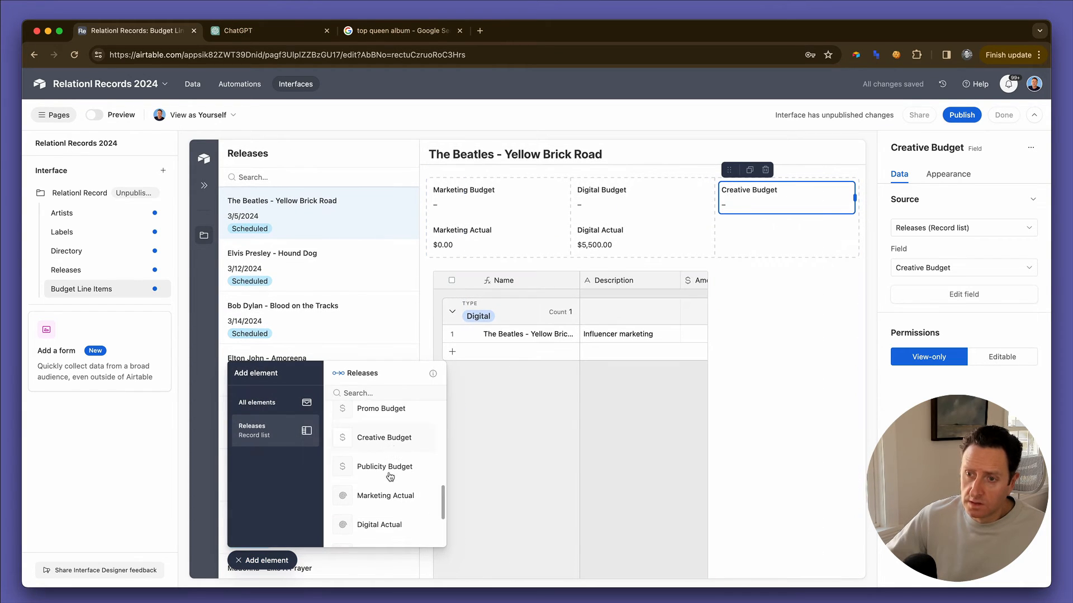
{"action": "scroll", "coordinate": [389, 477], "scroll_direction": "down", "scroll_amount": 1}
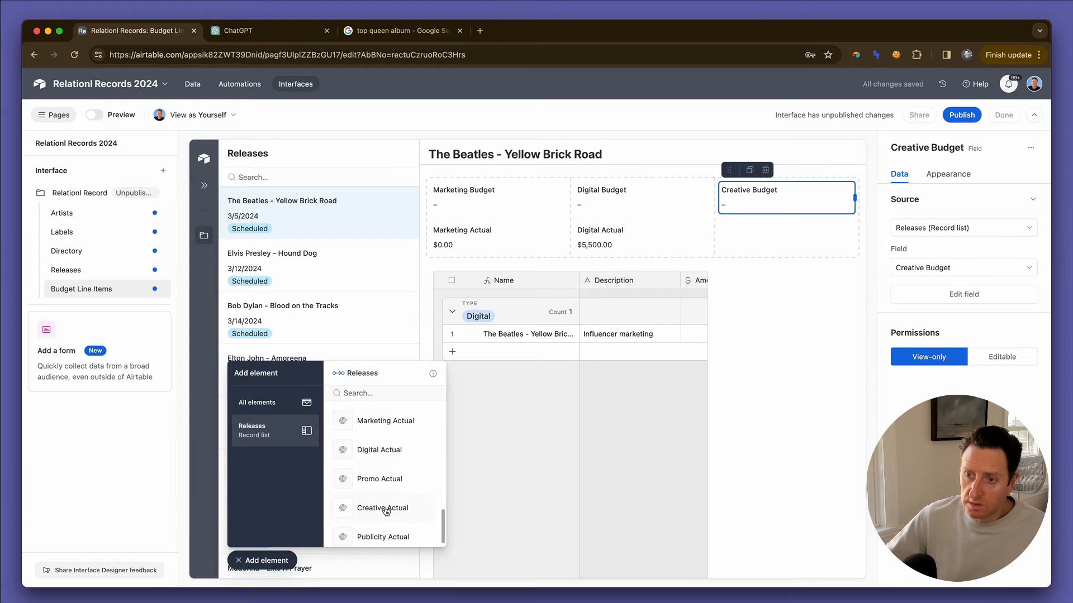
{"action": "left_click", "coordinate": [385, 507]}
{"action": "left_click", "coordinate": [738, 239]}
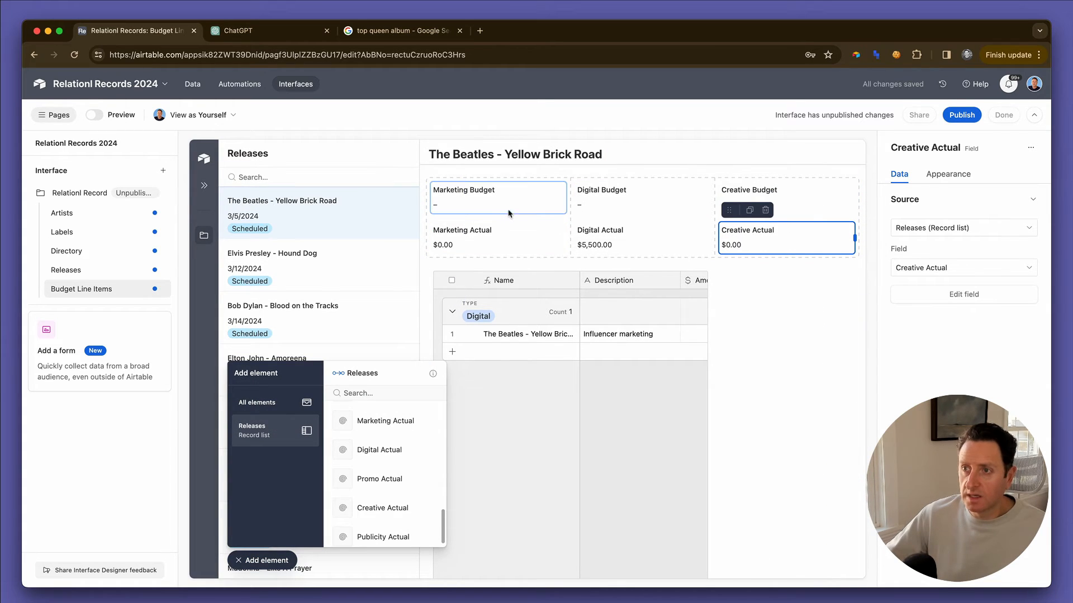
{"action": "left_click", "coordinate": [685, 408]}
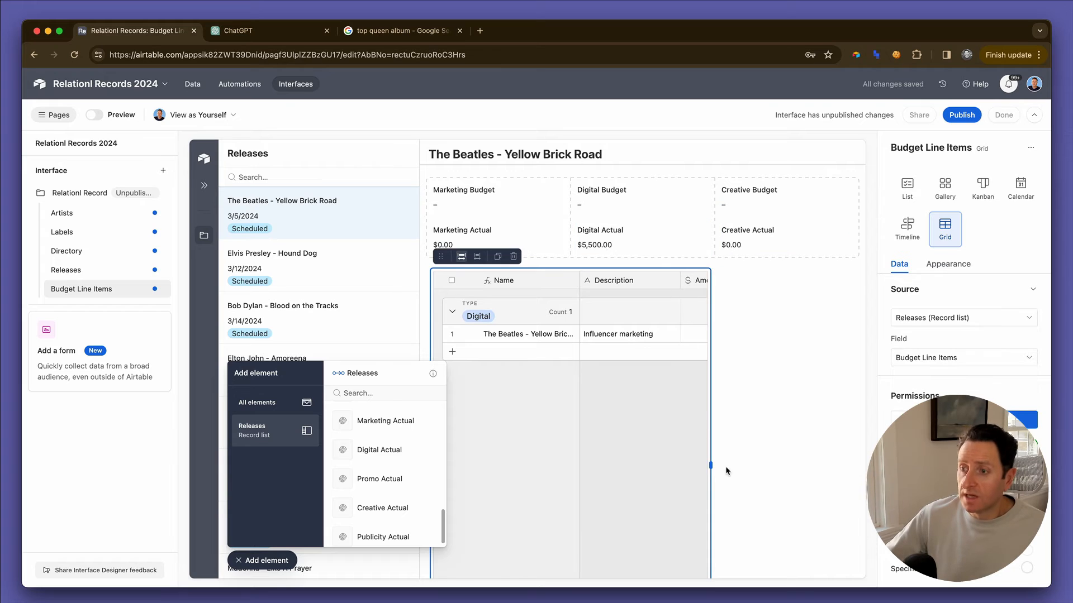
{"action": "left_click_drag", "start_coordinate": [711, 469], "coordinate": [854, 466]}
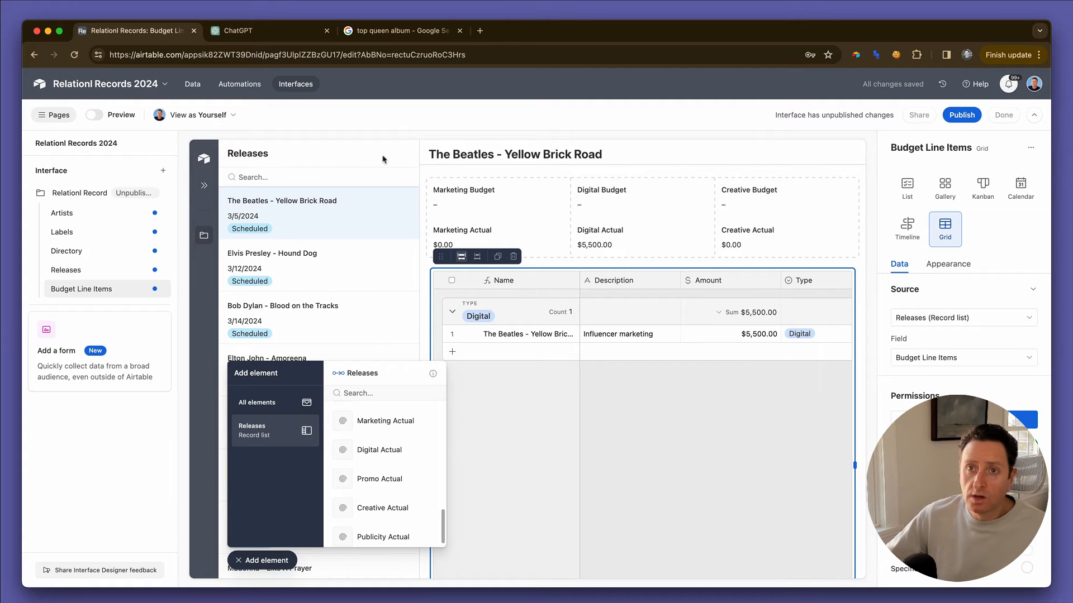
- Preview the page, add an empty line item to the Digital group of The Beatles - Yellow Brick Road, and return to editing
{"action": "left_click", "coordinate": [93, 115]}
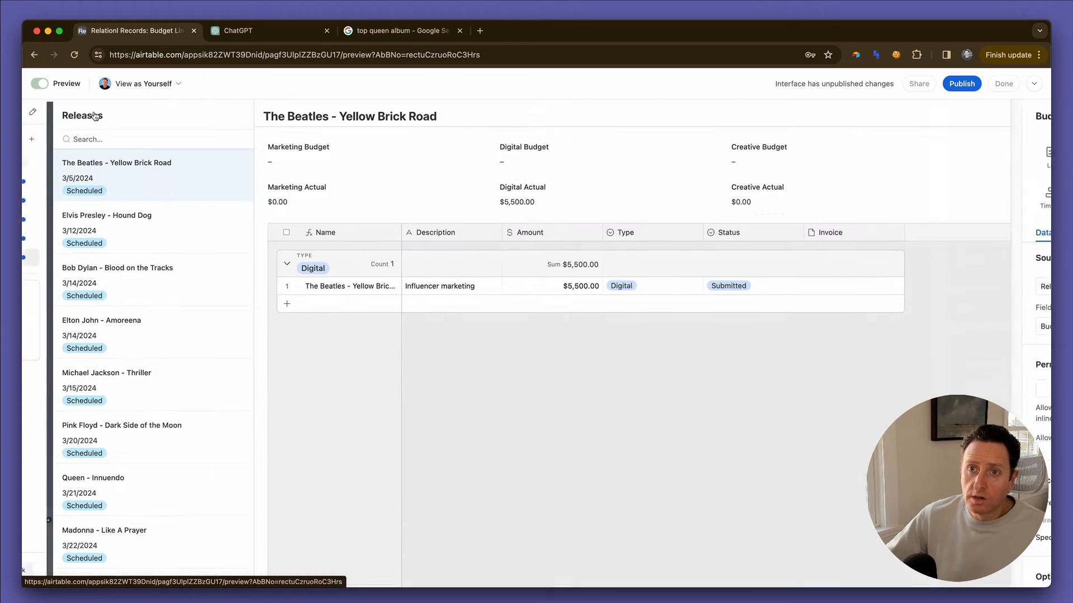
{"action": "left_click", "coordinate": [463, 304]}
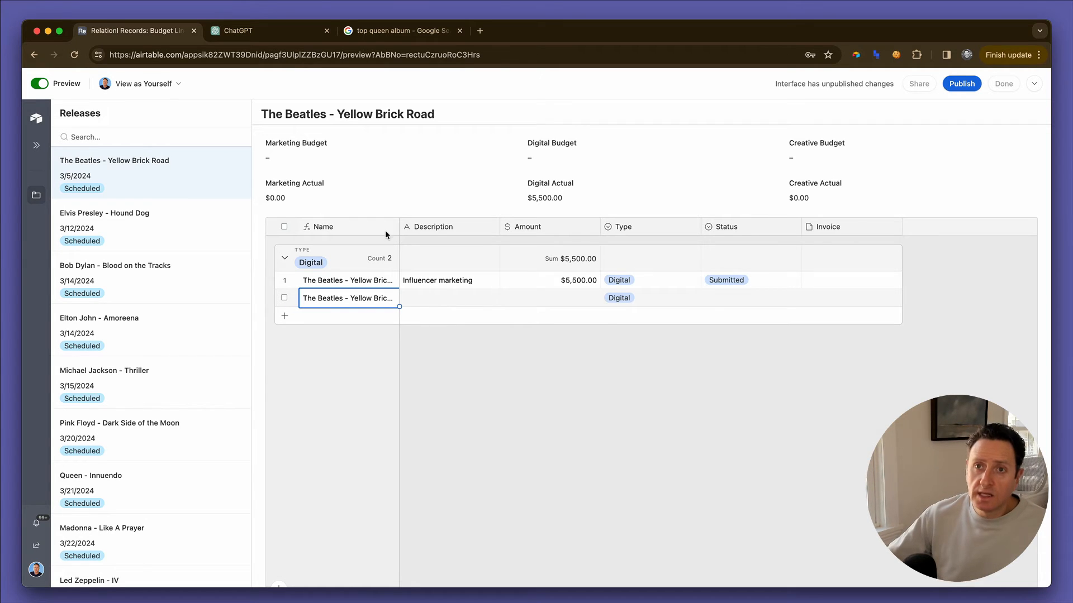
{"action": "left_click", "coordinate": [40, 83]}
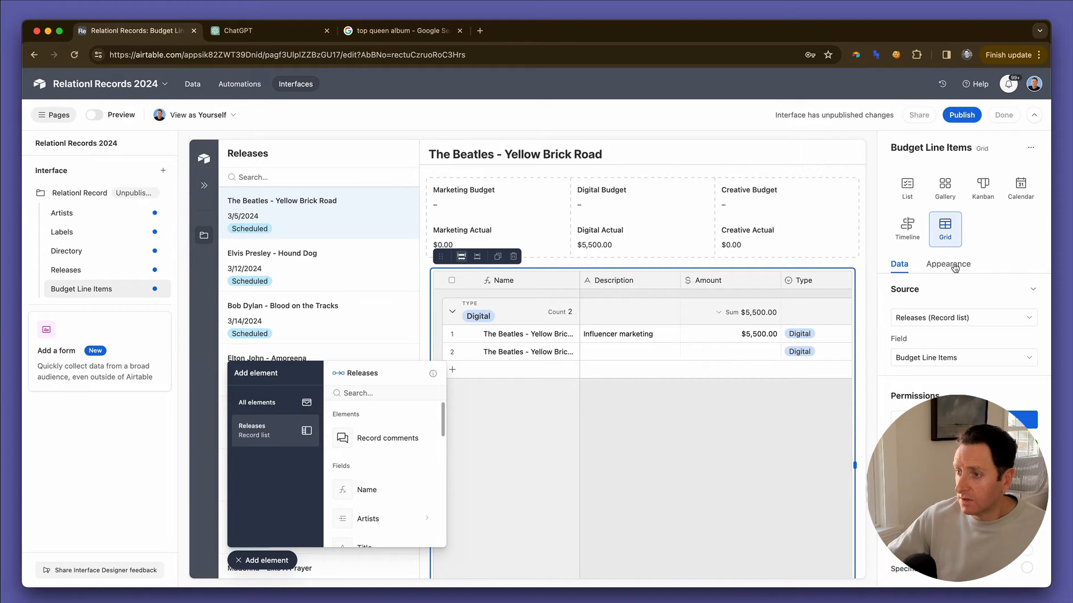
- Hide the Name field from the Budget Line Items grid
{"action": "scroll", "coordinate": [956, 274], "scroll_direction": "down", "scroll_amount": 5}
{"action": "scroll", "coordinate": [964, 480], "scroll_direction": "down", "scroll_amount": 2}
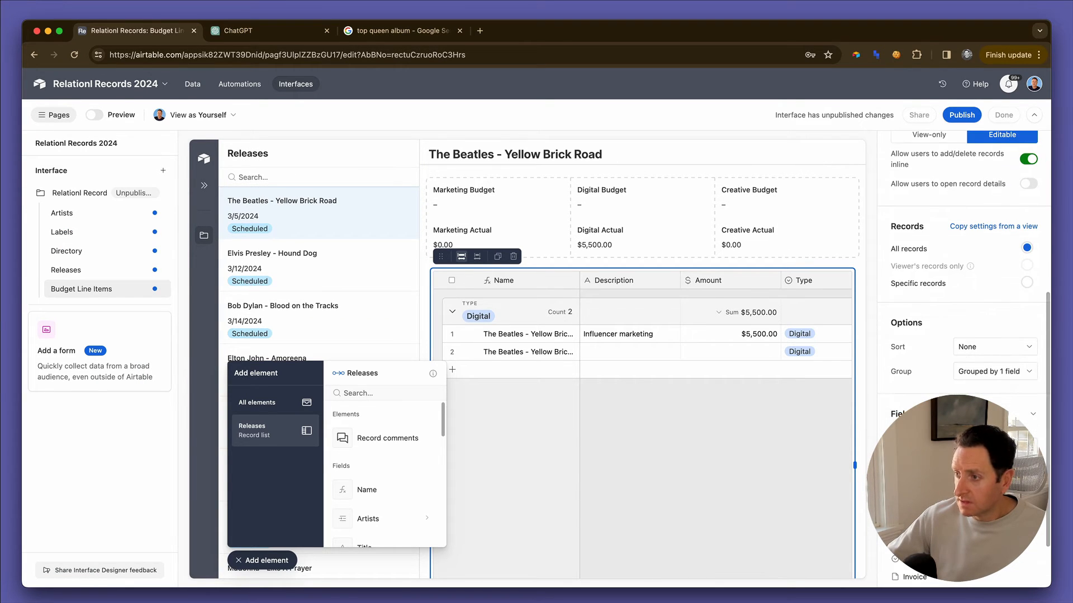
{"action": "left_click", "coordinate": [1029, 488]}
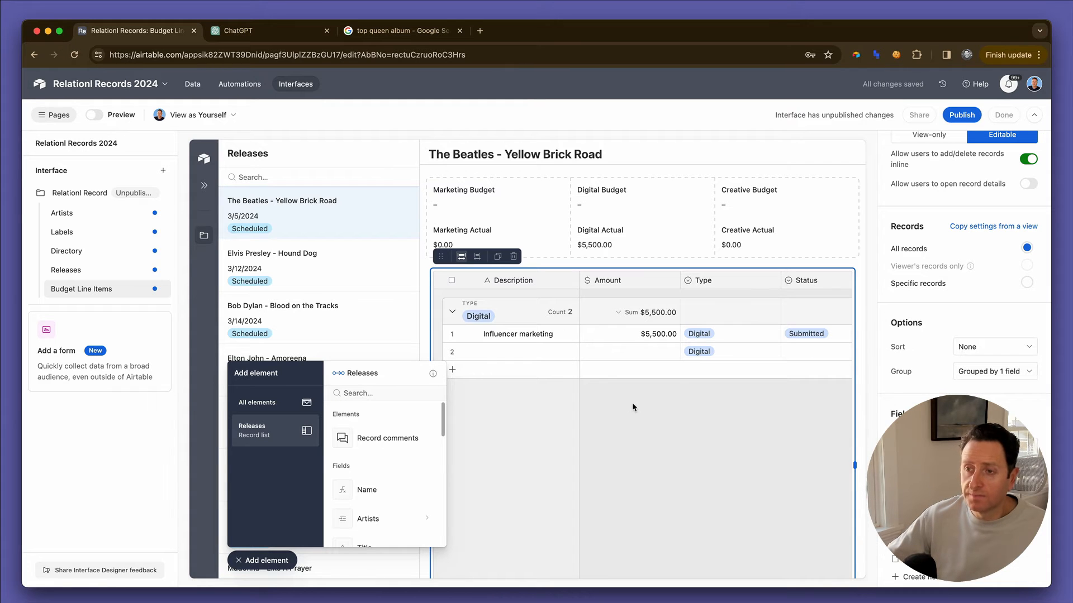
- In preview, fill in the empty Digital line item with the description "Digital ads" and an amount of 7100
{"action": "left_click", "coordinate": [94, 115]}
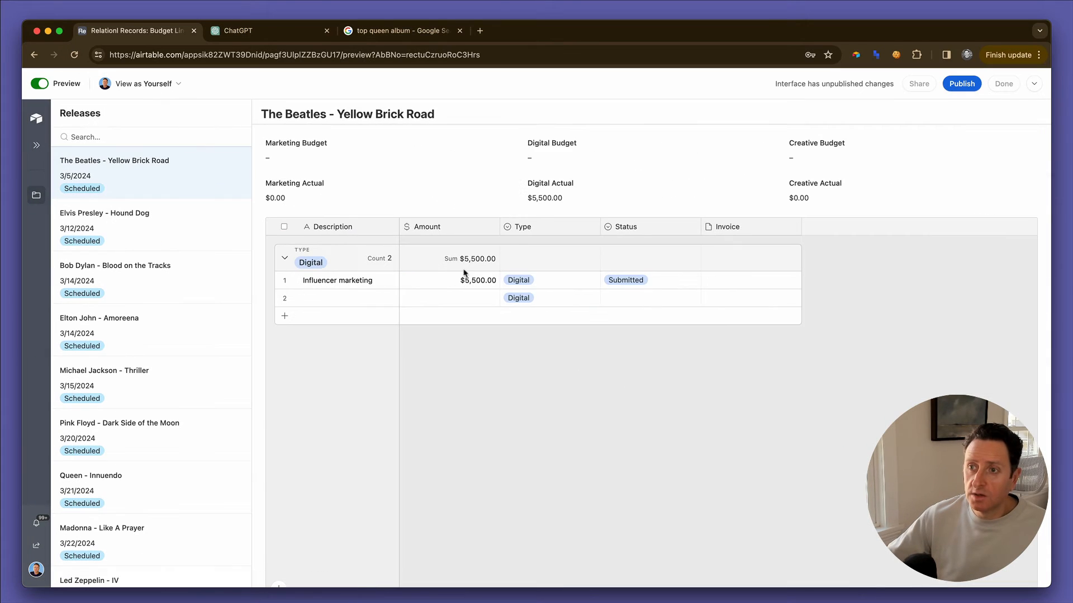
{"action": "left_click", "coordinate": [370, 298]}
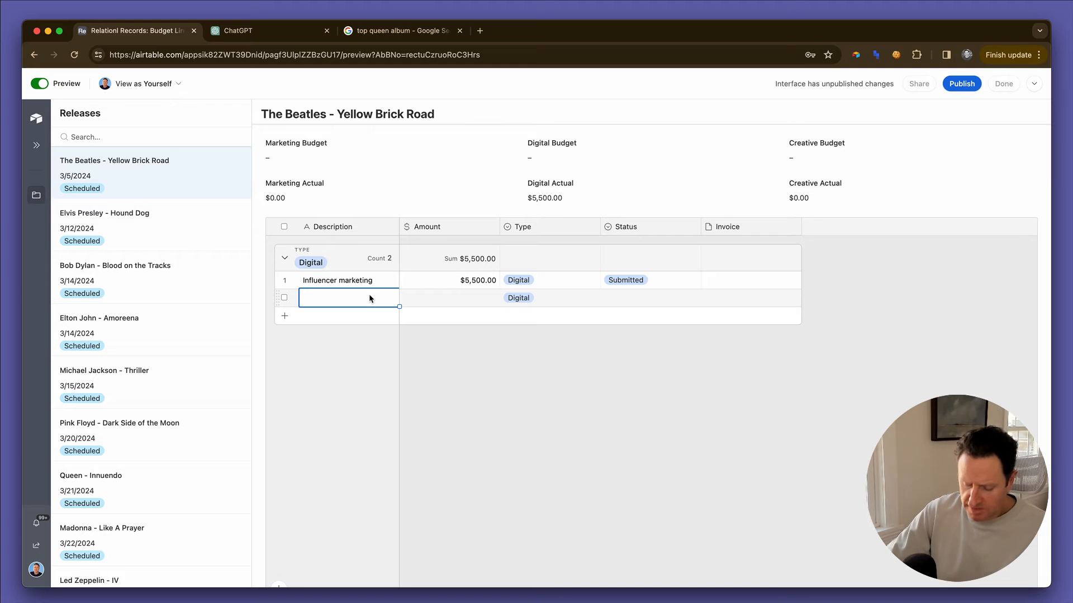
{"action": "type", "text": "Digital ads"}
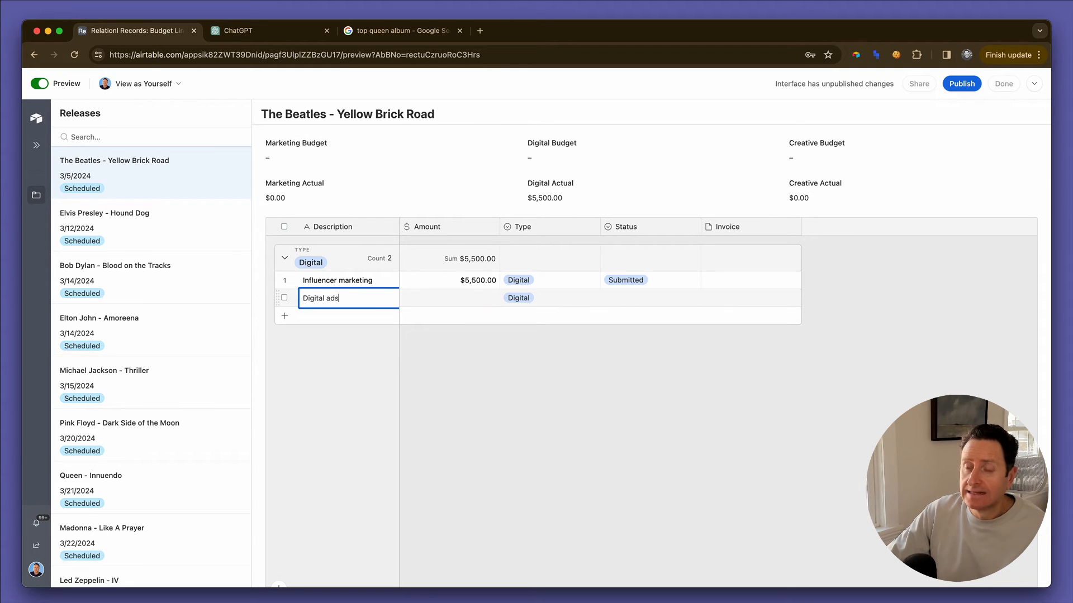
{"action": "left_click", "coordinate": [447, 303]}
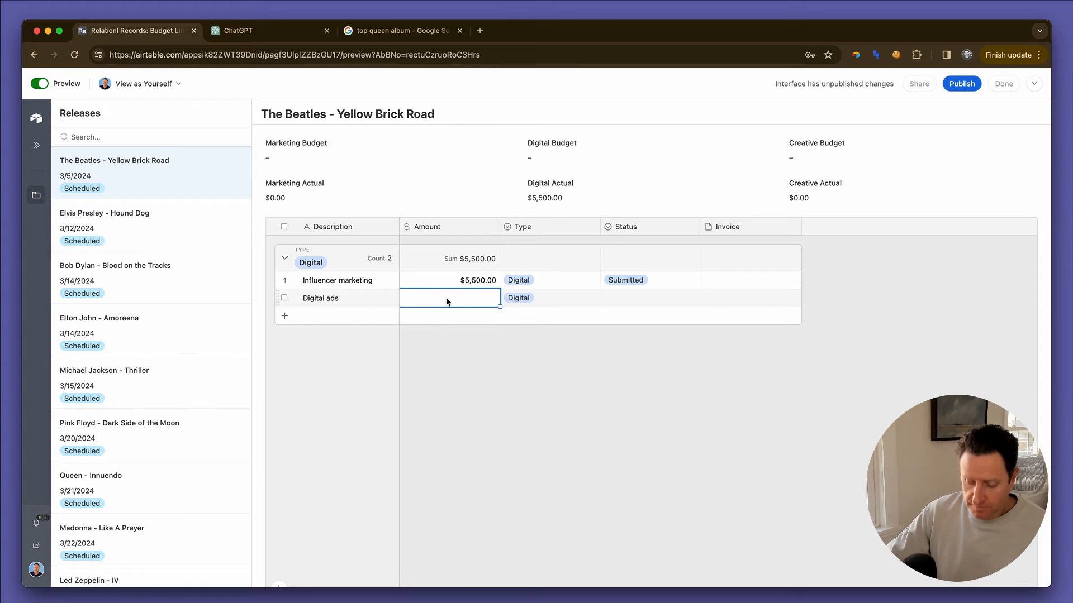
{"action": "type", "text": "7100"}
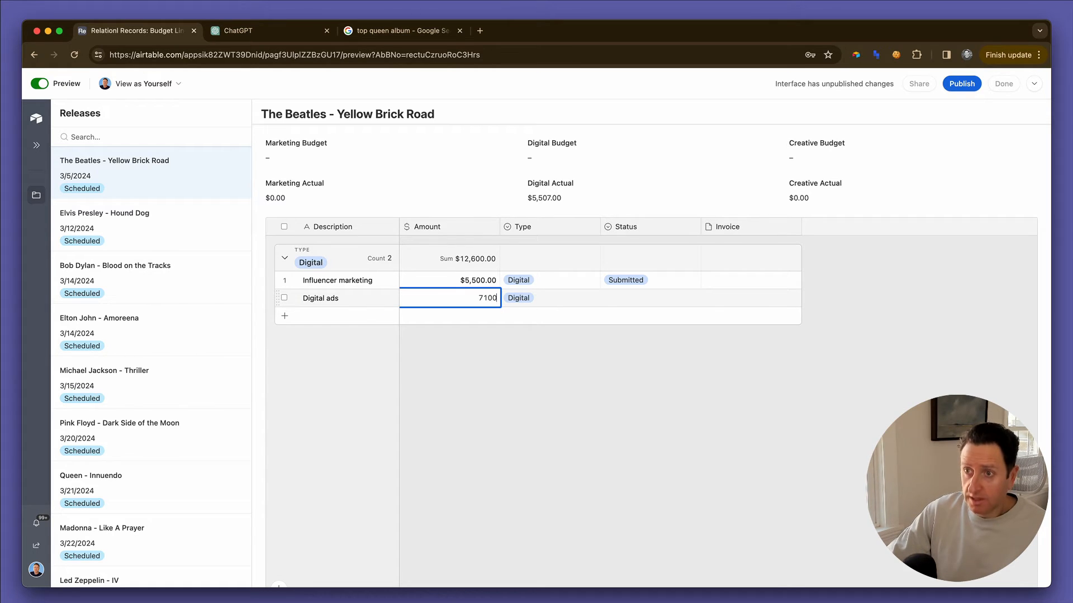
- Commit the Digital ads amount and set that line item's status to Submitted
{"action": "key", "text": "Tab"}
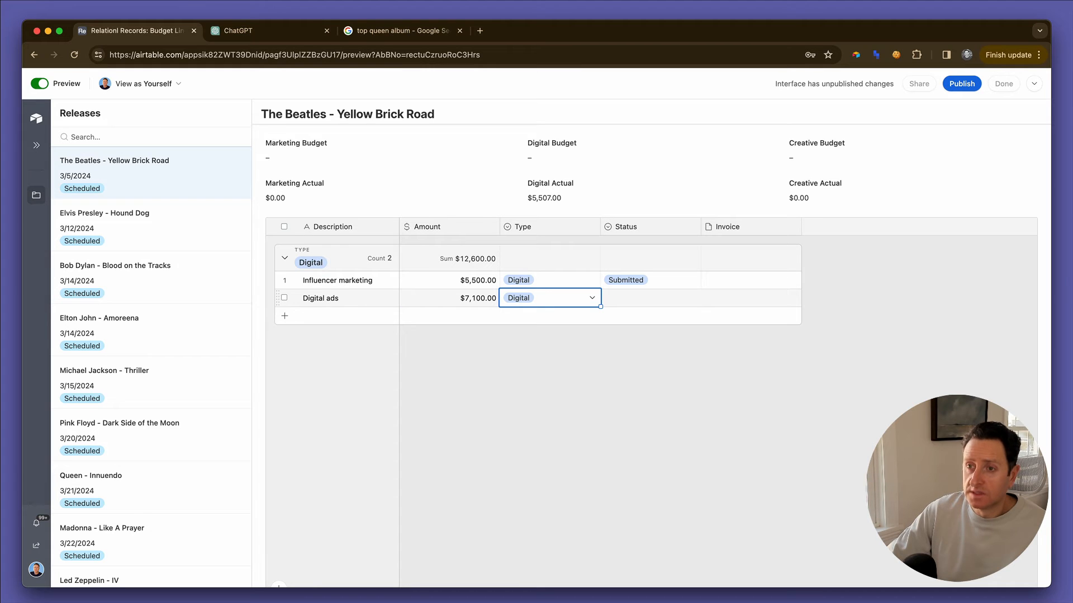
{"action": "left_click", "coordinate": [630, 306]}
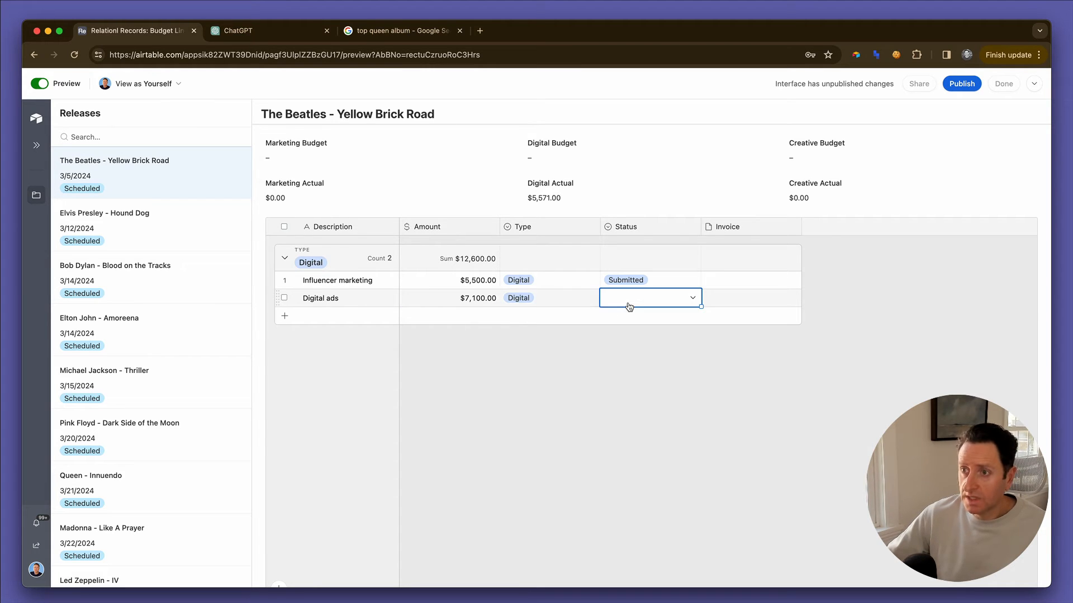
{"action": "left_click", "coordinate": [630, 306]}
{"action": "left_click", "coordinate": [639, 360]}
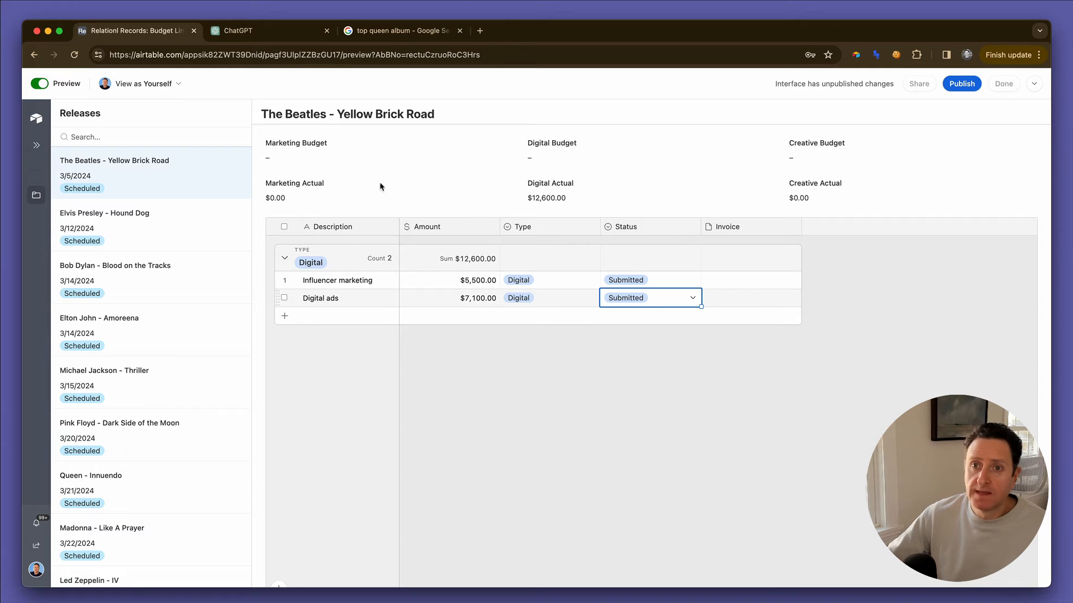
- Go to the Releases page, return to editing, and enable inline editing of records in its list
{"action": "left_click", "coordinate": [37, 145]}
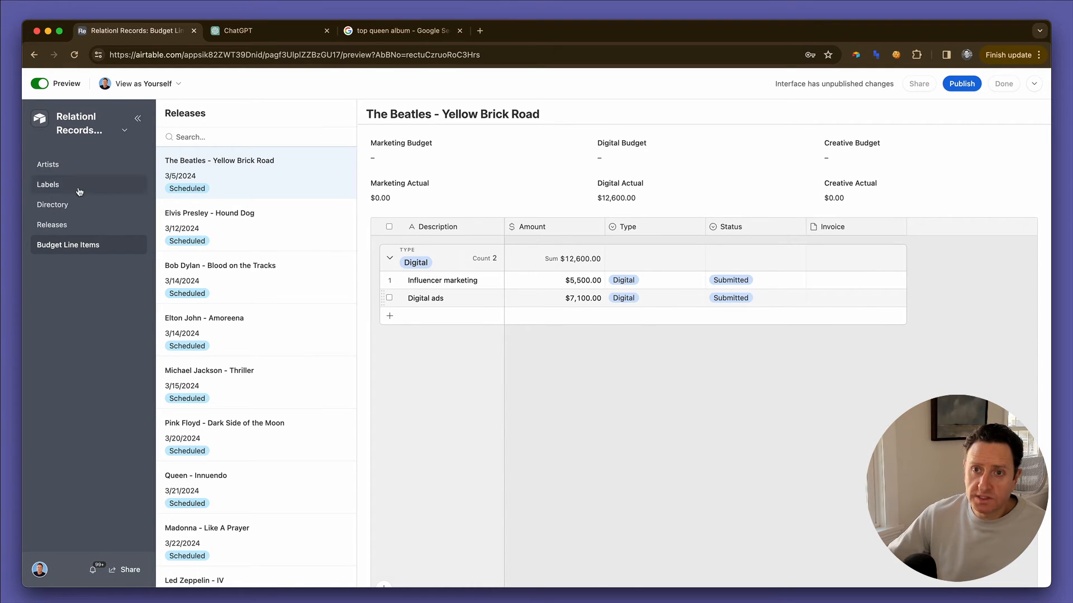
{"action": "left_click", "coordinate": [84, 224]}
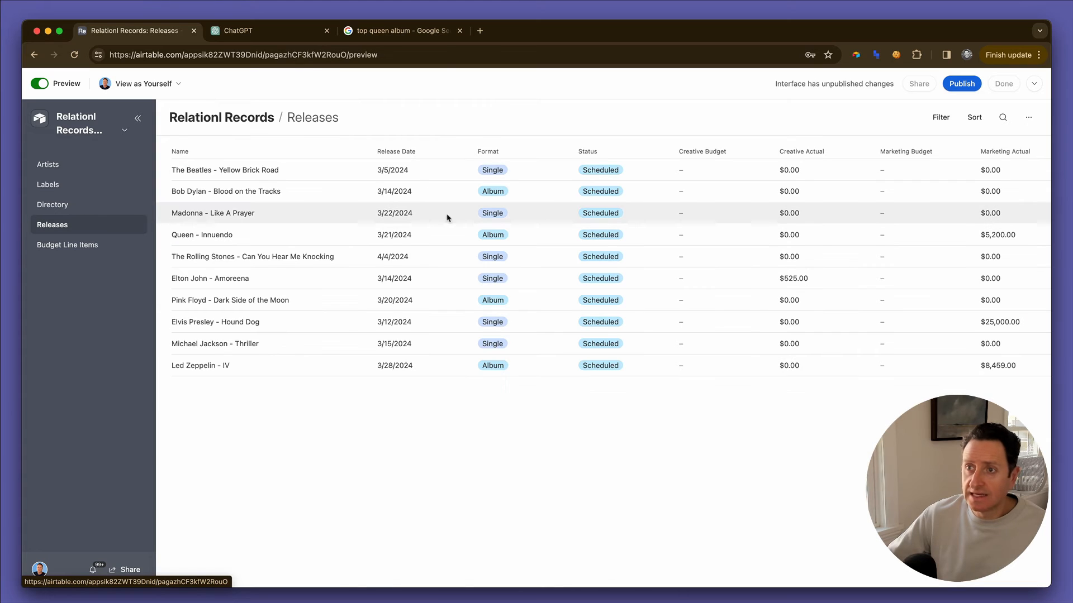
{"action": "left_click", "coordinate": [39, 84]}
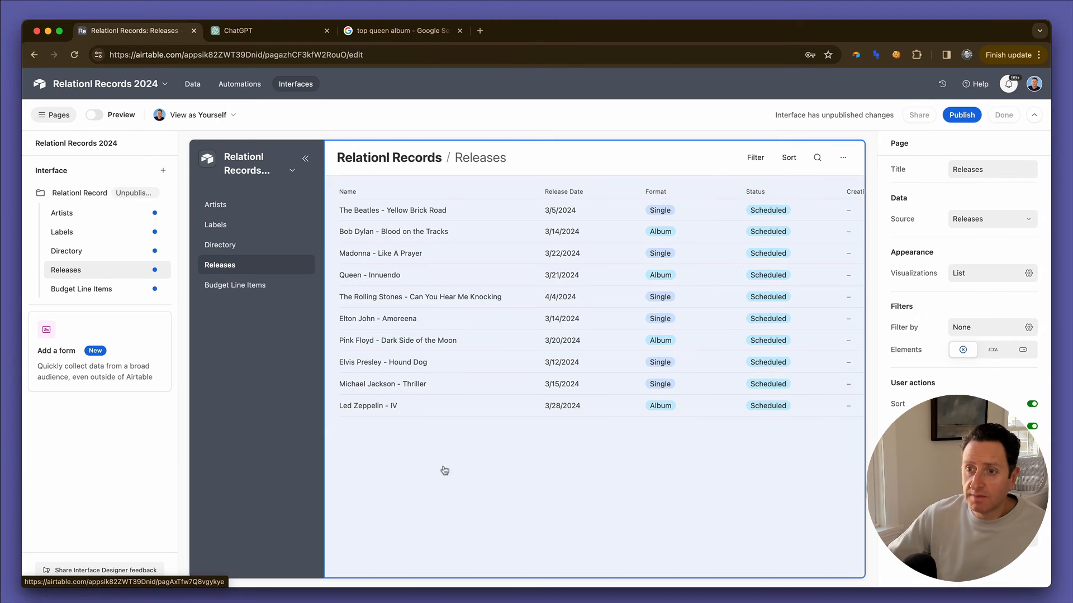
{"action": "scroll", "coordinate": [995, 503], "scroll_direction": "down", "scroll_amount": 1}
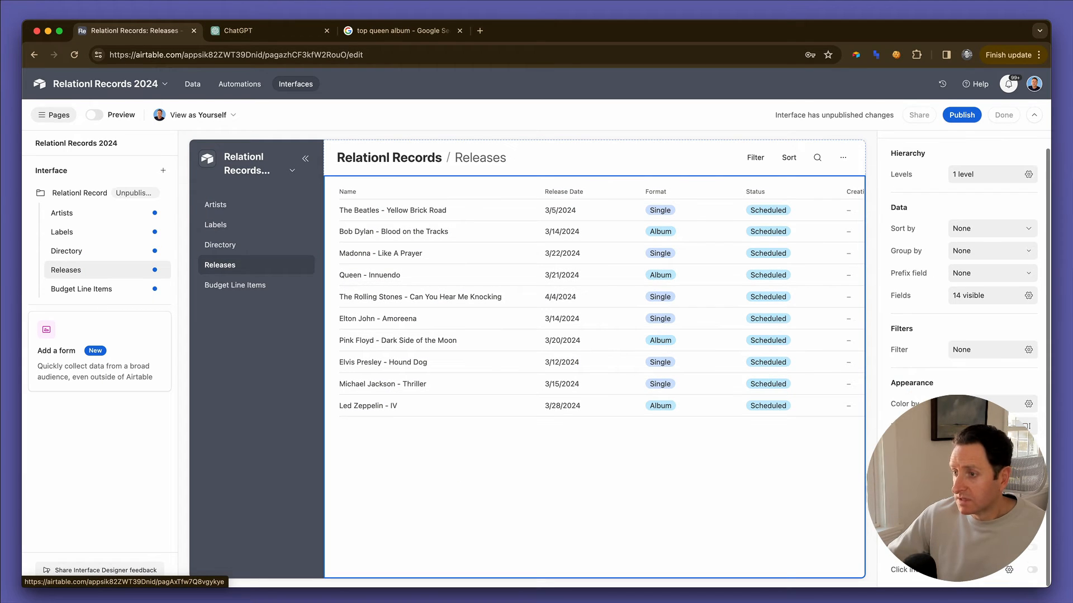
{"action": "left_click", "coordinate": [1032, 526]}
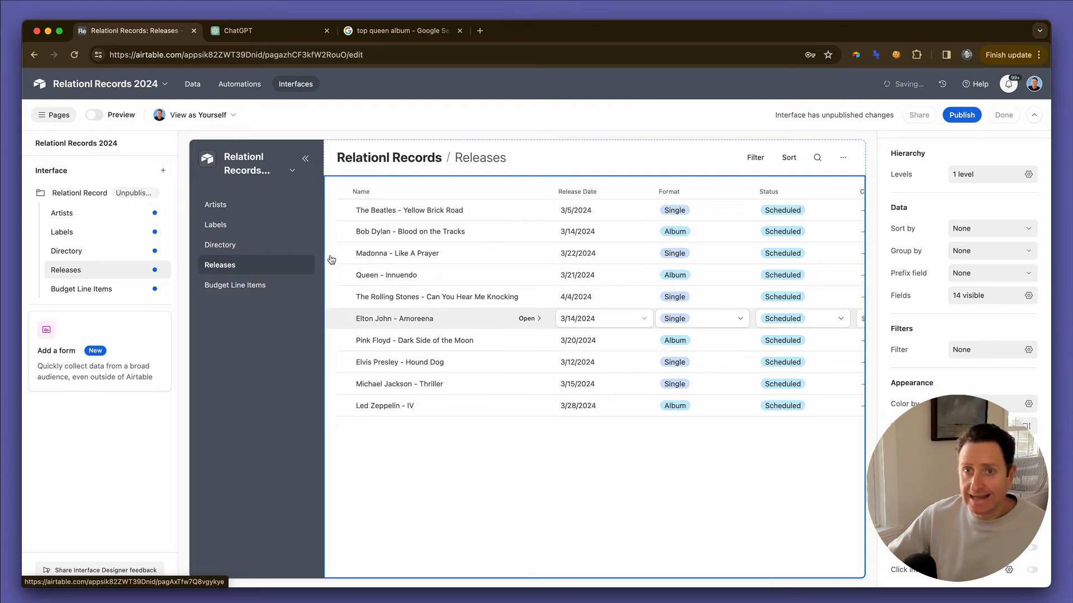
- Preview the Releases list and open the Digital Budget of The Beatles - Yellow Brick Road for editing
{"action": "left_click", "coordinate": [95, 115]}
{"action": "scroll", "coordinate": [785, 172], "scroll_direction": "right", "scroll_amount": 5}
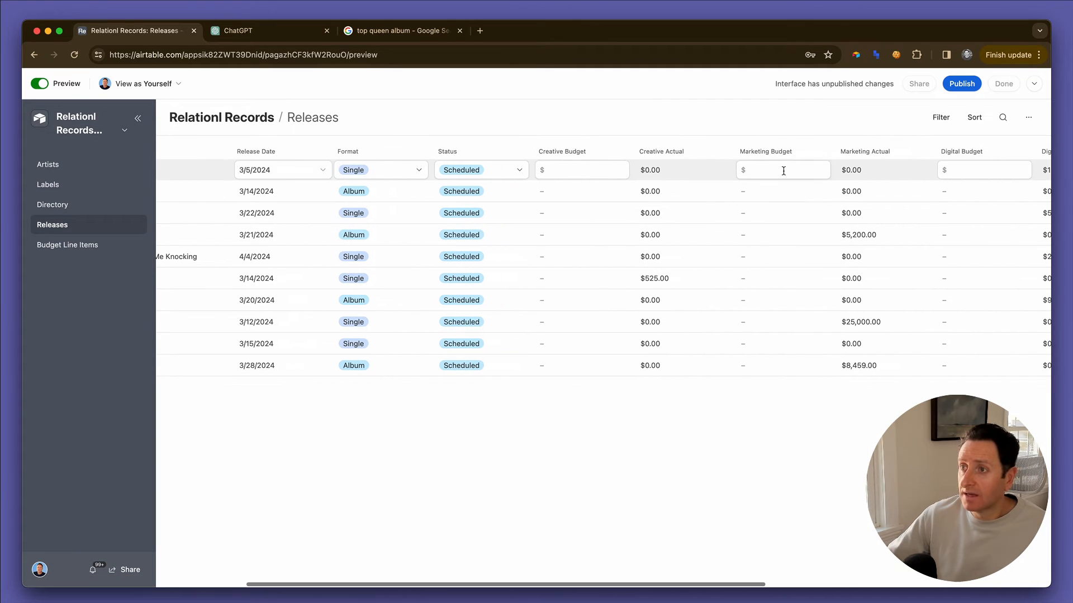
{"action": "scroll", "coordinate": [784, 173], "scroll_direction": "right", "scroll_amount": 8}
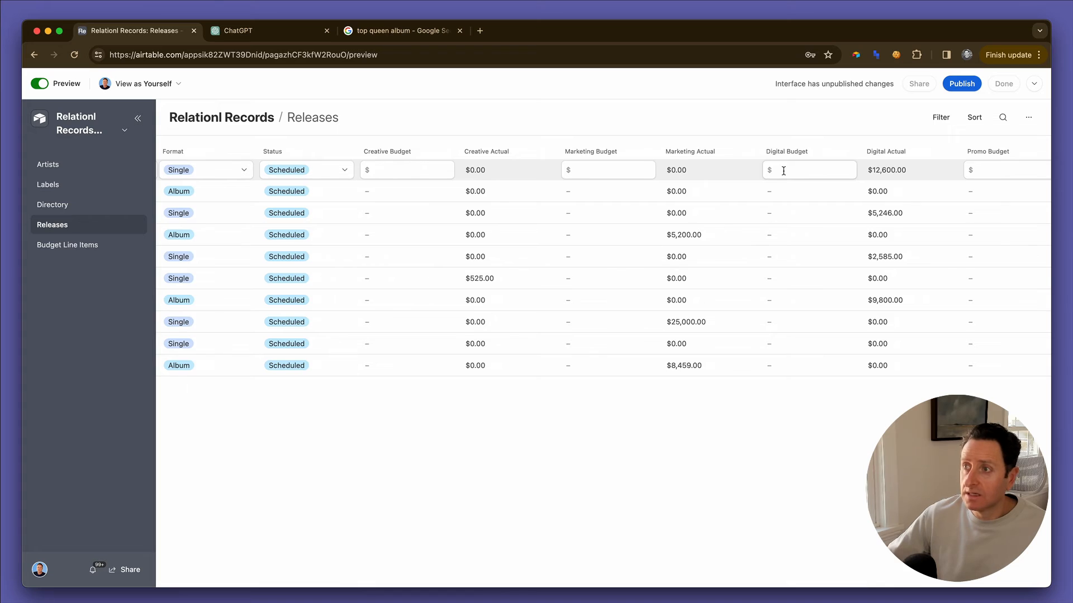
{"action": "scroll", "coordinate": [783, 171], "scroll_direction": "left", "scroll_amount": 8}
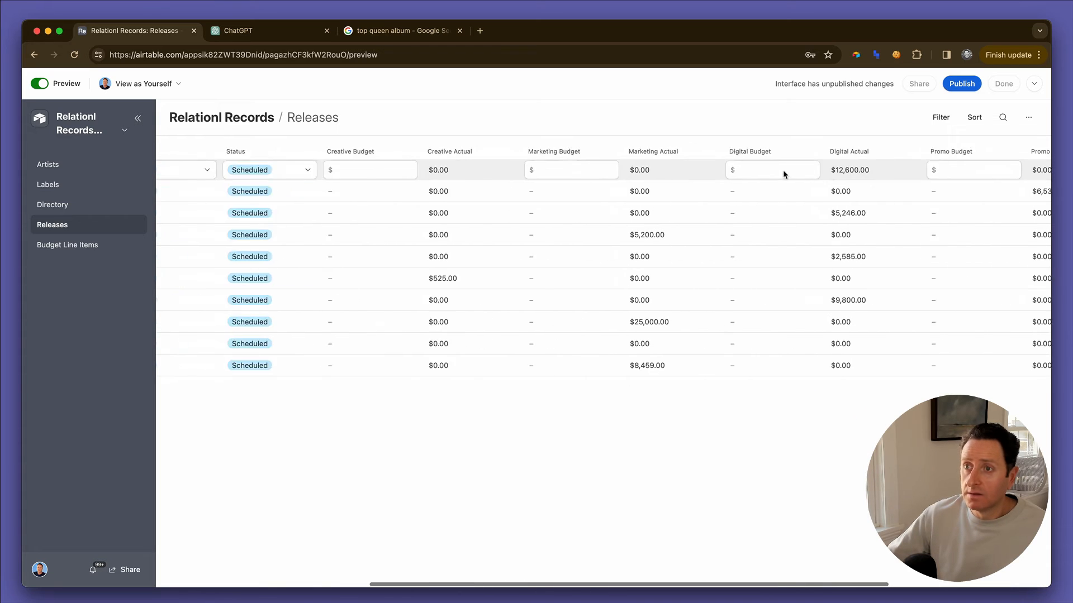
{"action": "left_click", "coordinate": [860, 170]}
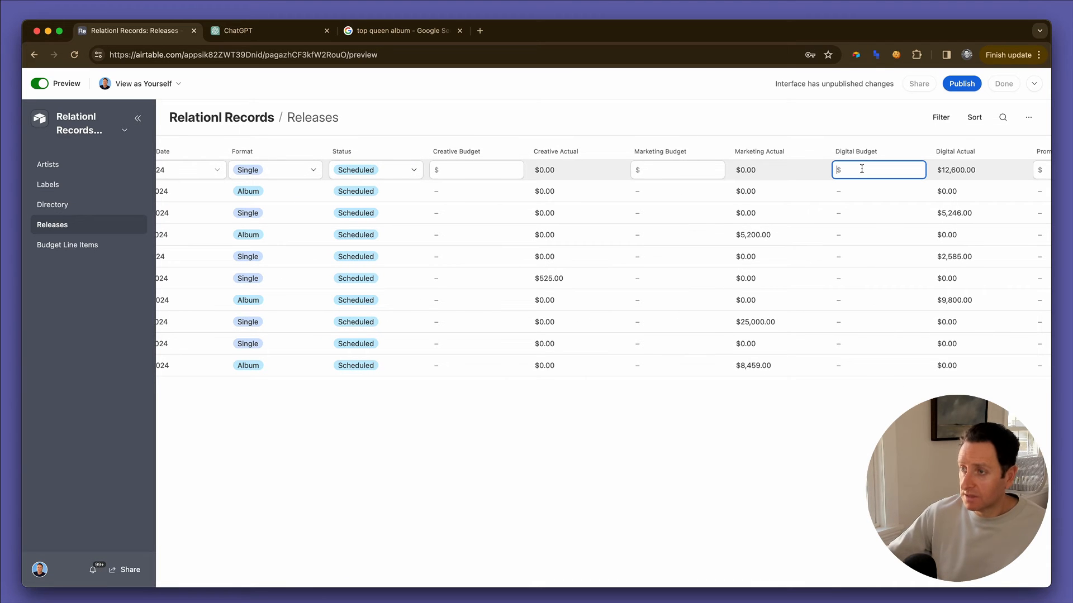
- Enter Digital Budgets of $50,000, $20,000, $8,500 and $15,000 for the first four releases in the list
{"action": "scroll", "coordinate": [755, 262], "scroll_direction": "right", "scroll_amount": 1}
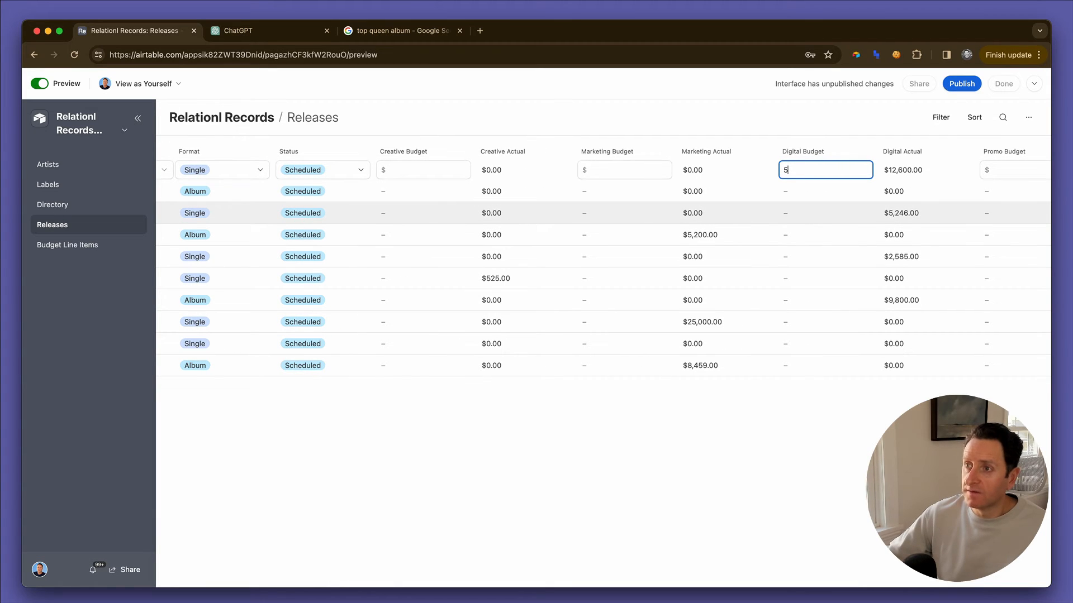
{"action": "left_click", "coordinate": [806, 200]}
{"action": "type", "text": "20000"}
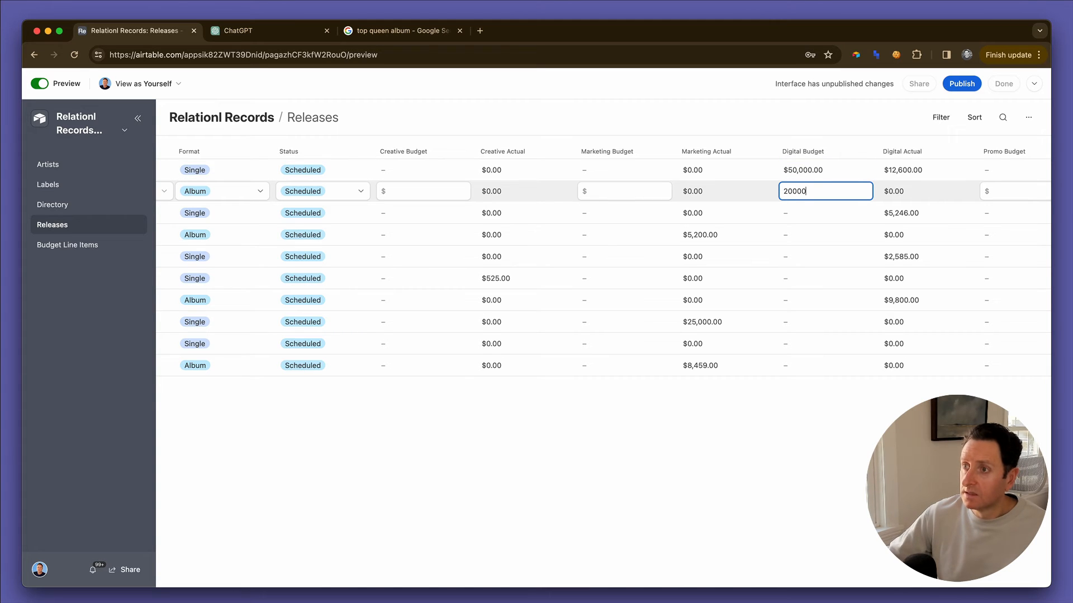
{"action": "left_click", "coordinate": [823, 214]}
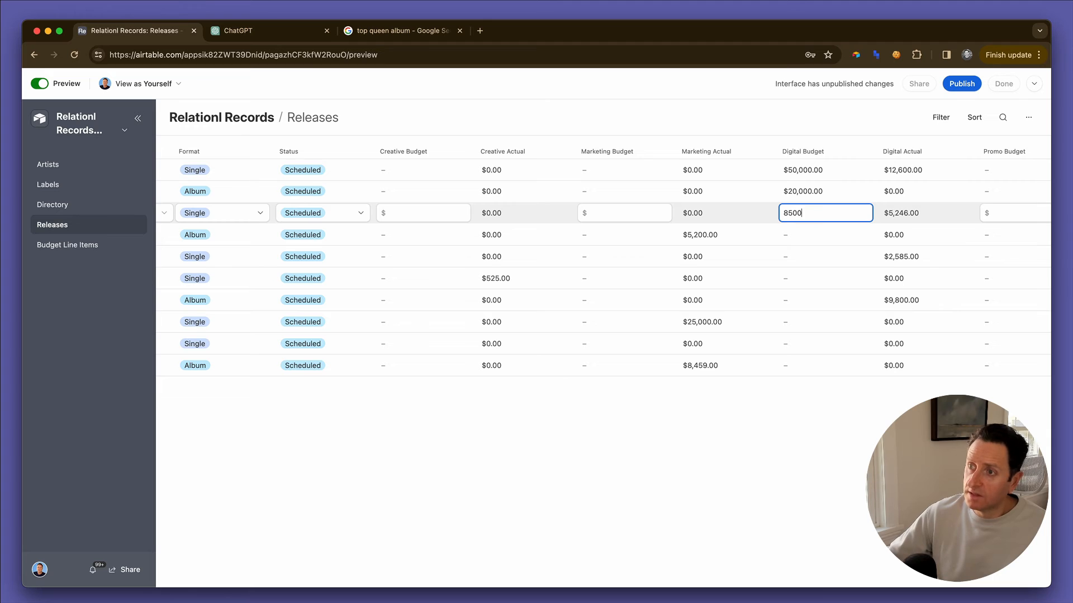
{"action": "left_click", "coordinate": [812, 235]}
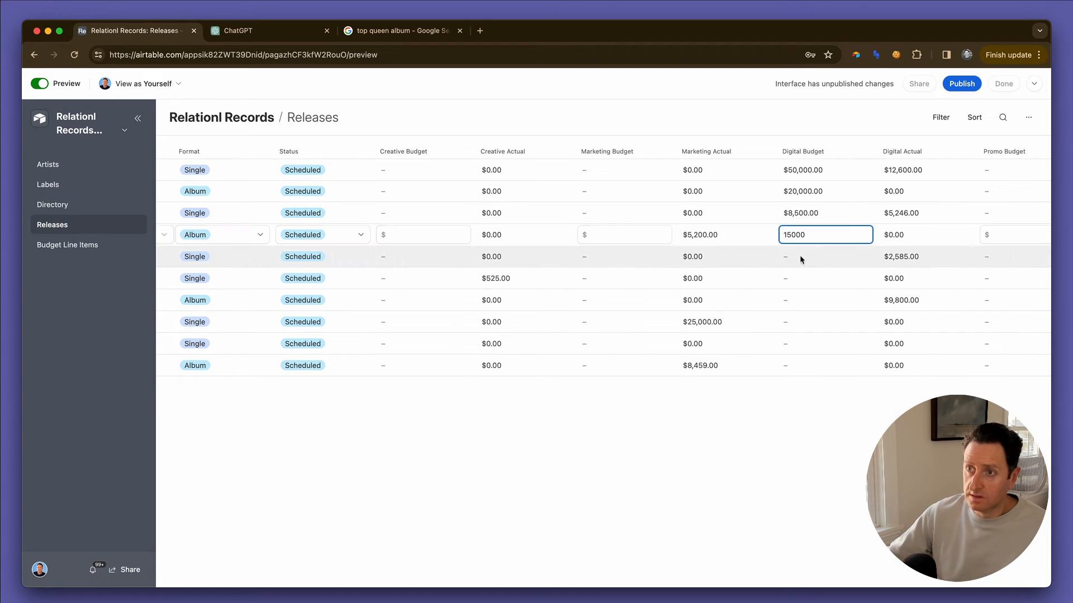
{"action": "left_click", "coordinate": [648, 218]}
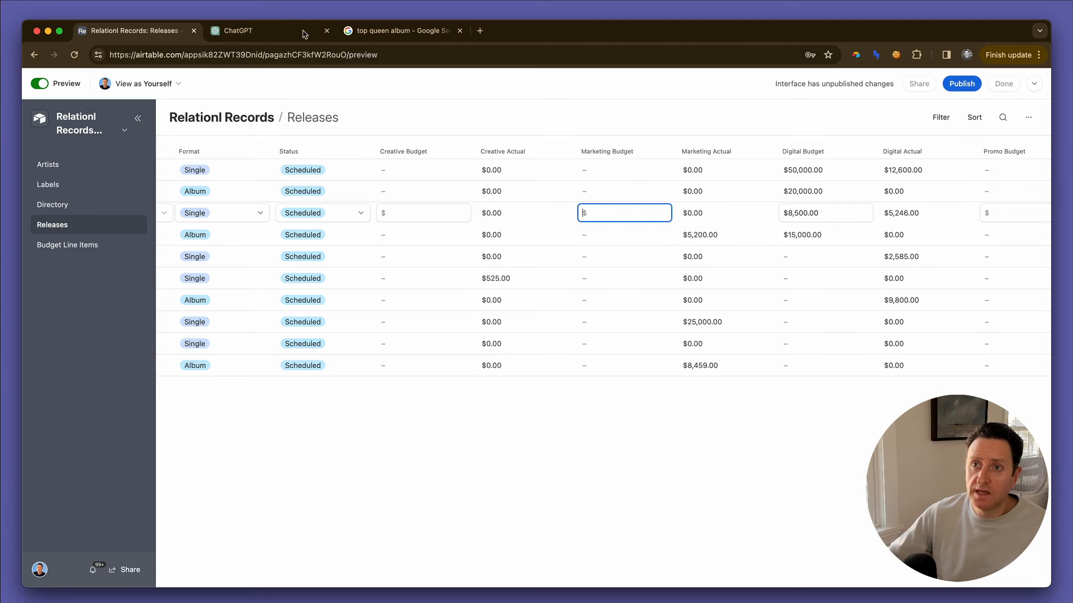
- Make the Marketing, Digital and Creative Budget fields editable on the Budget Line Items page, then return to preview
{"action": "left_click", "coordinate": [71, 244]}
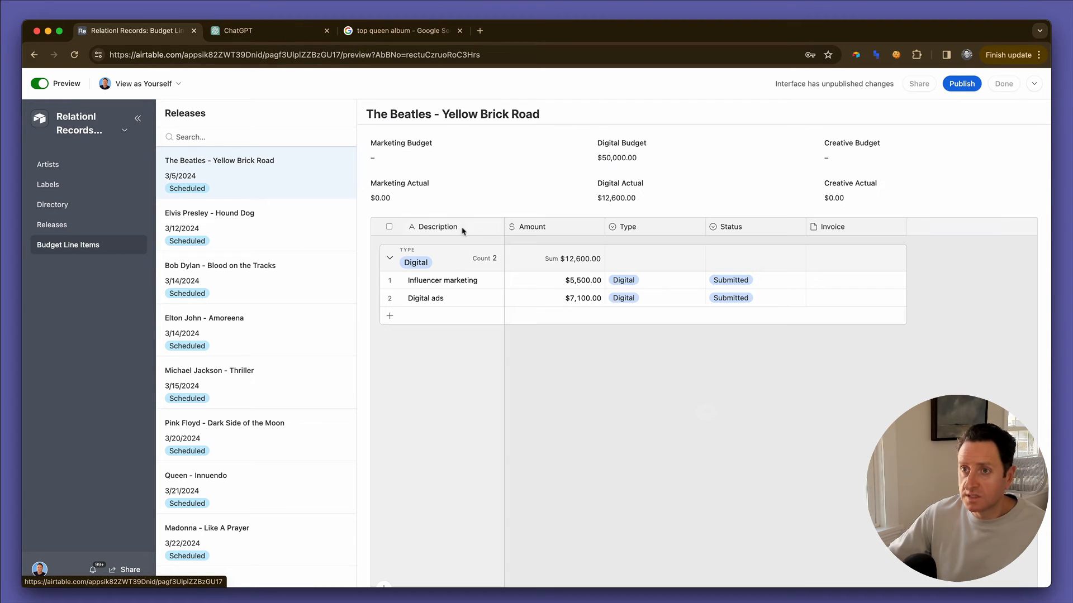
{"action": "left_click", "coordinate": [39, 83]}
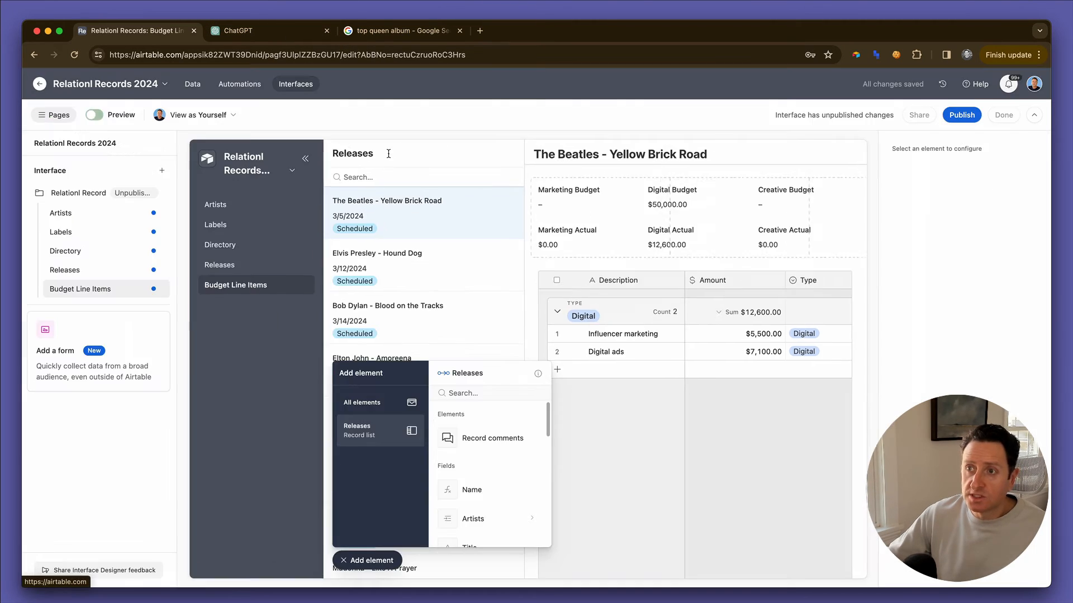
{"action": "left_click", "coordinate": [594, 200]}
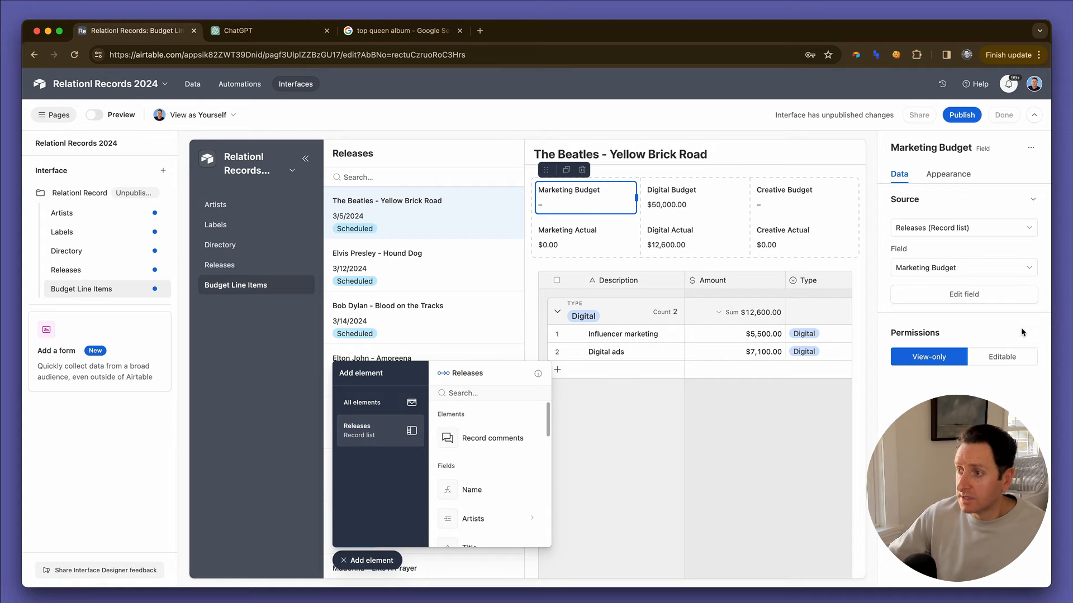
{"action": "left_click", "coordinate": [1017, 359]}
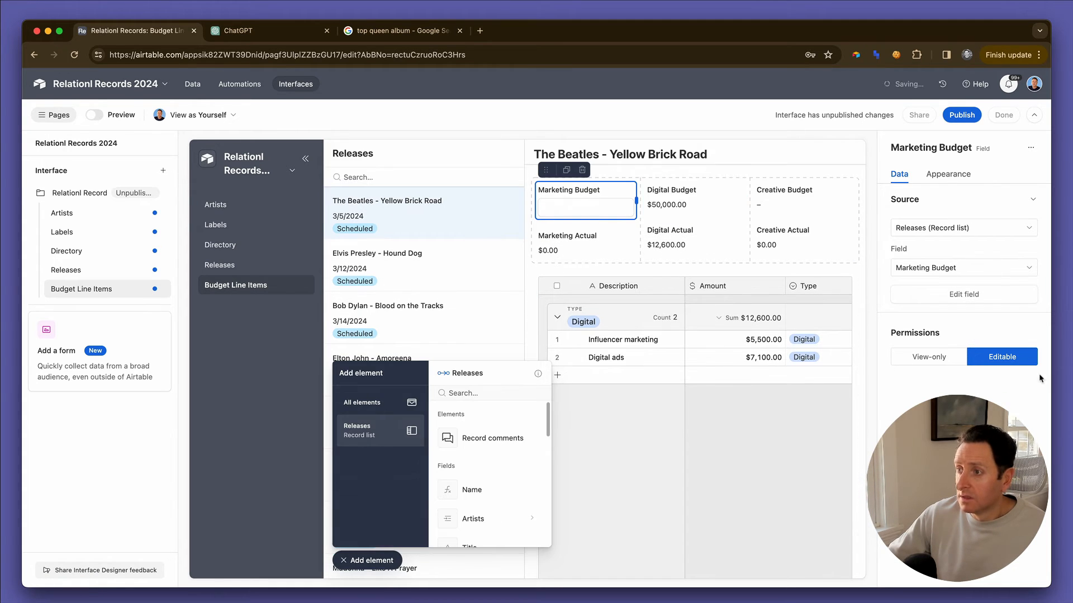
{"action": "left_click", "coordinate": [715, 207]}
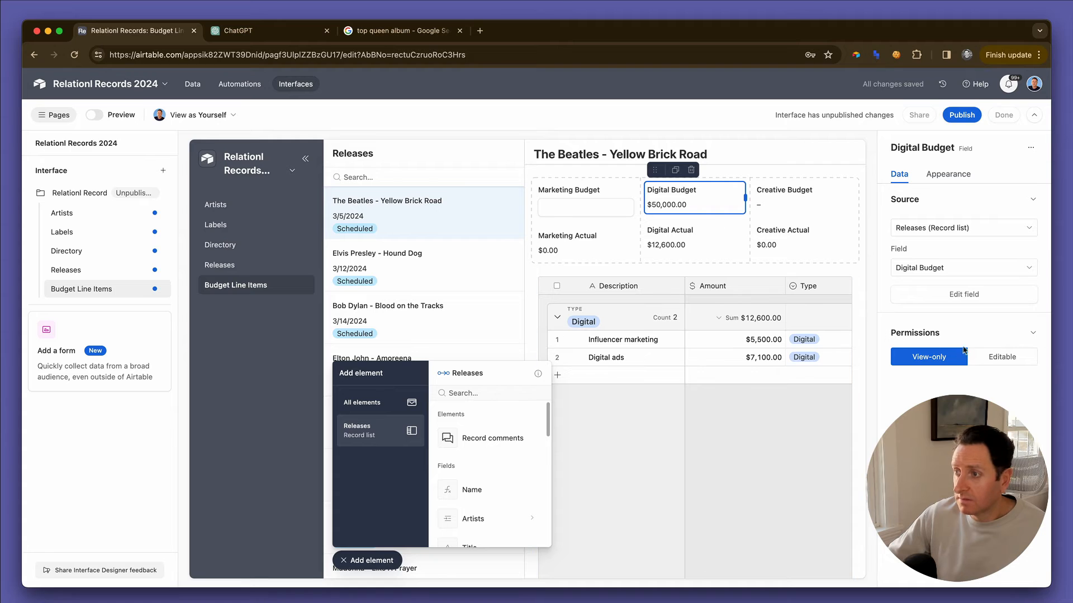
{"action": "left_click", "coordinate": [980, 362]}
{"action": "left_click", "coordinate": [816, 202]}
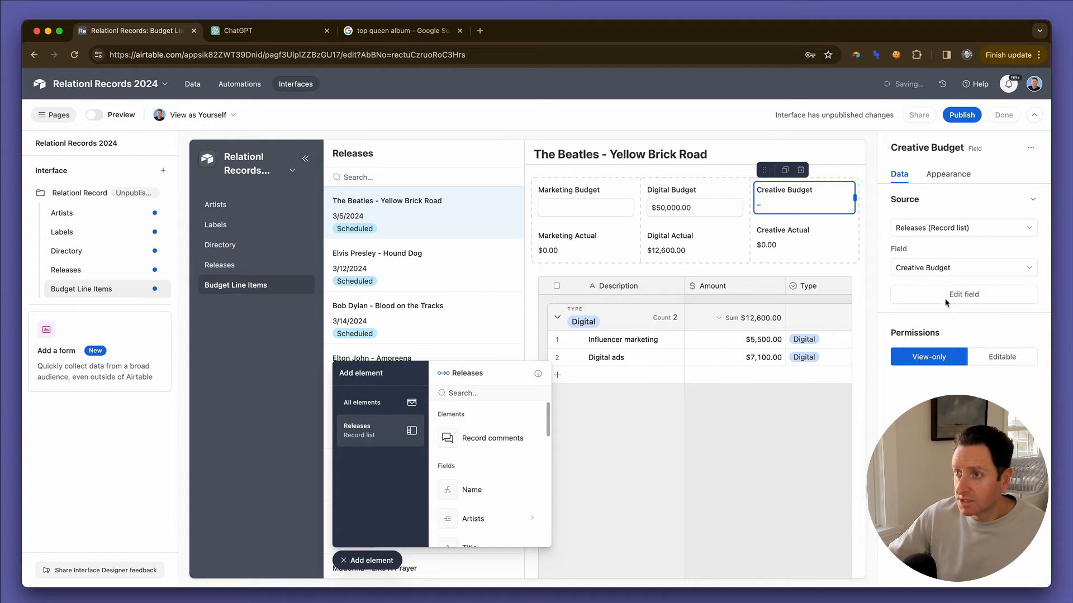
{"action": "left_click", "coordinate": [1003, 358]}
{"action": "left_click", "coordinate": [98, 115]}
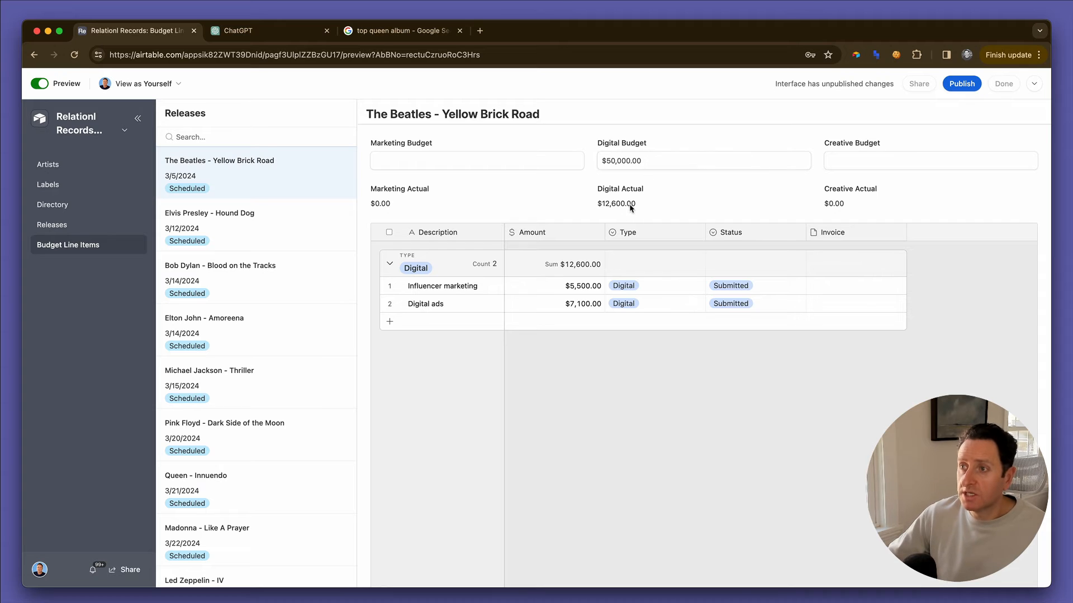
- Set the Creative Budget of The Beatles - Yellow Brick Road to $25,000
{"action": "left_click", "coordinate": [838, 160]}
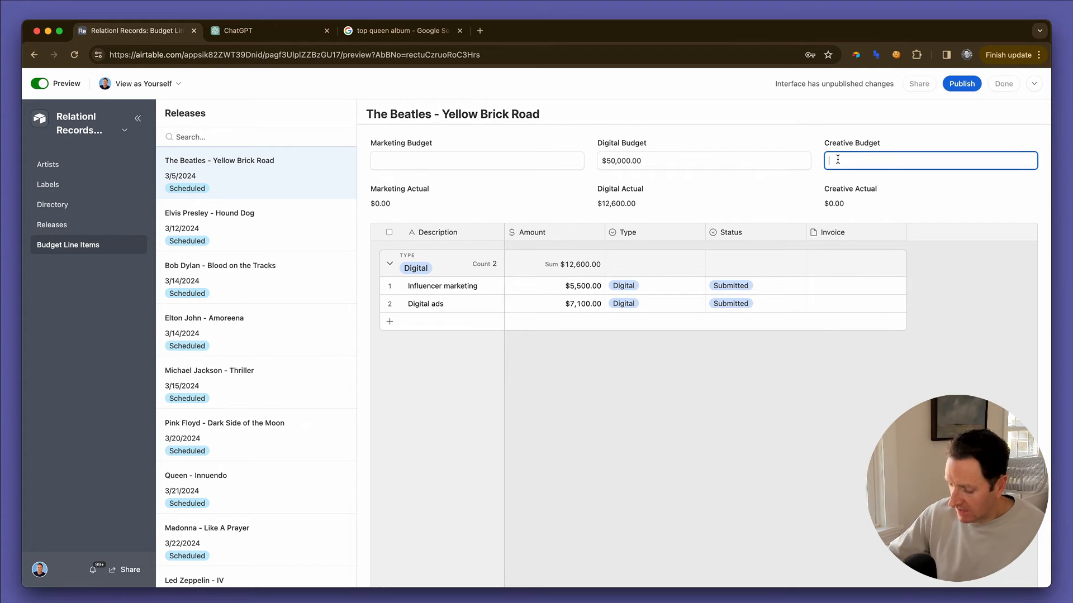
{"action": "type", "text": "25000"}
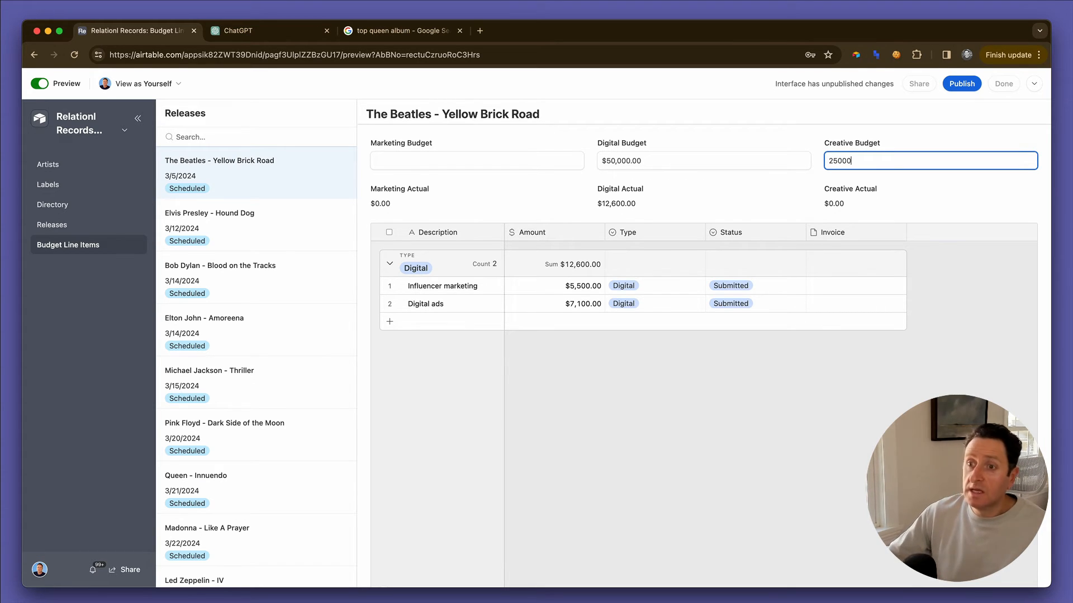
{"action": "left_click", "coordinate": [709, 440]}
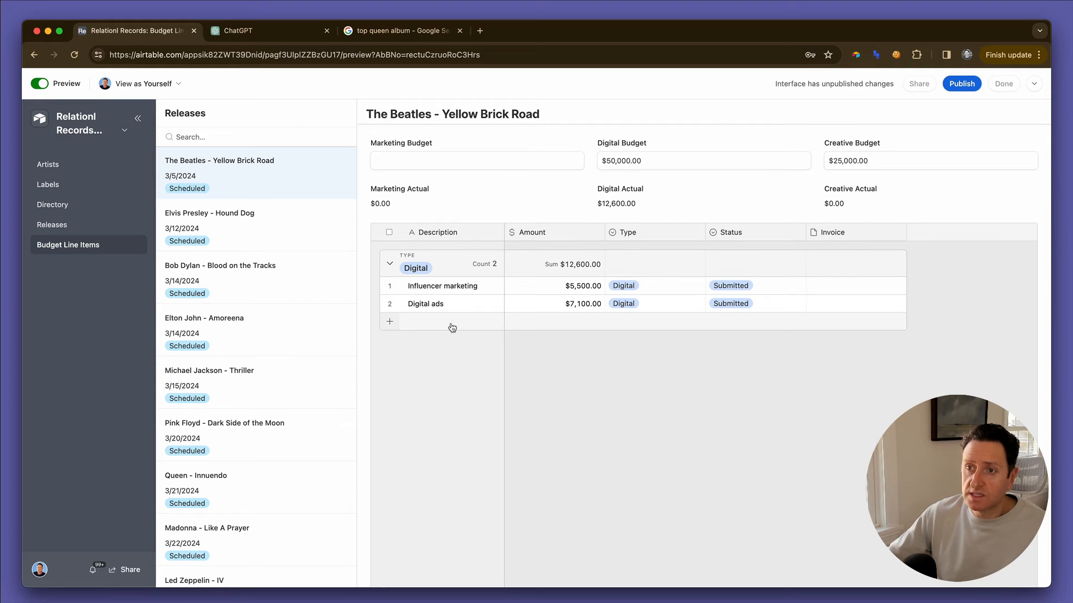
- Add a line item described as "Music video shoot" with an amount of $21,000 to the Digital group
{"action": "left_click", "coordinate": [452, 327]}
{"action": "left_click", "coordinate": [452, 324]}
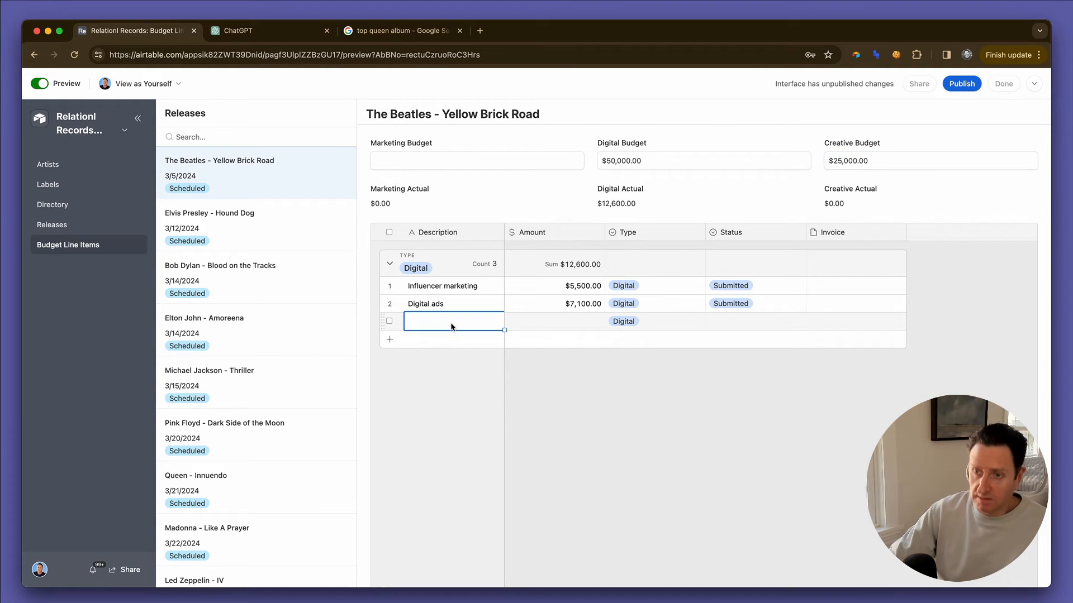
{"action": "type", "text": "Music video"}
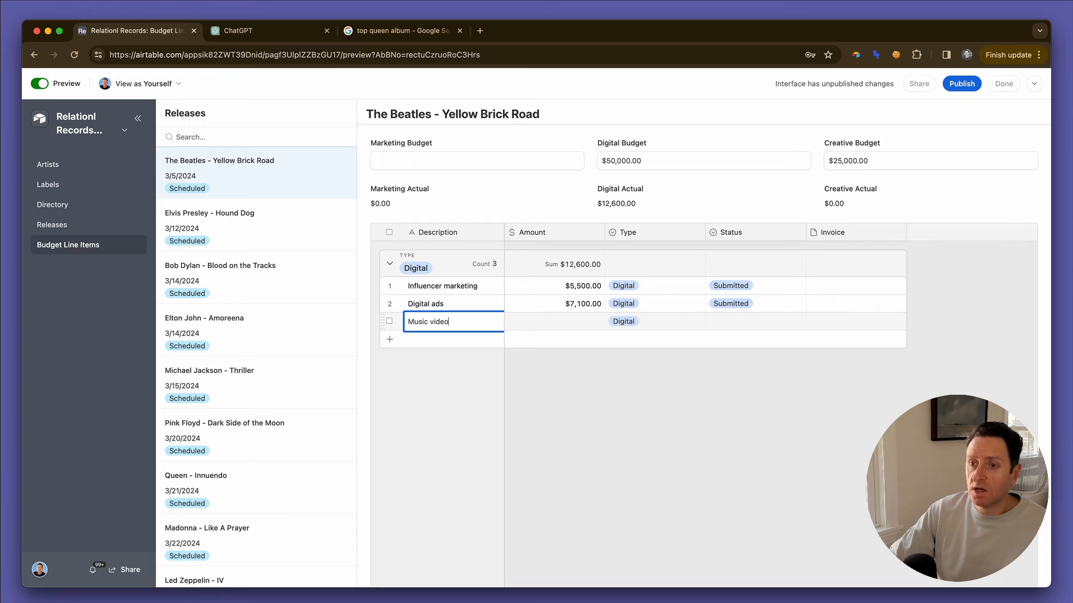
{"action": "type", "text": " shoot"}
{"action": "key", "text": "Tab"}
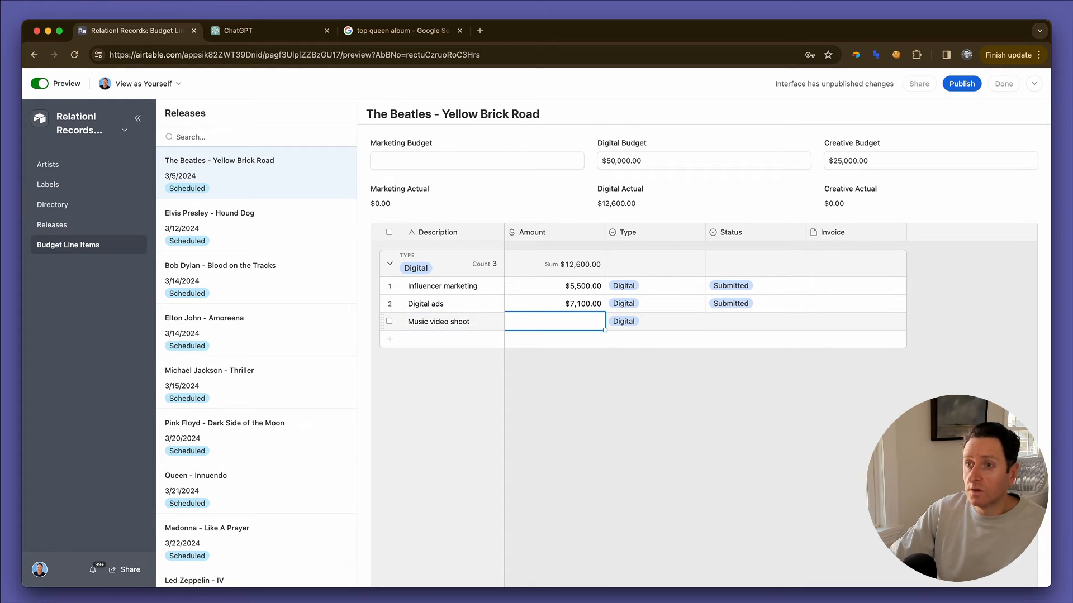
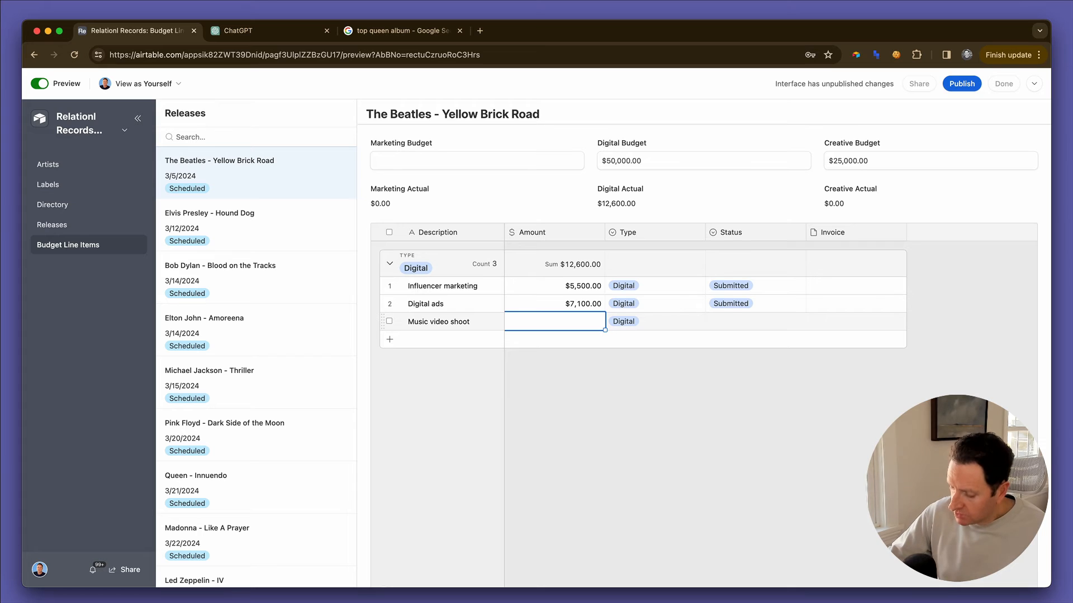
{"action": "type", "text": "21000"}
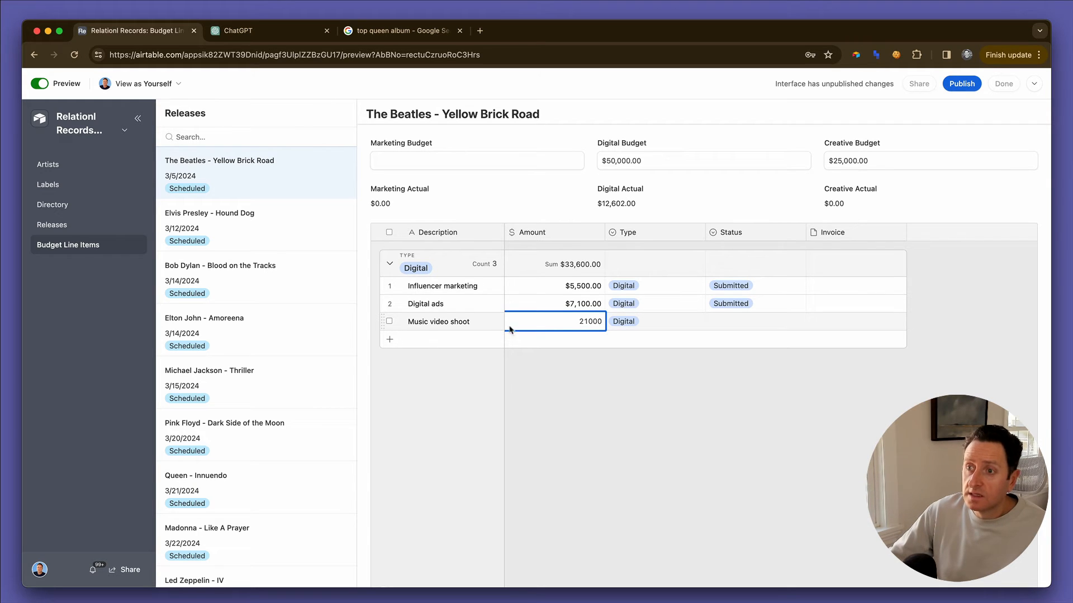
- Set the Music video shoot line item's type to Creative and its status to Submitted
{"action": "left_click", "coordinate": [640, 320]}
{"action": "left_click", "coordinate": [641, 325]}
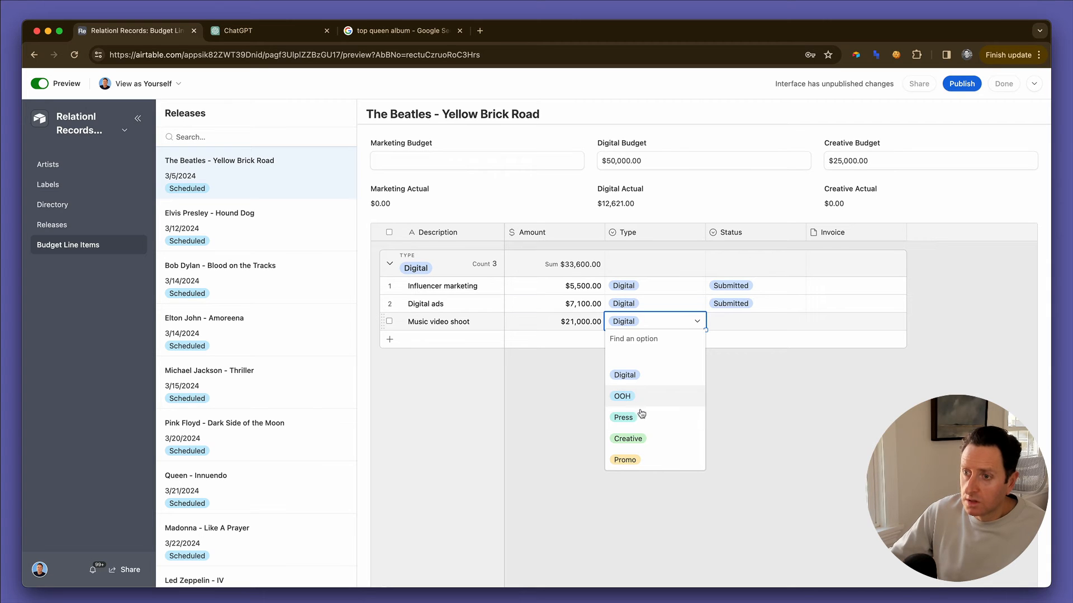
{"action": "left_click", "coordinate": [649, 438]}
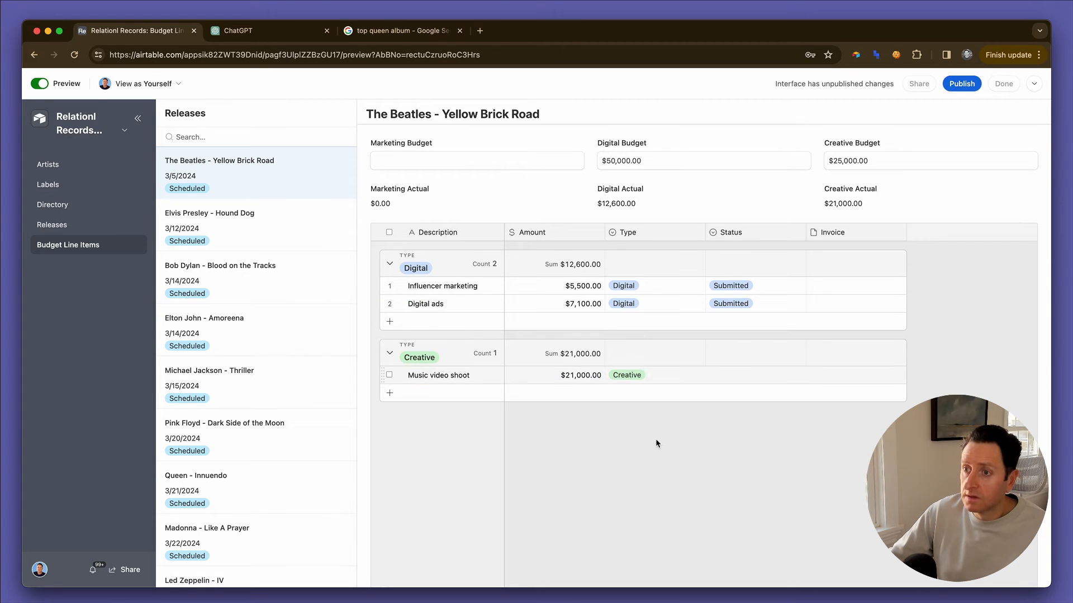
{"action": "left_click", "coordinate": [718, 374]}
{"action": "left_click", "coordinate": [718, 374]}
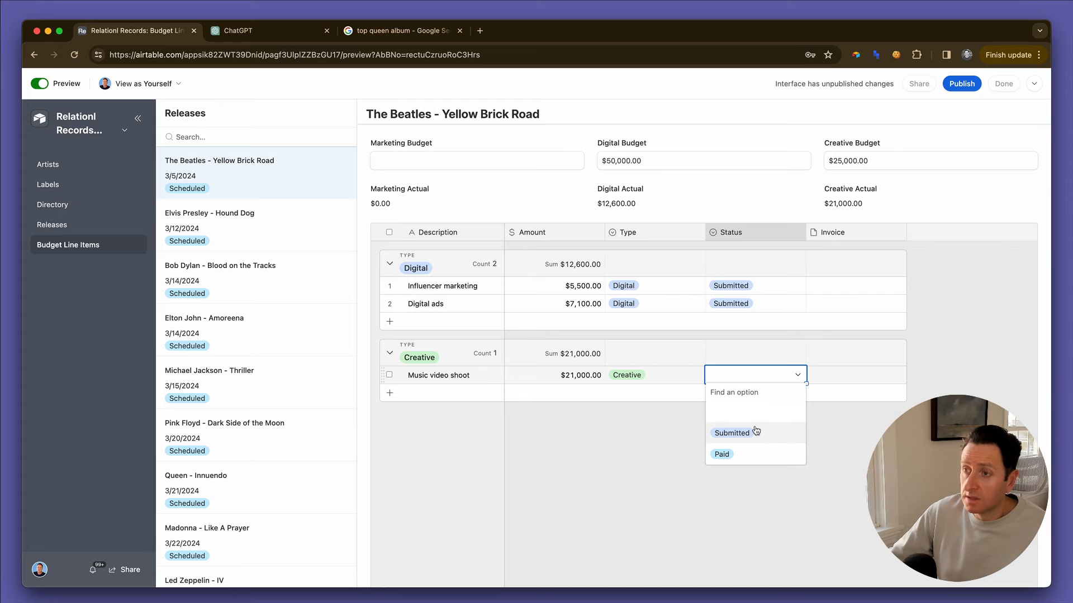
{"action": "left_click", "coordinate": [746, 429]}
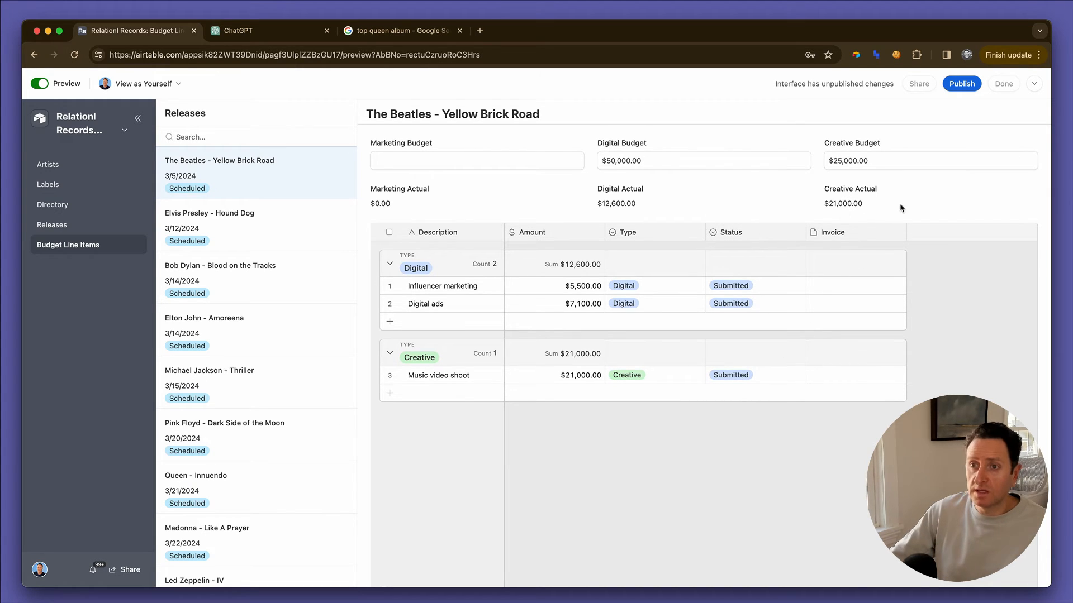
- Add a line item described as "Roadside billboard" with an amount of $17,500 to the Creative group
{"action": "left_click", "coordinate": [531, 397]}
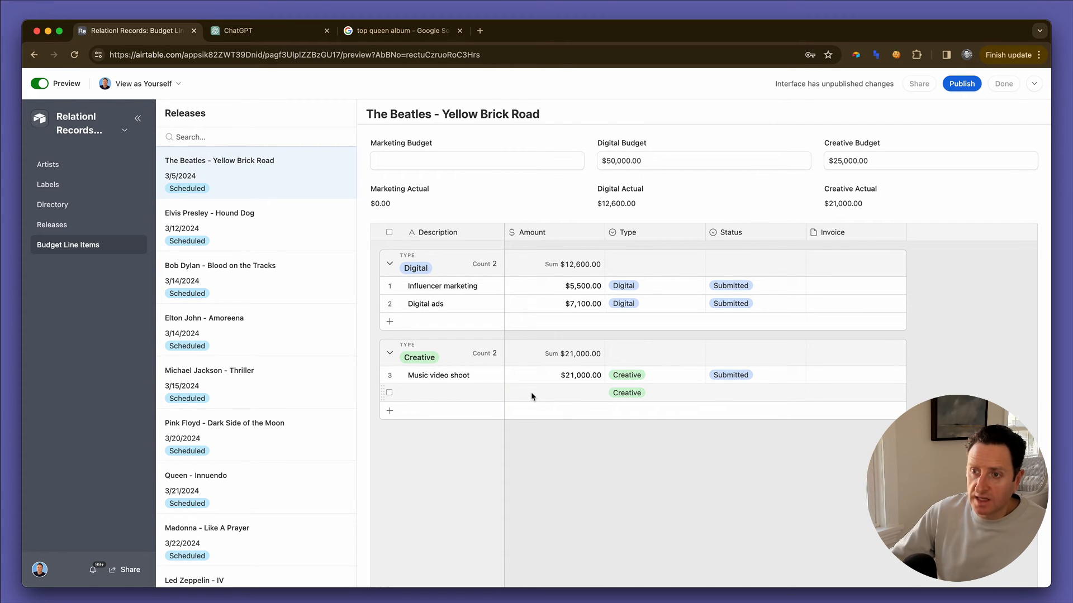
{"action": "left_click", "coordinate": [477, 398]}
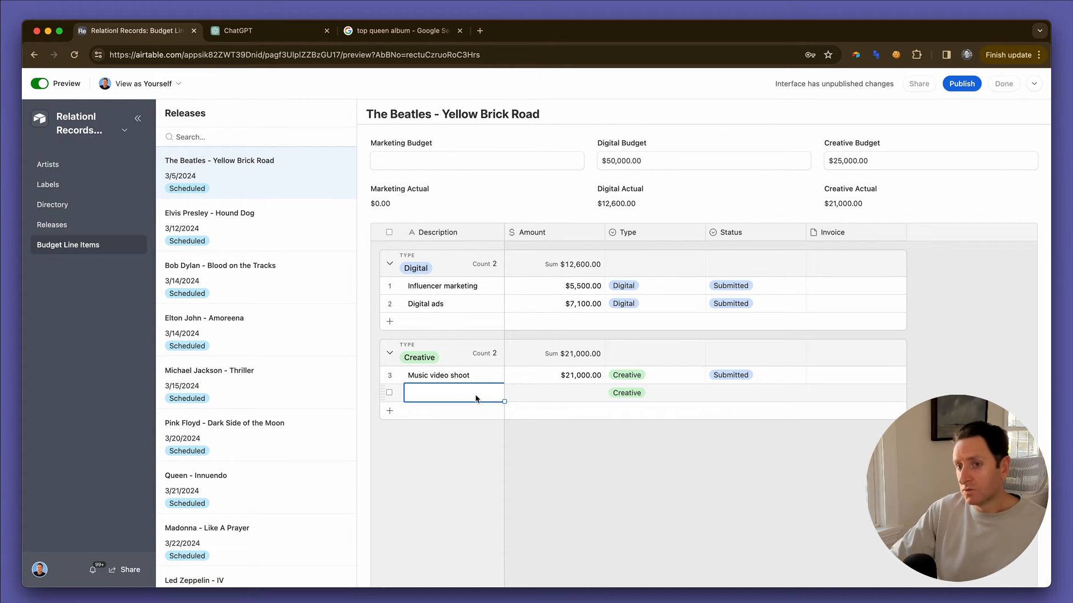
{"action": "type", "text": "Roadside billb"}
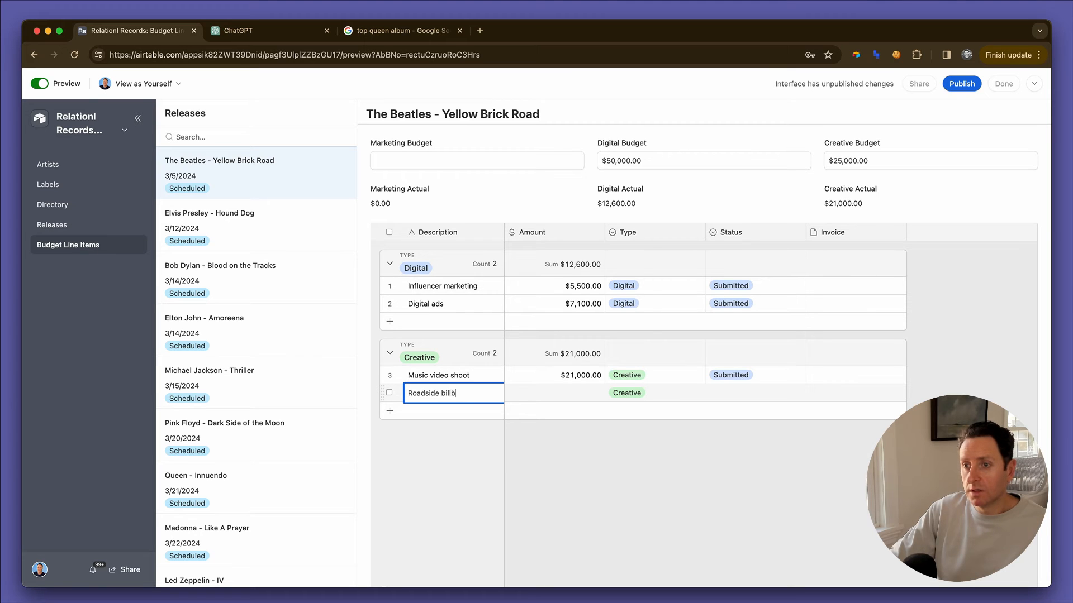
{"action": "type", "text": "oard"}
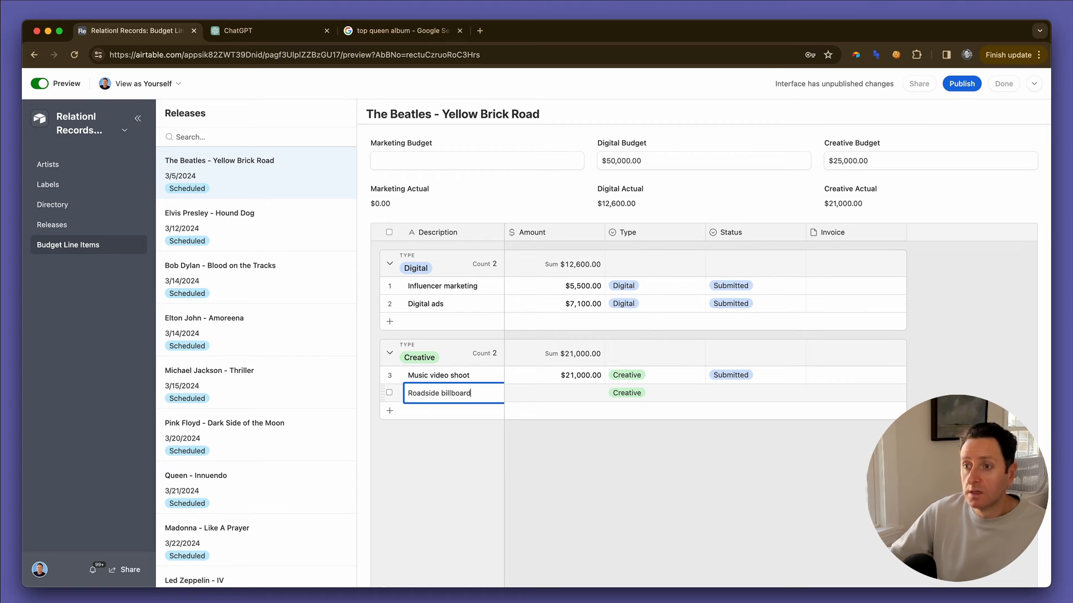
{"action": "left_click", "coordinate": [584, 397]}
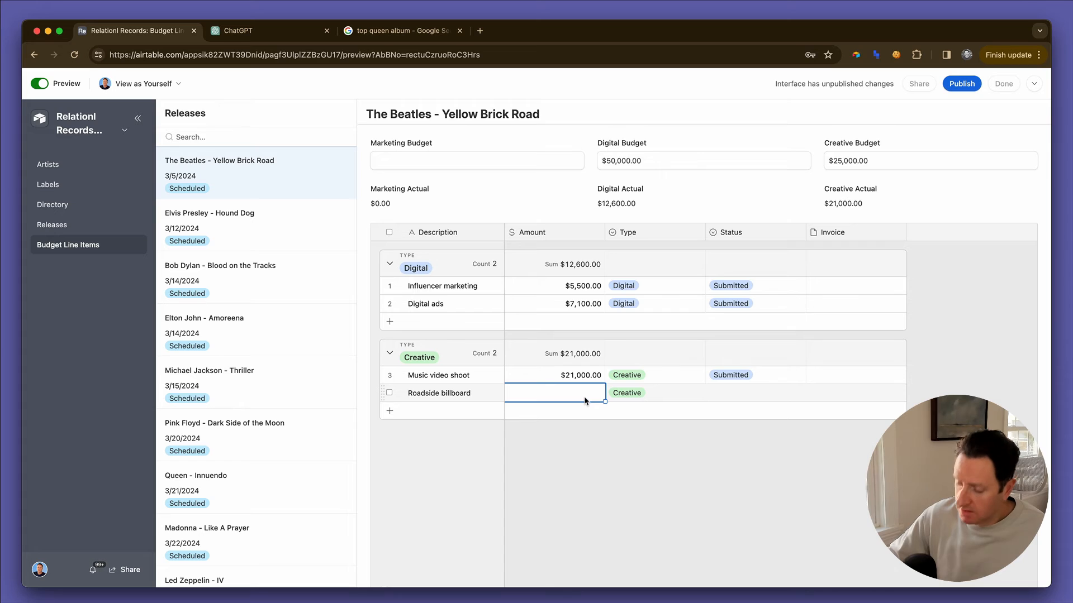
{"action": "type", "text": "17500"}
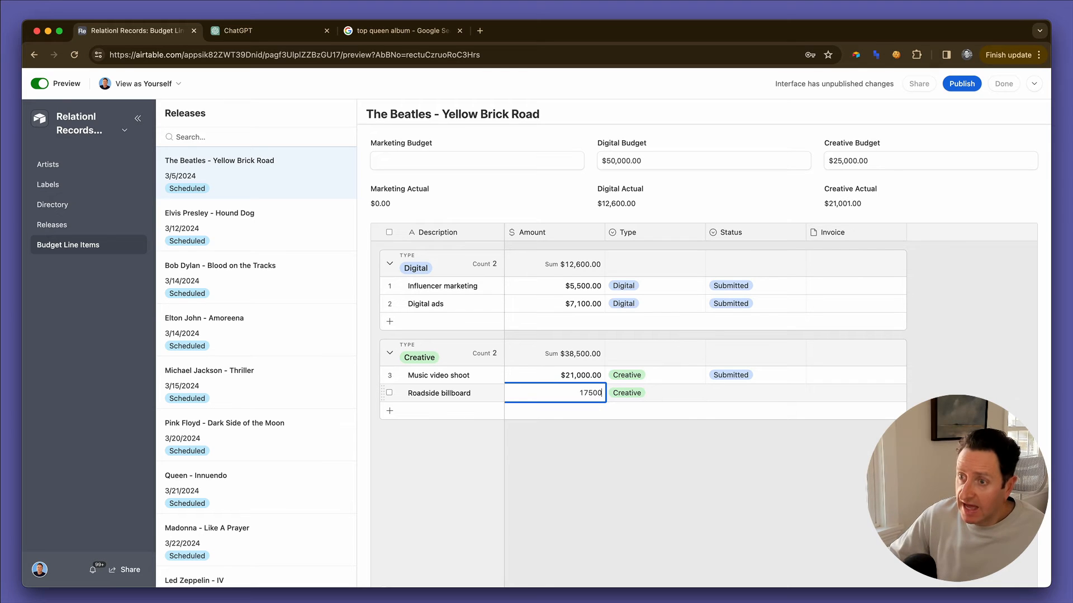
- Set the Roadside billboard line item's status to Paid and change its type to OOH
{"action": "key", "text": "Tab"}
{"action": "key", "text": "Tab"}
{"action": "left_click", "coordinate": [708, 399]}
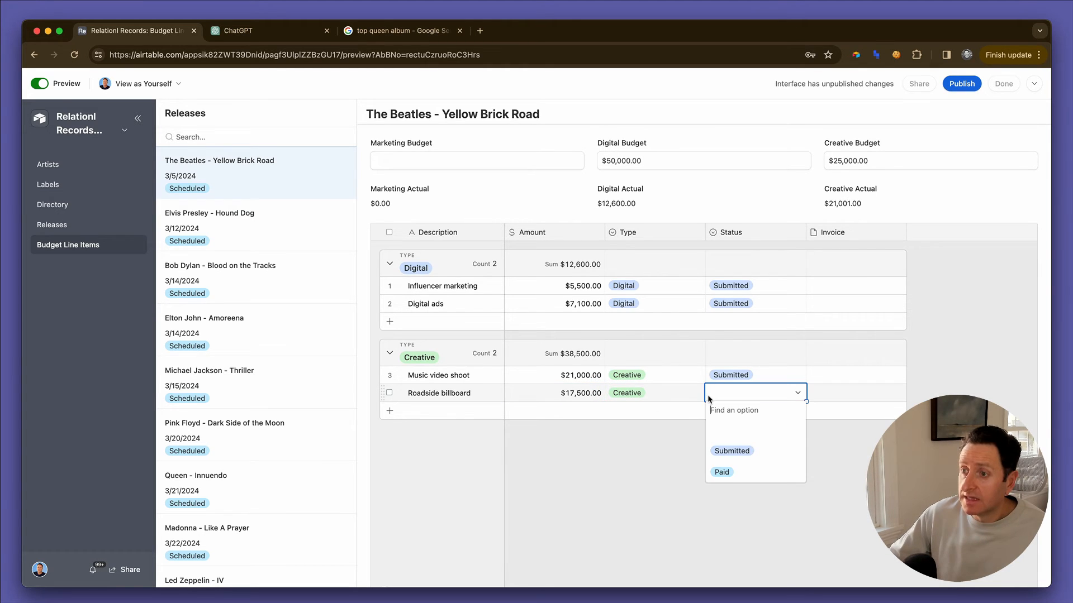
{"action": "left_click", "coordinate": [724, 473]}
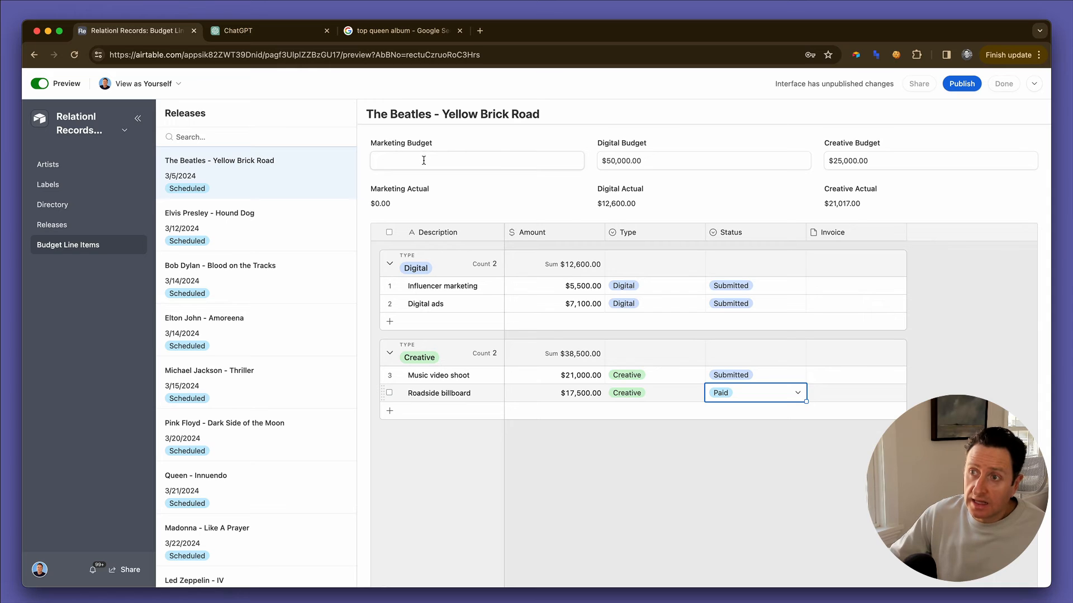
{"action": "left_click", "coordinate": [587, 458]}
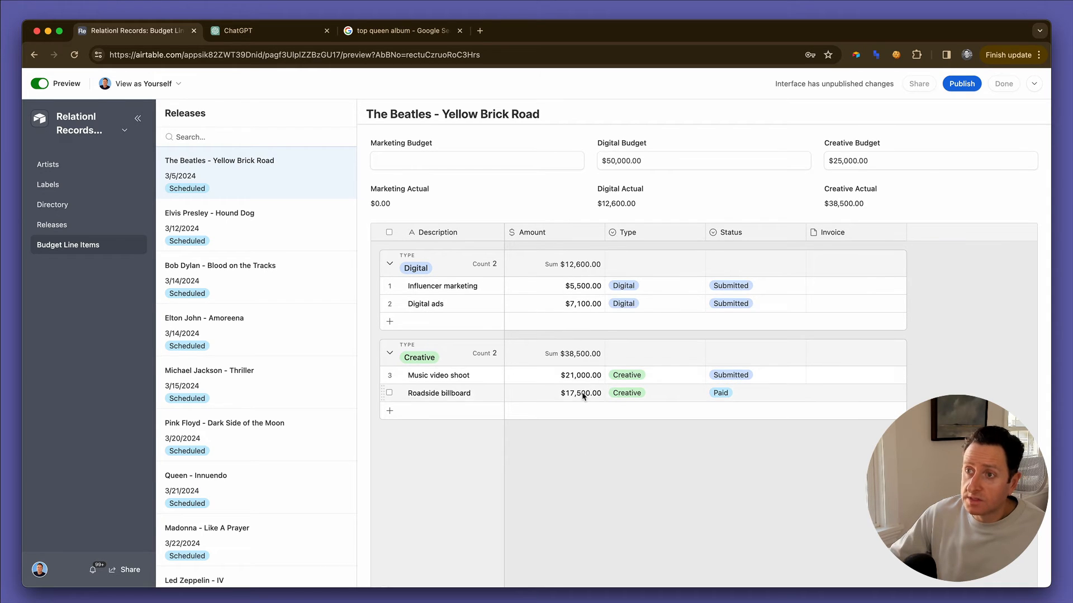
{"action": "left_click", "coordinate": [631, 397]}
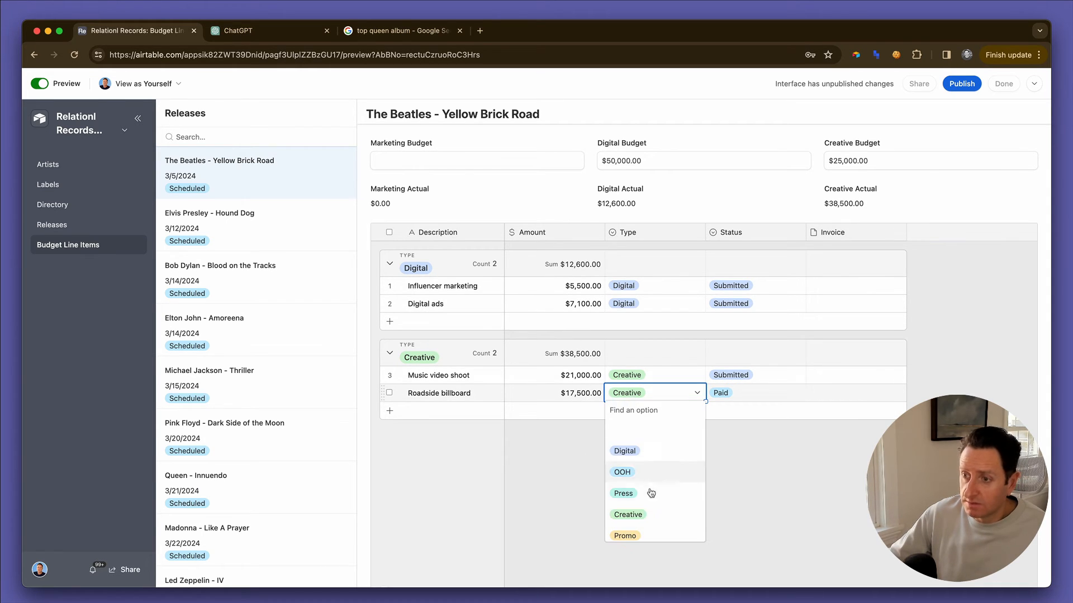
{"action": "left_click", "coordinate": [622, 468]}
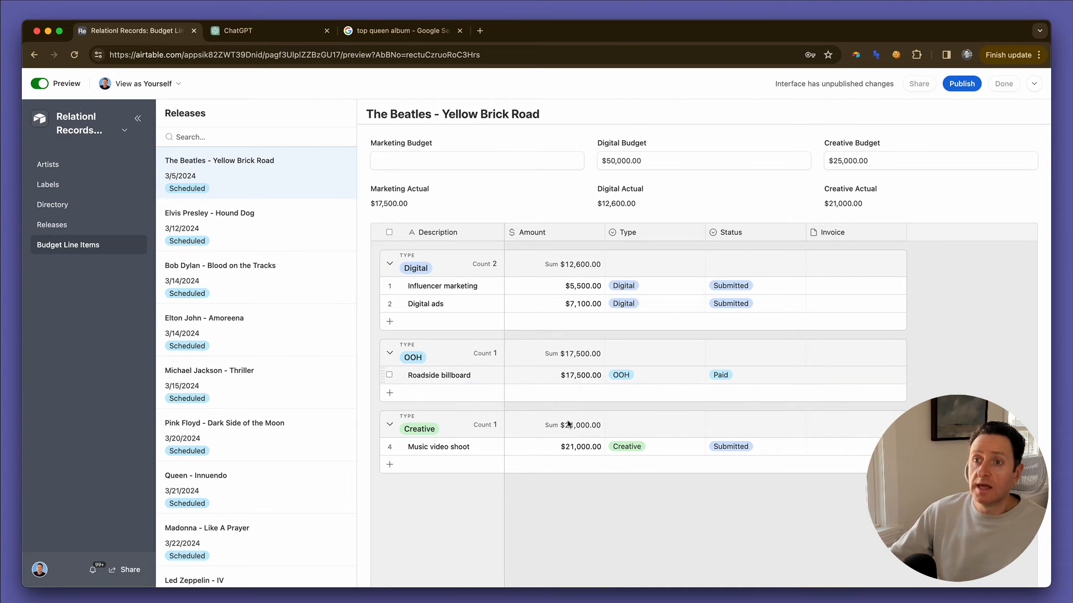
- Set the Marketing Budget of The Beatles - Yellow Brick Road release to $15,000
{"action": "left_click", "coordinate": [412, 163]}
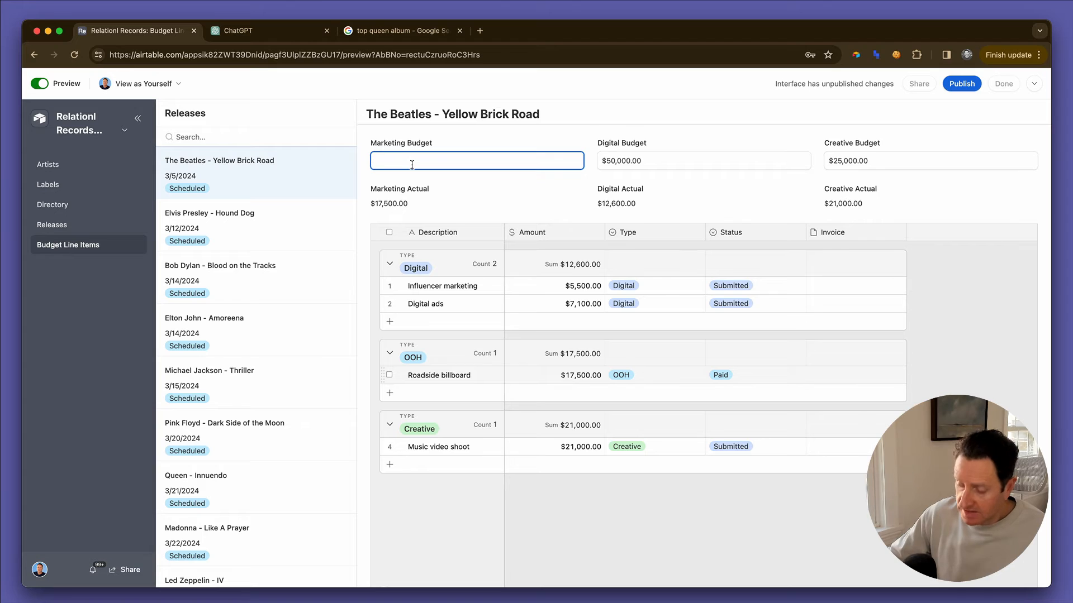
{"action": "type", "text": "15000"}
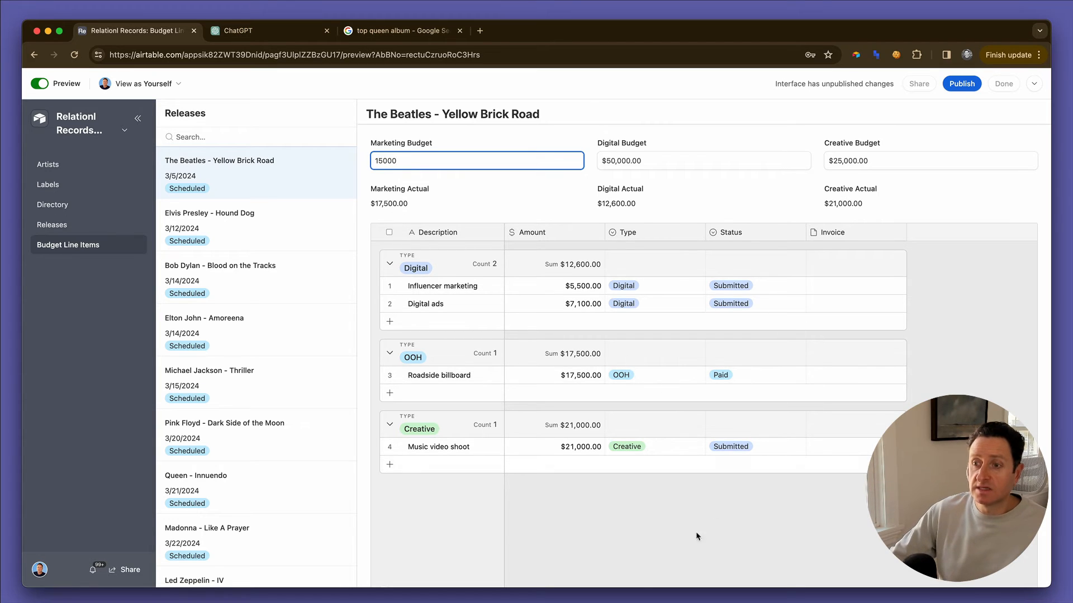
{"action": "left_click", "coordinate": [680, 509]}
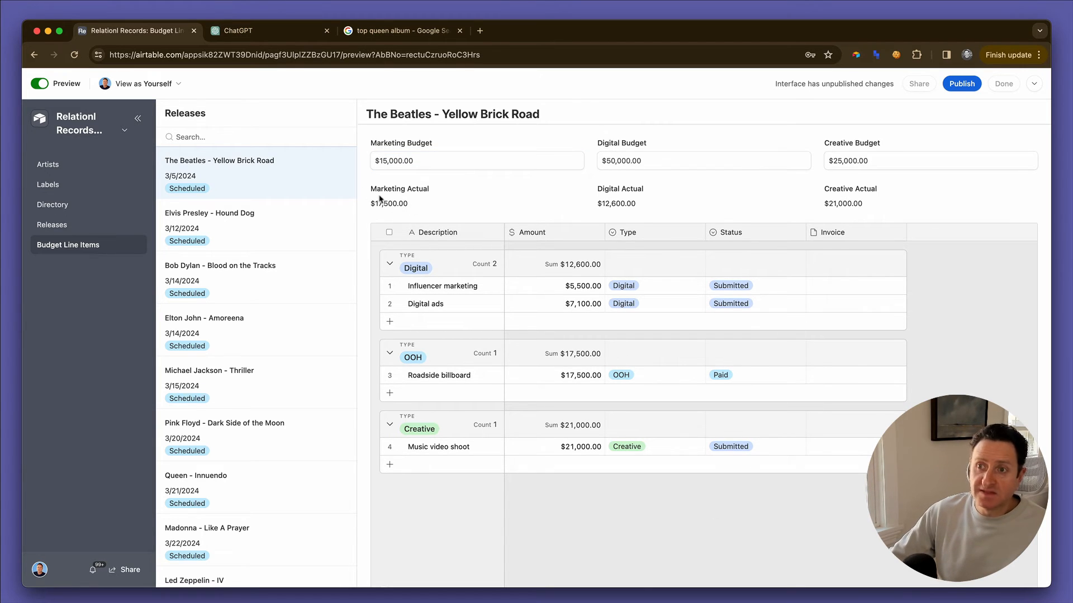
- Review the budget and actual columns of all releases on the Releases page
{"action": "scroll", "coordinate": [277, 311], "scroll_direction": "down", "scroll_amount": 3}
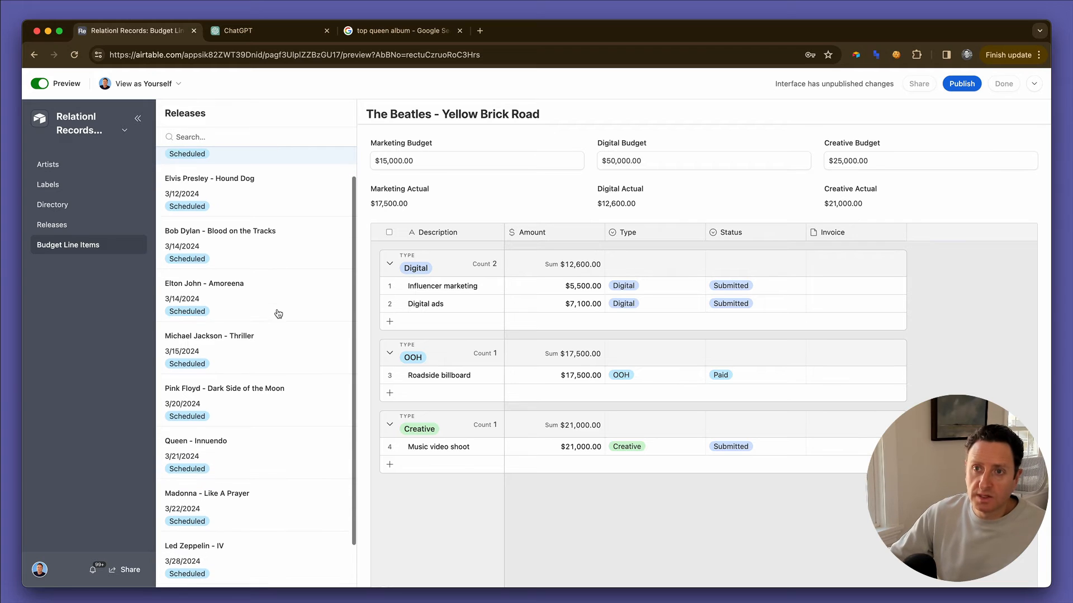
{"action": "scroll", "coordinate": [277, 312], "scroll_direction": "up", "scroll_amount": 3}
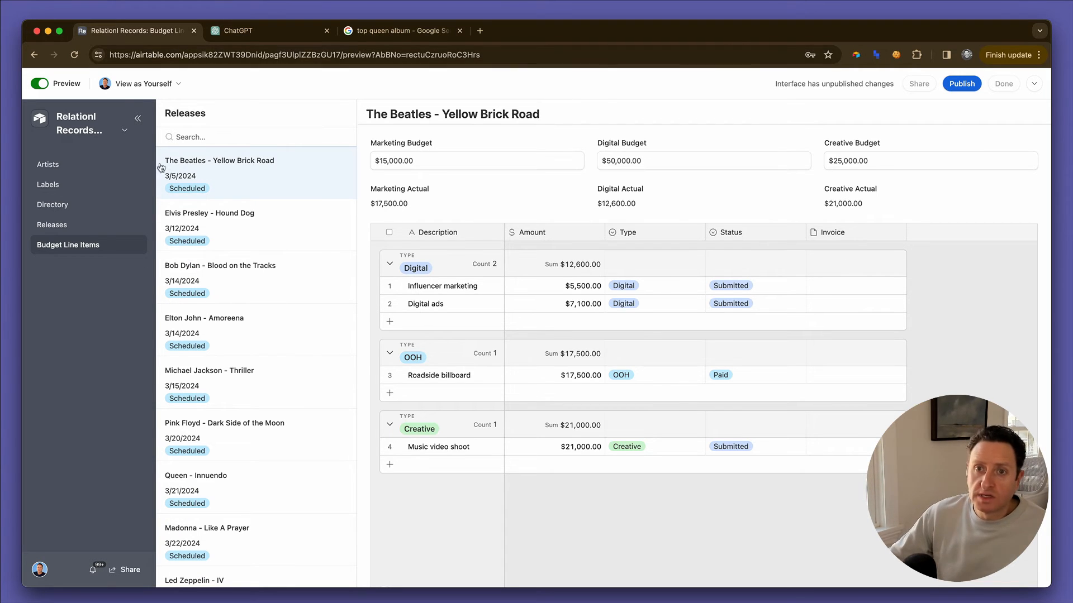
{"action": "left_click", "coordinate": [61, 224]}
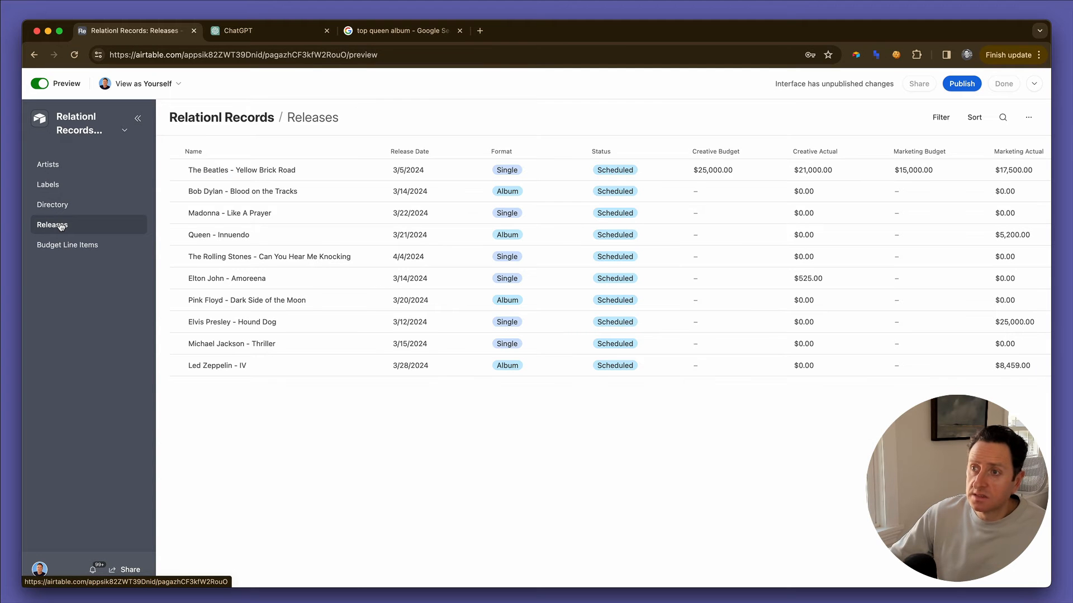
{"action": "scroll", "coordinate": [750, 221], "scroll_direction": "right", "scroll_amount": 10}
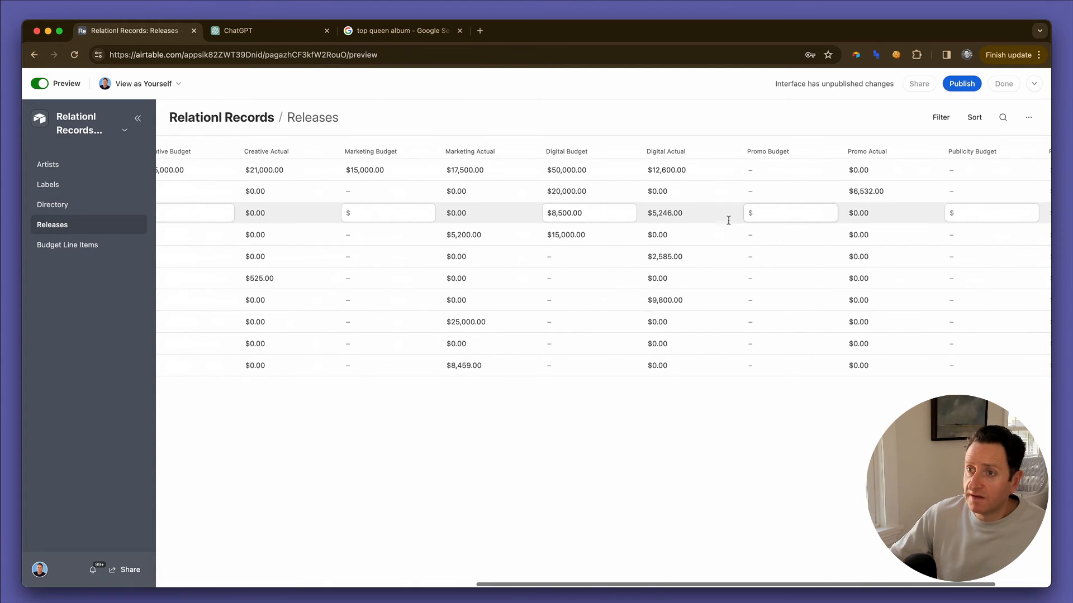
{"action": "scroll", "coordinate": [675, 219], "scroll_direction": "left", "scroll_amount": 10}
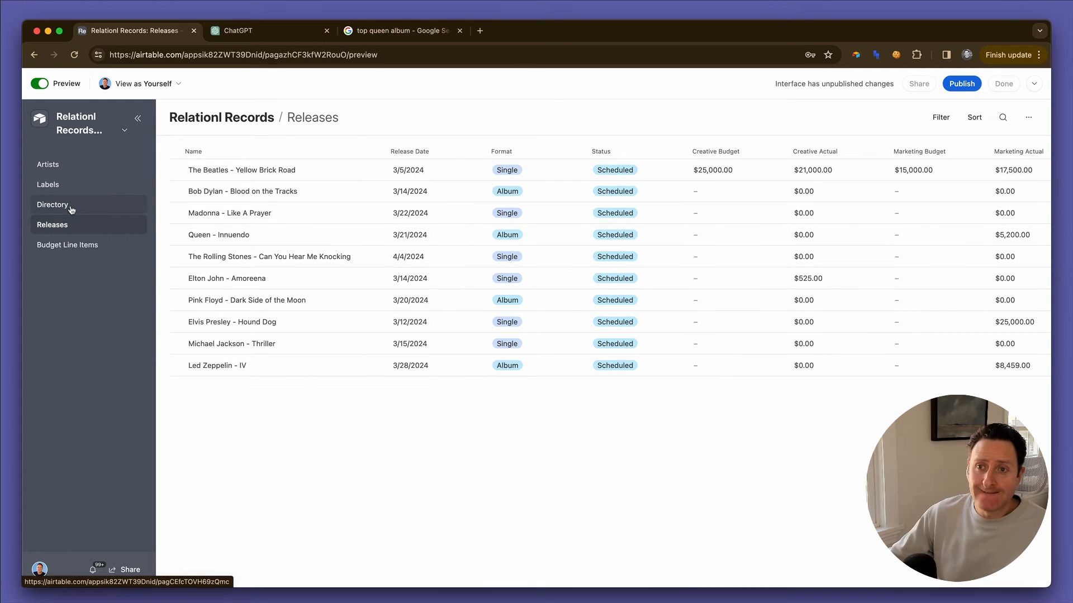
- Leave the interface preview and add a lookup of the artists' Labels field to the Releases table in the base data
{"action": "left_click", "coordinate": [39, 83]}
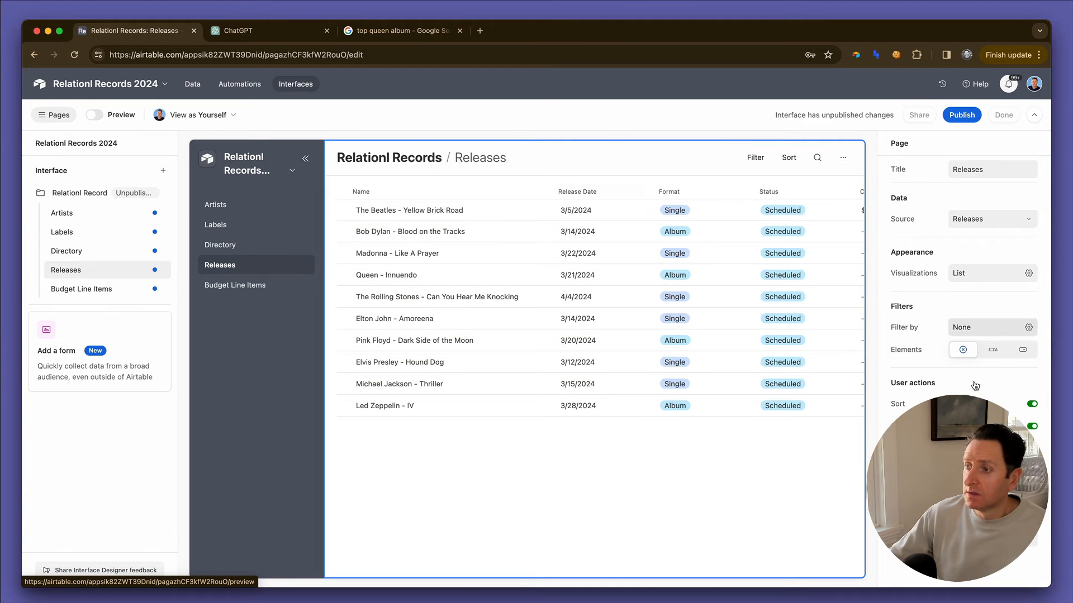
{"action": "left_click", "coordinate": [778, 486]}
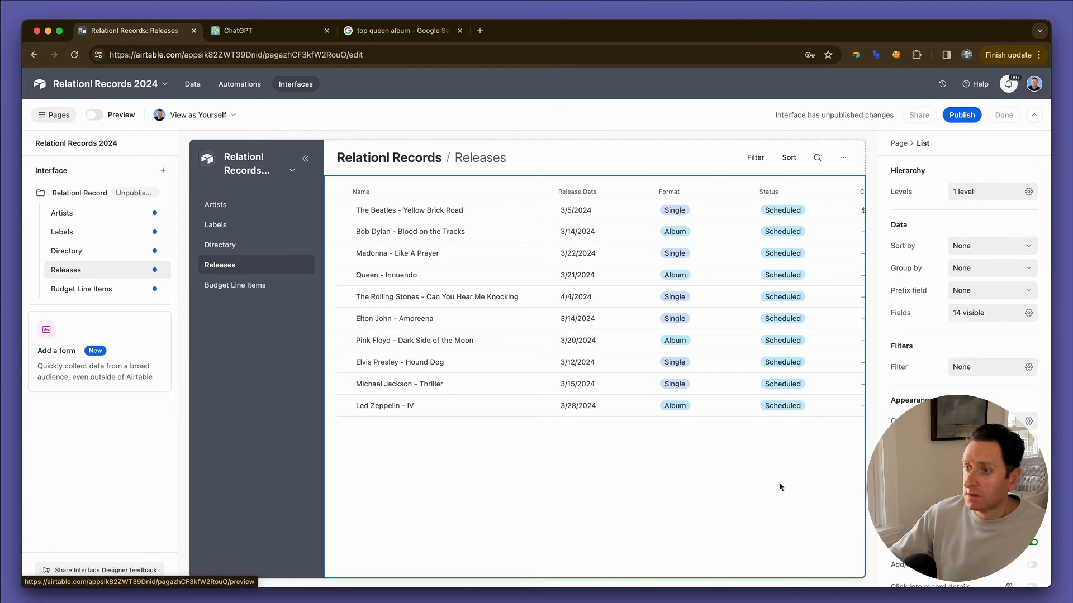
{"action": "left_click", "coordinate": [192, 84]}
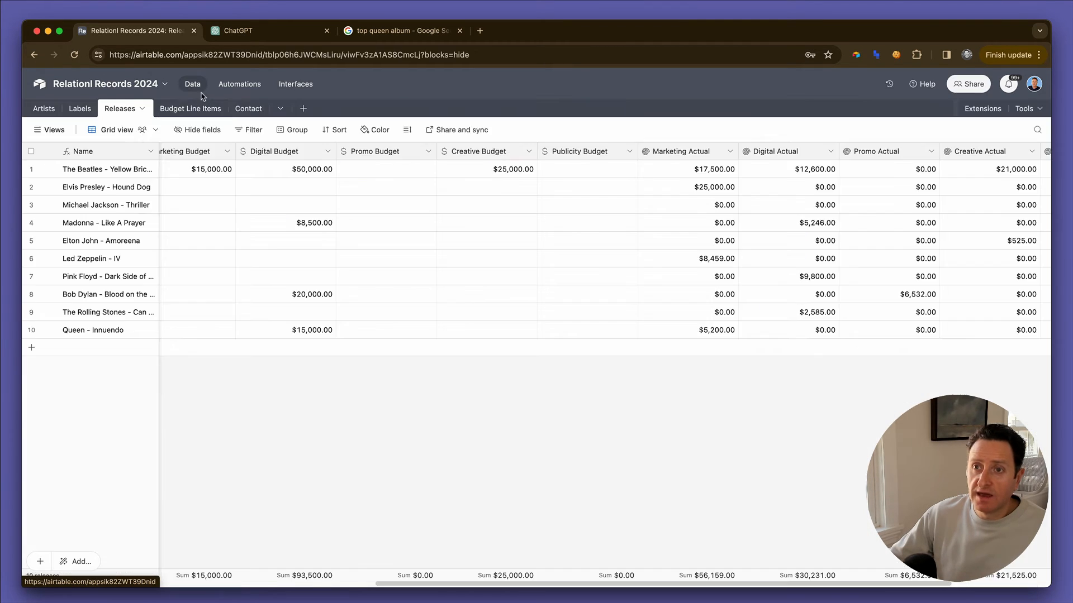
{"action": "scroll", "coordinate": [558, 223], "scroll_direction": "left", "scroll_amount": 10}
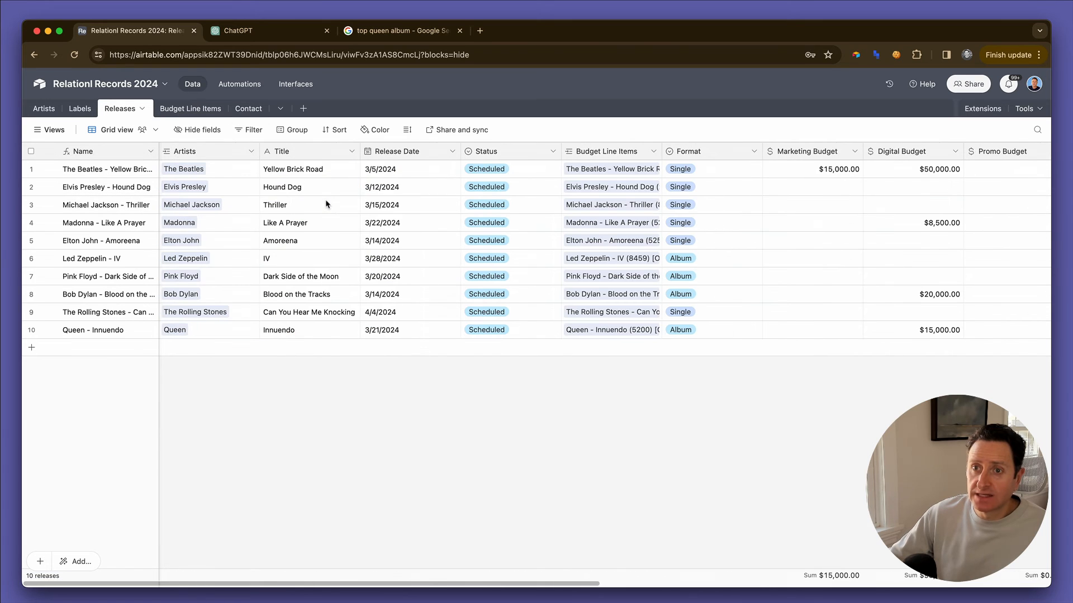
{"action": "left_click", "coordinate": [251, 151]}
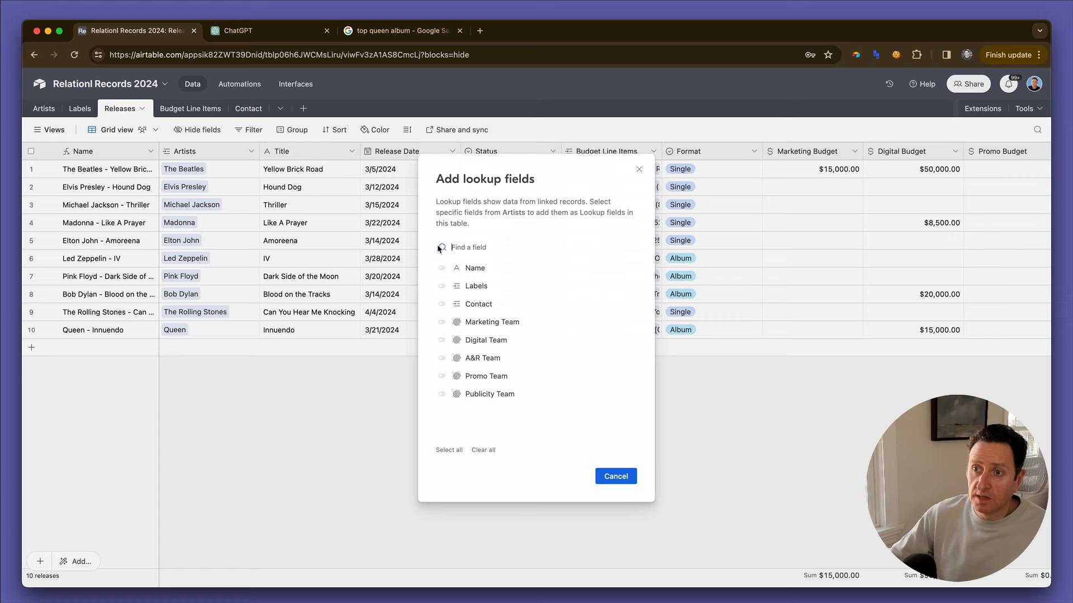
{"action": "left_click", "coordinate": [477, 286]}
{"action": "left_click", "coordinate": [615, 477]}
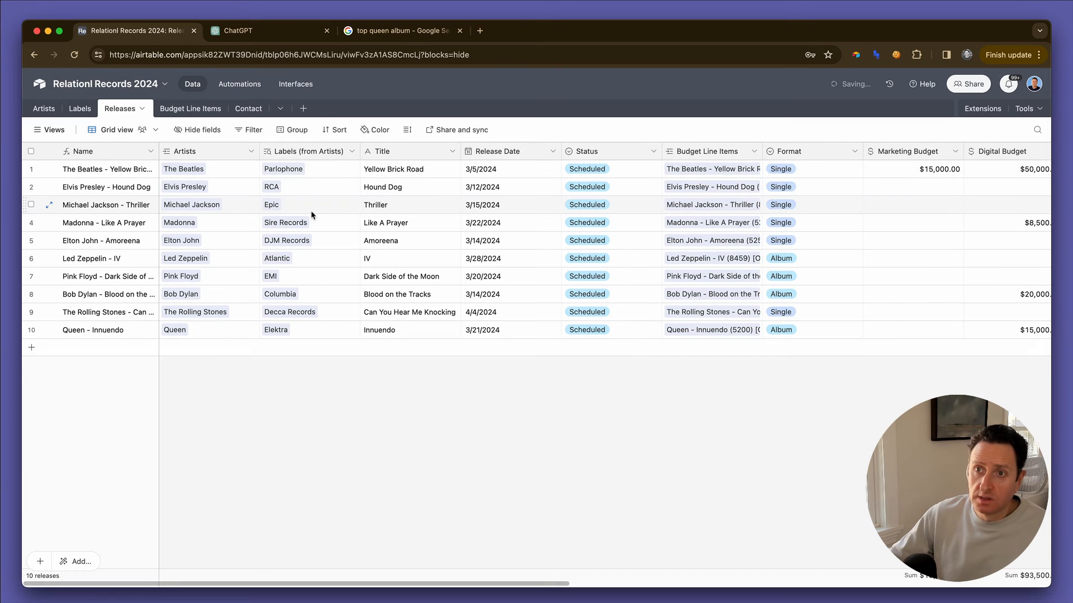
- Rename the new Labels (from Artists) lookup field as Label
{"action": "double_click", "coordinate": [308, 152]}
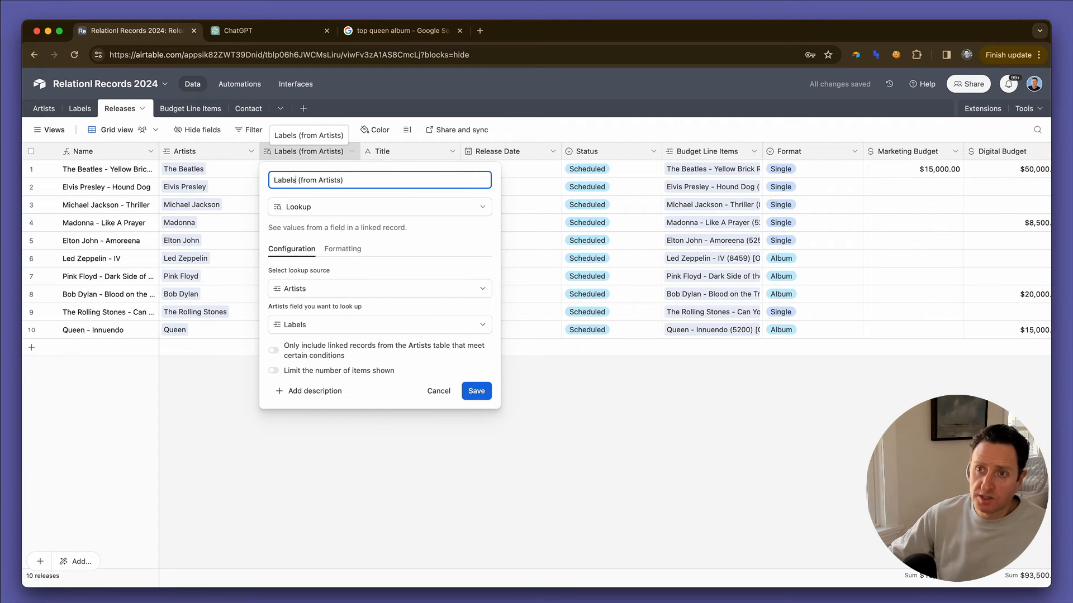
{"action": "key", "text": "shift+super+Right"}
{"action": "key", "text": "BackSpace"}
{"action": "key", "text": "BackSpace"}
{"action": "left_click", "coordinate": [476, 391]}
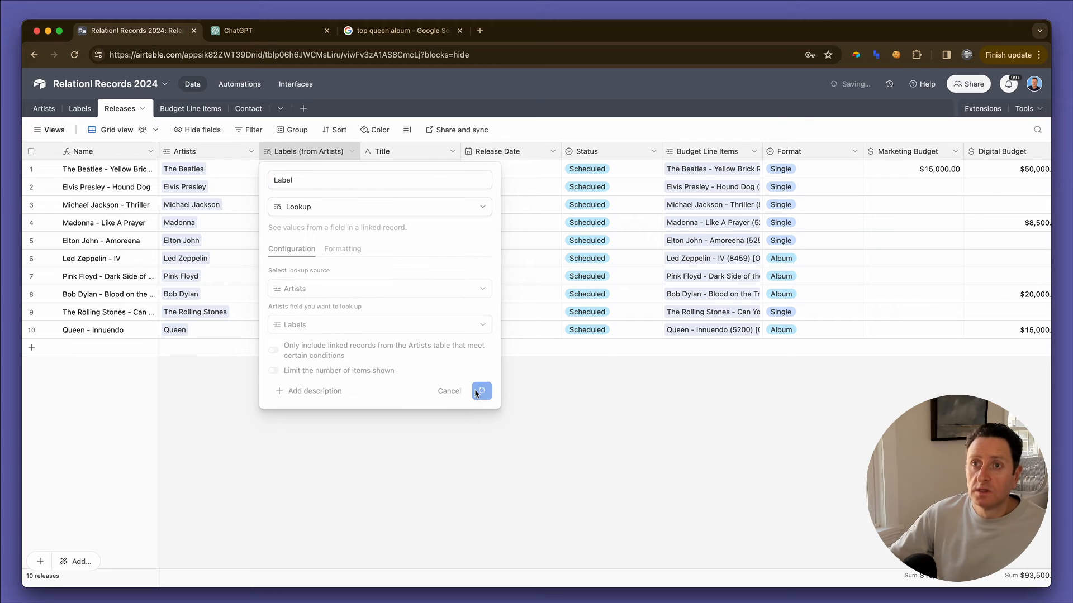
- Make the Label field visible in the list on the Releases interface page
{"action": "left_click", "coordinate": [296, 84]}
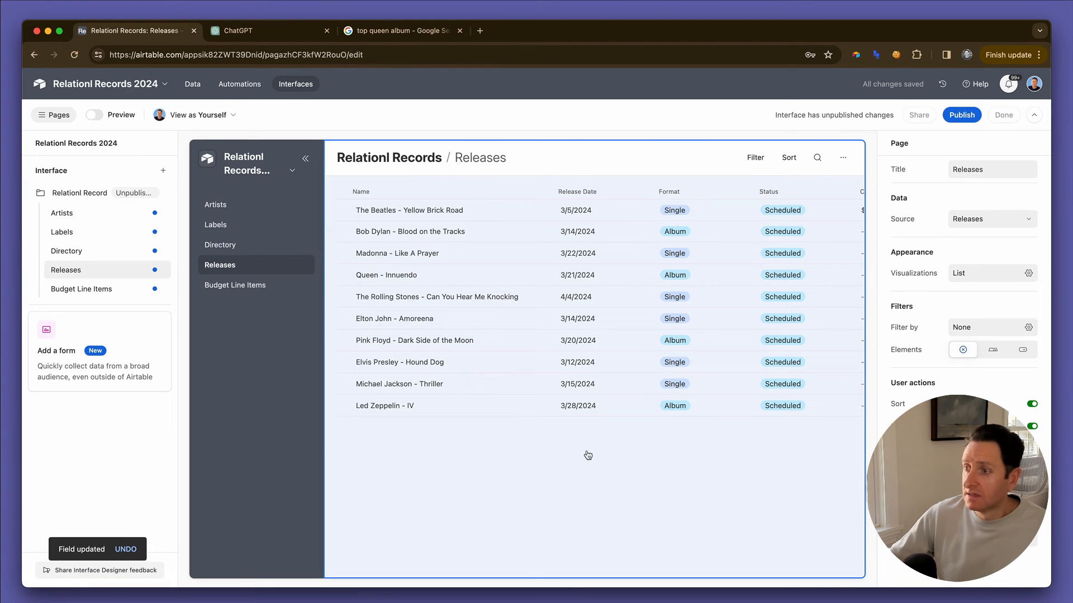
{"action": "left_click", "coordinate": [674, 443]}
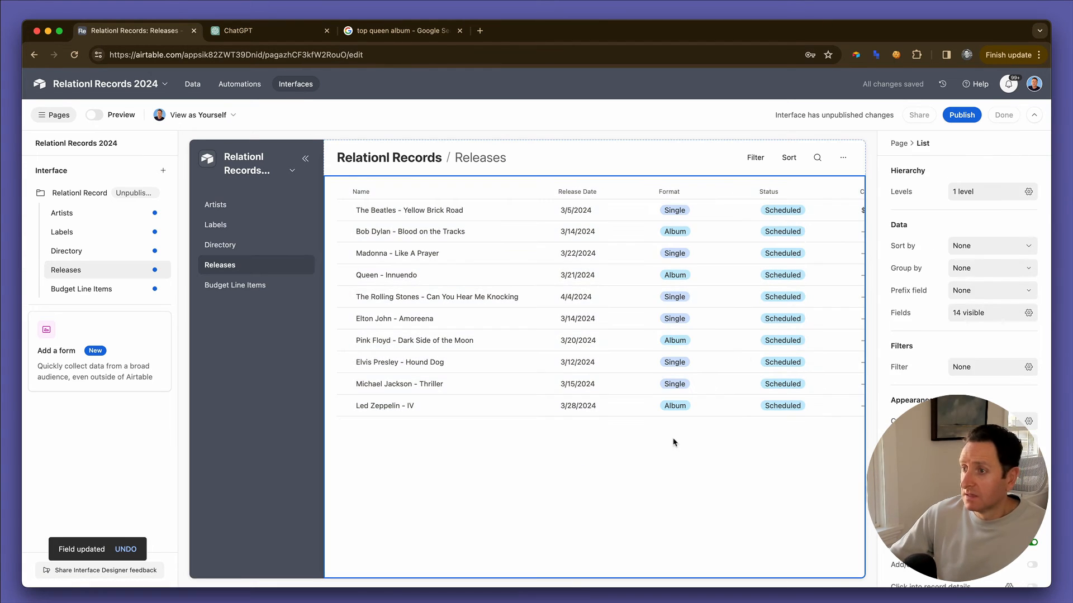
{"action": "left_click", "coordinate": [988, 313]}
{"action": "scroll", "coordinate": [949, 447], "scroll_direction": "down", "scroll_amount": 5}
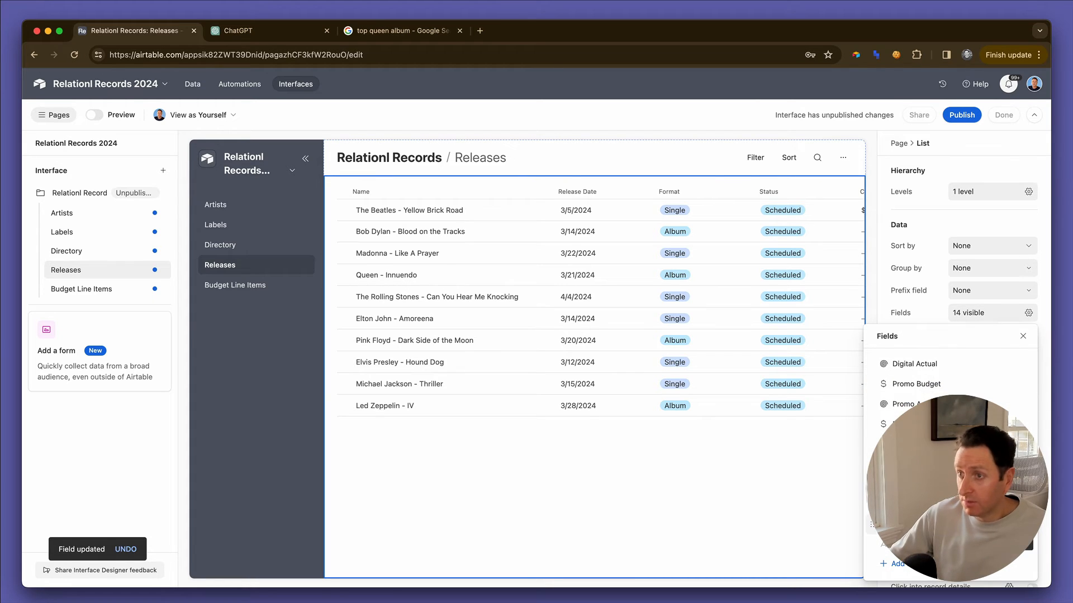
{"action": "left_click", "coordinate": [1020, 525]}
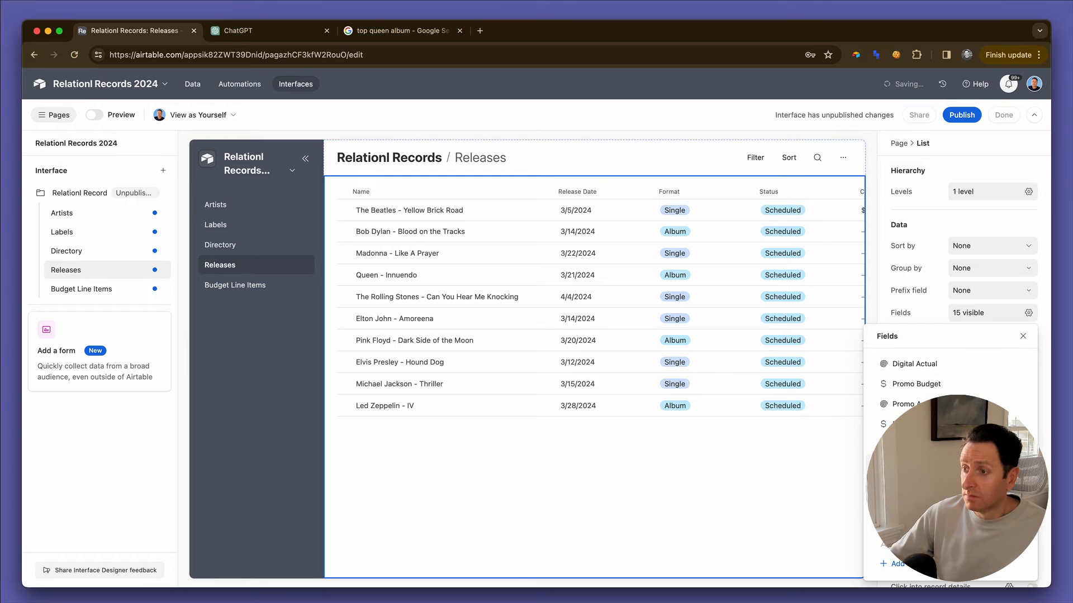
- Reorder the list's fields so that Label comes directly after Name
{"action": "scroll", "coordinate": [950, 402], "scroll_direction": "up", "scroll_amount": 3}
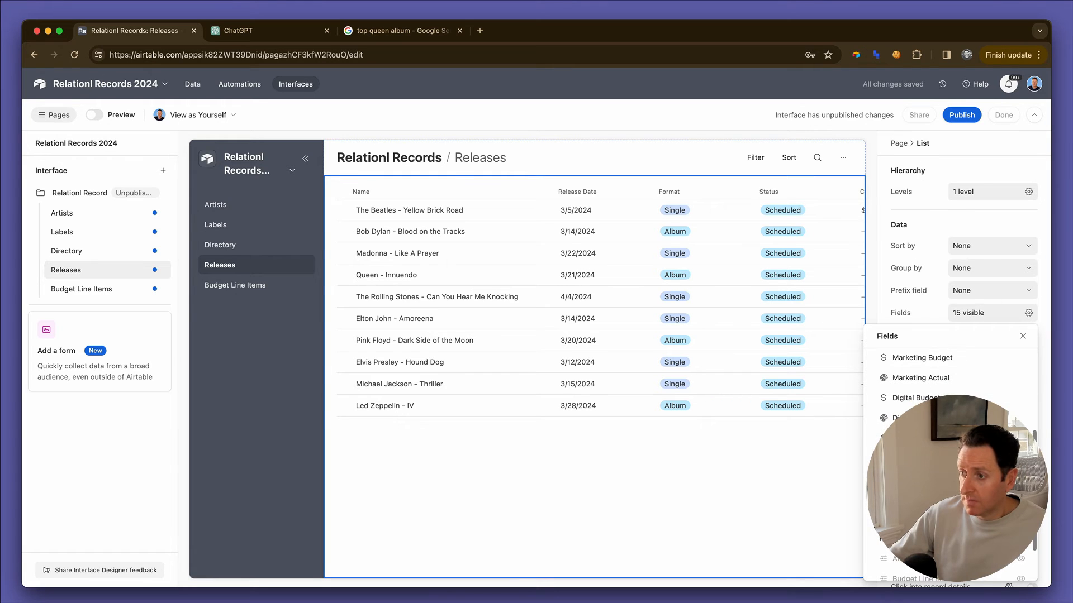
{"action": "scroll", "coordinate": [872, 402], "scroll_direction": "up", "scroll_amount": 3}
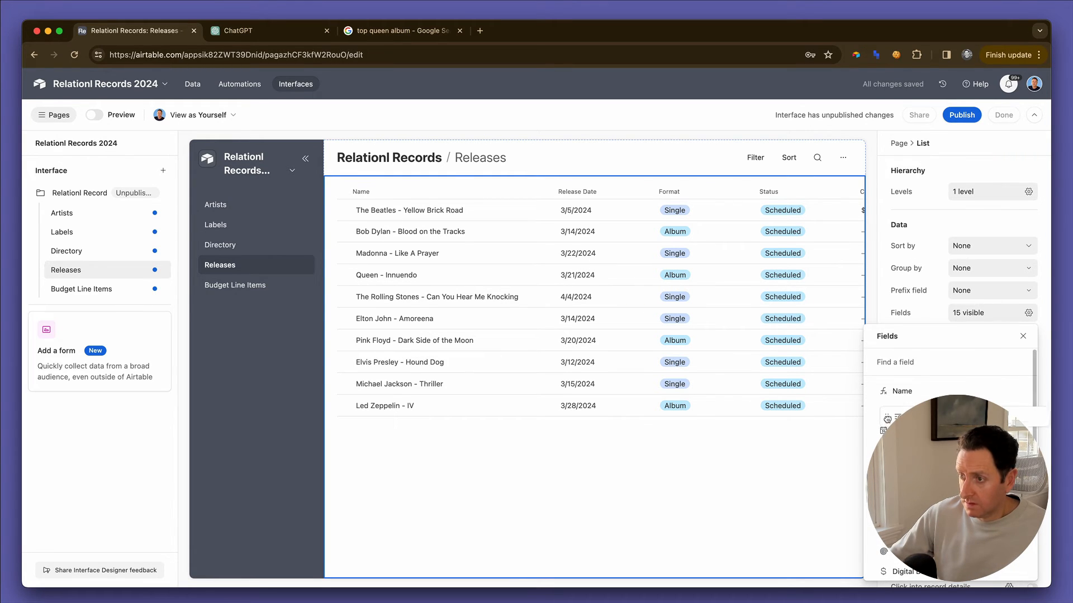
{"action": "left_click_drag", "start_coordinate": [885, 429], "coordinate": [884, 417]}
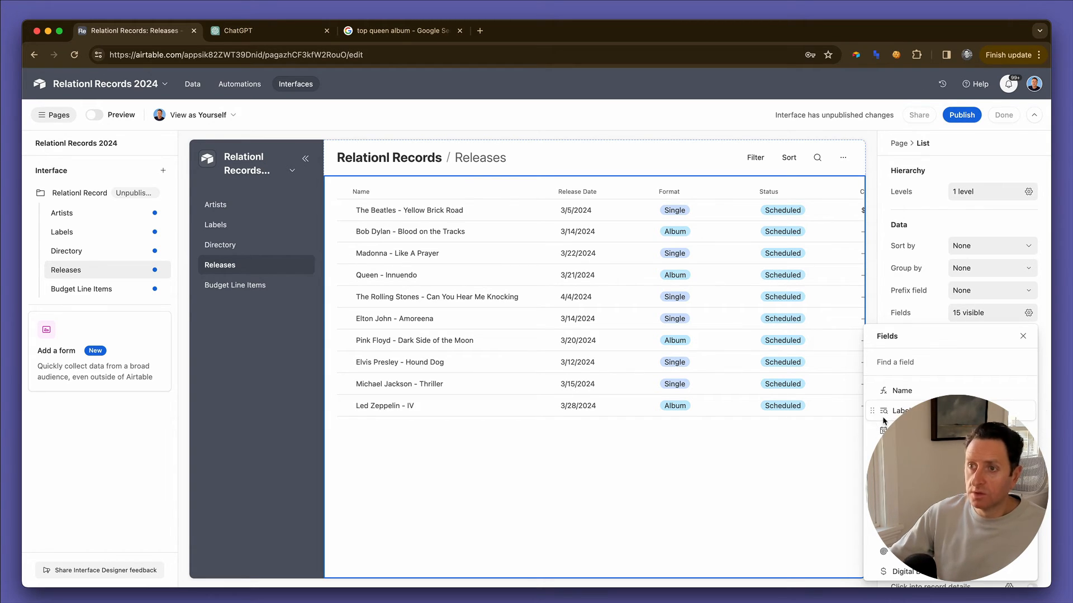
{"action": "left_click_drag", "start_coordinate": [885, 420], "coordinate": [883, 414]}
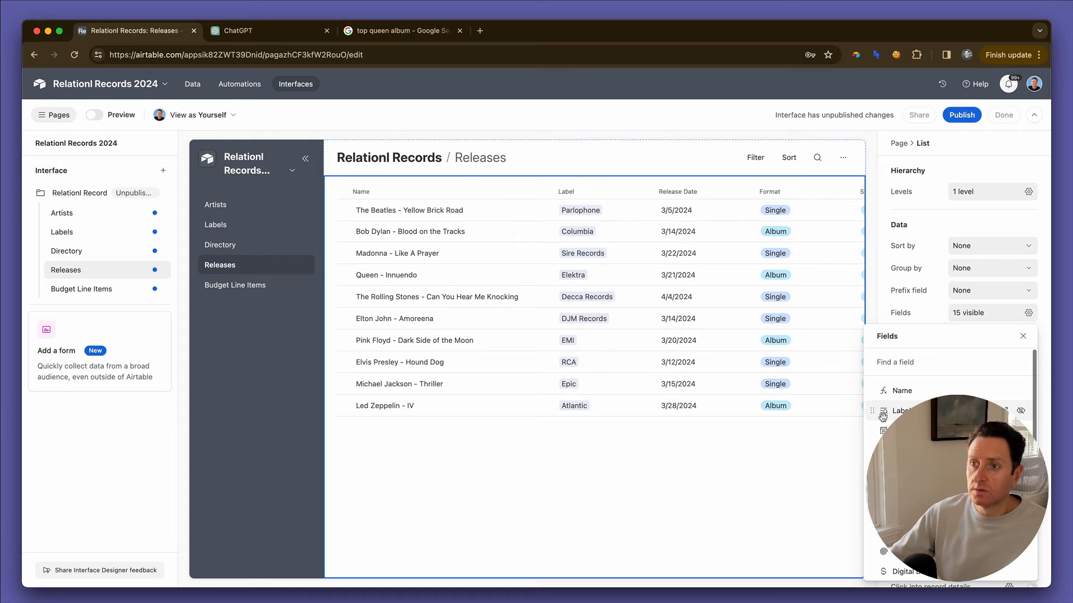
{"action": "left_click", "coordinate": [649, 192]}
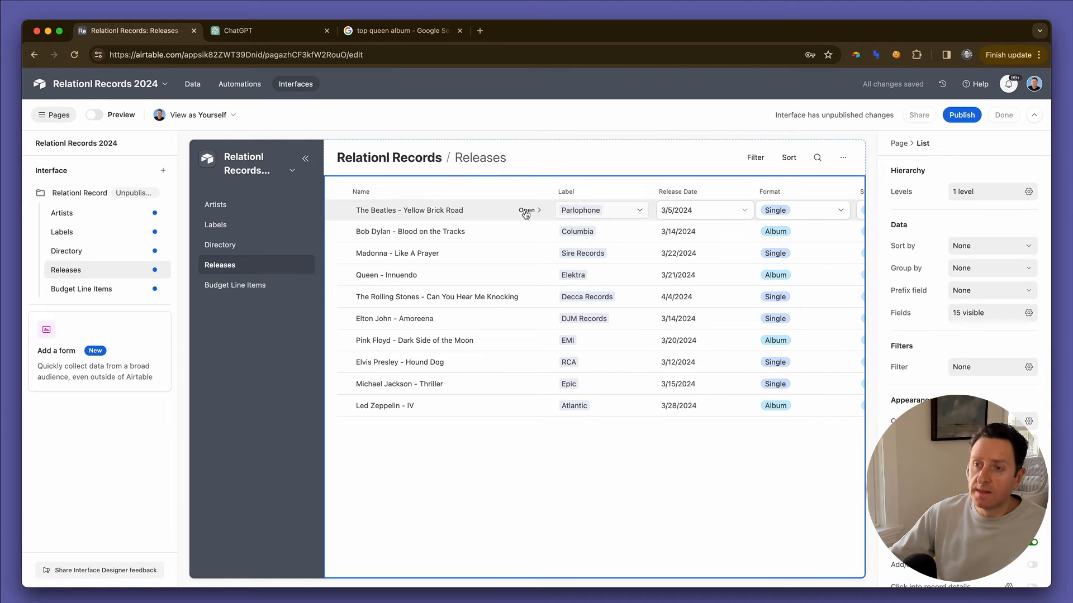
- Allow users to open record details from the Releases list and display Label as a field instead of a view on the detail page
{"action": "left_click", "coordinate": [526, 211]}
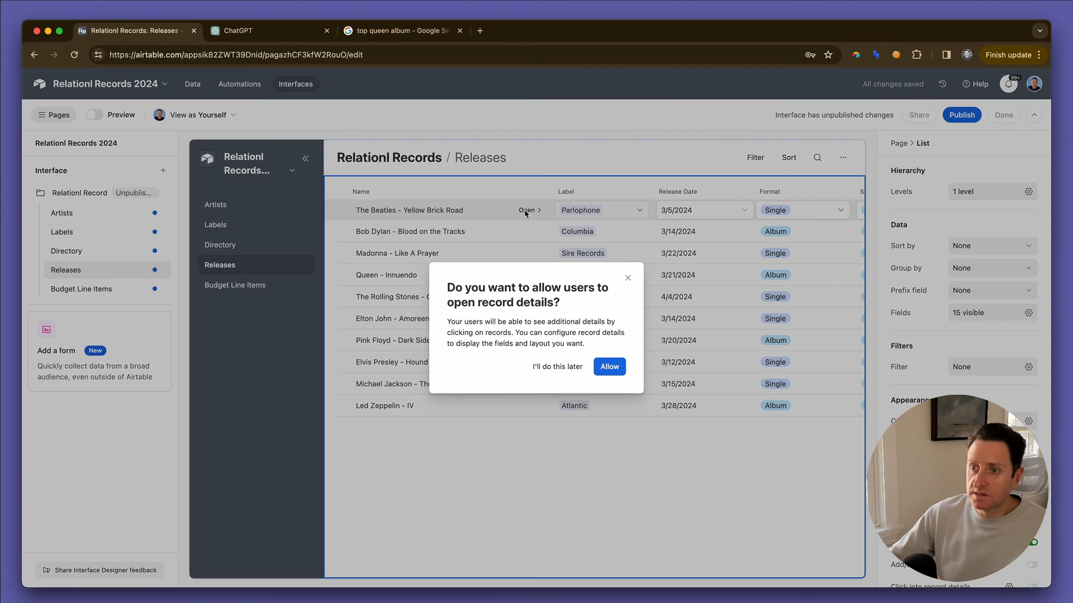
{"action": "left_click", "coordinate": [608, 367]}
{"action": "scroll", "coordinate": [701, 340], "scroll_direction": "down", "scroll_amount": 1}
{"action": "scroll", "coordinate": [700, 340], "scroll_direction": "up", "scroll_amount": 1}
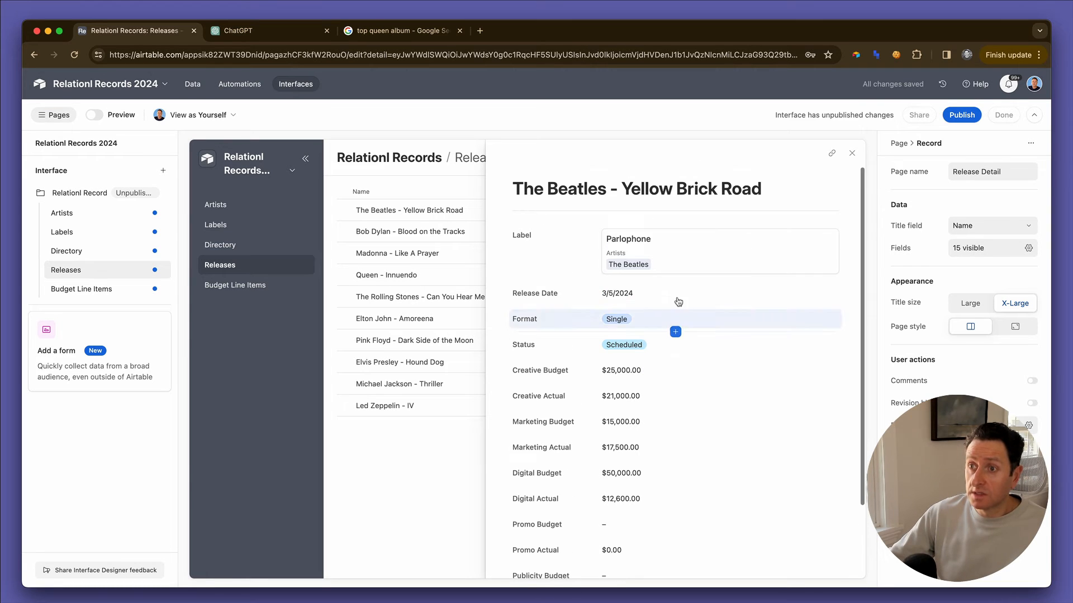
{"action": "left_click", "coordinate": [568, 249]}
{"action": "left_click", "coordinate": [959, 330]}
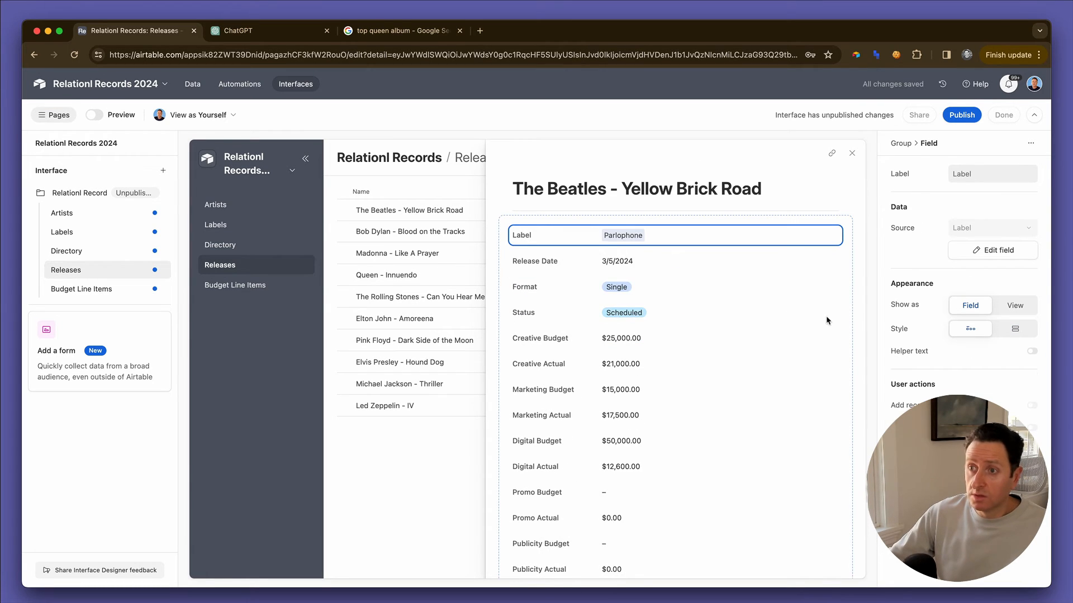
- Make the Release Date, Format and Status fields editable on the release detail page
{"action": "left_click", "coordinate": [676, 264]}
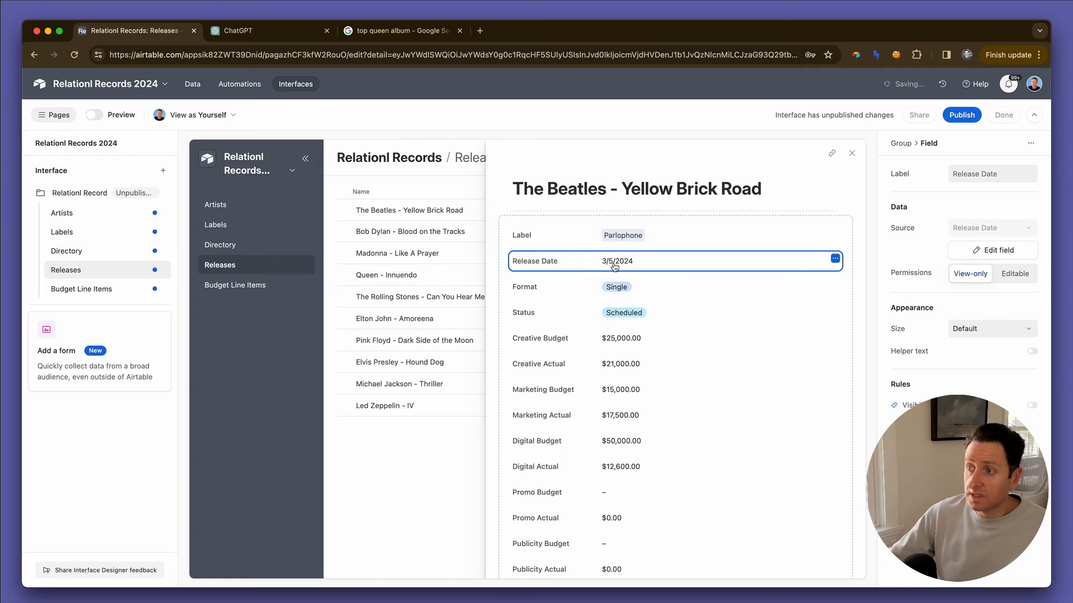
{"action": "left_click", "coordinate": [1011, 283]}
{"action": "left_click", "coordinate": [757, 298]}
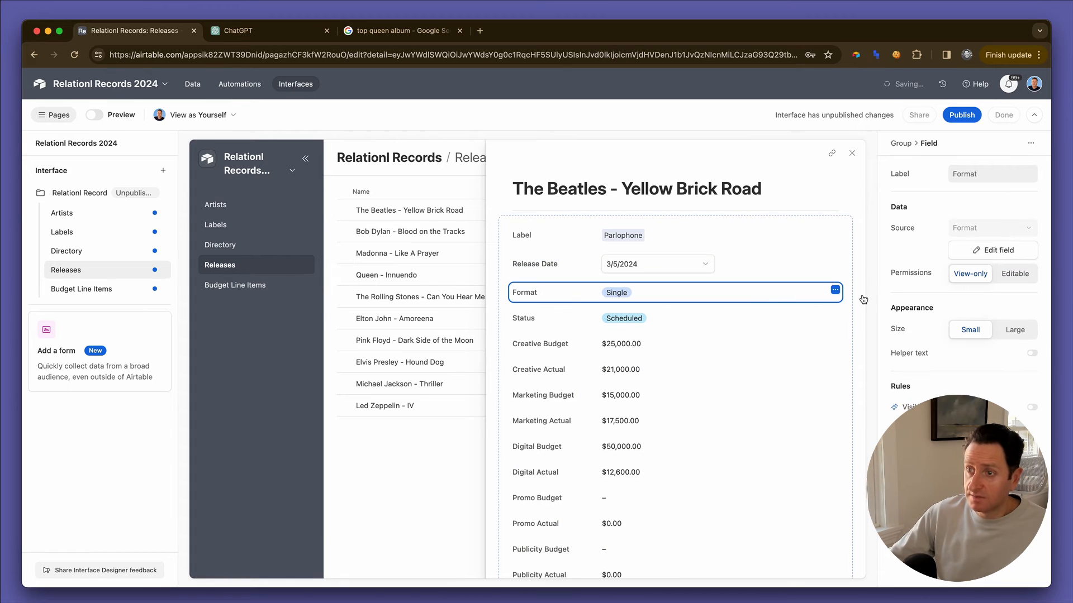
{"action": "left_click", "coordinate": [1000, 276]}
{"action": "left_click", "coordinate": [754, 322]}
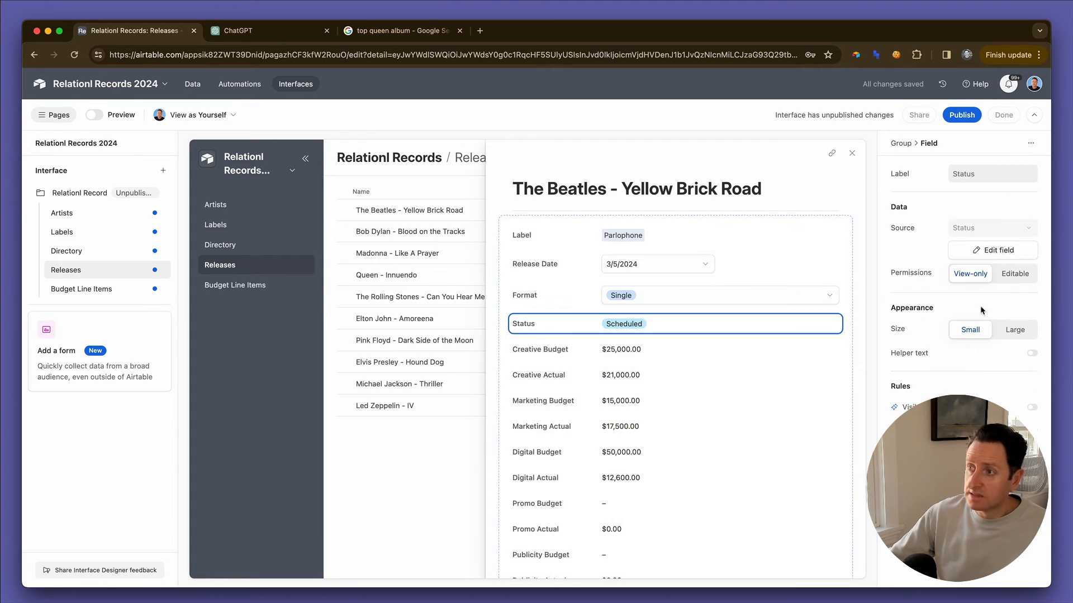
{"action": "left_click", "coordinate": [1016, 276]}
- Remove the Creative, Marketing, Digital, Promo and Publicity budget and actual fields from the release detail page
{"action": "scroll", "coordinate": [764, 358], "scroll_direction": "down", "scroll_amount": 2}
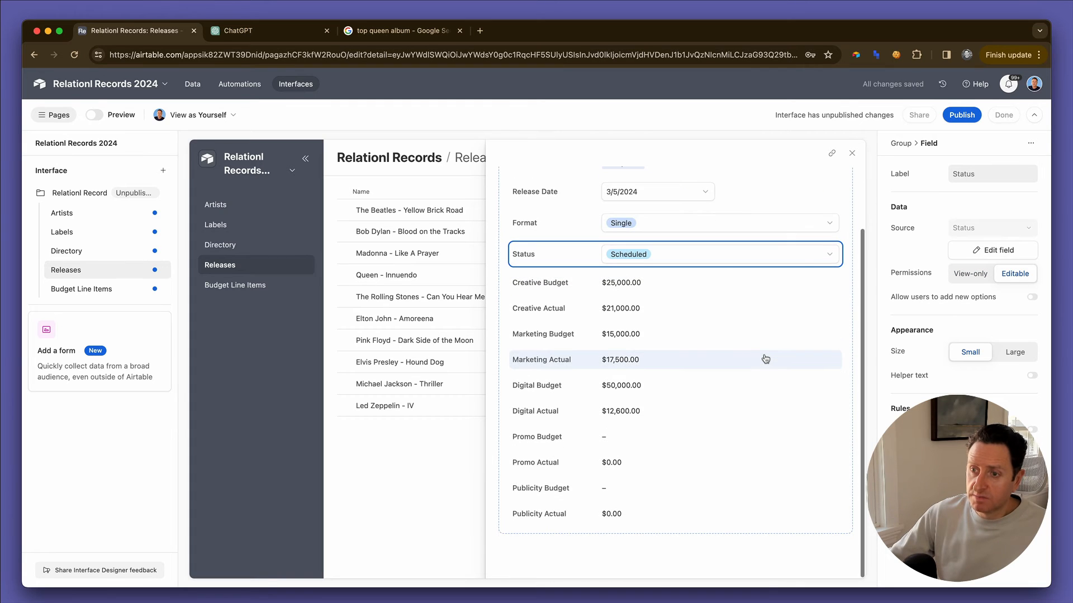
{"action": "scroll", "coordinate": [762, 357], "scroll_direction": "up", "scroll_amount": 2}
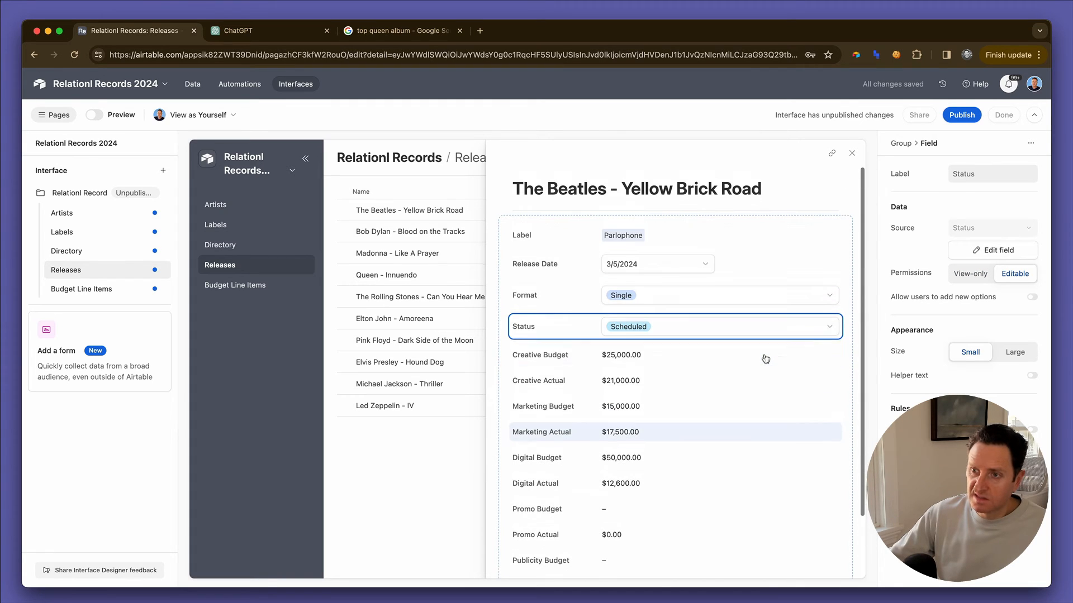
{"action": "left_click", "coordinate": [583, 357]}
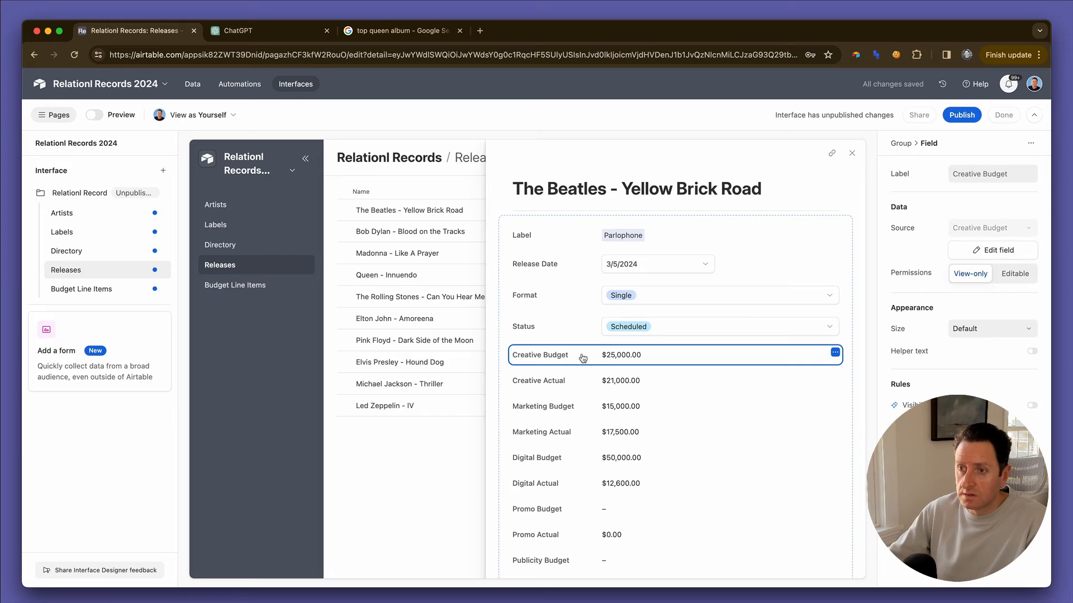
{"action": "key", "text": "Delete"}
{"action": "left_click", "coordinate": [583, 358]}
{"action": "key", "text": "Delete"}
{"action": "left_click", "coordinate": [583, 358]}
{"action": "key", "text": "Delete"}
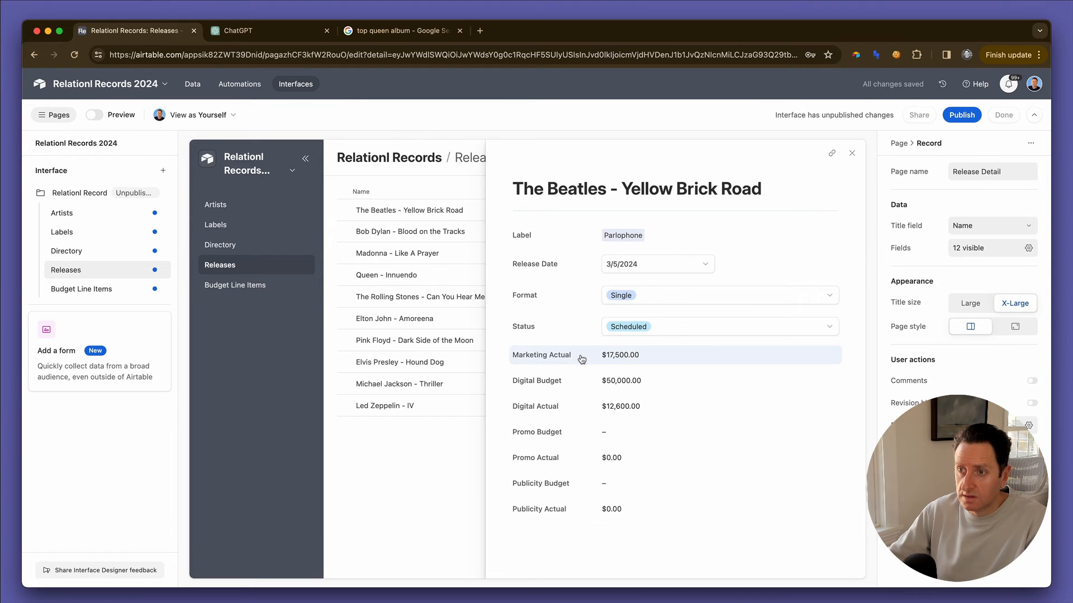
{"action": "left_click", "coordinate": [582, 357]}
{"action": "key", "text": "Delete"}
{"action": "left_click", "coordinate": [582, 358]}
{"action": "key", "text": "Delete"}
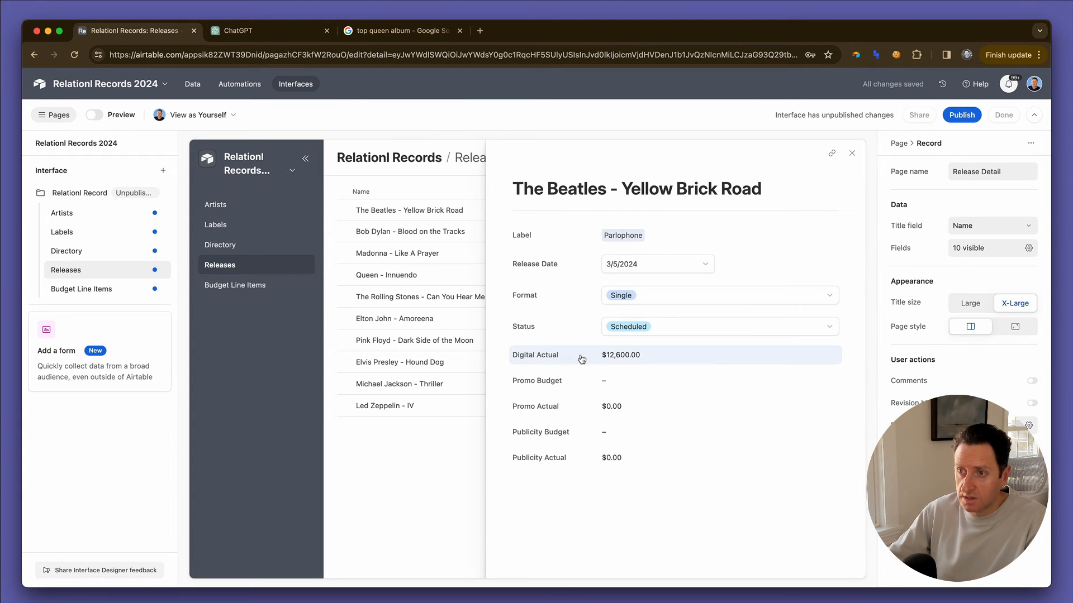
{"action": "left_click", "coordinate": [581, 357]}
{"action": "key", "text": "Delete"}
{"action": "left_click", "coordinate": [581, 357]}
{"action": "key", "text": "Delete"}
{"action": "left_click", "coordinate": [581, 358]}
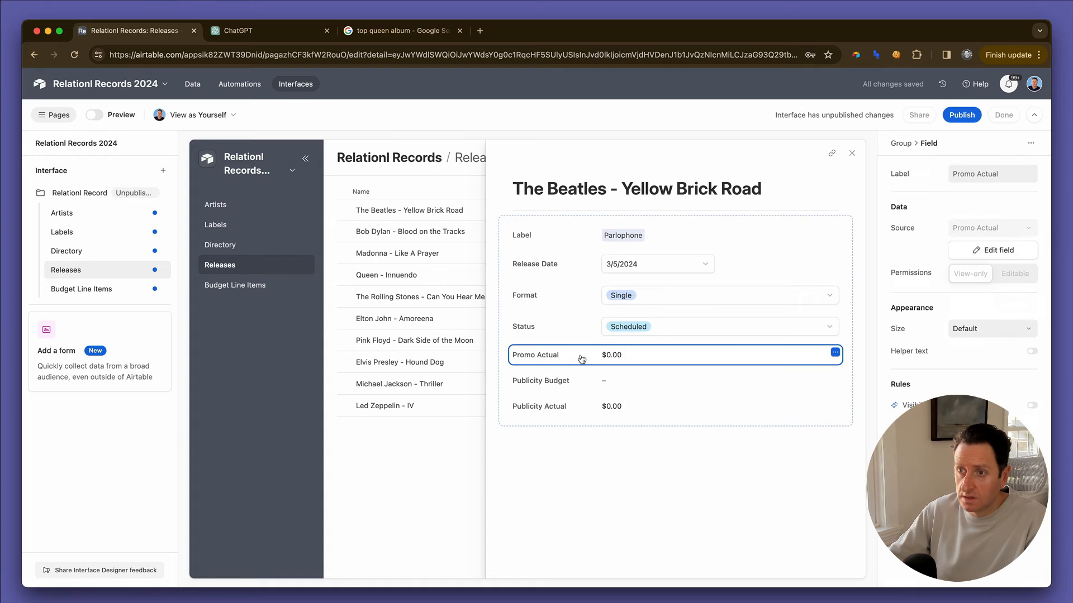
{"action": "key", "text": "Delete"}
{"action": "left_click", "coordinate": [582, 357]}
{"action": "key", "text": "Delete"}
{"action": "left_click", "coordinate": [582, 358]}
{"action": "key", "text": "Delete"}
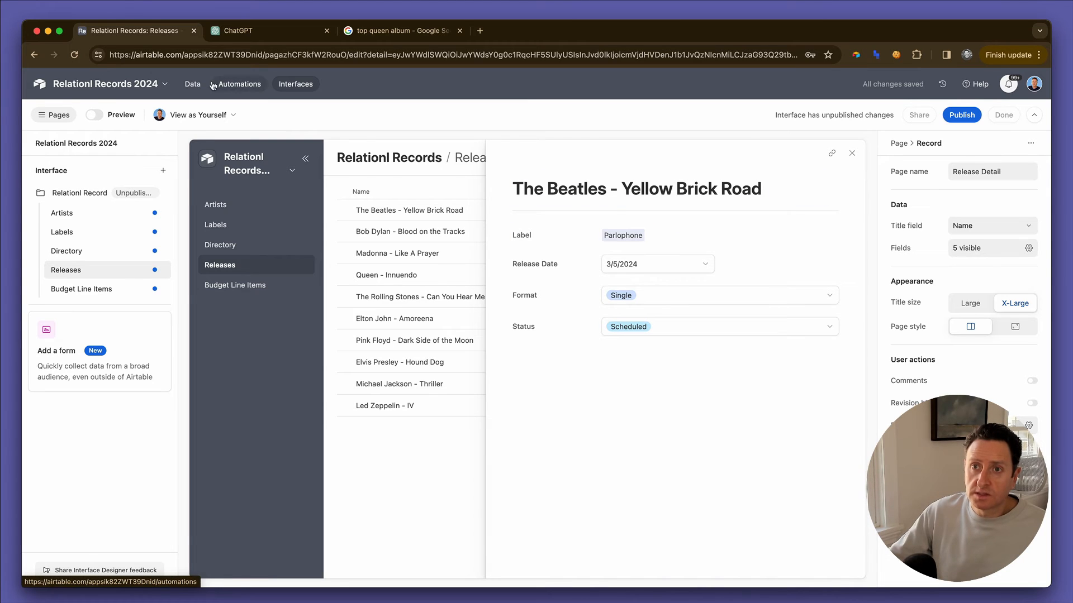
- In the Releases data table, add lookup fields from Artists for the Marketing, Digital, A&R, Promo and Publicity Teams
{"action": "left_click", "coordinate": [195, 85]}
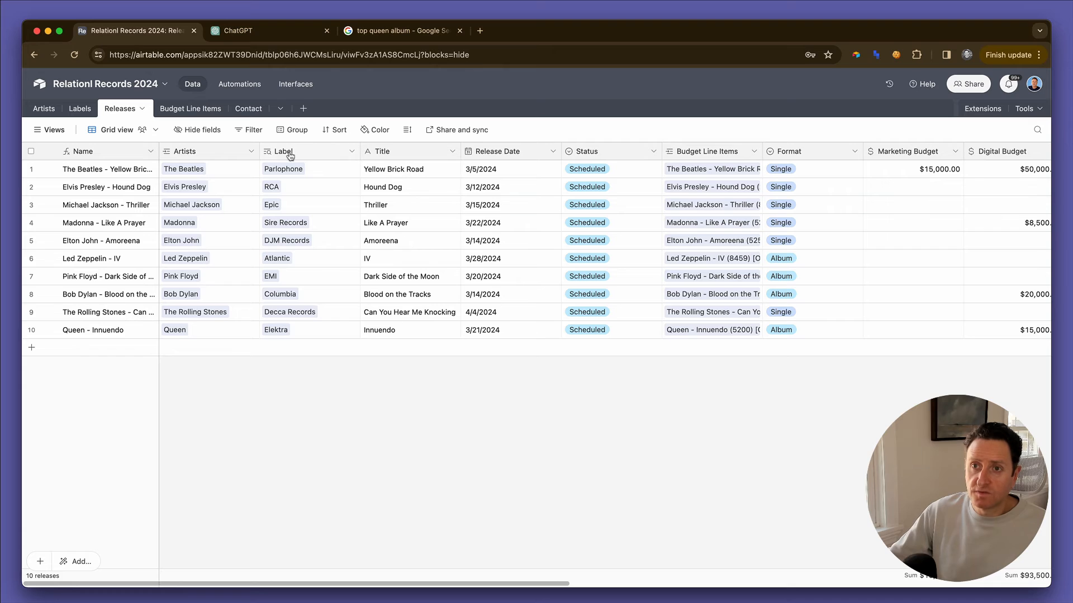
{"action": "left_click", "coordinate": [251, 152]}
{"action": "left_click", "coordinate": [252, 197]}
{"action": "left_click", "coordinate": [480, 326]}
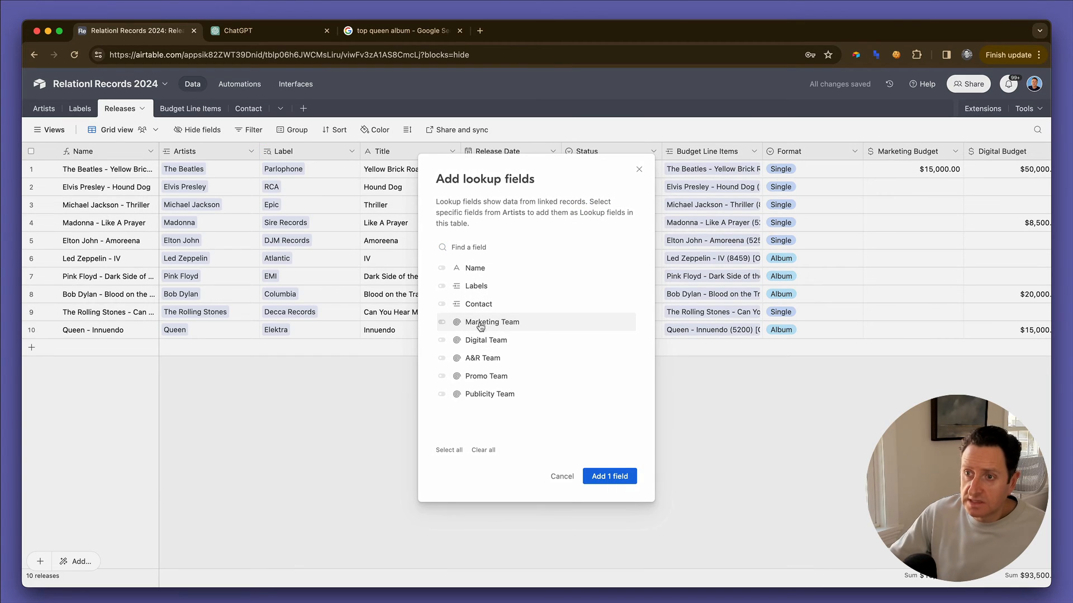
{"action": "left_click", "coordinate": [481, 342]}
{"action": "left_click", "coordinate": [481, 360]}
{"action": "left_click", "coordinate": [481, 378]}
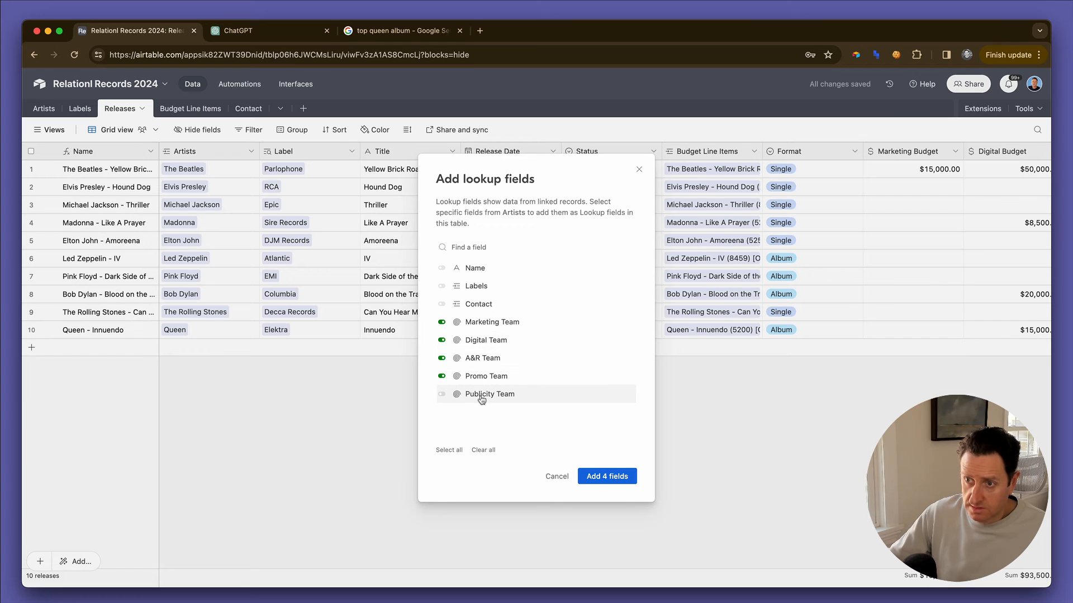
{"action": "left_click", "coordinate": [481, 396]}
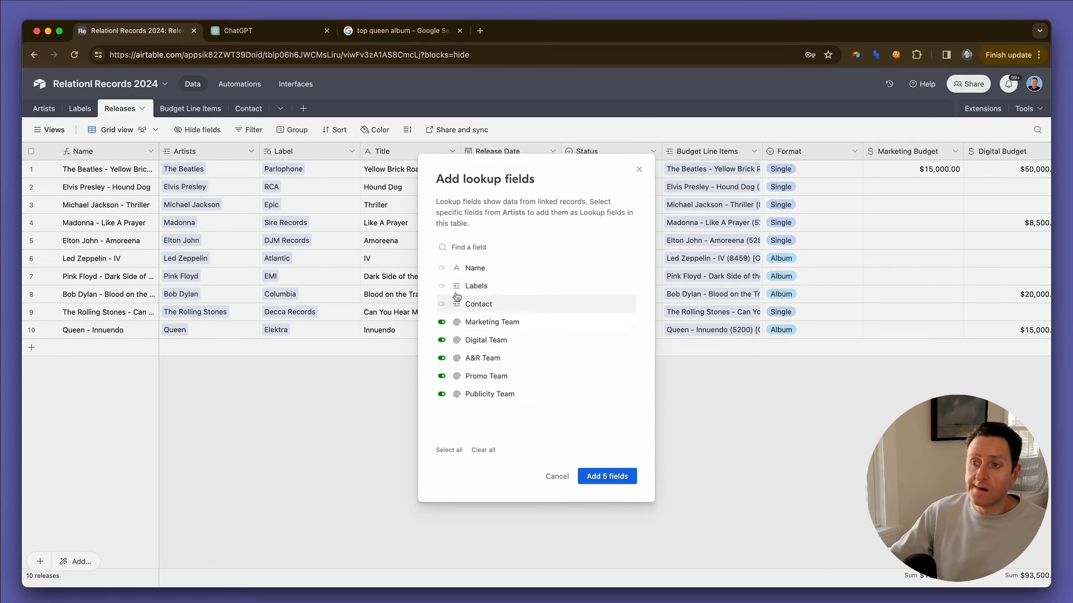
{"action": "left_click", "coordinate": [612, 477]}
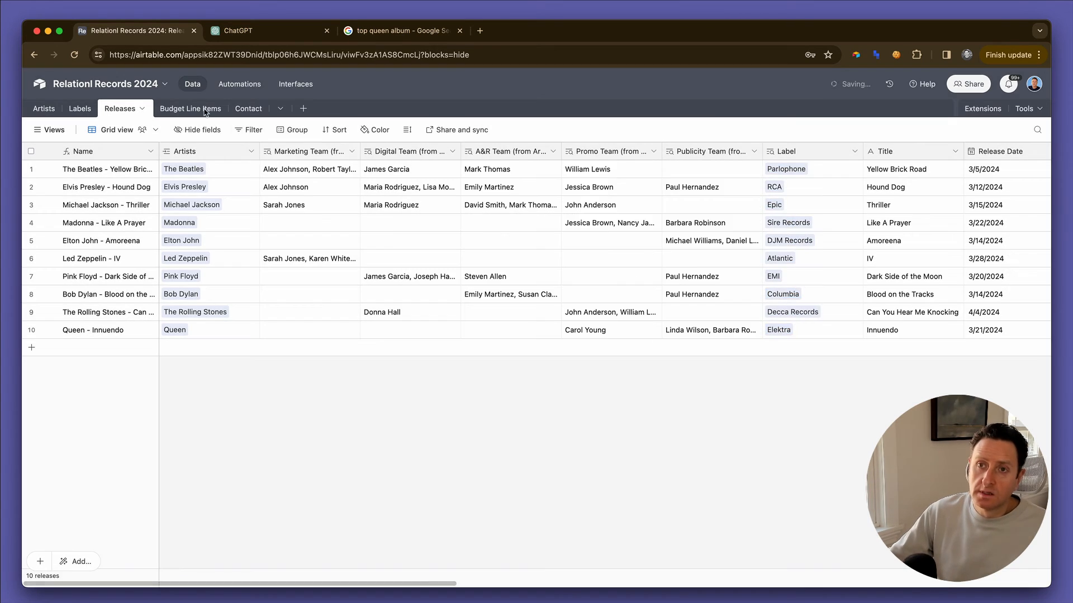
- Add a field group titled Team below Status on the release detail page of the Releases interface
{"action": "left_click", "coordinate": [307, 85]}
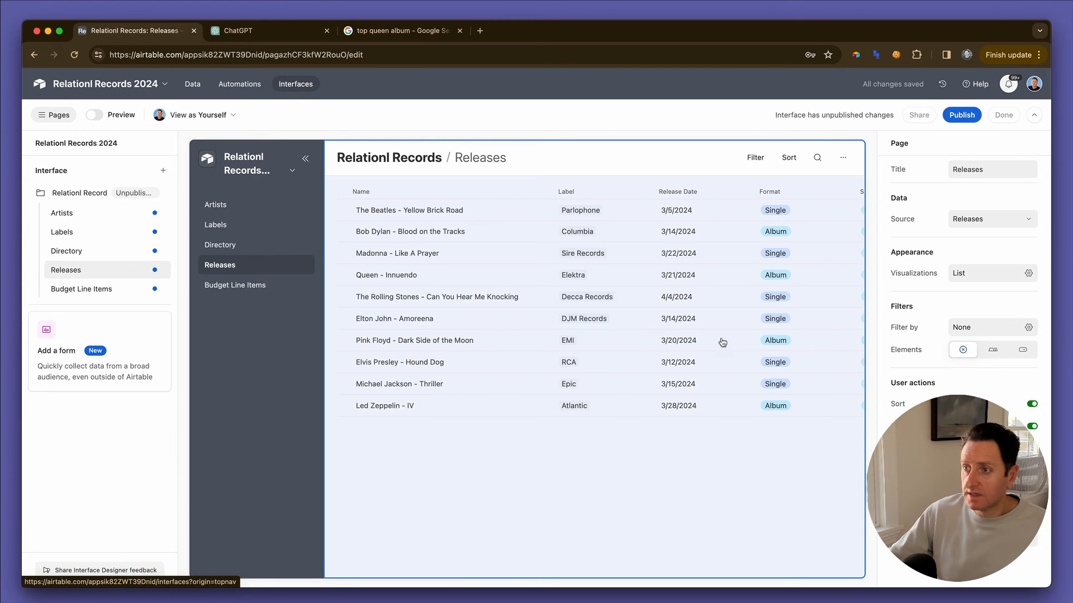
{"action": "left_click", "coordinate": [517, 345]}
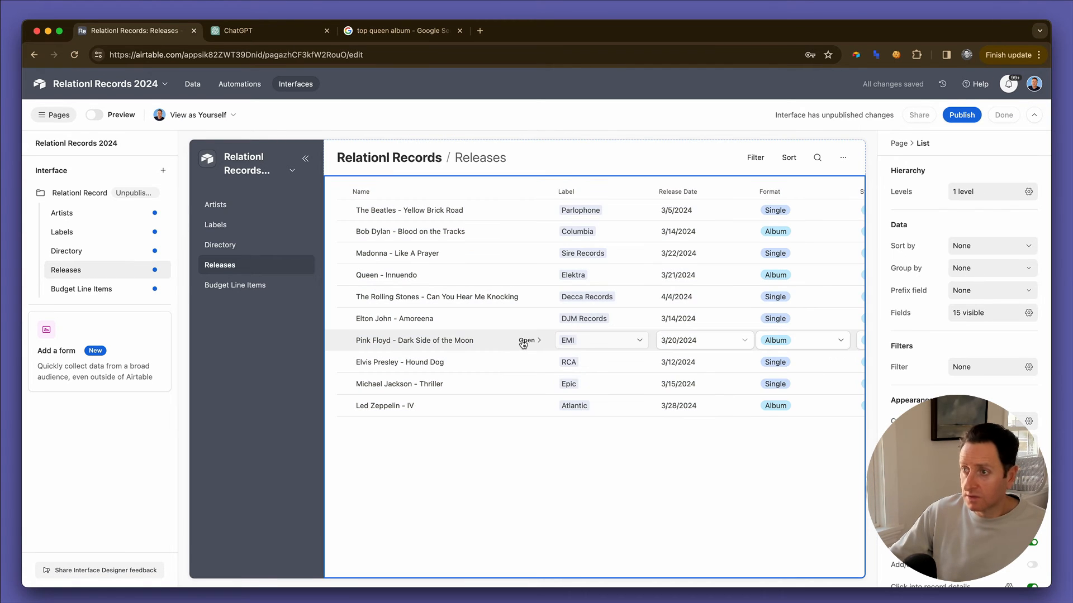
{"action": "left_click", "coordinate": [525, 341]}
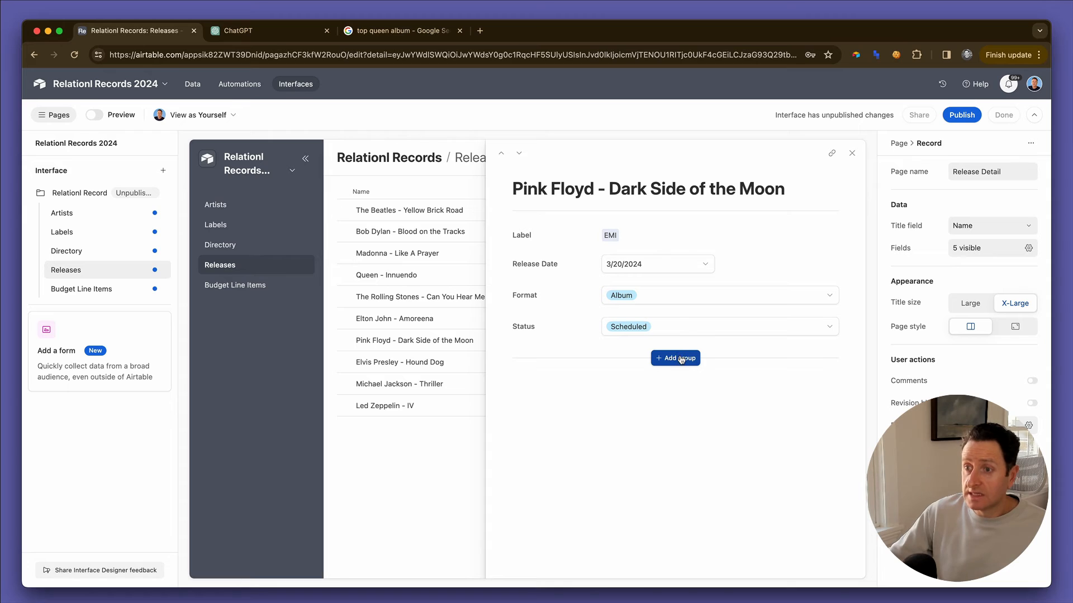
{"action": "left_click", "coordinate": [681, 359]}
{"action": "left_click", "coordinate": [577, 384]}
{"action": "left_click", "coordinate": [577, 384]}
{"action": "type", "text": "Tea"}
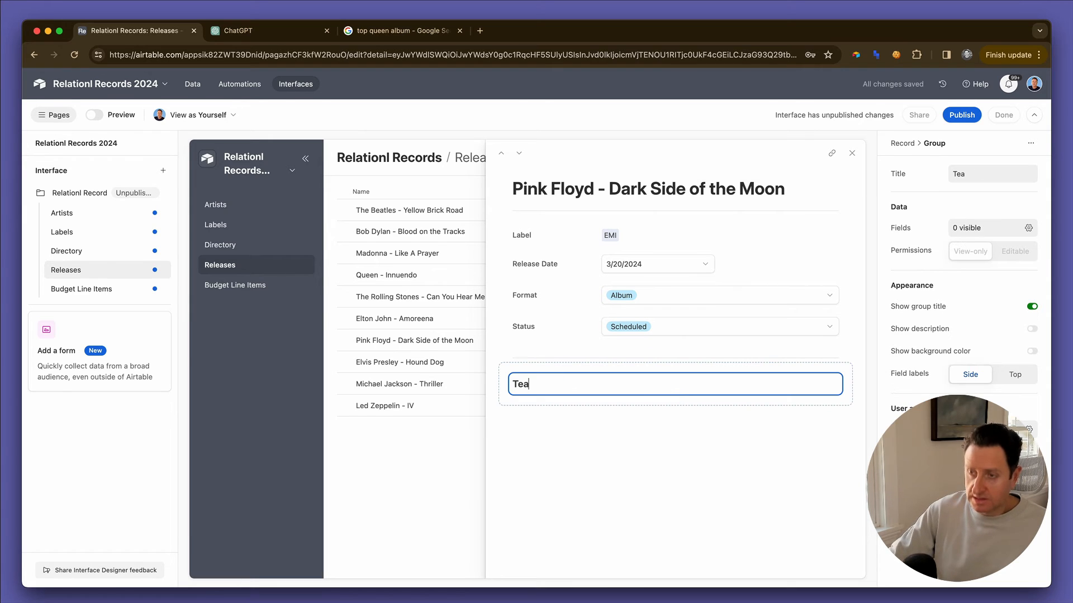
{"action": "type", "text": "m"}
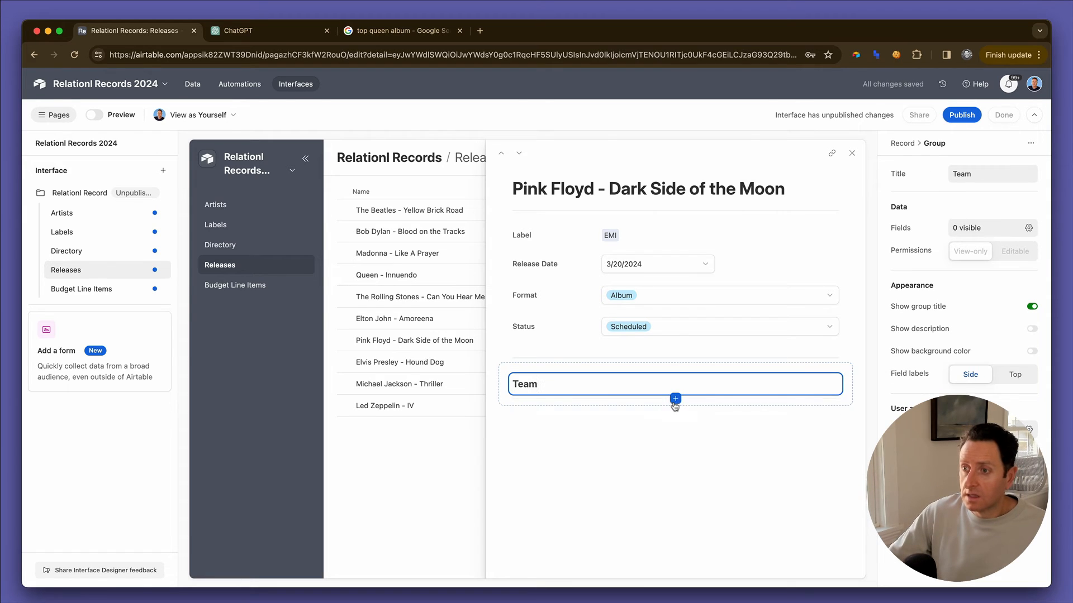
- Add the Marketing Team, Digital Team and A&R Team lookup fields to the Team group
{"action": "left_click", "coordinate": [676, 400]}
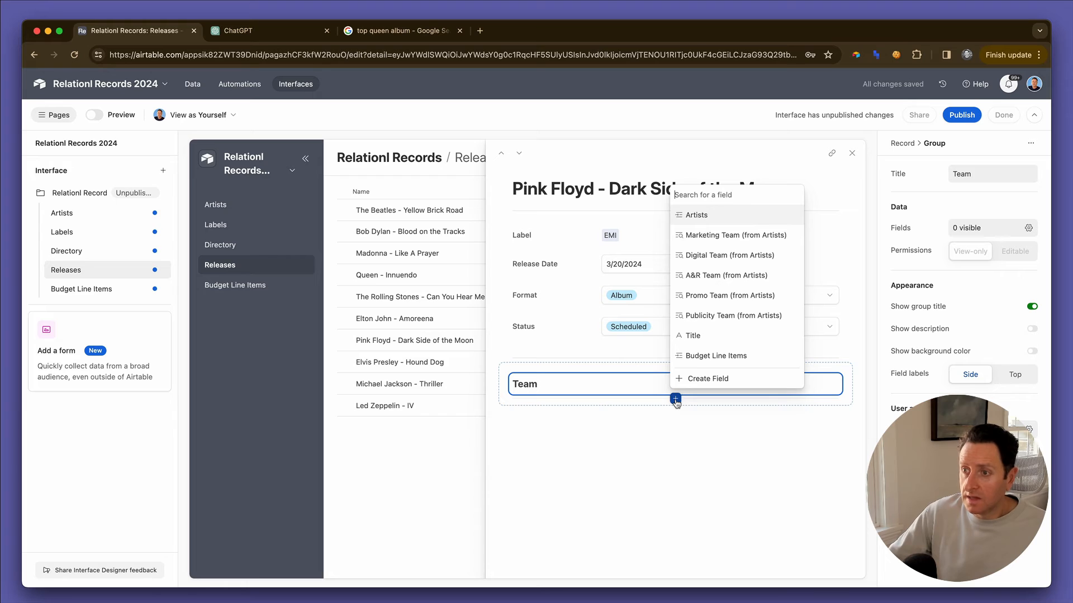
{"action": "left_click", "coordinate": [719, 234]}
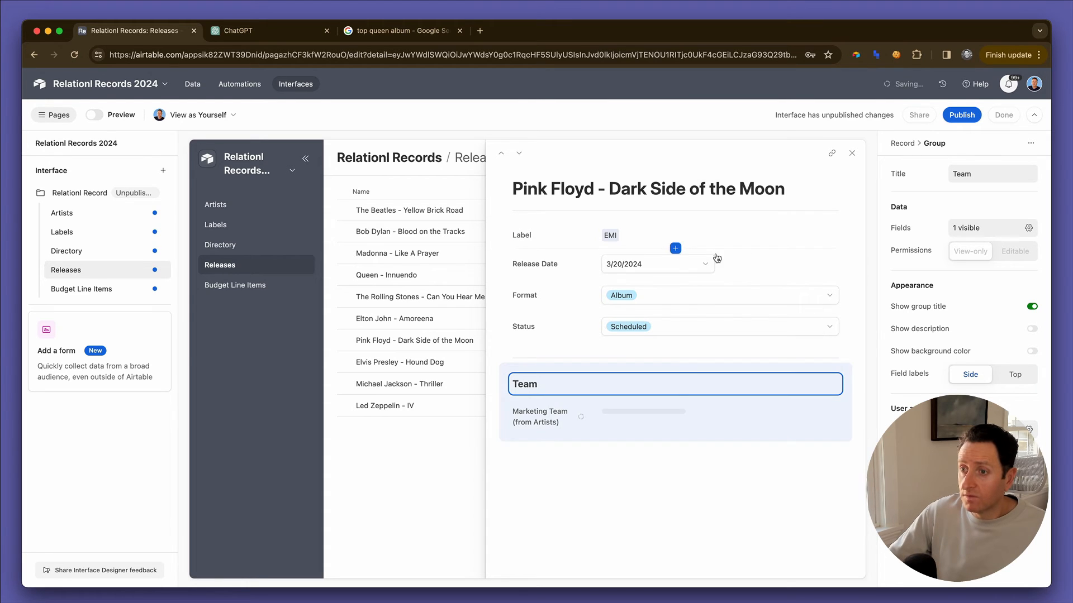
{"action": "left_click", "coordinate": [671, 432]}
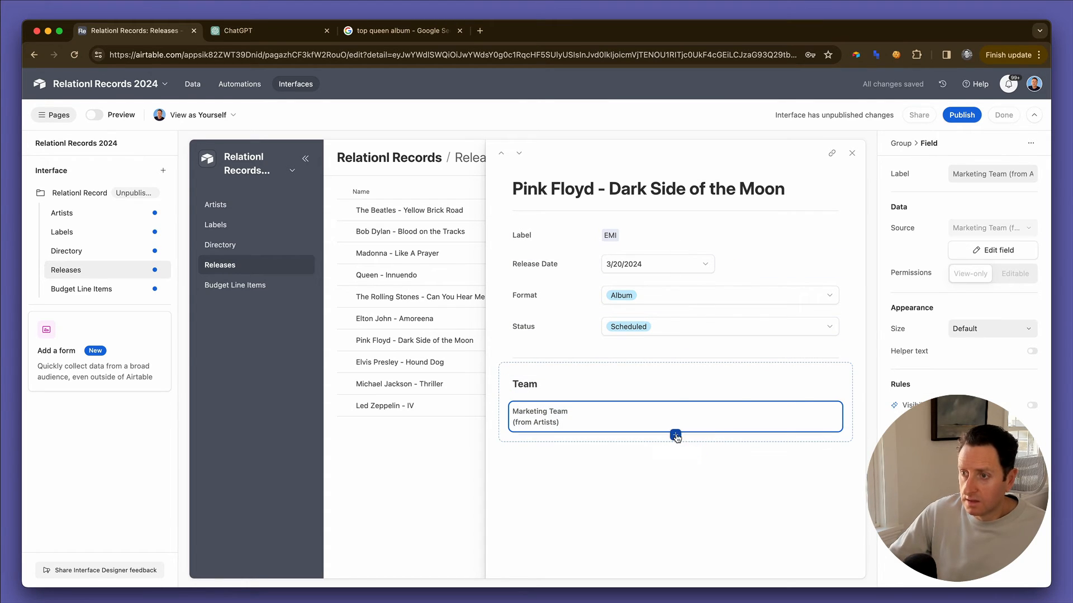
{"action": "left_click", "coordinate": [675, 434]}
{"action": "left_click", "coordinate": [718, 272]}
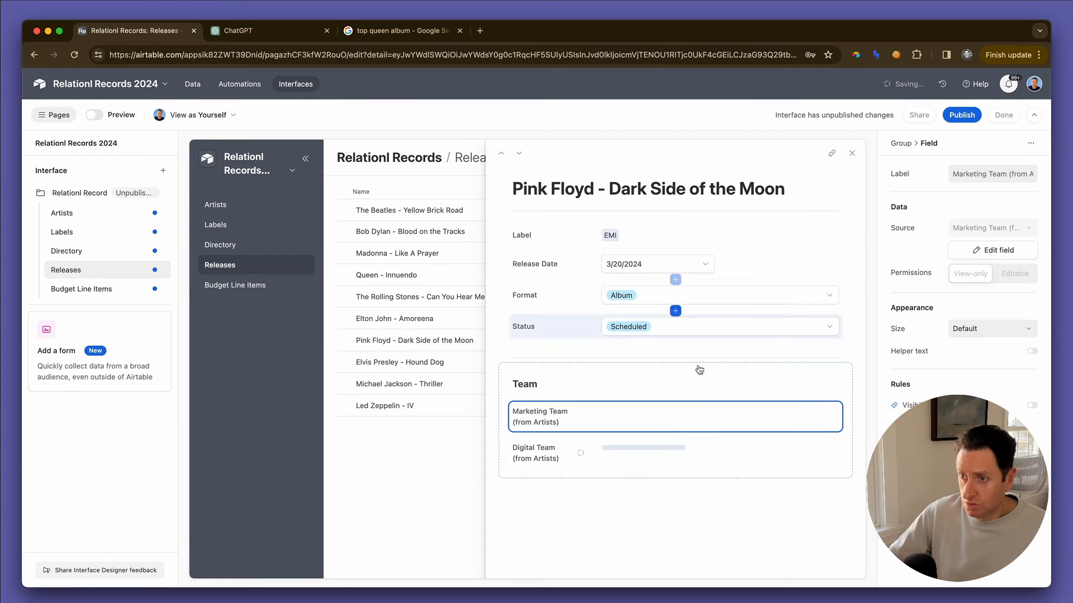
{"action": "left_click", "coordinate": [683, 459]}
{"action": "left_click", "coordinate": [675, 471]}
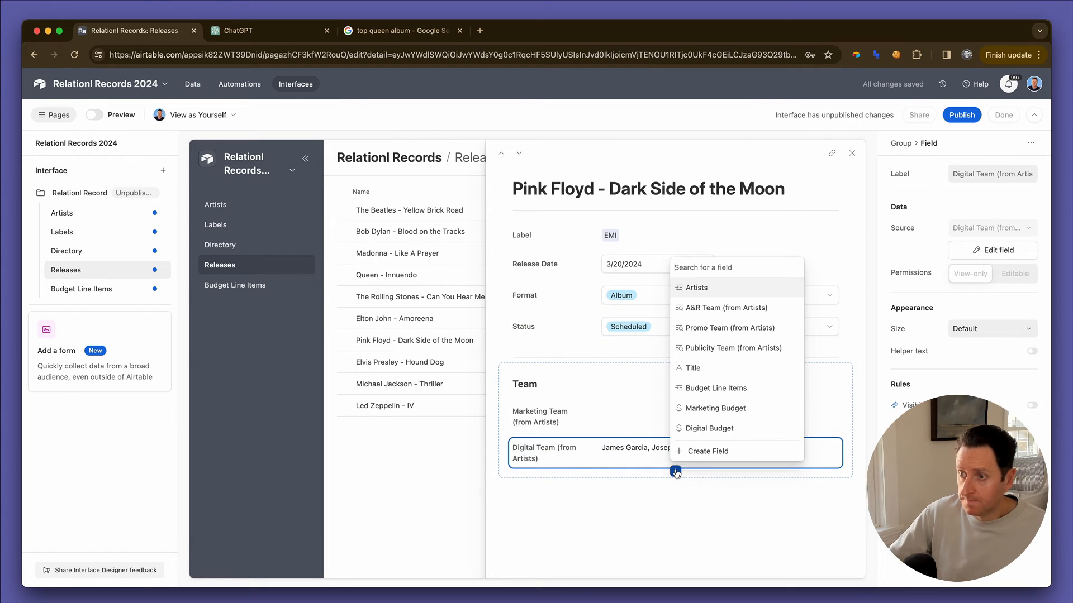
{"action": "left_click", "coordinate": [703, 305]}
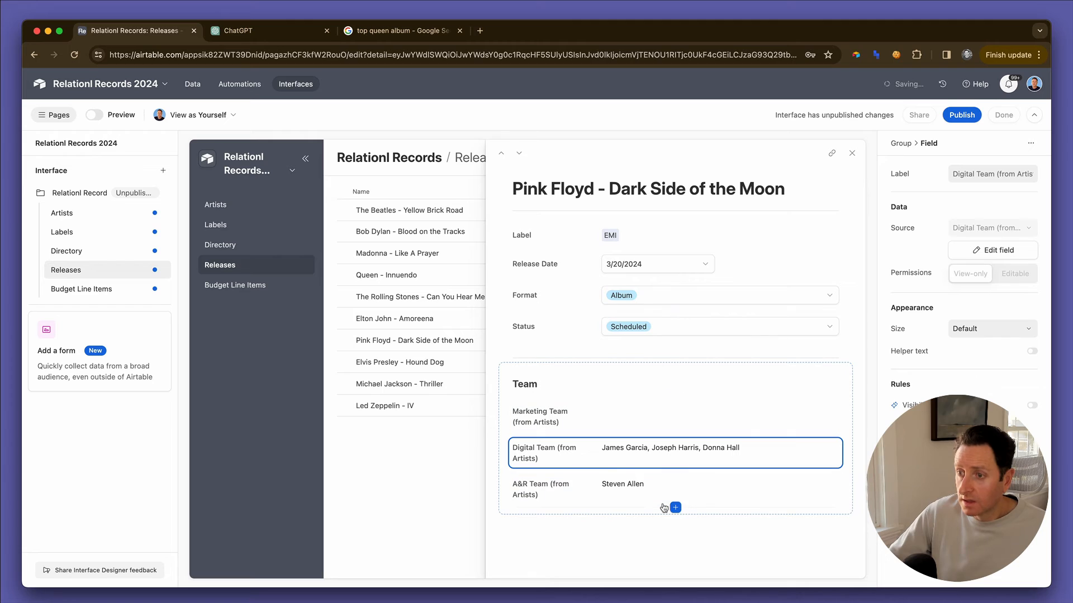
- Add the Promo Team and Publicity Team lookup fields to the end of the Team group
{"action": "left_click", "coordinate": [675, 508]}
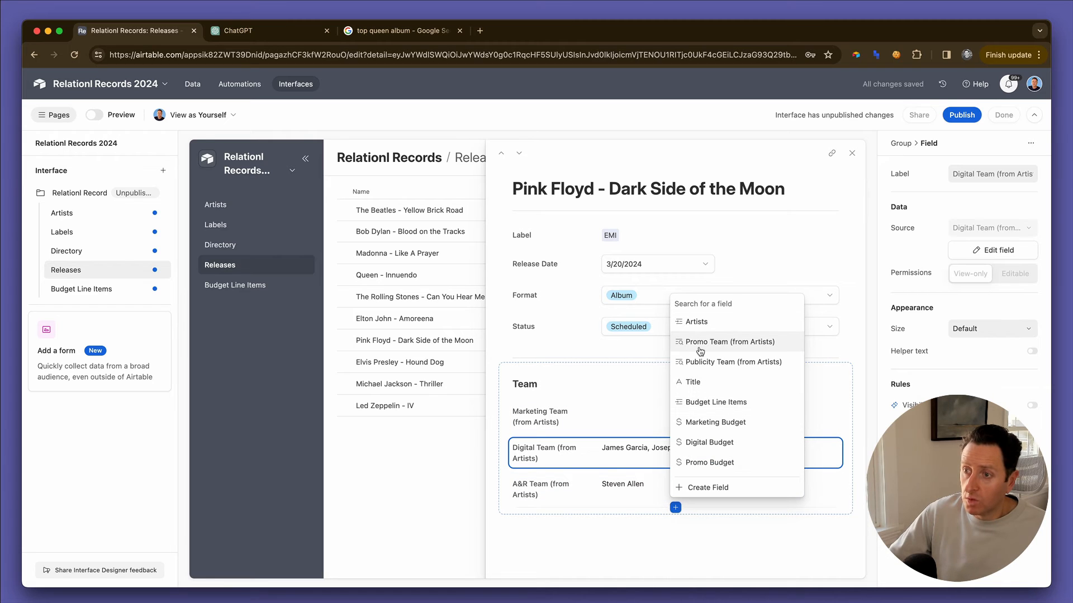
{"action": "left_click", "coordinate": [702, 278]}
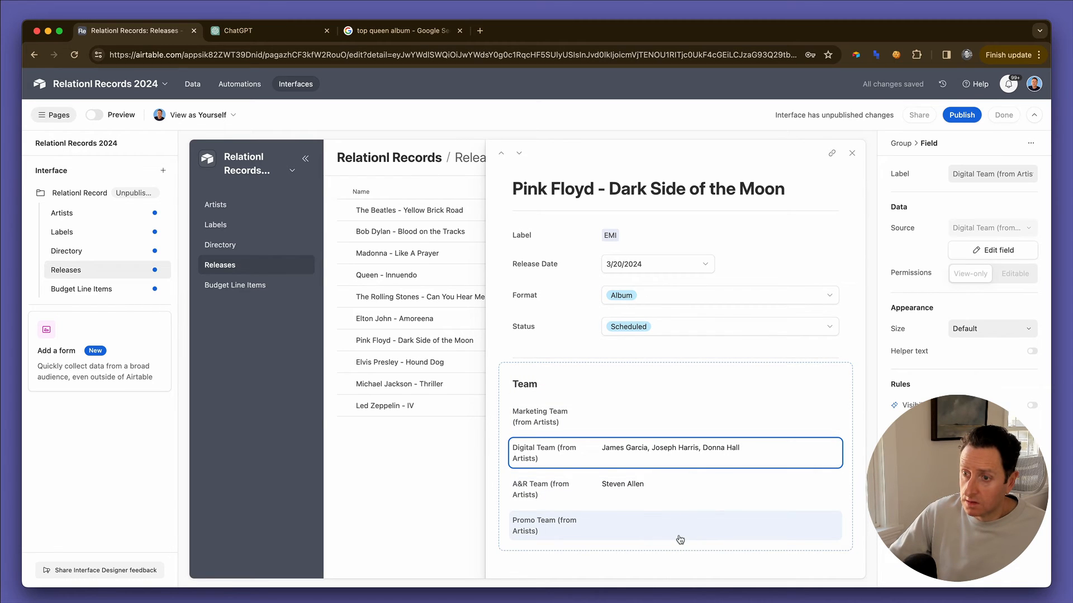
{"action": "left_click", "coordinate": [680, 528]}
{"action": "left_click", "coordinate": [676, 544]}
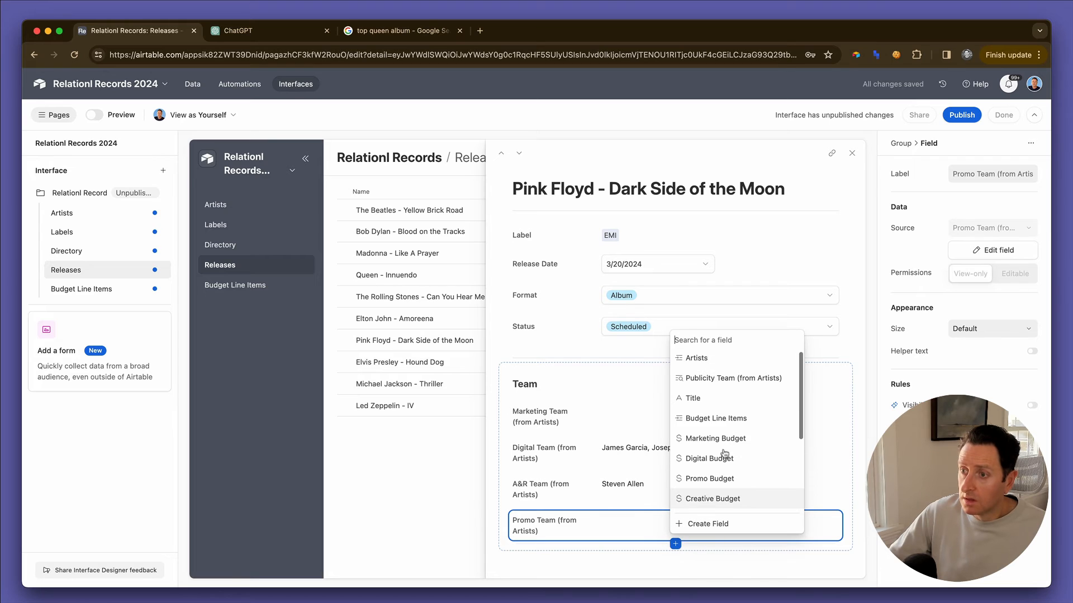
{"action": "scroll", "coordinate": [721, 477], "scroll_direction": "down", "scroll_amount": 1}
{"action": "scroll", "coordinate": [729, 484], "scroll_direction": "up", "scroll_amount": 1}
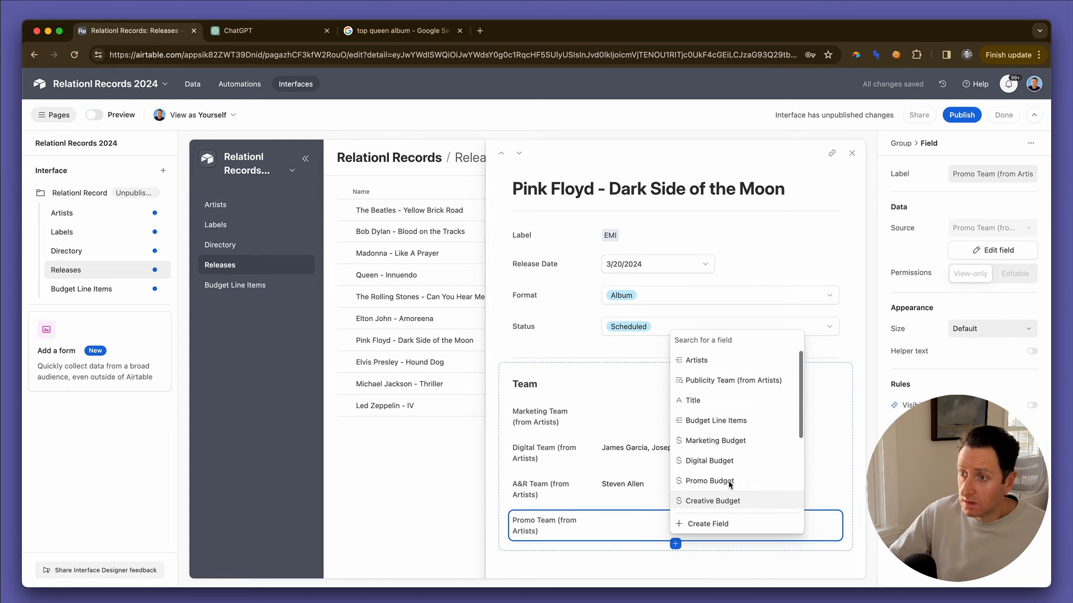
{"action": "left_click", "coordinate": [726, 380]}
{"action": "scroll", "coordinate": [677, 474], "scroll_direction": "down", "scroll_amount": 1}
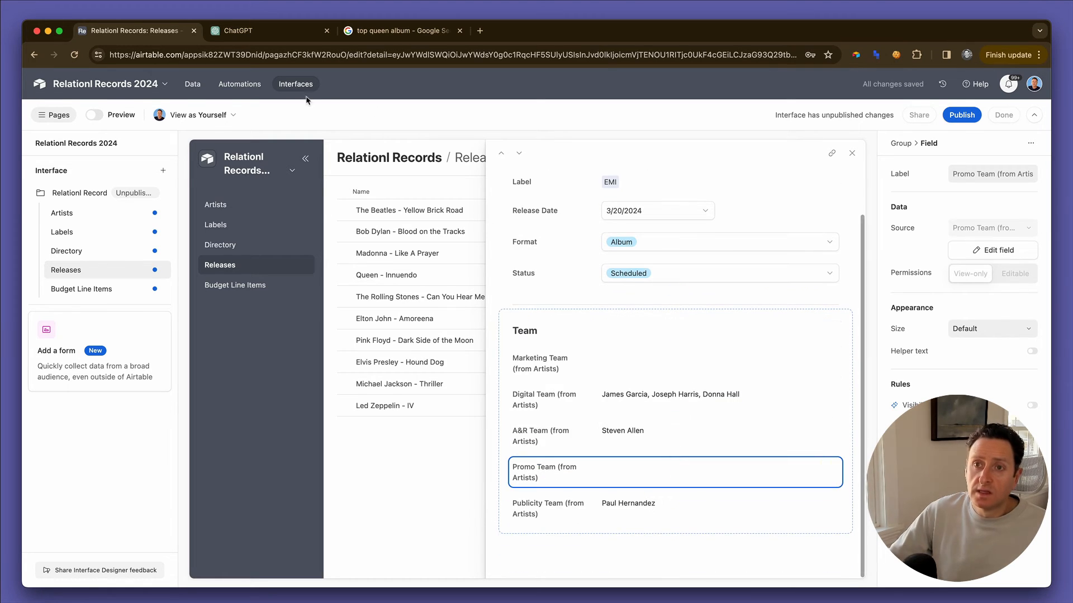
- In the Releases data table, rename the Marketing Team (from Artists) lookup field to Marketing Team
{"action": "left_click", "coordinate": [194, 85]}
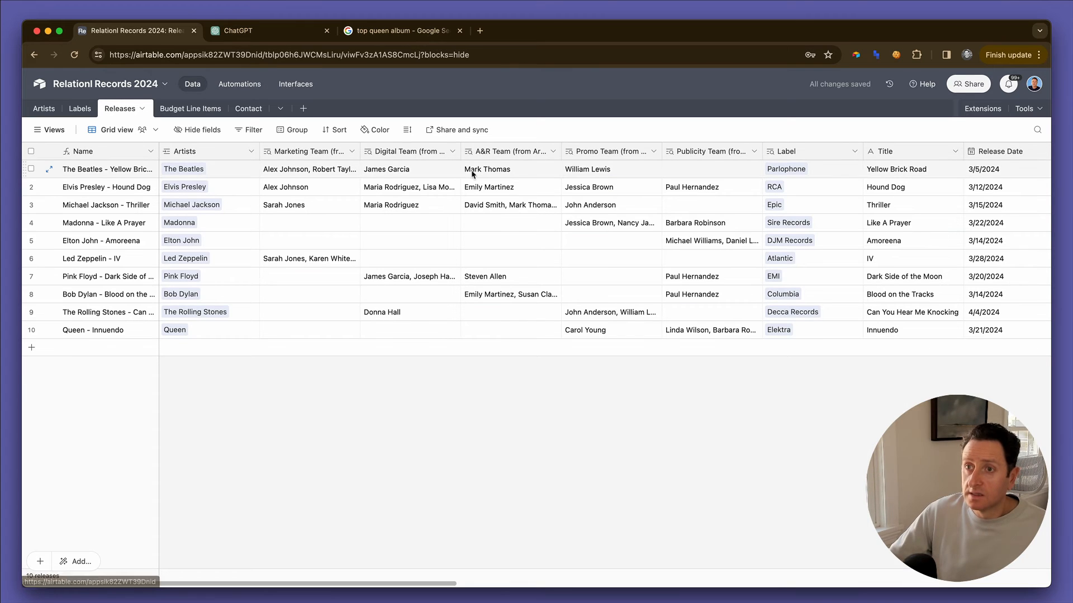
{"action": "double_click", "coordinate": [318, 151]}
{"action": "left_click", "coordinate": [369, 180]}
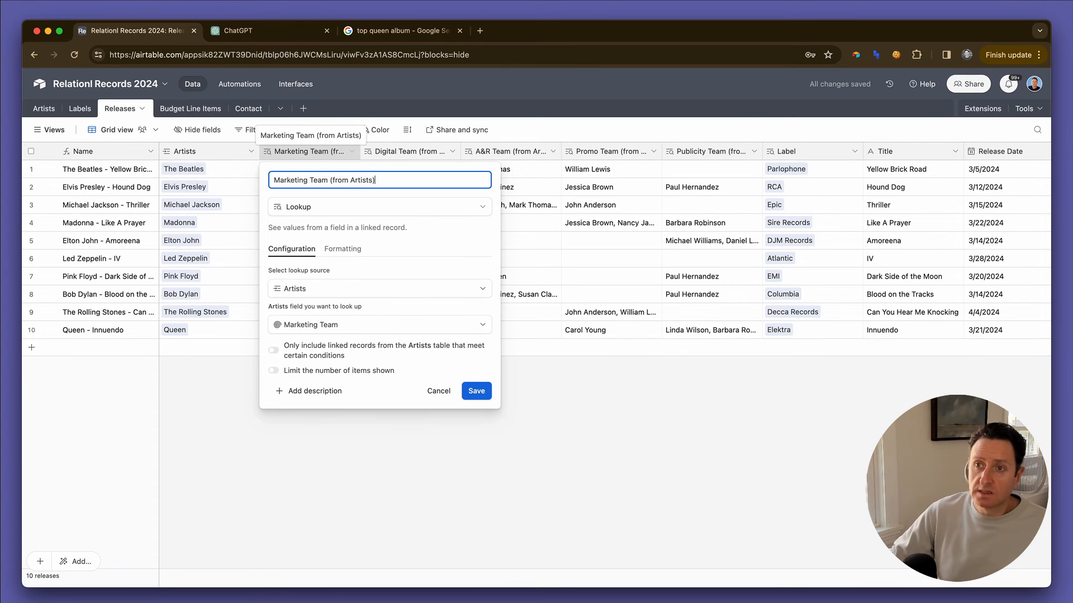
{"action": "key", "text": "BackSpace"}
{"action": "key", "text": "BackSpace"}
{"action": "key", "text": "BackSpace"}
{"action": "key", "text": "BackSpace"}
{"action": "key", "text": "BackSpace"}
{"action": "key", "text": "BackSpace"}
{"action": "key", "text": "BackSpace"}
{"action": "key", "text": "BackSpace"}
{"action": "key", "text": "BackSpace"}
{"action": "key", "text": "BackSpace"}
{"action": "key", "text": "BackSpace"}
{"action": "key", "text": "BackSpace"}
{"action": "key", "text": "BackSpace"}
{"action": "key", "text": "BackSpace"}
{"action": "key", "text": "BackSpace"}
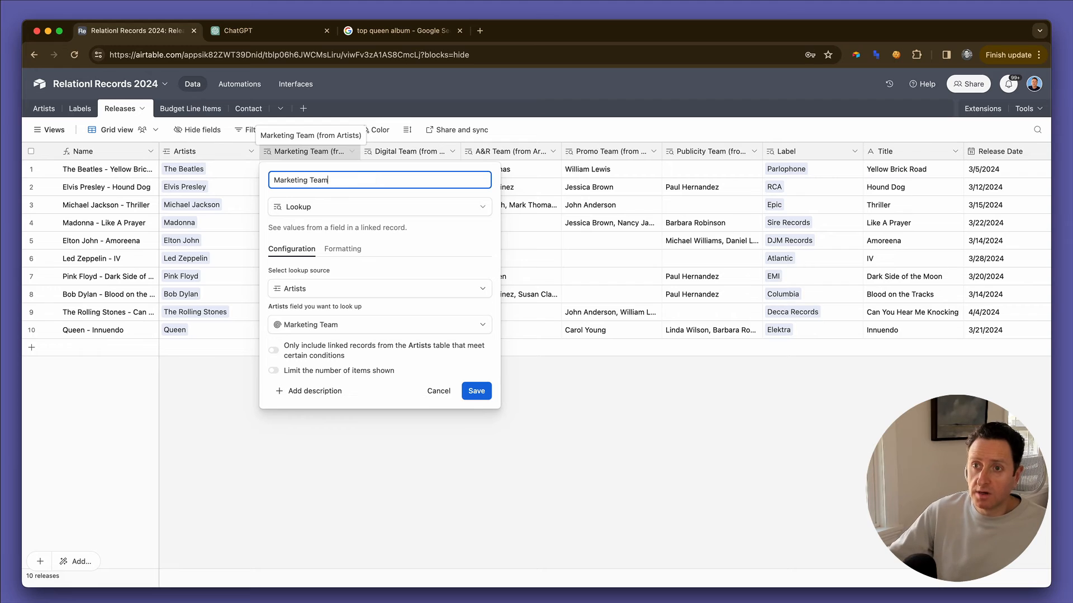
{"action": "left_click", "coordinate": [476, 391]}
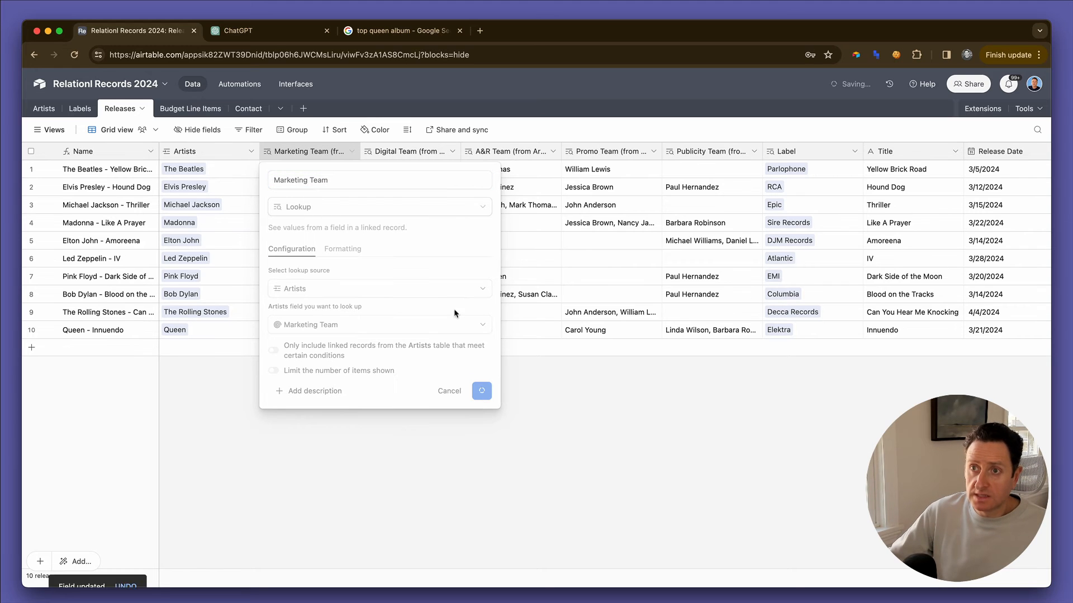
- Rename the Digital Team (from Artists) lookup field to Digital Team
{"action": "double_click", "coordinate": [407, 151]}
{"action": "key", "text": "Right"}
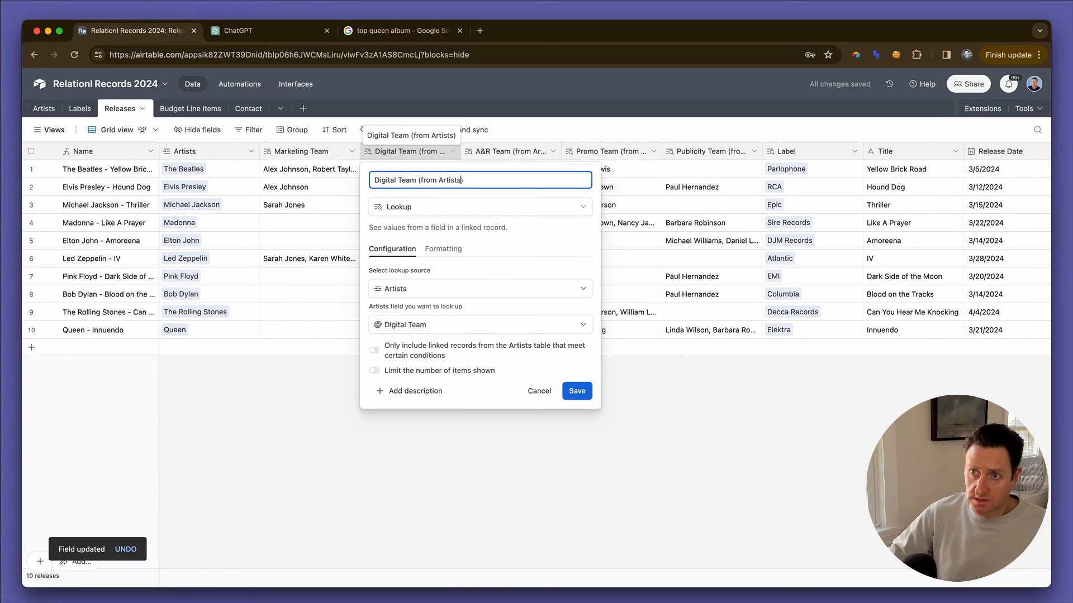
{"action": "key", "text": "super+shift+Right"}
{"action": "key", "text": "BackSpace"}
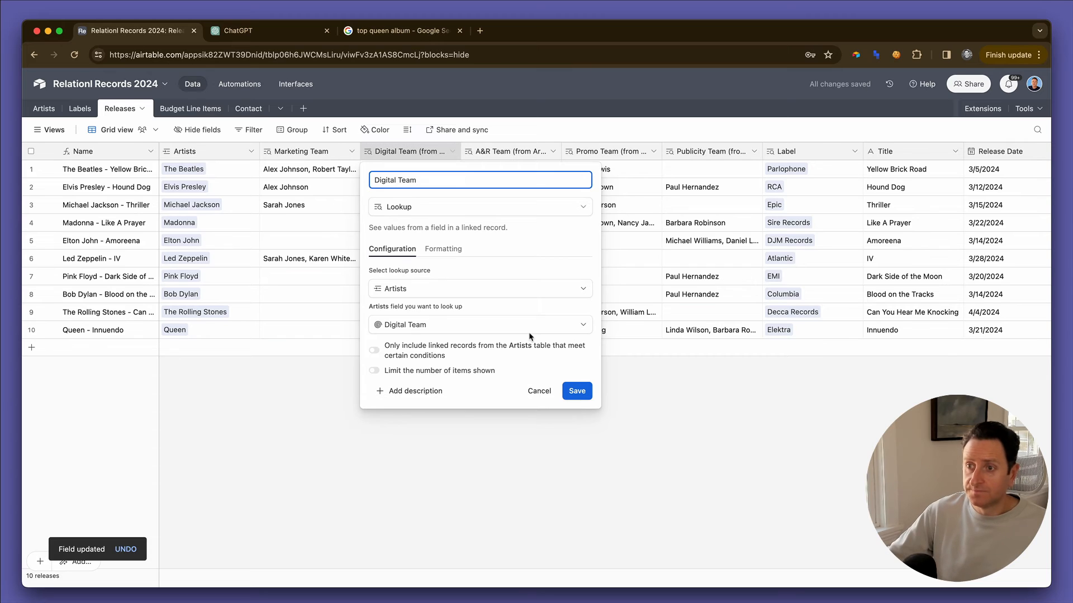
{"action": "left_click", "coordinate": [574, 390]}
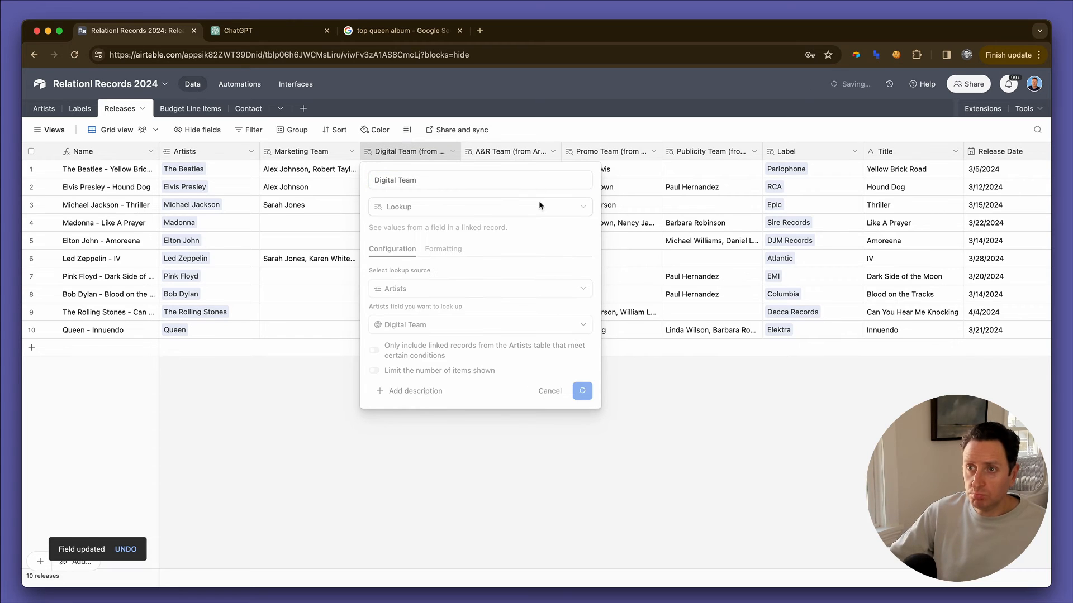
- Rename the A&R Team (from Artists) lookup field to A&R Team
{"action": "double_click", "coordinate": [515, 151]}
{"action": "left_click", "coordinate": [476, 180]}
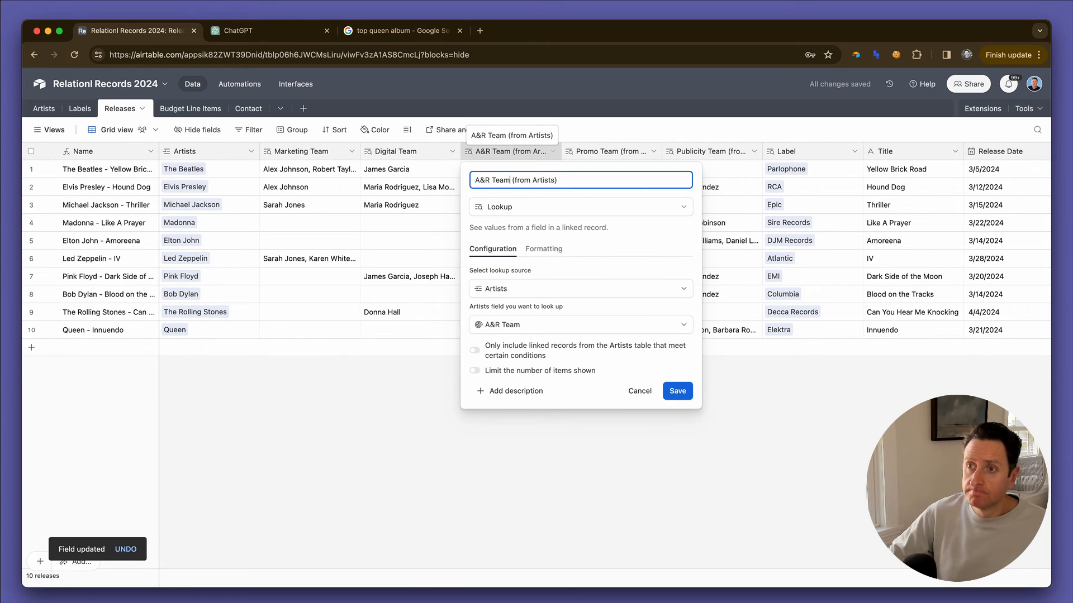
{"action": "key", "text": "super+shift+Right"}
{"action": "key", "text": "BackSpace"}
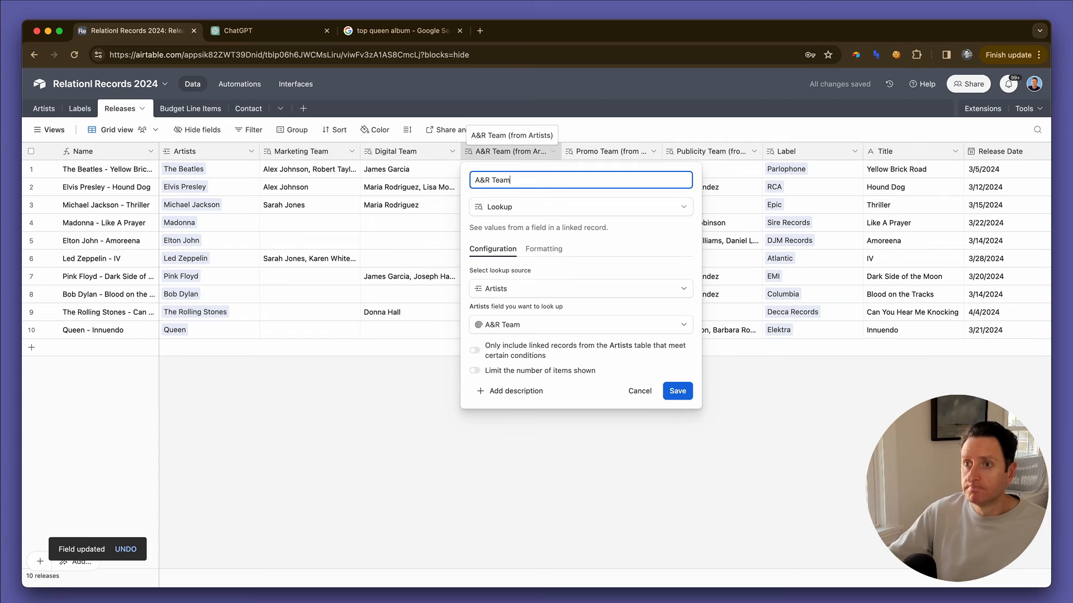
{"action": "left_click", "coordinate": [678, 391]}
- Rename the Promo Team (from Artists) lookup field to Promo Team
{"action": "double_click", "coordinate": [603, 152]}
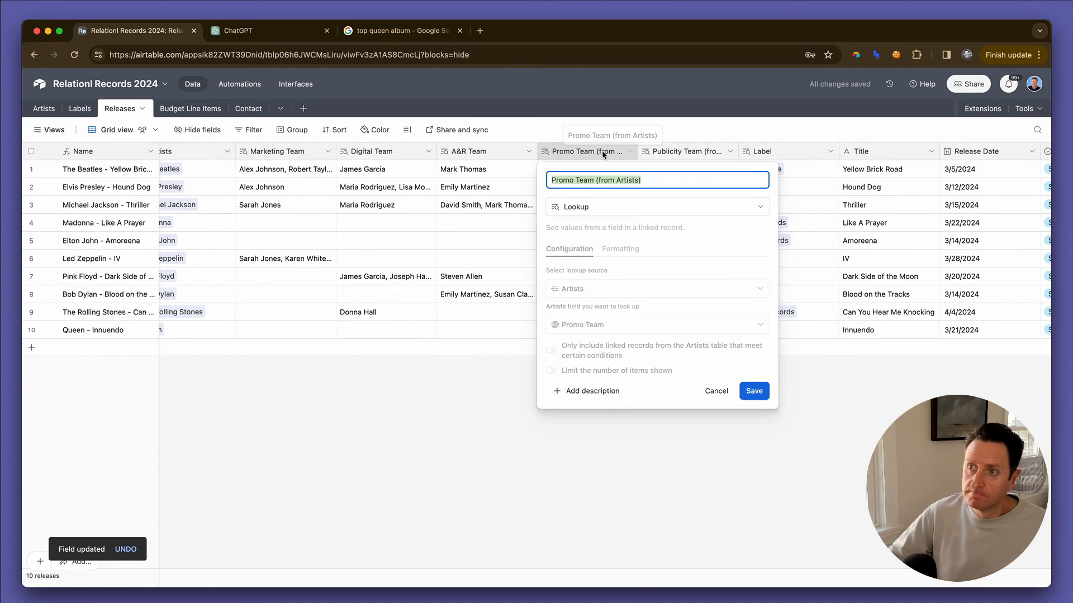
{"action": "left_click", "coordinate": [551, 179]}
{"action": "key", "text": "super+shift+Right"}
{"action": "key", "text": "BackSpace"}
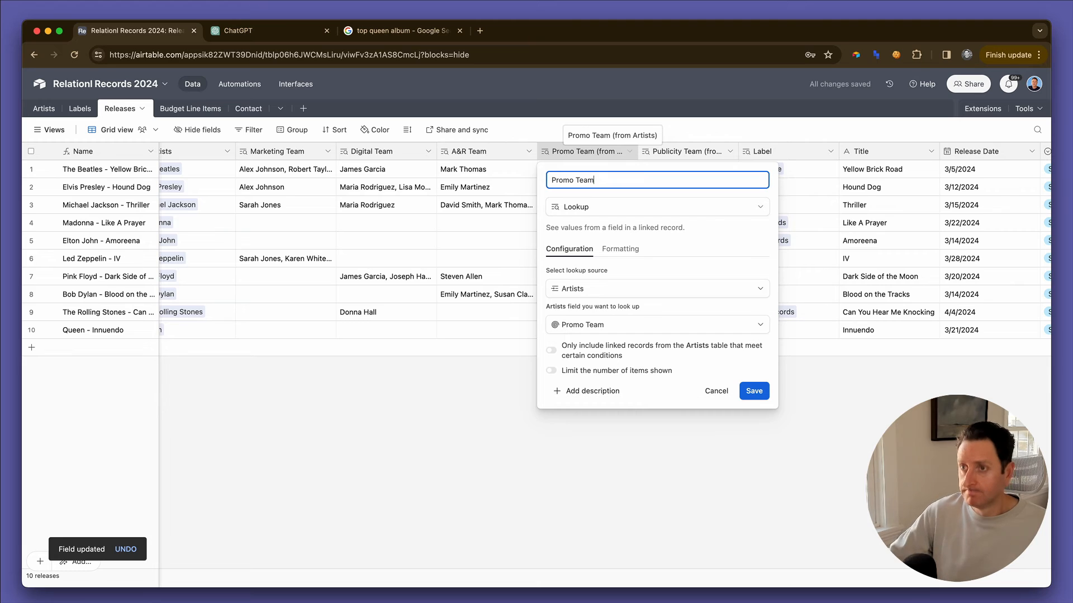
{"action": "left_click", "coordinate": [755, 391]}
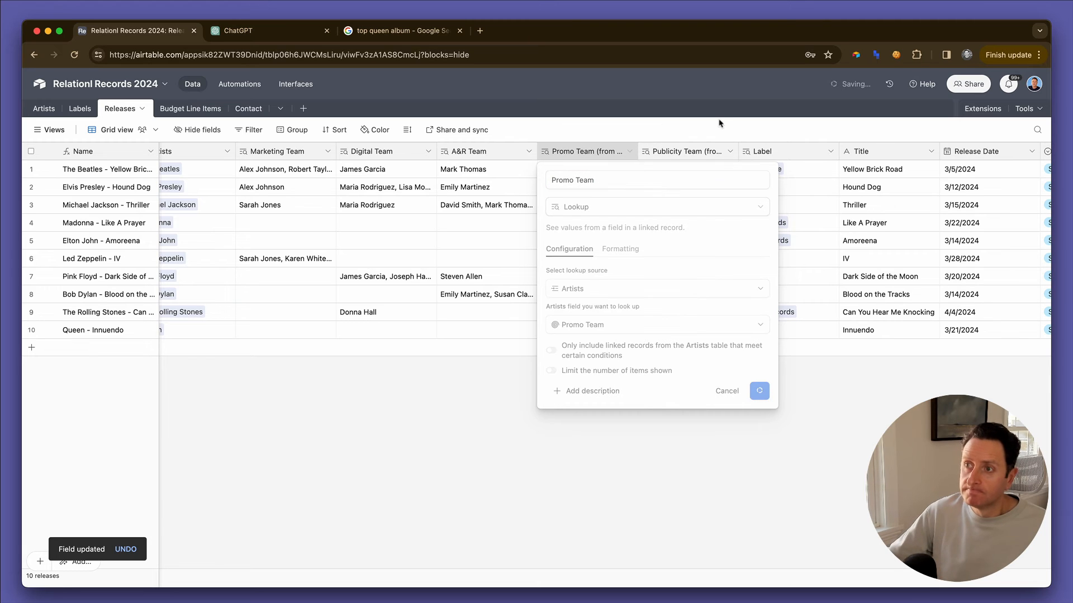
- Rename the Publicity Team (from Artists) lookup field to Publicity Team
{"action": "double_click", "coordinate": [695, 152]}
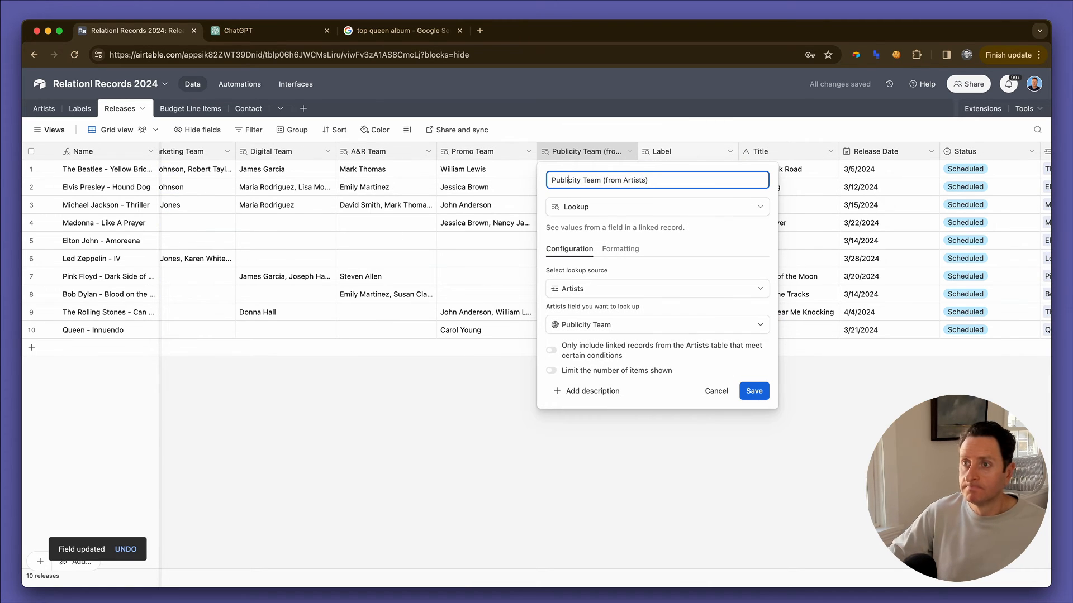
{"action": "key", "text": "super+shift+Right"}
{"action": "key", "text": "BackSpace"}
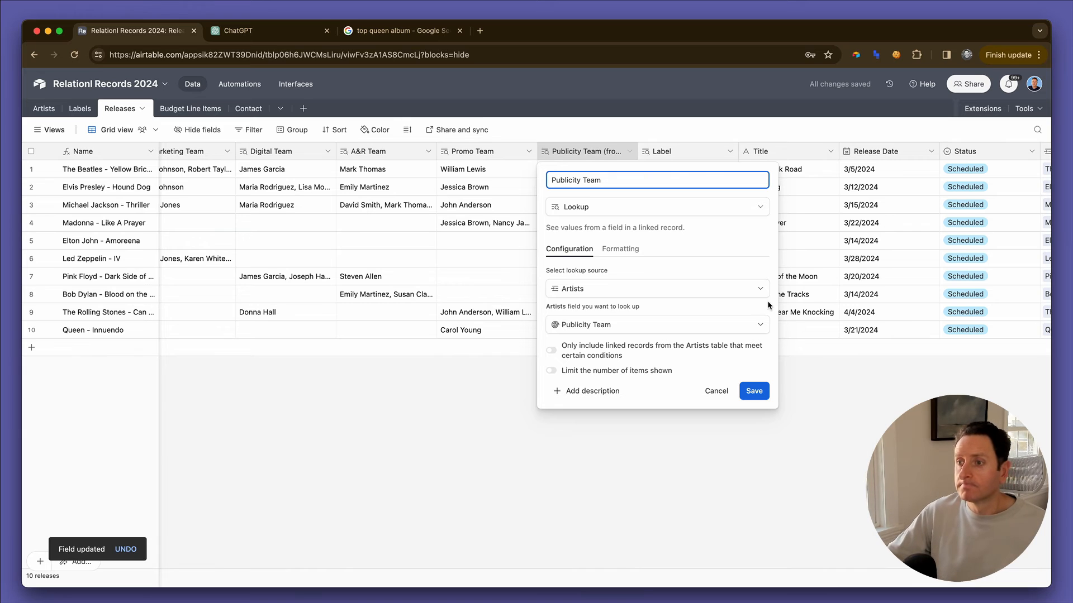
{"action": "left_click", "coordinate": [756, 388]}
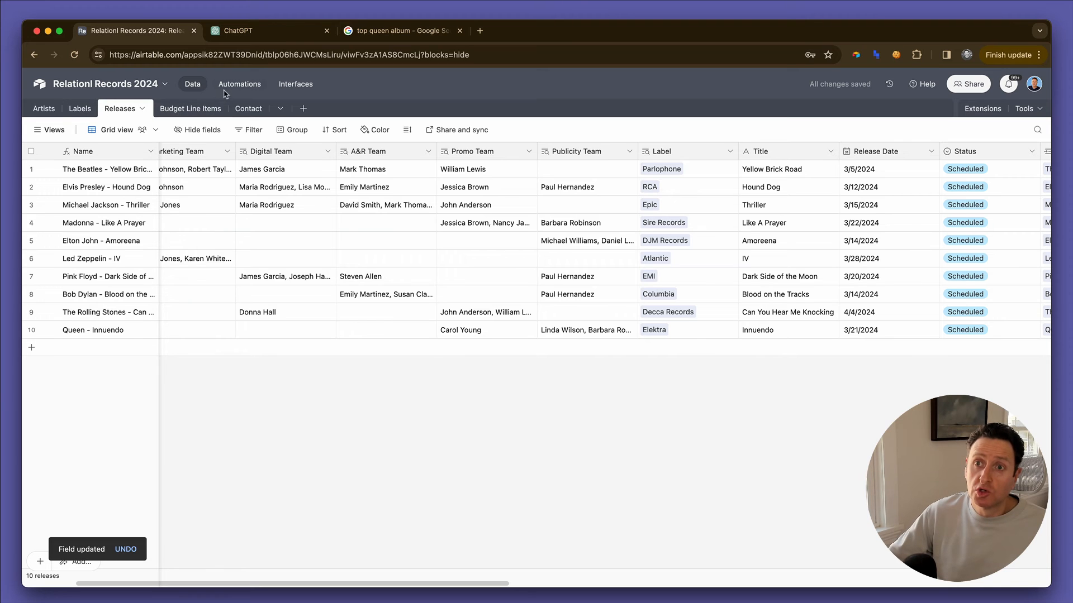
- Return to the interface editor and open the detail page of the release The Beatles - Yellow Brick Road to check its Team group
{"action": "left_click", "coordinate": [295, 83]}
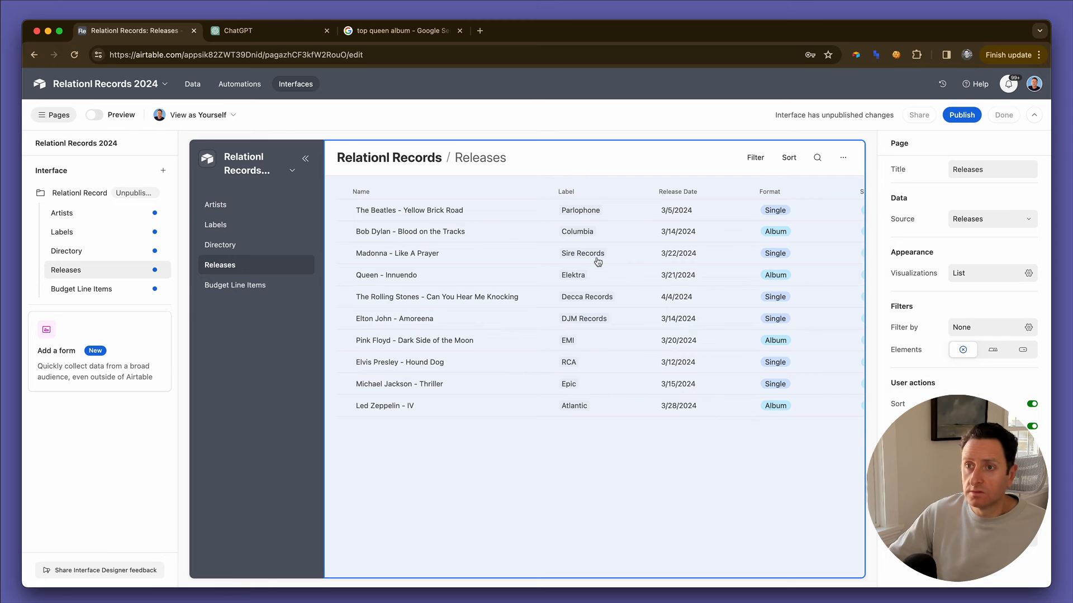
{"action": "left_click", "coordinate": [534, 215]}
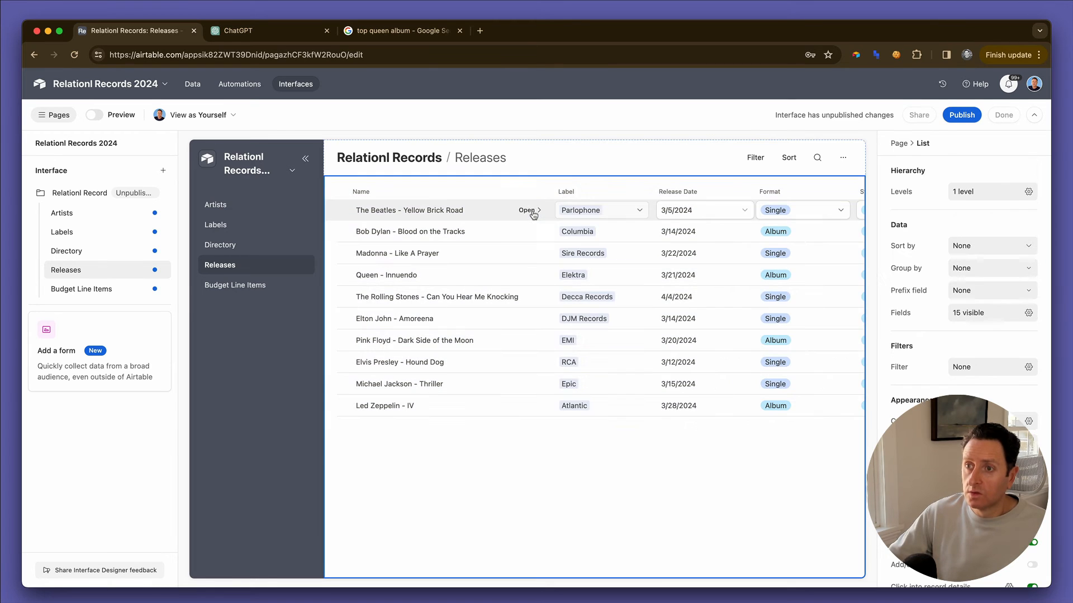
{"action": "left_click", "coordinate": [531, 213]}
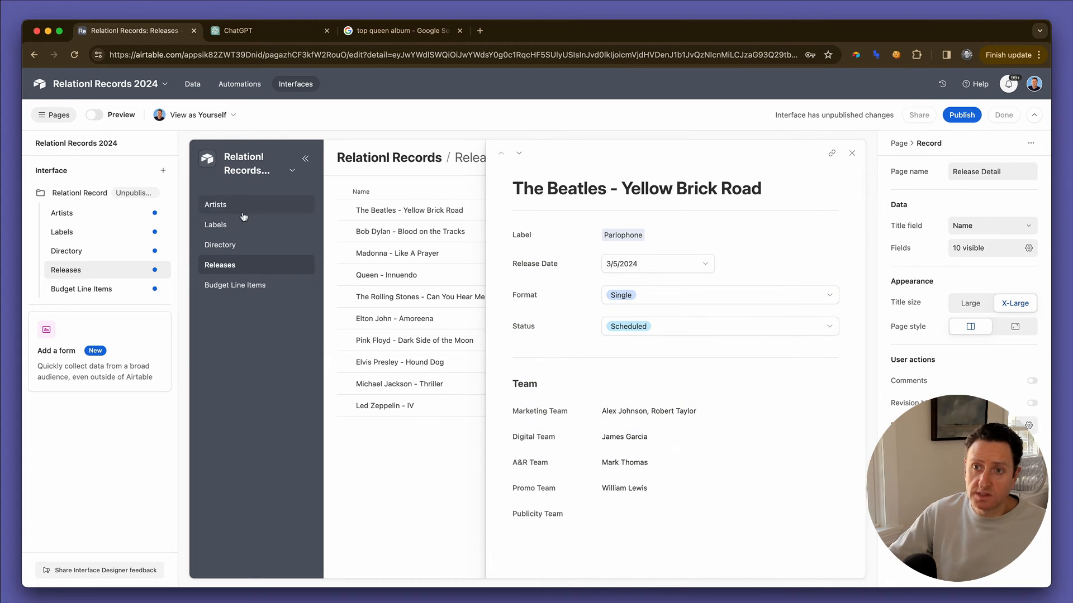
- On the Directory page, allow users to open record details from the contact list
{"action": "left_click", "coordinate": [228, 245]}
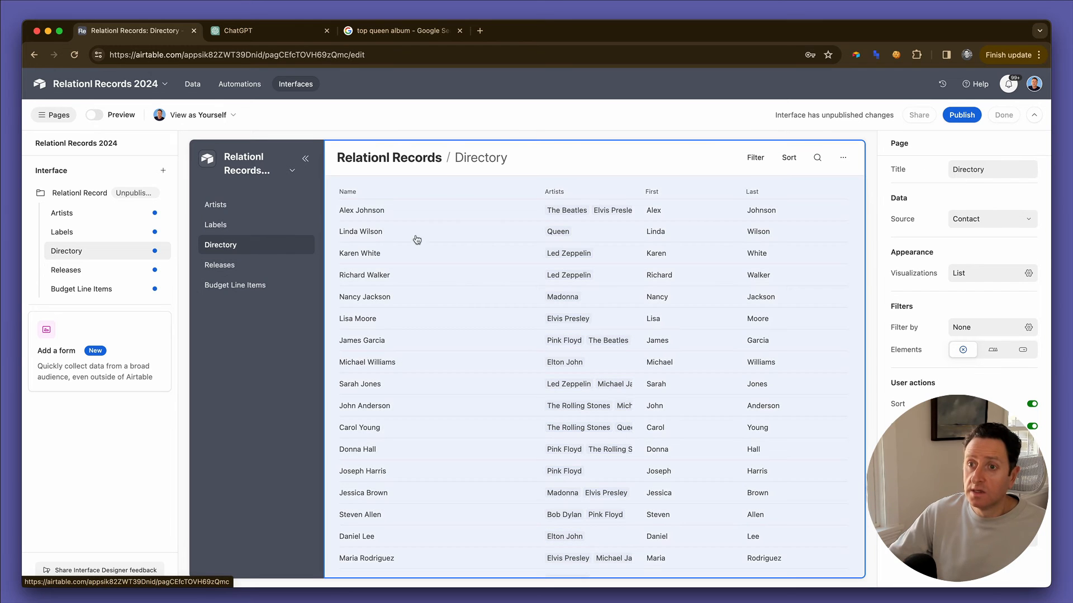
{"action": "left_click", "coordinate": [525, 234]}
{"action": "left_click", "coordinate": [514, 231]}
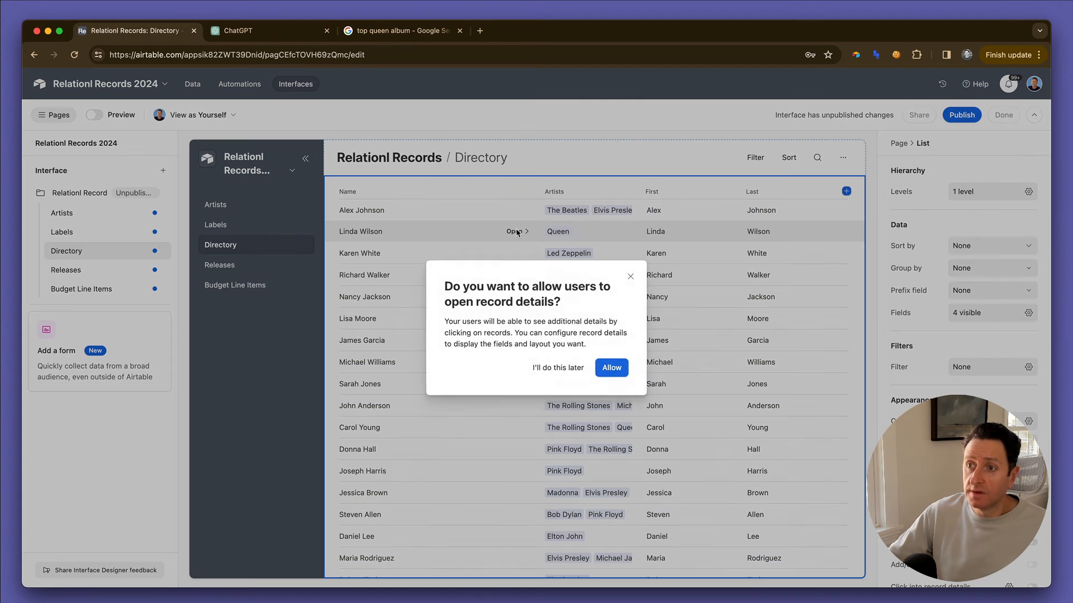
{"action": "left_click", "coordinate": [609, 368]}
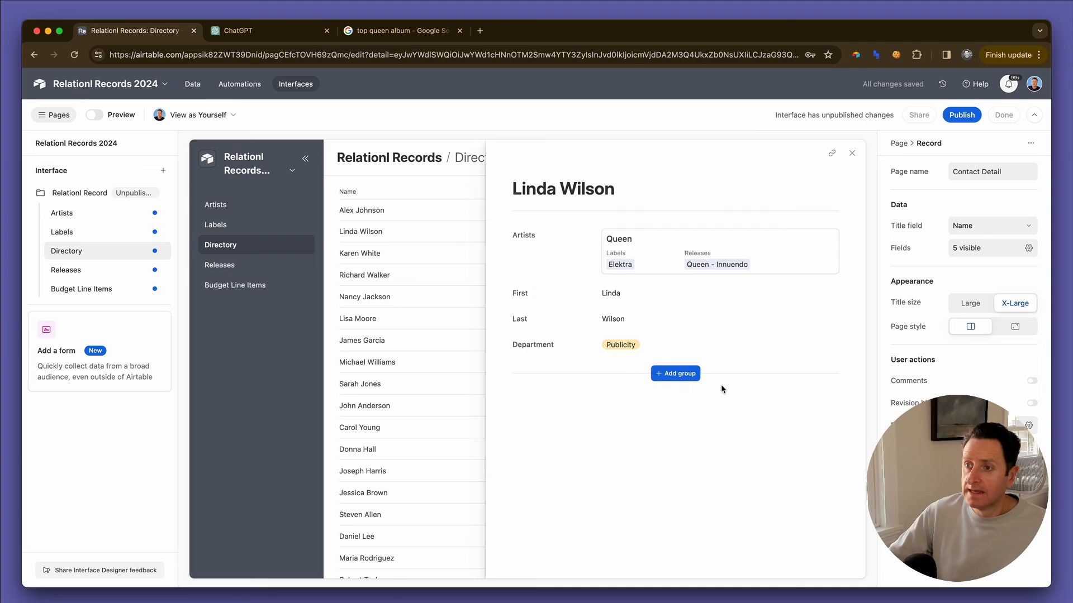
- Add a new group to the contact detail page and show the linked Artists field as a view
{"action": "left_click", "coordinate": [668, 378]}
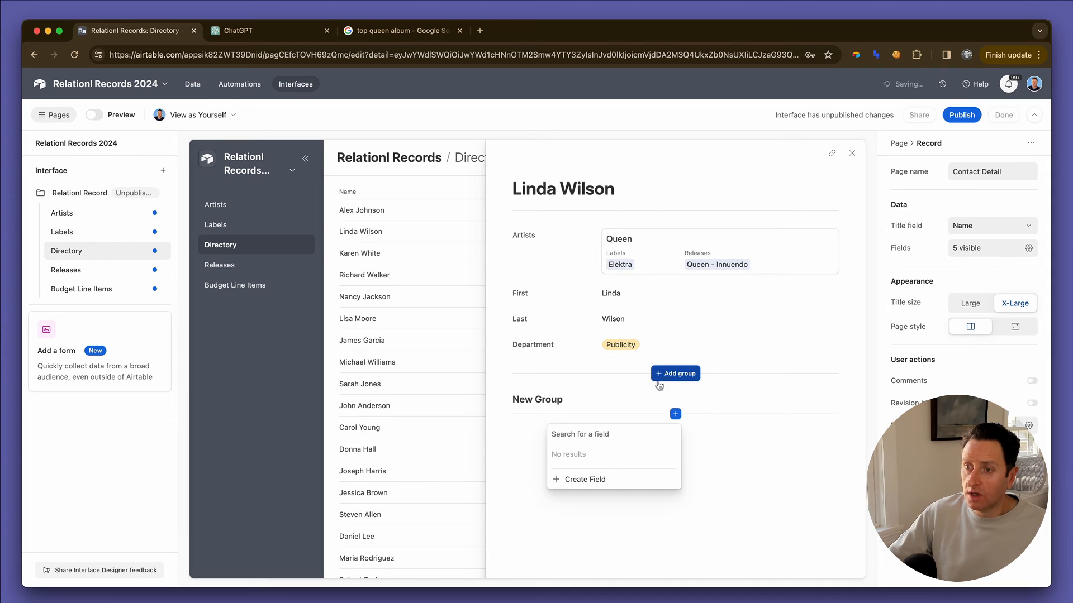
{"action": "left_click", "coordinate": [747, 267]}
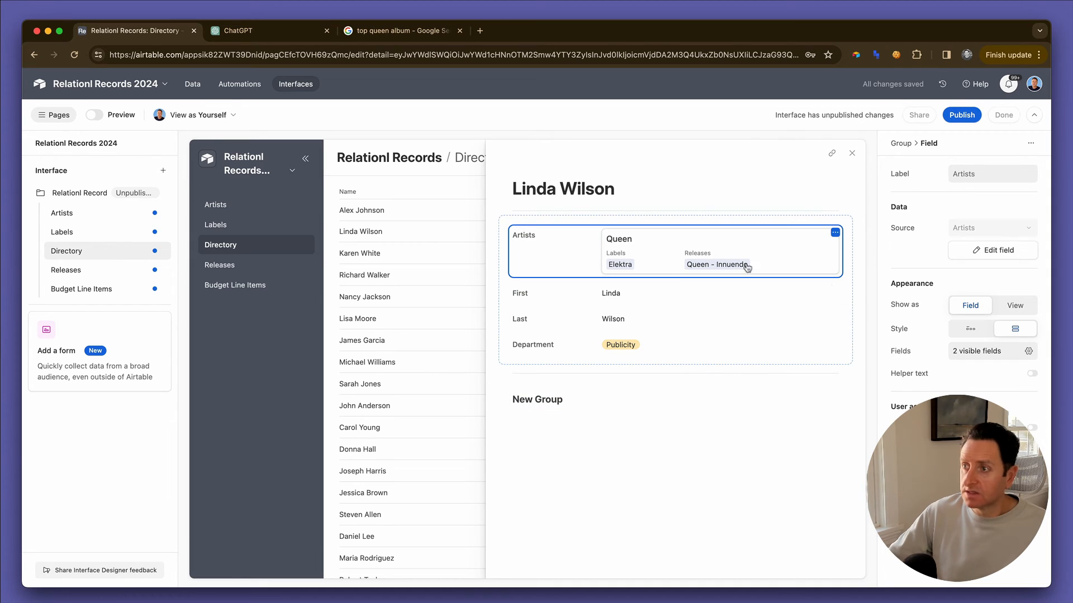
{"action": "left_click", "coordinate": [1015, 306]}
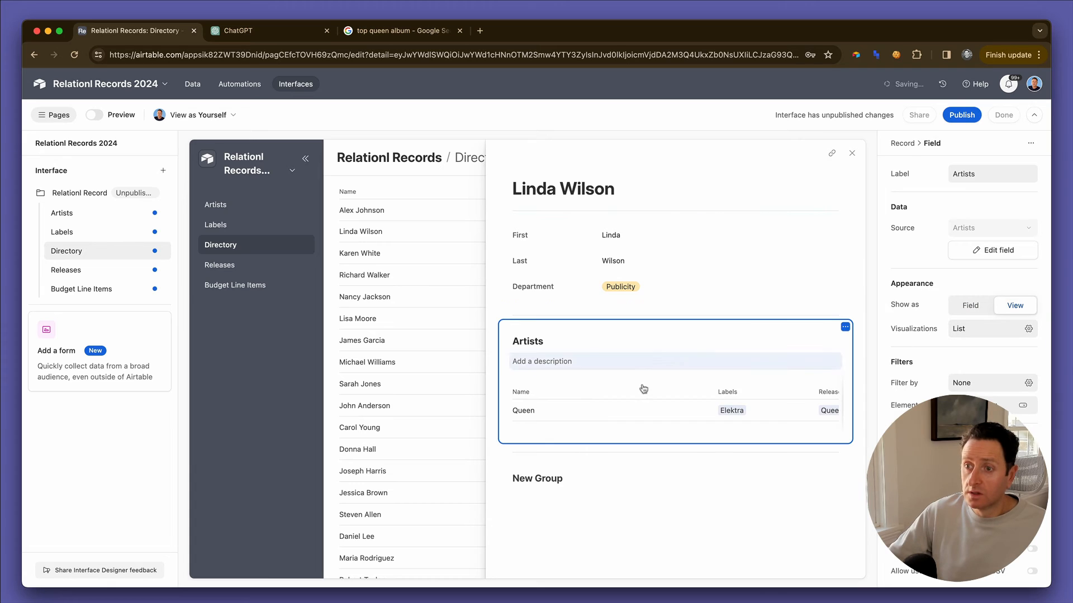
- In the contact detail's Artists list, hide the Releases field and adjust the width of the Name column
{"action": "left_click", "coordinate": [708, 391]}
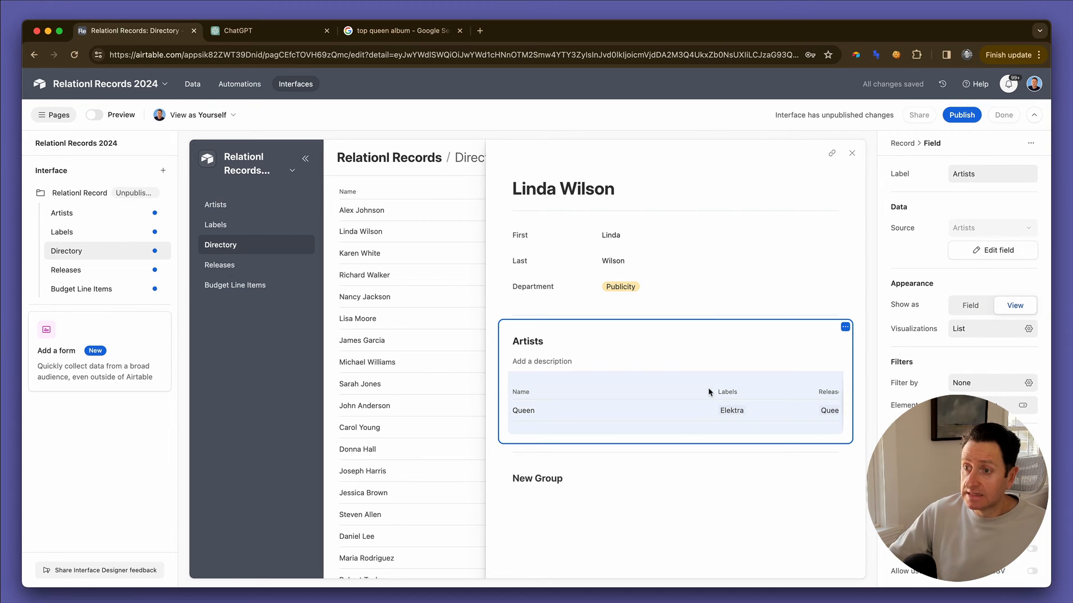
{"action": "left_click_drag", "start_coordinate": [733, 391], "coordinate": [615, 396]}
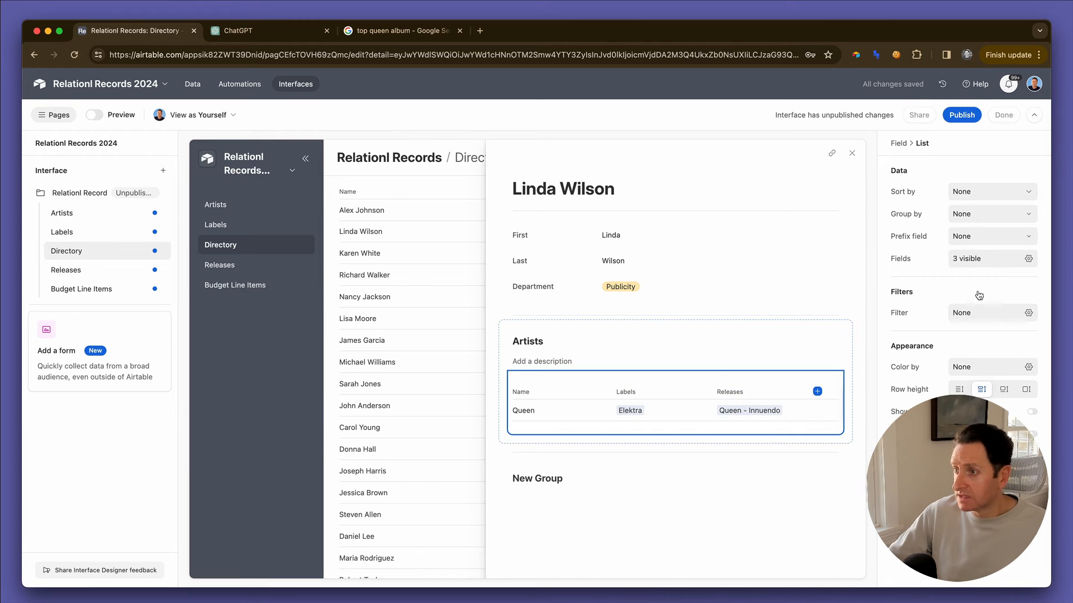
{"action": "left_click", "coordinate": [977, 259]}
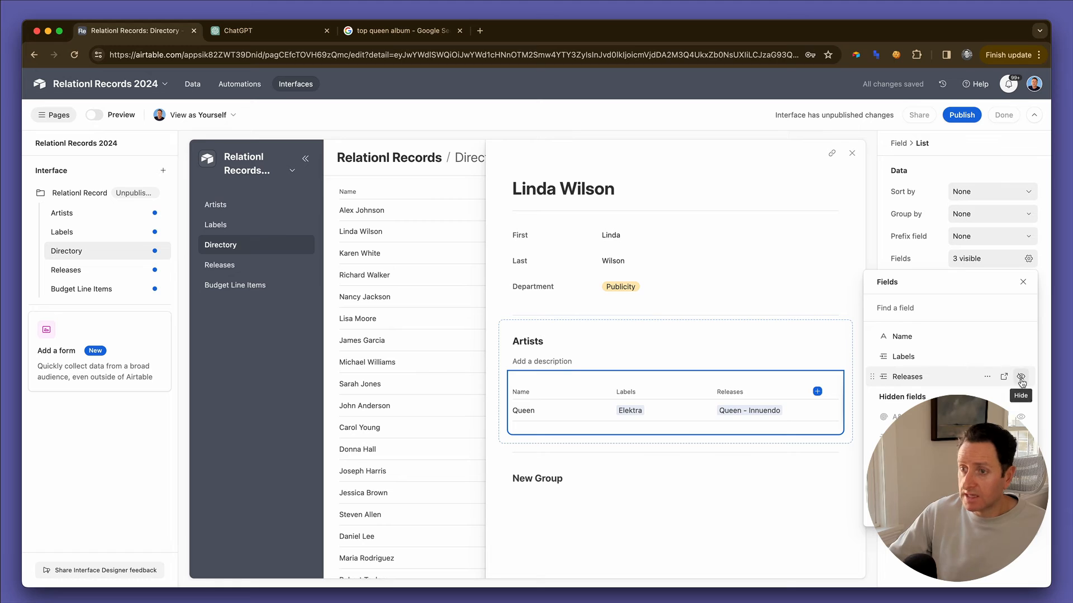
{"action": "left_click", "coordinate": [1021, 378]}
{"action": "left_click", "coordinate": [608, 397]}
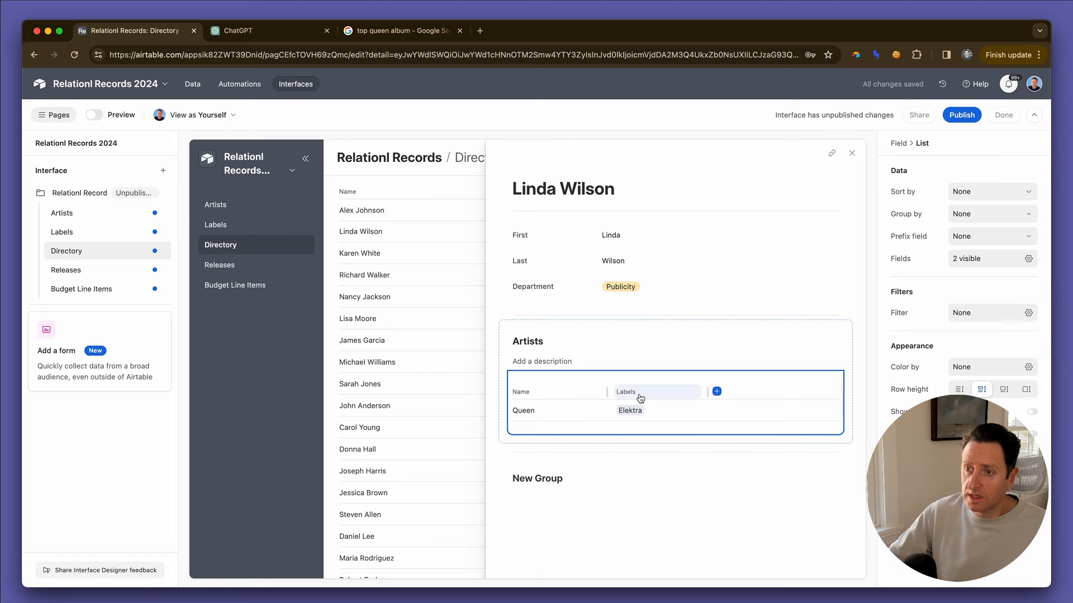
{"action": "left_click_drag", "start_coordinate": [607, 392], "coordinate": [651, 391]}
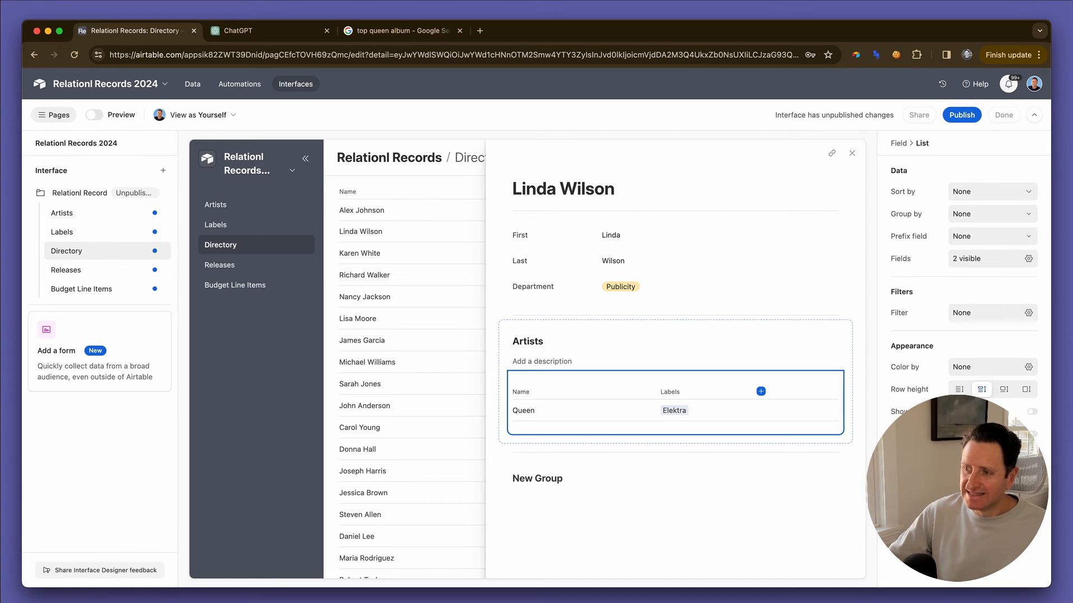
- Add a button to the Artists view on the contact detail page that links an existing record
{"action": "left_click", "coordinate": [848, 408]}
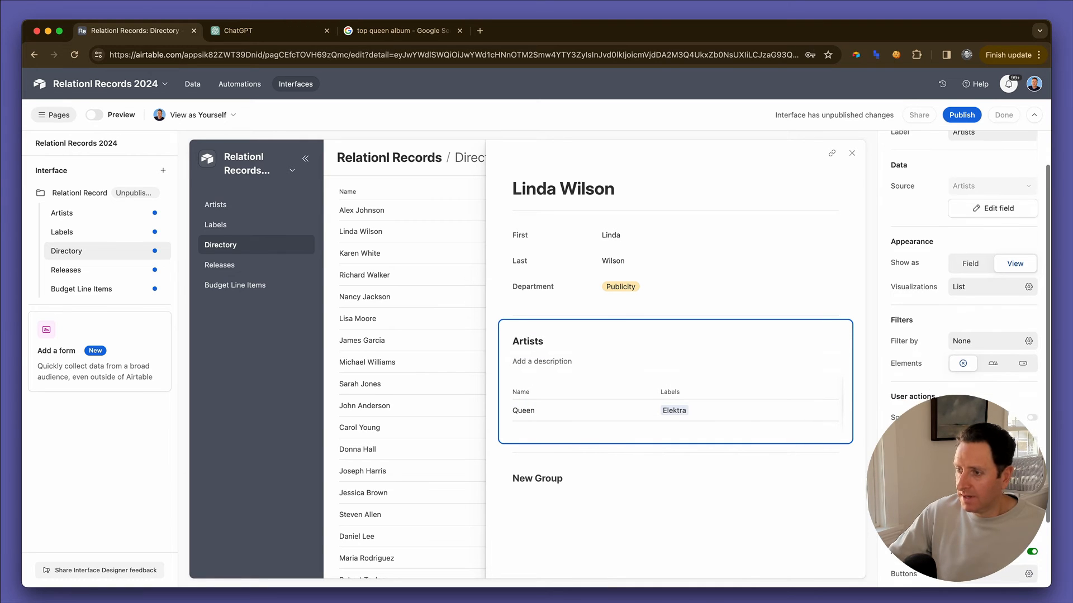
{"action": "scroll", "coordinate": [1032, 538], "scroll_direction": "down", "scroll_amount": 1}
{"action": "left_click", "coordinate": [1031, 511]}
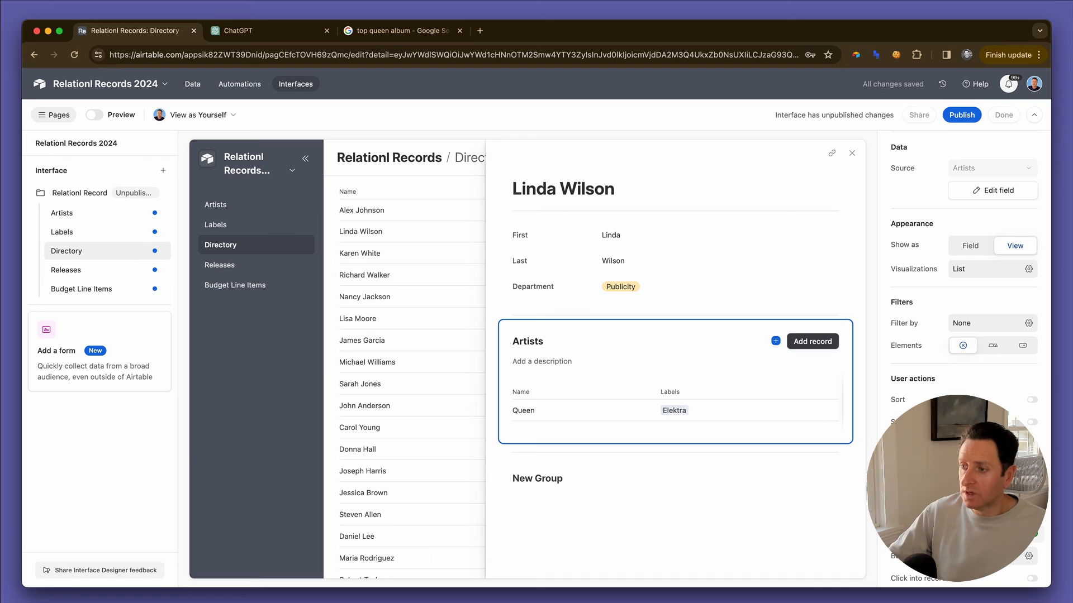
{"action": "left_click", "coordinate": [1006, 556]}
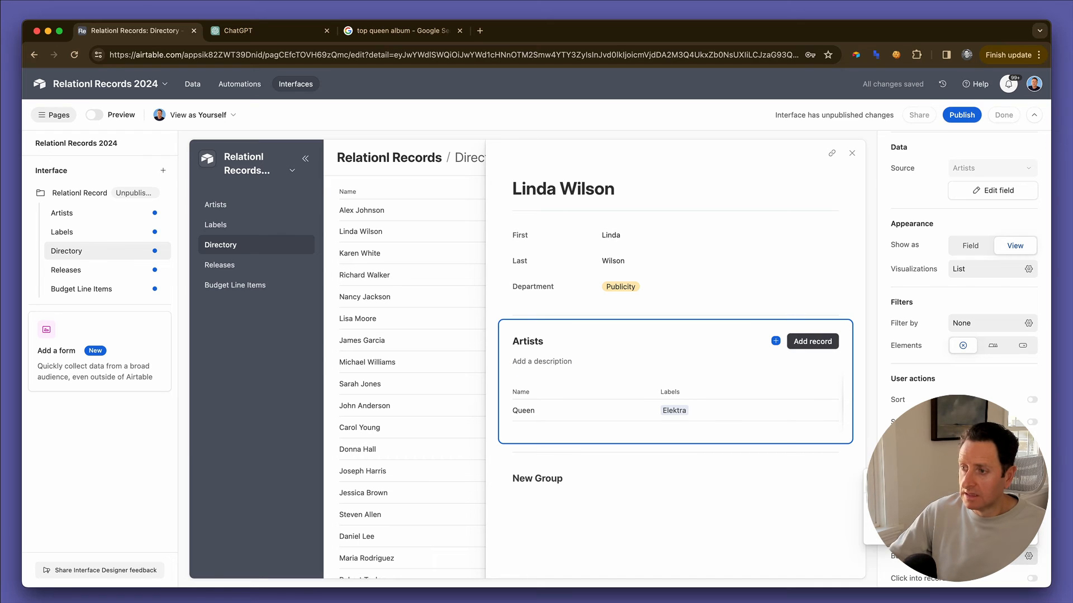
{"action": "left_click", "coordinate": [1023, 508]}
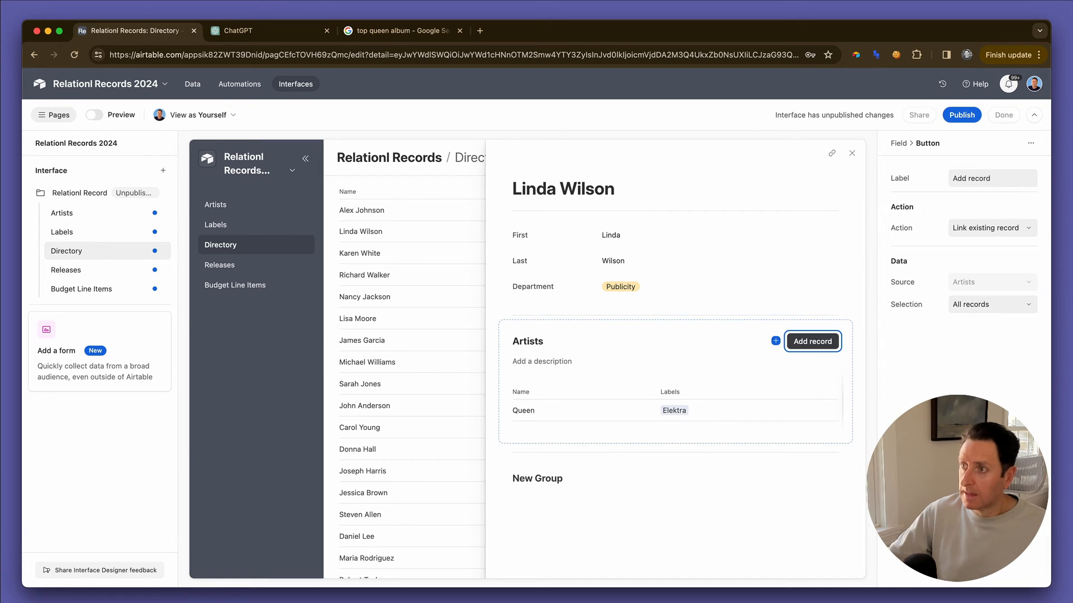
- Change the label of the Artists view's button to Add Artist to Roster
{"action": "triple_click", "coordinate": [982, 177]}
{"action": "left_click", "coordinate": [969, 177]}
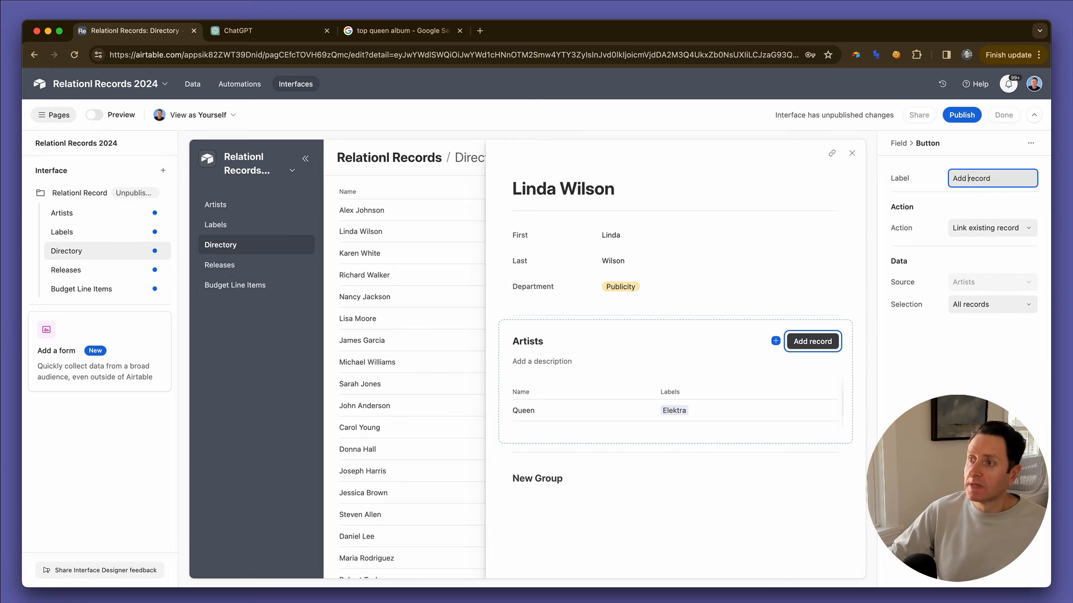
{"action": "double_click", "coordinate": [968, 178]}
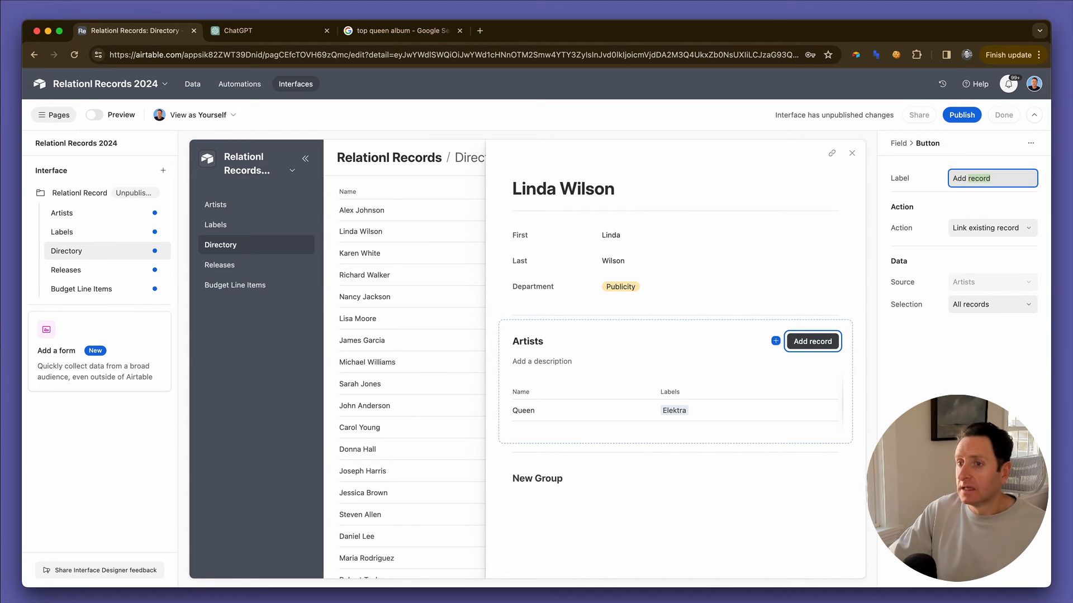
{"action": "type", "text": "rtist"}
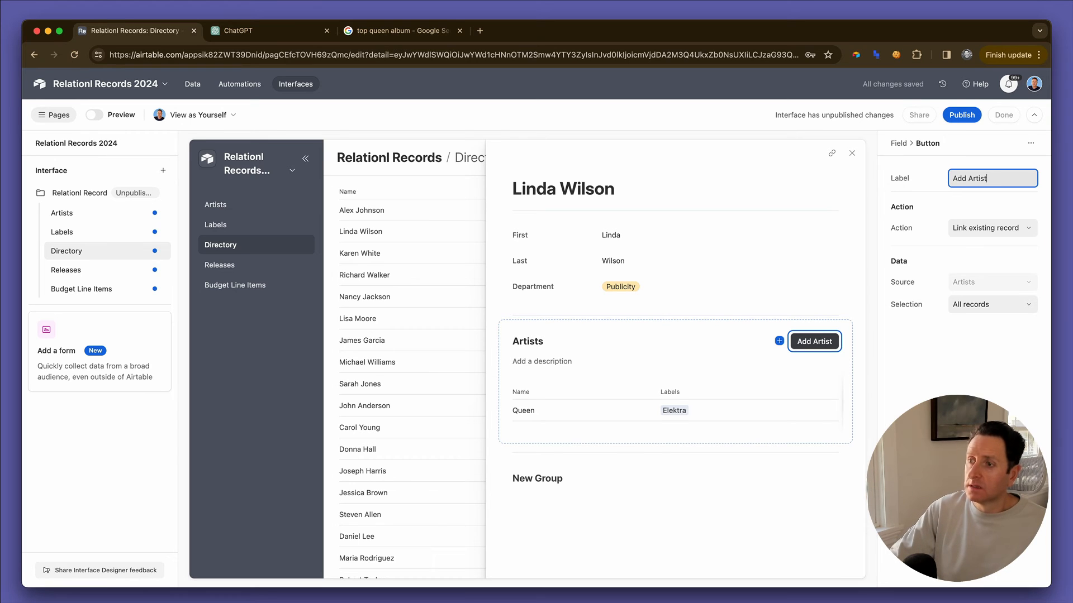
{"action": "type", "text": " to Roster"}
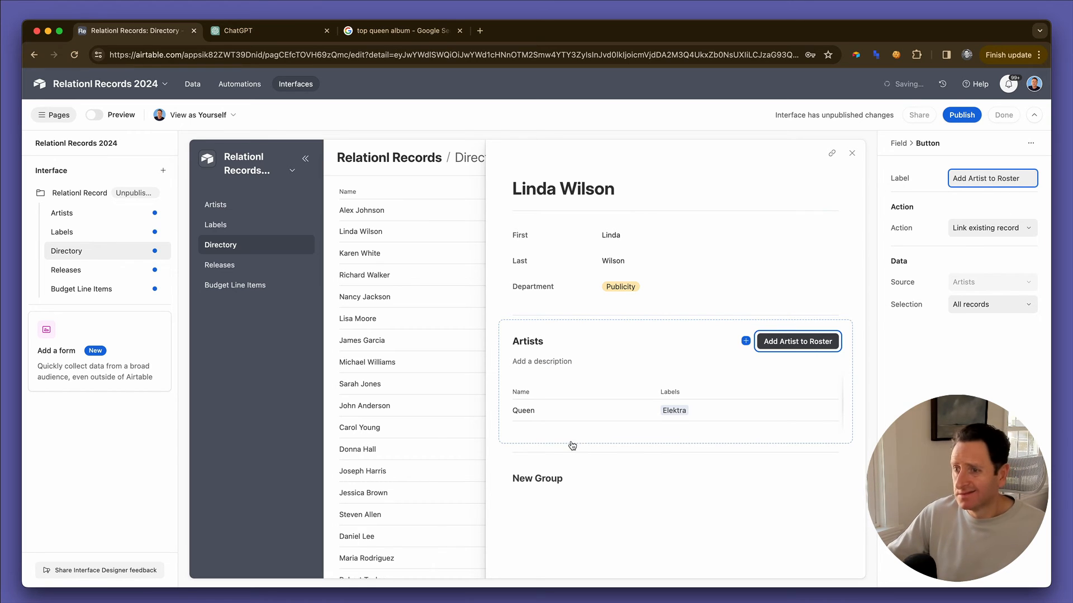
- Use the Add Artist to Roster button to link The Beatles to the open contact
{"action": "left_click", "coordinate": [672, 419]}
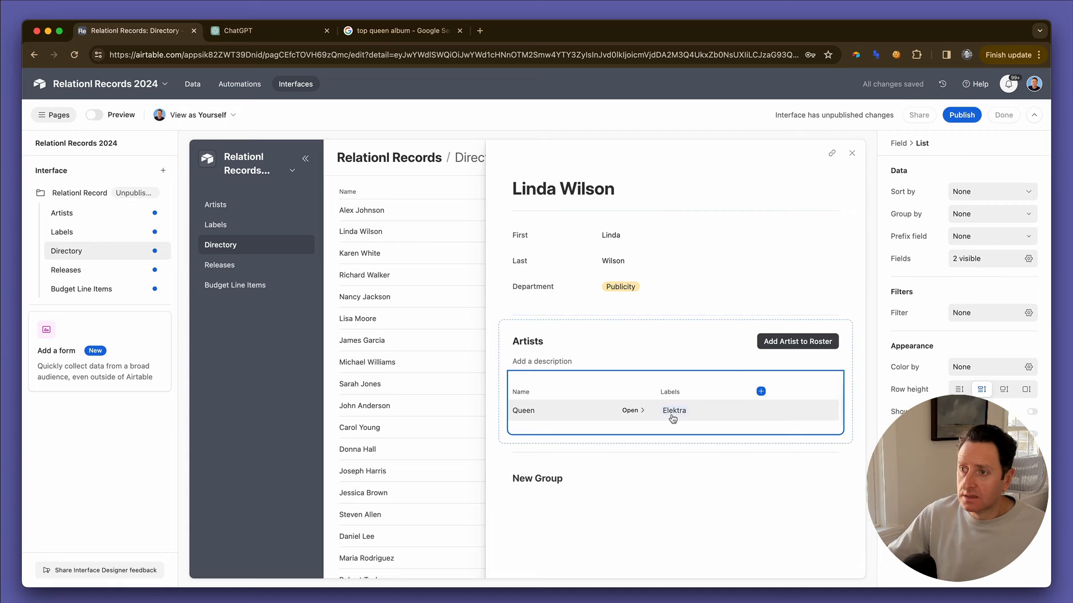
{"action": "left_click", "coordinate": [764, 342]}
{"action": "left_click", "coordinate": [775, 341]}
{"action": "scroll", "coordinate": [745, 391], "scroll_direction": "down", "scroll_amount": 5}
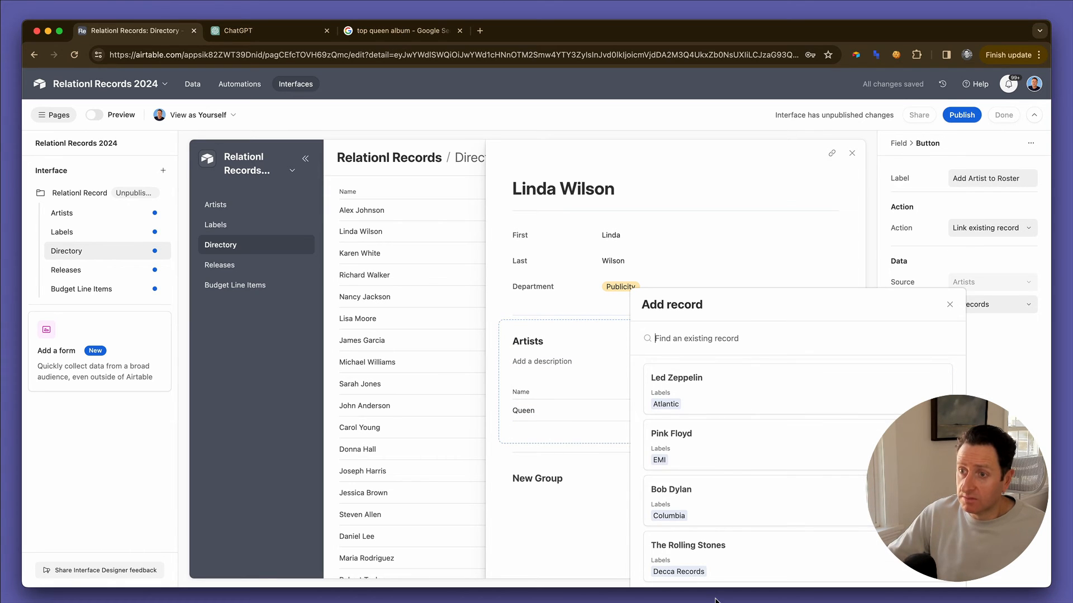
{"action": "scroll", "coordinate": [751, 444], "scroll_direction": "up", "scroll_amount": 5}
{"action": "left_click", "coordinate": [740, 403]}
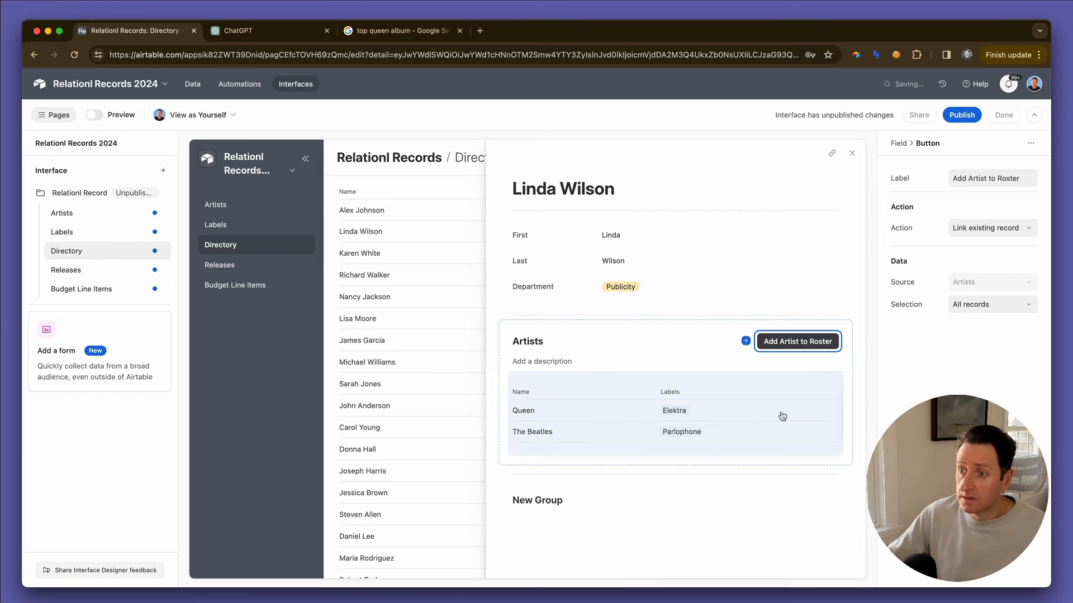
- Remove the title of the empty New Group beneath the contact detail's Artists list and delete the group
{"action": "left_click", "coordinate": [599, 508]}
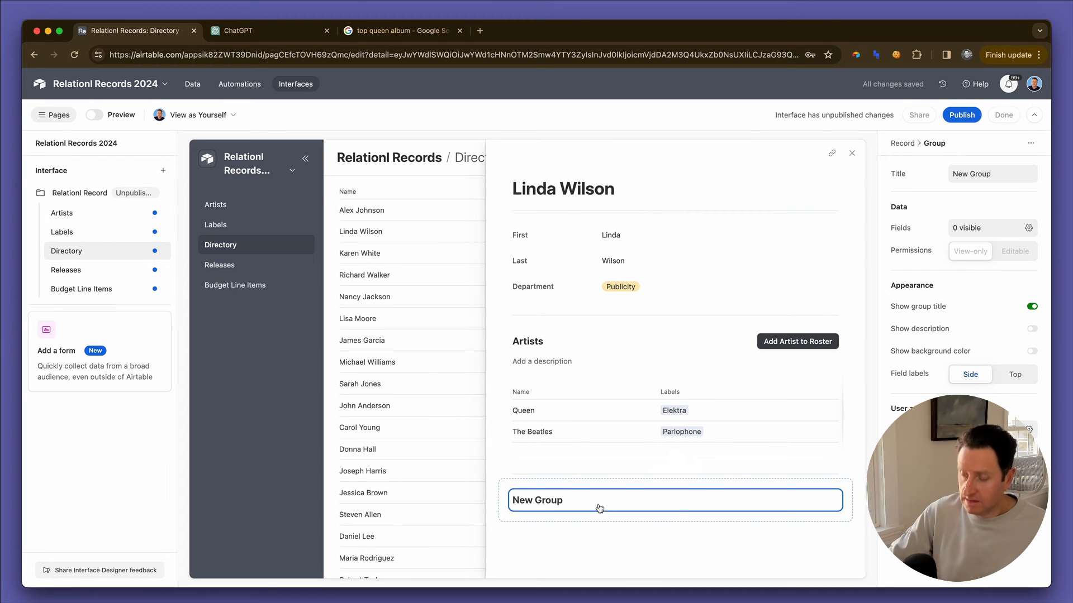
{"action": "key", "text": "BackSpace"}
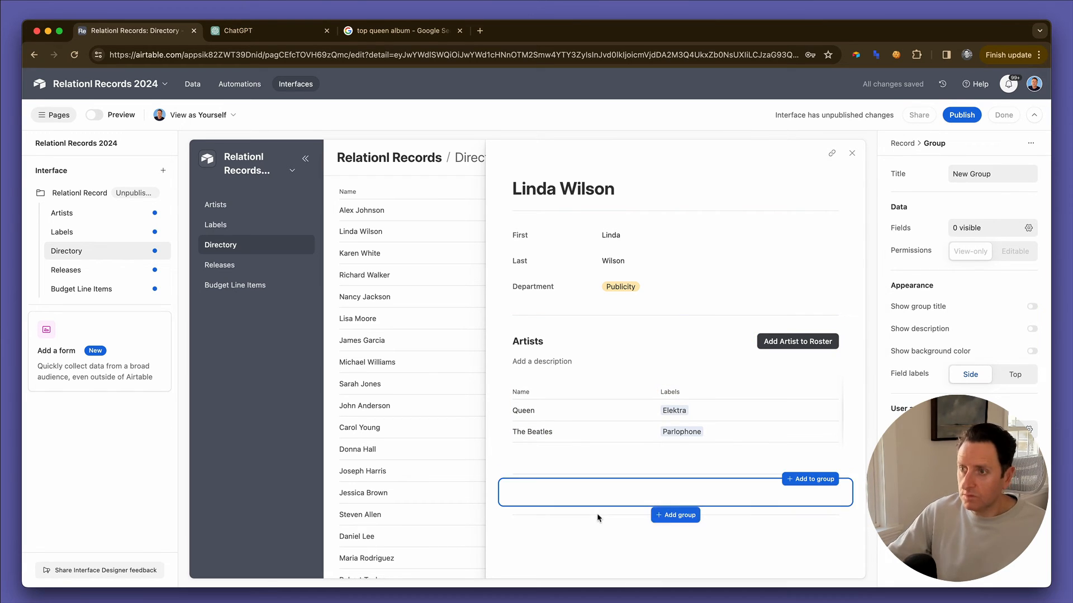
{"action": "key", "text": "BackSpace"}
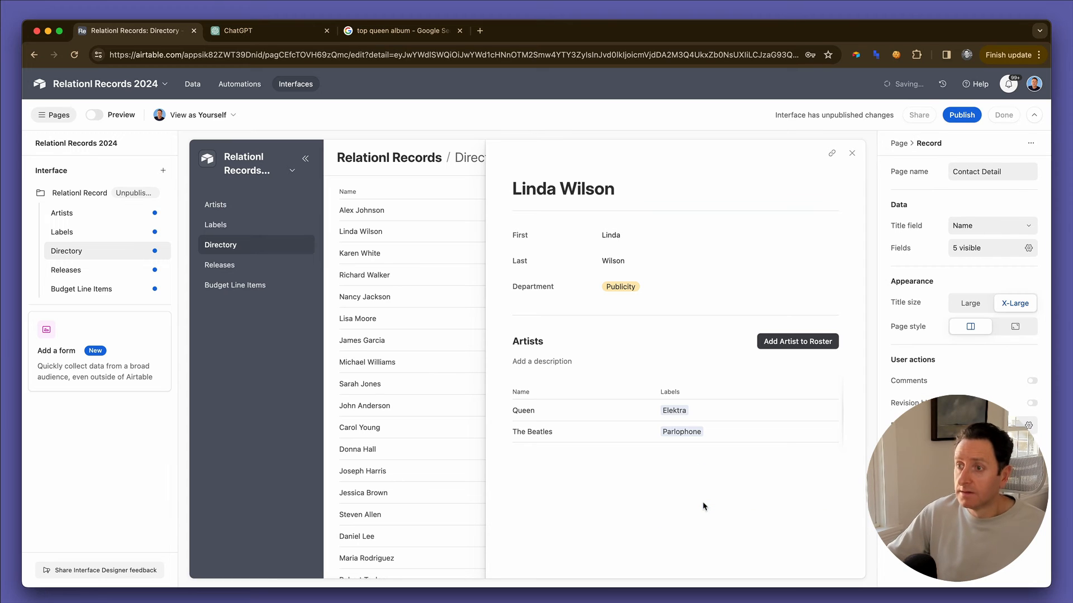
- Use the Add Artist to Roster button to link Pink Floyd and Bob Dylan to the open contact
{"action": "left_click", "coordinate": [818, 339]}
{"action": "left_click", "coordinate": [818, 339]}
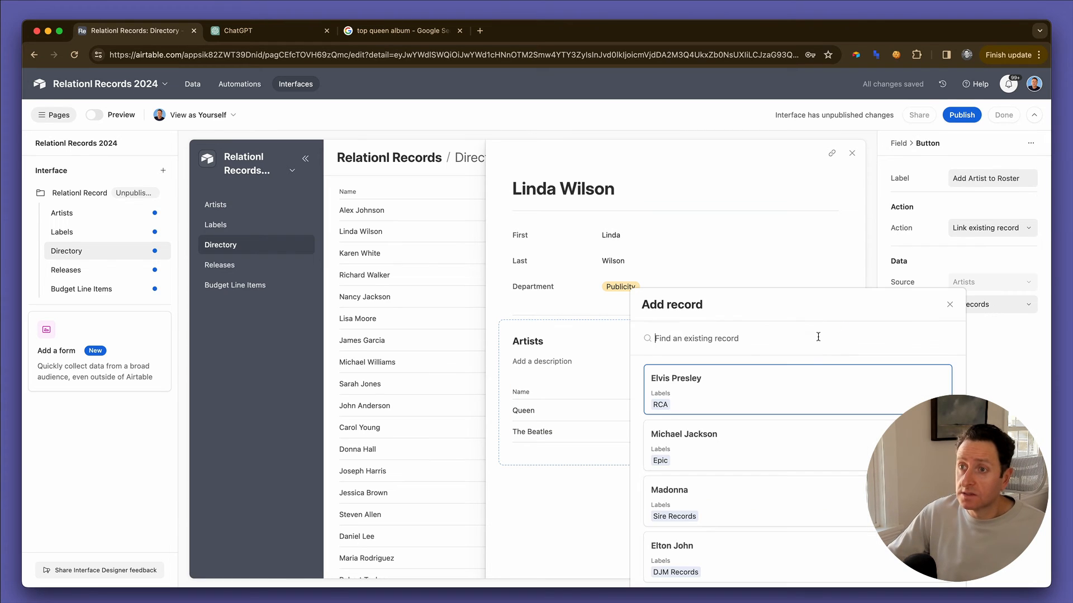
{"action": "scroll", "coordinate": [767, 452], "scroll_direction": "down", "scroll_amount": 5}
{"action": "left_click", "coordinate": [749, 453]}
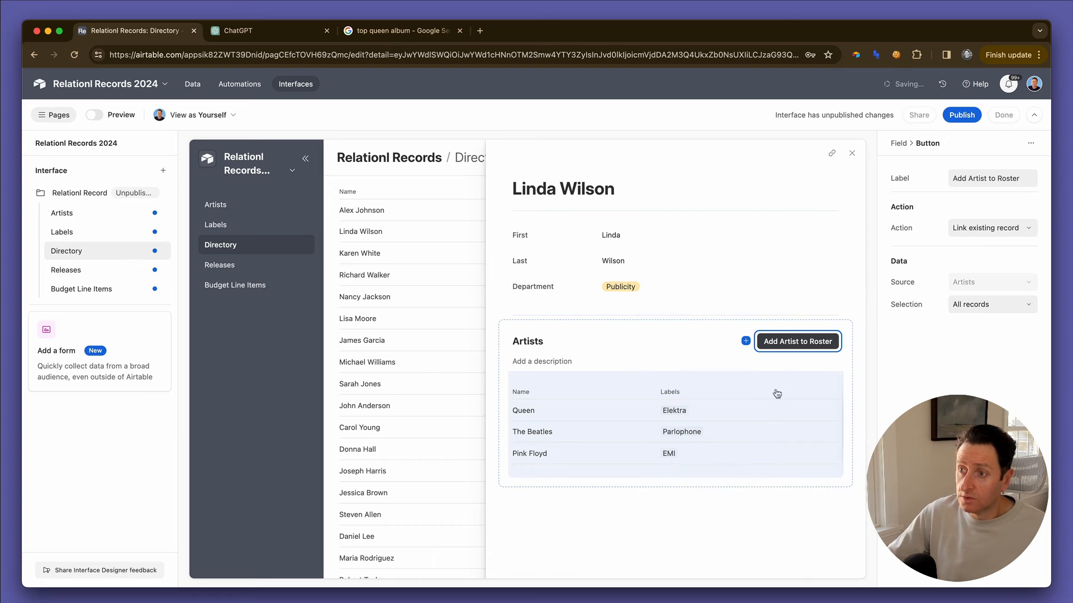
{"action": "left_click", "coordinate": [783, 351]}
{"action": "scroll", "coordinate": [766, 501], "scroll_direction": "down", "scroll_amount": 4}
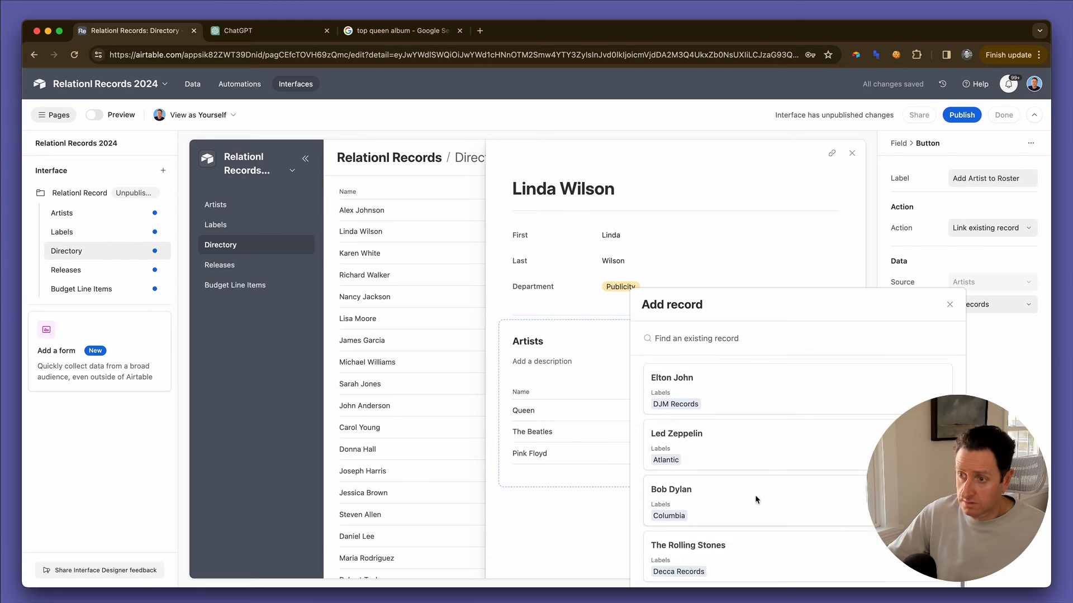
{"action": "left_click", "coordinate": [761, 500]}
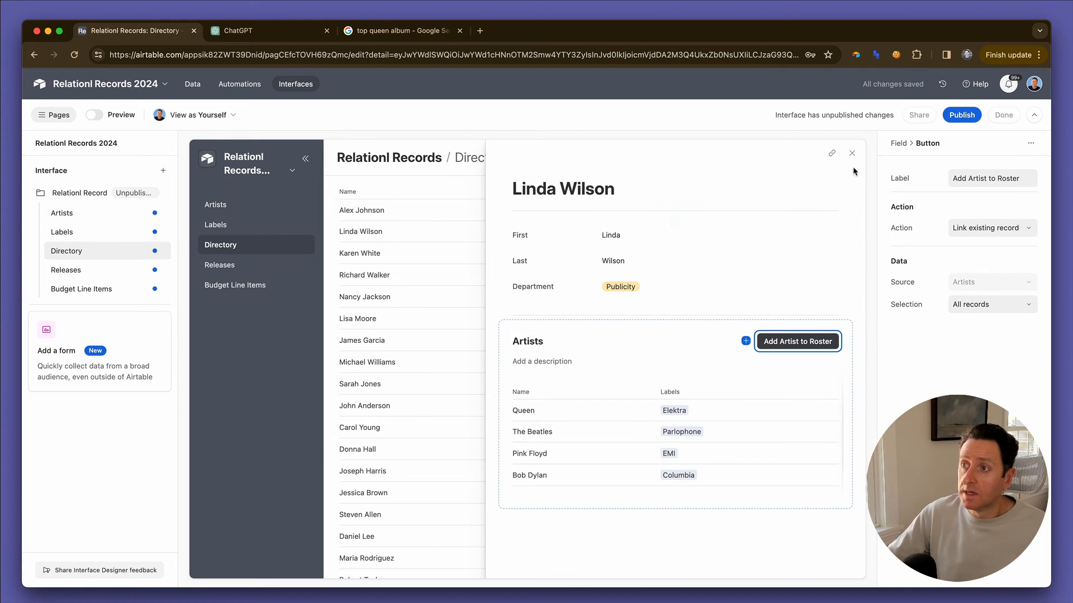
- Preview the interface, close the contact's detail page, and inspect the detail page of The Beatles - Yellow Brick Road on the Releases page
{"action": "left_click", "coordinate": [97, 114]}
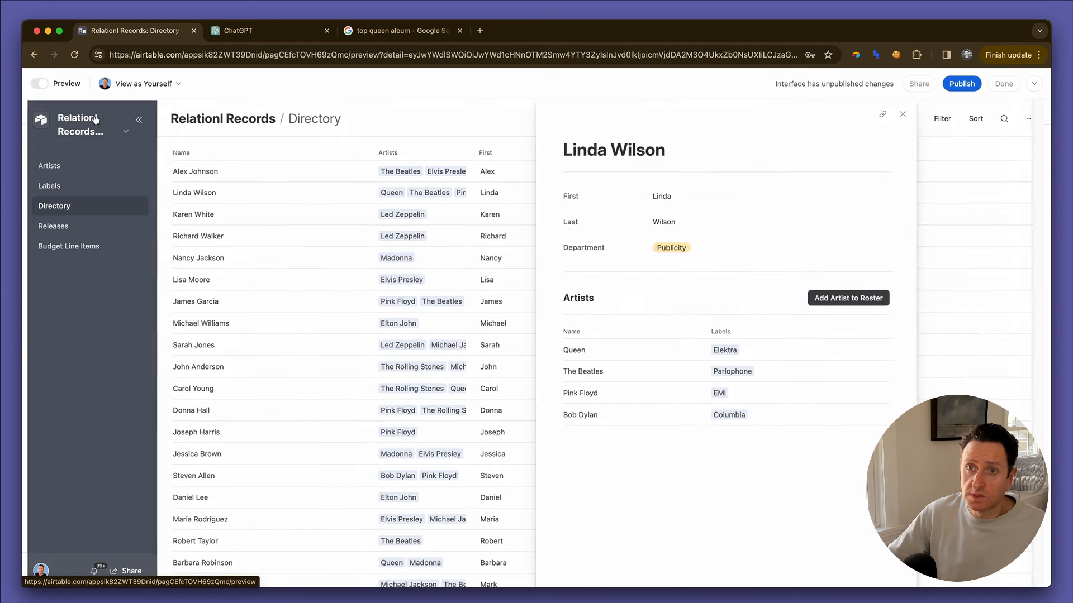
{"action": "left_click", "coordinate": [1037, 114]}
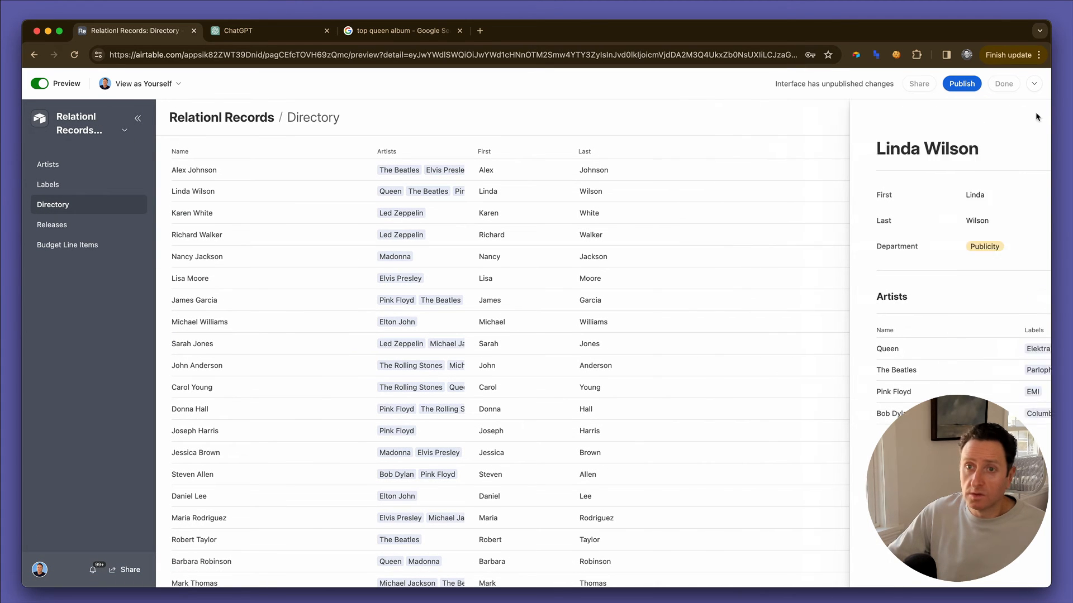
{"action": "left_click", "coordinate": [86, 226]}
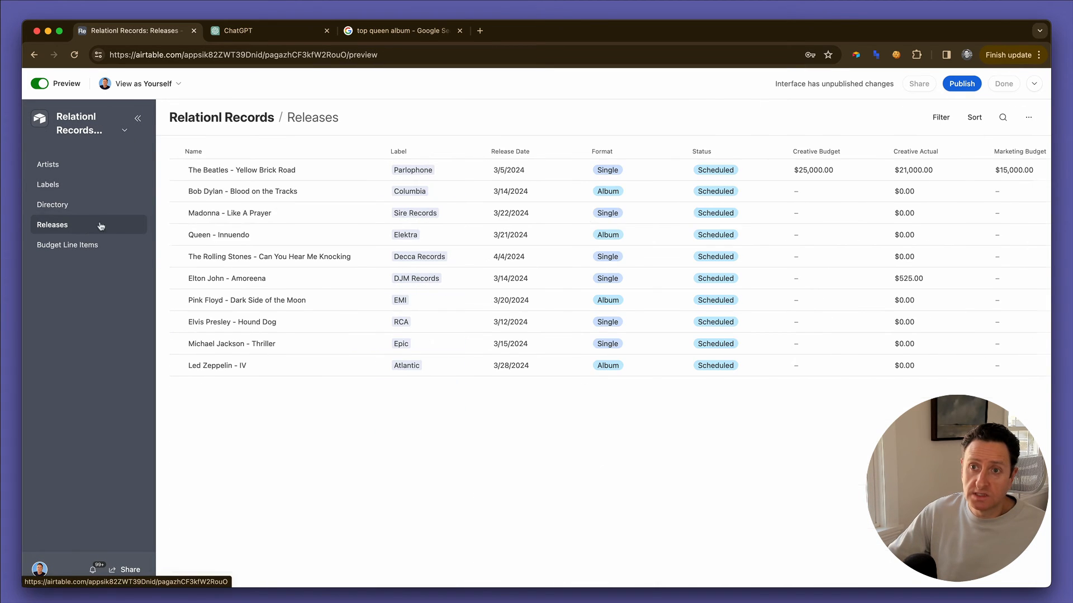
{"action": "left_click", "coordinate": [298, 175]}
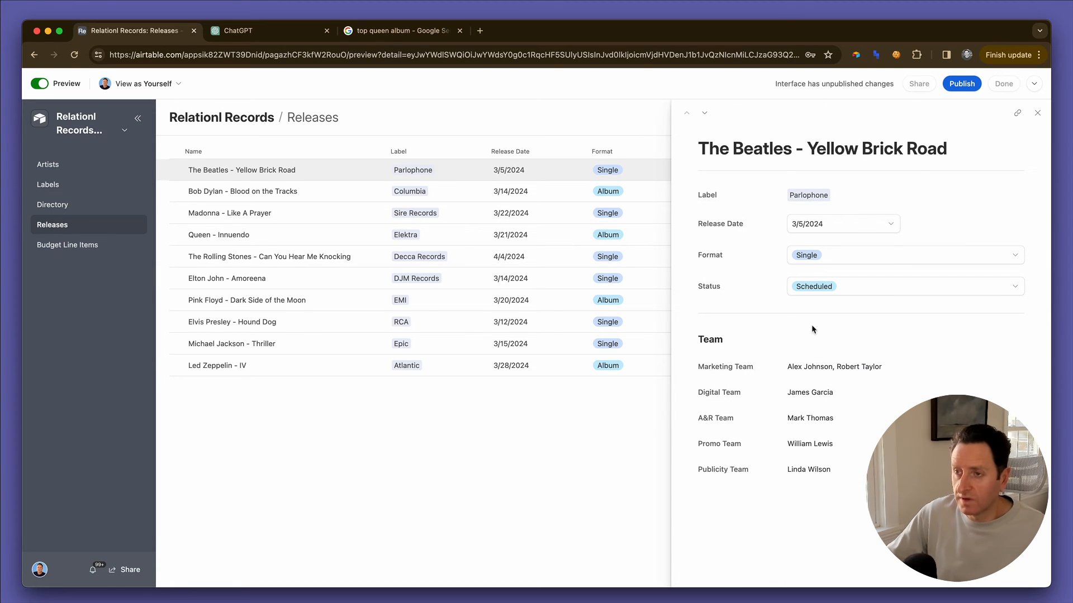
{"action": "left_click", "coordinate": [1037, 113]}
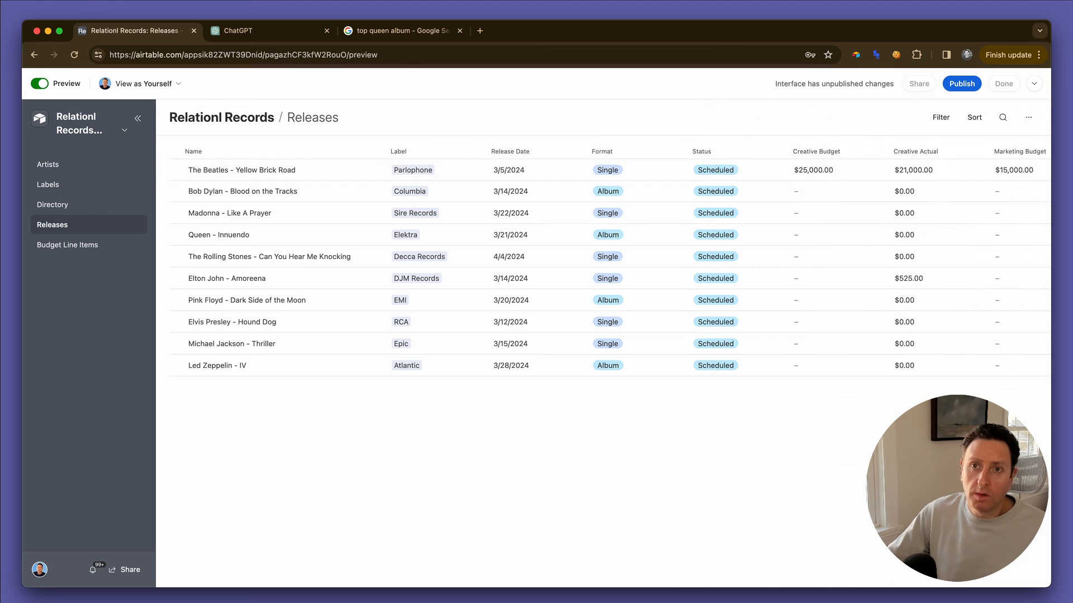
- Return to editing the Releases page and set its filter elements to dropdowns, starting with Artists
{"action": "left_click", "coordinate": [39, 84]}
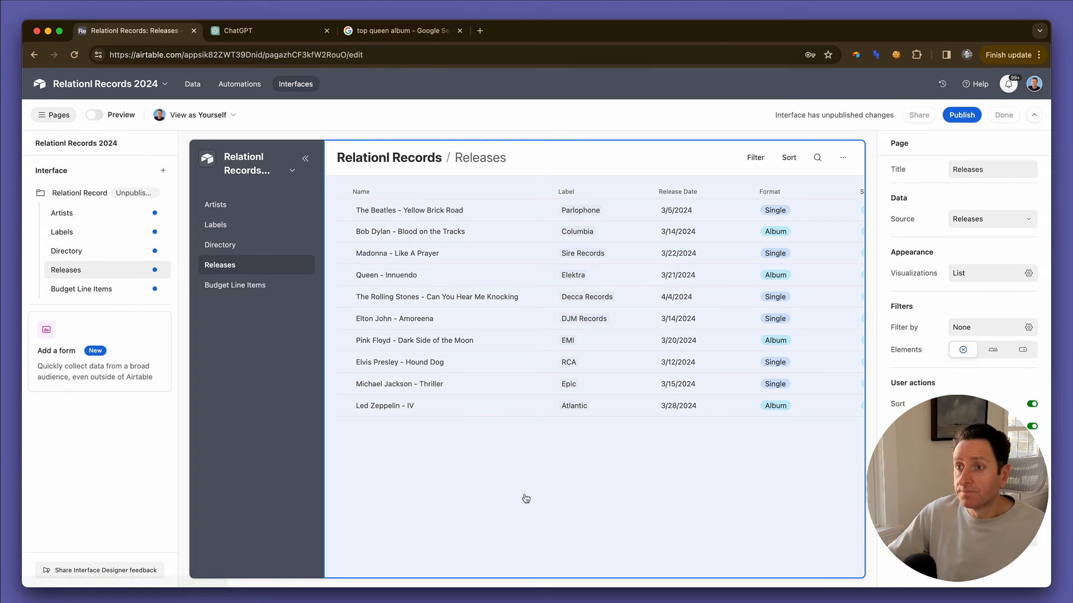
{"action": "left_click", "coordinate": [525, 497]}
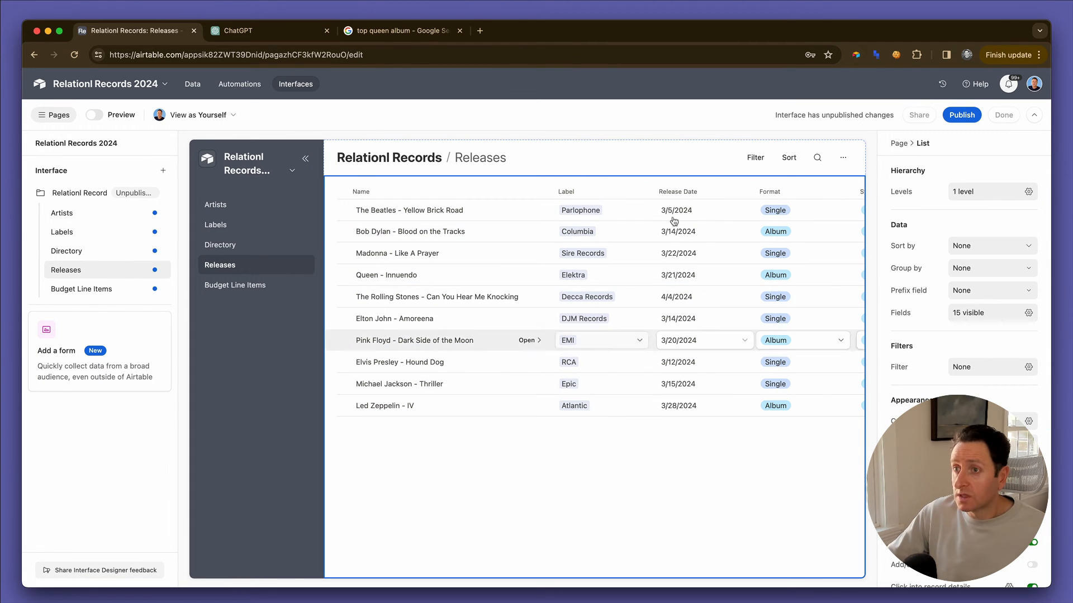
{"action": "left_click", "coordinate": [677, 165]}
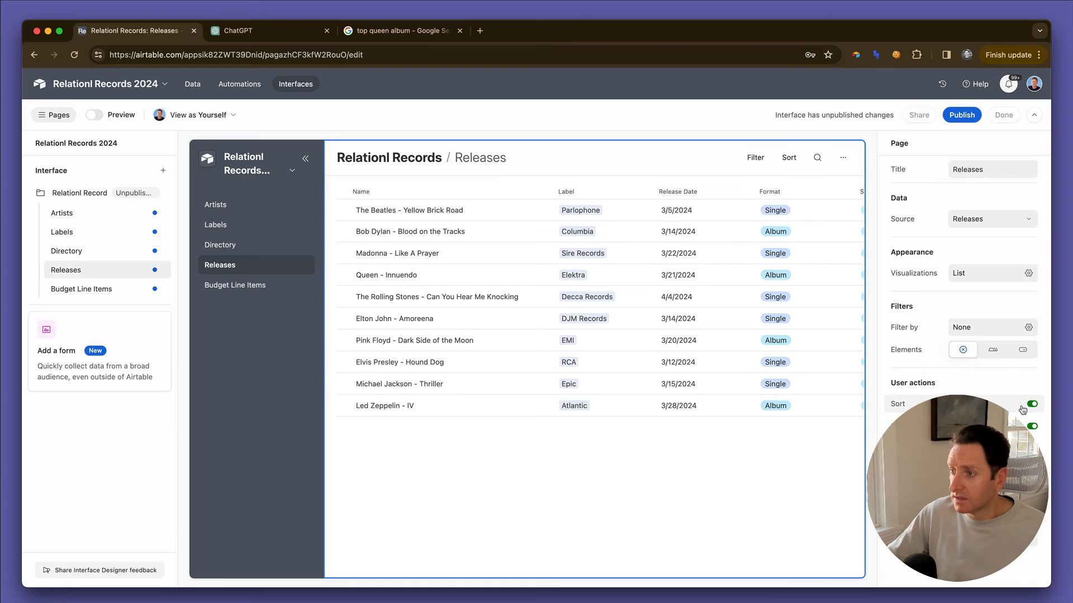
{"action": "left_click", "coordinate": [1022, 350]}
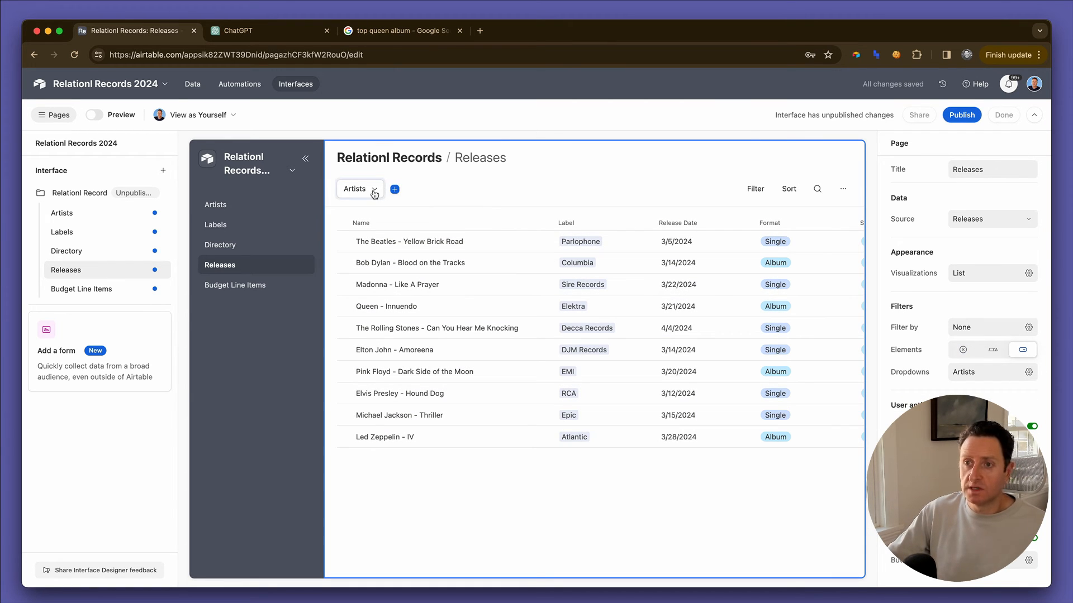
{"action": "left_click", "coordinate": [374, 193]}
- Add Label and Format dropdown filters beside the Artists filter on the Releases page
{"action": "left_click", "coordinate": [394, 190]}
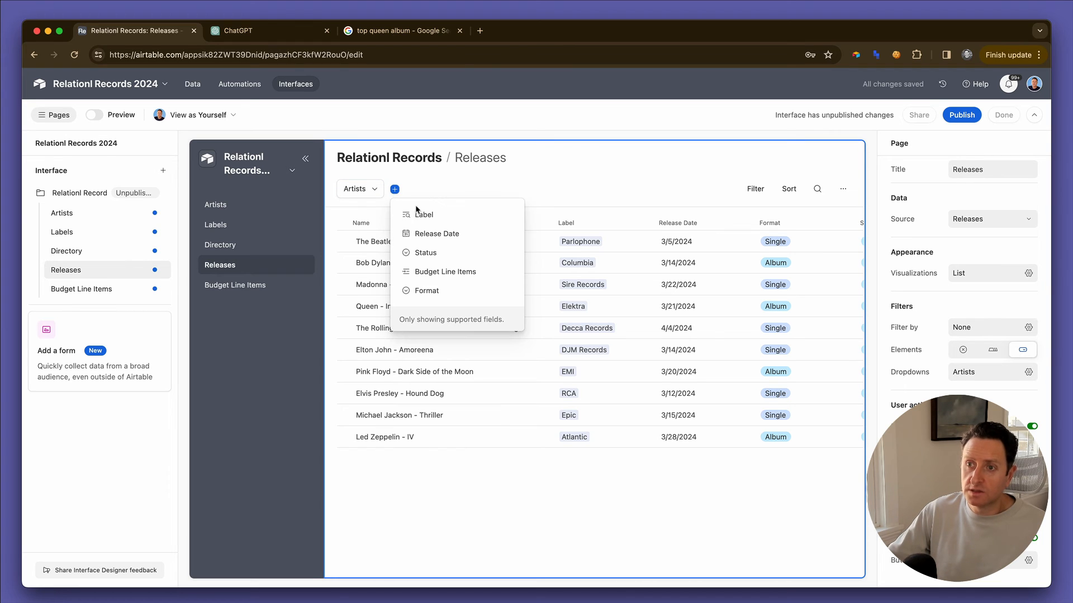
{"action": "left_click", "coordinate": [425, 217]}
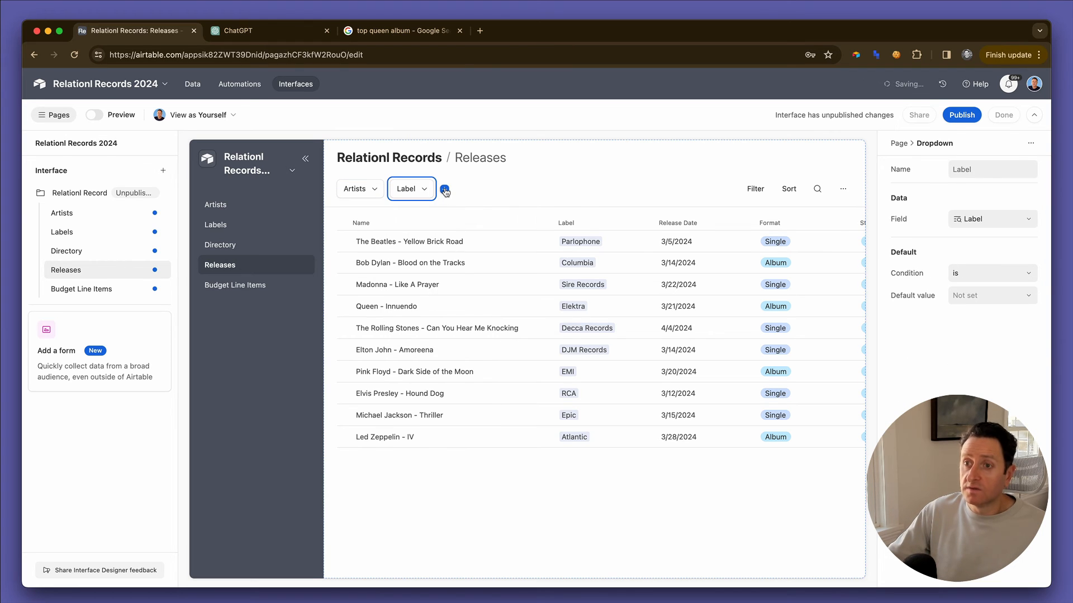
{"action": "left_click", "coordinate": [444, 190]}
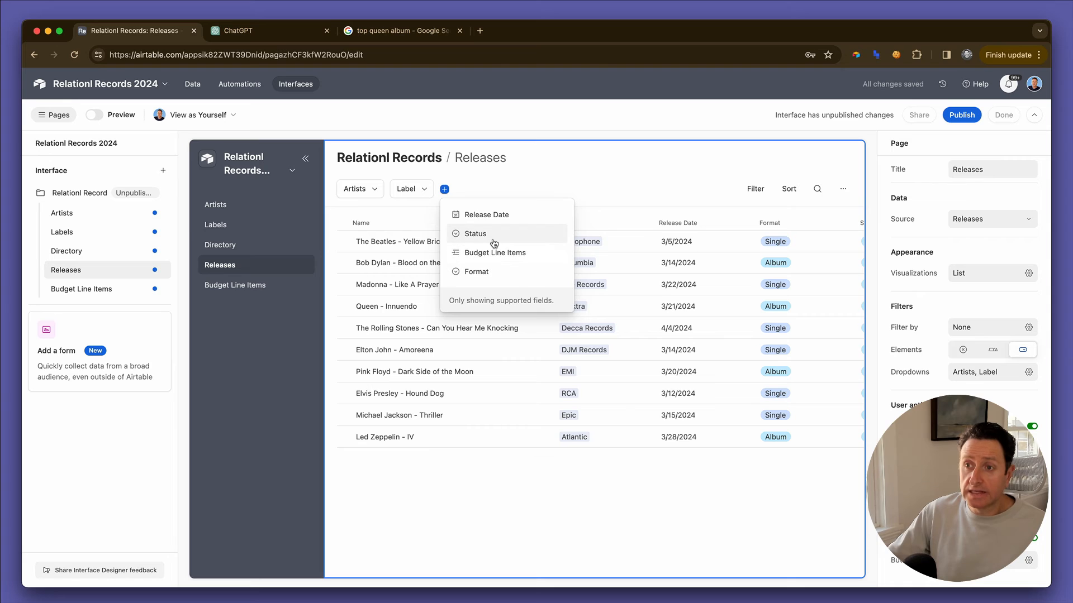
{"action": "left_click", "coordinate": [490, 271]}
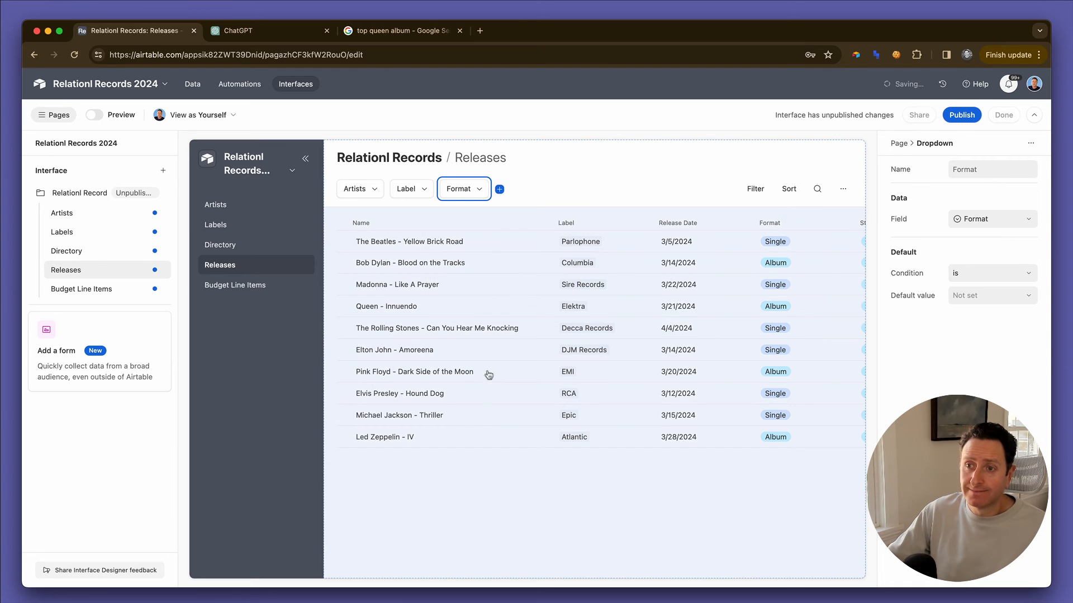
{"action": "left_click", "coordinate": [472, 472]}
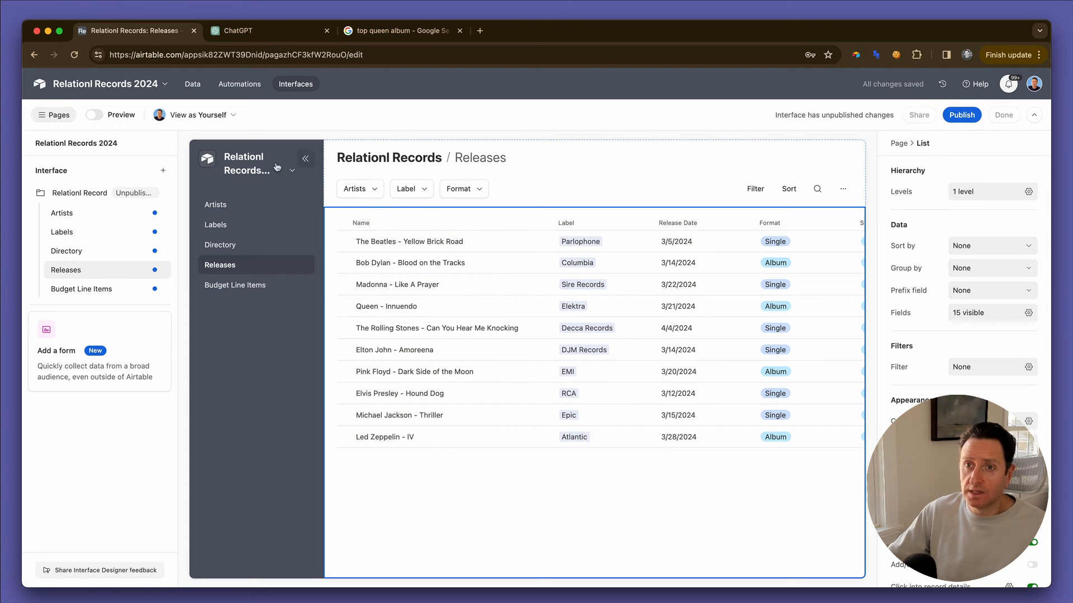
- Preview the Releases page and test the Label filter with Sire Records, clearing the selection again
{"action": "left_click", "coordinate": [100, 117]}
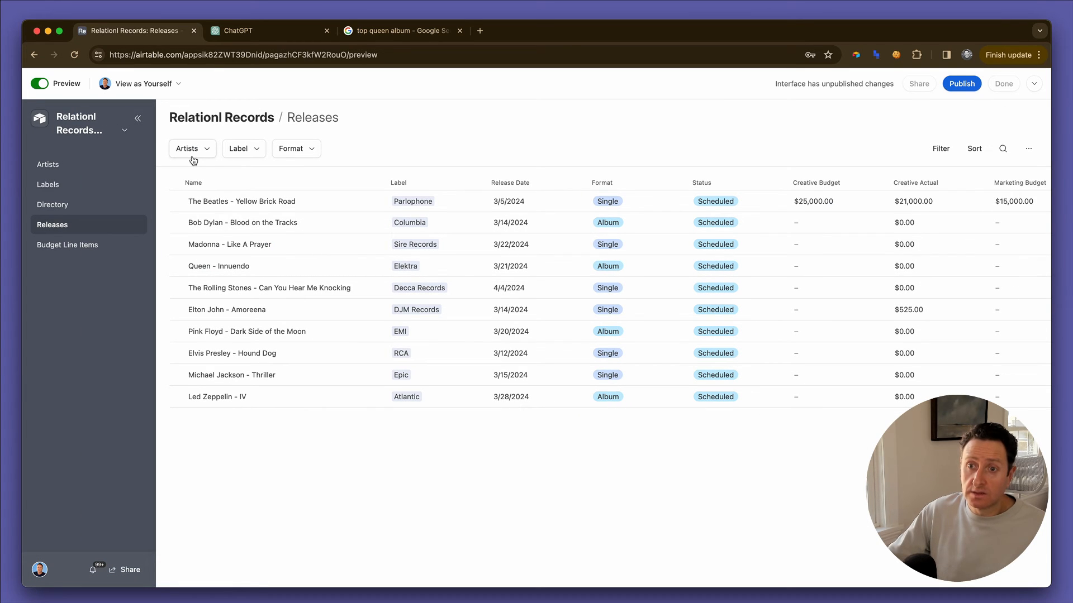
{"action": "left_click", "coordinate": [241, 152]}
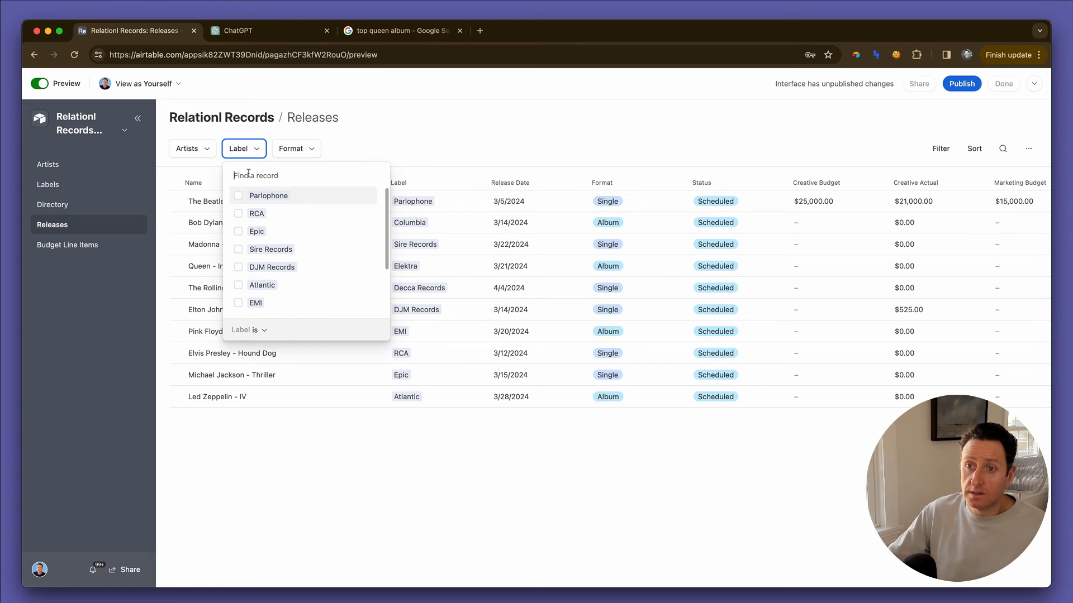
{"action": "left_click", "coordinate": [263, 249]}
{"action": "left_click", "coordinate": [400, 424]}
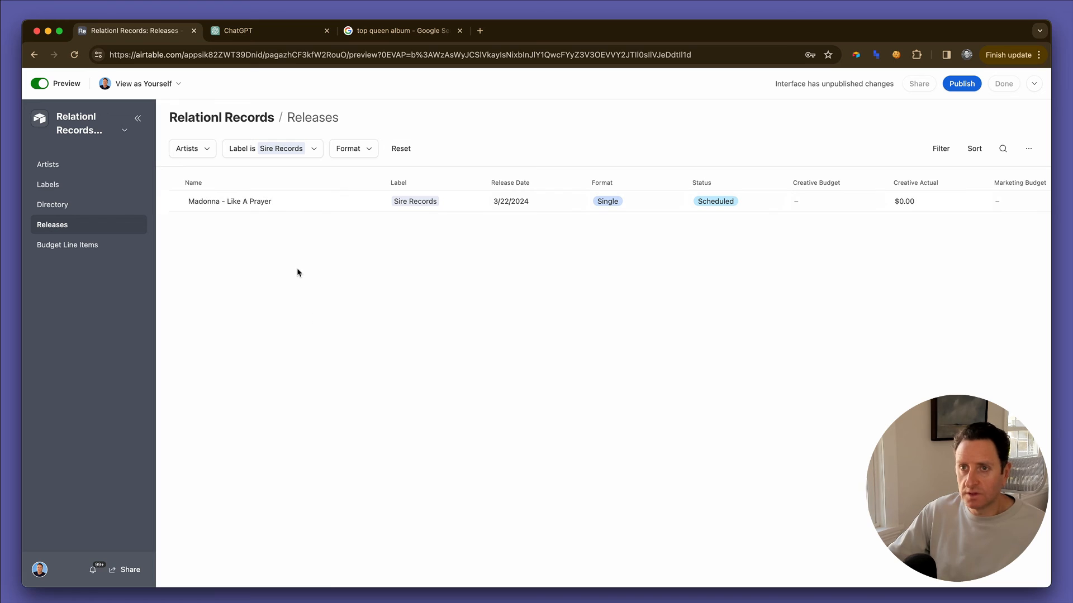
{"action": "left_click", "coordinate": [270, 149]}
{"action": "left_click", "coordinate": [269, 250]}
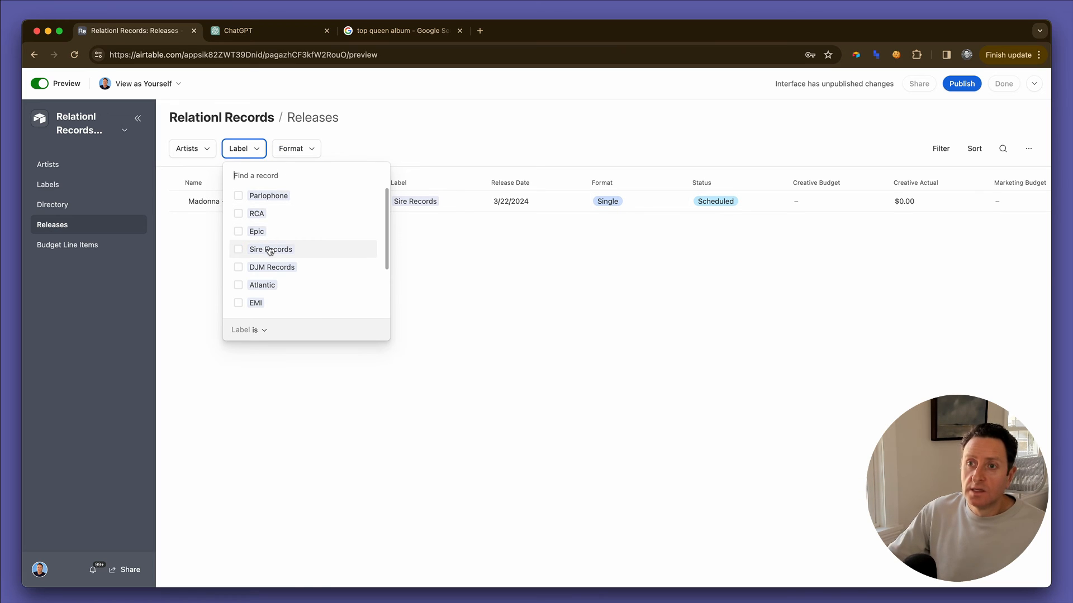
{"action": "left_click", "coordinate": [371, 455]}
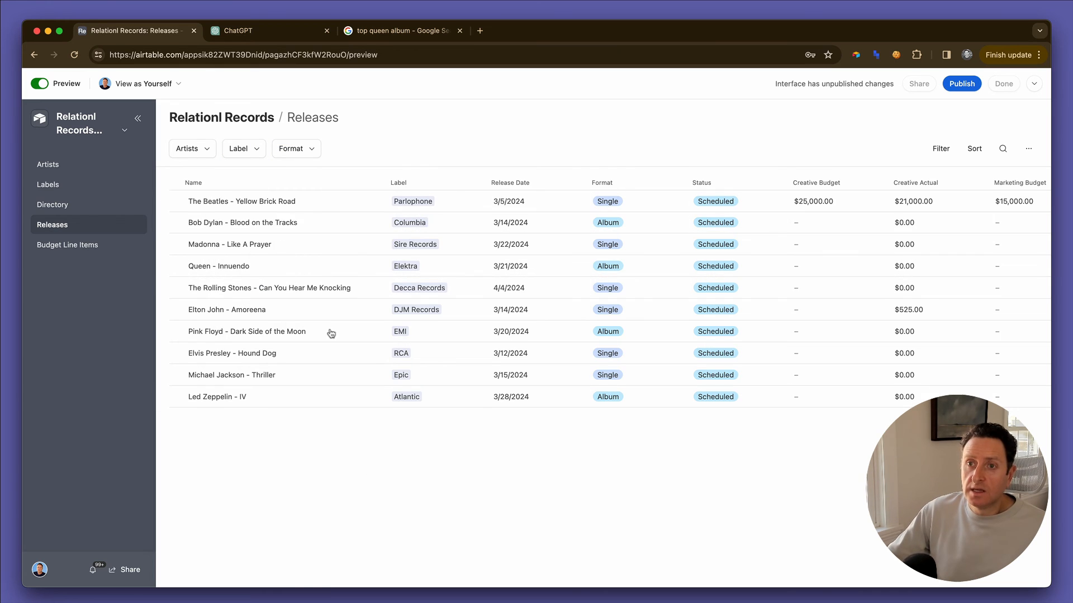
- Filter the releases by format Single combined with label Sire Records, and reset both filters
{"action": "left_click", "coordinate": [306, 148]}
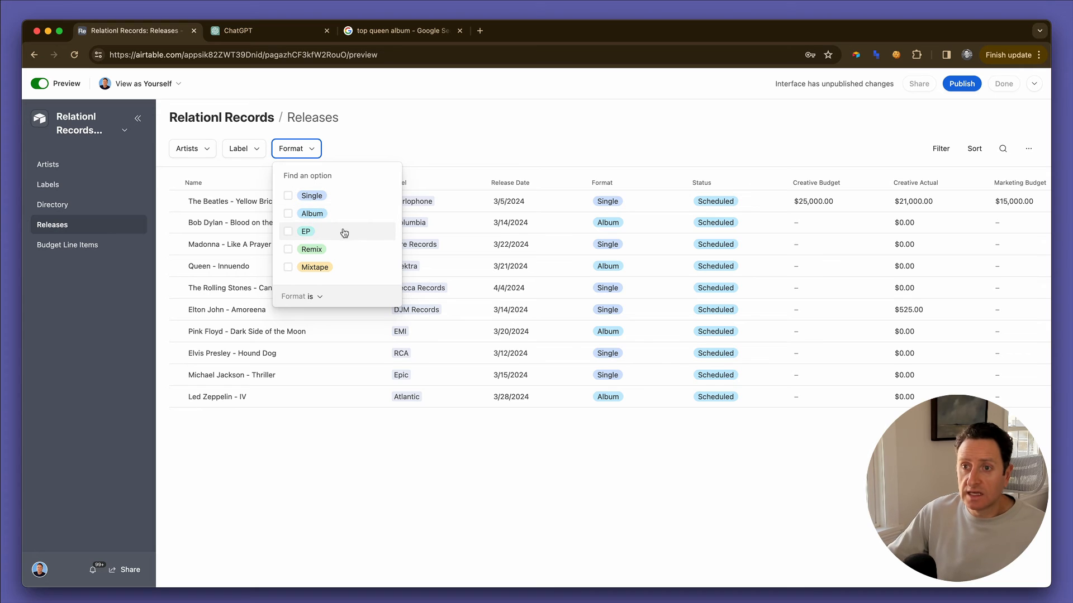
{"action": "left_click", "coordinate": [332, 196]}
{"action": "left_click", "coordinate": [397, 411]}
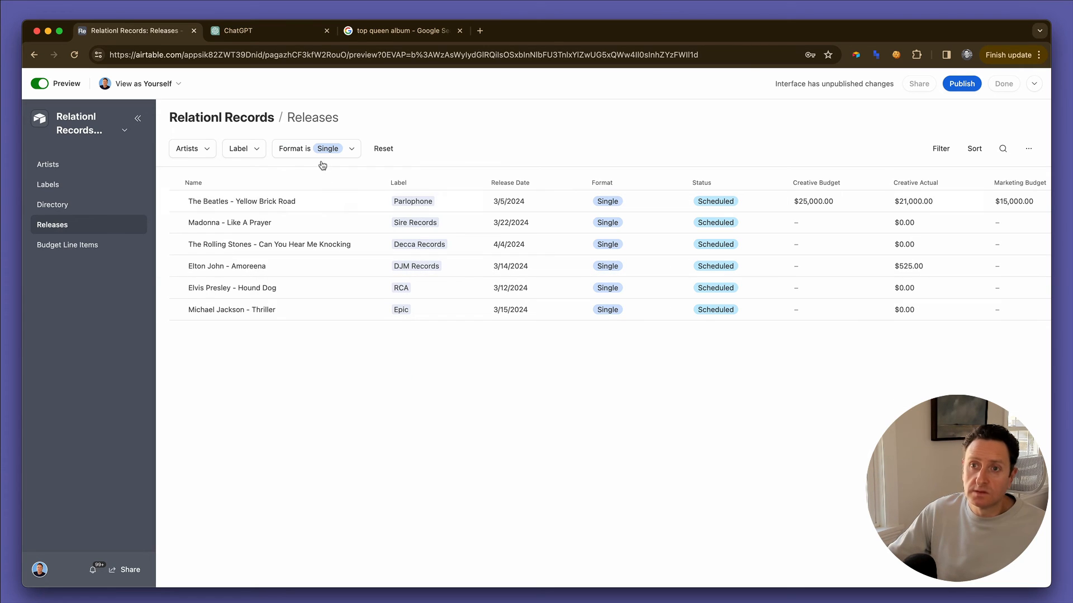
{"action": "left_click", "coordinate": [248, 148]}
{"action": "left_click", "coordinate": [272, 250]}
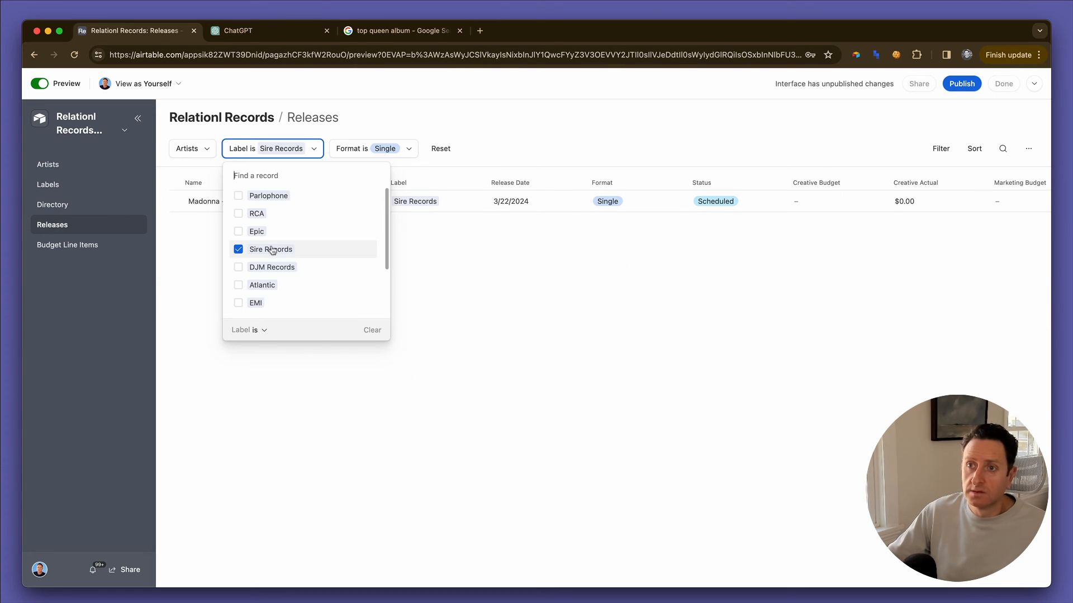
{"action": "left_click", "coordinate": [339, 417]}
{"action": "left_click", "coordinate": [445, 148]}
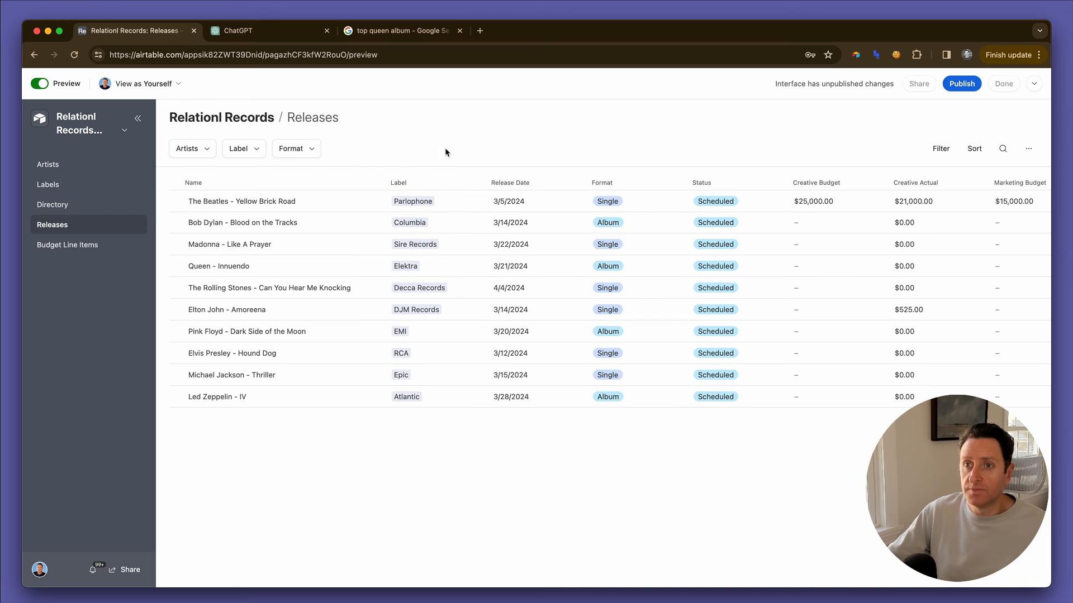
- Review the budgets and grouped line items of The Beatles - Yellow Brick Road on the Budget Line Items page
{"action": "left_click", "coordinate": [86, 245]}
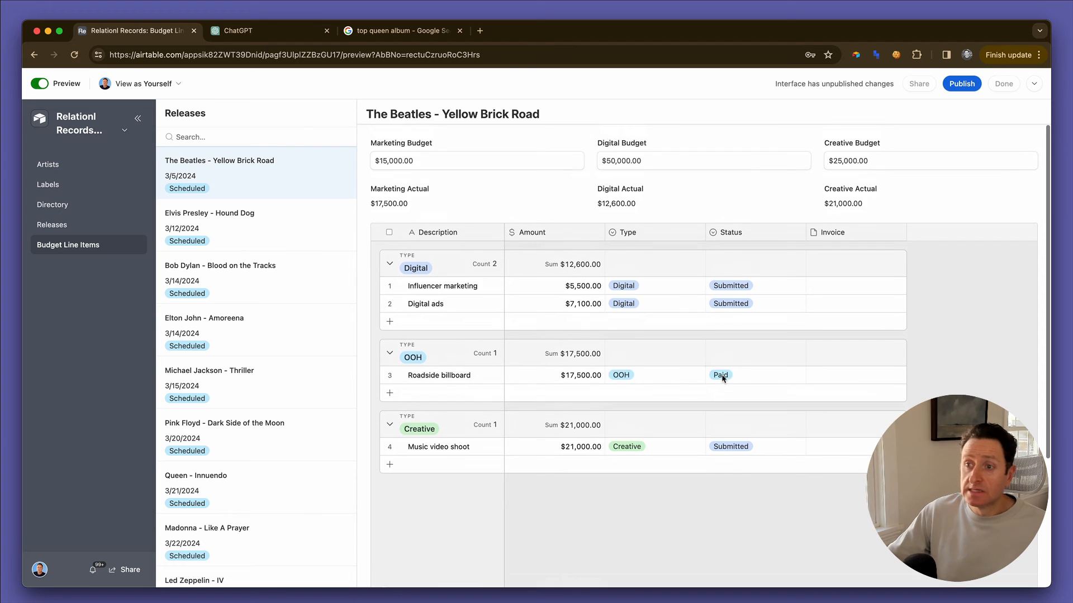
{"action": "scroll", "coordinate": [724, 380], "scroll_direction": "down", "scroll_amount": 3}
{"action": "scroll", "coordinate": [722, 379], "scroll_direction": "up", "scroll_amount": 3}
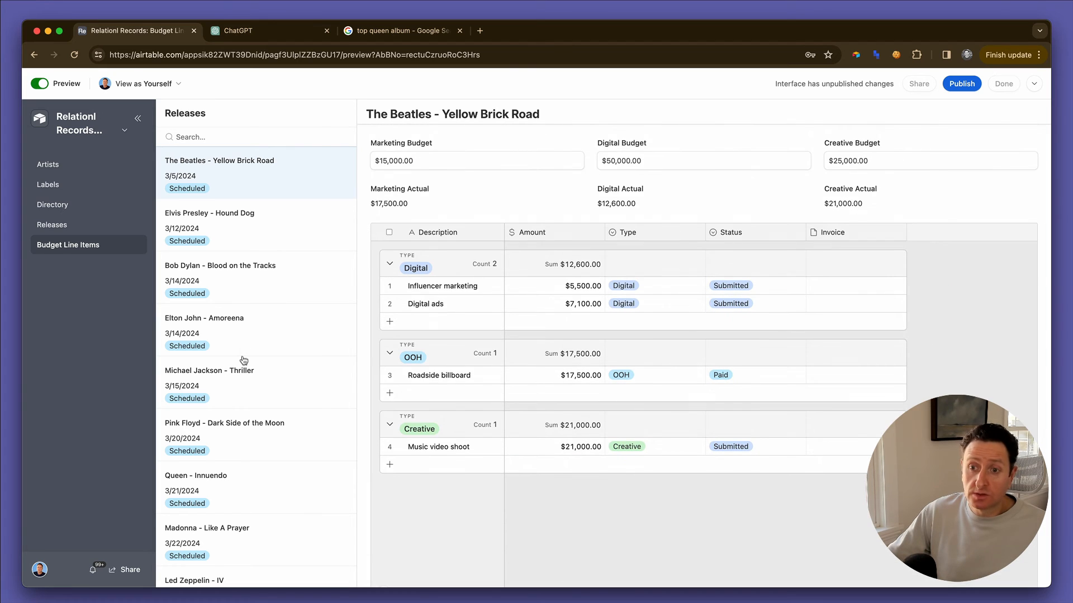
- Add a budget line item to Pink Floyd - Dark Side of the Moon and set its Type to Press
{"action": "left_click", "coordinate": [250, 434]}
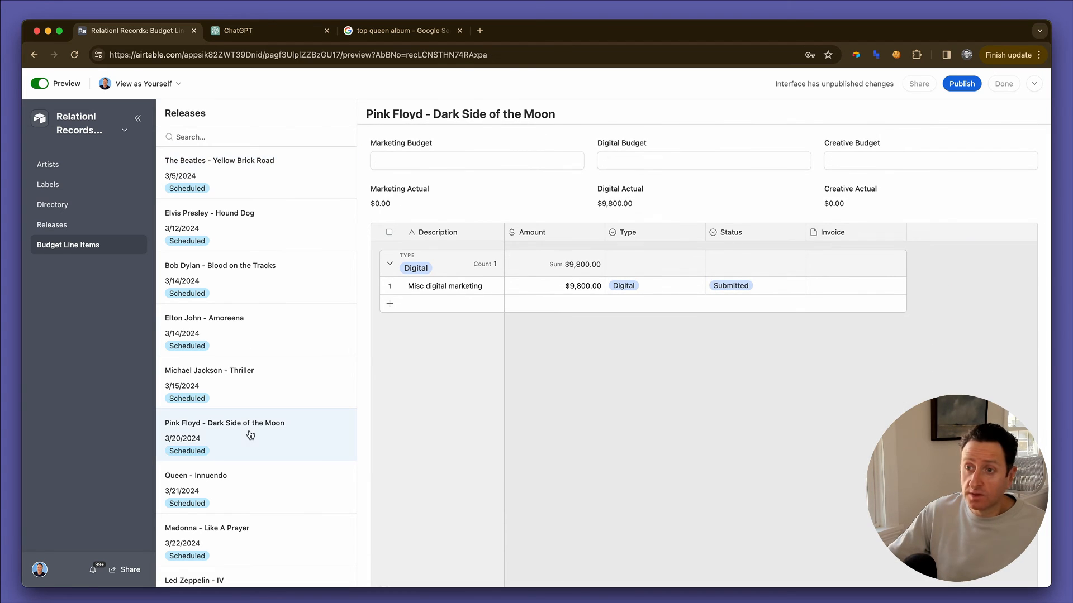
{"action": "left_click", "coordinate": [553, 302]}
{"action": "left_click", "coordinate": [537, 303]}
{"action": "left_click", "coordinate": [618, 305]}
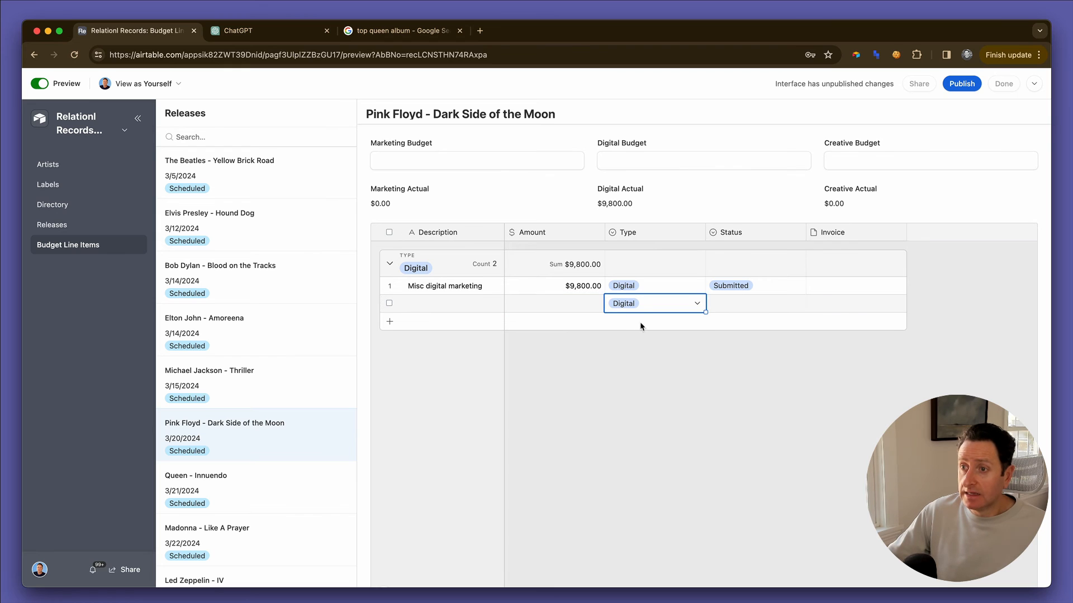
{"action": "left_click", "coordinate": [642, 303]}
{"action": "left_click", "coordinate": [646, 403]}
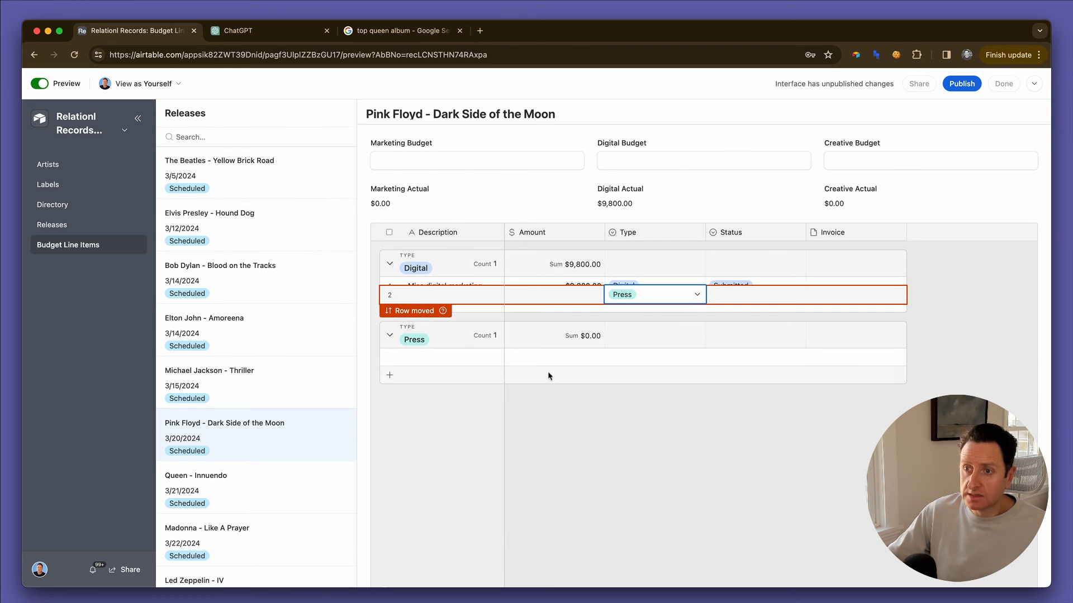
- Enter the description "Indie publicist" and an amount of 7500 for the new Press line item
{"action": "left_click", "coordinate": [468, 361]}
{"action": "type", "text": "Indie publicist"}
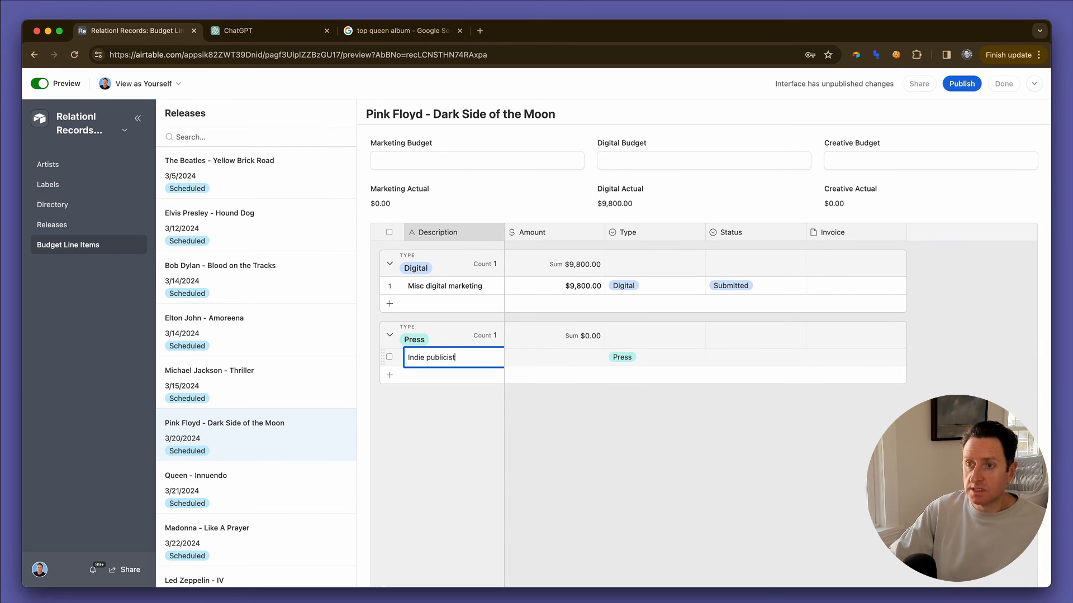
{"action": "left_click", "coordinate": [550, 364]}
{"action": "type", "text": "78"}
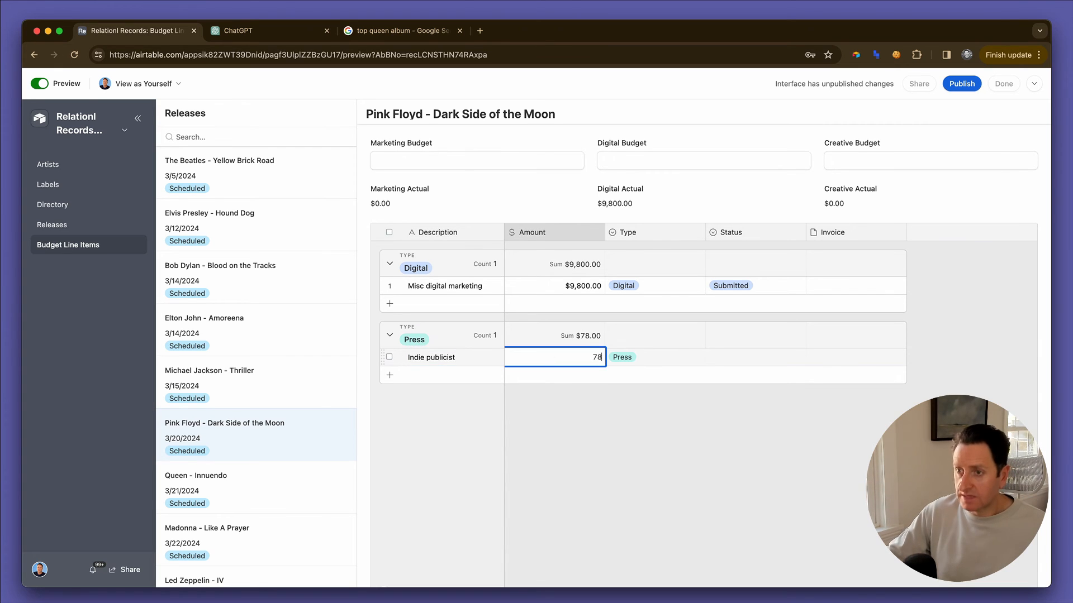
{"action": "key", "text": "BackSpace"}
{"action": "type", "text": "500"}
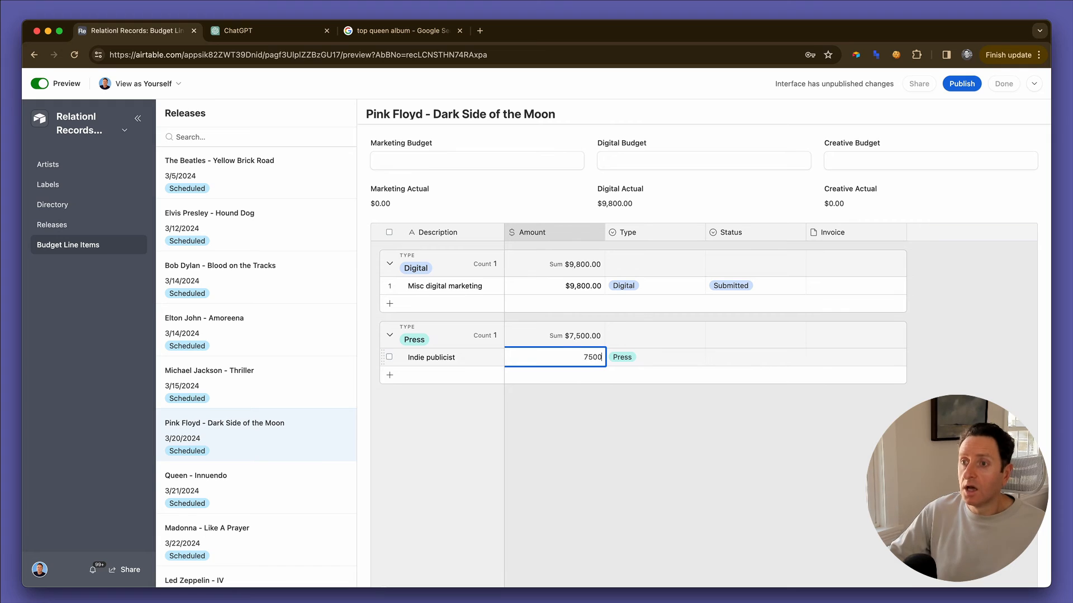
- Set the Indie publicist line item's Status to Paid and leave its Invoice cell empty
{"action": "left_click", "coordinate": [623, 419]}
{"action": "left_click", "coordinate": [754, 357]}
{"action": "left_click", "coordinate": [754, 358]}
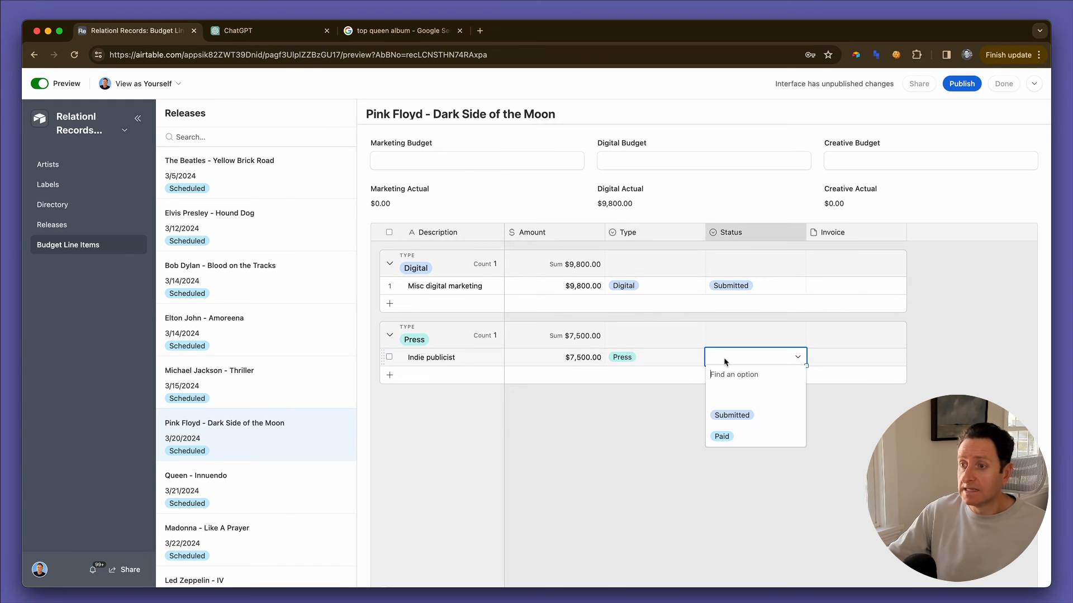
{"action": "left_click", "coordinate": [768, 431]}
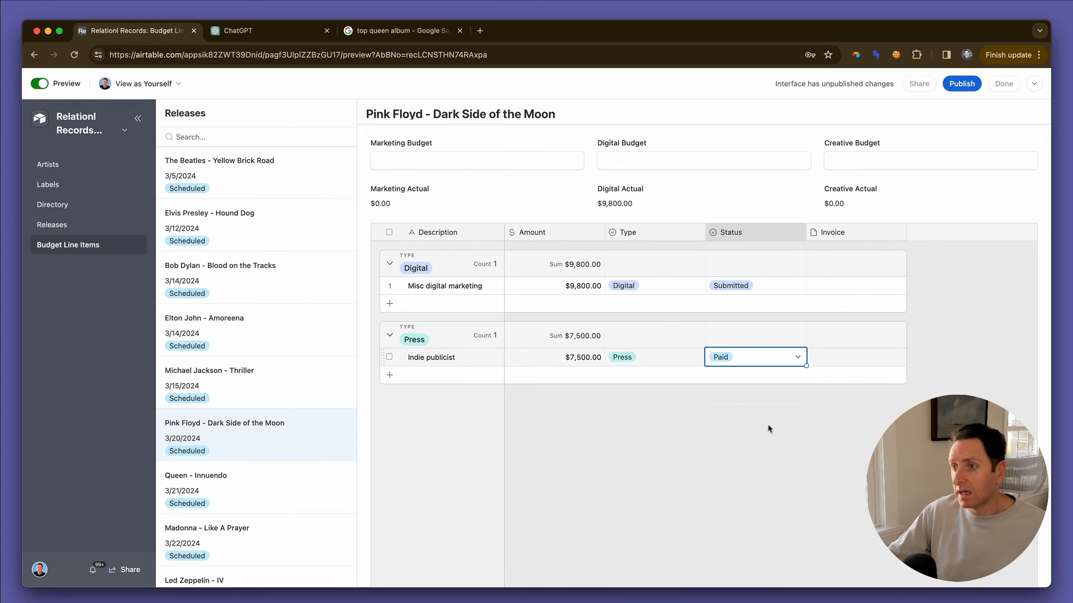
{"action": "left_click", "coordinate": [842, 366]}
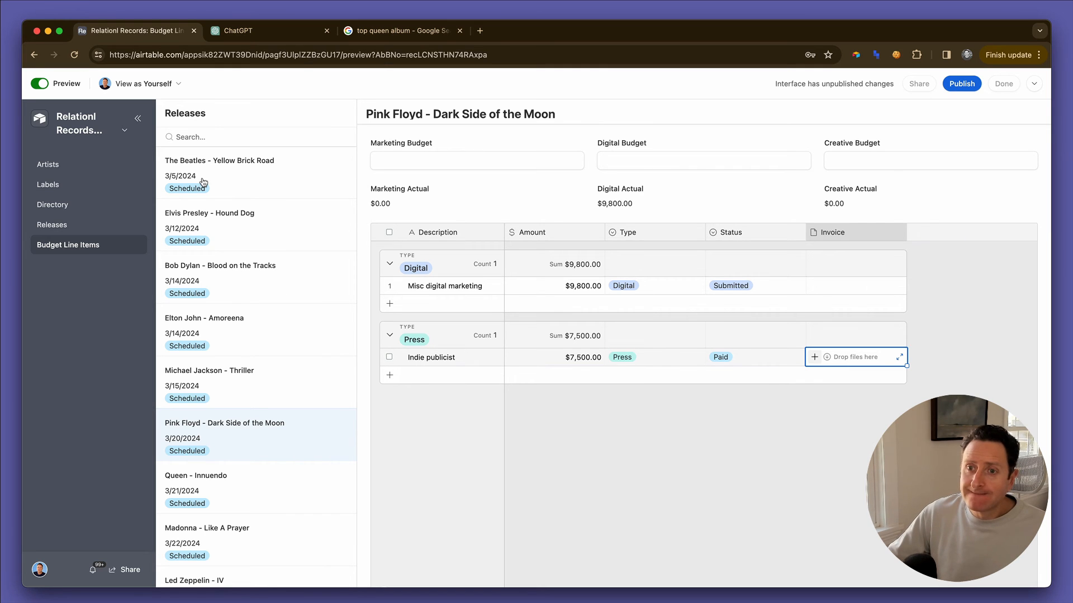
{"action": "scroll", "coordinate": [309, 309], "scroll_direction": "down", "scroll_amount": 2}
{"action": "scroll", "coordinate": [309, 309], "scroll_direction": "up", "scroll_amount": 3}
{"action": "left_click", "coordinate": [606, 431]}
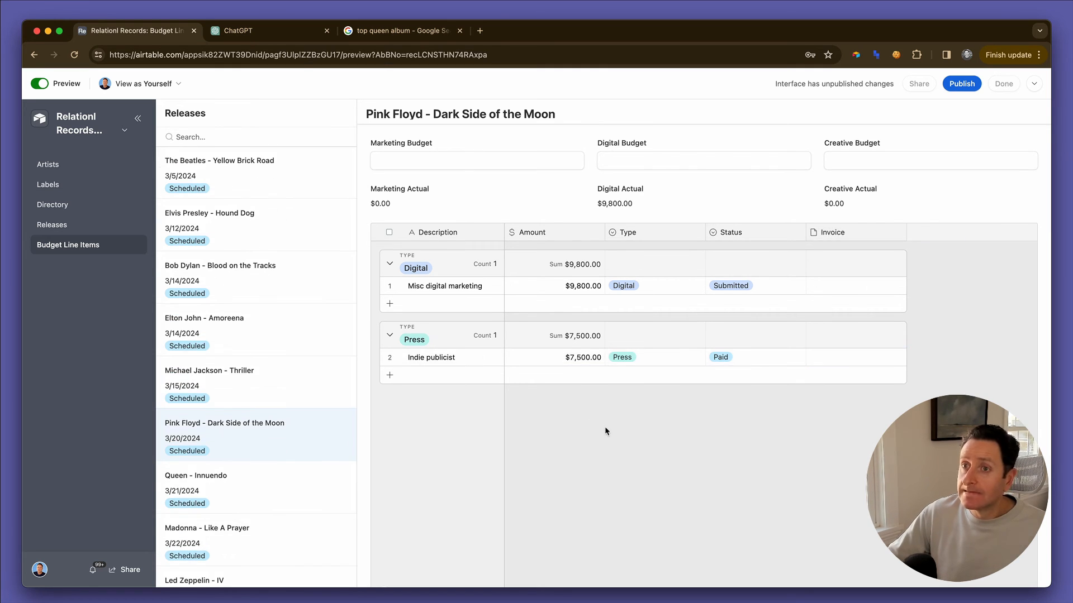
- Open the Artists page and leave preview mode to edit the interface
{"action": "left_click", "coordinate": [67, 225]}
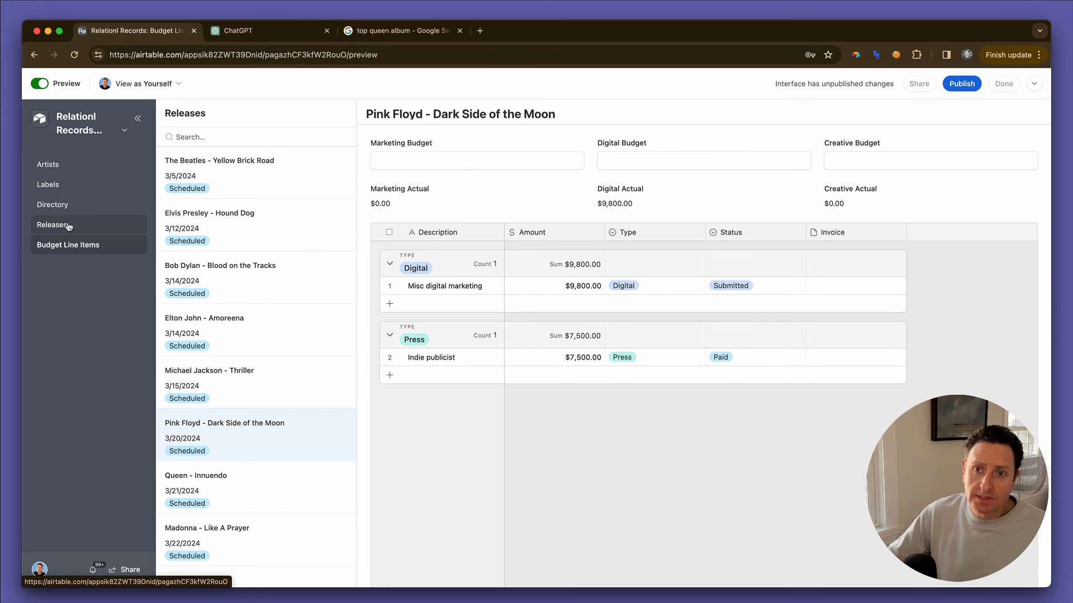
{"action": "left_click", "coordinate": [63, 167]}
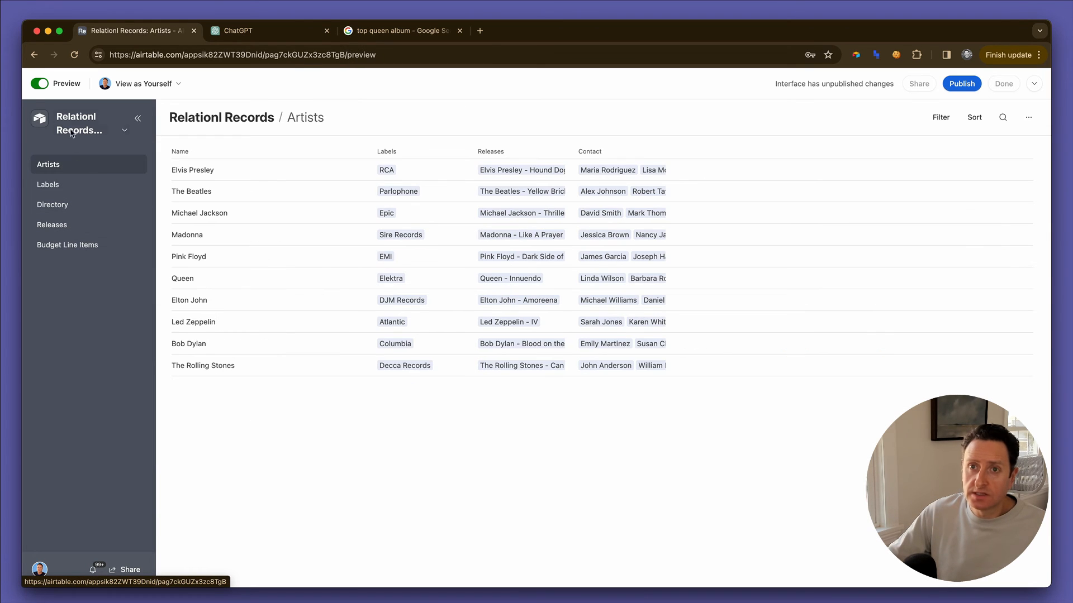
{"action": "left_click", "coordinate": [41, 84]}
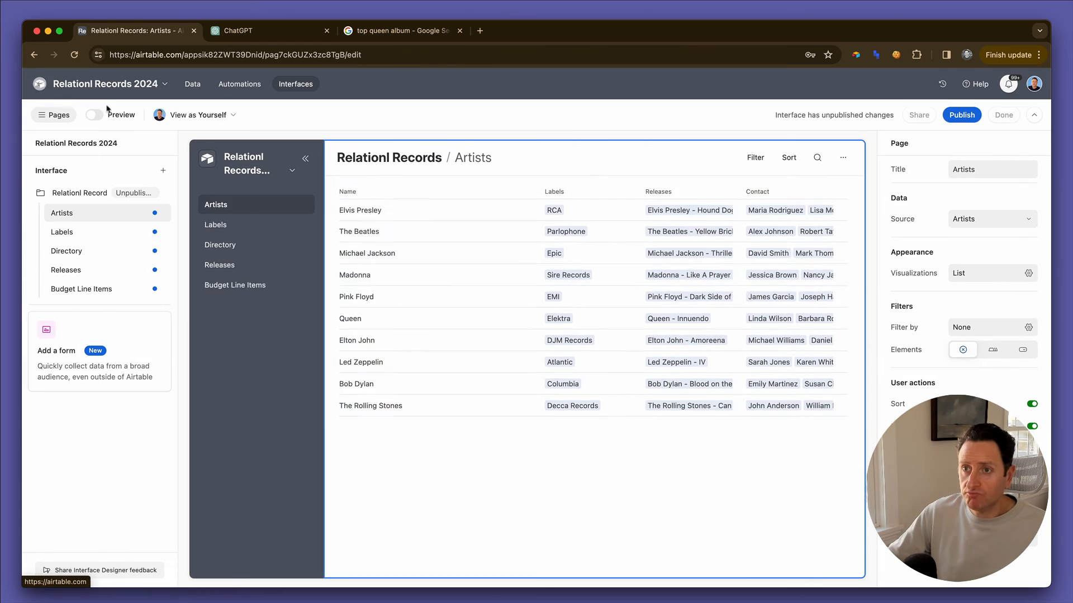
- Hide the Releases and Contact fields in the Artists list and sort it by Name
{"action": "left_click", "coordinate": [524, 427]}
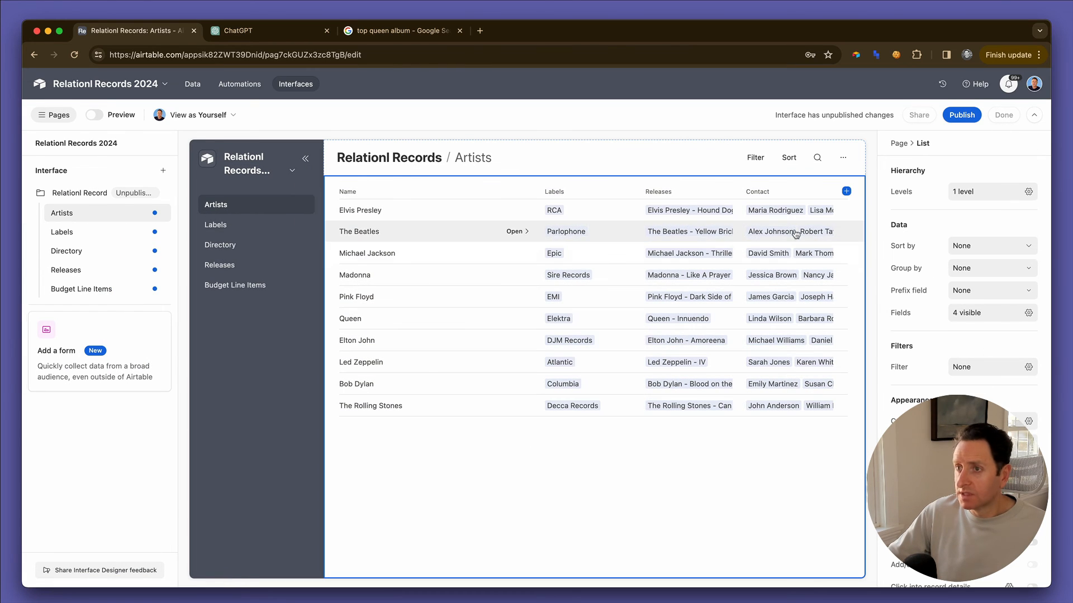
{"action": "left_click", "coordinate": [1028, 313]}
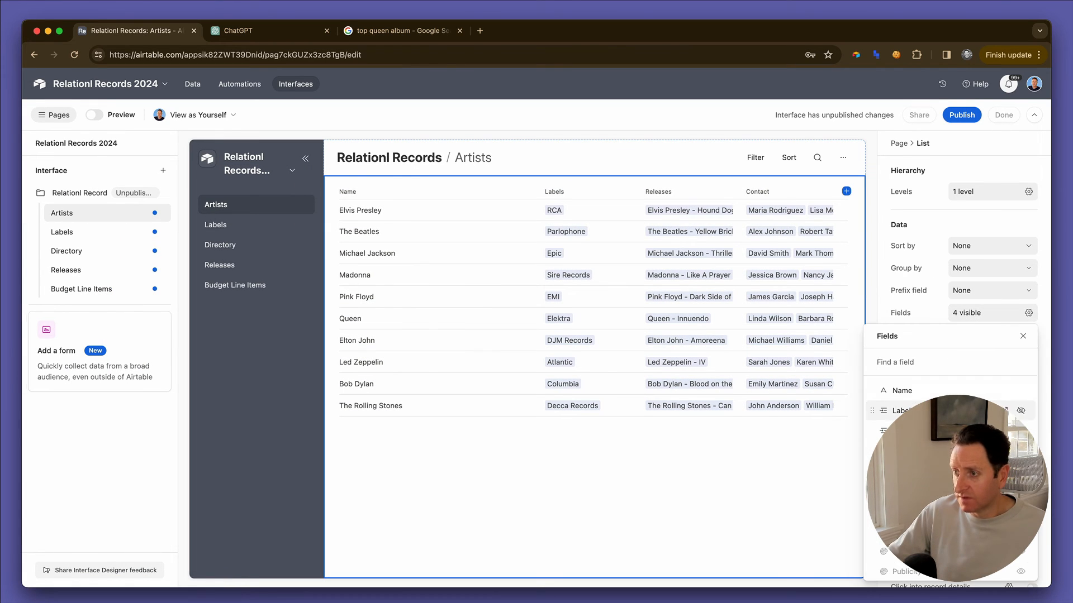
{"action": "left_click", "coordinate": [1020, 431]}
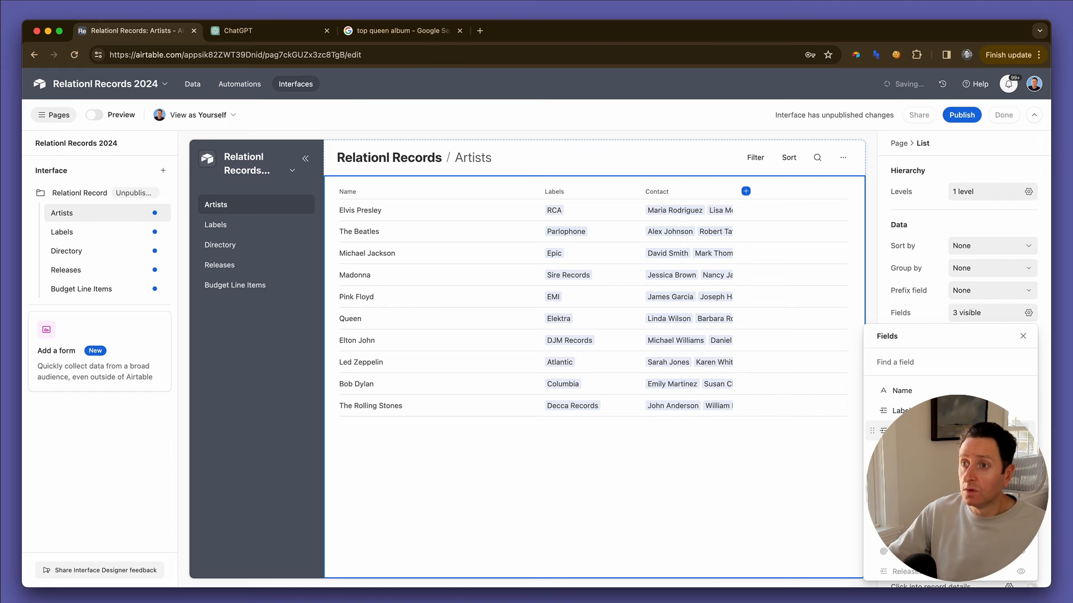
{"action": "left_click", "coordinate": [1020, 431]}
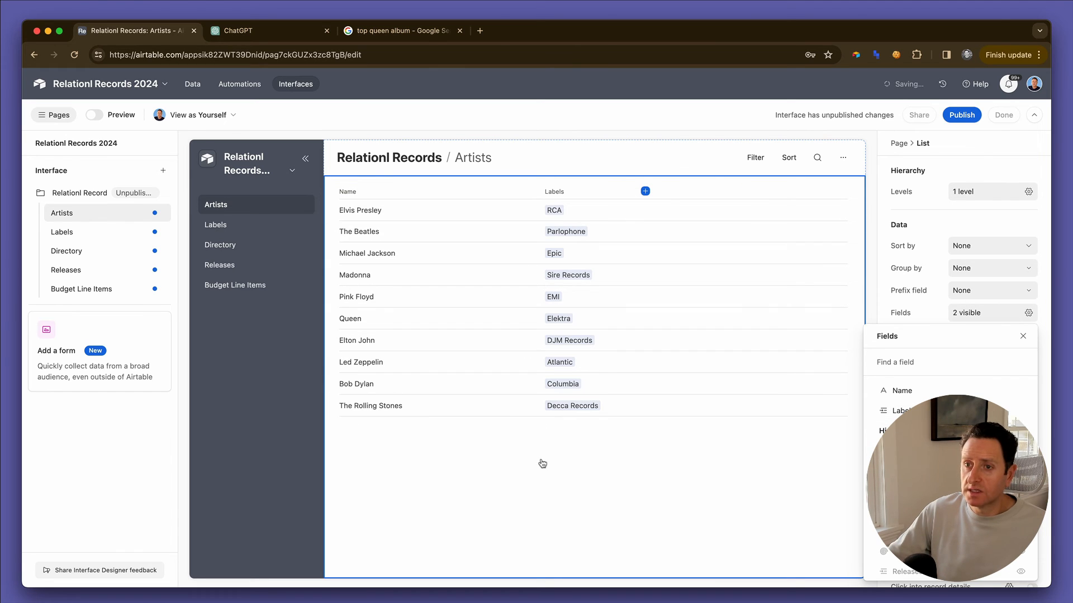
{"action": "left_click", "coordinate": [975, 246]}
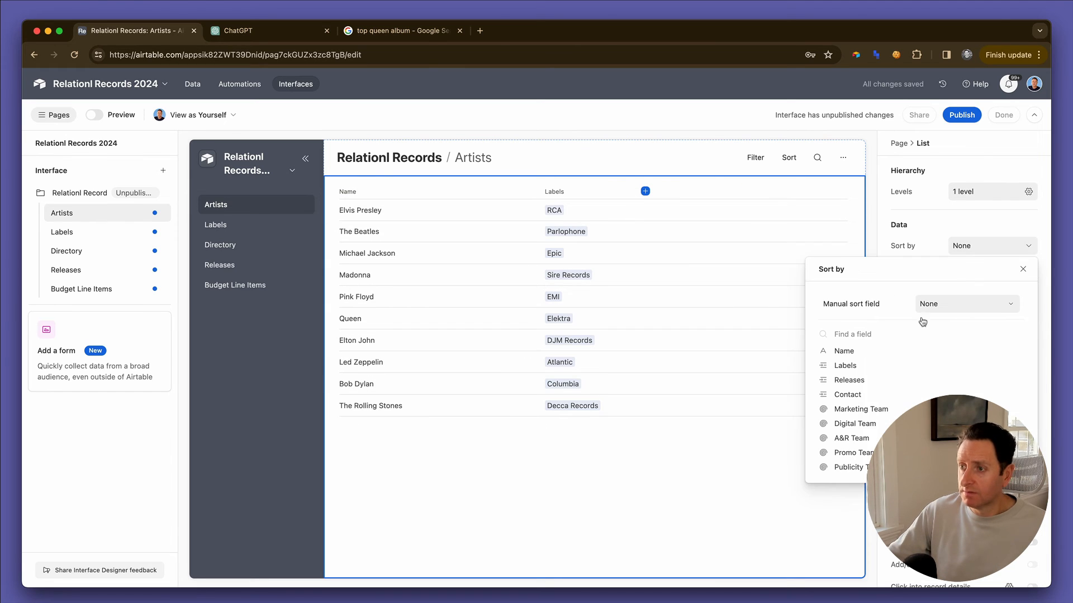
{"action": "left_click", "coordinate": [866, 352]}
{"action": "left_click", "coordinate": [494, 462]}
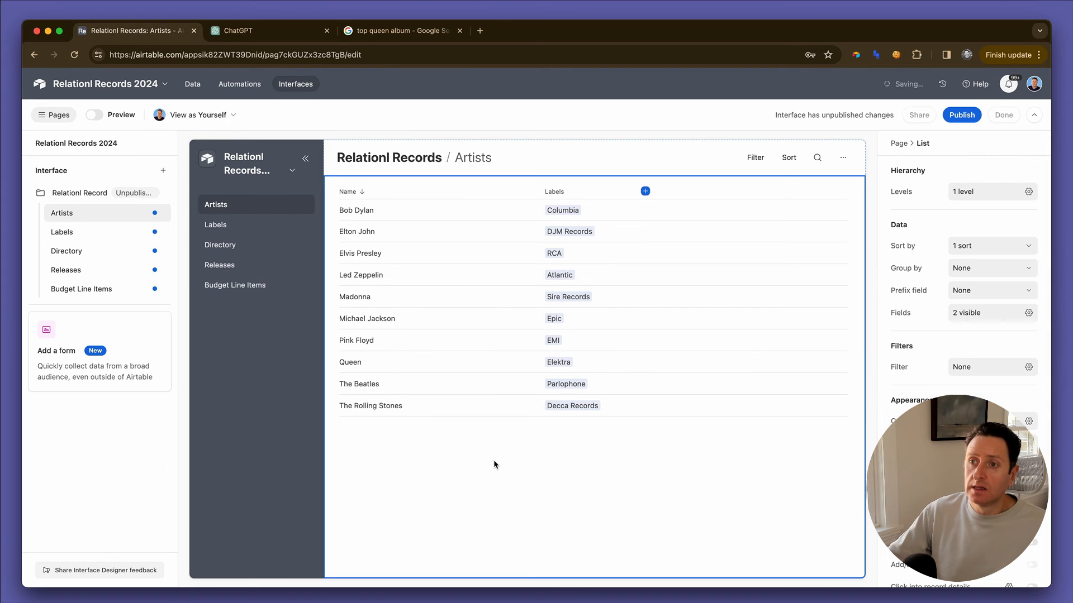
- Allow opening record details from the Artists list, and display the detail page's Labels field as compact tags instead of cards
{"action": "left_click", "coordinate": [511, 210]}
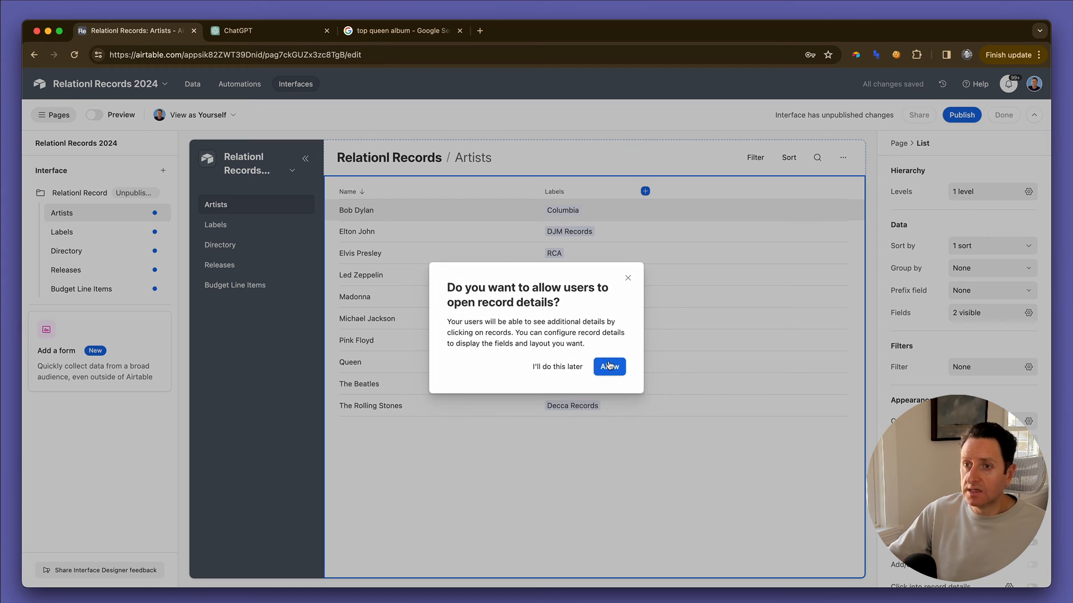
{"action": "left_click", "coordinate": [610, 366]}
{"action": "left_click", "coordinate": [551, 256]}
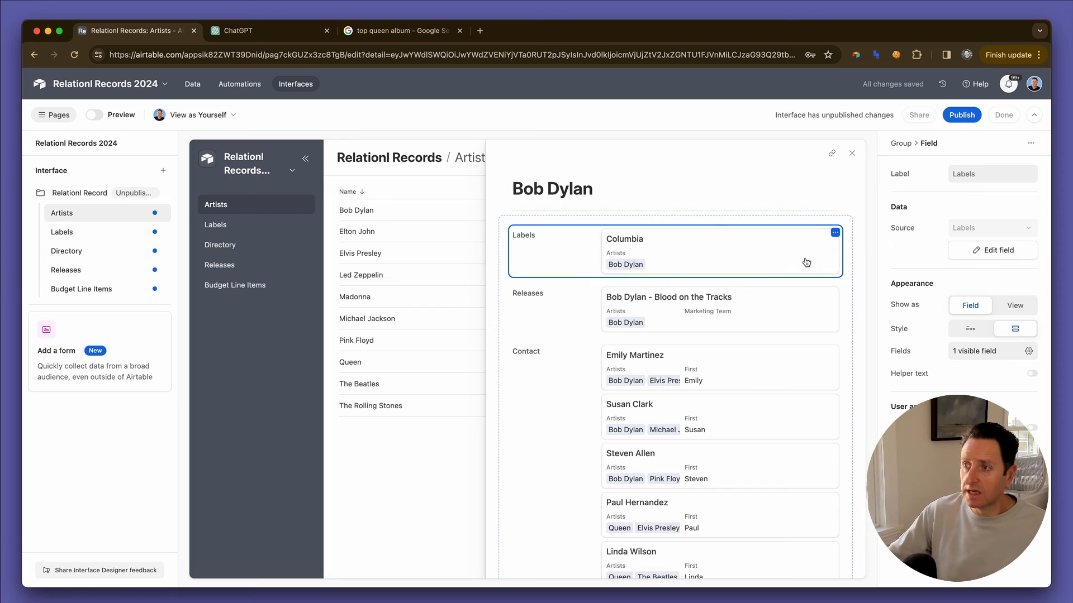
{"action": "left_click", "coordinate": [969, 329]}
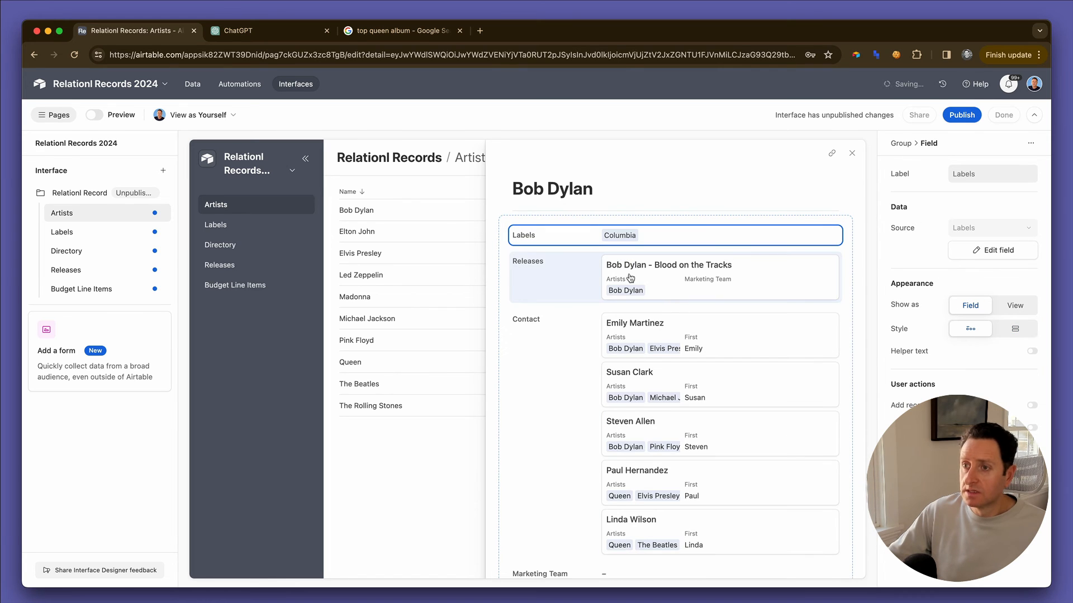
- Show Releases as a view on the artist detail page, hiding Marketing Team and displaying Release Date and Status
{"action": "left_click", "coordinate": [554, 274]}
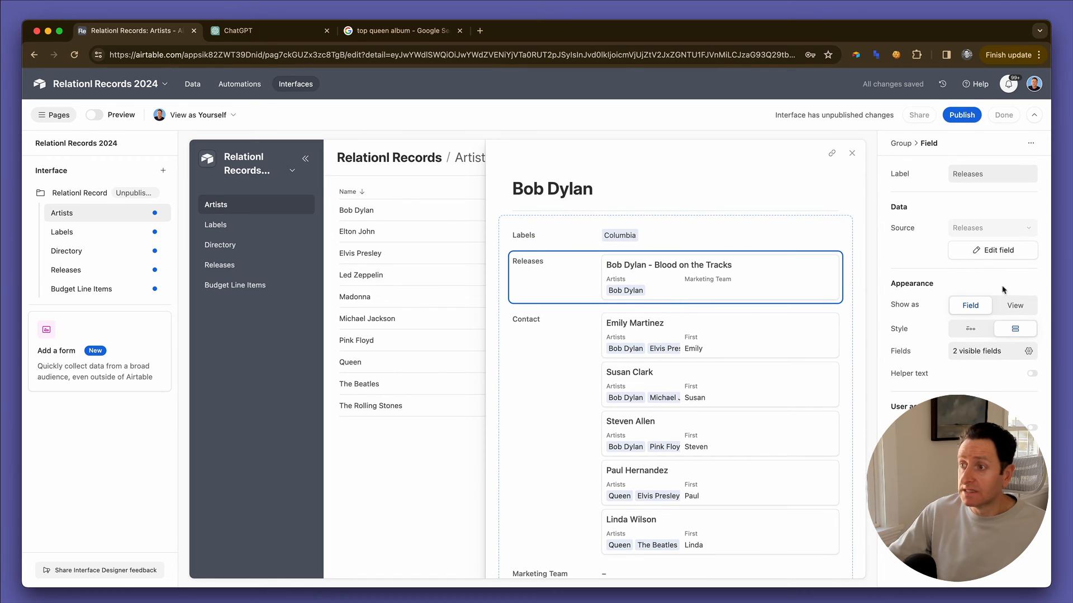
{"action": "left_click", "coordinate": [1018, 306]}
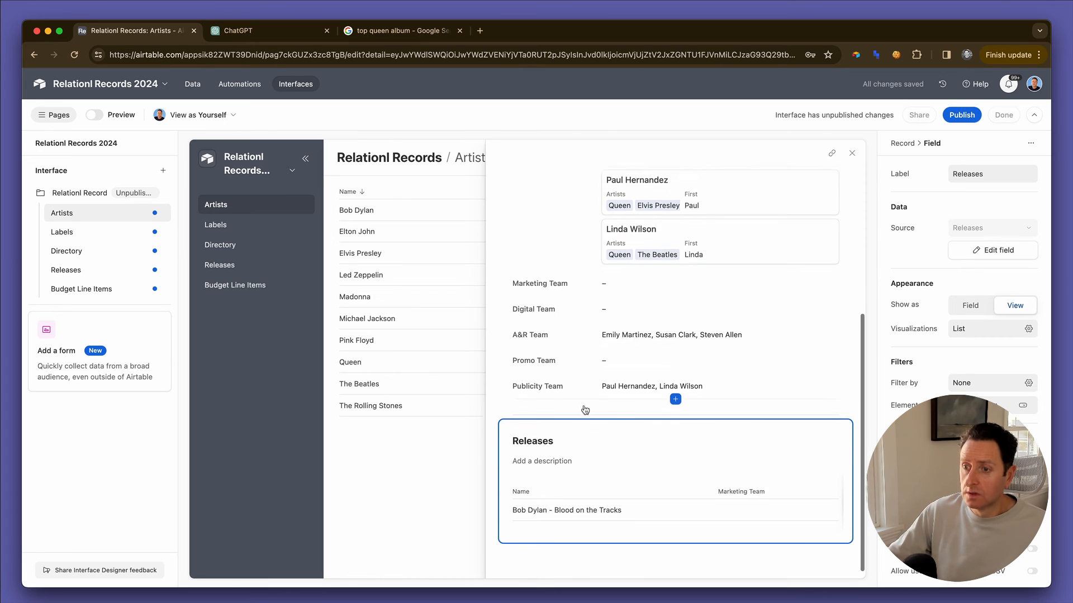
{"action": "left_click", "coordinate": [689, 464]}
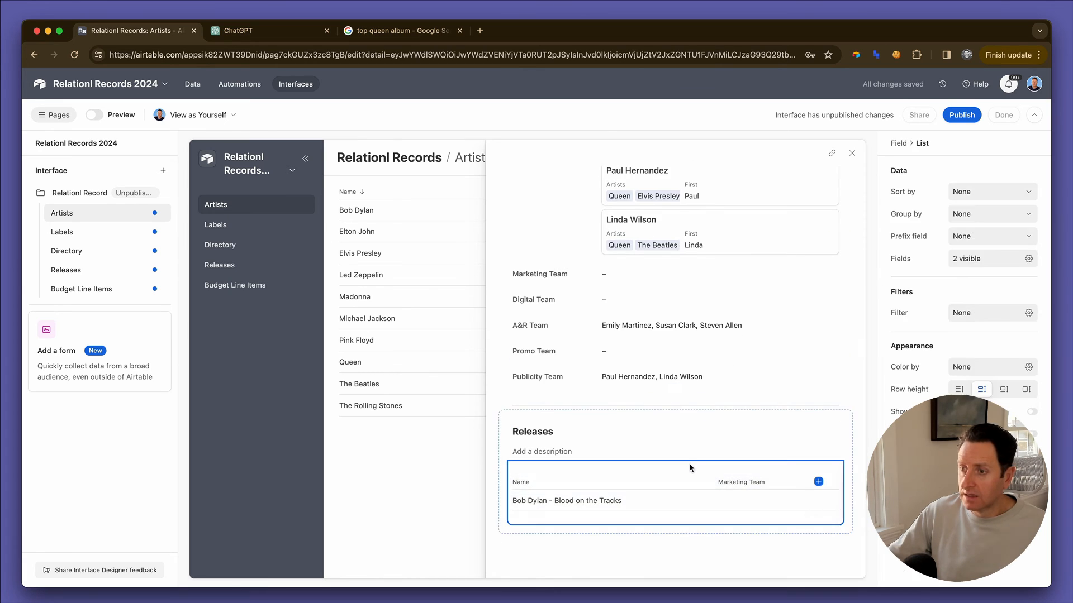
{"action": "left_click", "coordinate": [989, 260]}
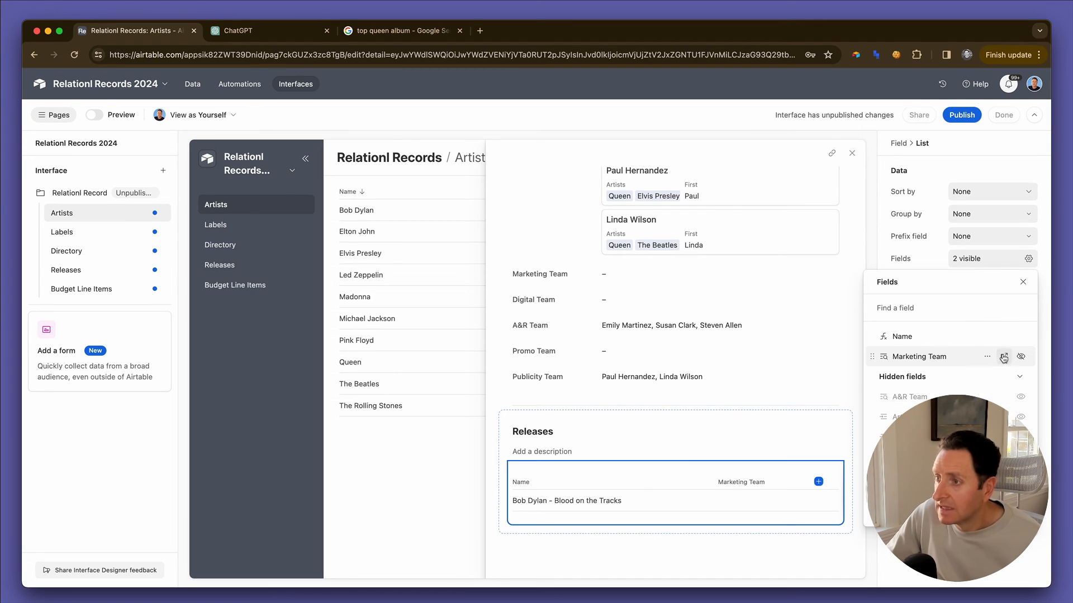
{"action": "left_click", "coordinate": [1021, 357]}
{"action": "scroll", "coordinate": [950, 391], "scroll_direction": "down", "scroll_amount": 5}
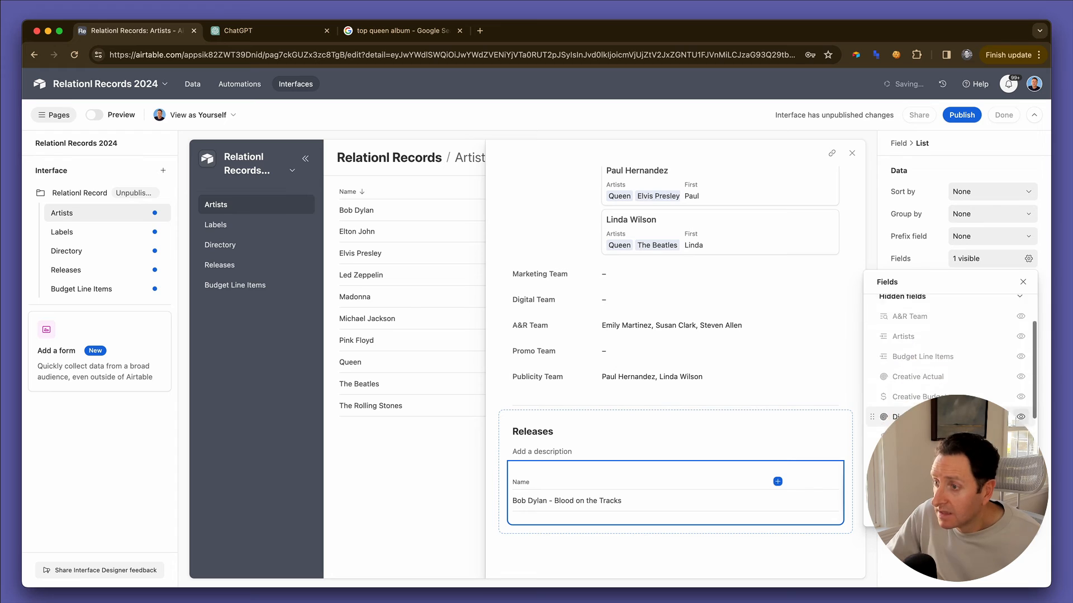
{"action": "scroll", "coordinate": [1021, 437], "scroll_direction": "down", "scroll_amount": 3}
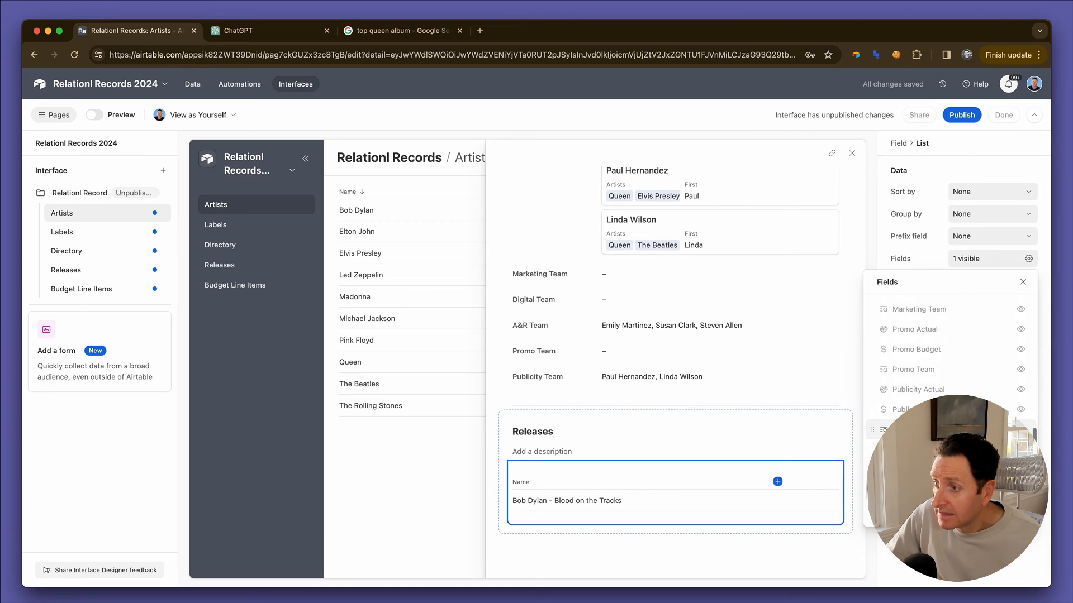
{"action": "left_click", "coordinate": [1021, 450]}
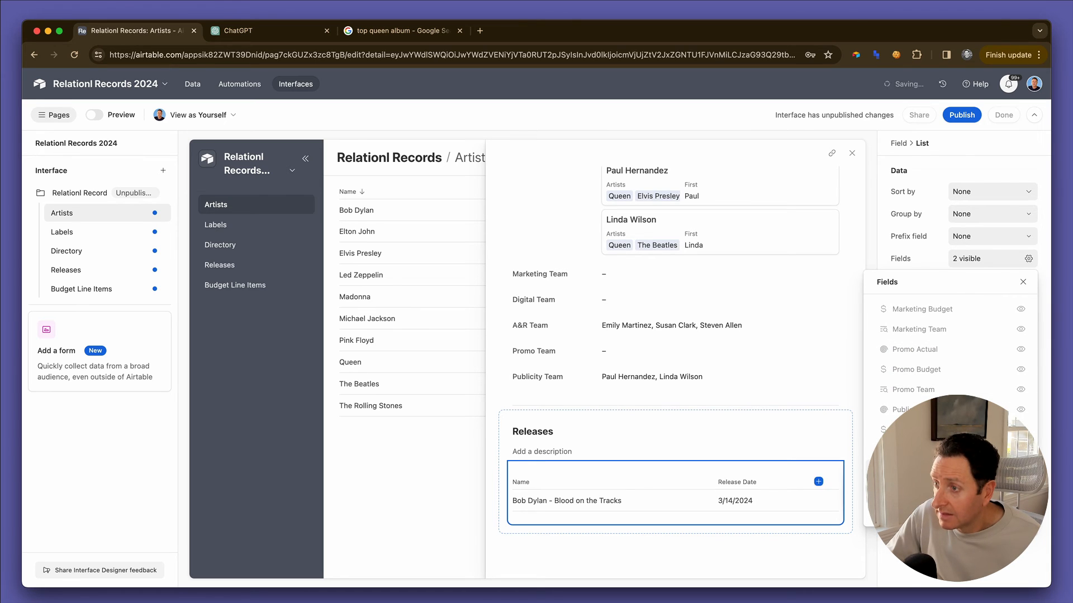
{"action": "left_click", "coordinate": [1021, 469]}
{"action": "left_click", "coordinate": [706, 482]}
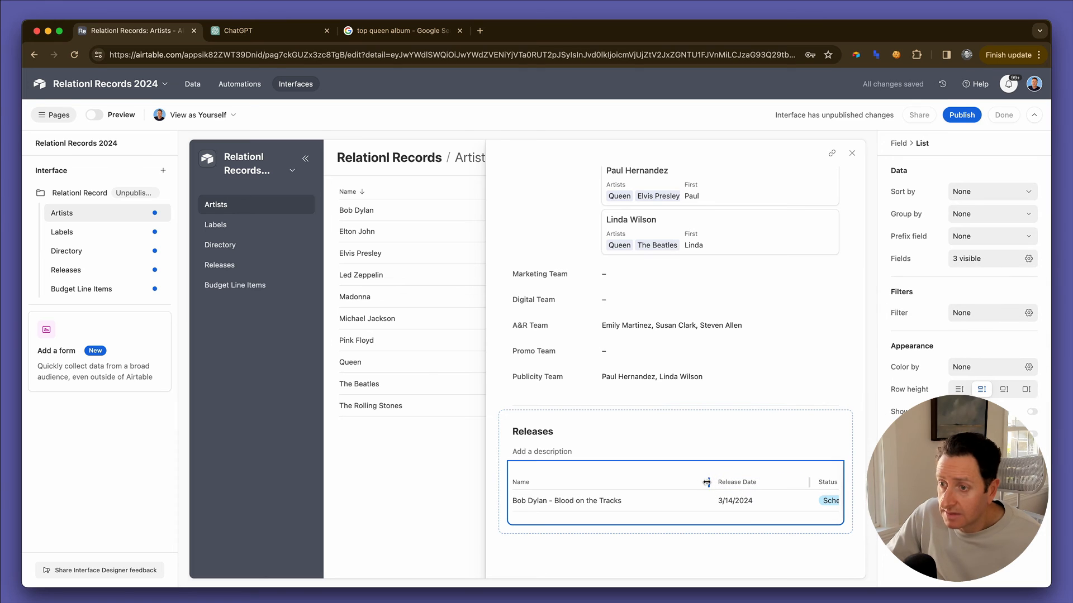
- Narrow the Name column of the artist's Releases list and allow its records to open with the Release Detail layout
{"action": "left_click_drag", "start_coordinate": [707, 482], "coordinate": [646, 482]}
{"action": "left_click", "coordinate": [629, 501]}
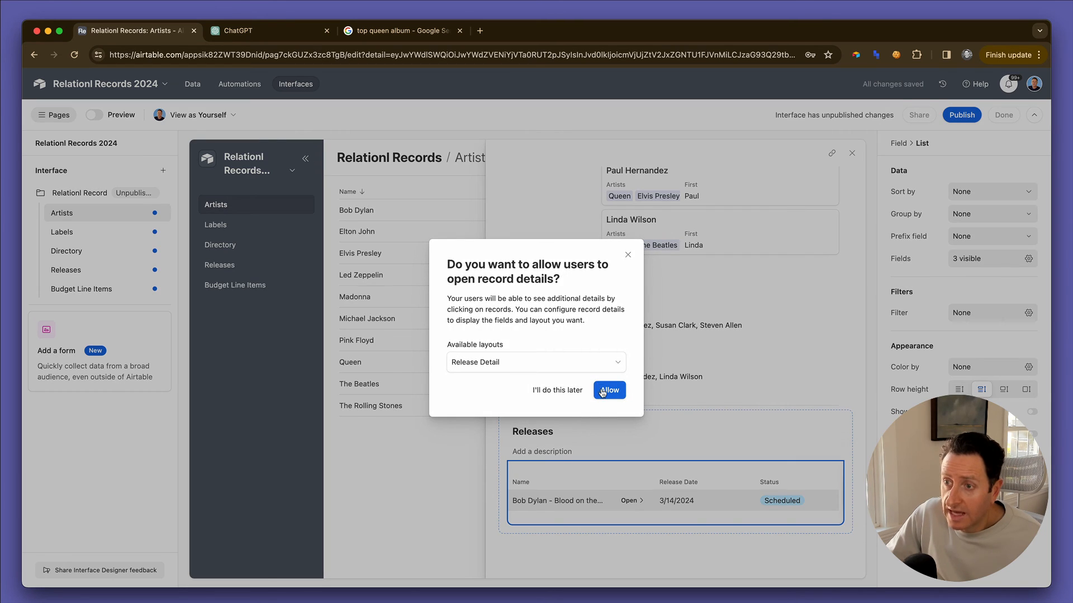
{"action": "left_click", "coordinate": [602, 392]}
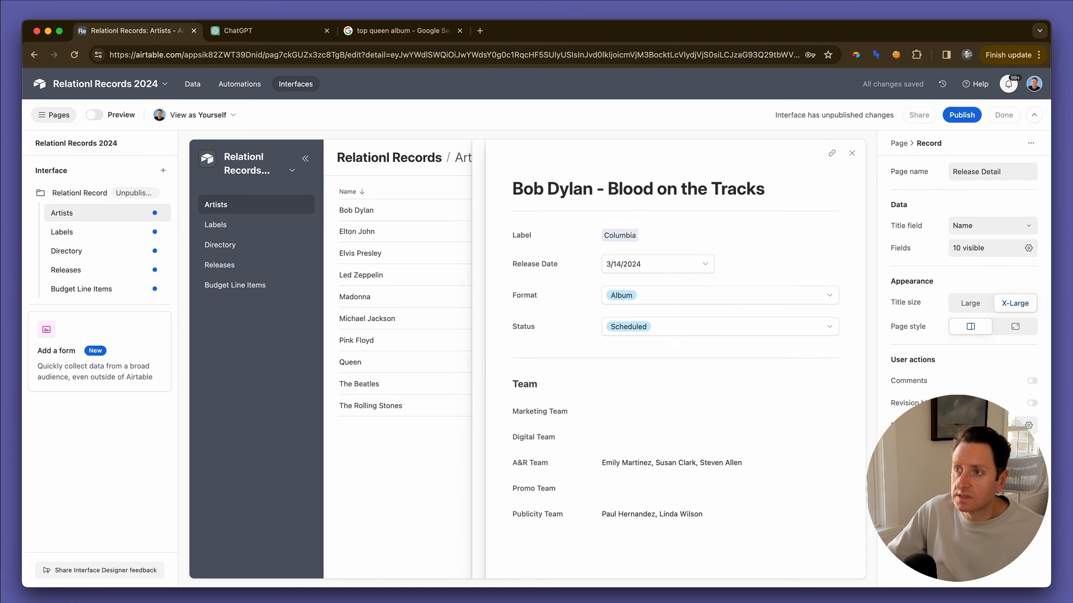
{"action": "left_click", "coordinate": [852, 153]}
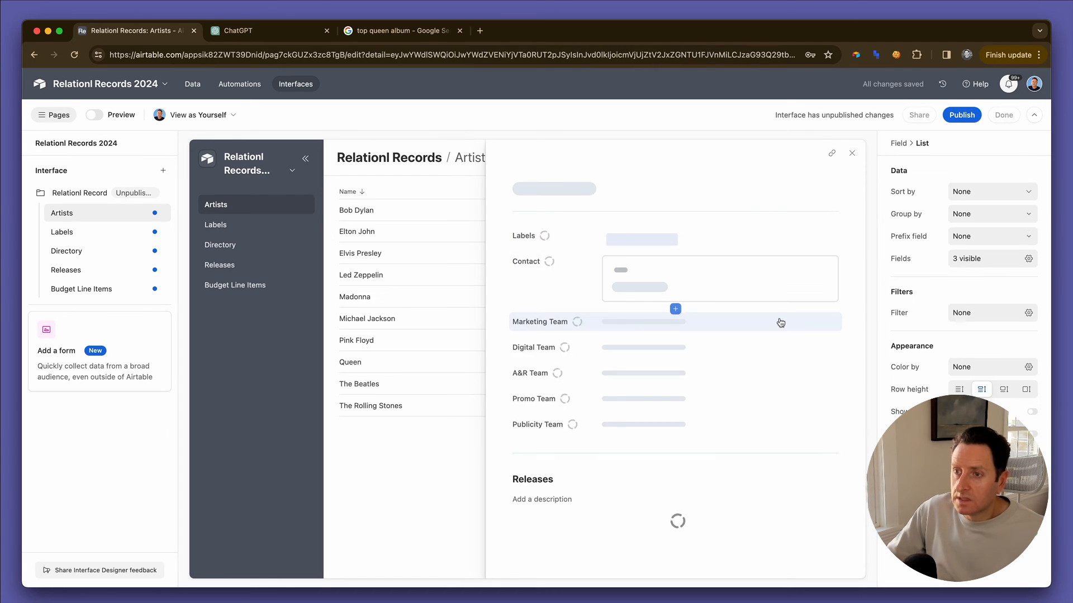
{"action": "right_click", "coordinate": [781, 323]}
{"action": "left_click", "coordinate": [730, 217]}
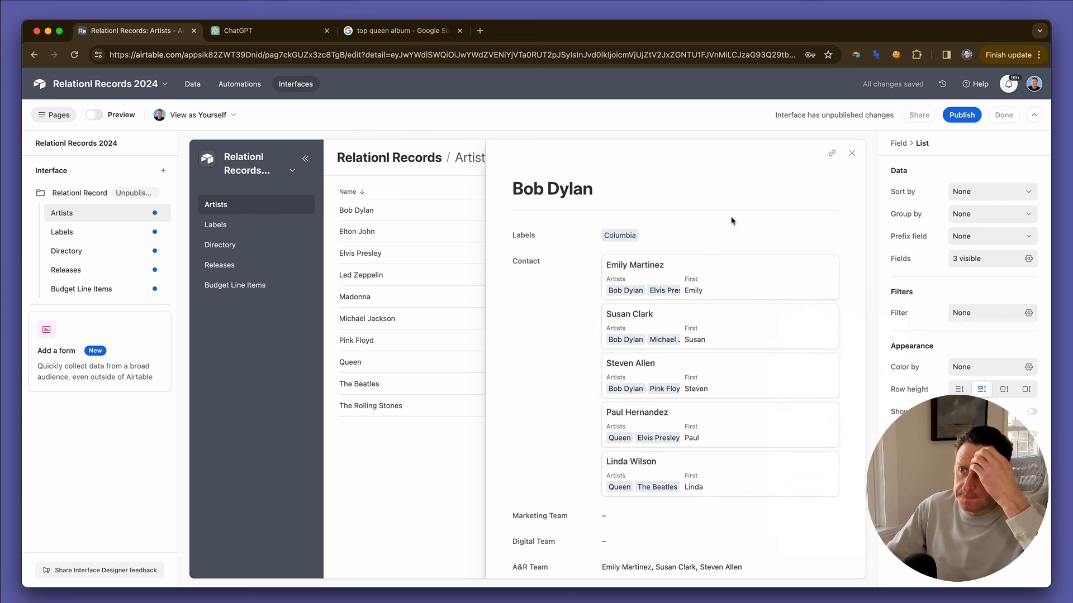
- Show the Contact field as a view on the artist detail page and select its heading text
{"action": "left_click", "coordinate": [589, 359]}
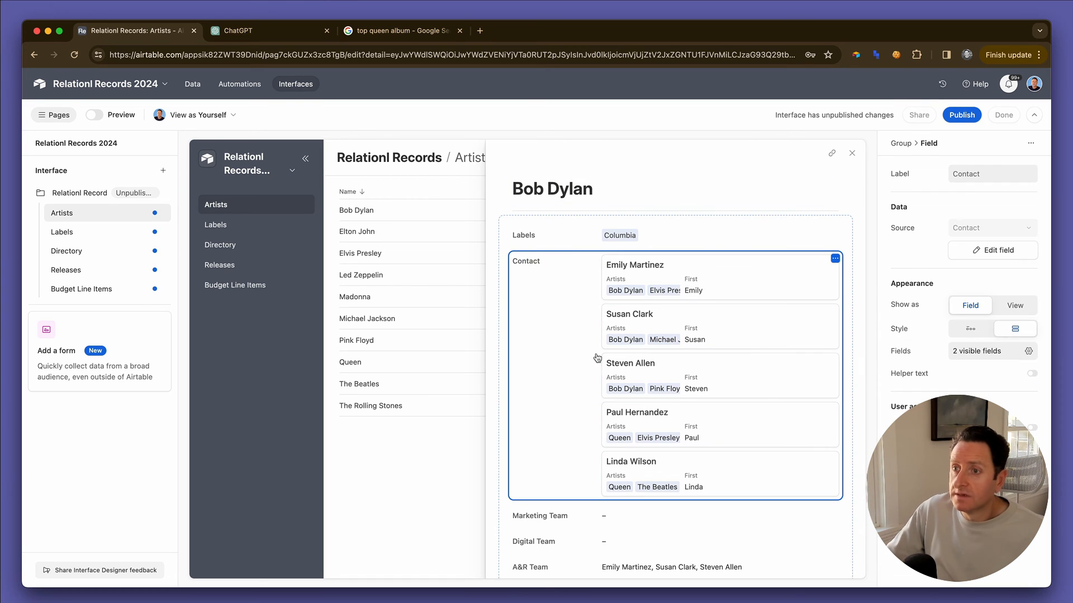
{"action": "left_click", "coordinate": [1014, 307]}
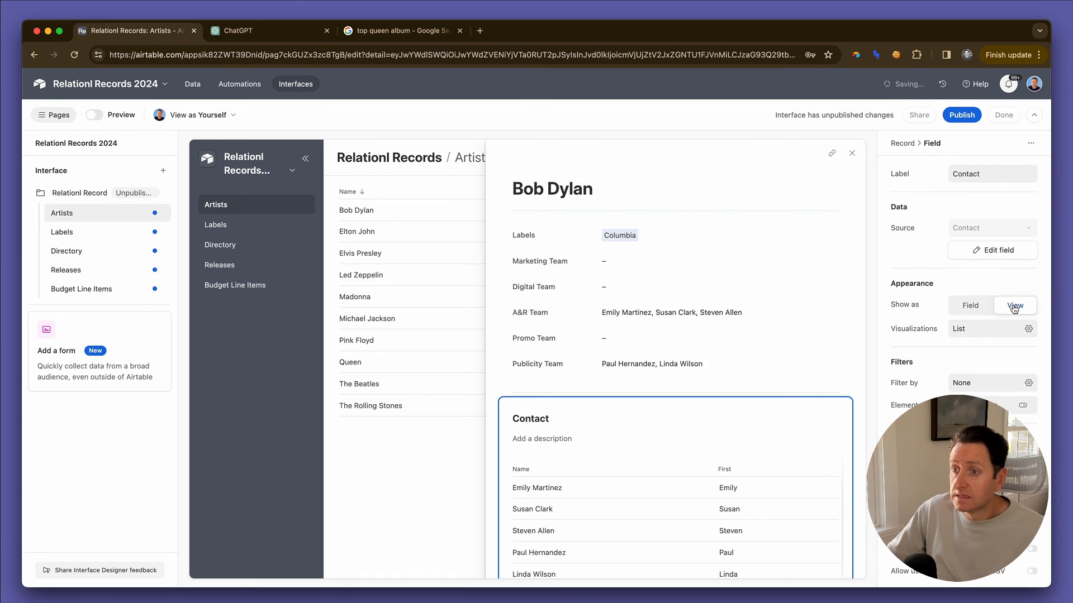
{"action": "scroll", "coordinate": [568, 319], "scroll_direction": "down", "scroll_amount": 5}
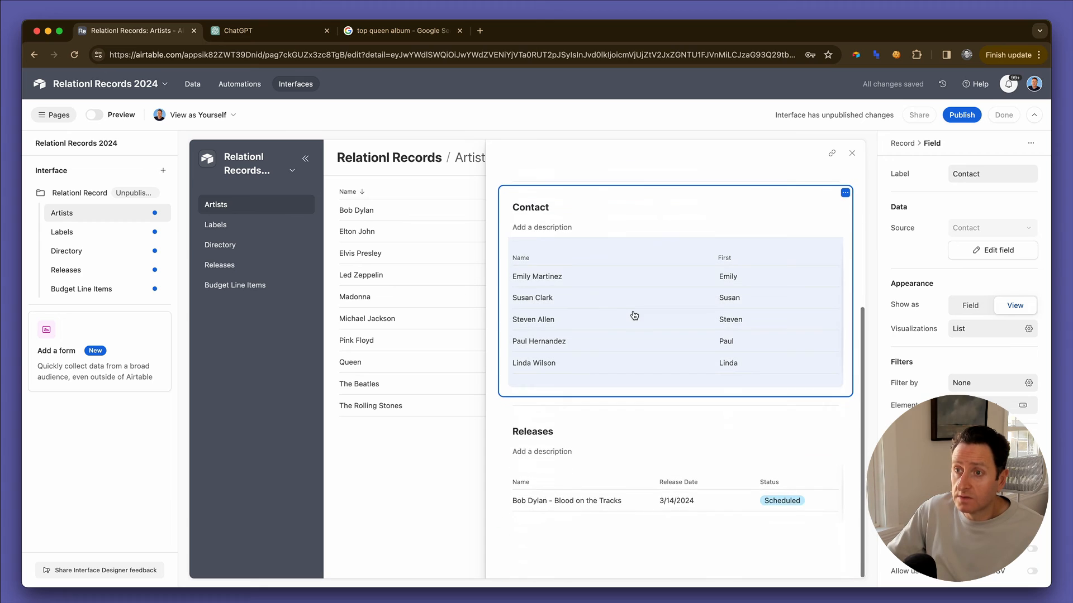
{"action": "scroll", "coordinate": [630, 314], "scroll_direction": "up", "scroll_amount": 2}
{"action": "double_click", "coordinate": [538, 270]}
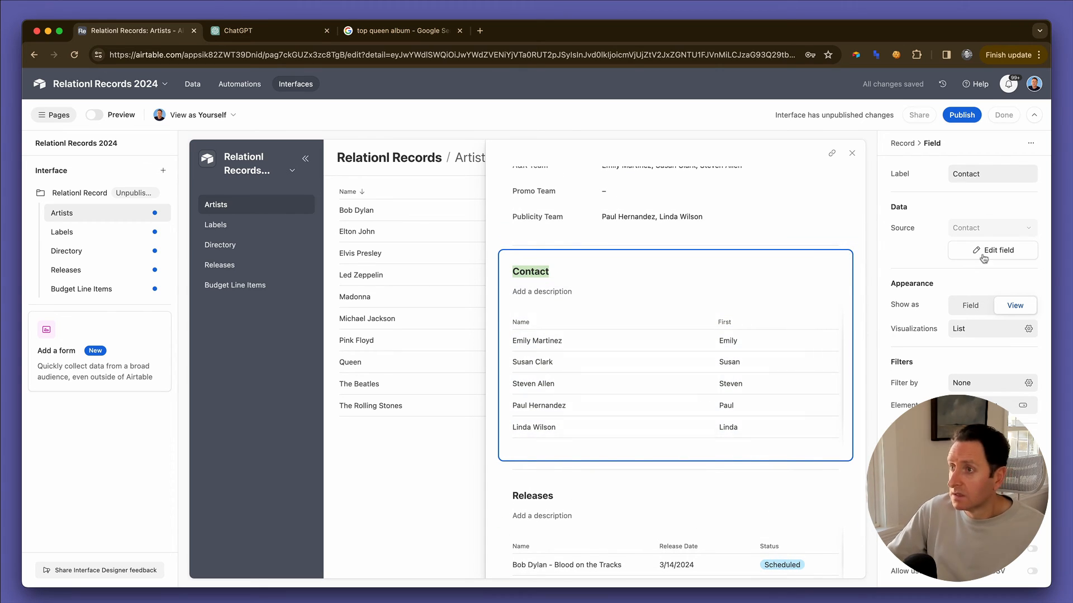
- Relabel the Contact section on the artist detail page as "Team"
{"action": "left_click", "coordinate": [984, 174]}
{"action": "key", "text": "super+a"}
{"action": "type", "text": "Team"}
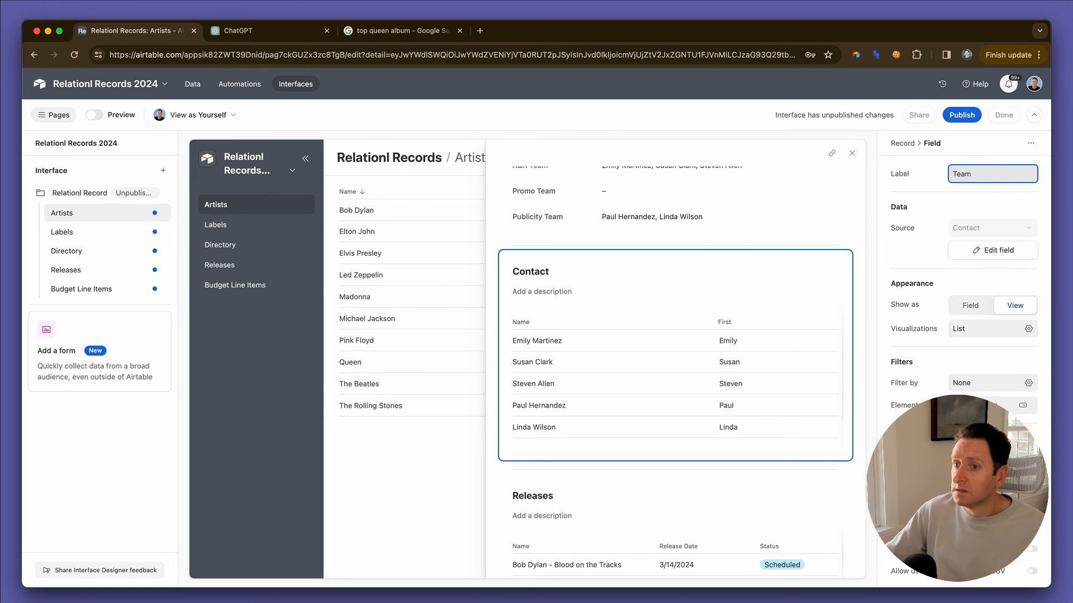
- Hide the First field and show the Department field in the Team list on the artist detail page
{"action": "left_click", "coordinate": [629, 314]}
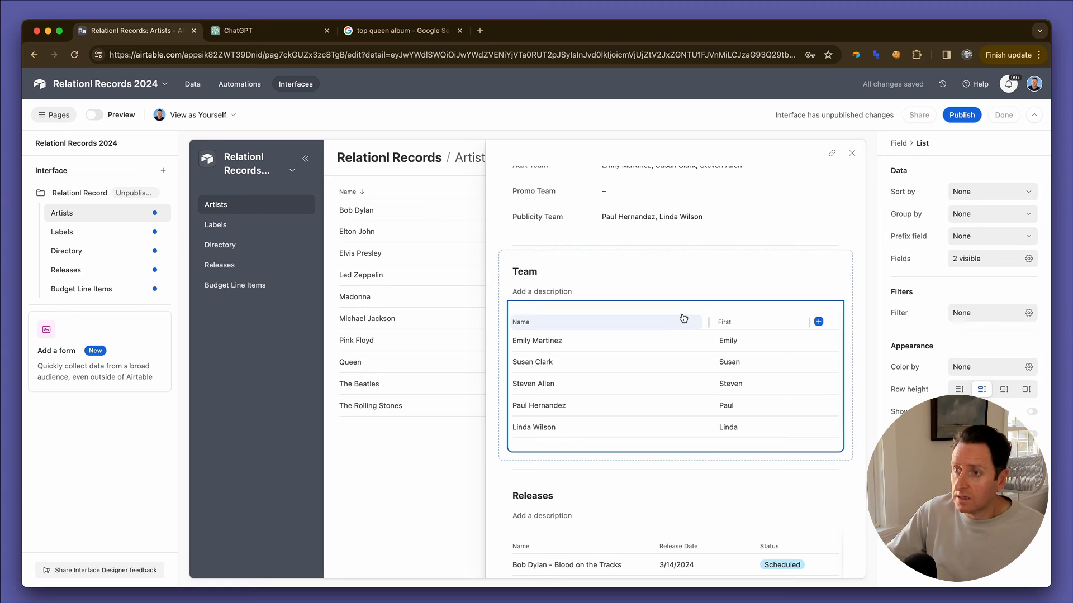
{"action": "left_click", "coordinate": [953, 262]}
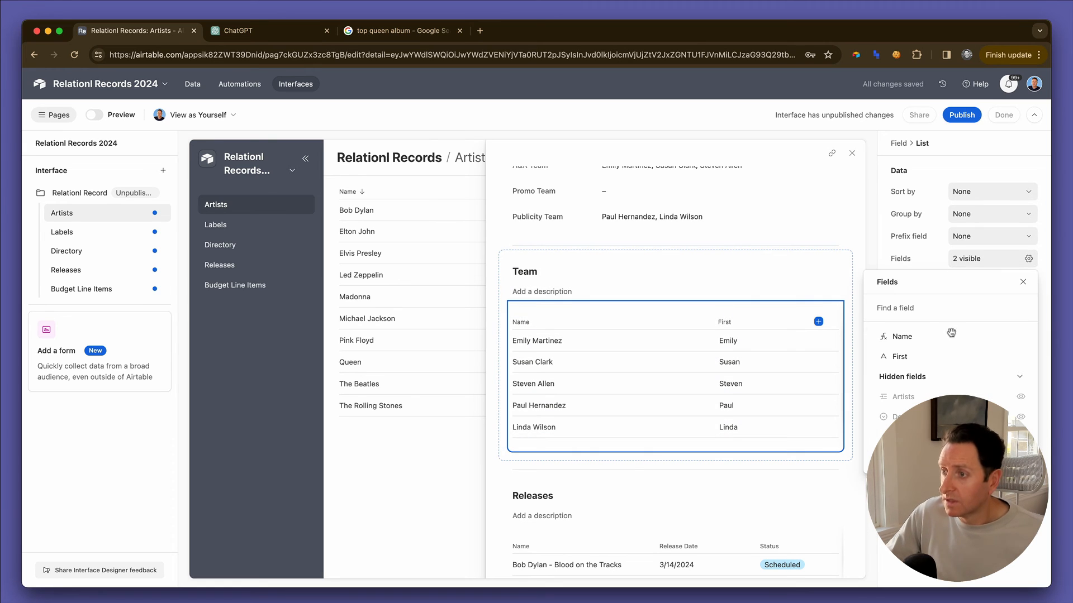
{"action": "left_click", "coordinate": [1019, 359]}
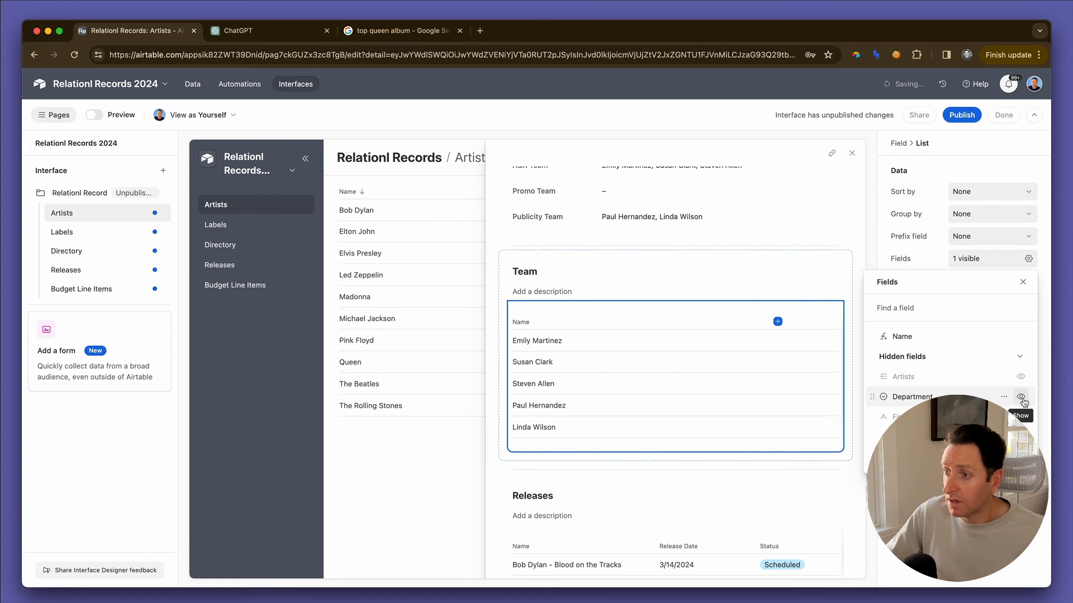
{"action": "left_click", "coordinate": [1020, 397]}
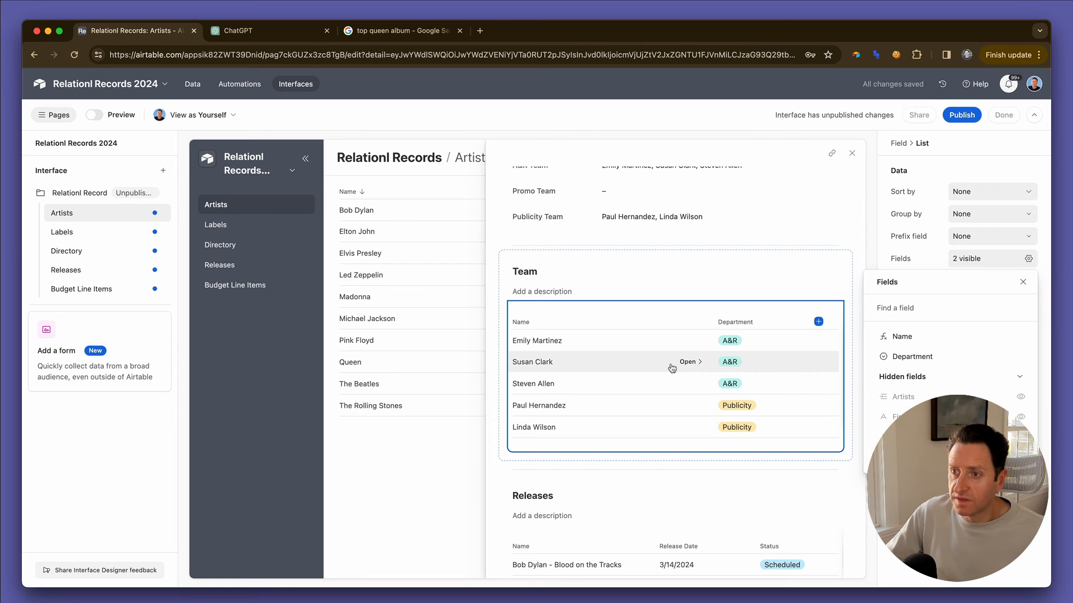
{"action": "scroll", "coordinate": [647, 279], "scroll_direction": "up", "scroll_amount": 5}
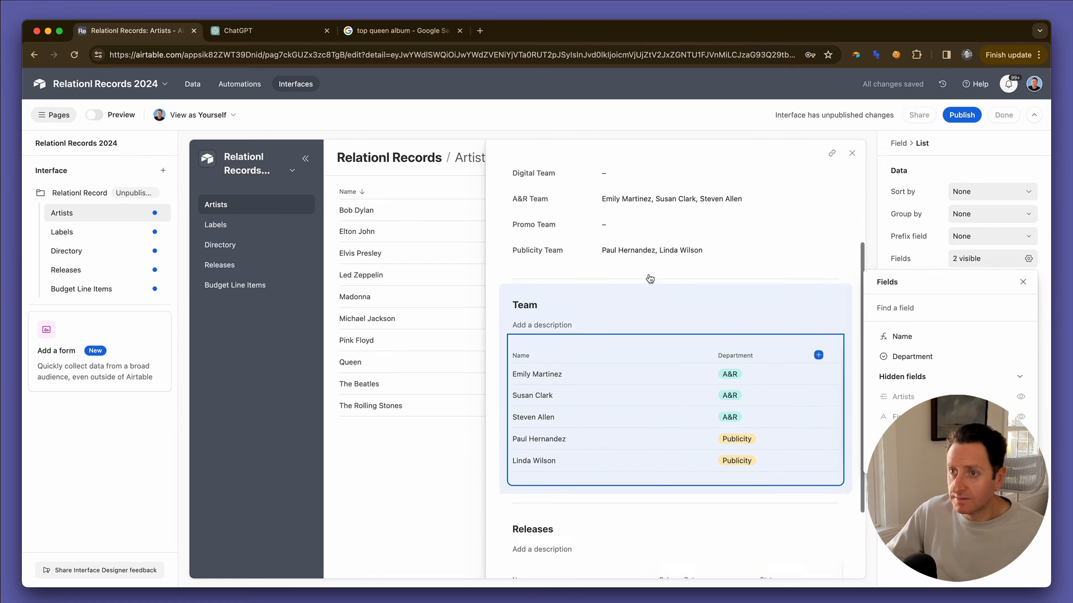
{"action": "scroll", "coordinate": [649, 278], "scroll_direction": "down", "scroll_amount": 4}
{"action": "scroll", "coordinate": [650, 279], "scroll_direction": "down", "scroll_amount": 2}
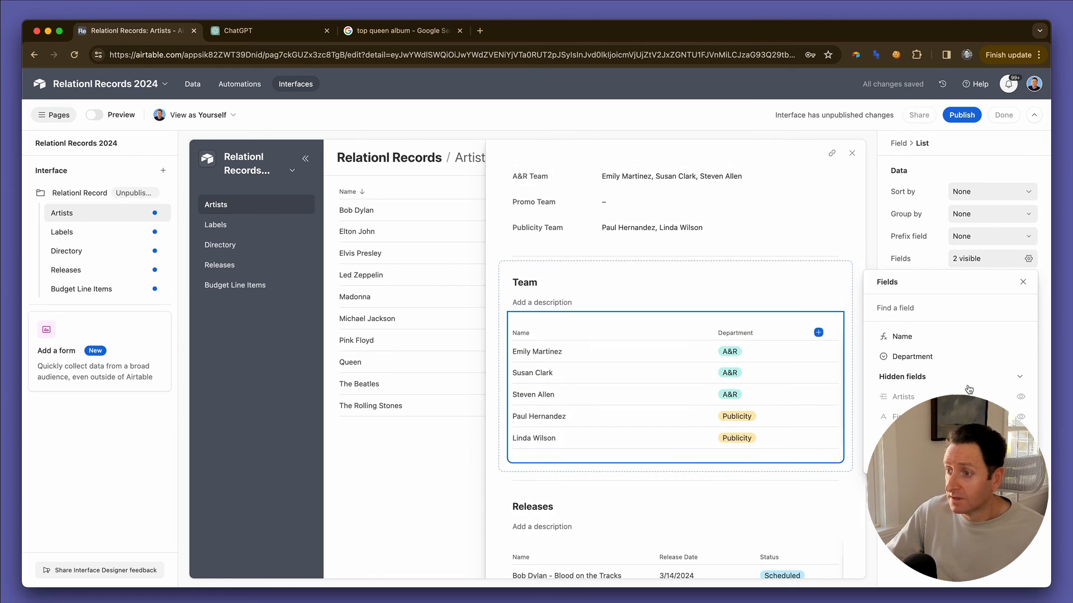
- Enable a button on the Team section that lets users link existing contact records
{"action": "left_click", "coordinate": [758, 281]}
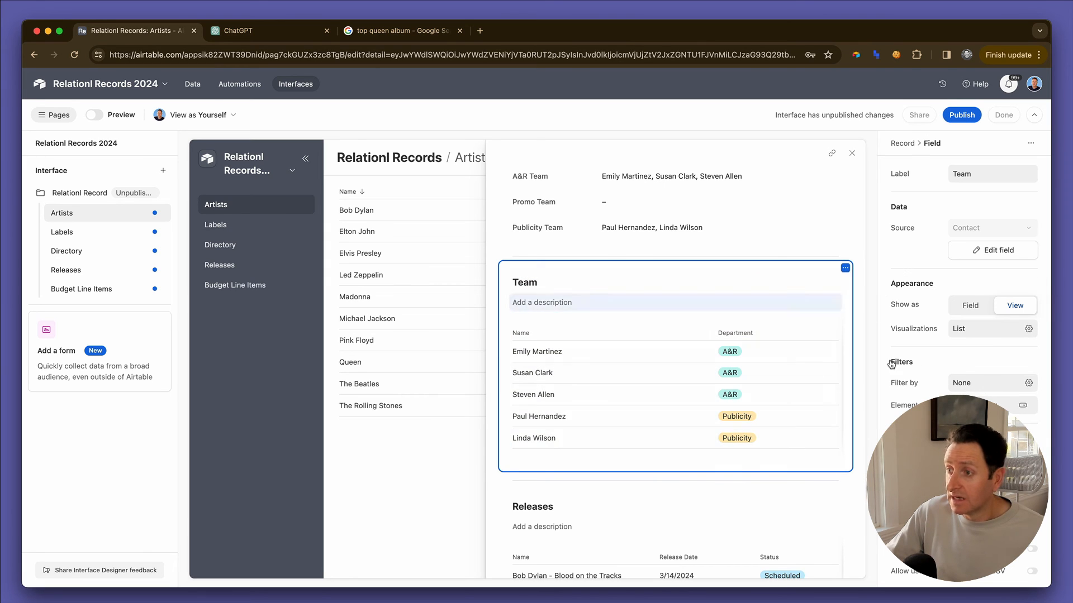
{"action": "scroll", "coordinate": [964, 357], "scroll_direction": "down", "scroll_amount": 1}
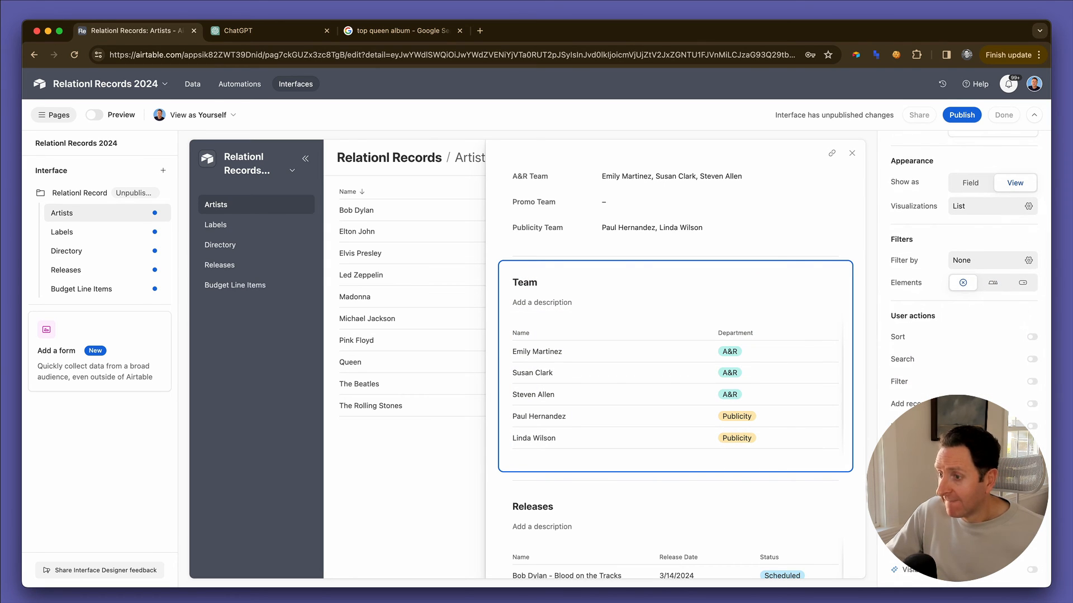
{"action": "left_click", "coordinate": [1034, 427]}
{"action": "left_click", "coordinate": [1029, 492]}
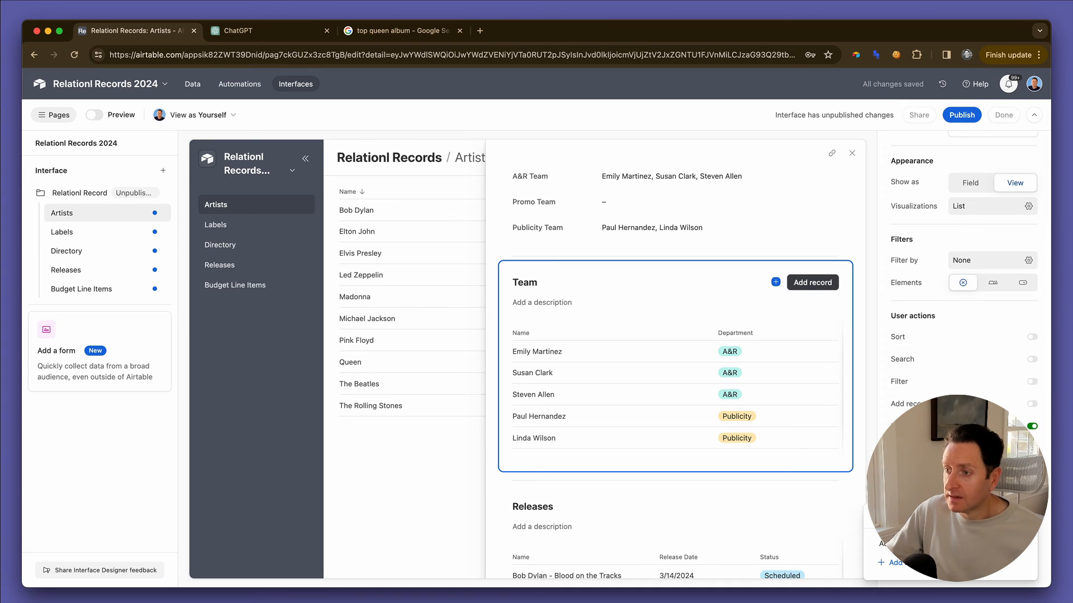
- Label the Team section's link-record button "Add Team Member"
{"action": "left_click", "coordinate": [1027, 546]}
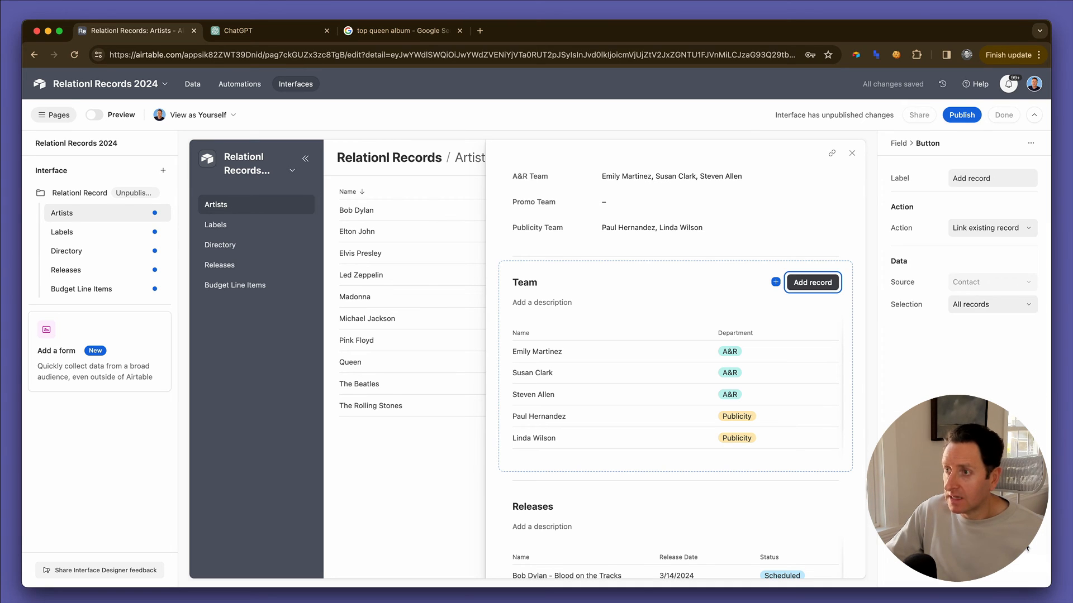
{"action": "double_click", "coordinate": [981, 174]}
{"action": "double_click", "coordinate": [982, 177]}
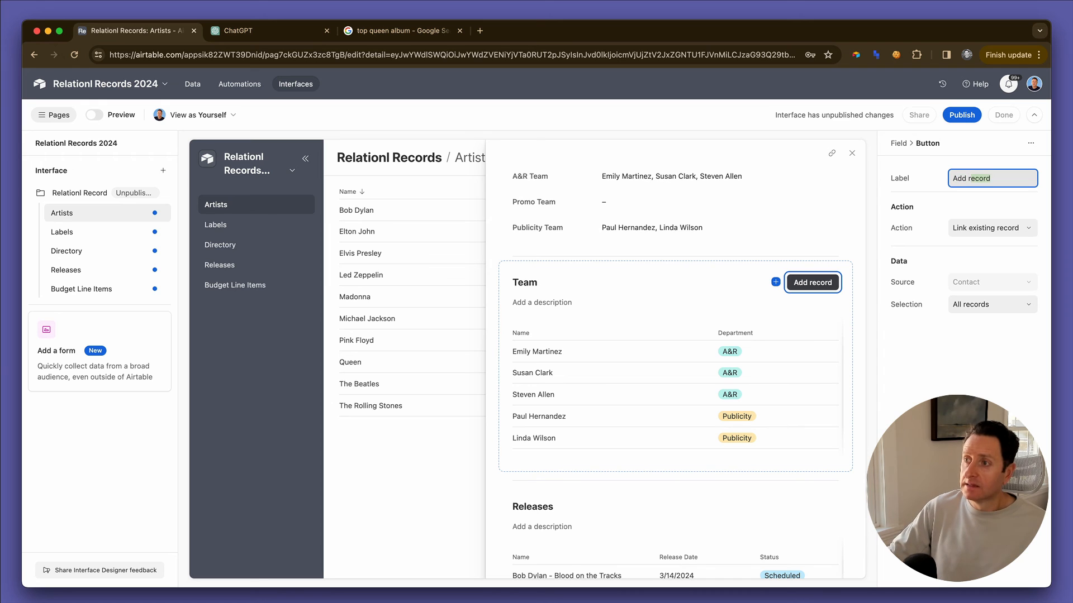
{"action": "type", "text": "Team Member"}
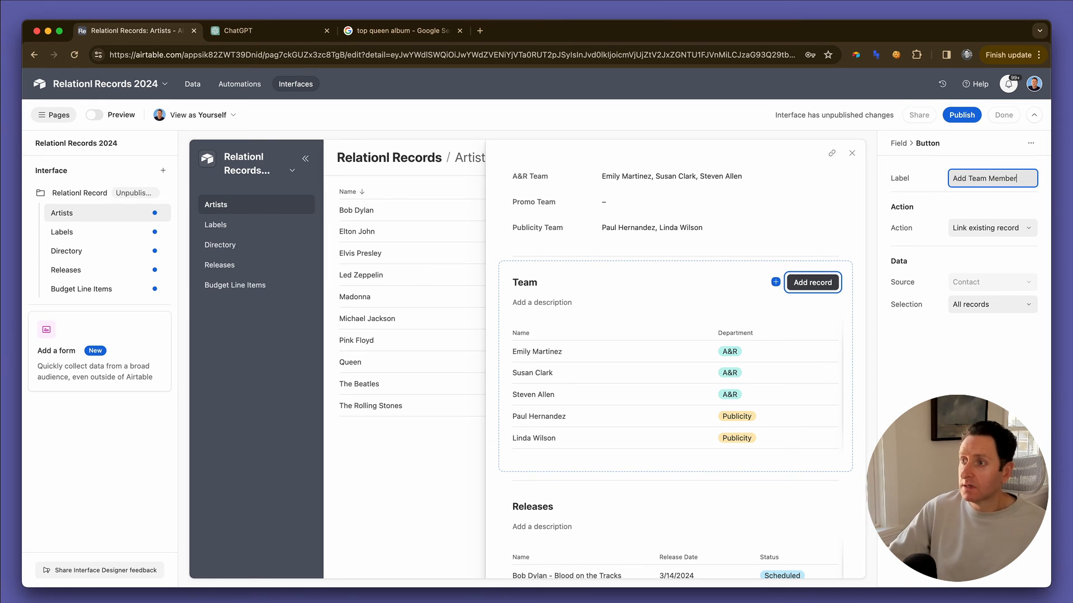
- Link a Marketing contact to Bob Dylan's team using the Add Team Member button
{"action": "left_click", "coordinate": [821, 289]}
{"action": "scroll", "coordinate": [802, 380], "scroll_direction": "down", "scroll_amount": 3}
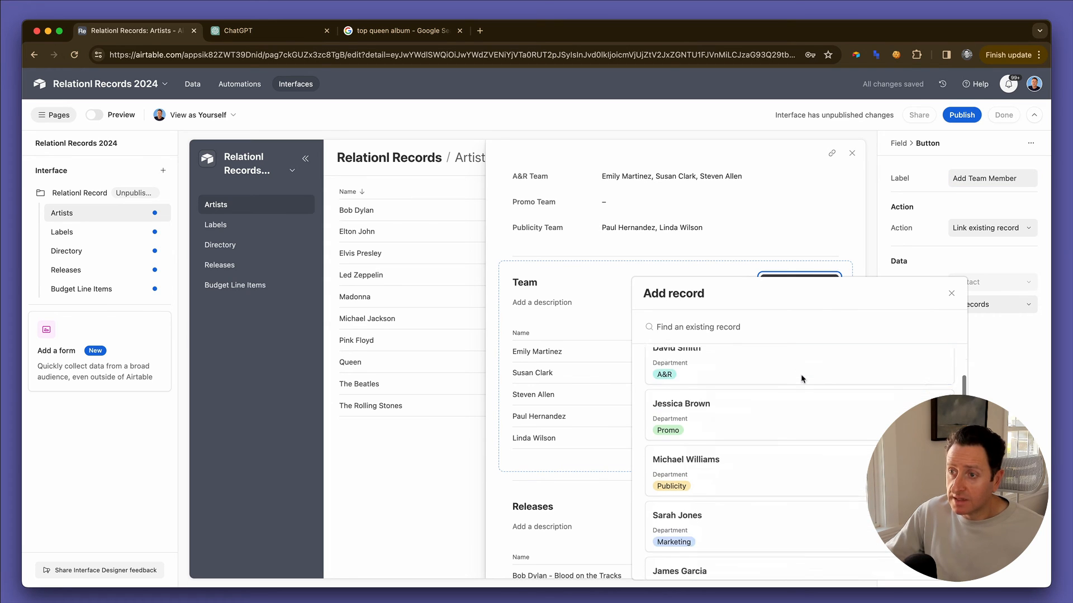
{"action": "scroll", "coordinate": [802, 380], "scroll_direction": "up", "scroll_amount": 4}
{"action": "left_click", "coordinate": [788, 390]}
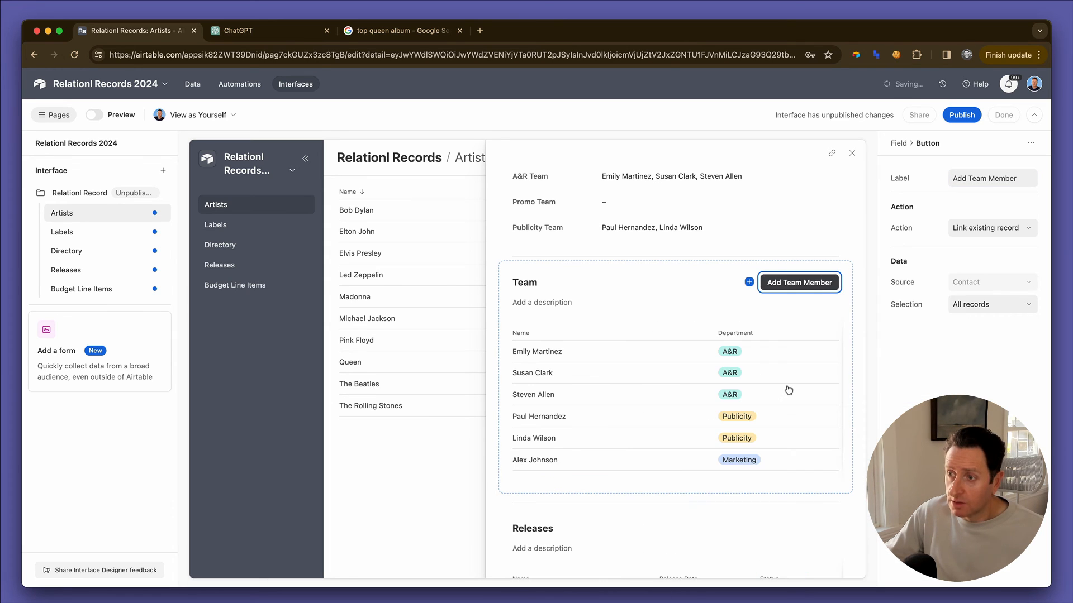
- Link a Promo contact and a Digital contact to Bob Dylan's team, searching "d" to find the Digital one
{"action": "left_click", "coordinate": [809, 283]}
{"action": "scroll", "coordinate": [786, 429], "scroll_direction": "down", "scroll_amount": 5}
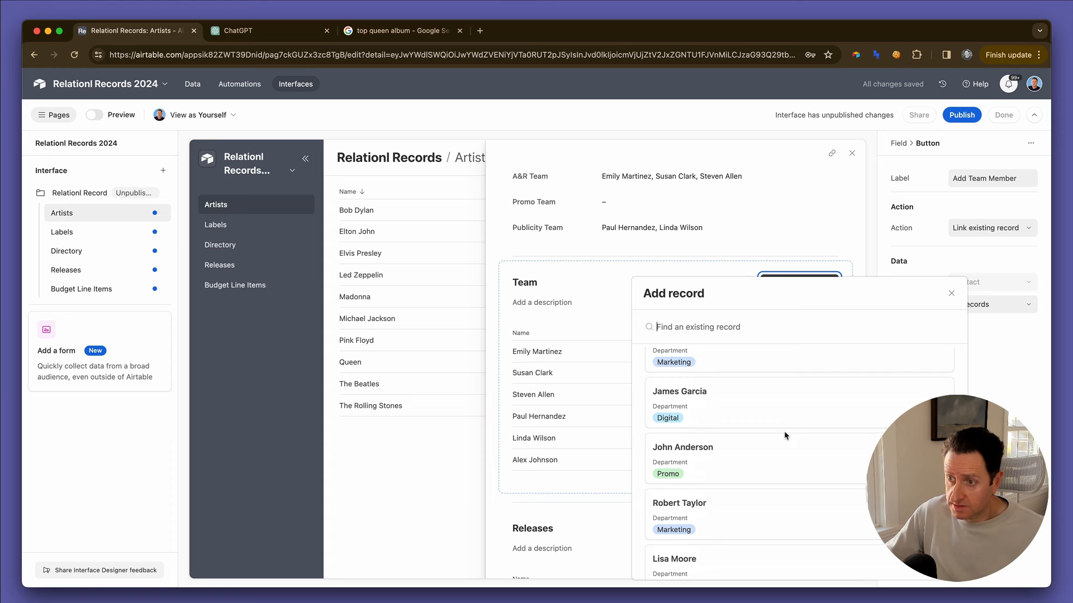
{"action": "left_click", "coordinate": [759, 467]}
{"action": "left_click", "coordinate": [782, 283]}
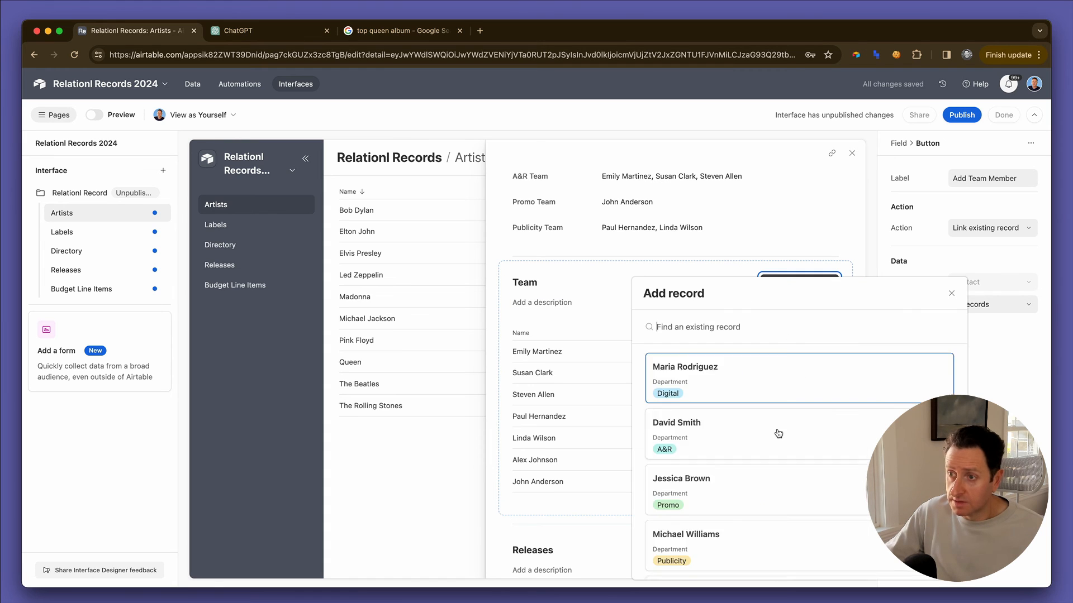
{"action": "type", "text": "d"}
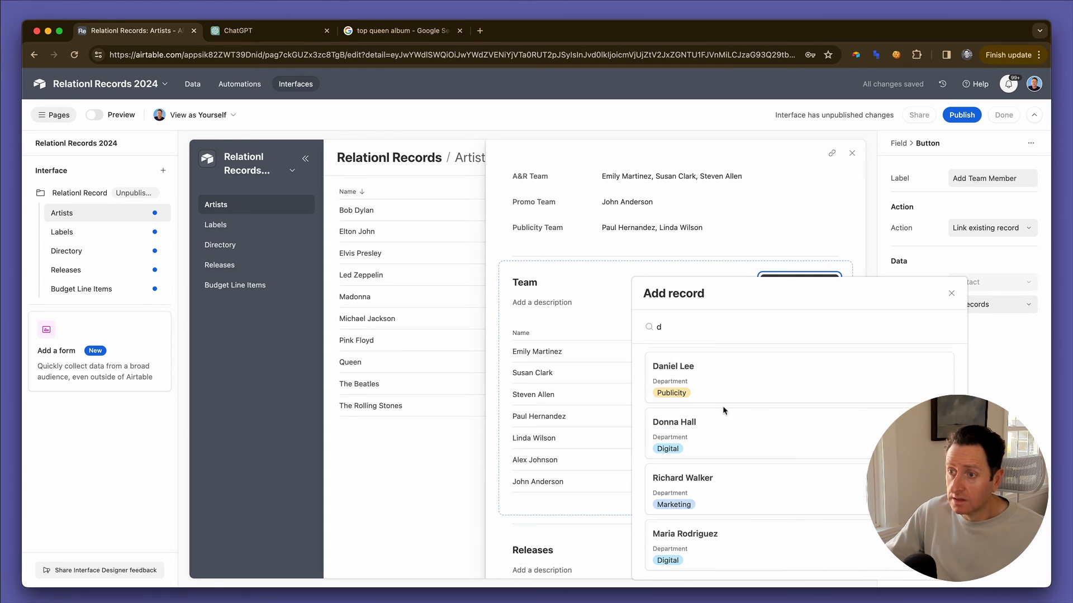
{"action": "left_click", "coordinate": [722, 424]}
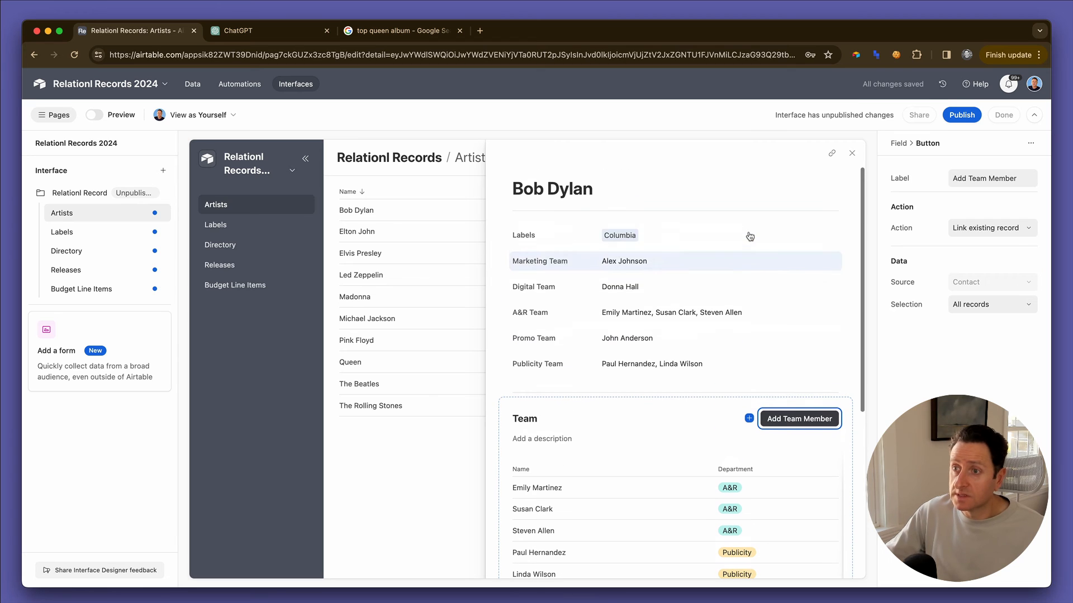
{"action": "scroll", "coordinate": [810, 322], "scroll_direction": "down", "scroll_amount": 5}
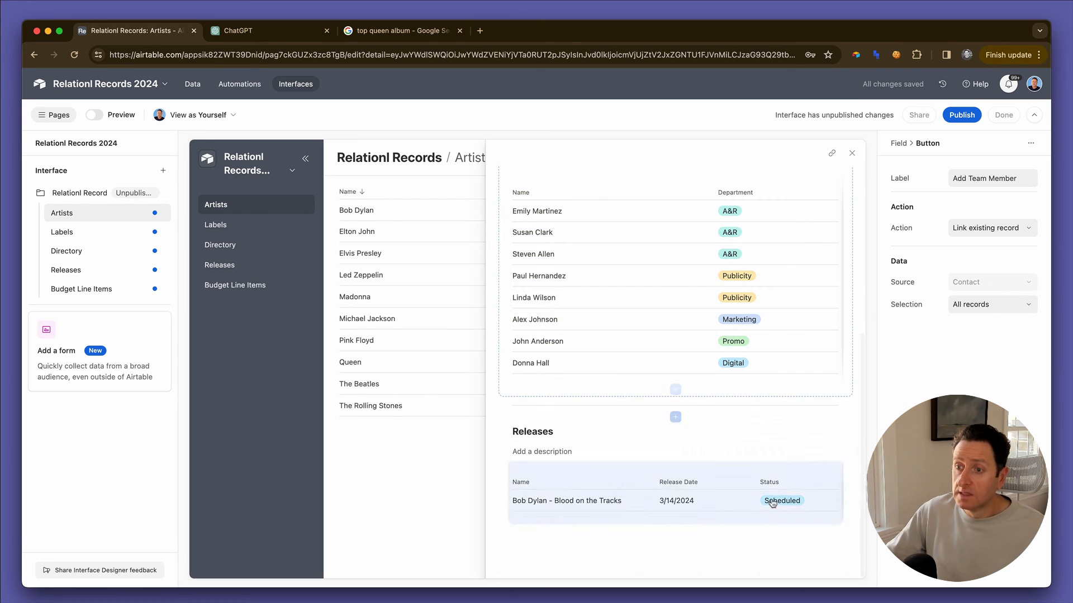
- Close the artist detail page and open the Releases page with its page-level settings
{"action": "left_click", "coordinate": [710, 549]}
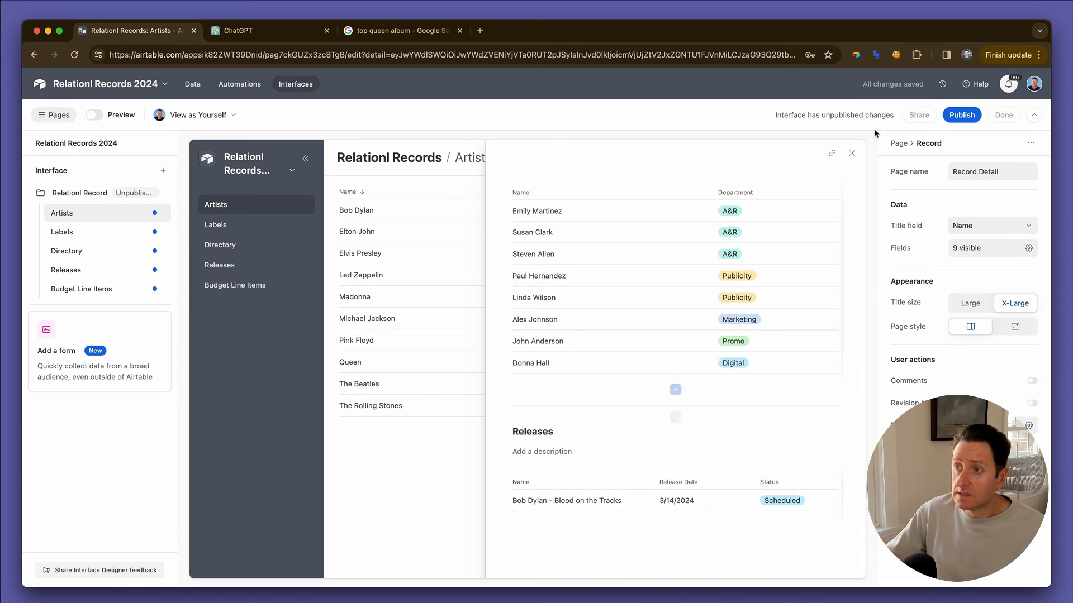
{"action": "left_click", "coordinate": [851, 153]}
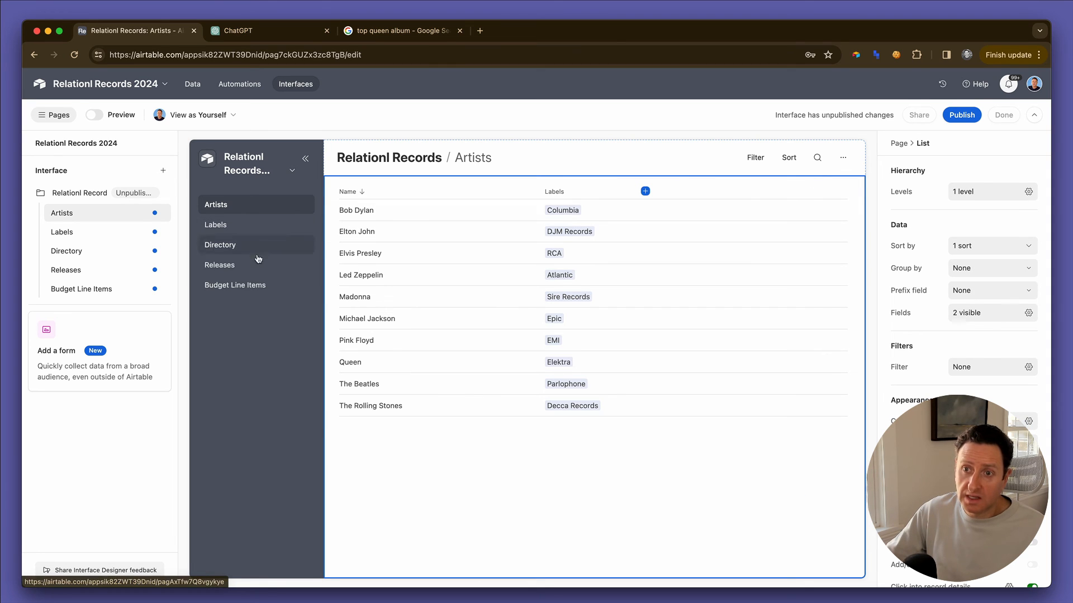
{"action": "left_click", "coordinate": [223, 266]}
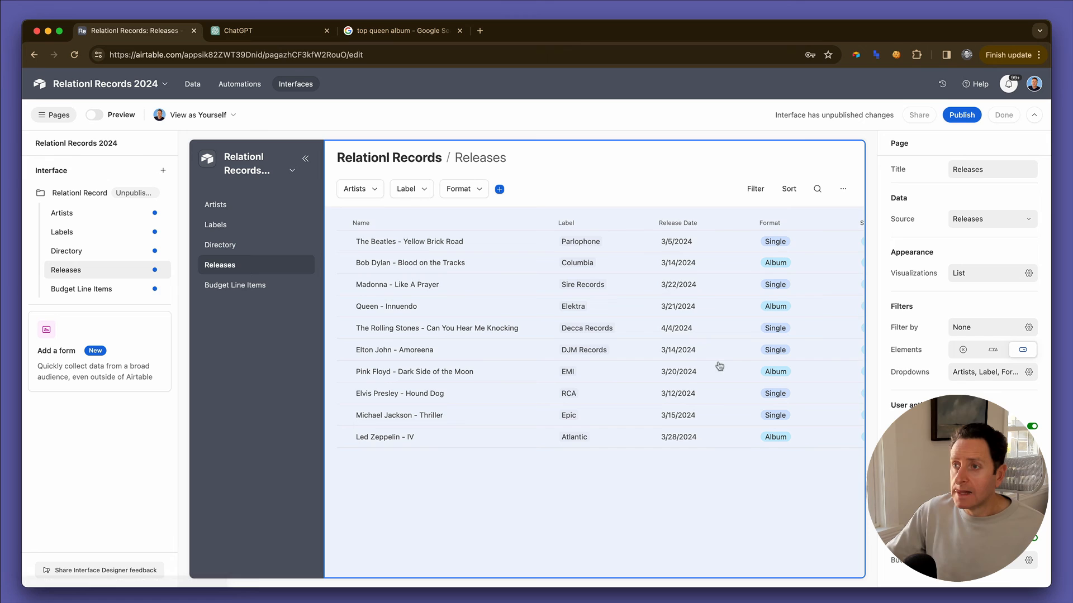
{"action": "left_click", "coordinate": [703, 533]}
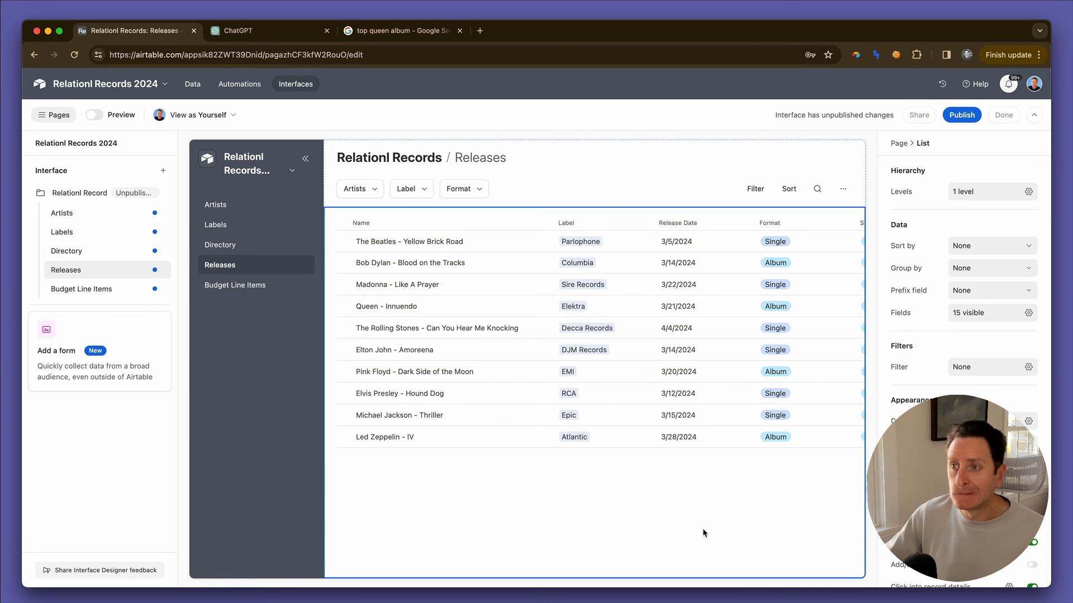
{"action": "scroll", "coordinate": [964, 357], "scroll_direction": "down", "scroll_amount": 1}
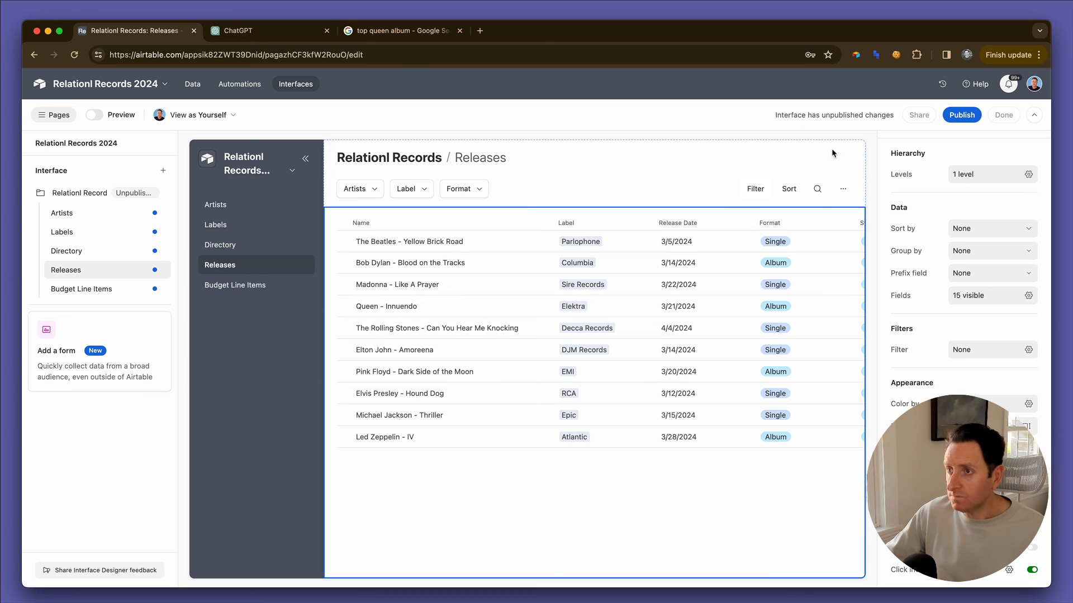
{"action": "left_click", "coordinate": [815, 162]}
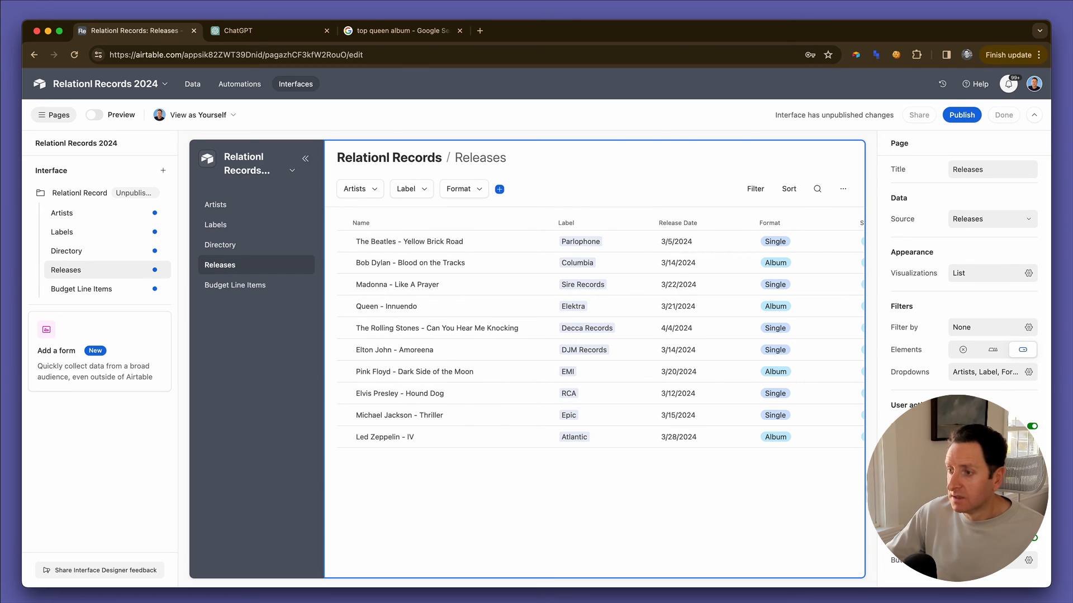
{"action": "left_click", "coordinate": [1007, 560]}
{"action": "left_click", "coordinate": [950, 532]}
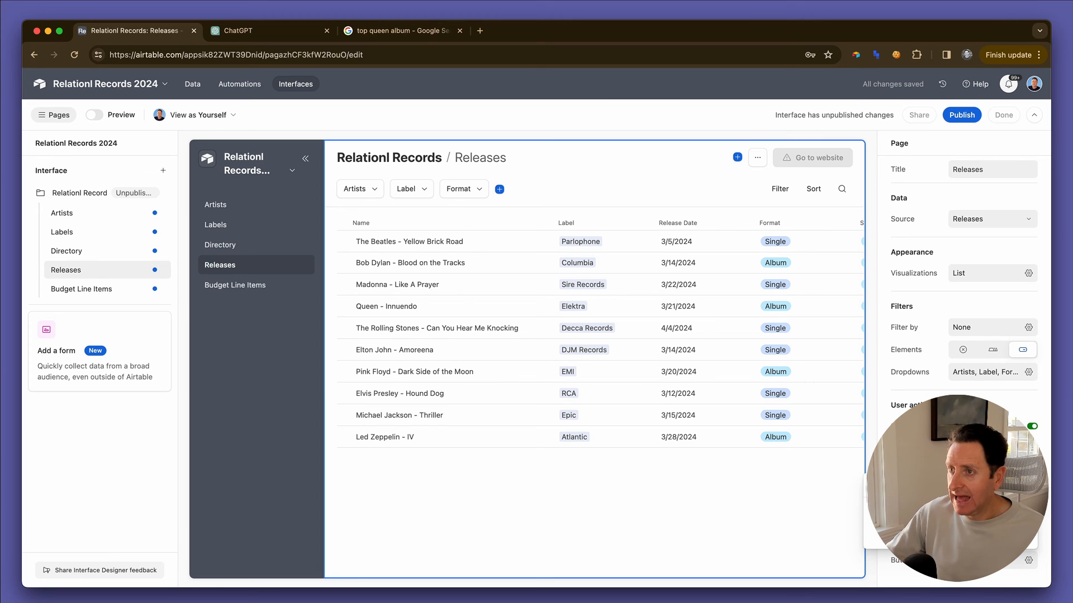
{"action": "key", "text": "Escape"}
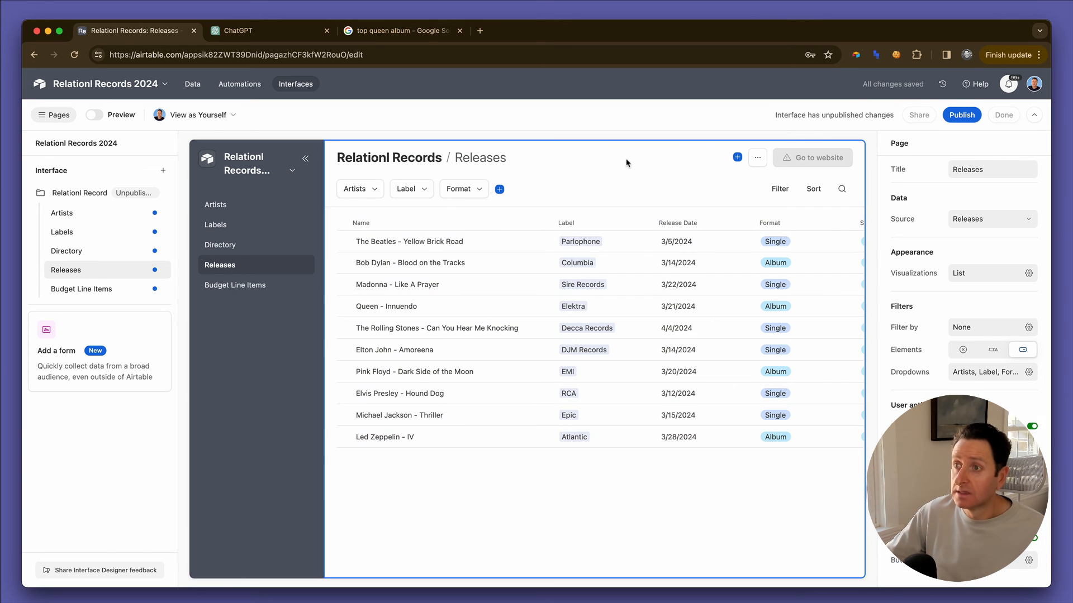
{"action": "left_click", "coordinate": [1026, 561]}
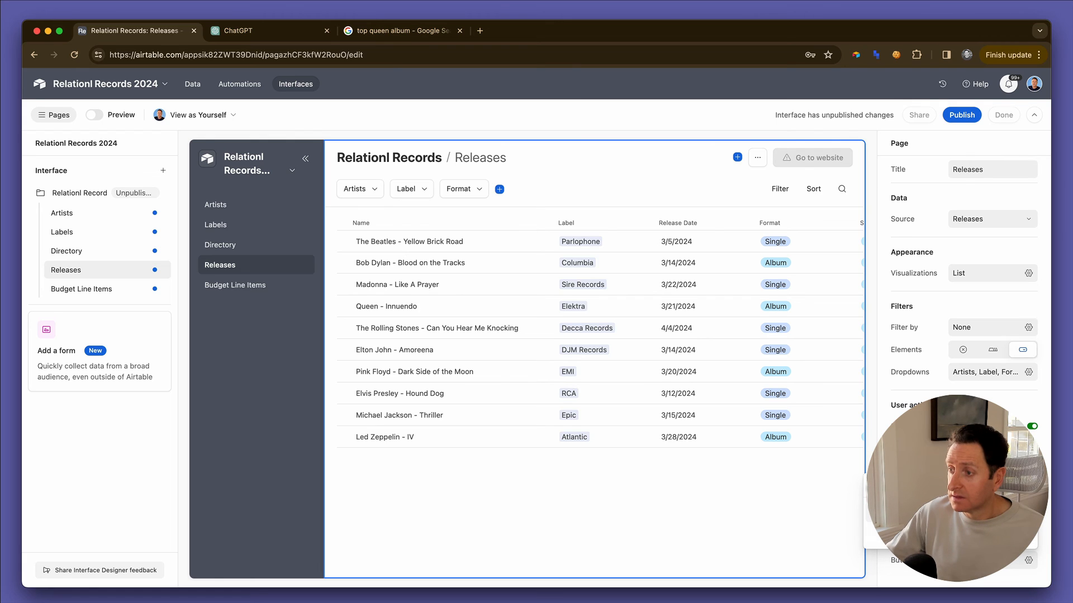
{"action": "left_click", "coordinate": [1024, 511]}
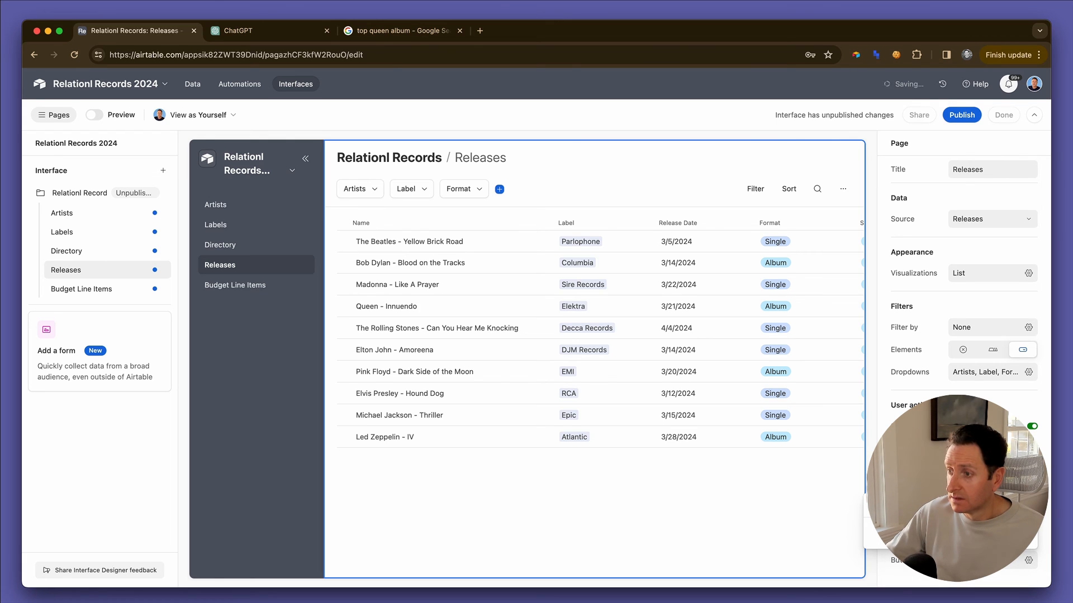
{"action": "key", "text": "Escape"}
- Add a record-creation button to the Releases page and label it "Add Release"
{"action": "left_click", "coordinate": [1031, 516]}
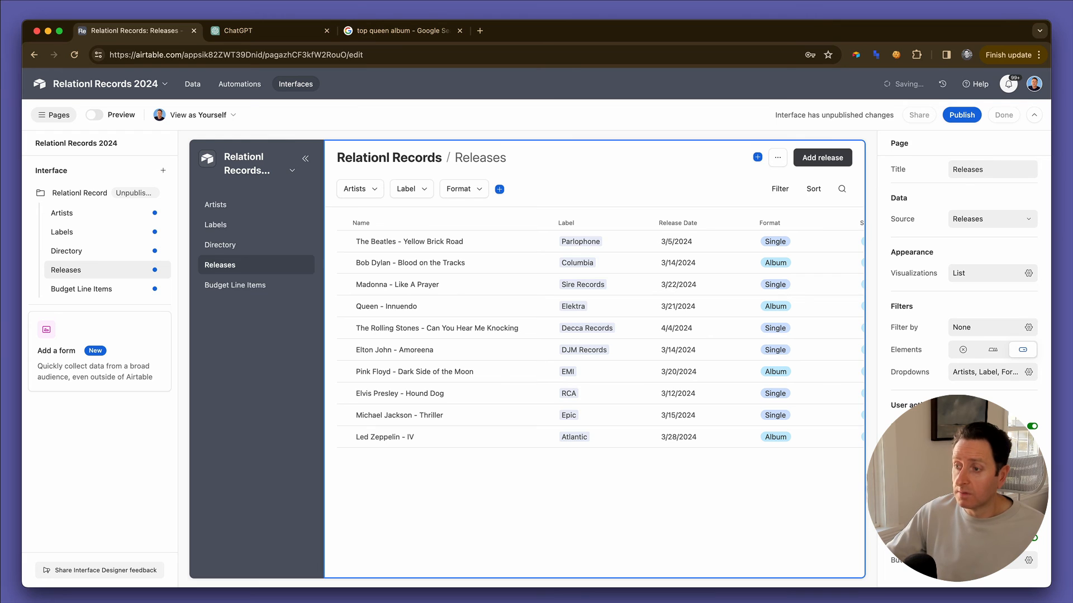
{"action": "left_click", "coordinate": [1026, 561]}
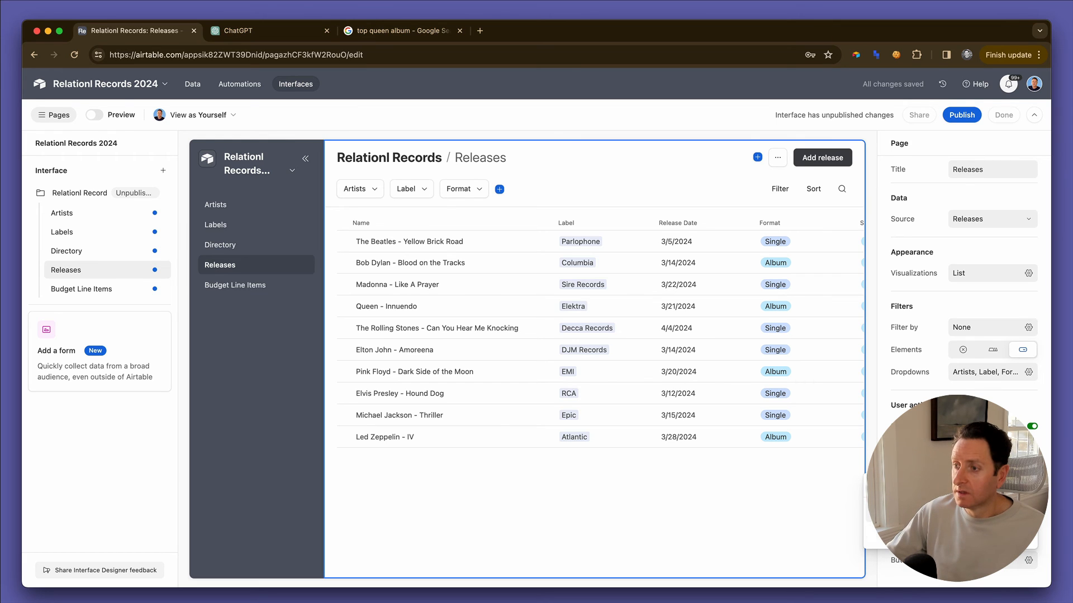
{"action": "left_click", "coordinate": [1028, 514]}
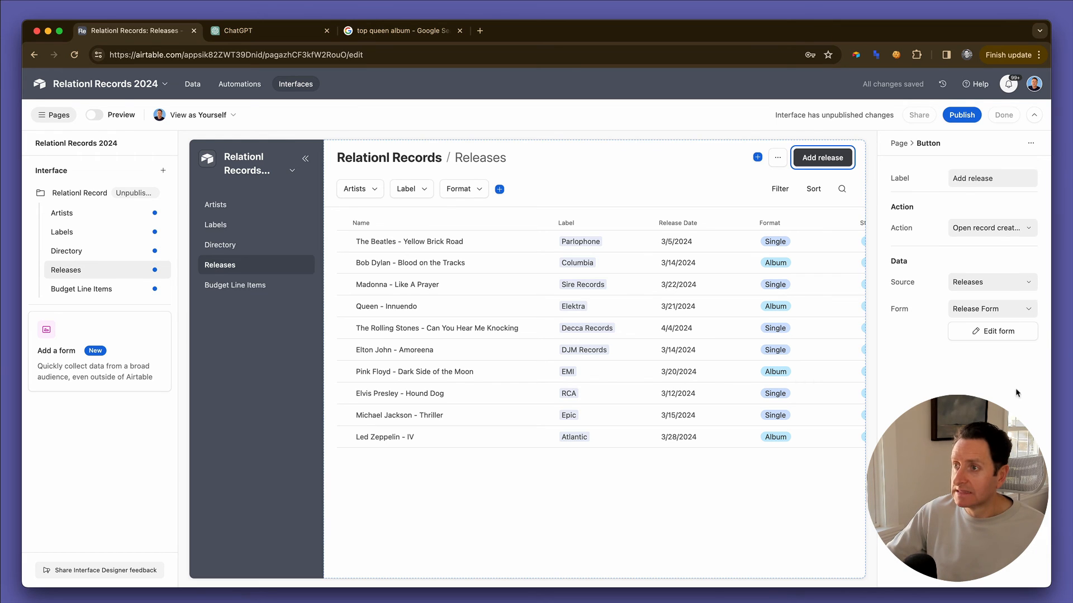
{"action": "triple_click", "coordinate": [984, 178]}
{"action": "key", "text": "BackSpace"}
{"action": "left_click", "coordinate": [966, 178]}
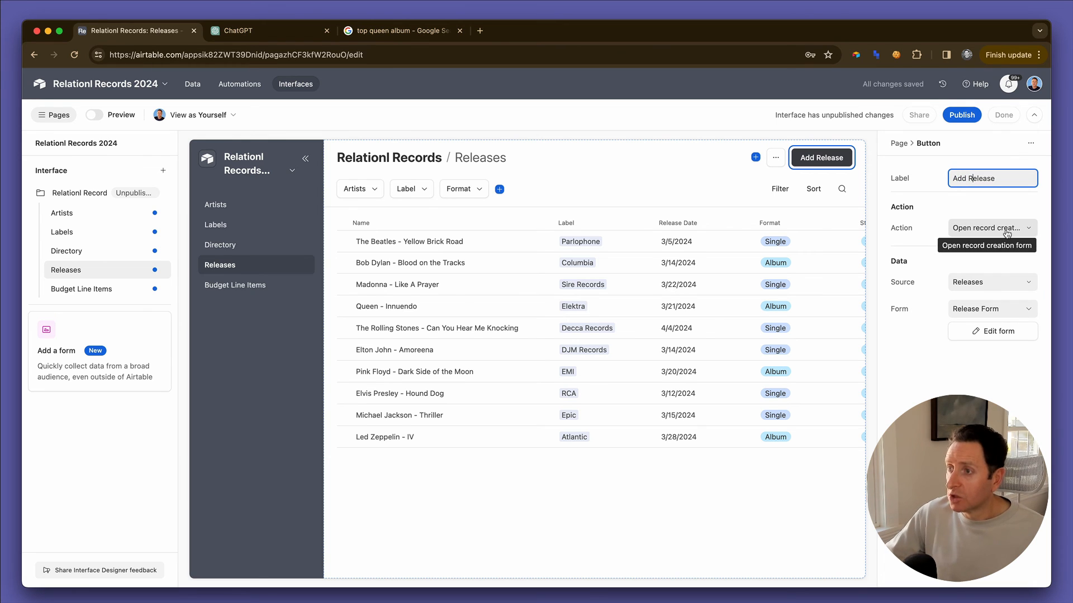
- Open the Add Release button's form for editing and make the Artists, Title and Release Date fields required
{"action": "left_click", "coordinate": [986, 331]}
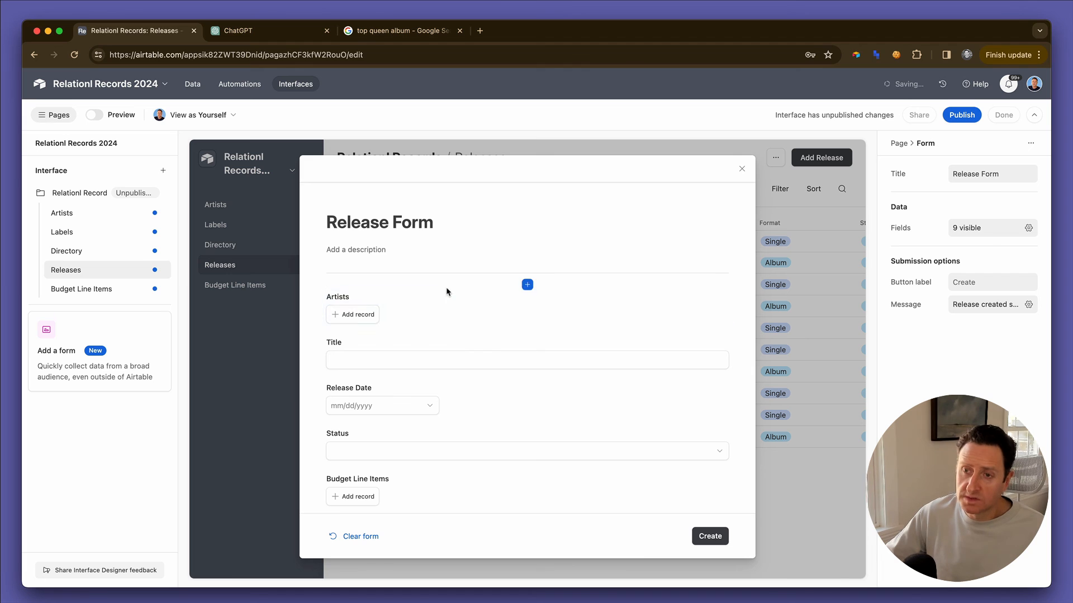
{"action": "scroll", "coordinate": [446, 292], "scroll_direction": "down", "scroll_amount": 3}
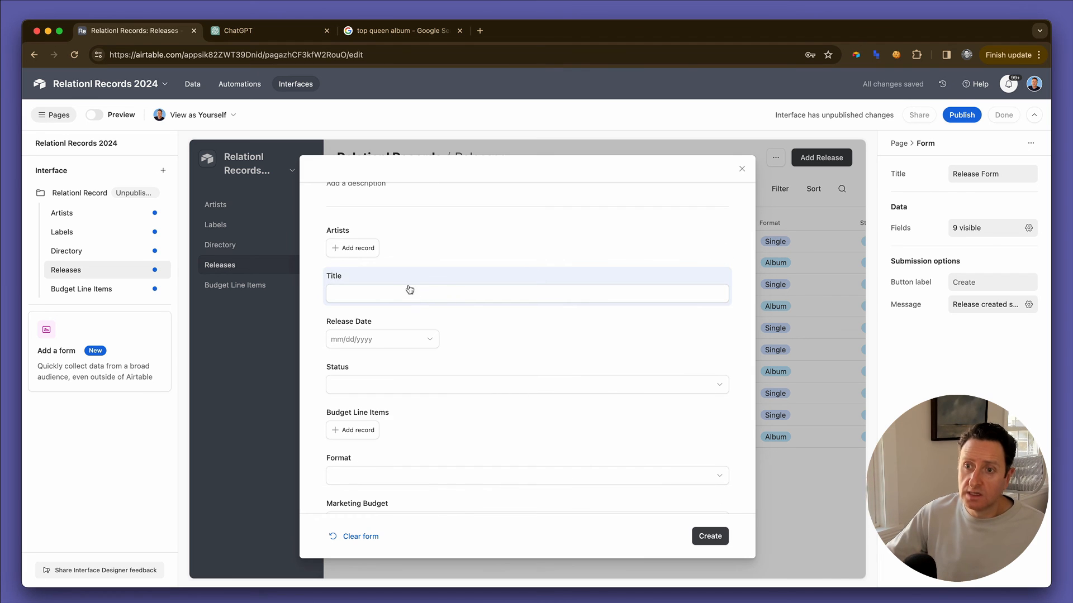
{"action": "scroll", "coordinate": [400, 330], "scroll_direction": "down", "scroll_amount": 2}
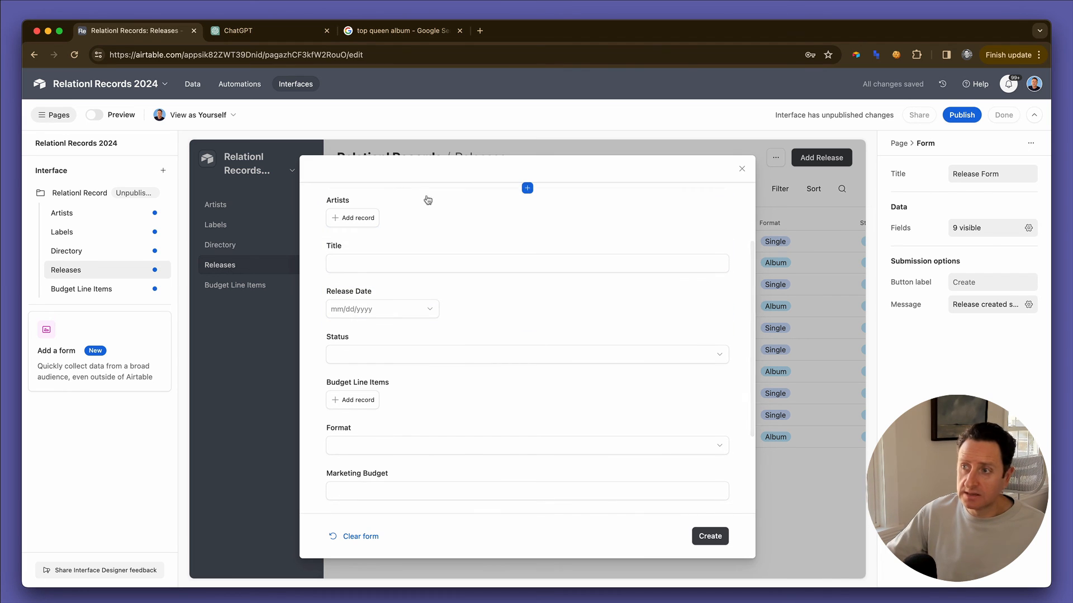
{"action": "left_click", "coordinate": [538, 203]}
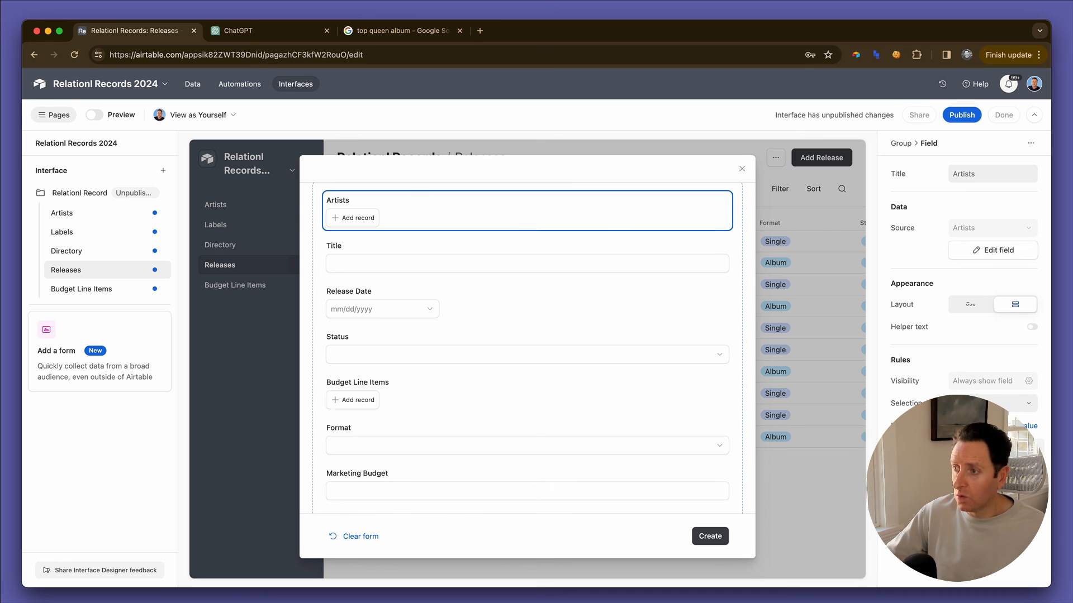
{"action": "left_click", "coordinate": [511, 254]}
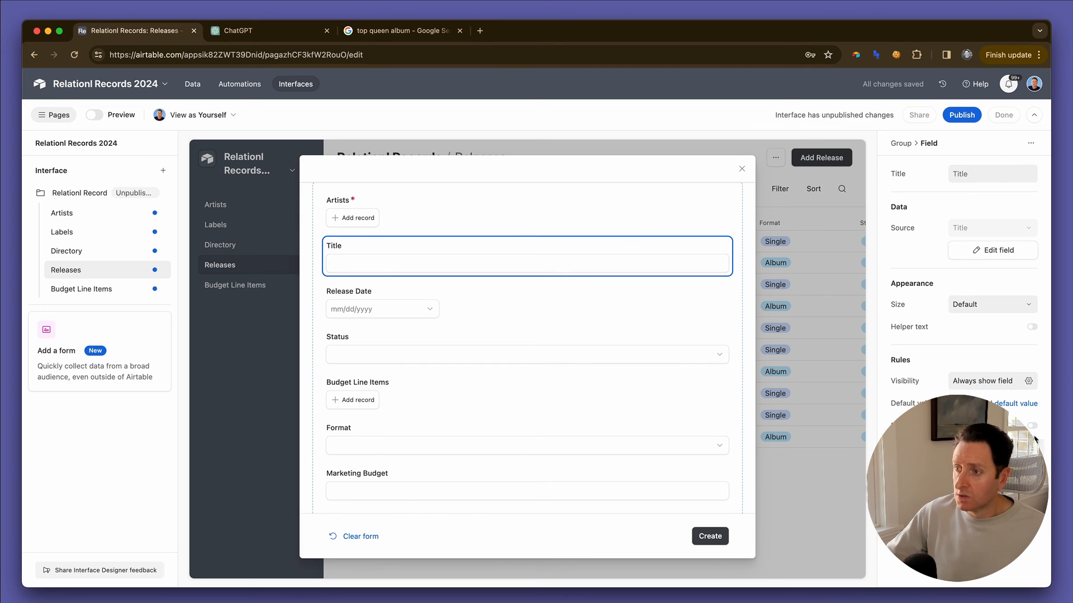
{"action": "left_click", "coordinate": [587, 313]}
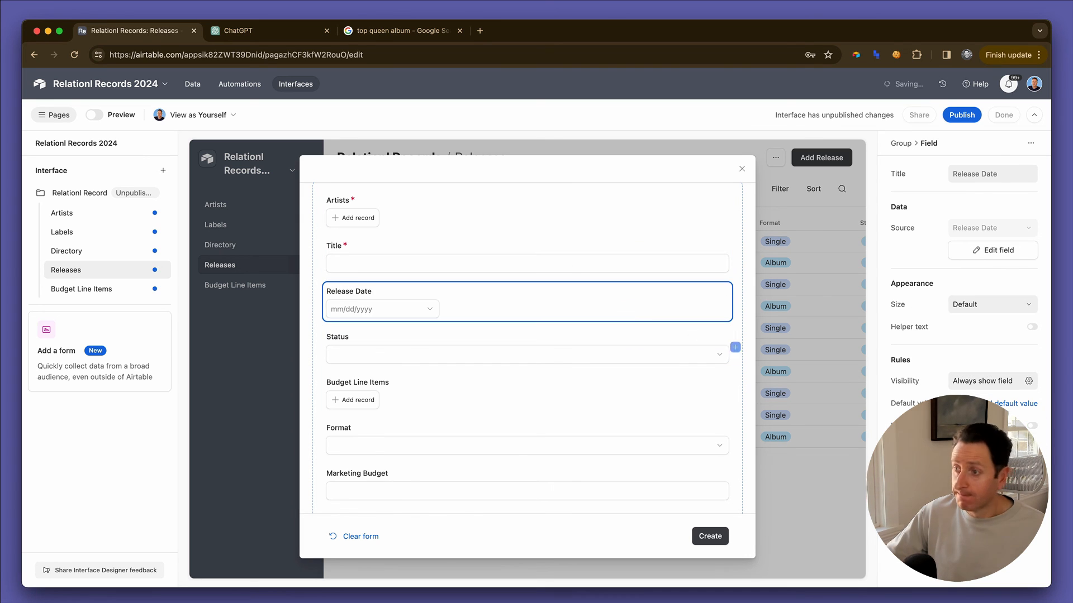
{"action": "left_click", "coordinate": [1033, 427]}
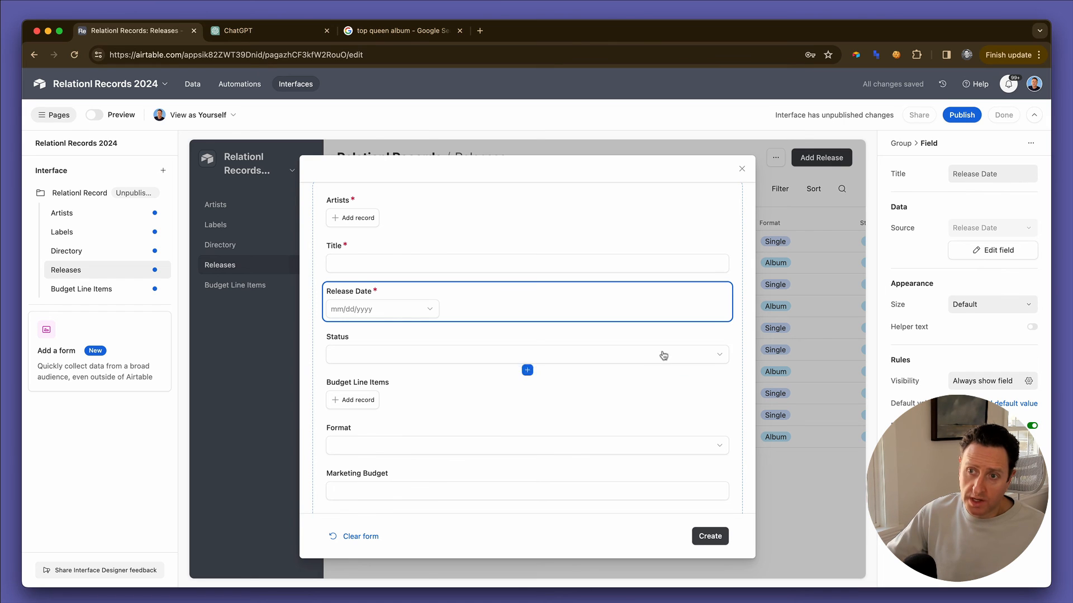
- Set the form's default Status to Planning and remove the Budget Line Items field
{"action": "left_click", "coordinate": [598, 350]}
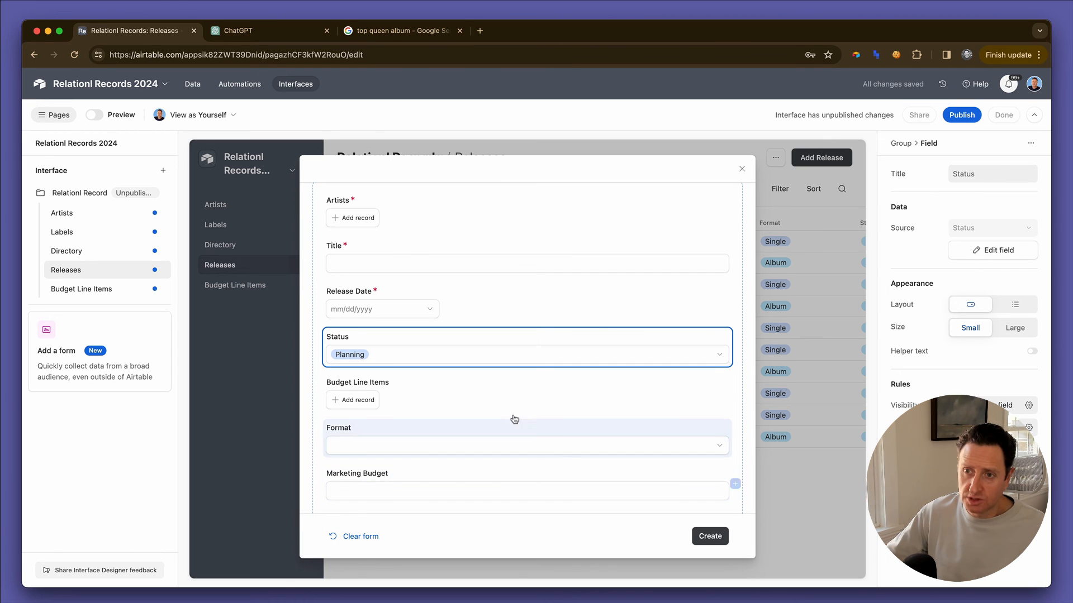
{"action": "left_click", "coordinate": [491, 396]}
{"action": "key", "text": "Delete"}
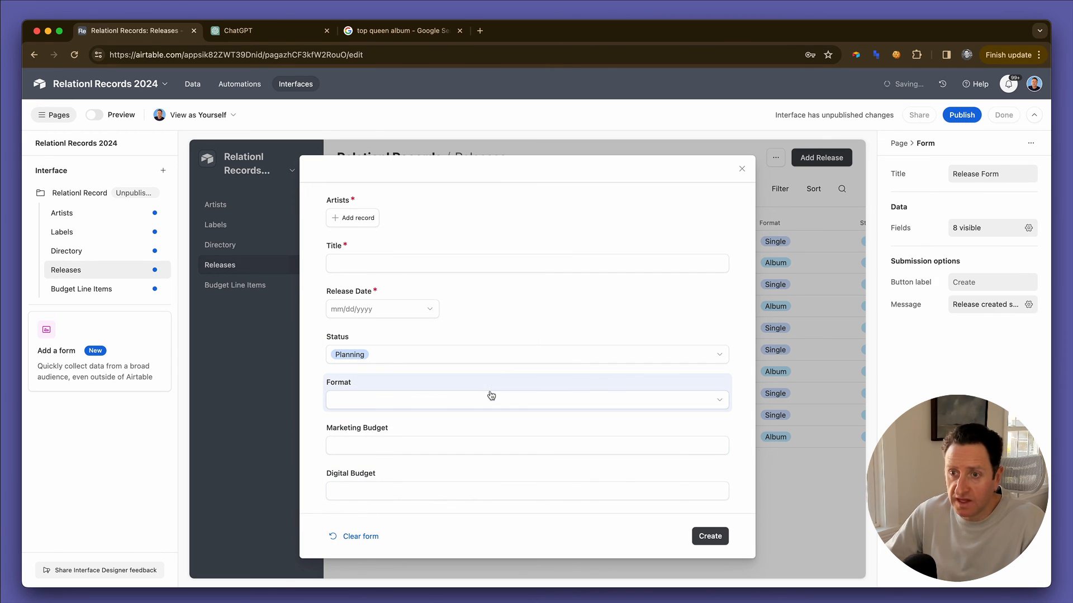
- Place Format beside Title in the form and remove the Marketing Budget, Digital Budget and Promo Budget fields
{"action": "left_click", "coordinate": [483, 394]}
{"action": "left_click_drag", "start_coordinate": [464, 394], "coordinate": [410, 256]}
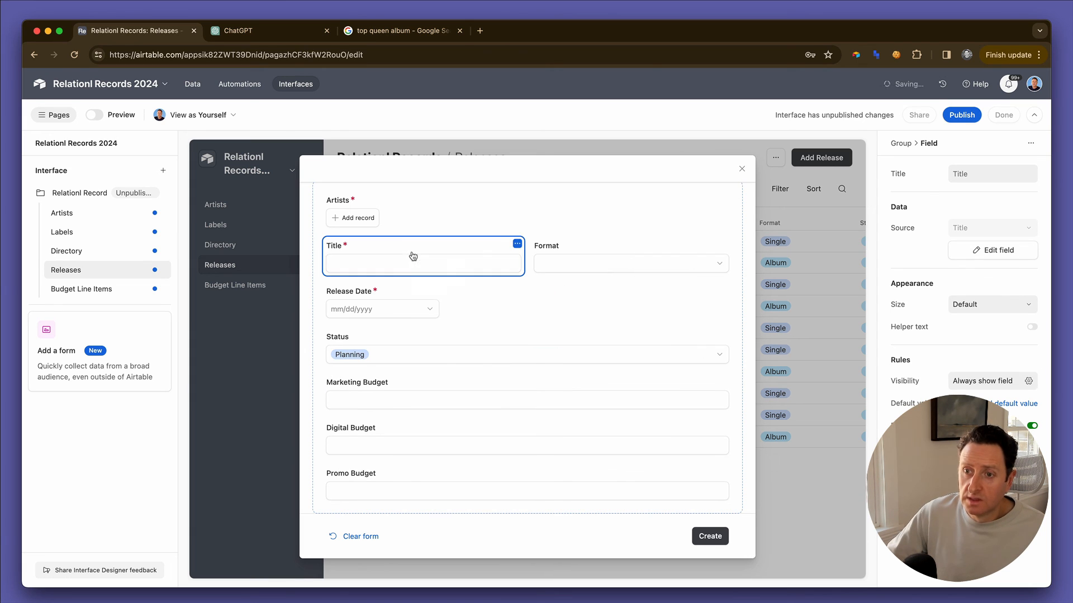
{"action": "left_click", "coordinate": [397, 404]}
{"action": "key", "text": "Delete"}
{"action": "left_click", "coordinate": [396, 400]}
{"action": "key", "text": "Delete"}
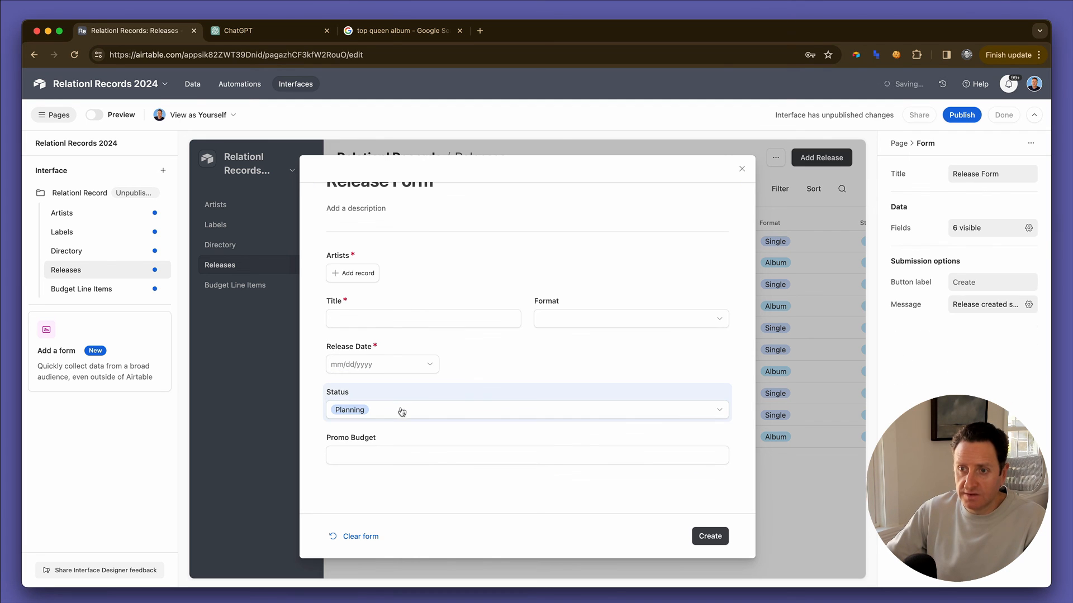
{"action": "left_click", "coordinate": [395, 438]}
{"action": "key", "text": "Delete"}
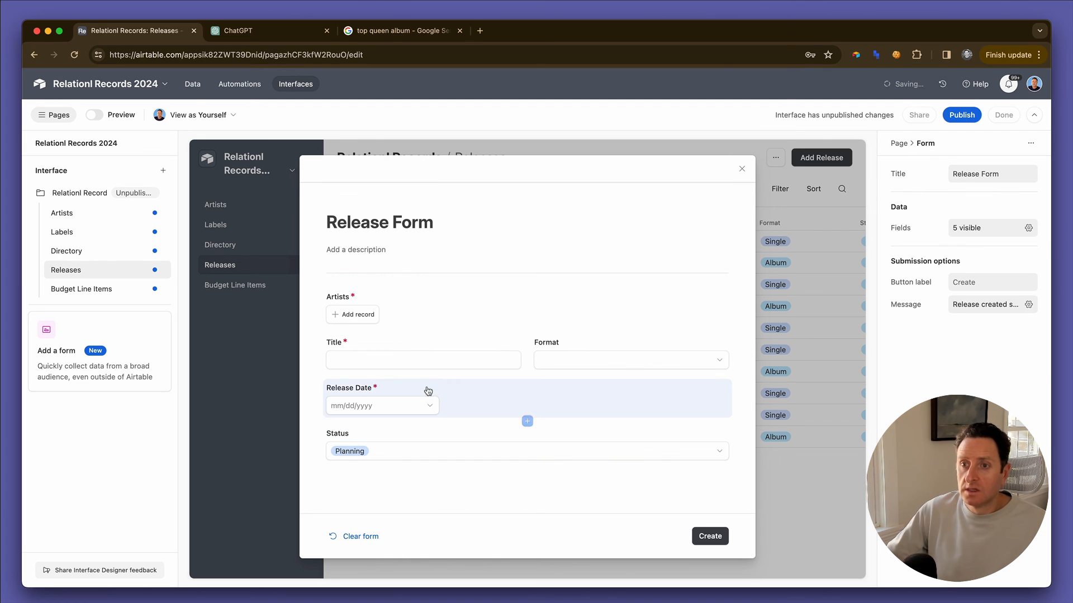
- Make Format and Status required, and lay out the form in two columns with Title beside Artists, Format beside Release Date and Status at half width
{"action": "left_click", "coordinate": [569, 342]}
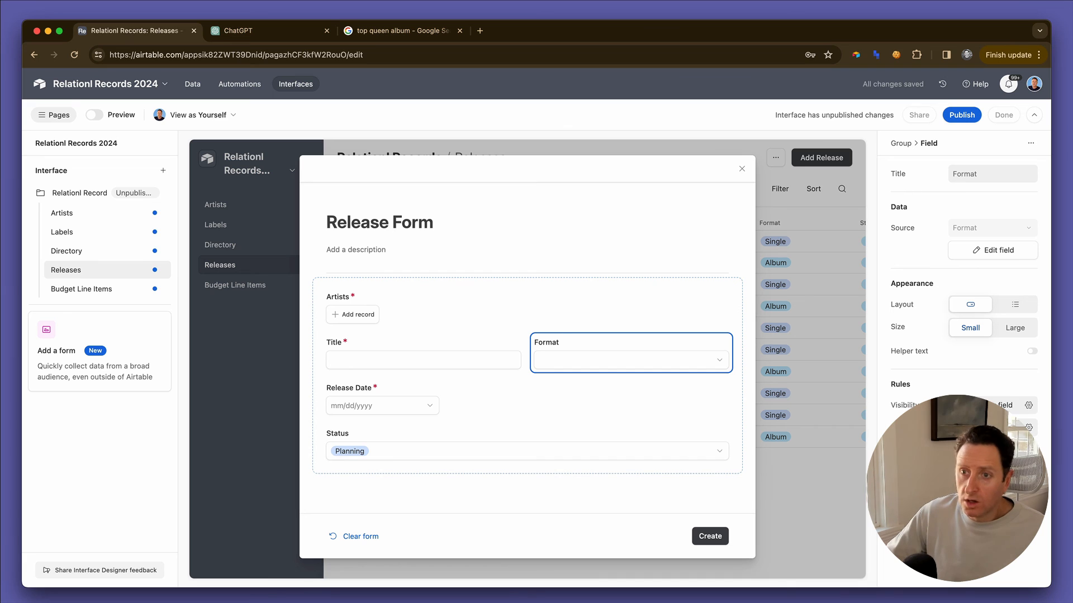
{"action": "left_click_drag", "start_coordinate": [401, 394], "coordinate": [392, 338]}
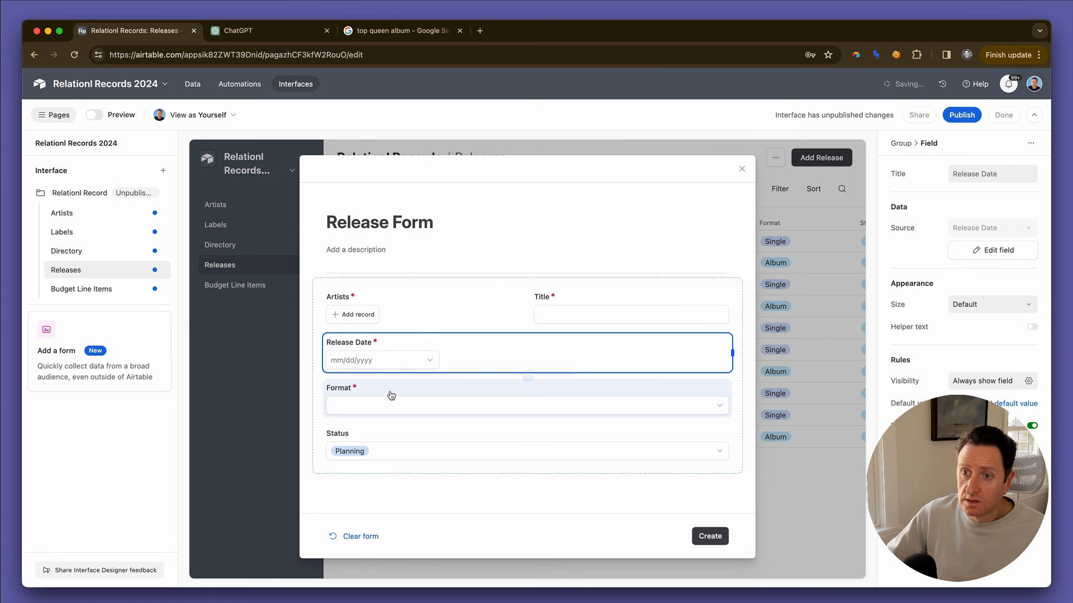
{"action": "left_click_drag", "start_coordinate": [391, 396], "coordinate": [455, 355]}
{"action": "left_click", "coordinate": [707, 404]}
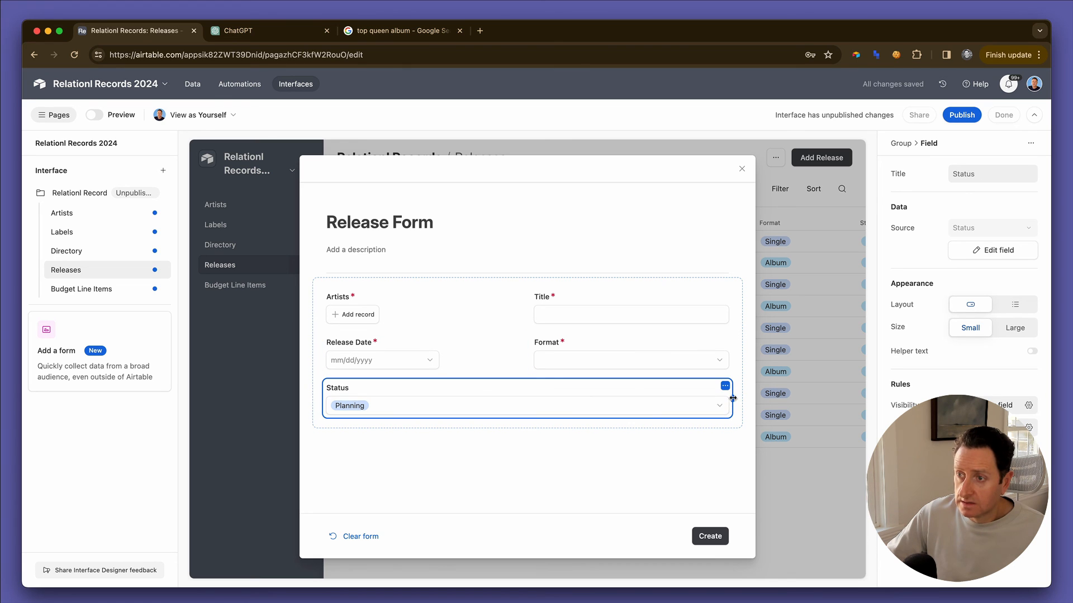
{"action": "left_click_drag", "start_coordinate": [733, 398], "coordinate": [546, 400]}
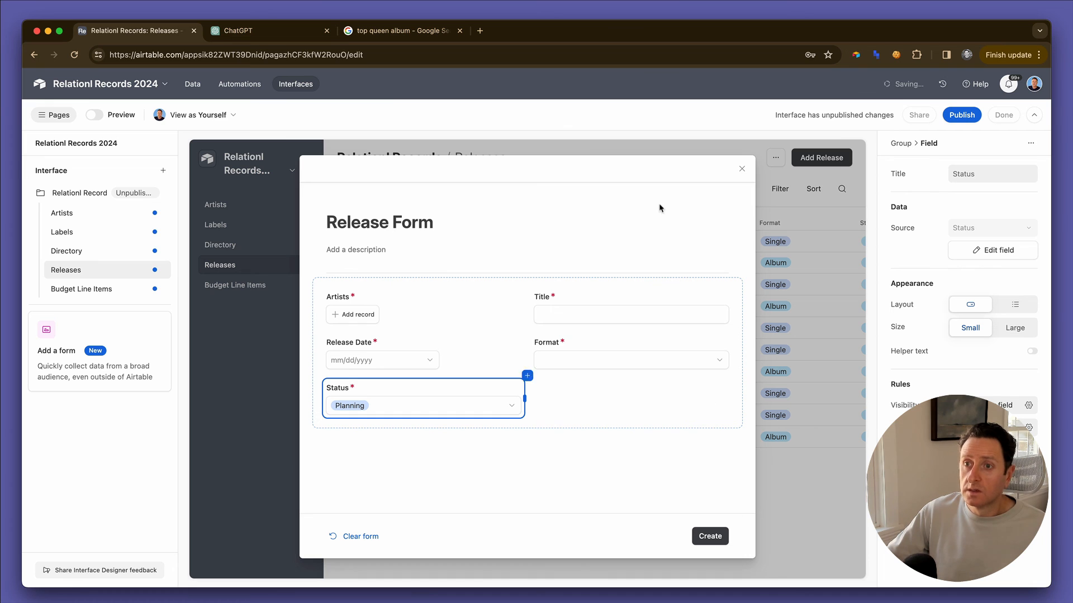
- Retitle the form "Add New Release" and, back on the Releases page, hide the three-dot menu beside Add Release
{"action": "double_click", "coordinate": [425, 219]}
{"action": "key", "text": "ctrl+a"}
{"action": "type", "text": "Add New Release"}
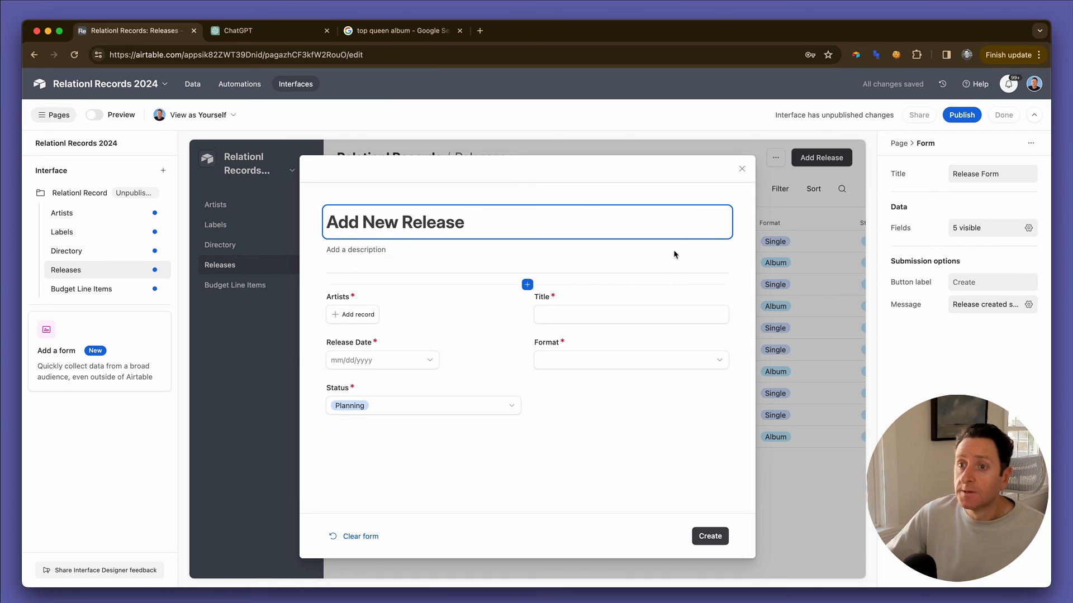
{"action": "left_click", "coordinate": [741, 171]}
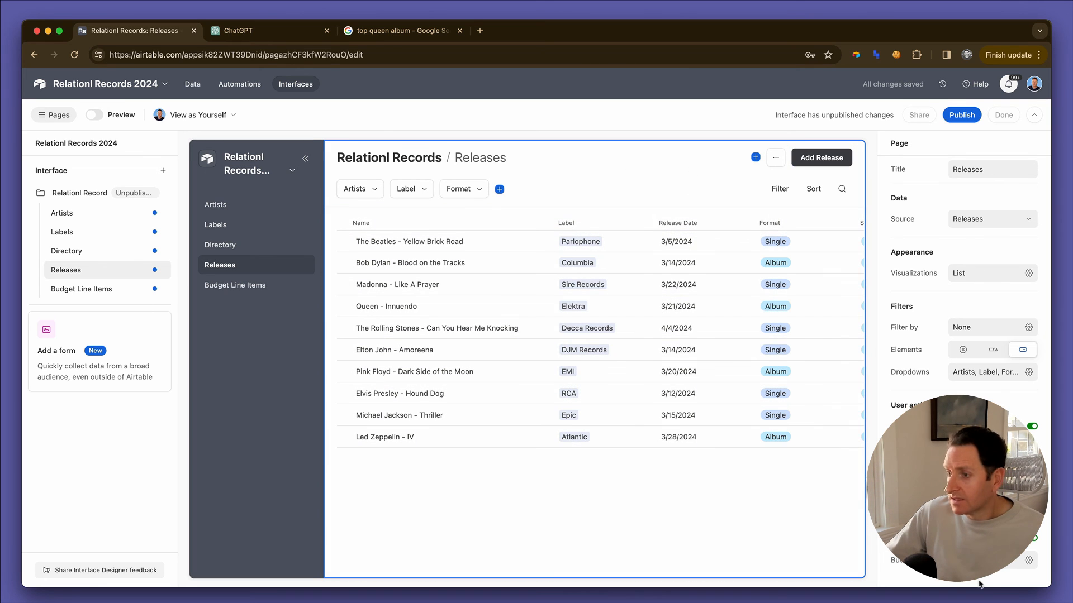
{"action": "left_click", "coordinate": [1032, 539]}
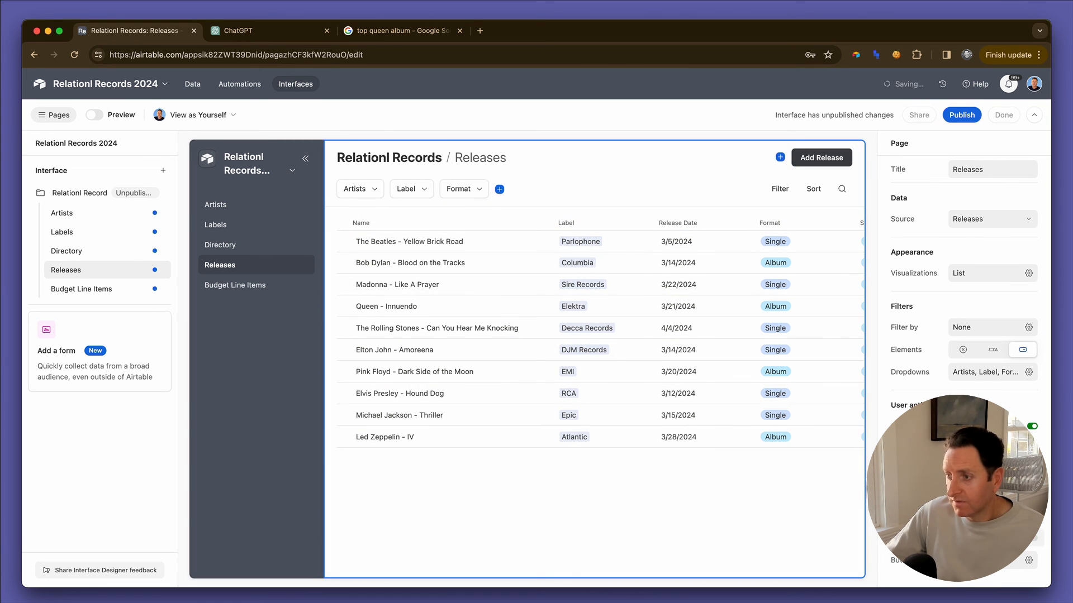
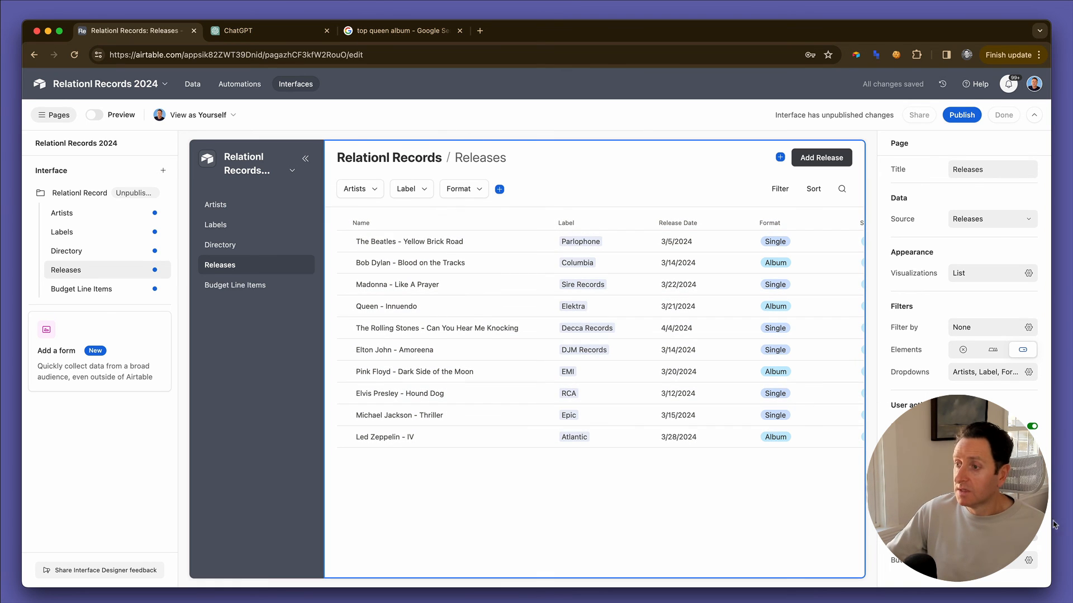
- Preview the Releases page and start a new release for Michael Jackson titled "Beat It"
{"action": "left_click", "coordinate": [94, 116]}
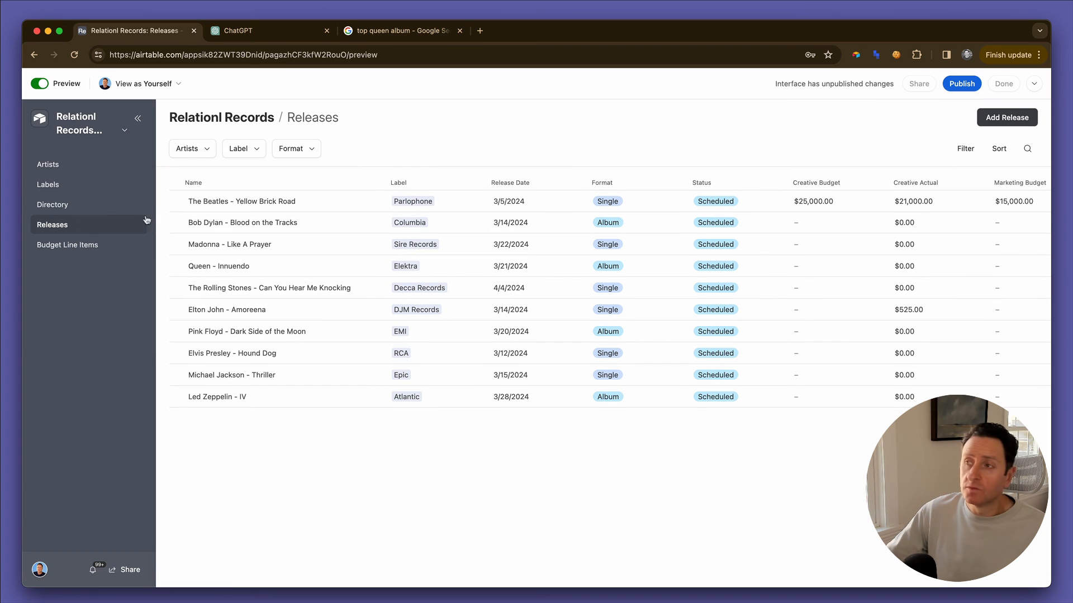
{"action": "left_click", "coordinate": [1007, 118]}
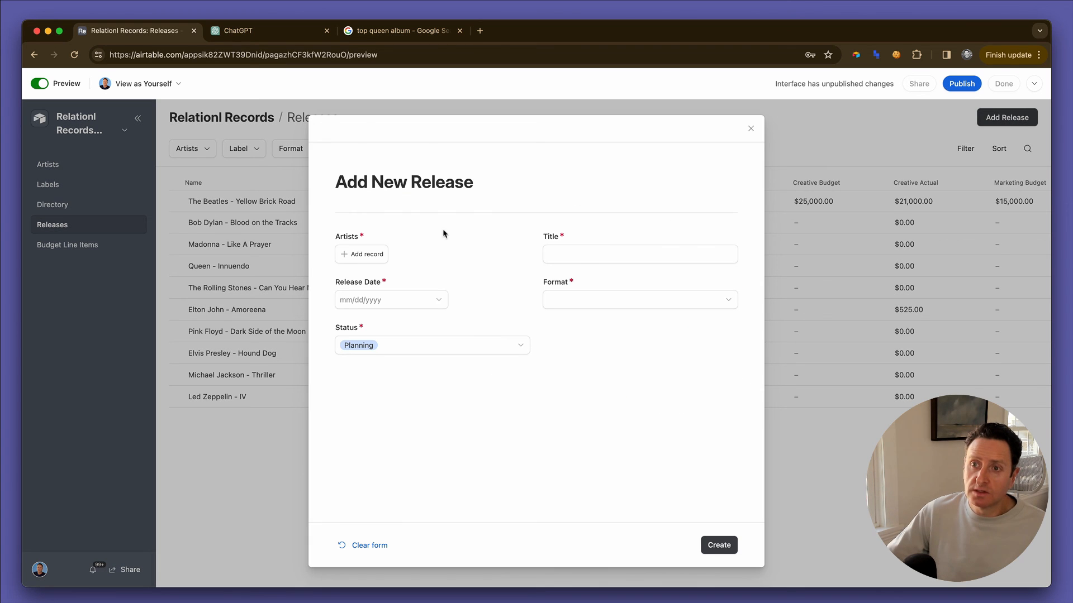
{"action": "left_click", "coordinate": [354, 256]}
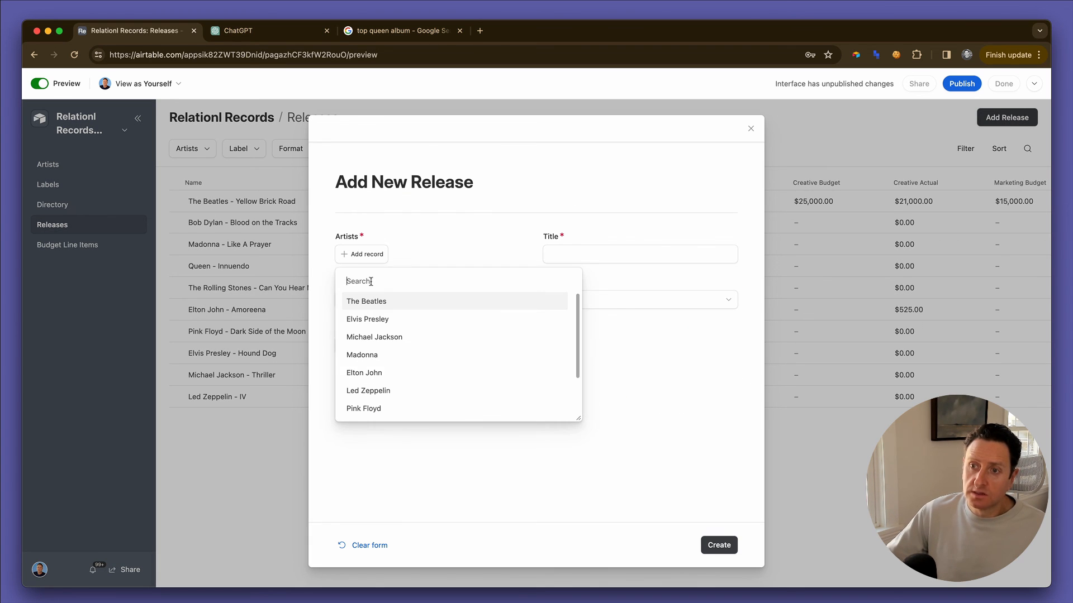
{"action": "left_click", "coordinate": [390, 336]}
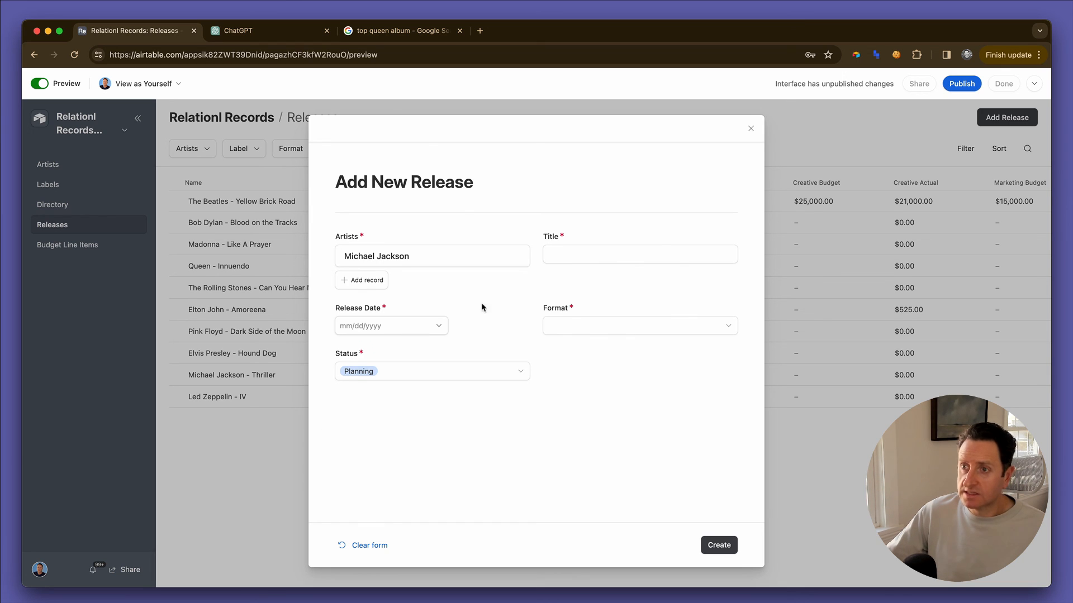
{"action": "left_click", "coordinate": [605, 254]}
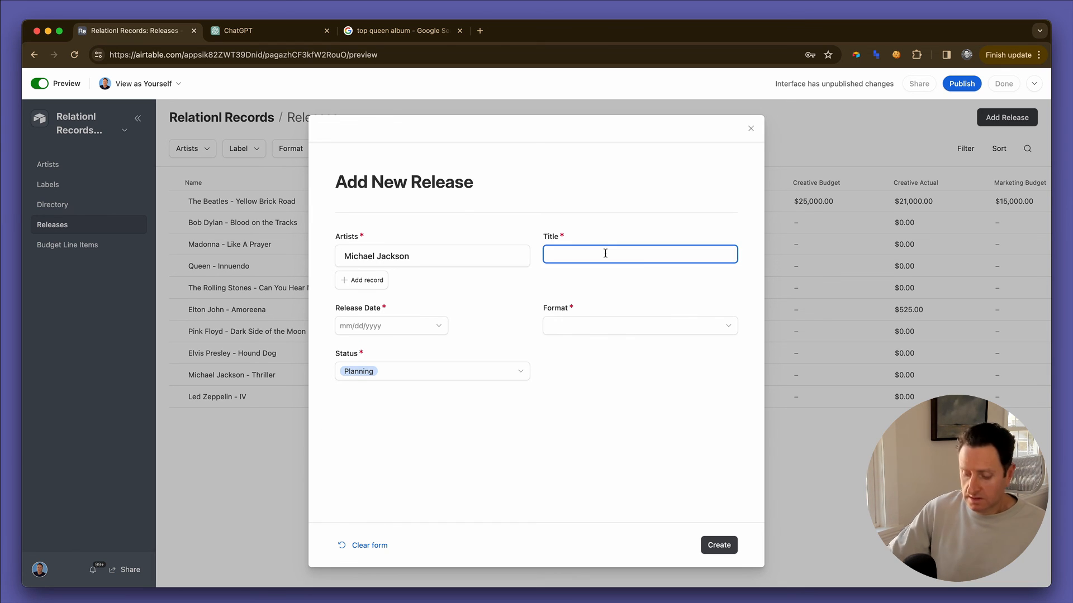
{"action": "type", "text": "Beat It"}
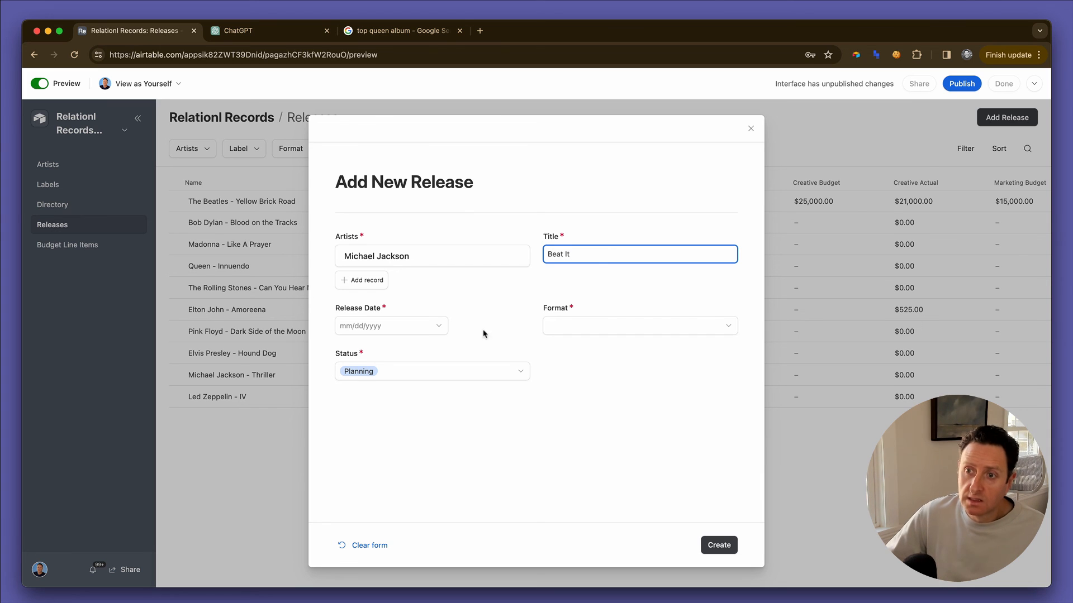
- Set the release date to 4/19/2024 and the format to EP, and create the release
{"action": "left_click", "coordinate": [430, 330]}
{"action": "left_click", "coordinate": [504, 373]}
{"action": "left_click", "coordinate": [410, 328]}
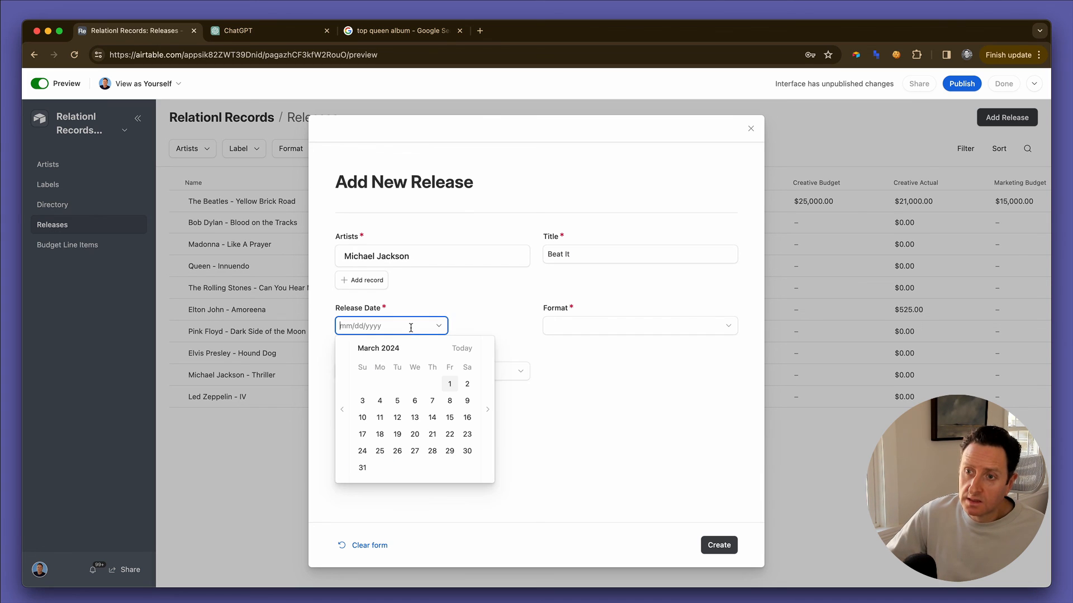
{"action": "left_click", "coordinate": [487, 409]}
{"action": "left_click", "coordinate": [449, 418]}
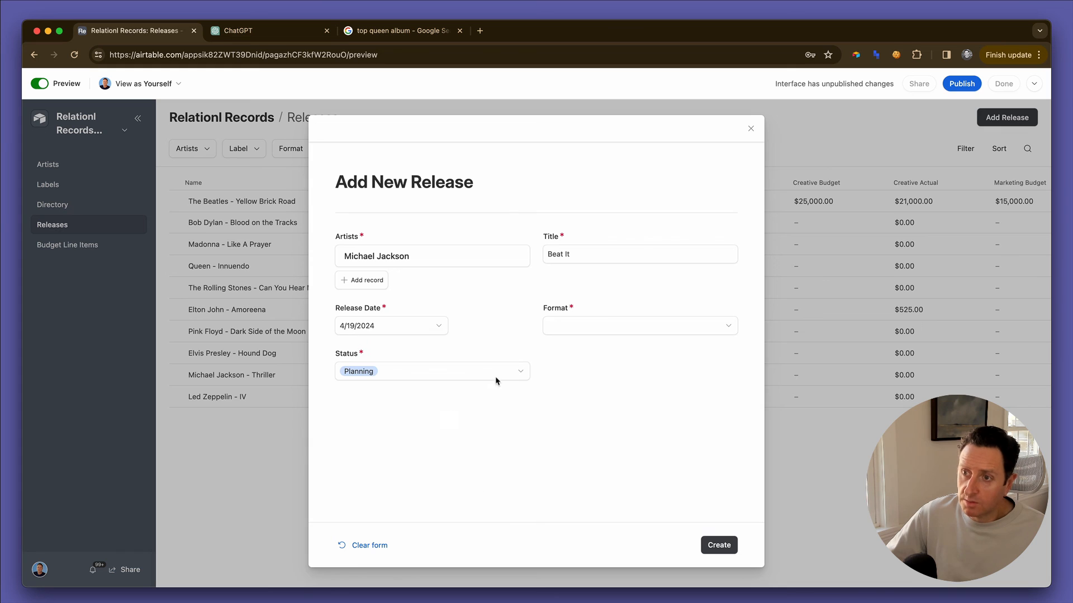
{"action": "left_click", "coordinate": [560, 322]}
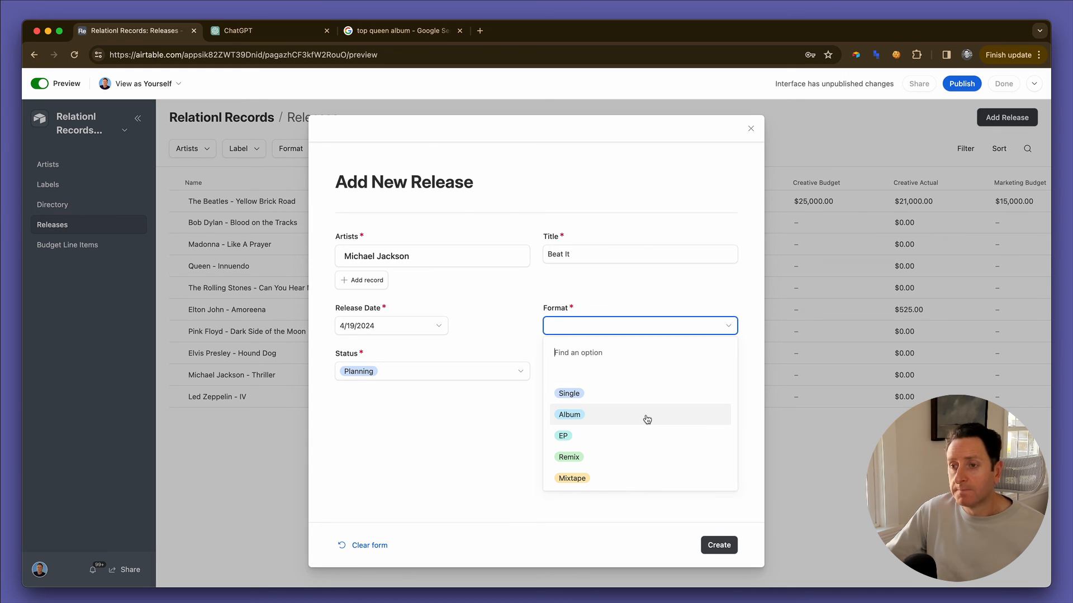
{"action": "left_click", "coordinate": [637, 436]}
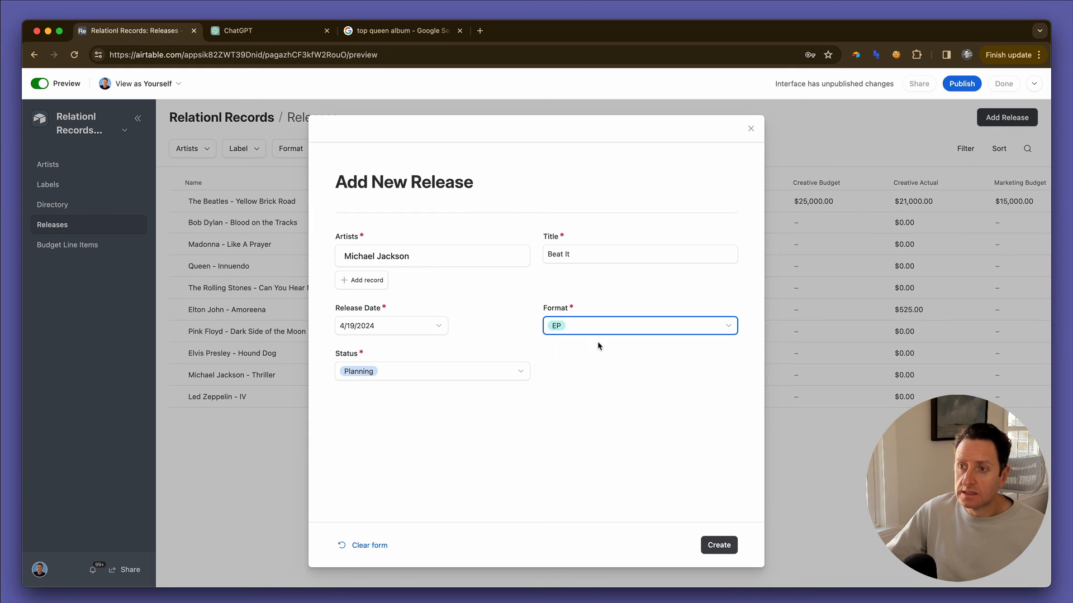
{"action": "left_click", "coordinate": [591, 325]}
{"action": "left_click", "coordinate": [419, 417]}
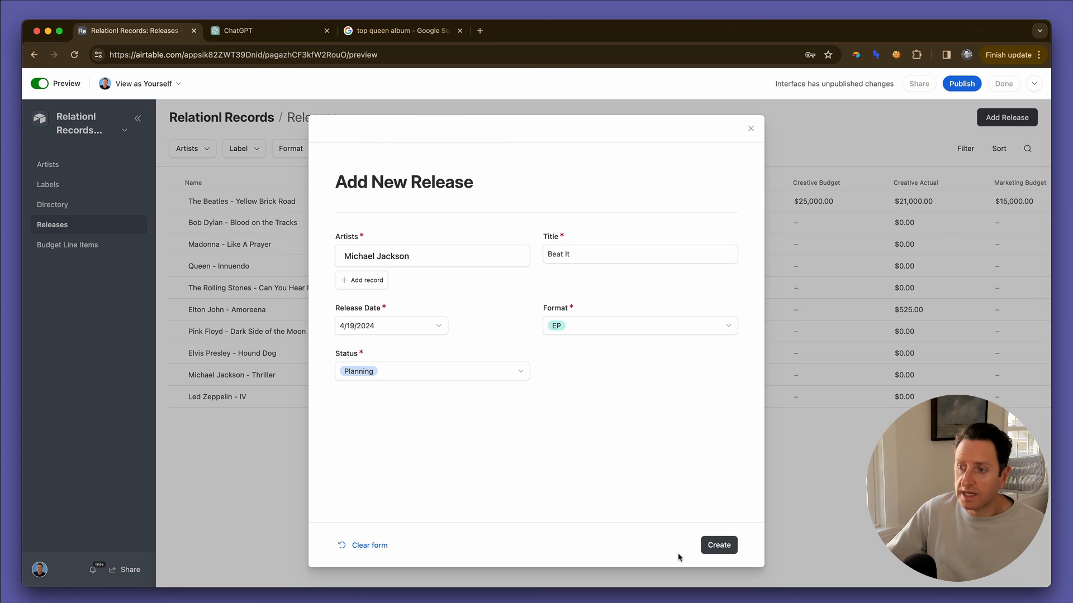
{"action": "left_click", "coordinate": [710, 552]}
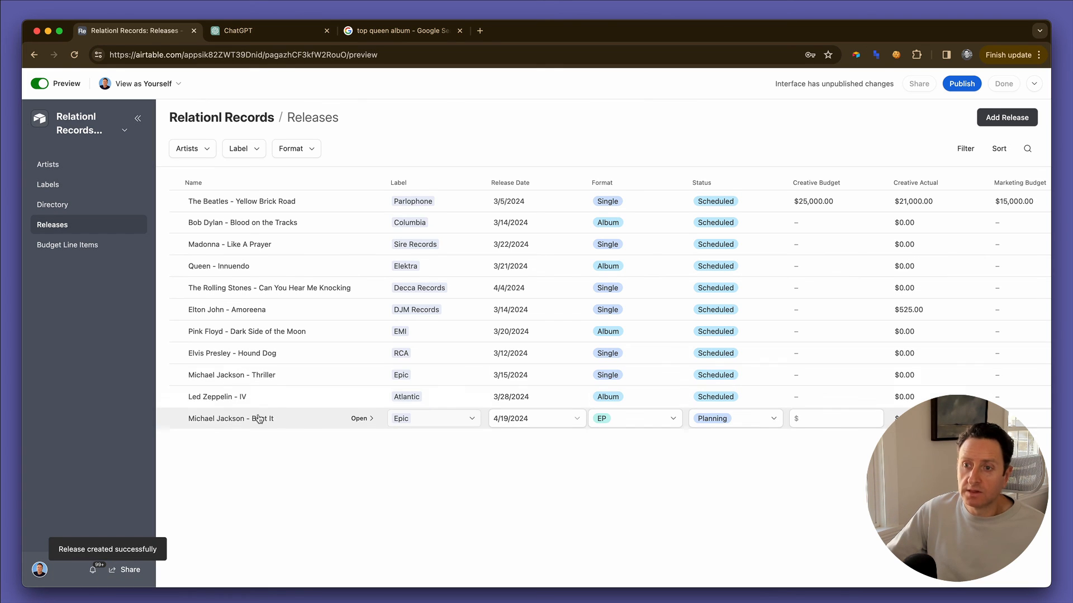
- Open Michael Jackson's artist details and view the Beat It release from the Releases list
{"action": "left_click", "coordinate": [50, 166]}
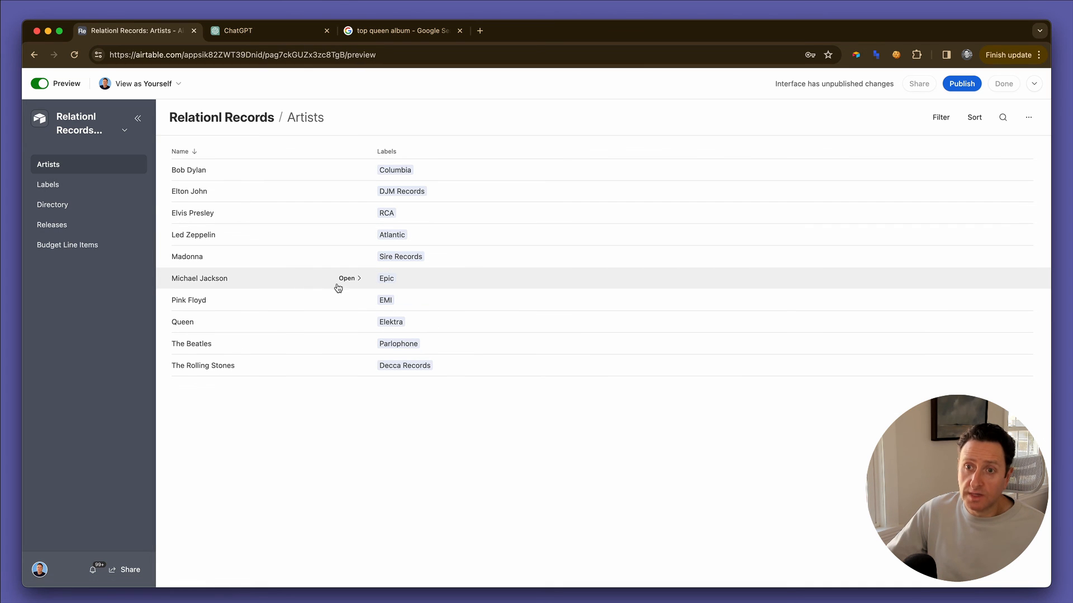
{"action": "left_click", "coordinate": [344, 282]}
{"action": "scroll", "coordinate": [802, 441], "scroll_direction": "down", "scroll_amount": 3}
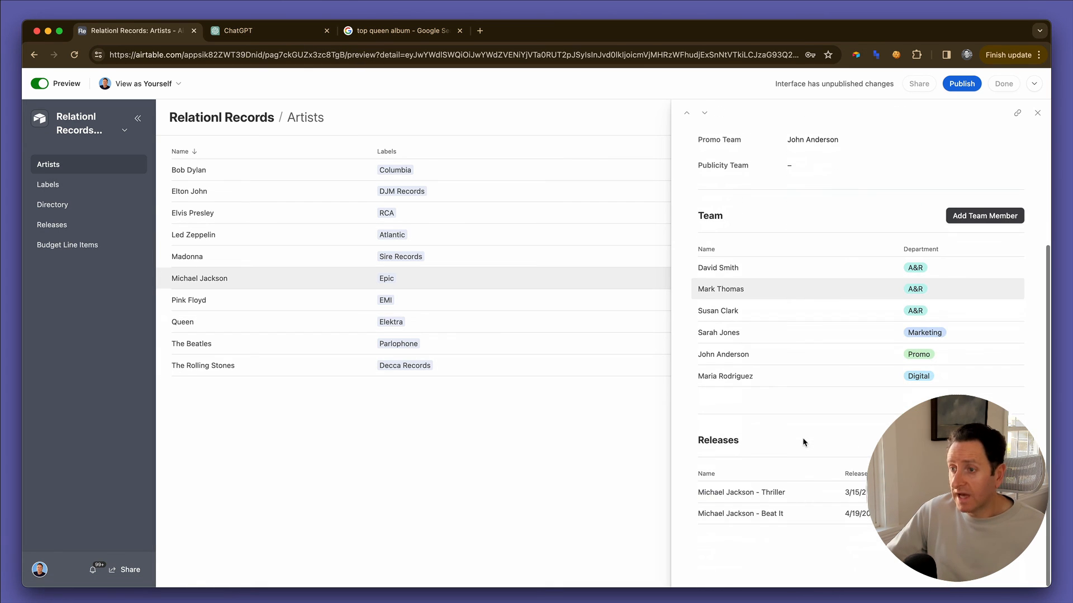
{"action": "left_click", "coordinate": [814, 514]}
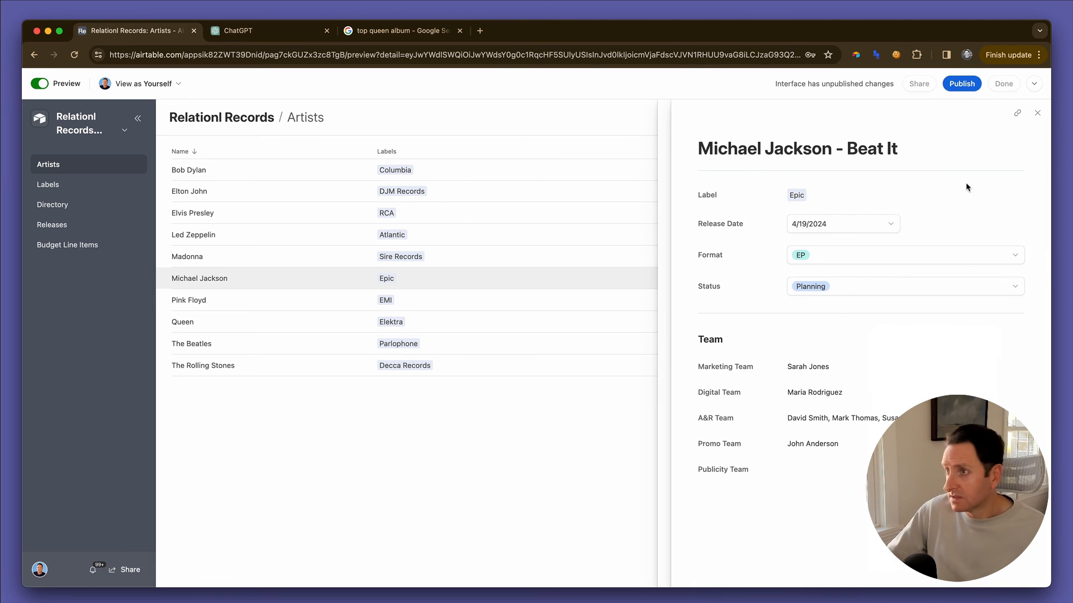
- Close the release and artist details and open the Michael Jackson - Beat It release on the Budget Line Items page
{"action": "left_click", "coordinate": [1037, 114]}
{"action": "left_click", "coordinate": [1038, 114]}
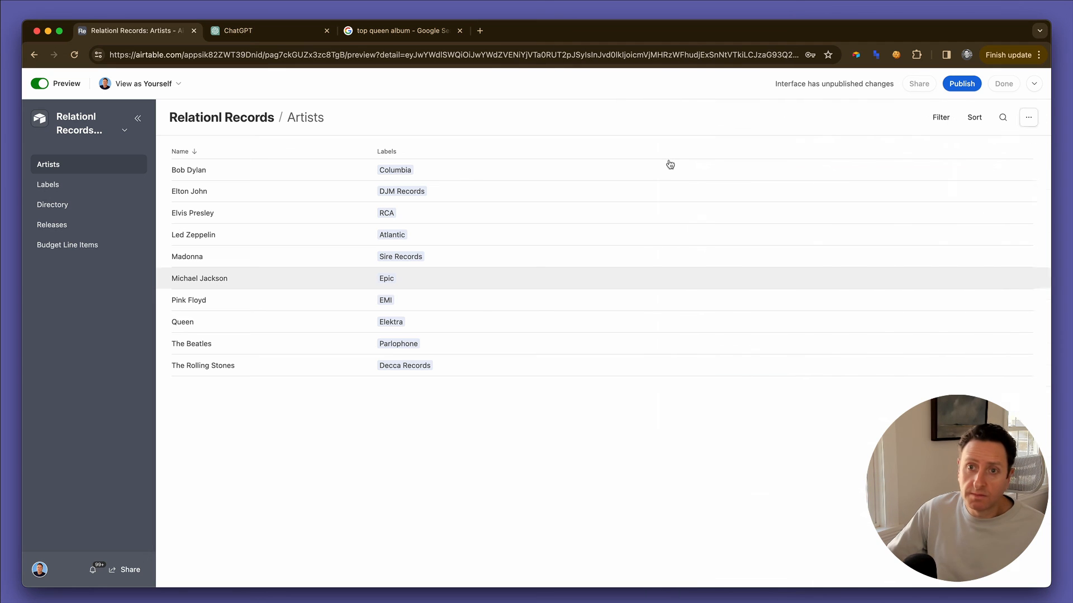
{"action": "left_click", "coordinate": [93, 247]}
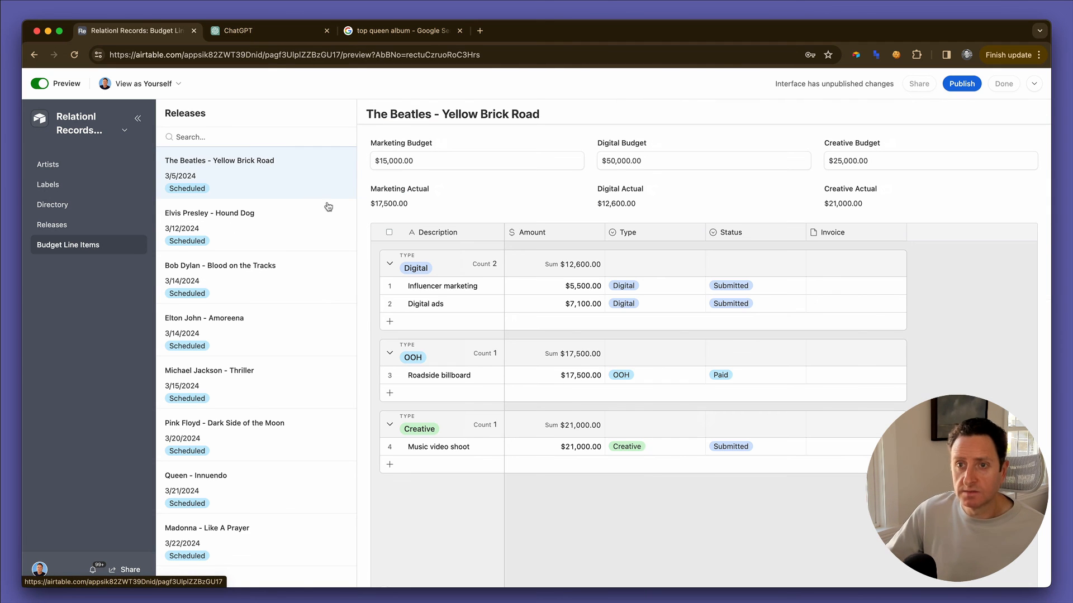
{"action": "scroll", "coordinate": [321, 338], "scroll_direction": "down", "scroll_amount": 3}
{"action": "left_click", "coordinate": [264, 551]}
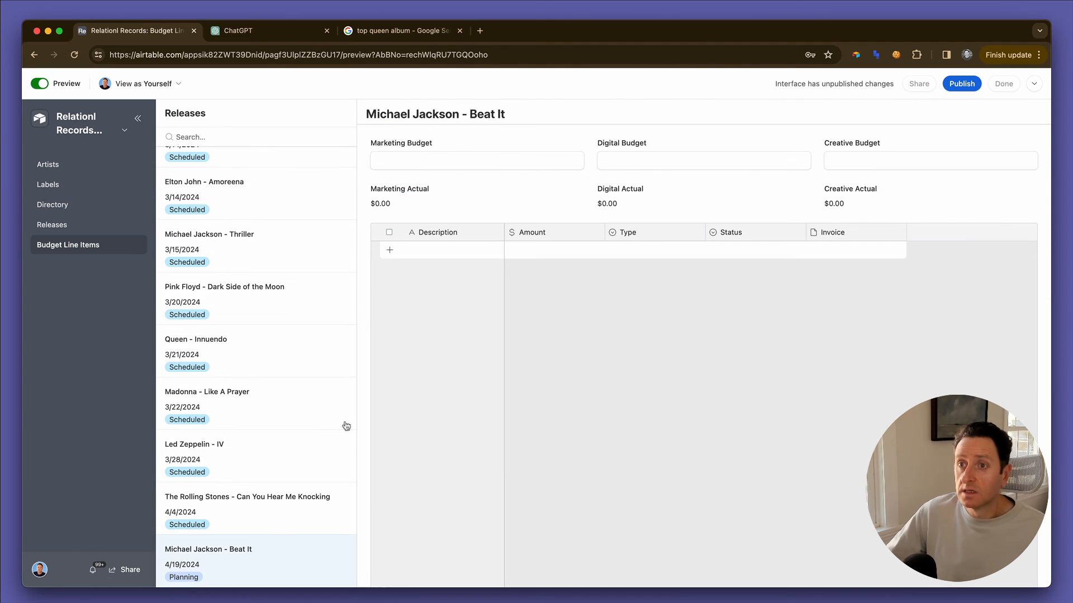
- Set the Beat It release's marketing budget to 50000, digital budget to 25000 and creative budget to 15000
{"action": "left_click", "coordinate": [428, 157]}
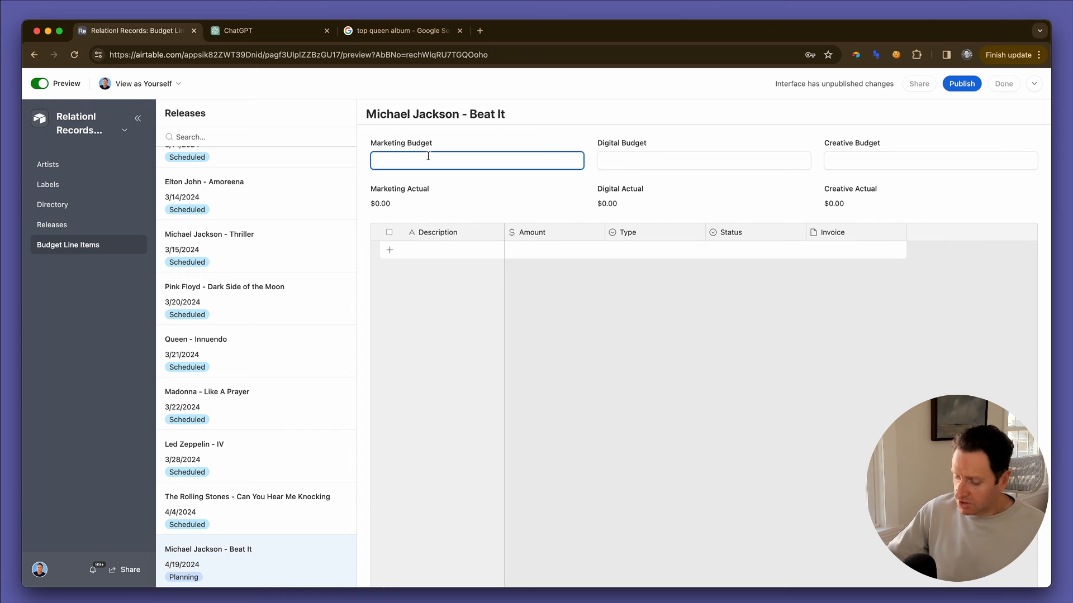
{"action": "type", "text": "50000"}
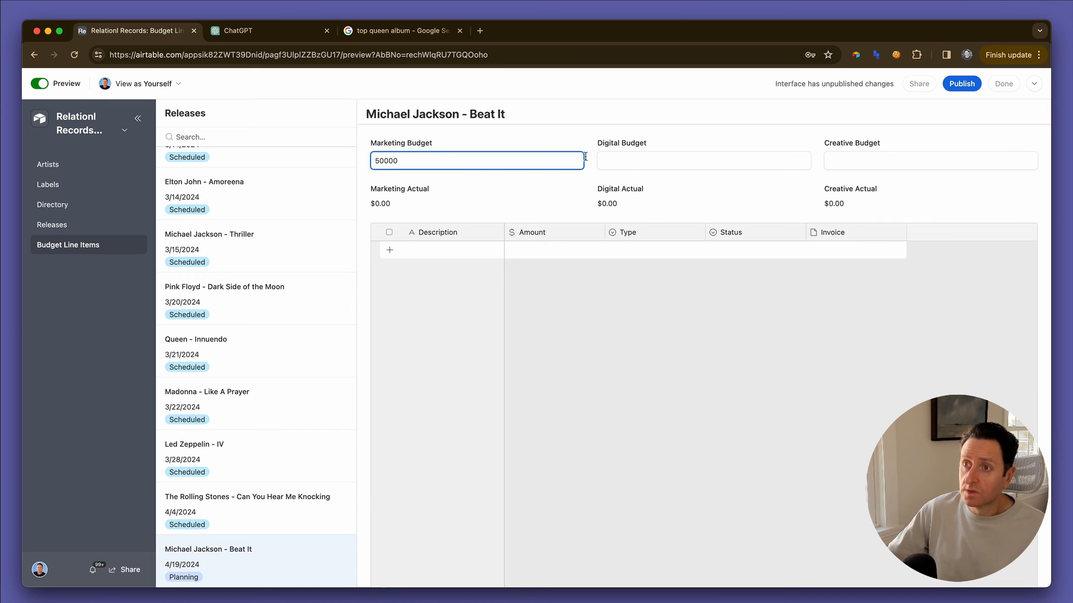
{"action": "left_click", "coordinate": [615, 159]}
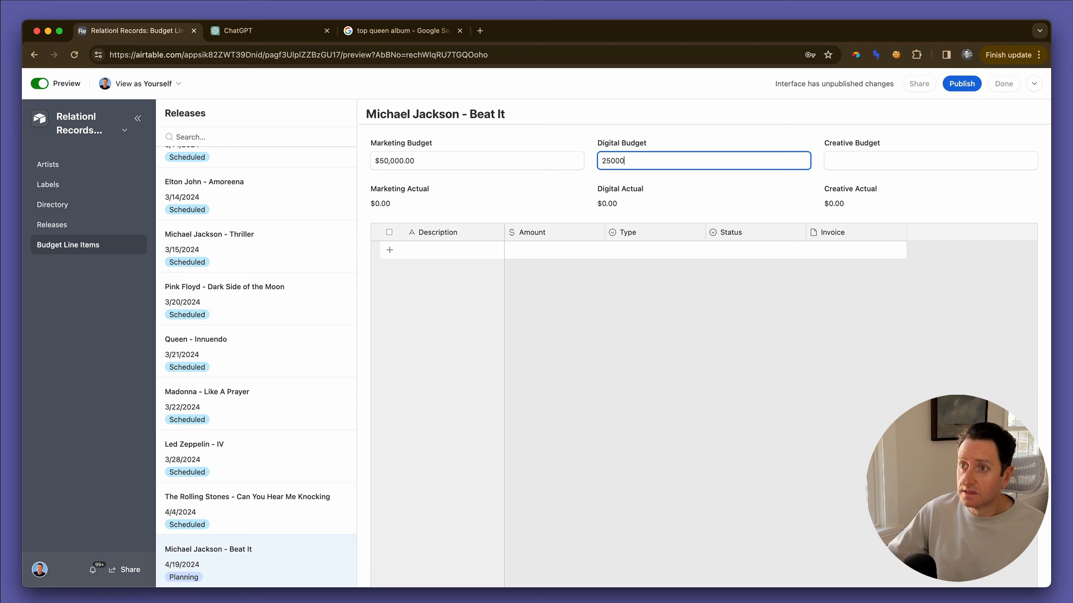
{"action": "left_click", "coordinate": [892, 157]}
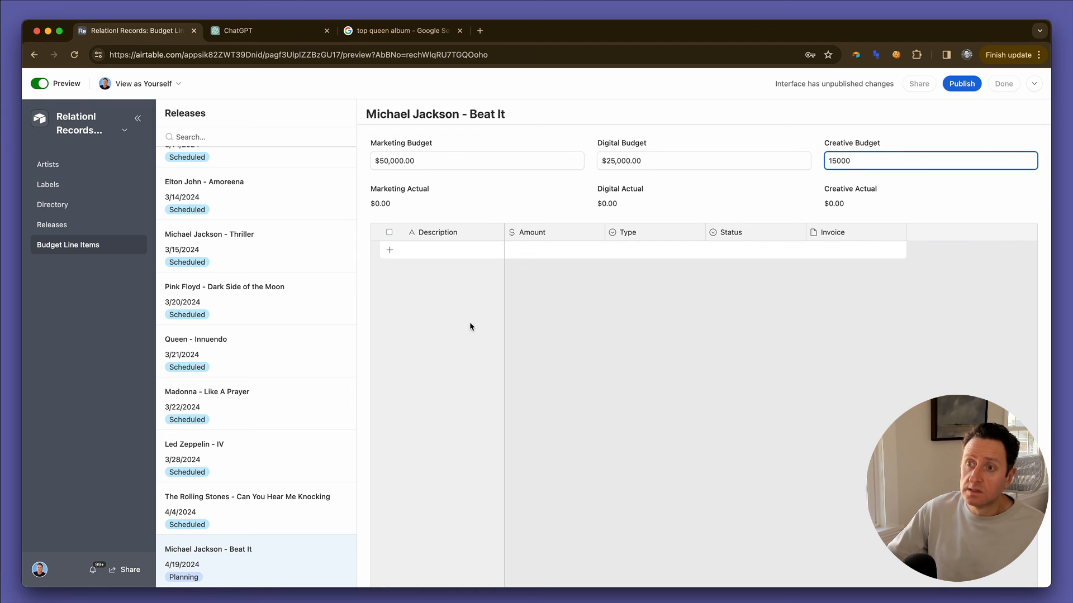
- Add a "Digital ads" line item to Beat It with amount 15000, type Digital and status Submitted
{"action": "left_click", "coordinate": [446, 250]}
{"action": "left_click", "coordinate": [443, 286]}
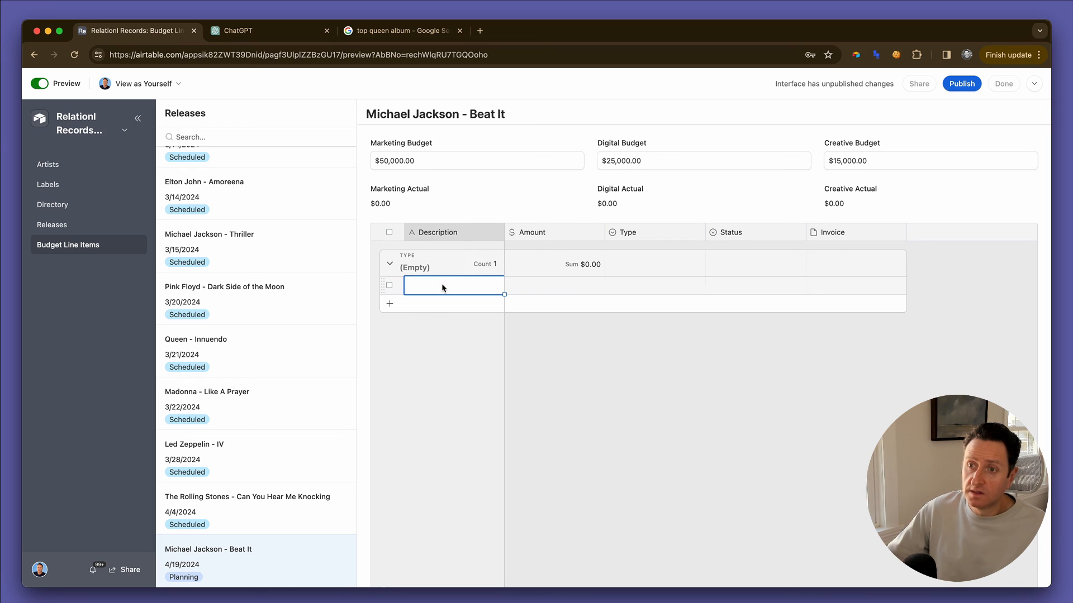
{"action": "type", "text": "Digital ads"}
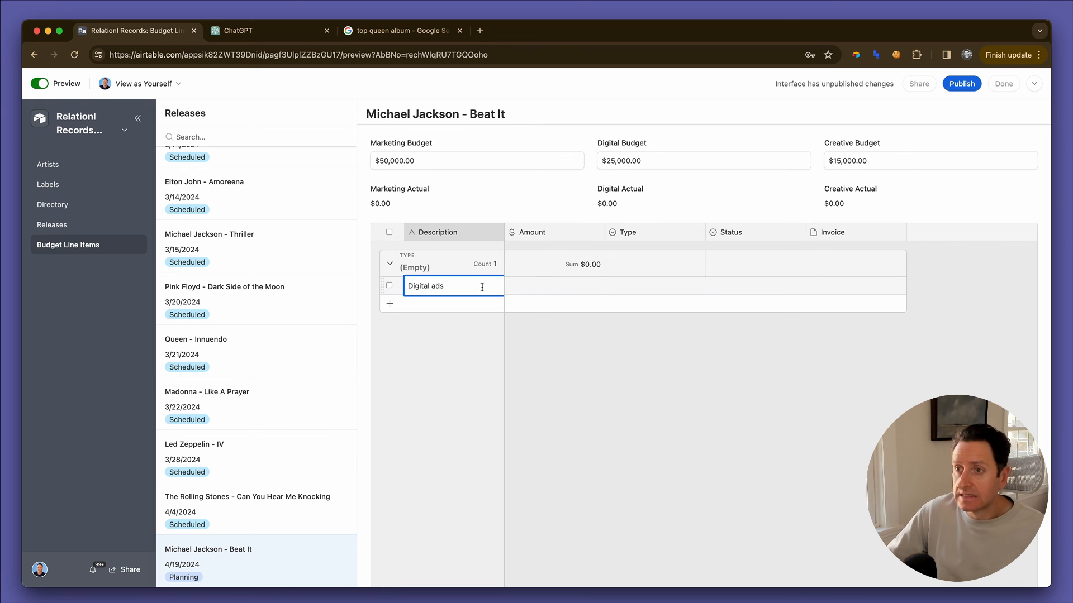
{"action": "left_click", "coordinate": [569, 289]}
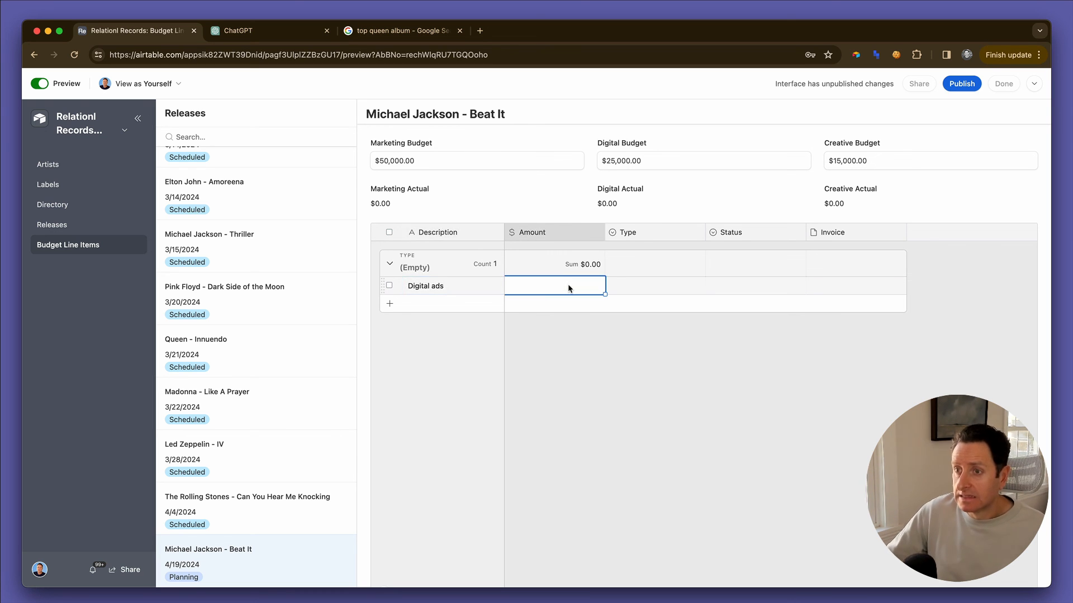
{"action": "type", "text": "15000"}
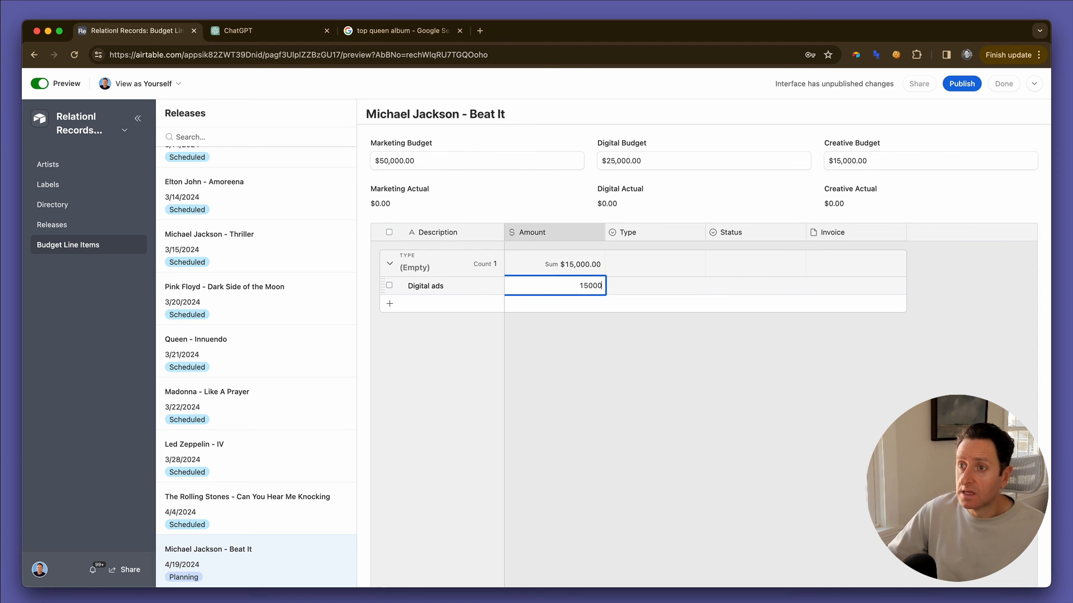
{"action": "left_click", "coordinate": [629, 281]}
{"action": "left_click", "coordinate": [659, 339]}
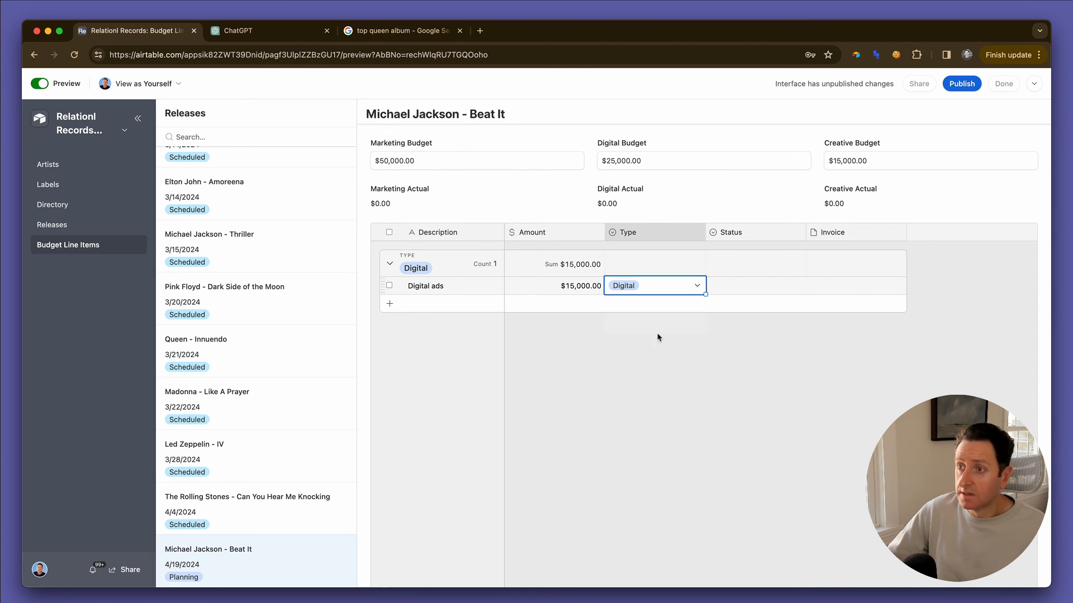
{"action": "left_click", "coordinate": [743, 287]}
{"action": "left_click", "coordinate": [742, 286]}
{"action": "left_click", "coordinate": [749, 342]}
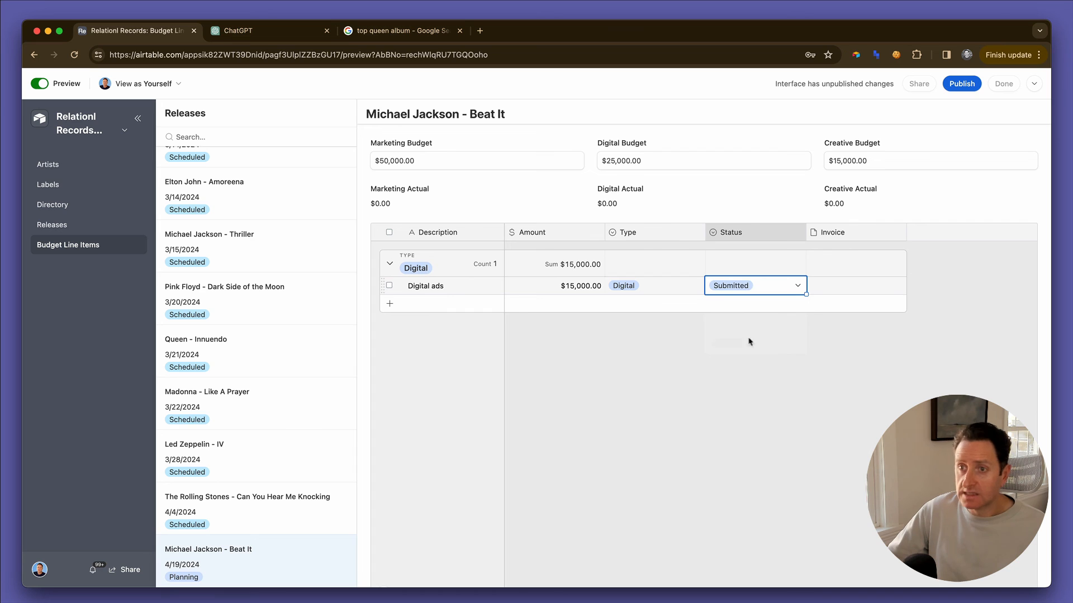
- Add an "Influencer marketing" line item with amount 10000 to the Digital group
{"action": "left_click", "coordinate": [449, 309]}
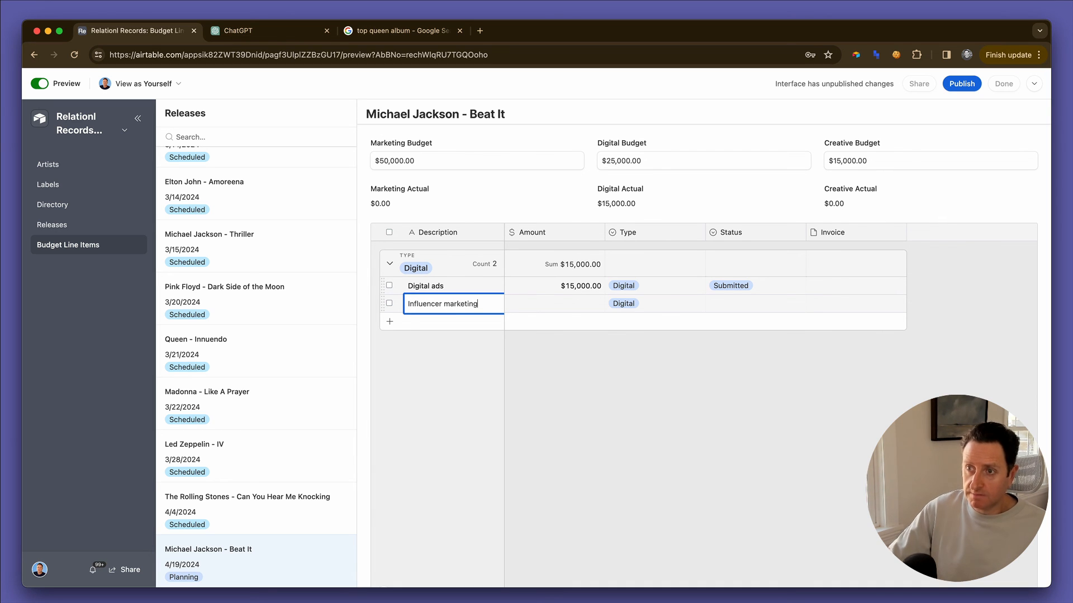
{"action": "left_click", "coordinate": [634, 303]}
{"action": "left_click", "coordinate": [634, 300]}
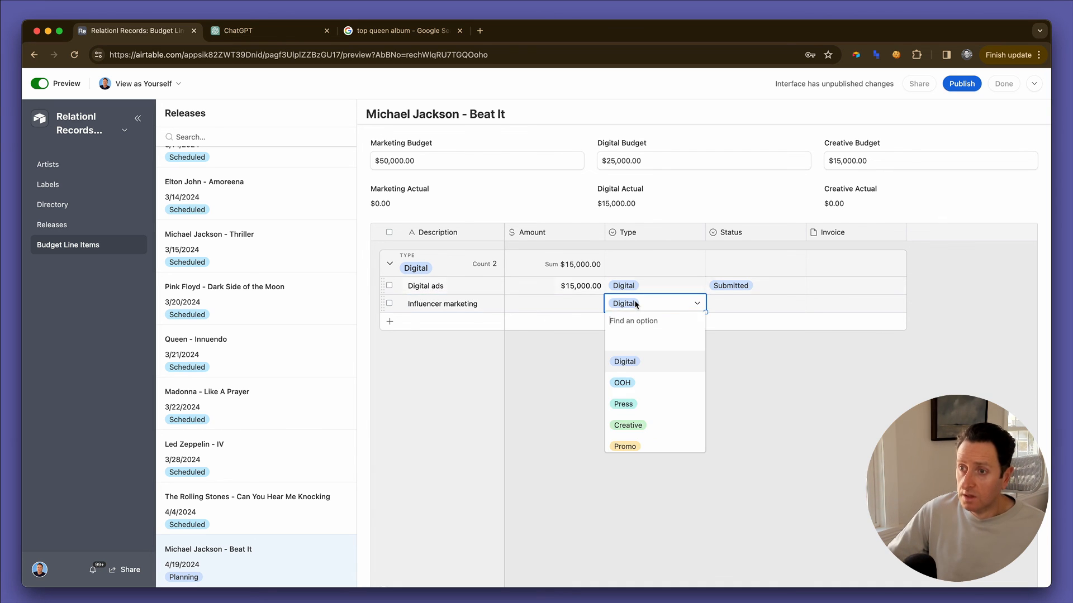
{"action": "left_click", "coordinate": [592, 302]}
{"action": "type", "text": "10,00"}
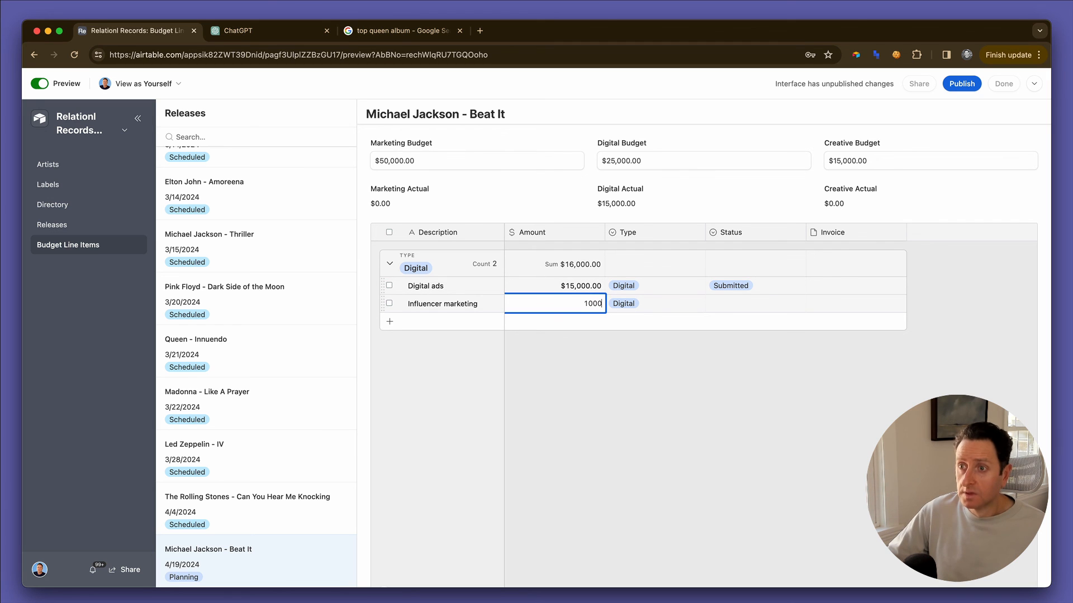
{"action": "type", "text": "0"}
{"action": "left_click", "coordinate": [626, 399]}
- Add a "Radio promo" line item with amount 25000 and change its type to Promo
{"action": "left_click", "coordinate": [467, 324]}
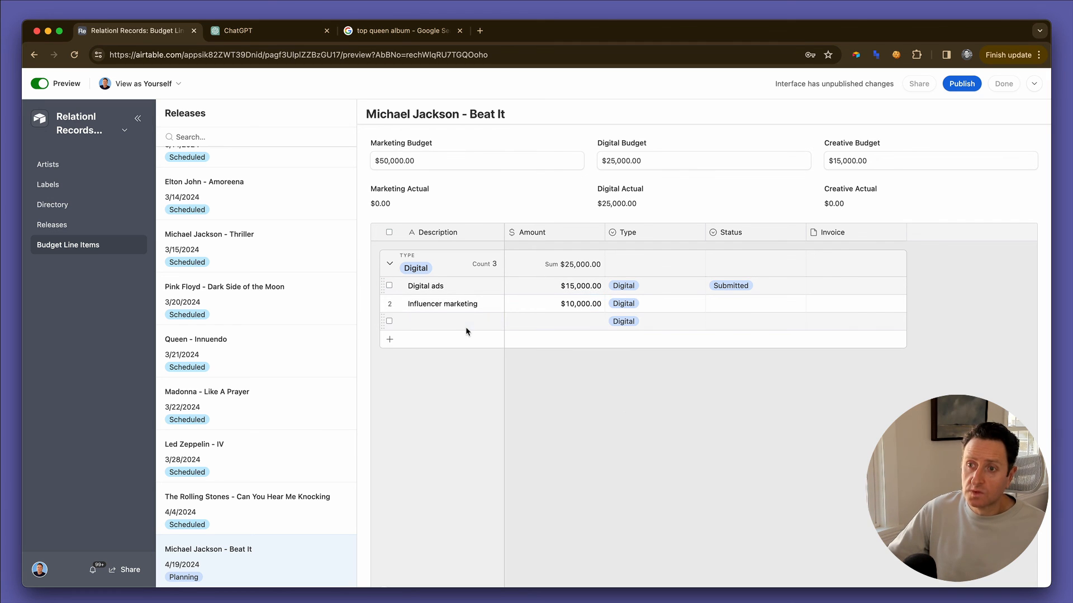
{"action": "type", "text": "Radio promo"}
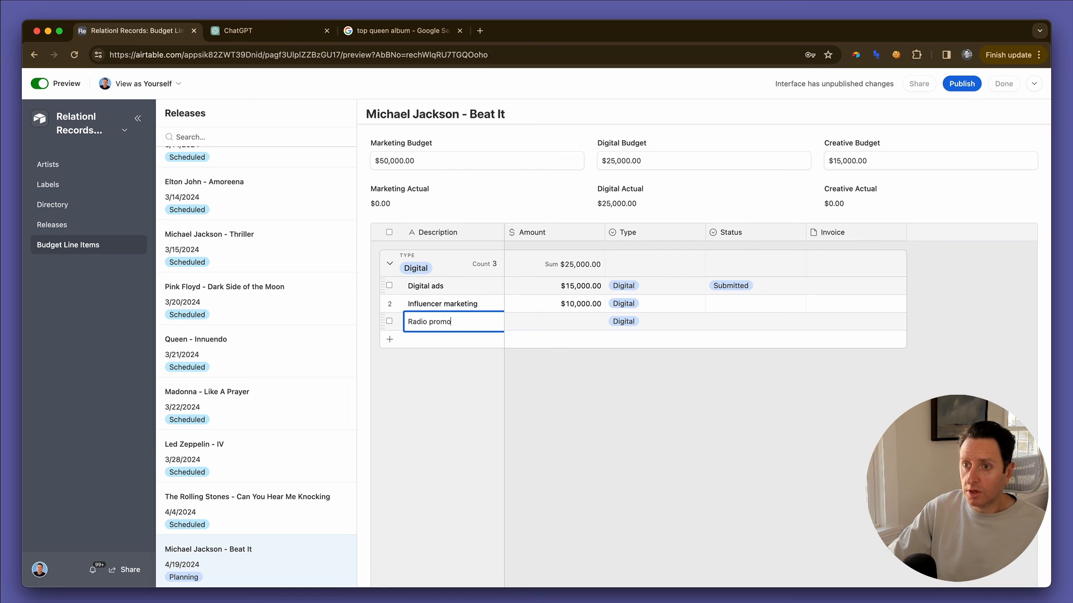
{"action": "left_click", "coordinate": [577, 322]}
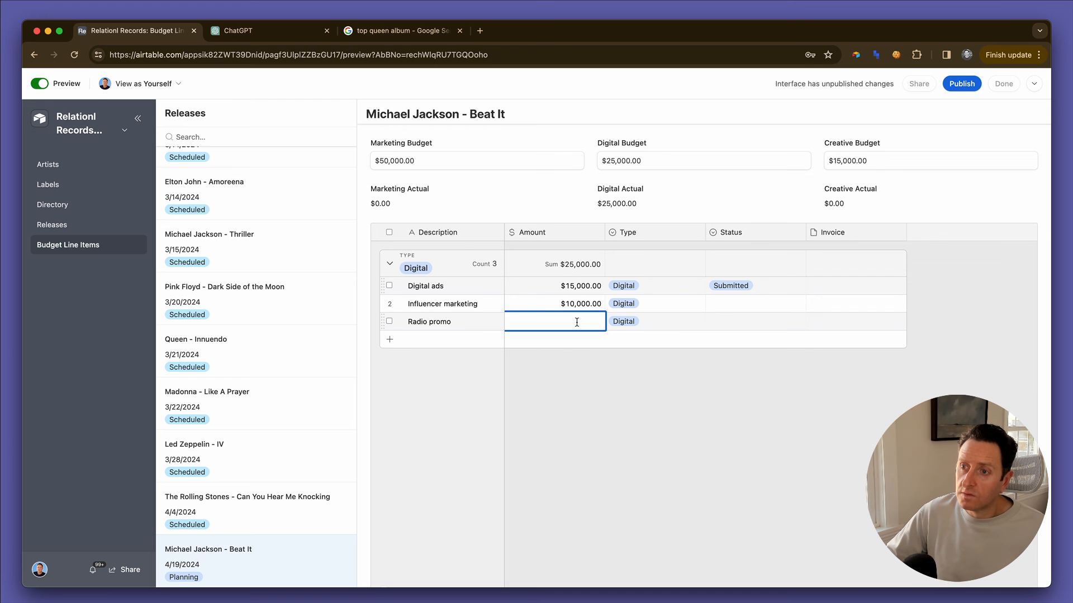
{"action": "left_click", "coordinate": [650, 324]}
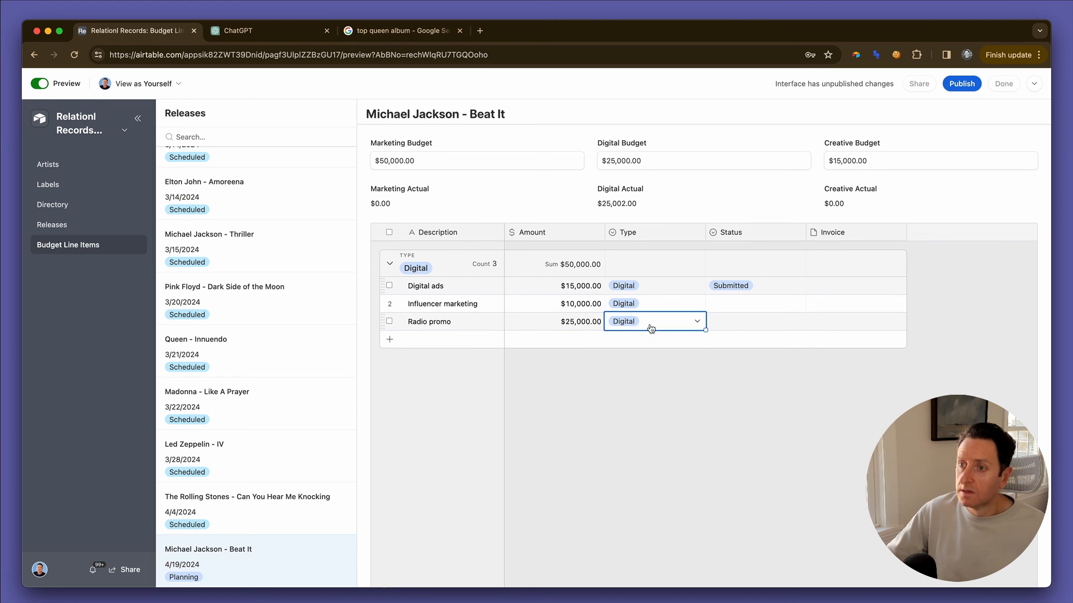
{"action": "left_click", "coordinate": [650, 324]}
{"action": "left_click", "coordinate": [647, 462]}
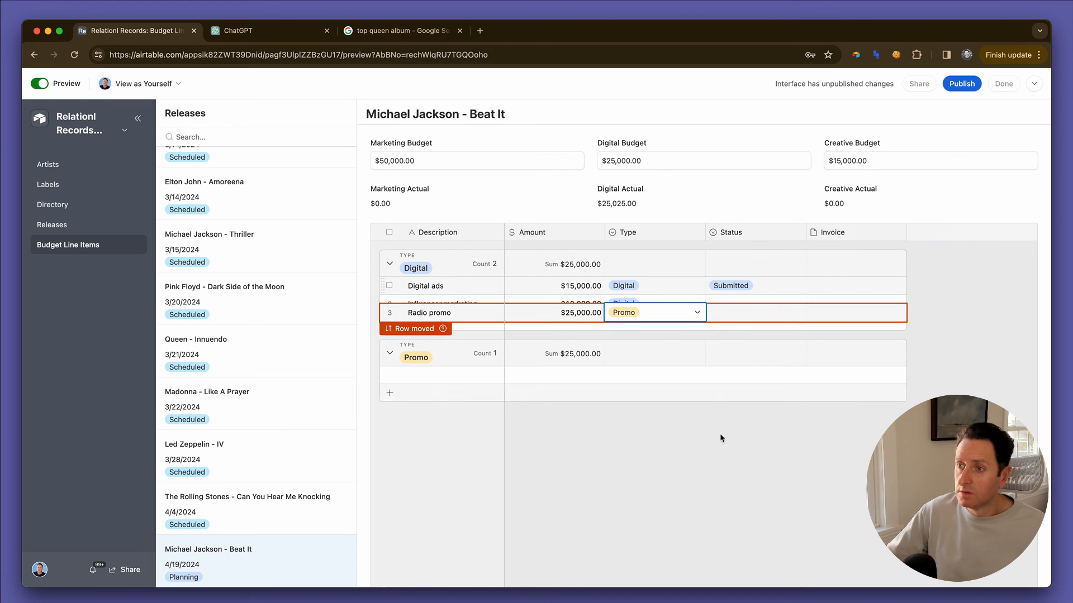
- Set the status of the Influencer marketing and Radio promo line items to Submitted
{"action": "left_click", "coordinate": [719, 303]}
{"action": "left_click", "coordinate": [719, 303]}
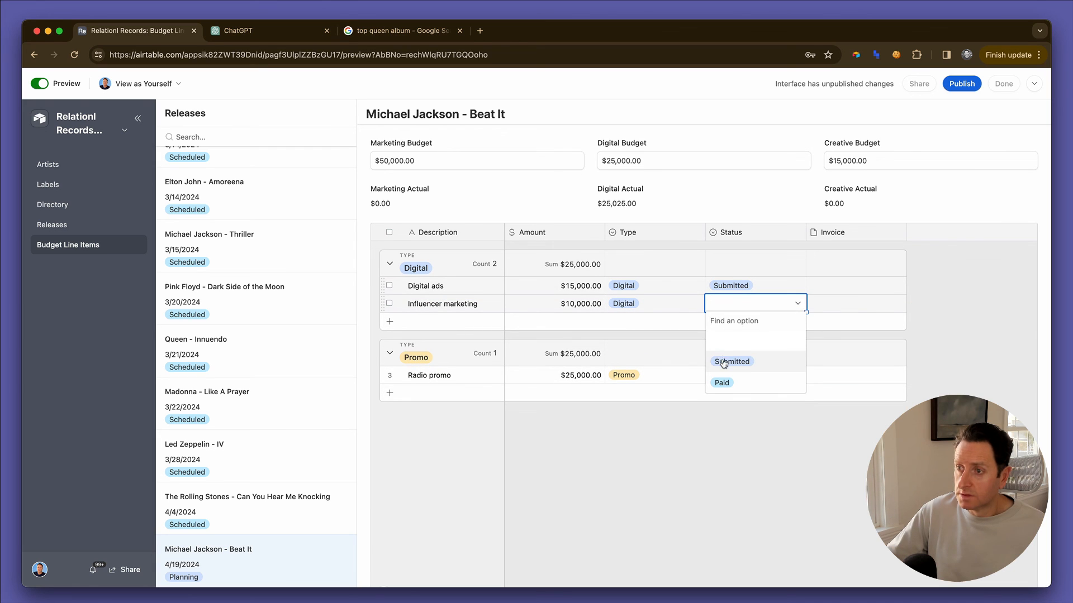
{"action": "left_click", "coordinate": [729, 361]}
{"action": "left_click", "coordinate": [720, 375]}
{"action": "left_click", "coordinate": [720, 375]}
{"action": "left_click", "coordinate": [731, 439]}
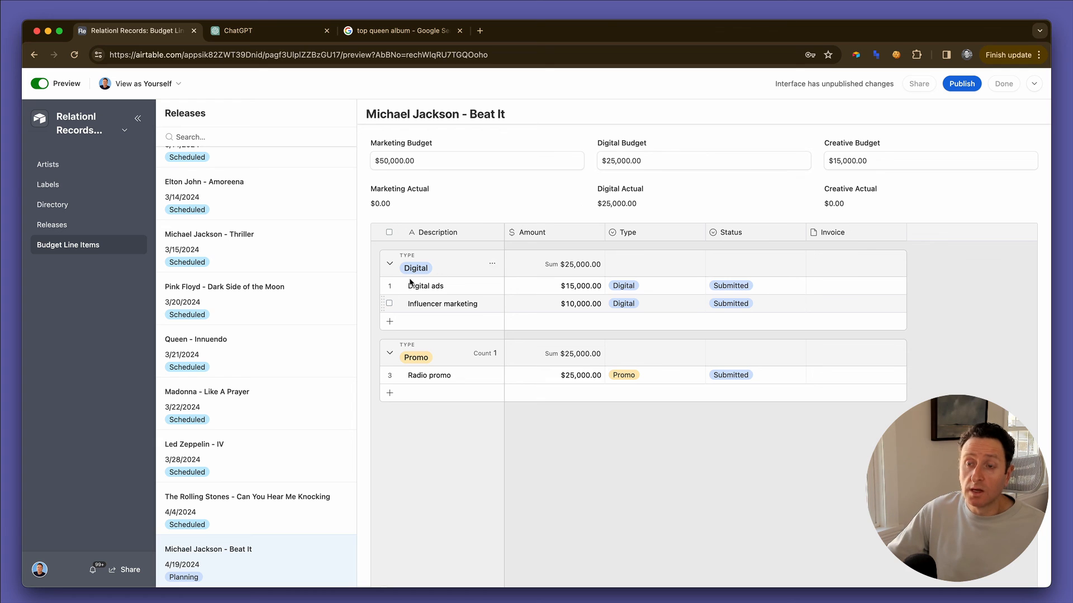
- Return to the Releases page, leave the preview and open the Budget Line Items table in the base's data
{"action": "left_click", "coordinate": [59, 225]}
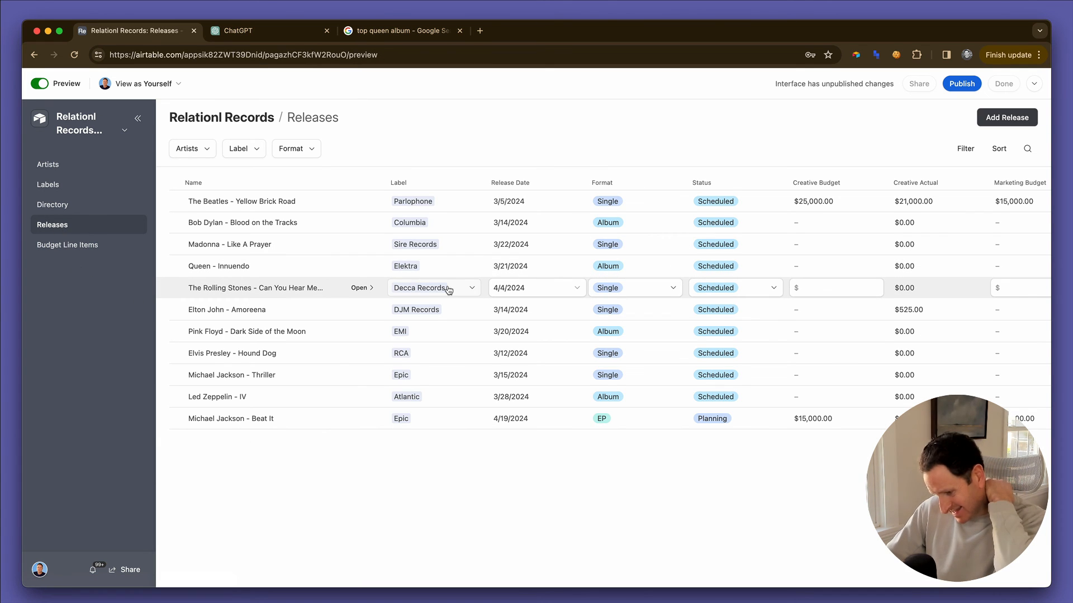
{"action": "left_click", "coordinate": [43, 87]}
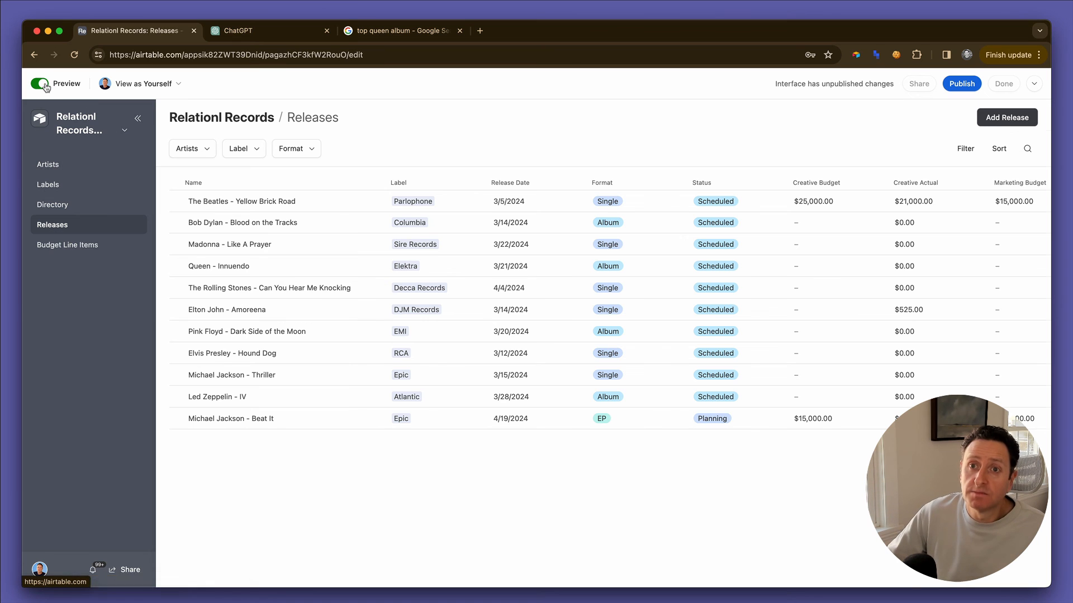
{"action": "left_click", "coordinate": [193, 85]}
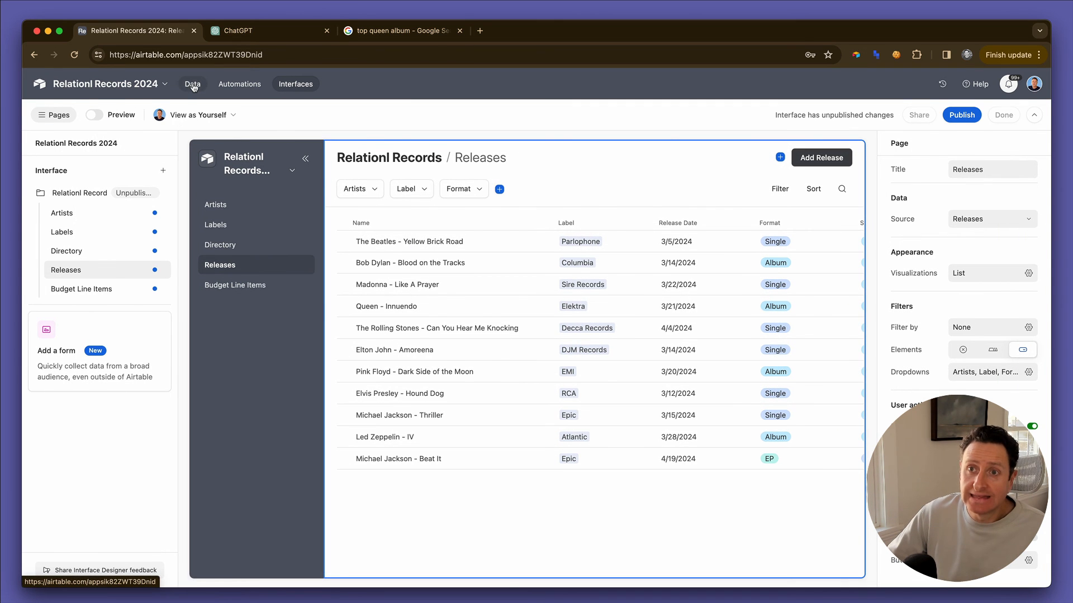
{"action": "left_click", "coordinate": [192, 109]}
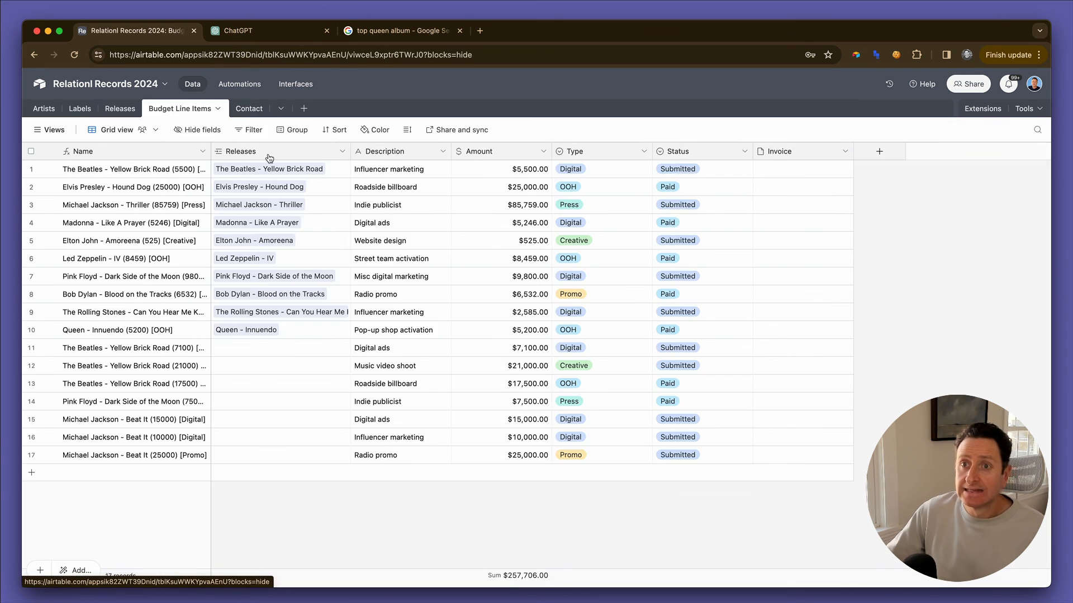
- Create a Vendor field linking each budget line item to a single record in a new Organizations table, and open that table
{"action": "left_click", "coordinate": [880, 153]}
{"action": "type", "text": "Vendor"}
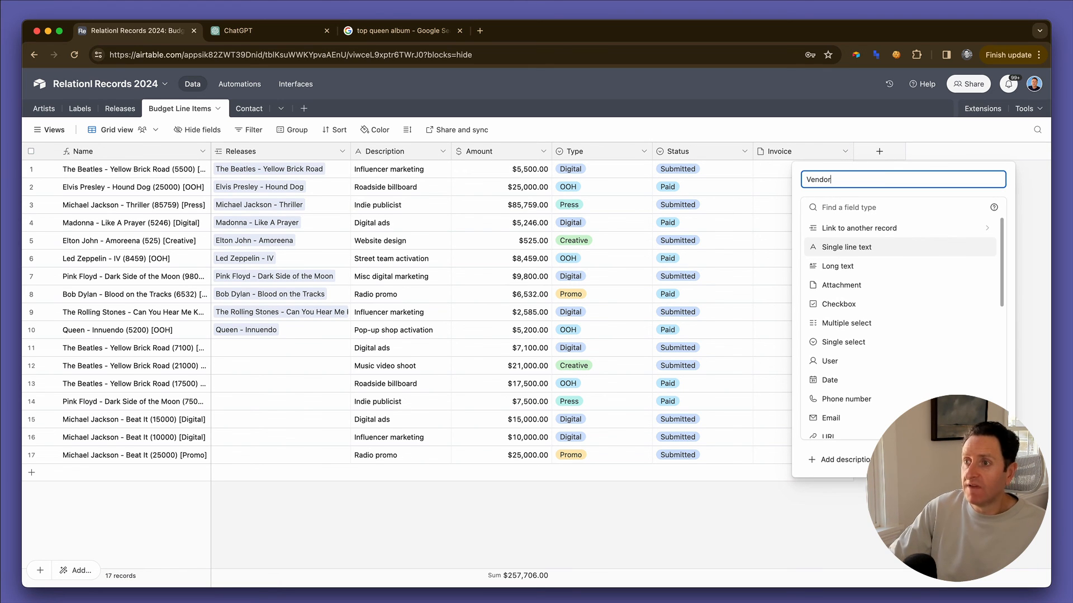
{"action": "left_click", "coordinate": [889, 228]}
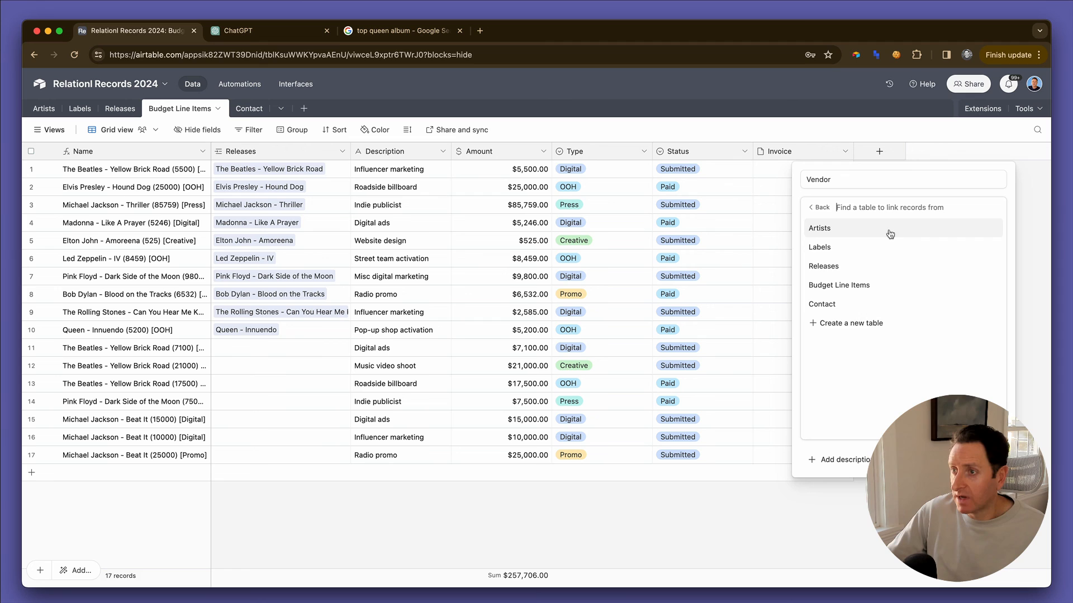
{"action": "left_click", "coordinate": [905, 322]}
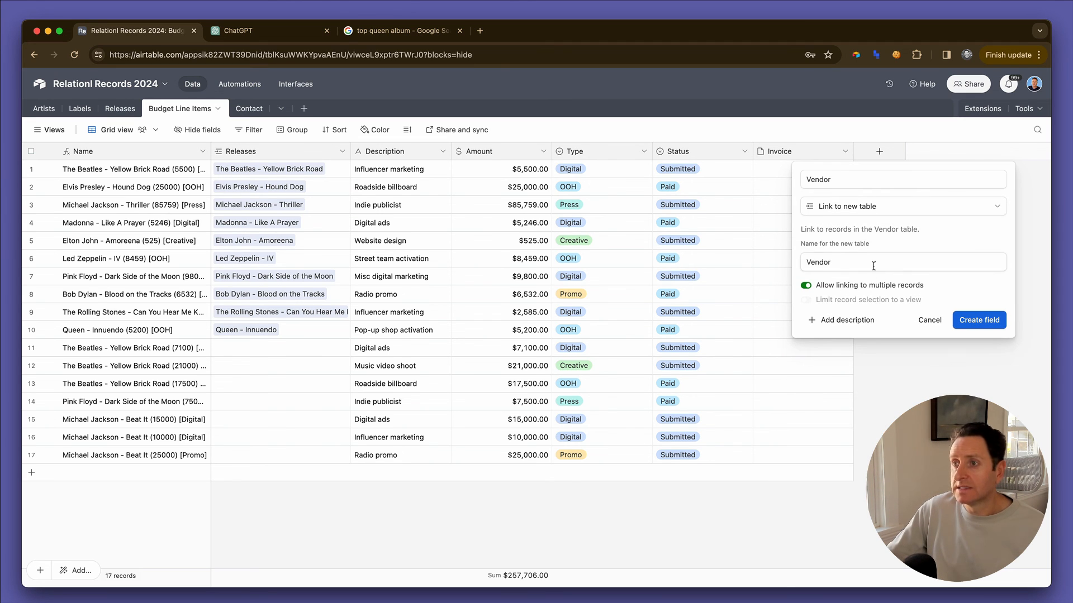
{"action": "left_click", "coordinate": [832, 180]}
{"action": "double_click", "coordinate": [839, 257]}
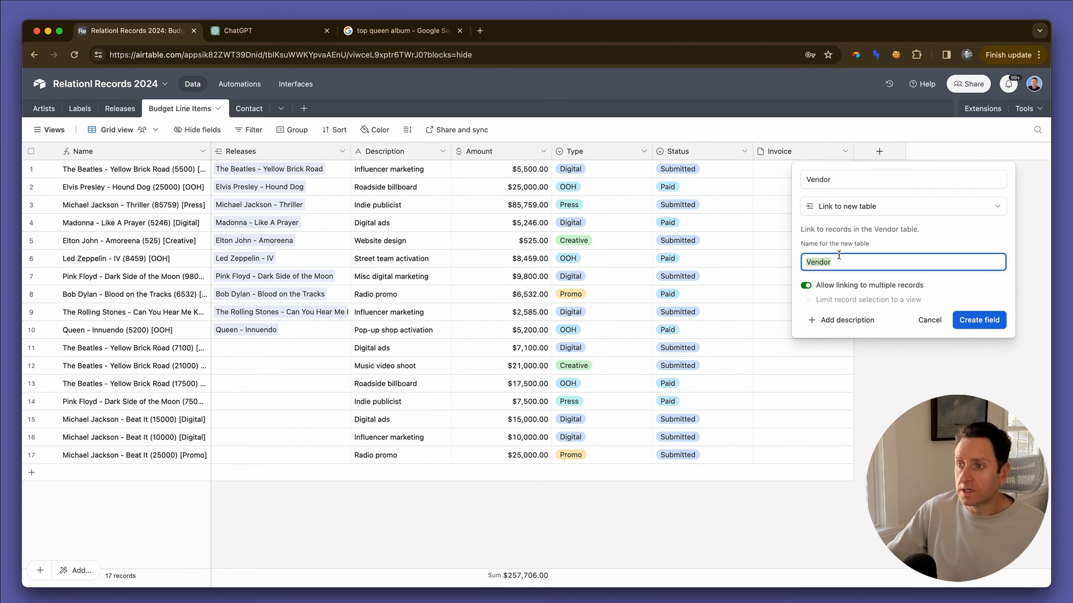
{"action": "type", "text": "Organizations"}
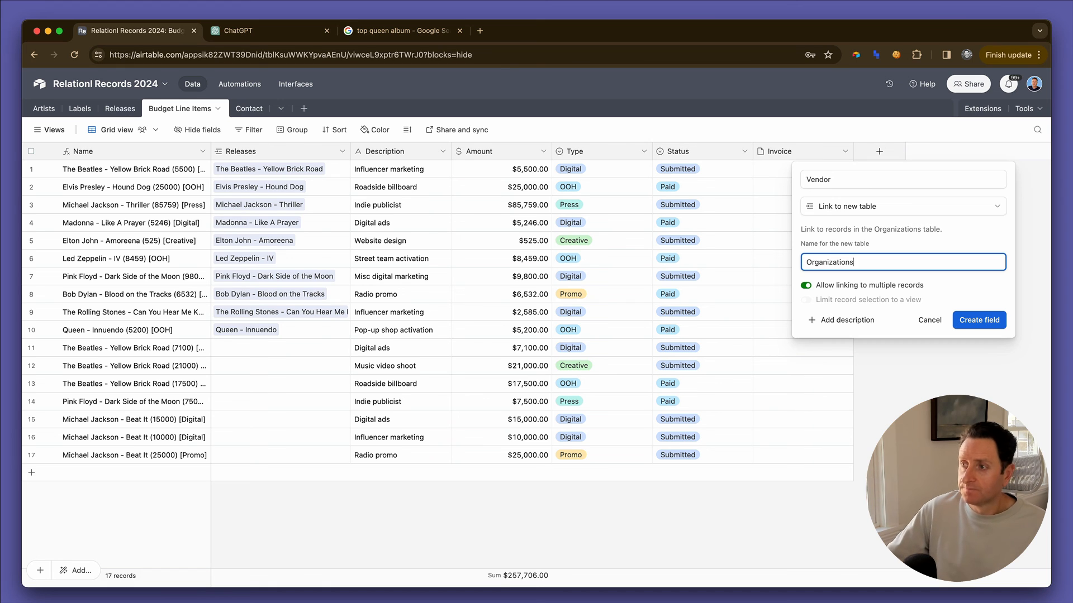
{"action": "left_click", "coordinate": [914, 285]}
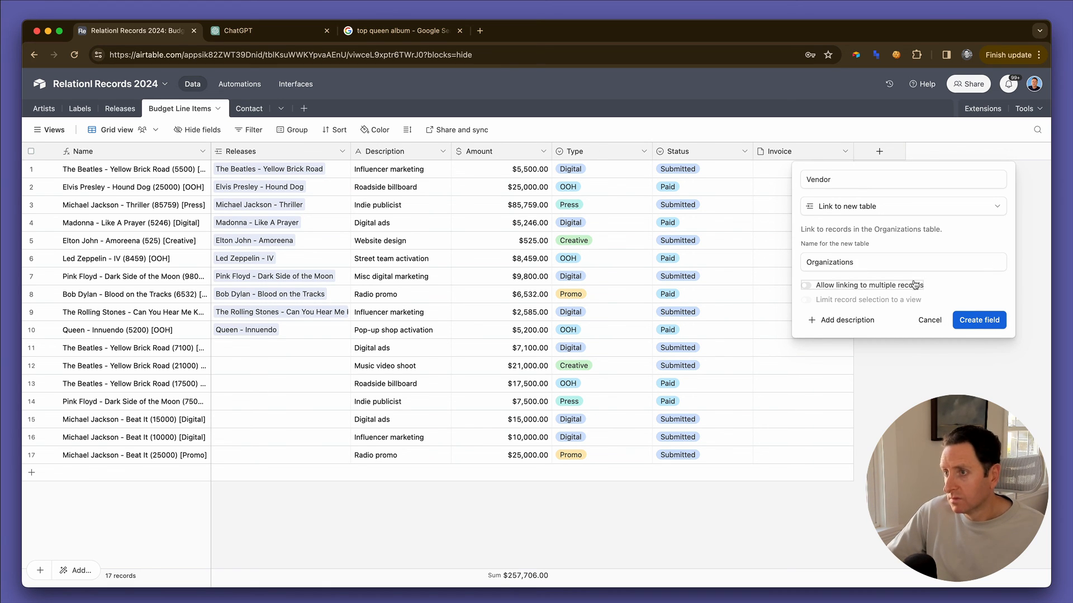
{"action": "left_click", "coordinate": [969, 317]}
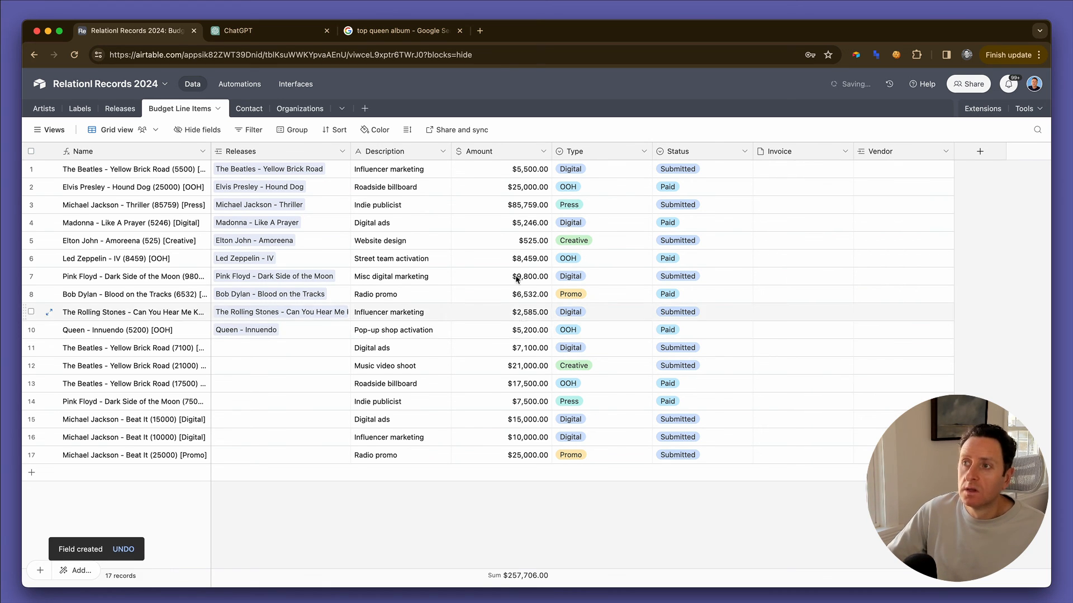
{"action": "left_click", "coordinate": [294, 110]}
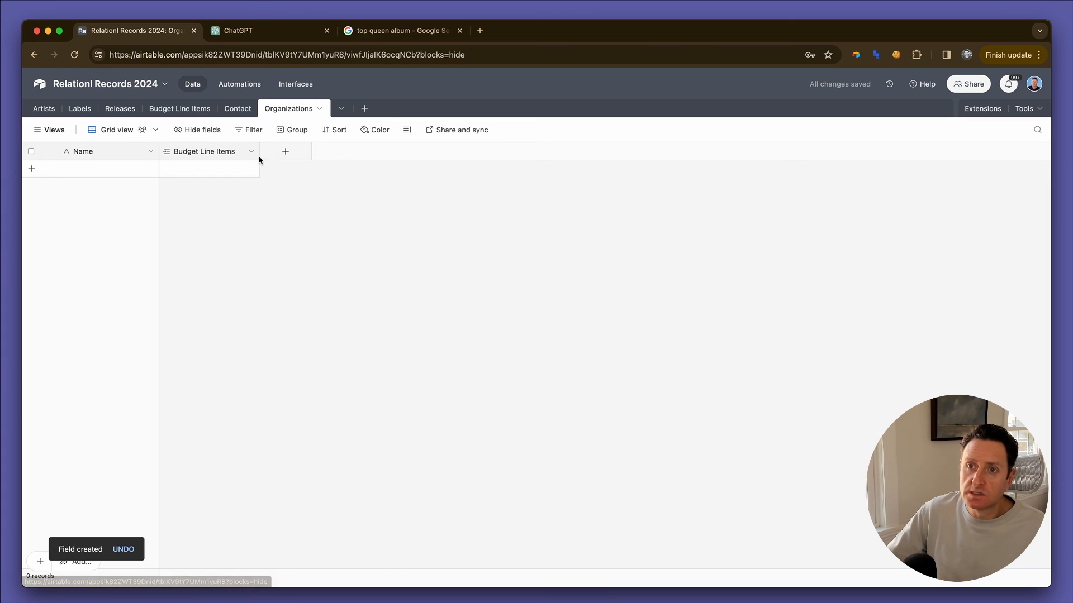
- Add a record named "XYZ Productions" to the Organizations table
{"action": "left_click", "coordinate": [118, 165]}
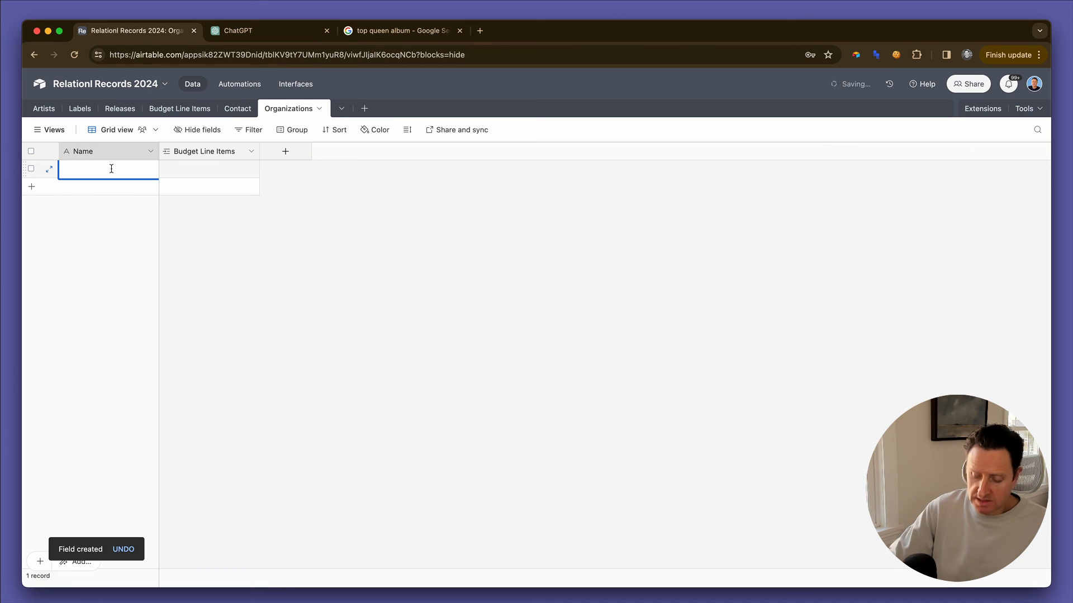
{"action": "type", "text": "XYZ"}
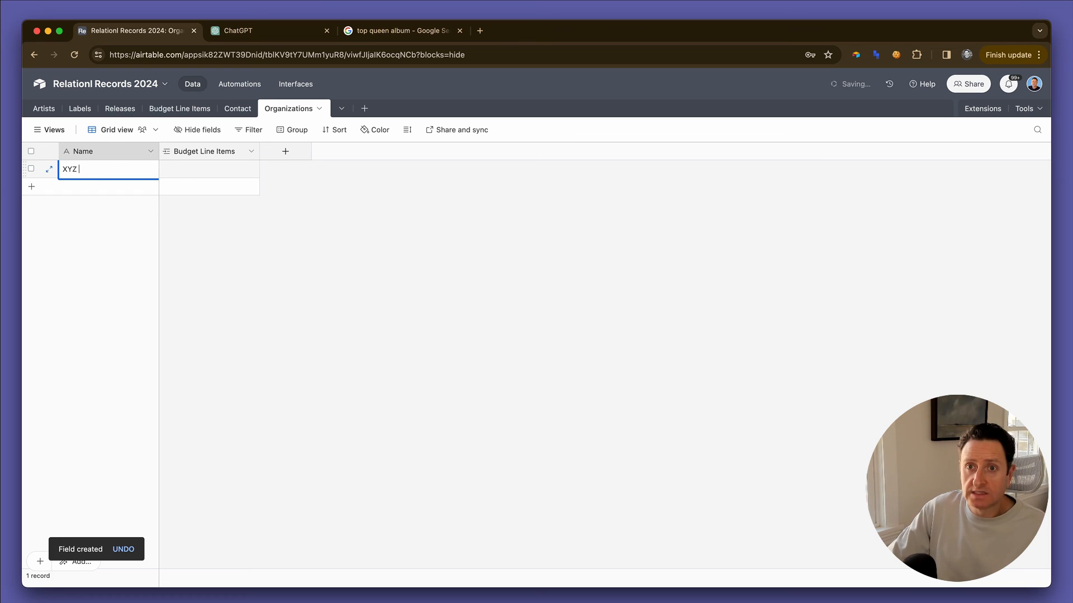
{"action": "type", "text": " Productions"}
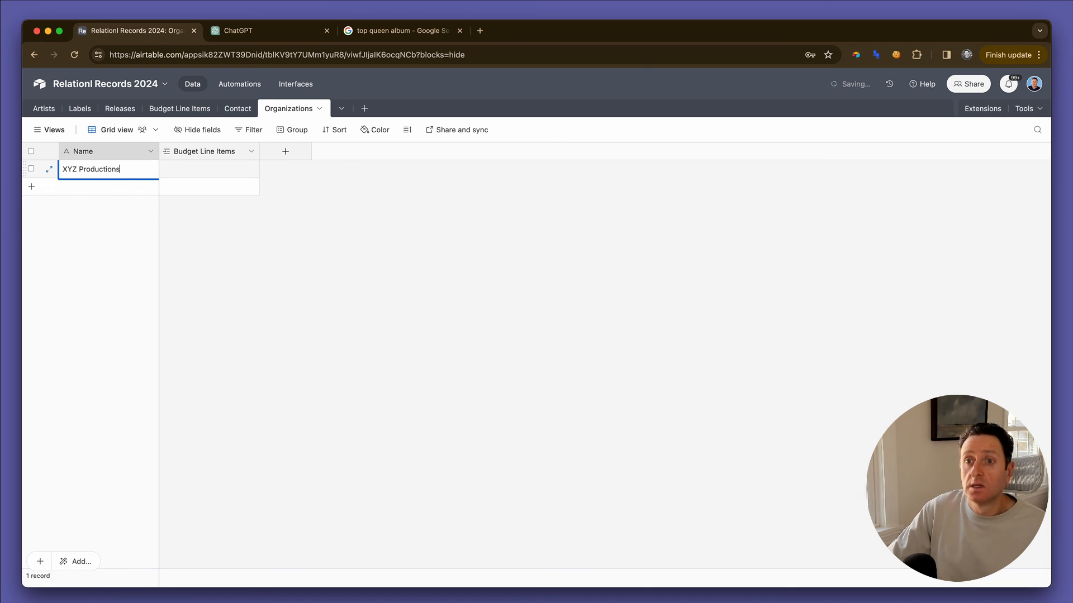
- Create a single line text field named "Legal Name" in the Organizations table
{"action": "left_click", "coordinate": [300, 157]}
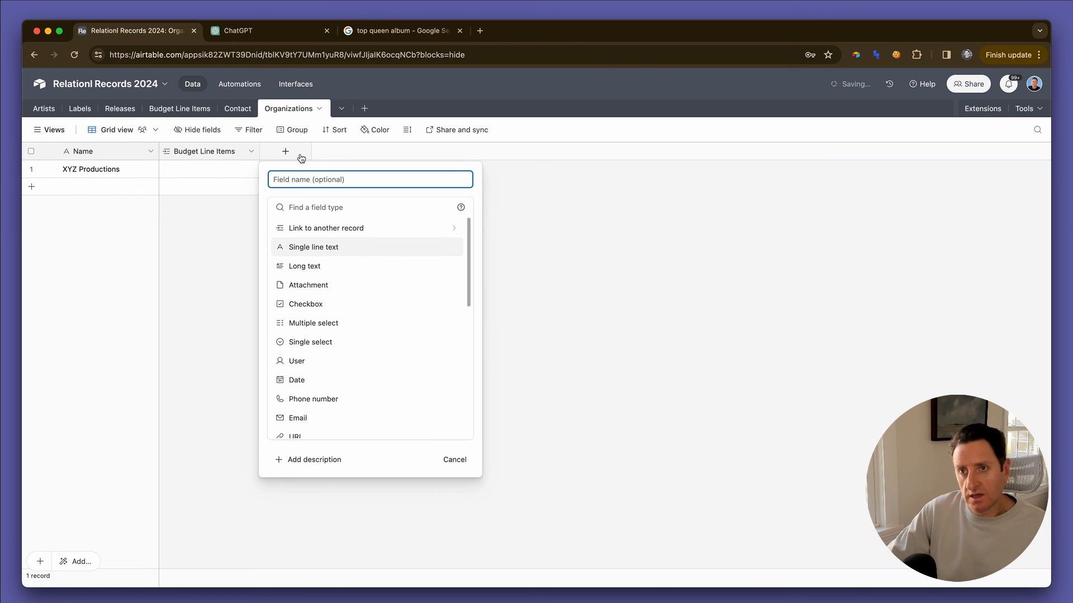
{"action": "type", "text": "Le"}
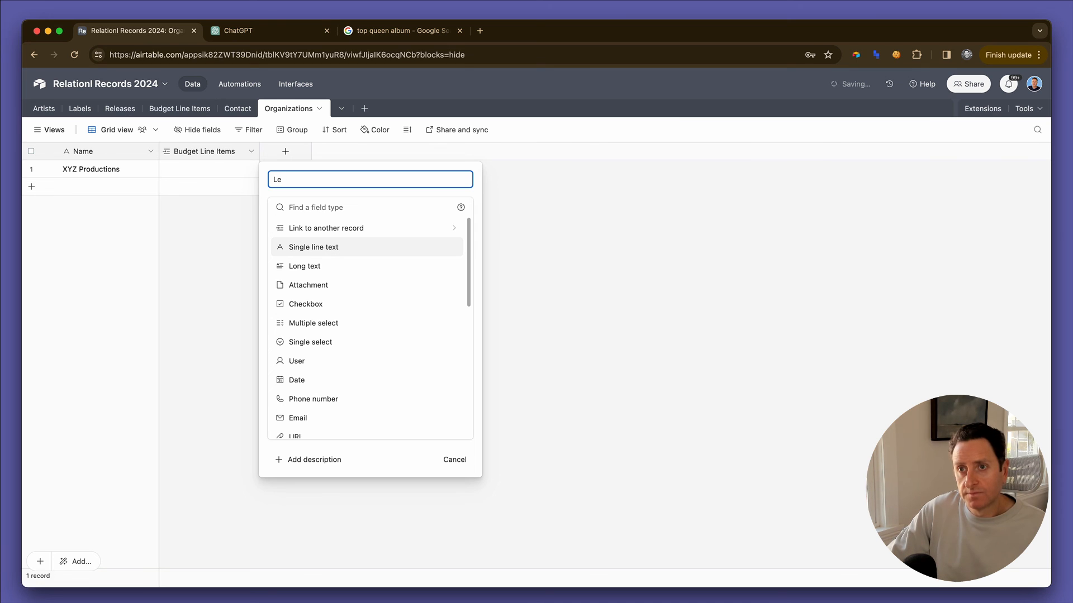
{"action": "type", "text": "agal Name"}
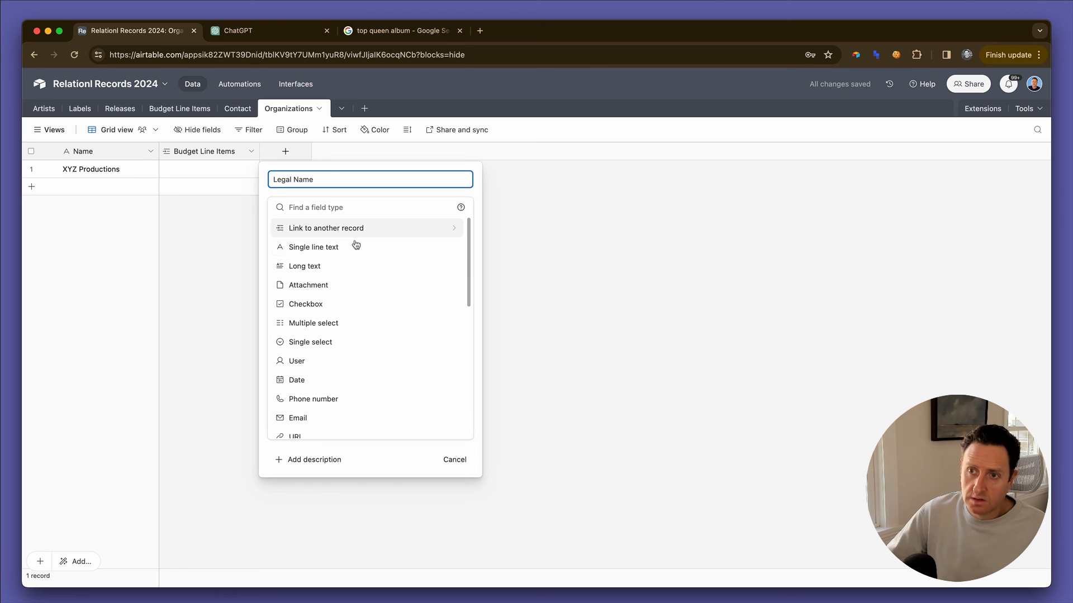
{"action": "left_click", "coordinate": [355, 247]}
{"action": "left_click", "coordinate": [448, 291]}
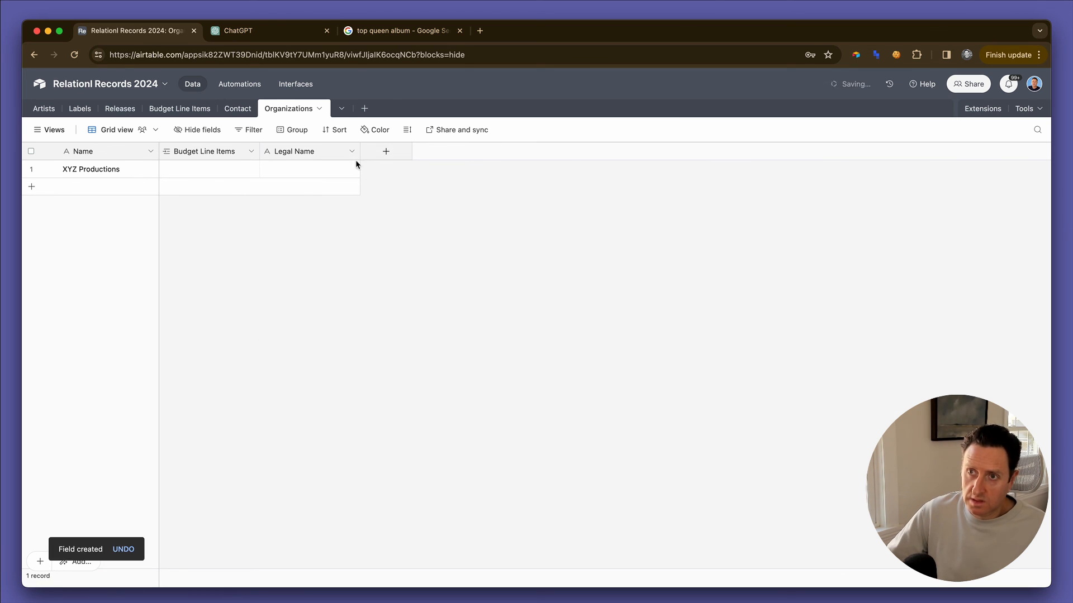
- Duplicate the Legal Name field and rename the copy "Address", keeping it as single line text
{"action": "left_click", "coordinate": [352, 151]}
{"action": "left_click", "coordinate": [343, 205]}
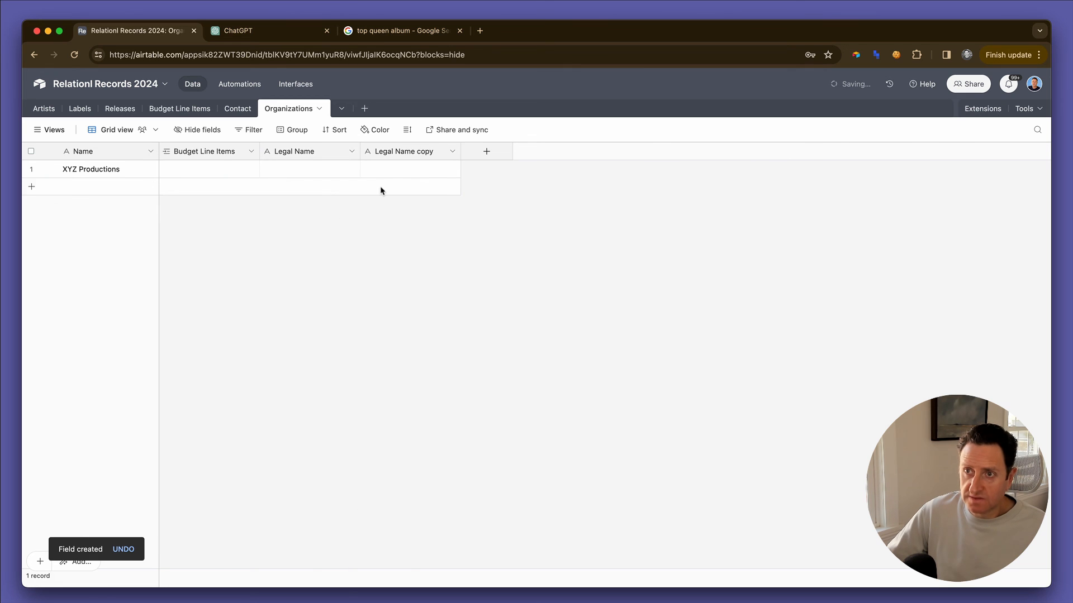
{"action": "double_click", "coordinate": [407, 153]}
{"action": "type", "text": "Address"}
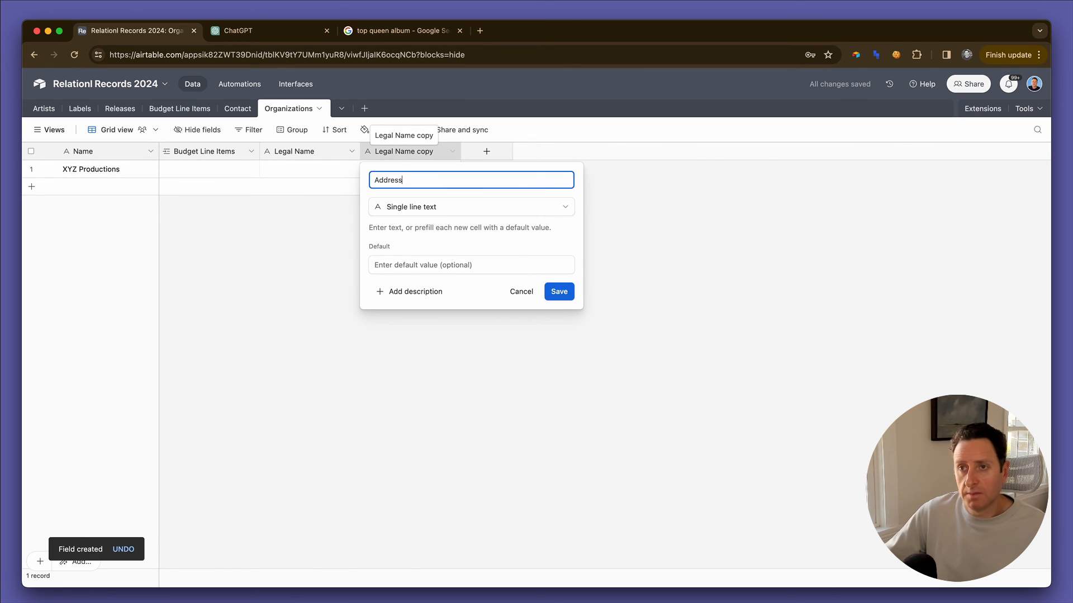
{"action": "left_click", "coordinate": [434, 211]}
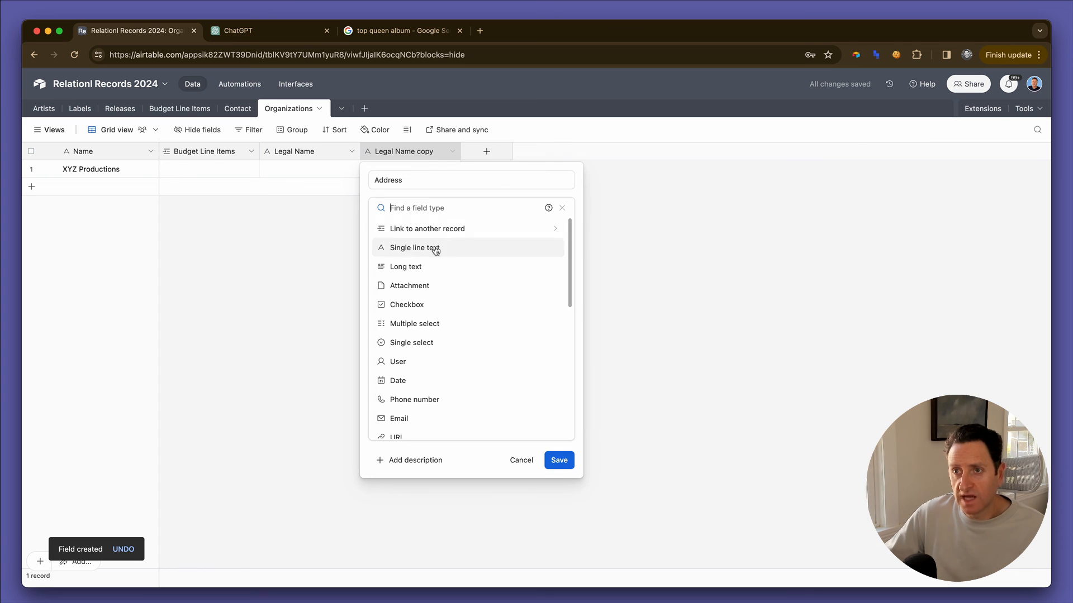
{"action": "left_click", "coordinate": [434, 247]}
{"action": "left_click", "coordinate": [558, 291]}
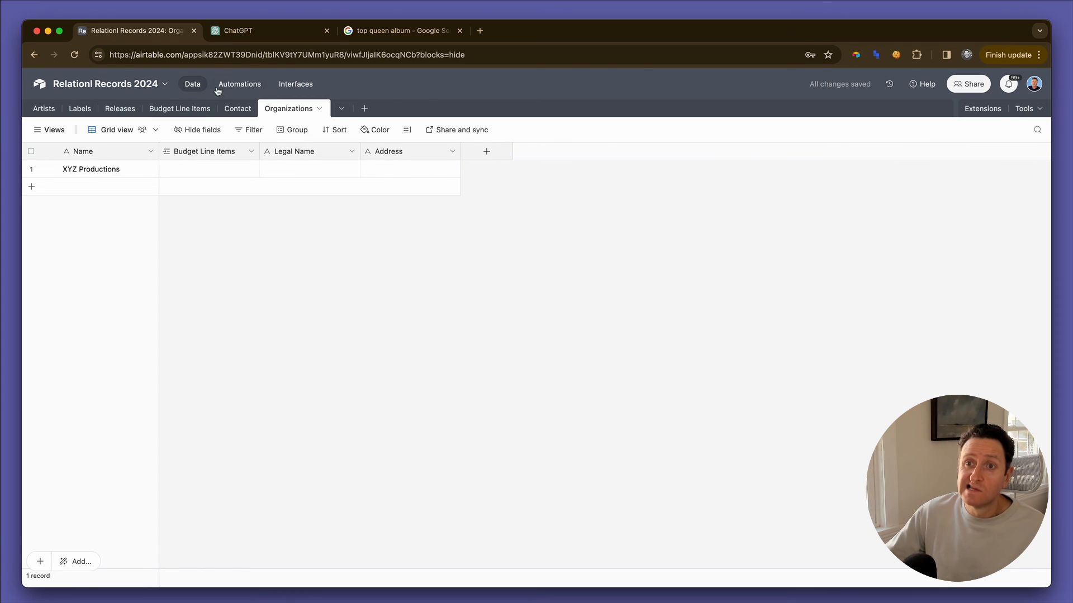
- Open the Budget Line Items page in the interface designer and show the Vendor field in its line items grid
{"action": "left_click", "coordinate": [302, 86]}
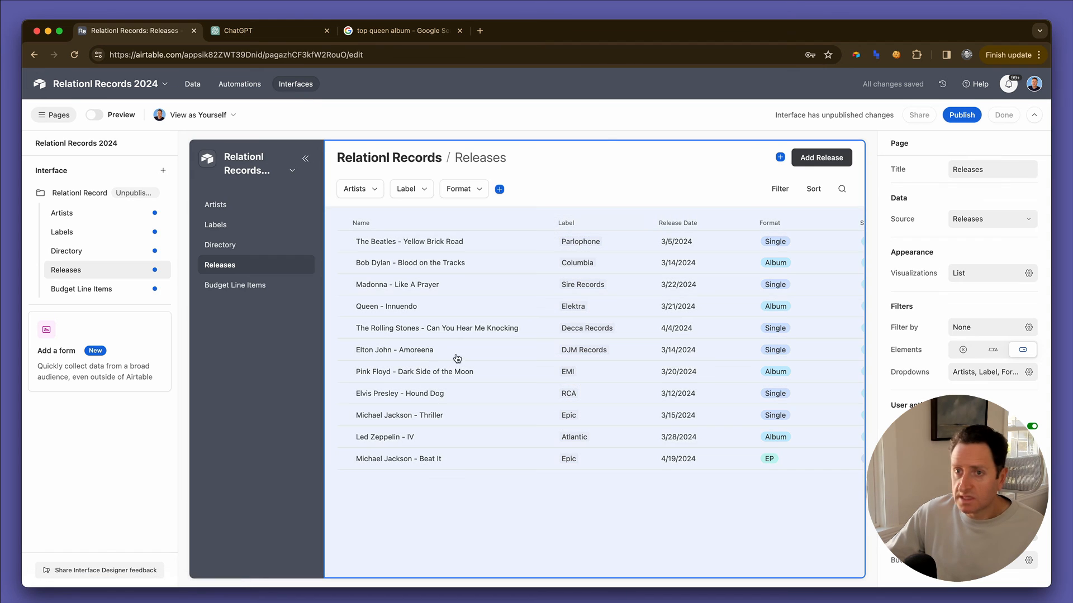
{"action": "left_click", "coordinate": [266, 290]}
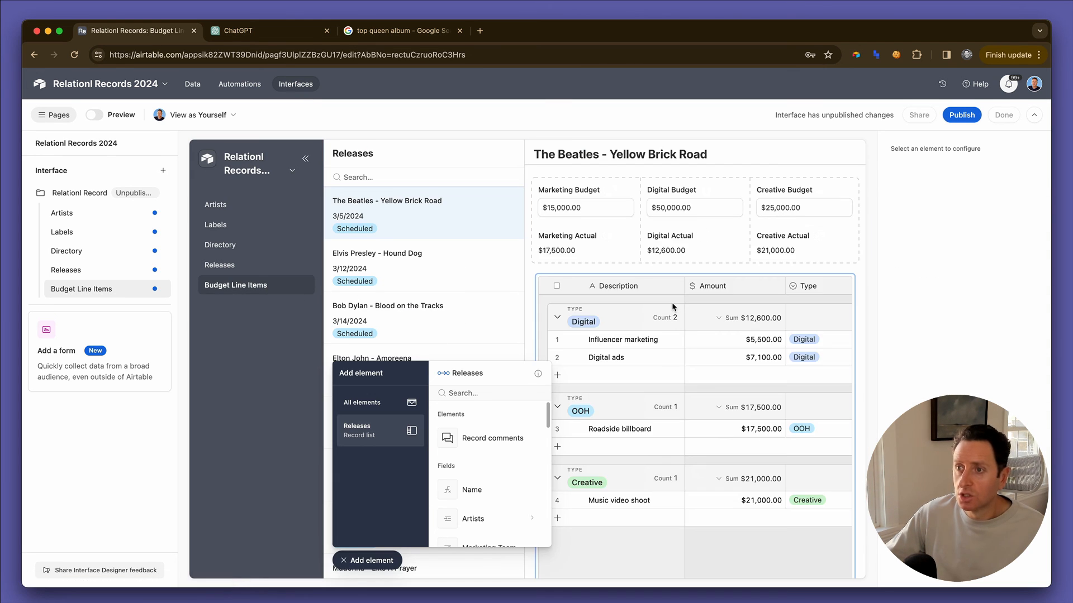
{"action": "left_click", "coordinate": [719, 284]}
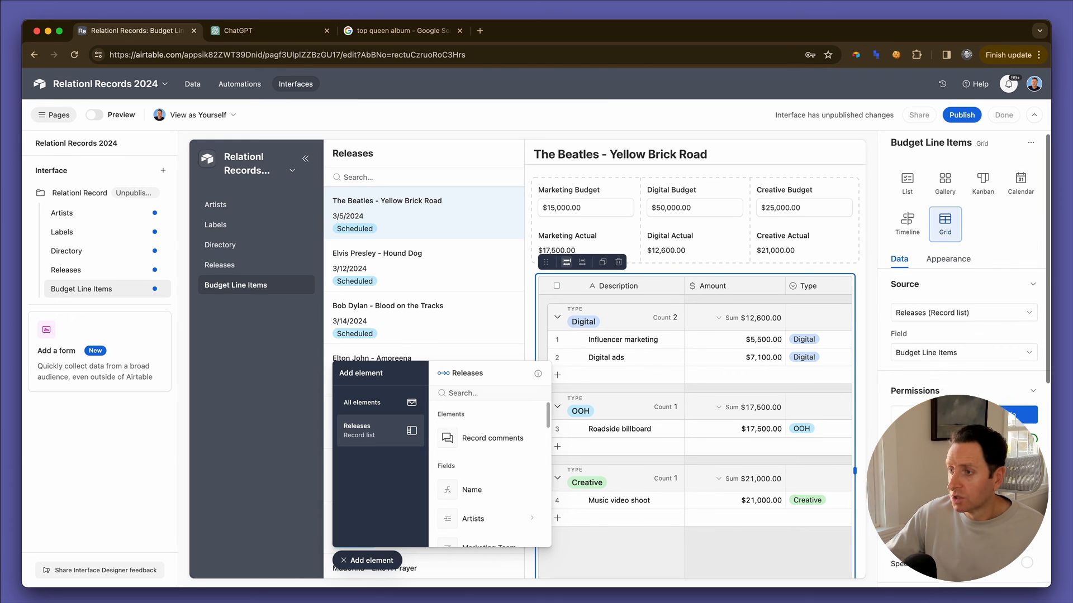
{"action": "scroll", "coordinate": [908, 303], "scroll_direction": "down", "scroll_amount": 5}
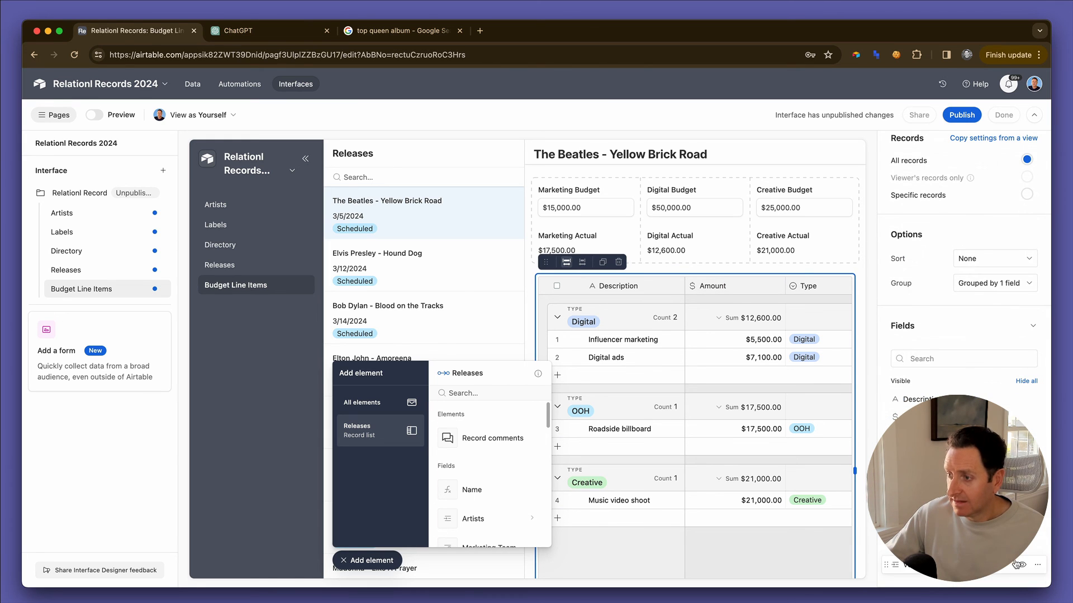
{"action": "left_click", "coordinate": [1020, 565]}
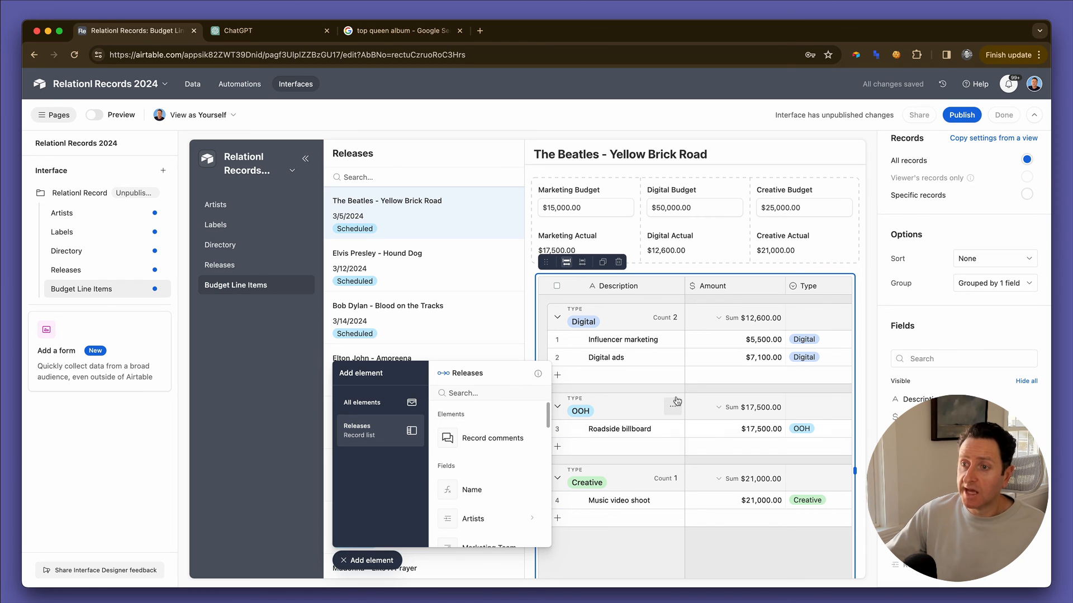
- Close the list of addable elements, select the Elvis Presley - Hound Dog release and preview the page
{"action": "left_click", "coordinate": [385, 260]}
{"action": "left_click", "coordinate": [385, 260]}
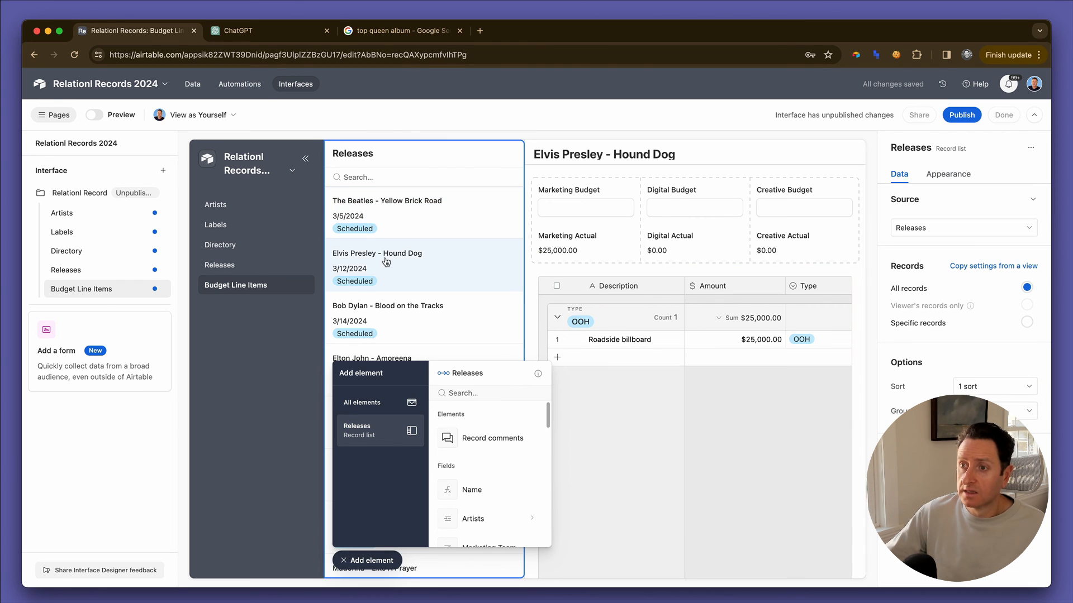
{"action": "left_click", "coordinate": [402, 311]}
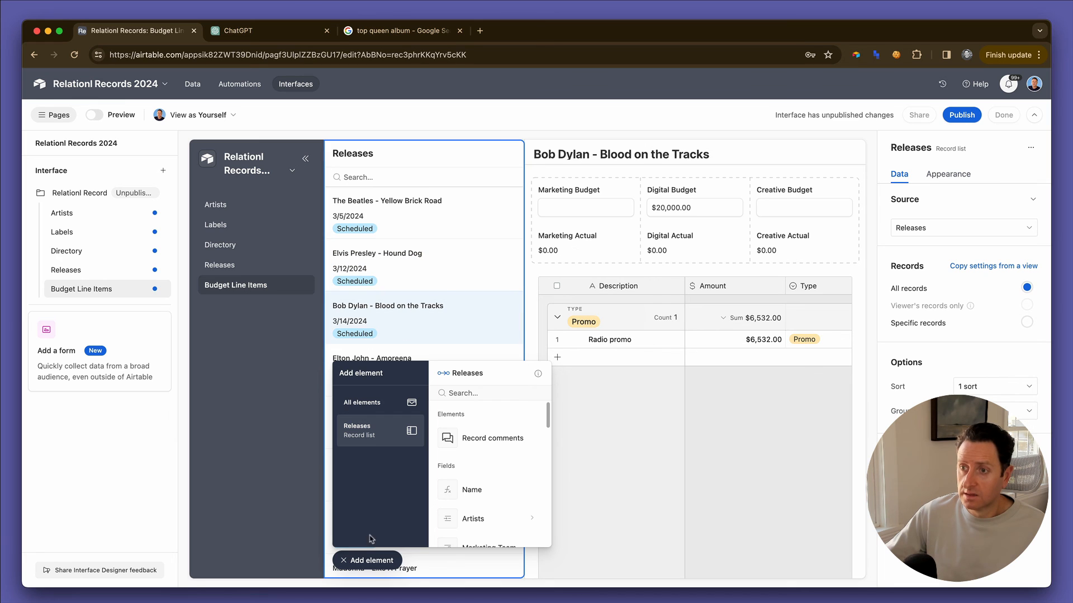
{"action": "left_click", "coordinate": [344, 564]}
{"action": "left_click", "coordinate": [383, 280]}
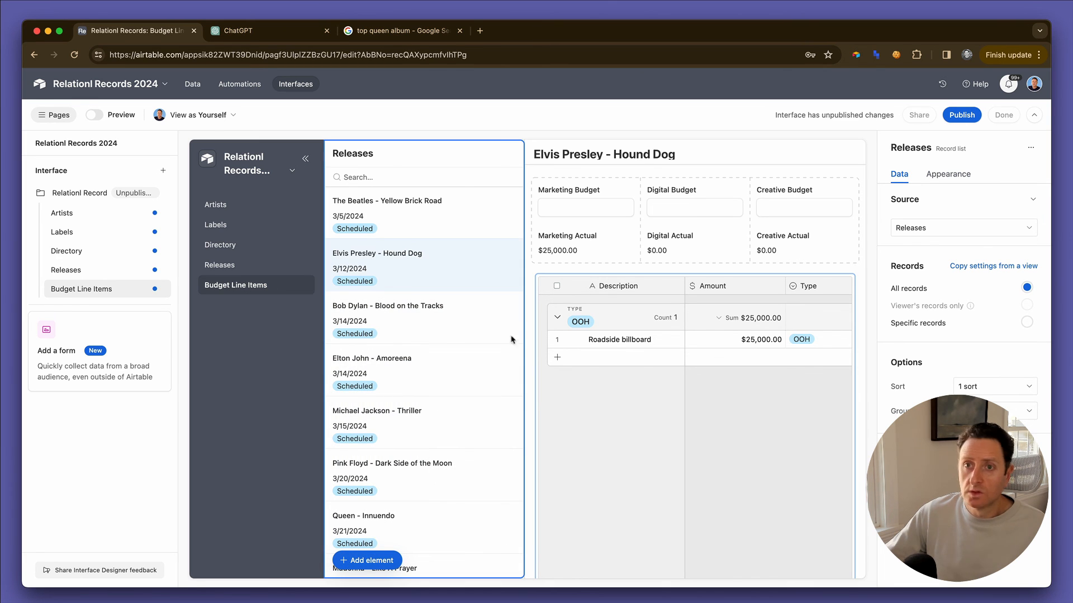
{"action": "left_click", "coordinate": [93, 114]}
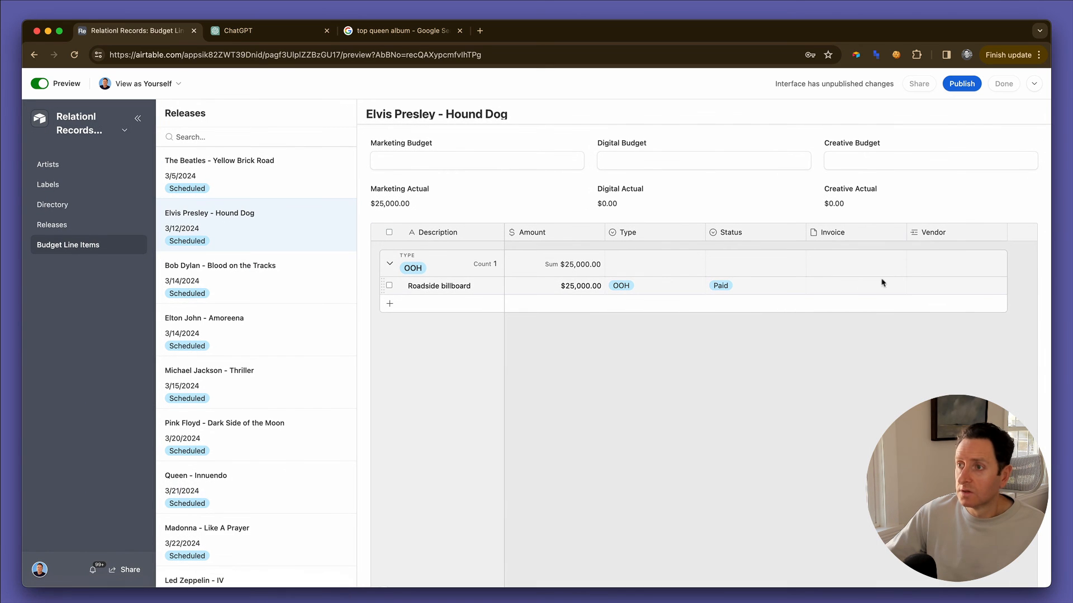
- Link XYZ Productions as the vendor of the Roadside billboard line item
{"action": "left_click", "coordinate": [937, 291]}
{"action": "left_click", "coordinate": [916, 285]}
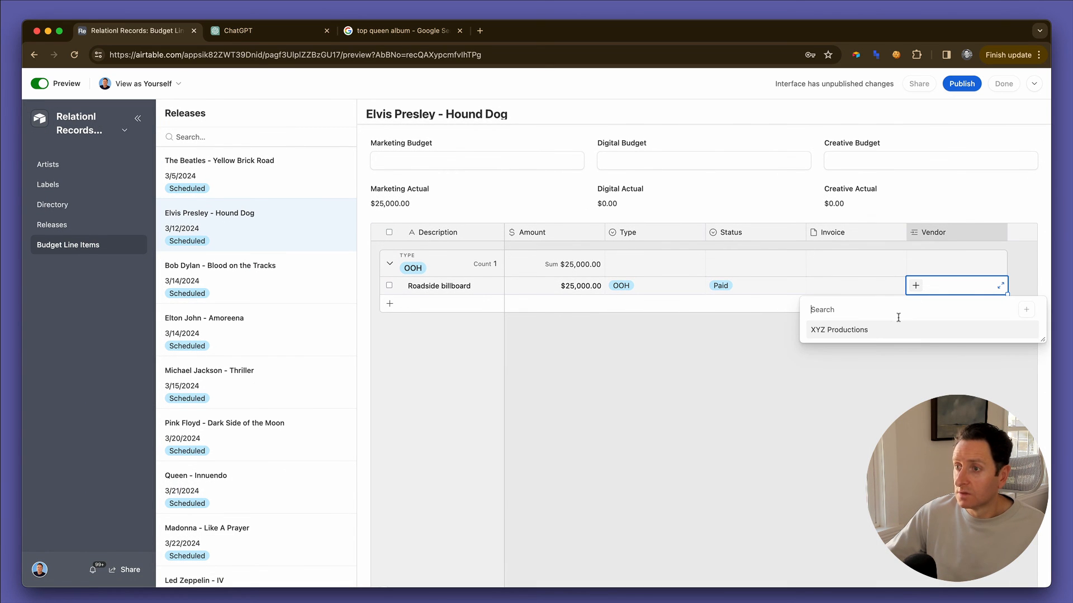
{"action": "left_click", "coordinate": [873, 328]}
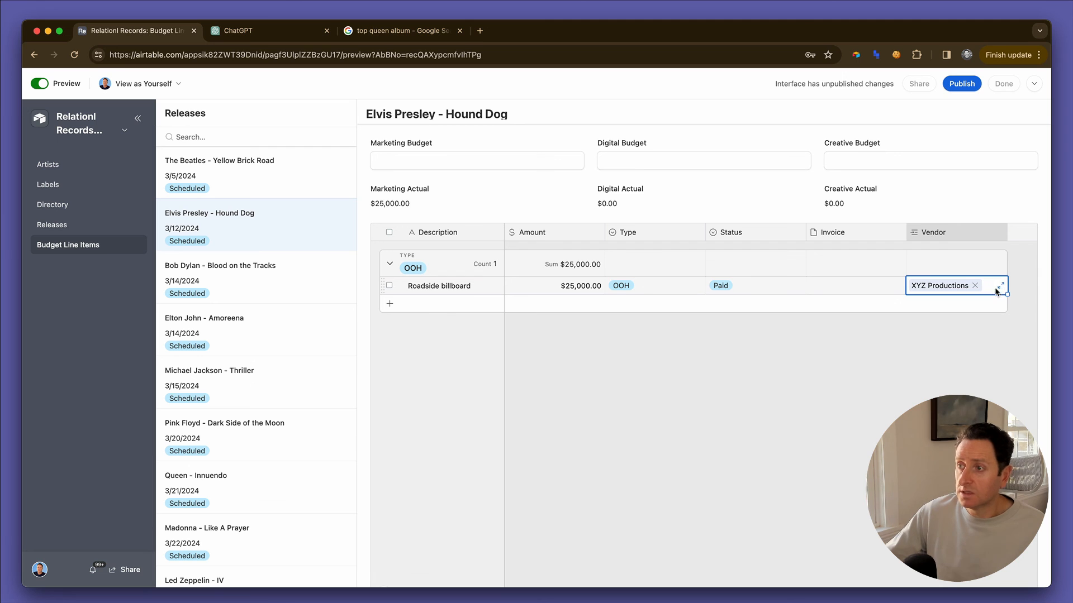
- Add a line item to the OOH group and create "ABC Pictures" as its vendor
{"action": "left_click", "coordinate": [988, 305]}
{"action": "left_click", "coordinate": [957, 306]}
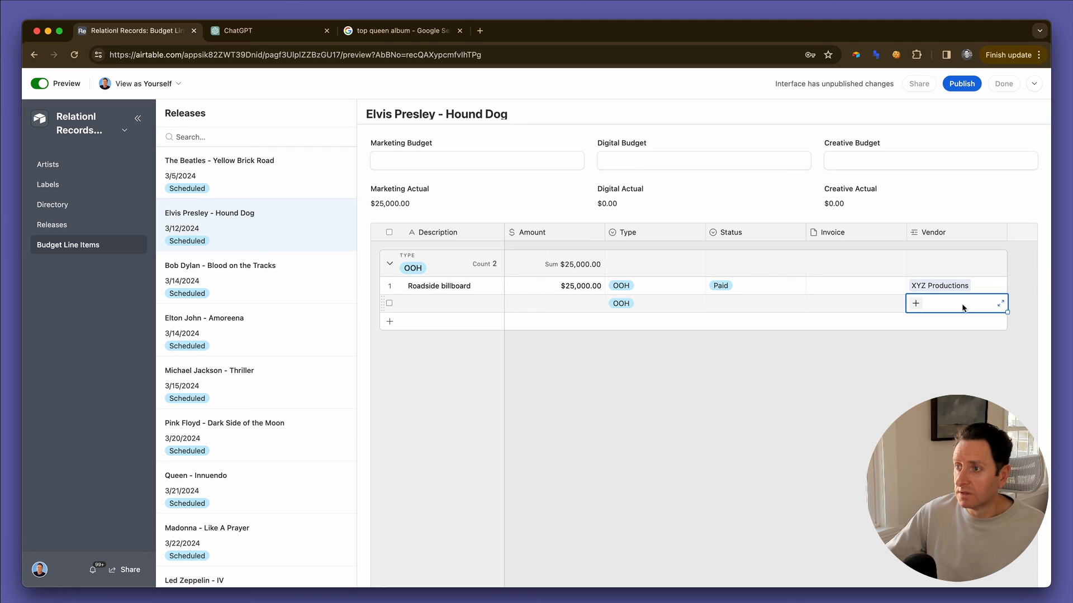
{"action": "left_click", "coordinate": [915, 304]}
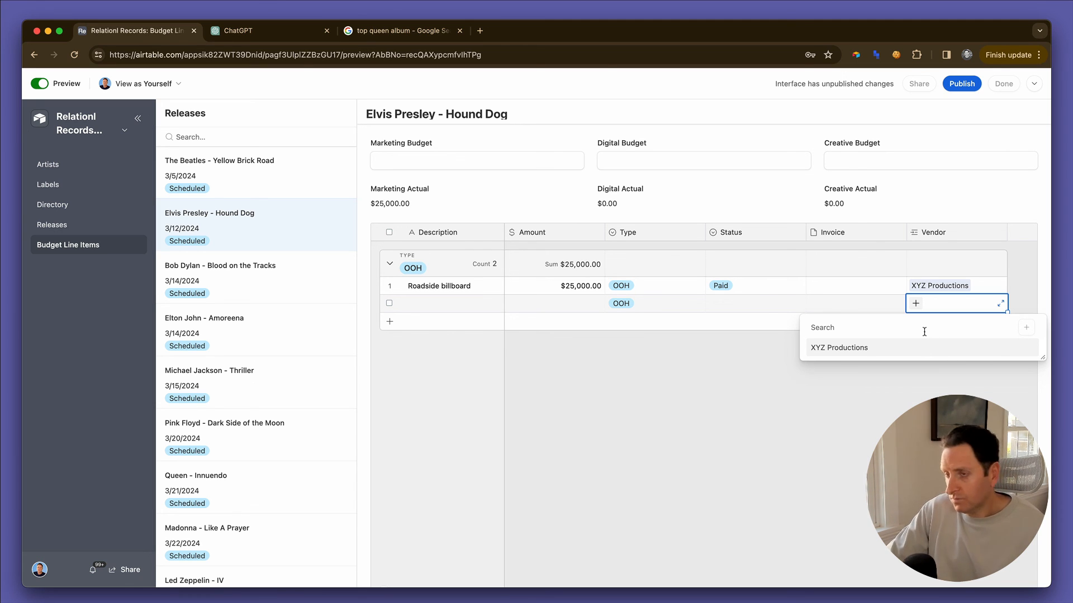
{"action": "type", "text": "ABC"}
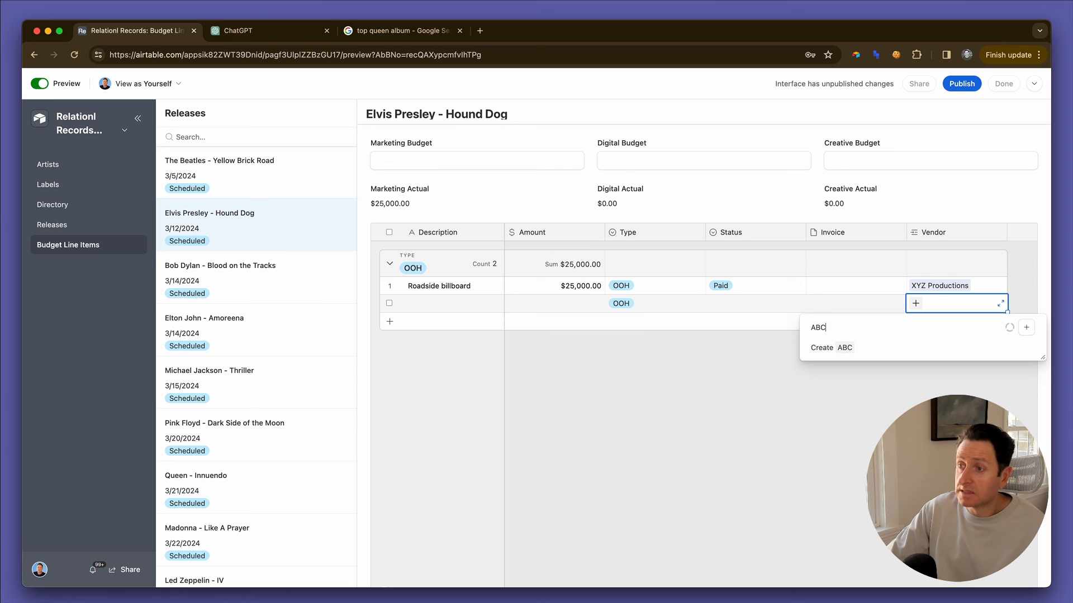
{"action": "type", "text": " Pictures"}
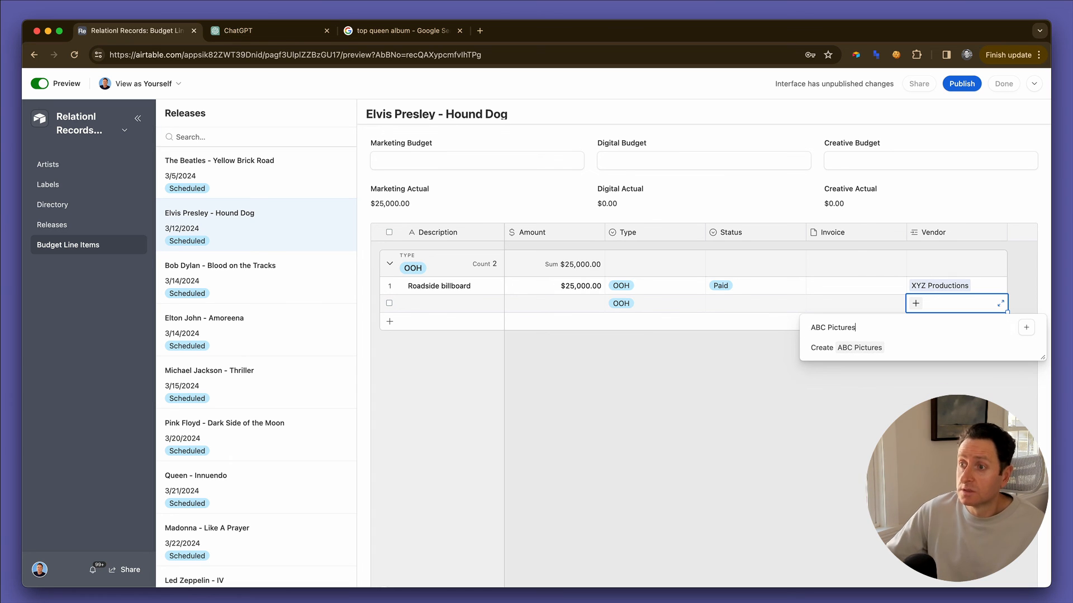
{"action": "left_click", "coordinate": [877, 347]}
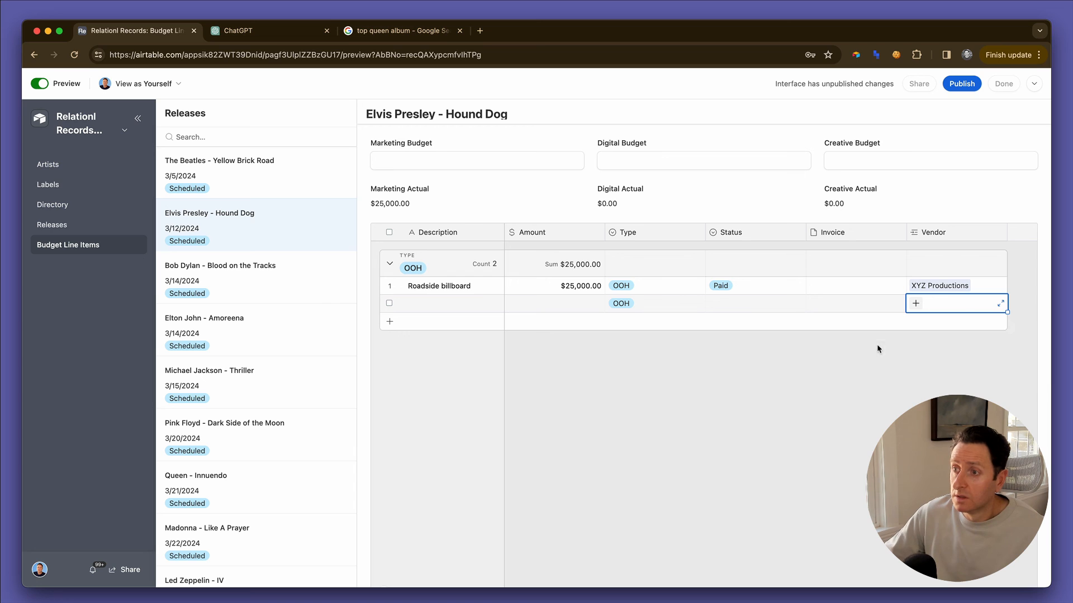
- Set the new line item's amount to 15000 and its type to Digital
{"action": "left_click", "coordinate": [588, 303]}
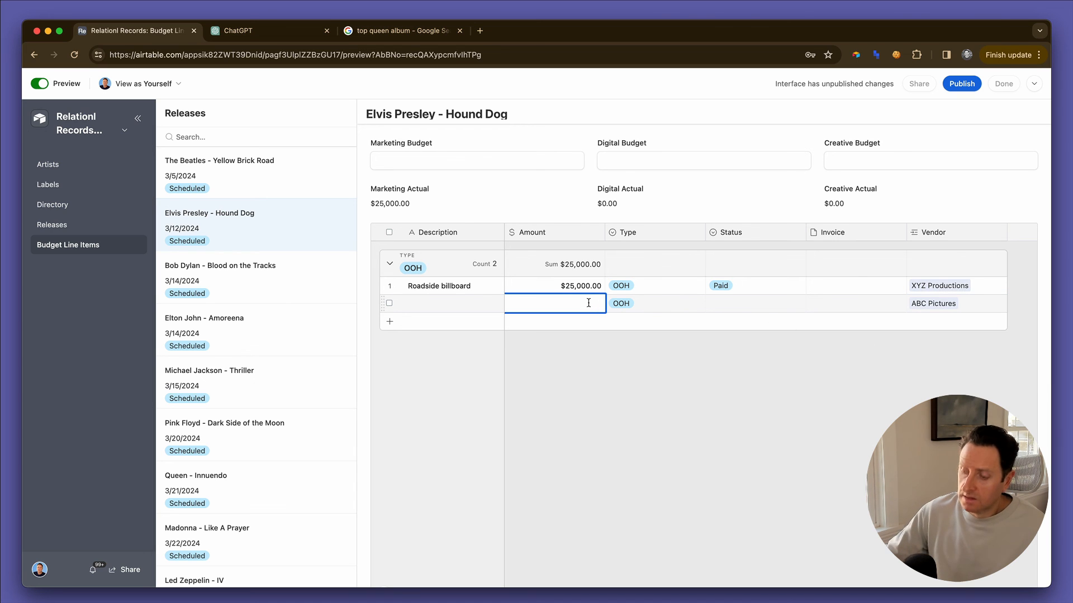
{"action": "type", "text": "15000"}
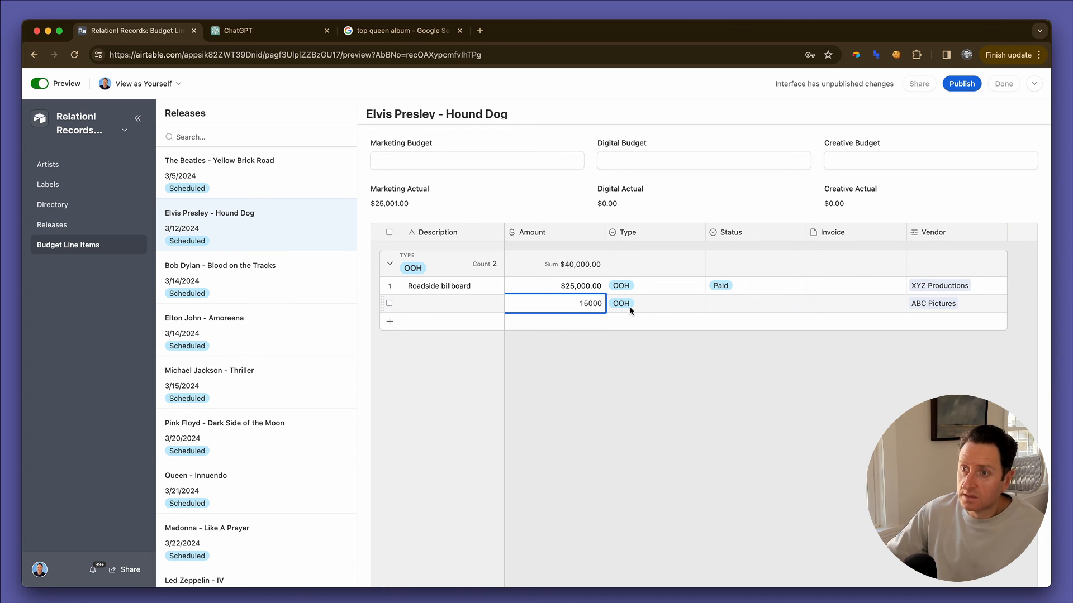
{"action": "left_click", "coordinate": [629, 306]}
{"action": "left_click", "coordinate": [629, 306]}
{"action": "left_click", "coordinate": [648, 362]}
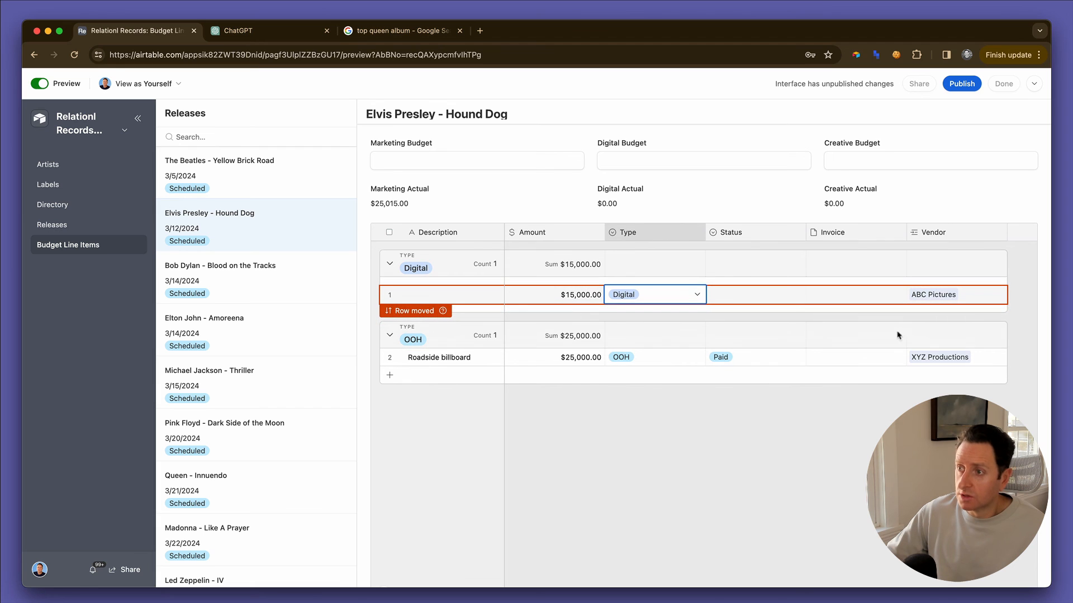
- Describe the ABC Pictures line item as "Animated promo teasers" and set its status to Paid
{"action": "left_click", "coordinate": [938, 299]}
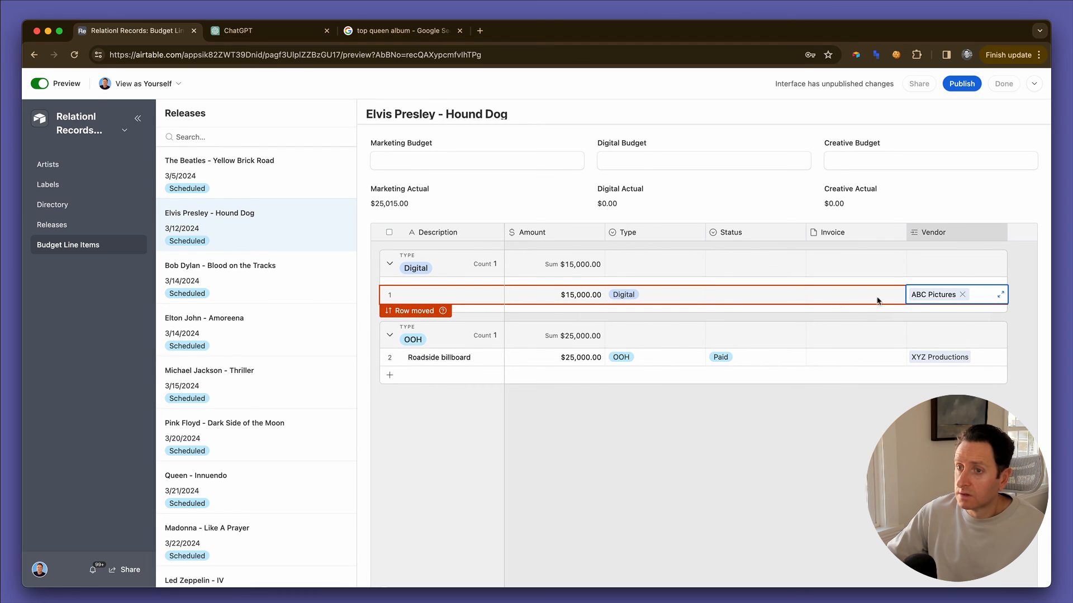
{"action": "left_click", "coordinate": [461, 298]}
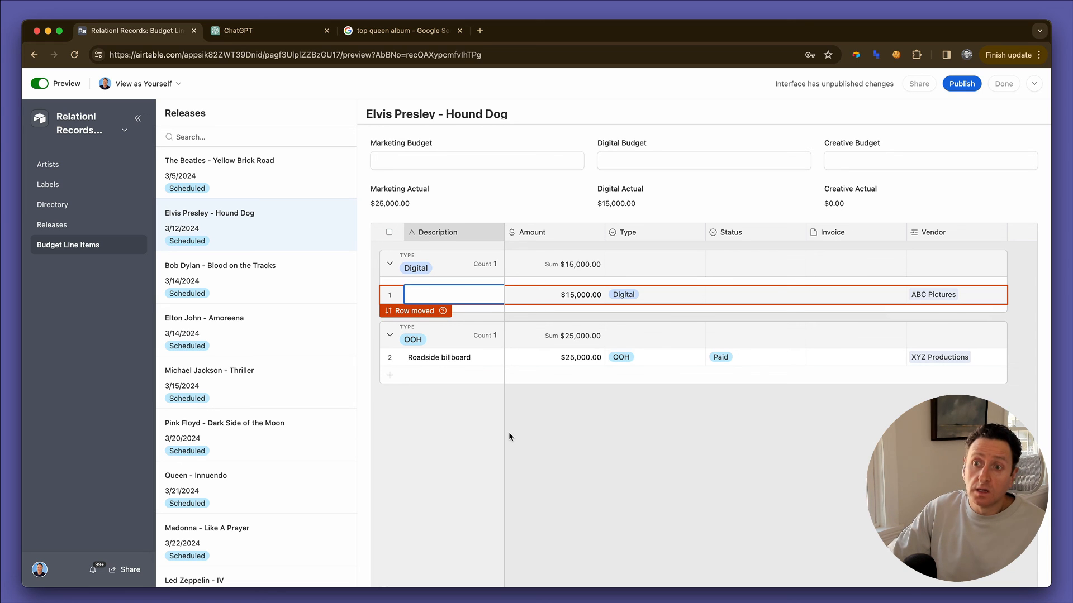
{"action": "type", "text": "Animated promo teasers"}
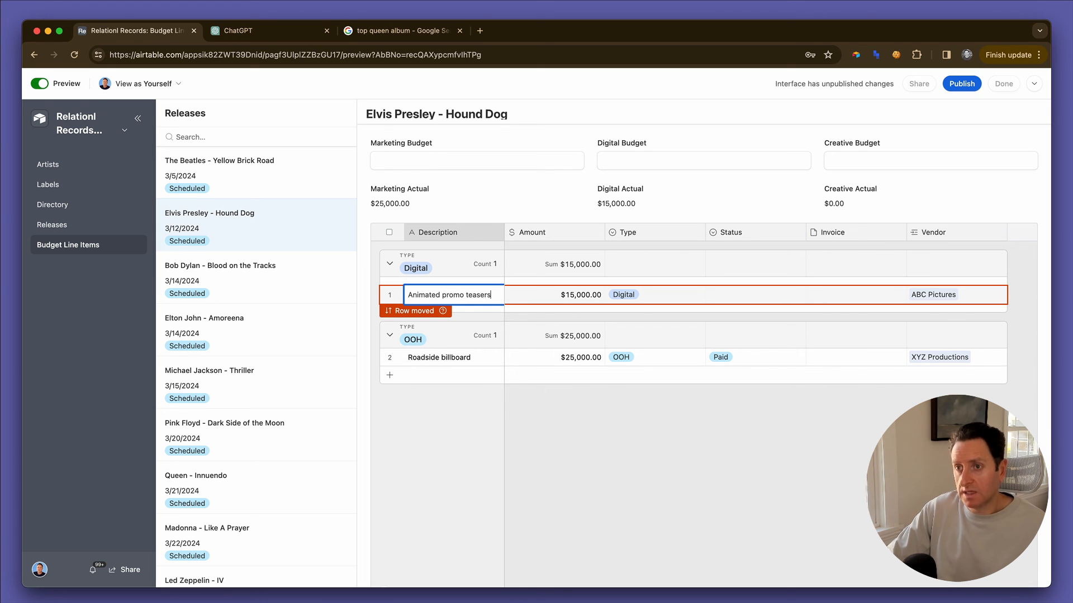
{"action": "key", "text": "Tab"}
{"action": "left_click", "coordinate": [769, 426]}
{"action": "double_click", "coordinate": [720, 289]}
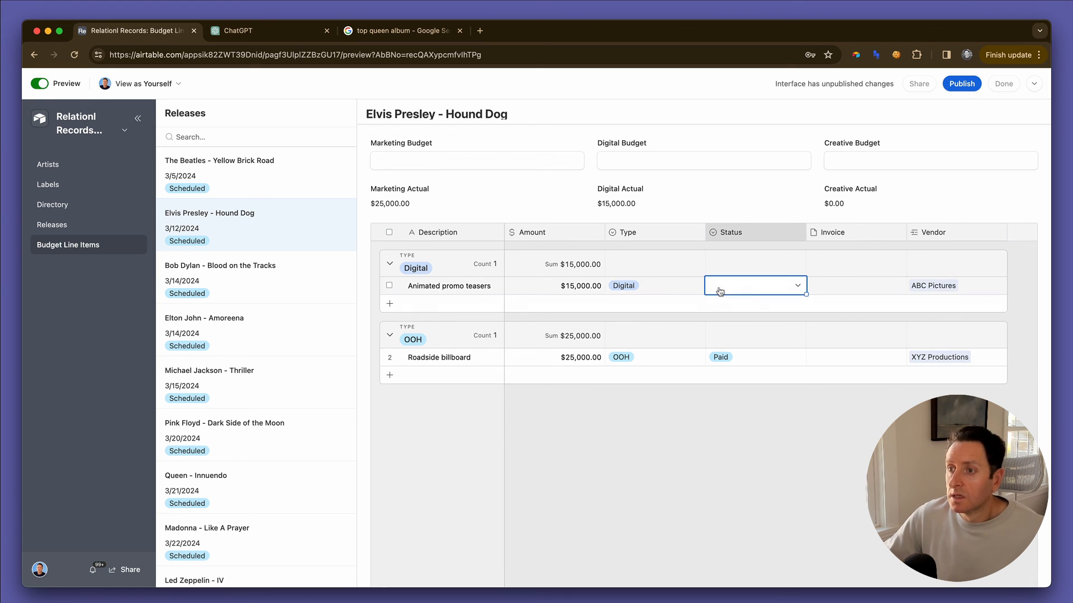
{"action": "left_click", "coordinate": [721, 366]}
{"action": "left_click", "coordinate": [707, 528]}
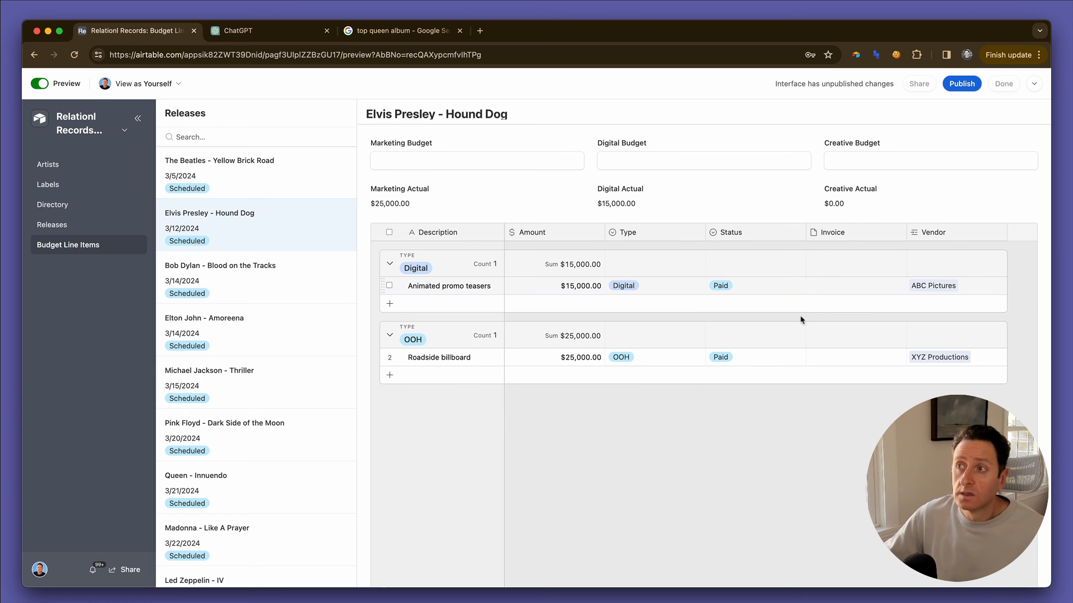
- Publish the interface without sharing it with existing users
{"action": "left_click", "coordinate": [957, 85]}
{"action": "left_click", "coordinate": [654, 383]}
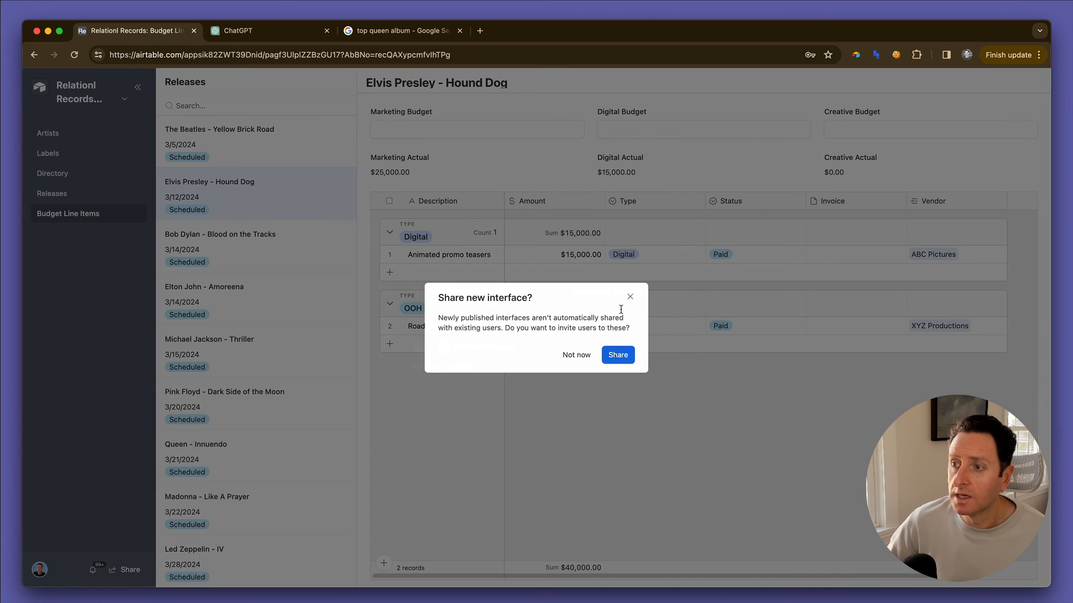
{"action": "left_click", "coordinate": [580, 356]}
- Look through the published Artists, Labels, Directory, Releases and Budget Line Items pages
{"action": "left_click", "coordinate": [81, 134]}
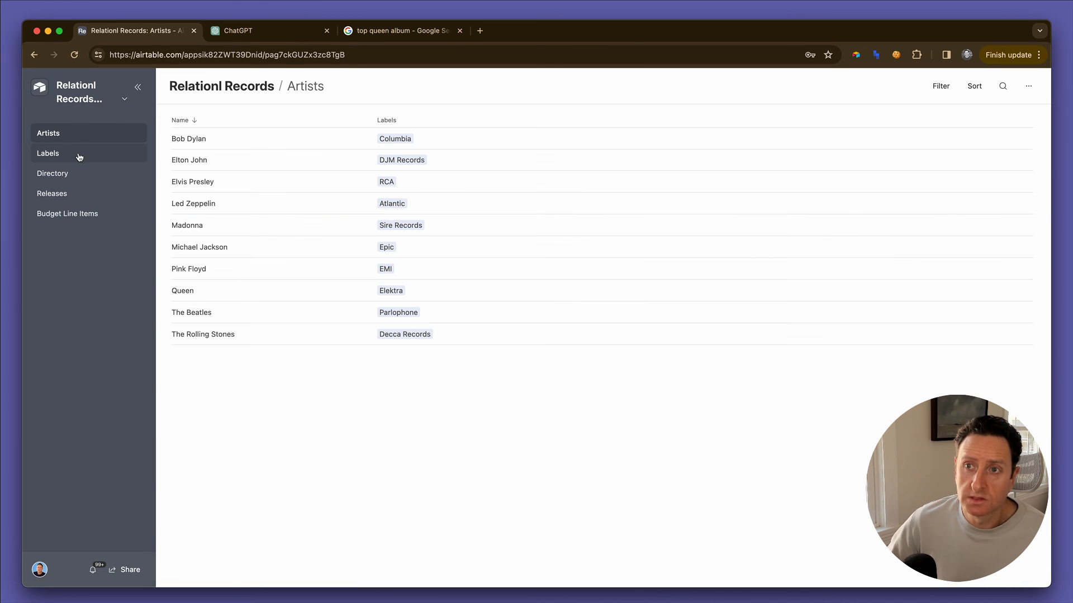
{"action": "left_click", "coordinate": [79, 157]}
{"action": "left_click", "coordinate": [78, 175]}
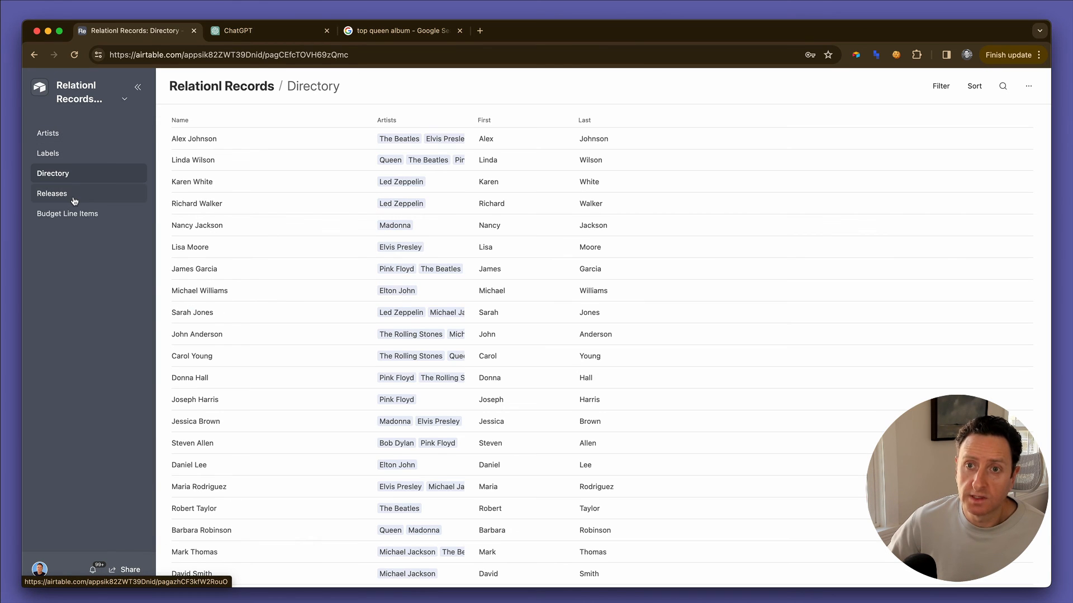
{"action": "left_click", "coordinate": [75, 199]}
{"action": "left_click", "coordinate": [74, 216]}
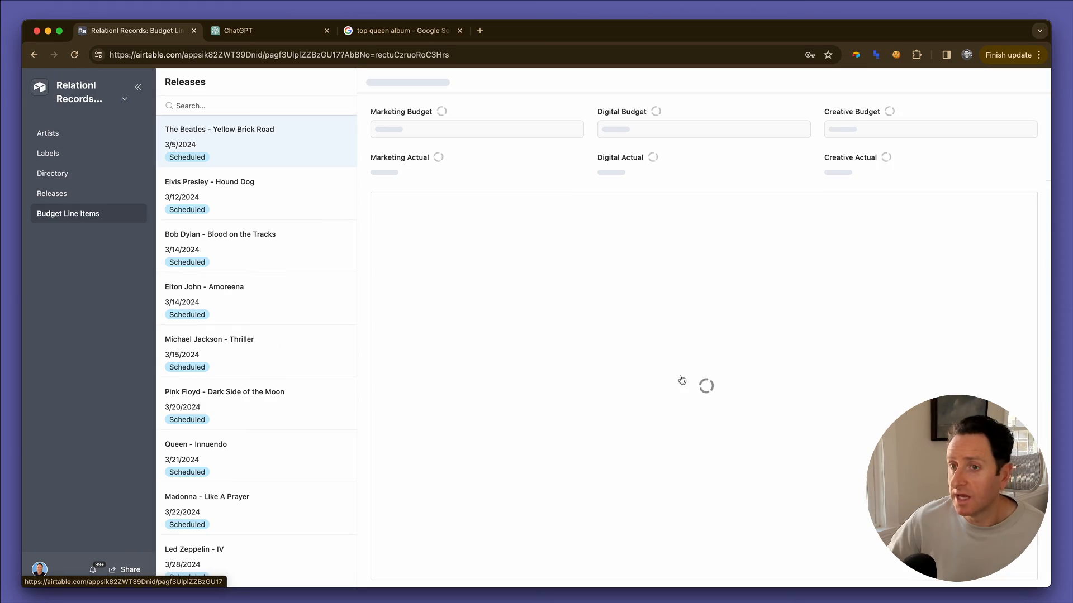